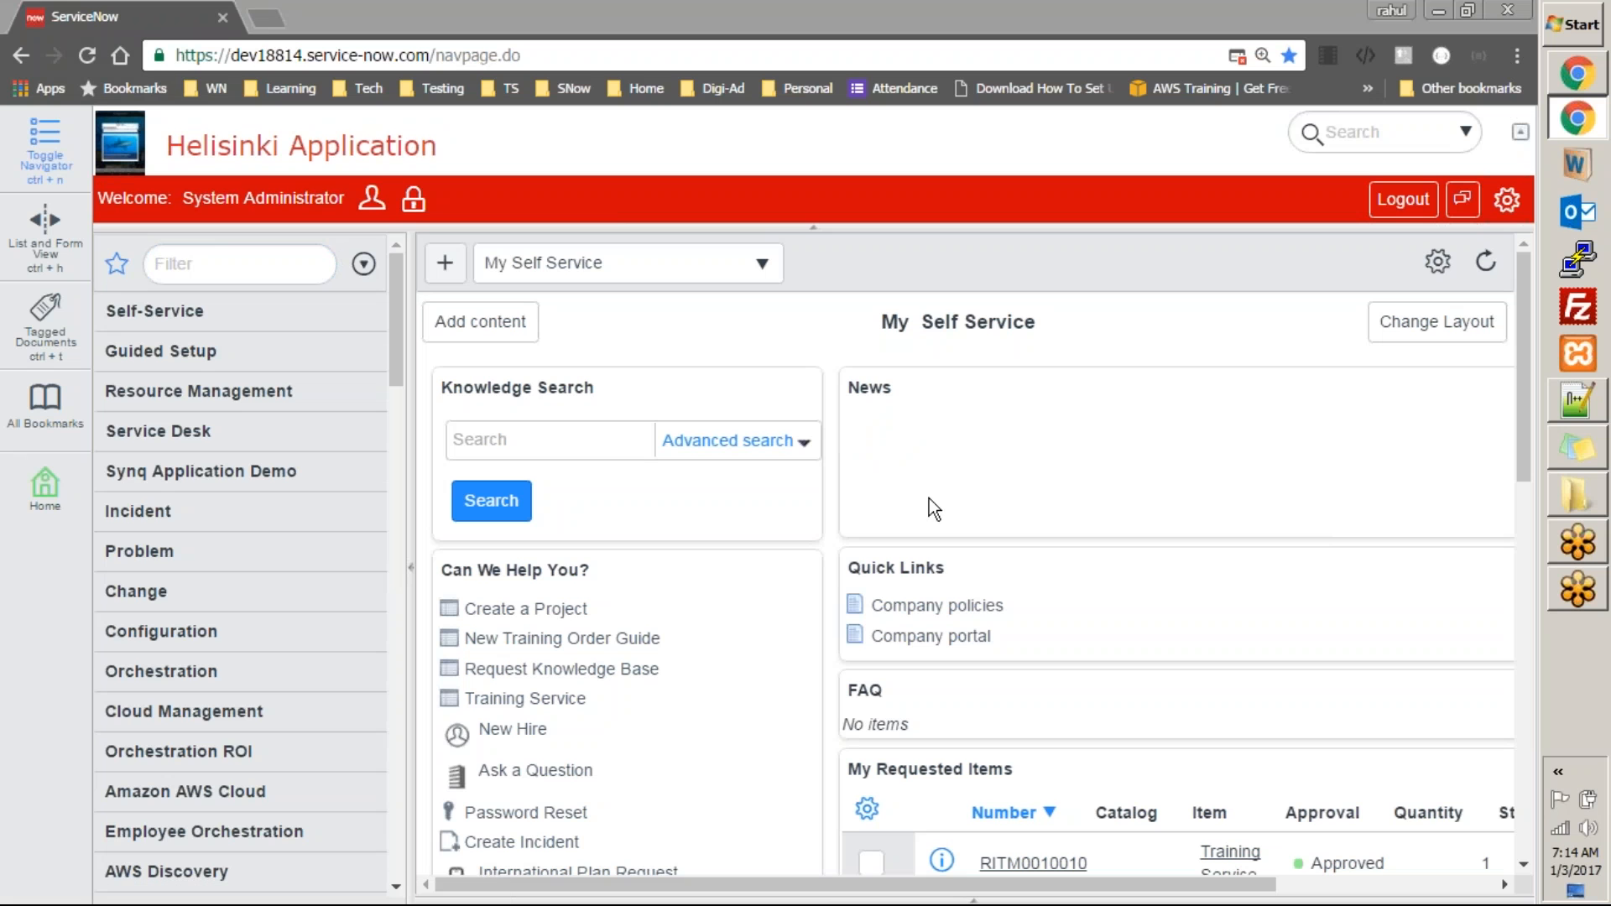
Collapse the banner header to give the navigator and homepage more room
{"action": "left_click", "coordinate": [710, 11]}
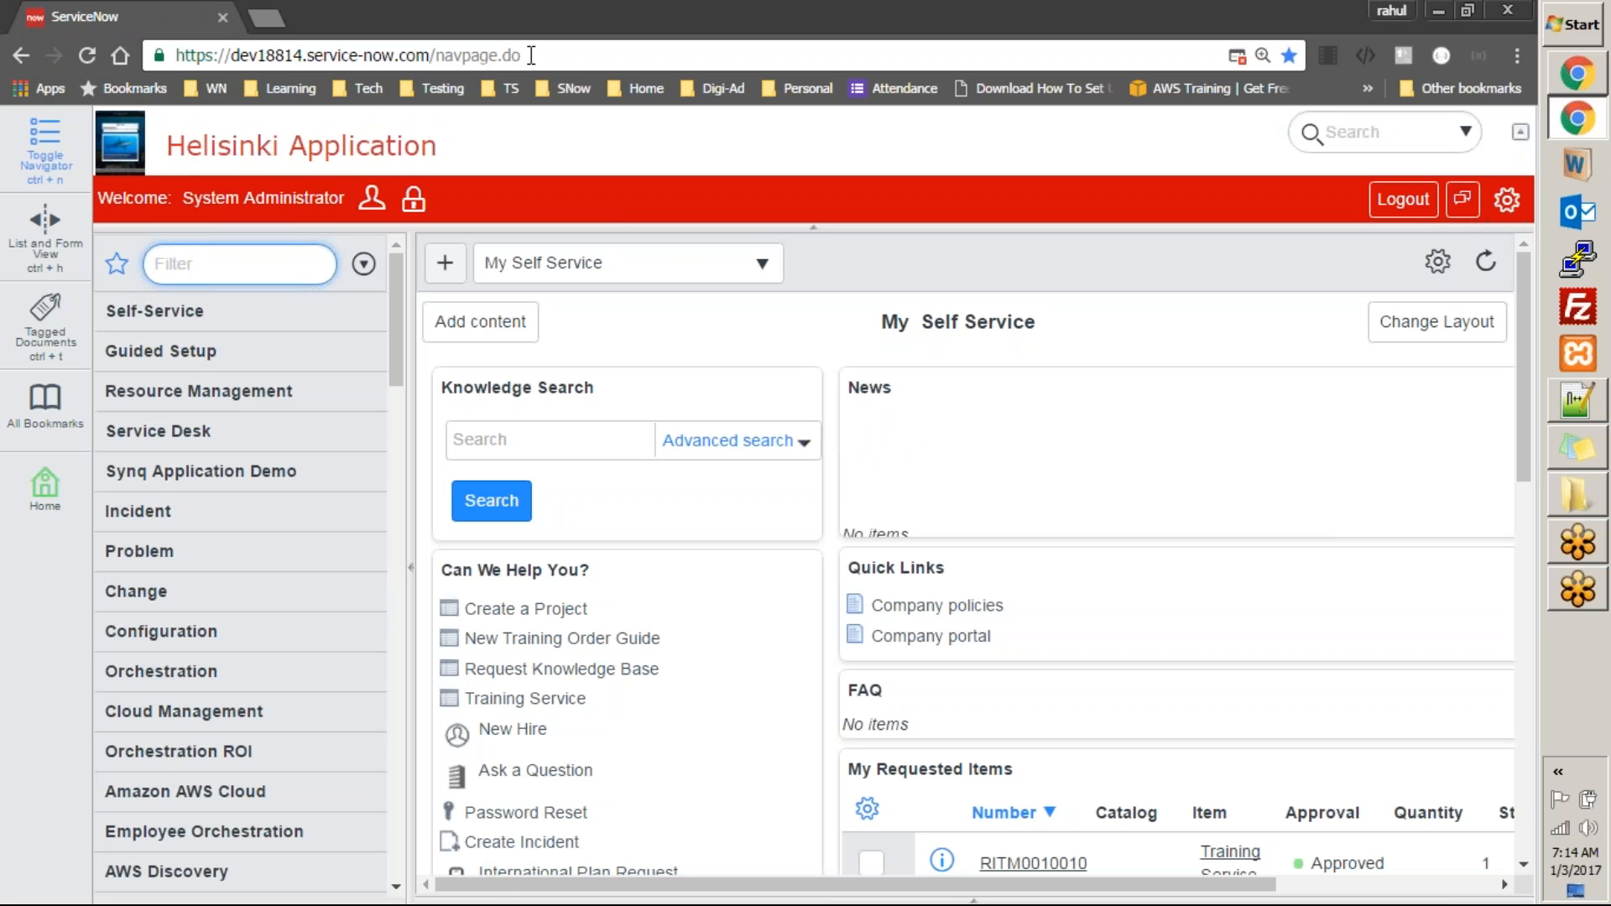
{"action": "left_click", "coordinate": [1503, 52]}
{"action": "left_click", "coordinate": [1272, 12]}
{"action": "left_click", "coordinate": [822, 237]}
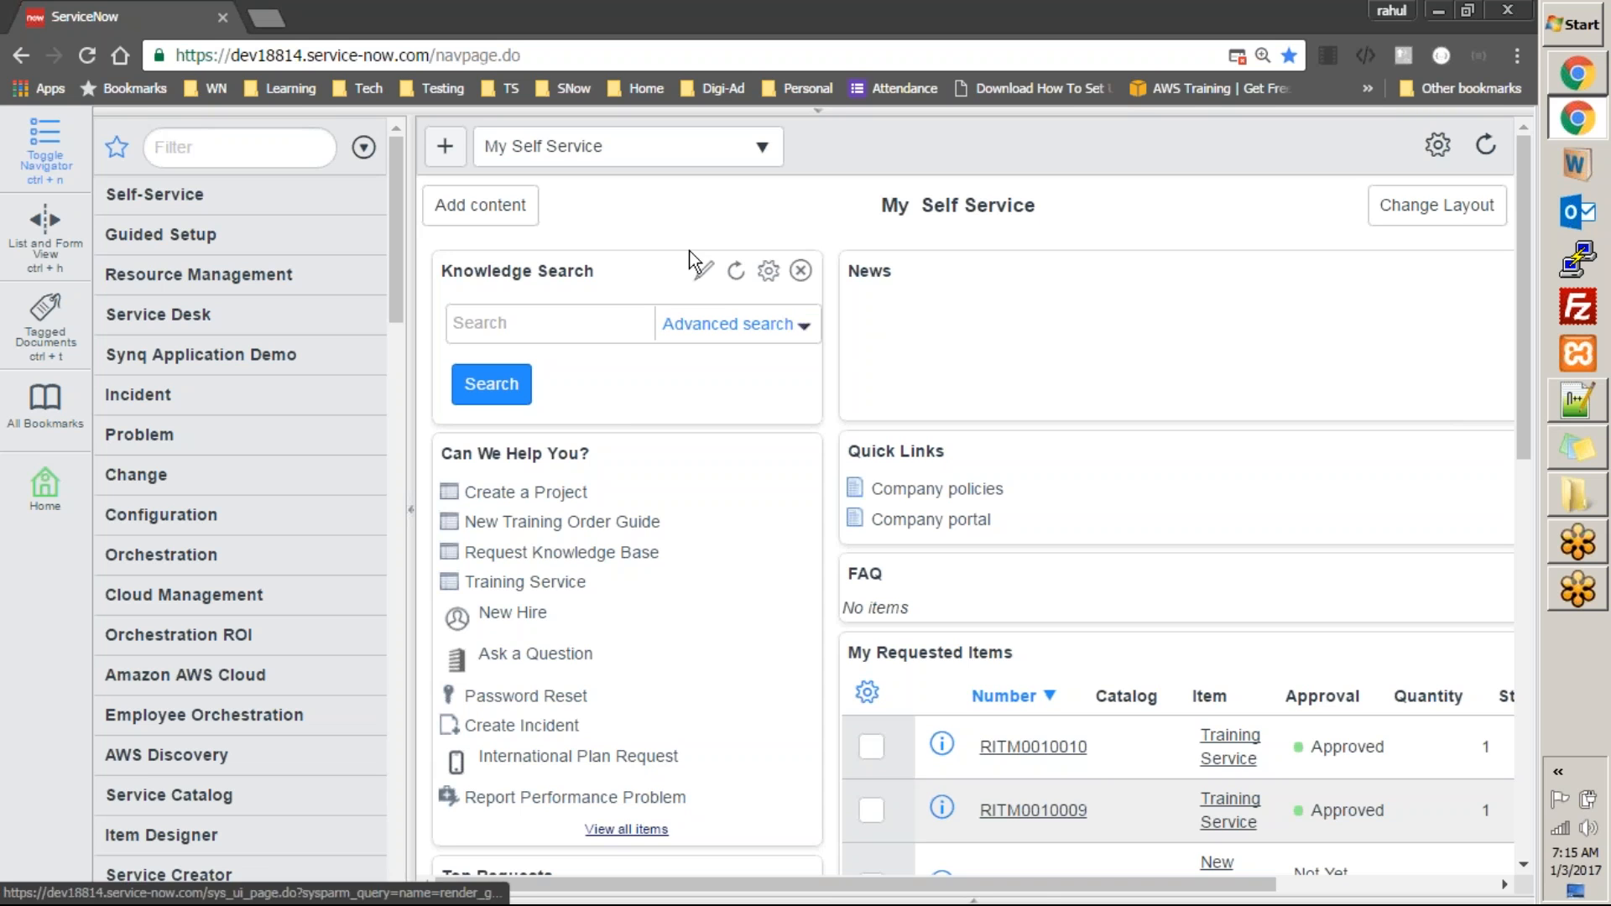
Filter the application navigator for "service catalog" and open the Service Catalog's Catalog page
{"action": "left_click", "coordinate": [259, 147]}
{"action": "type", "text": "s"}
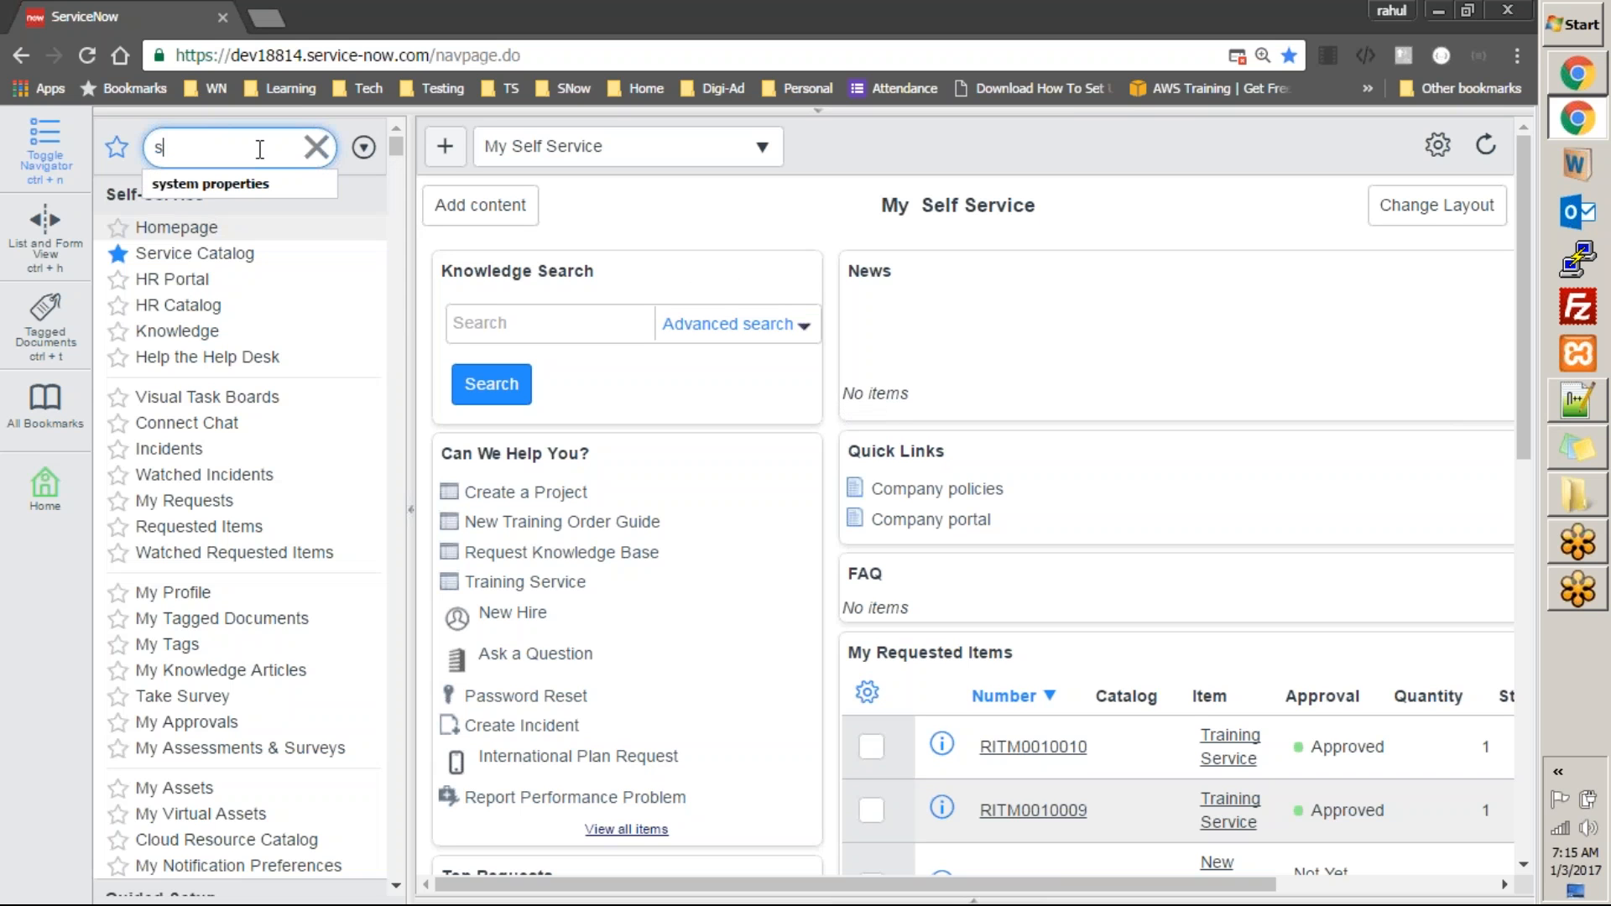
{"action": "type", "text": "ervice"}
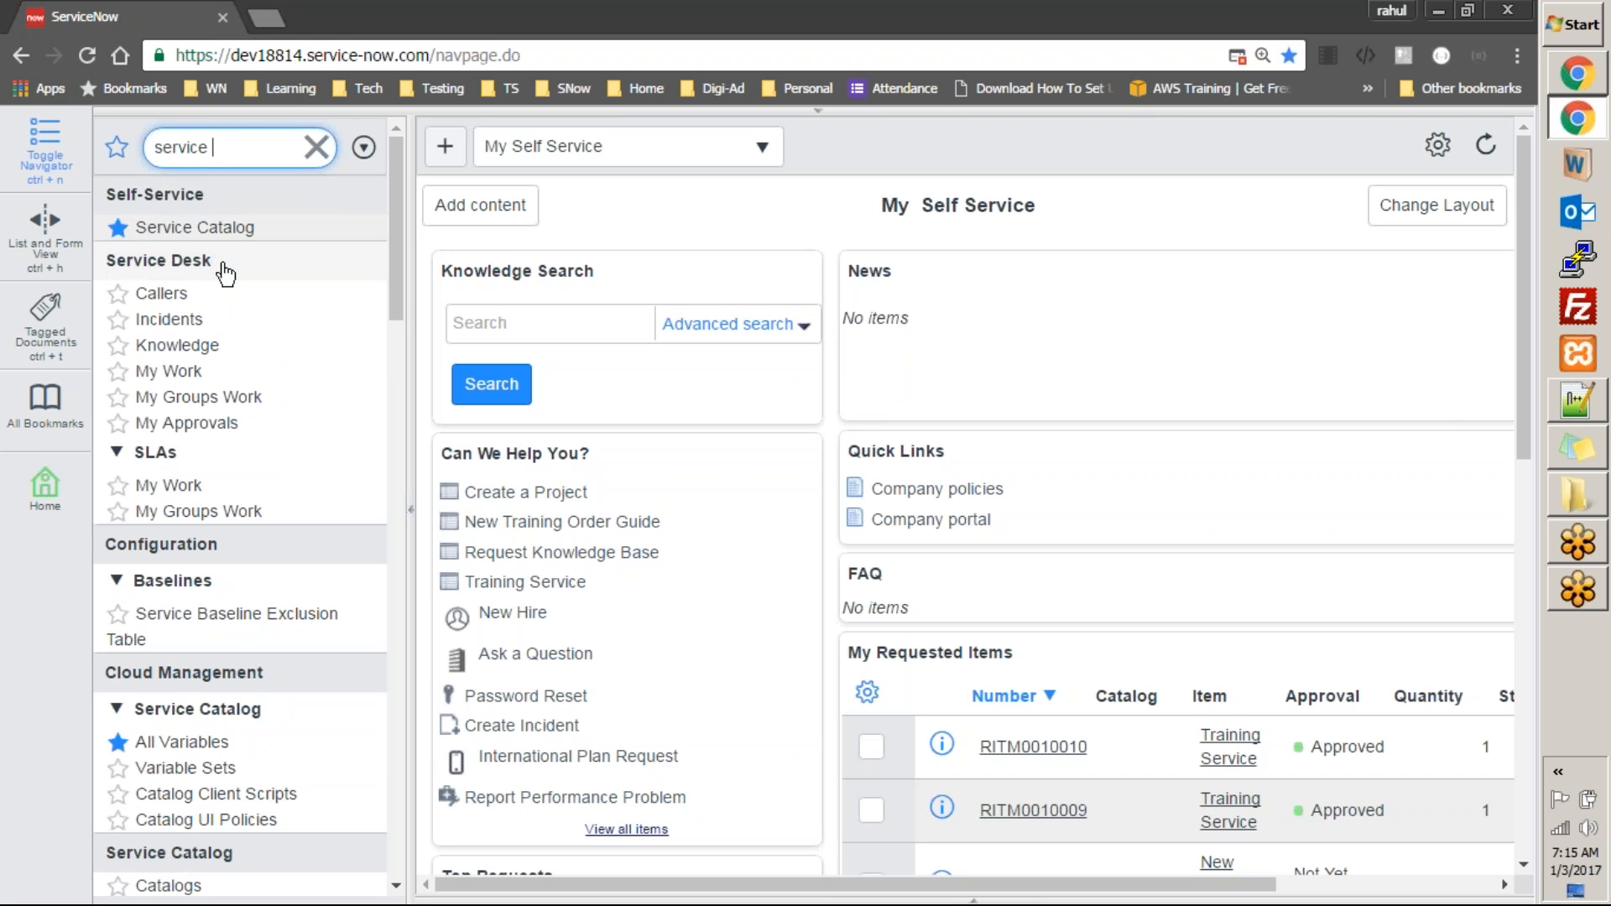
{"action": "type", "text": "cat"}
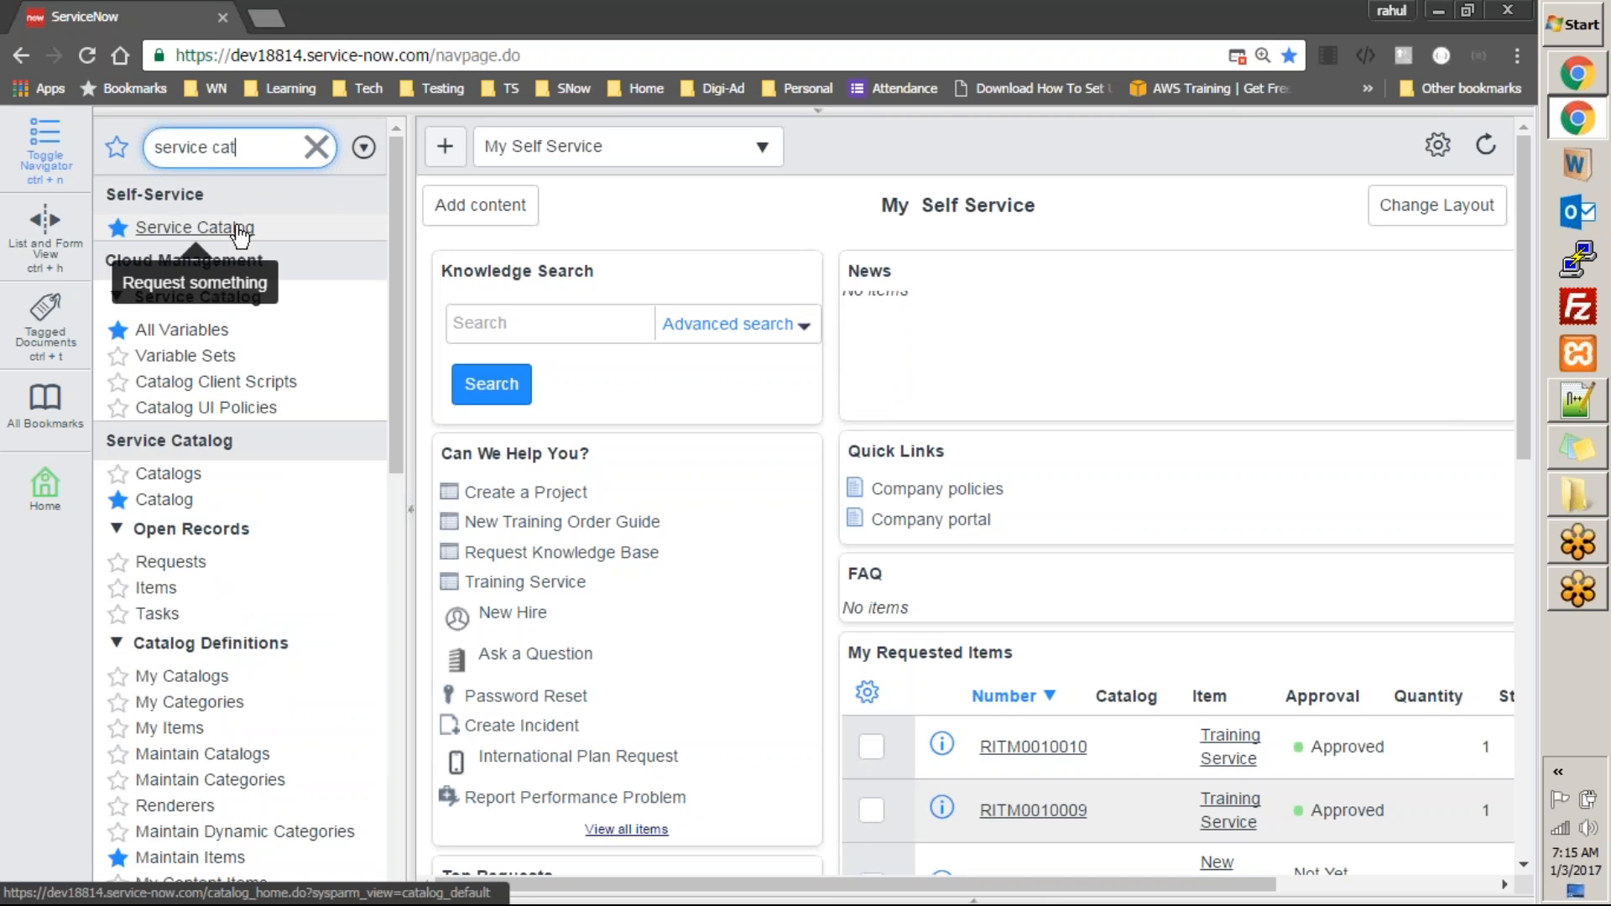
{"action": "type", "text": "a"}
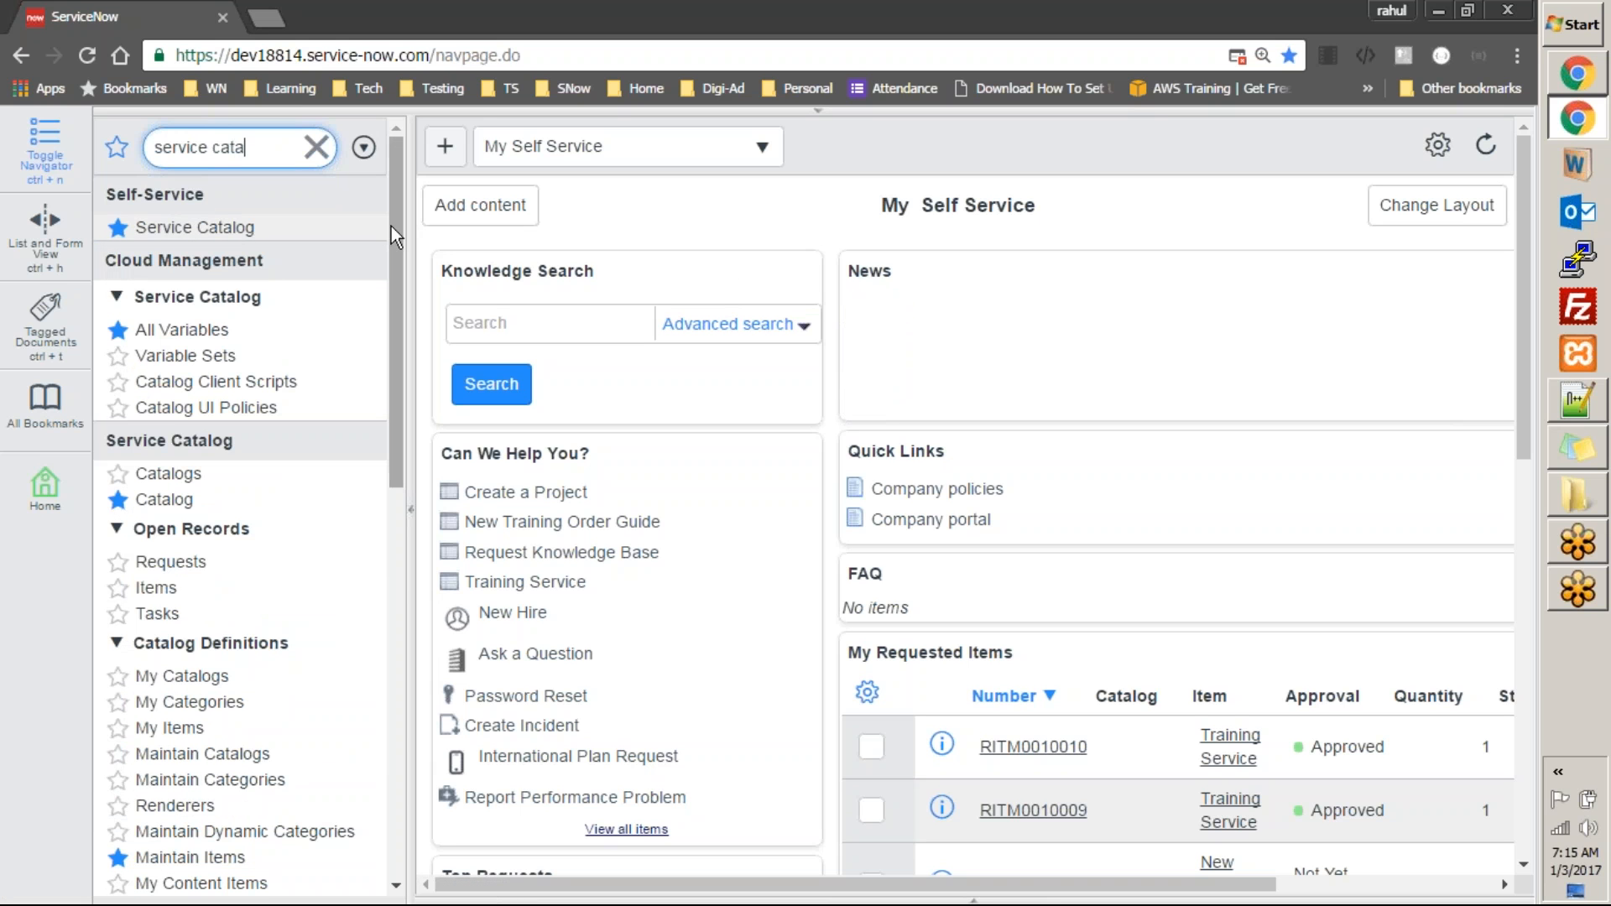
{"action": "type", "text": "log"}
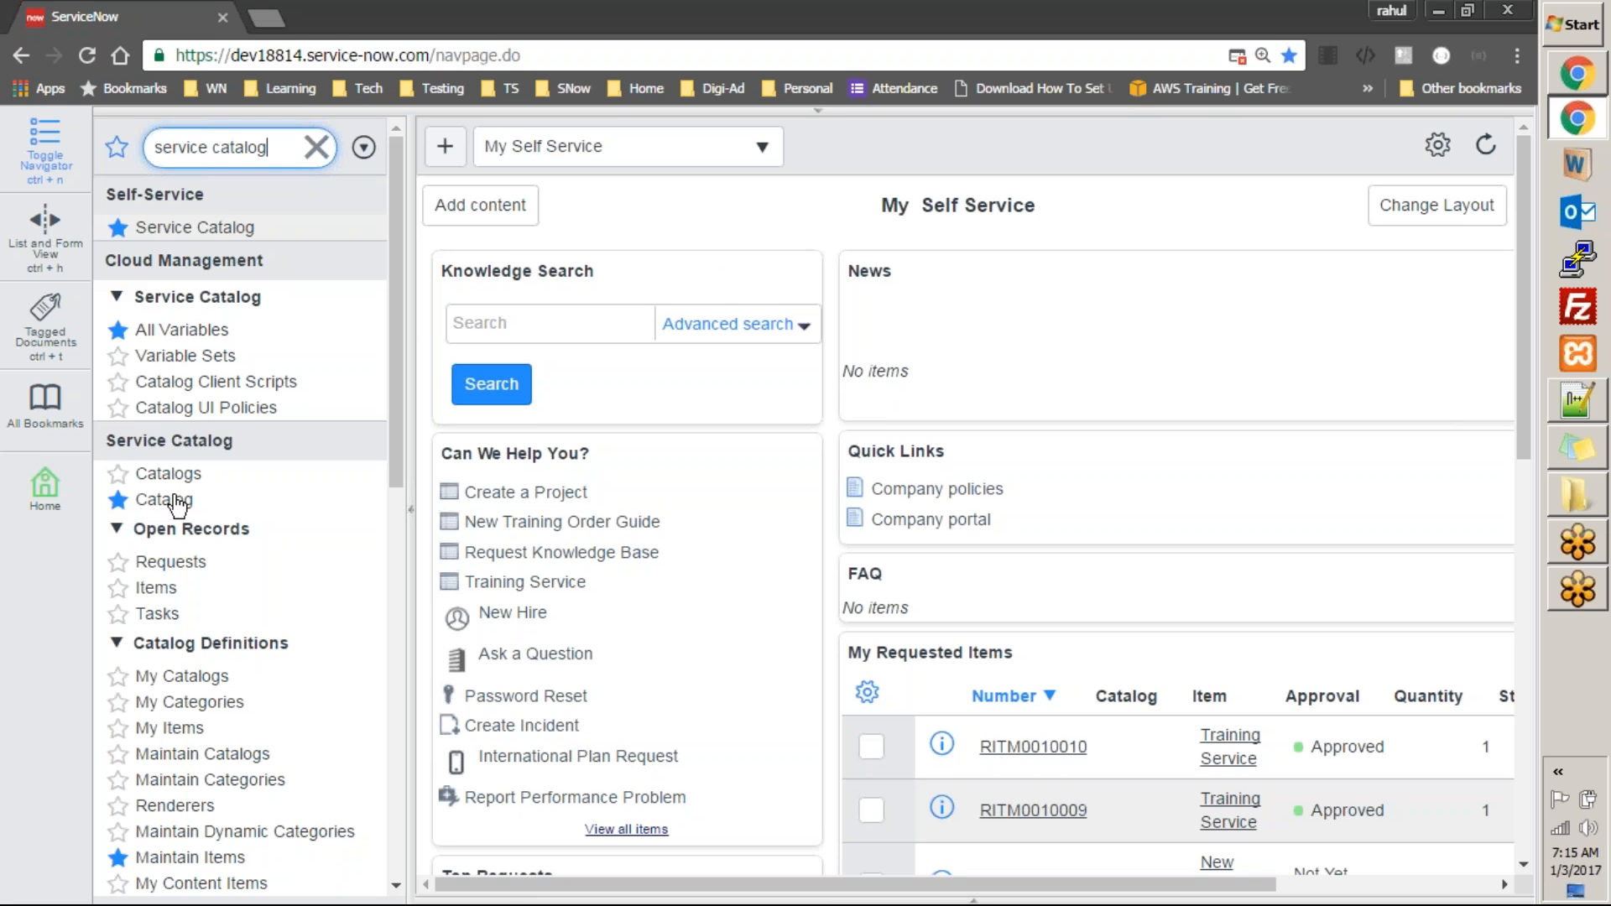
{"action": "left_click", "coordinate": [167, 501]}
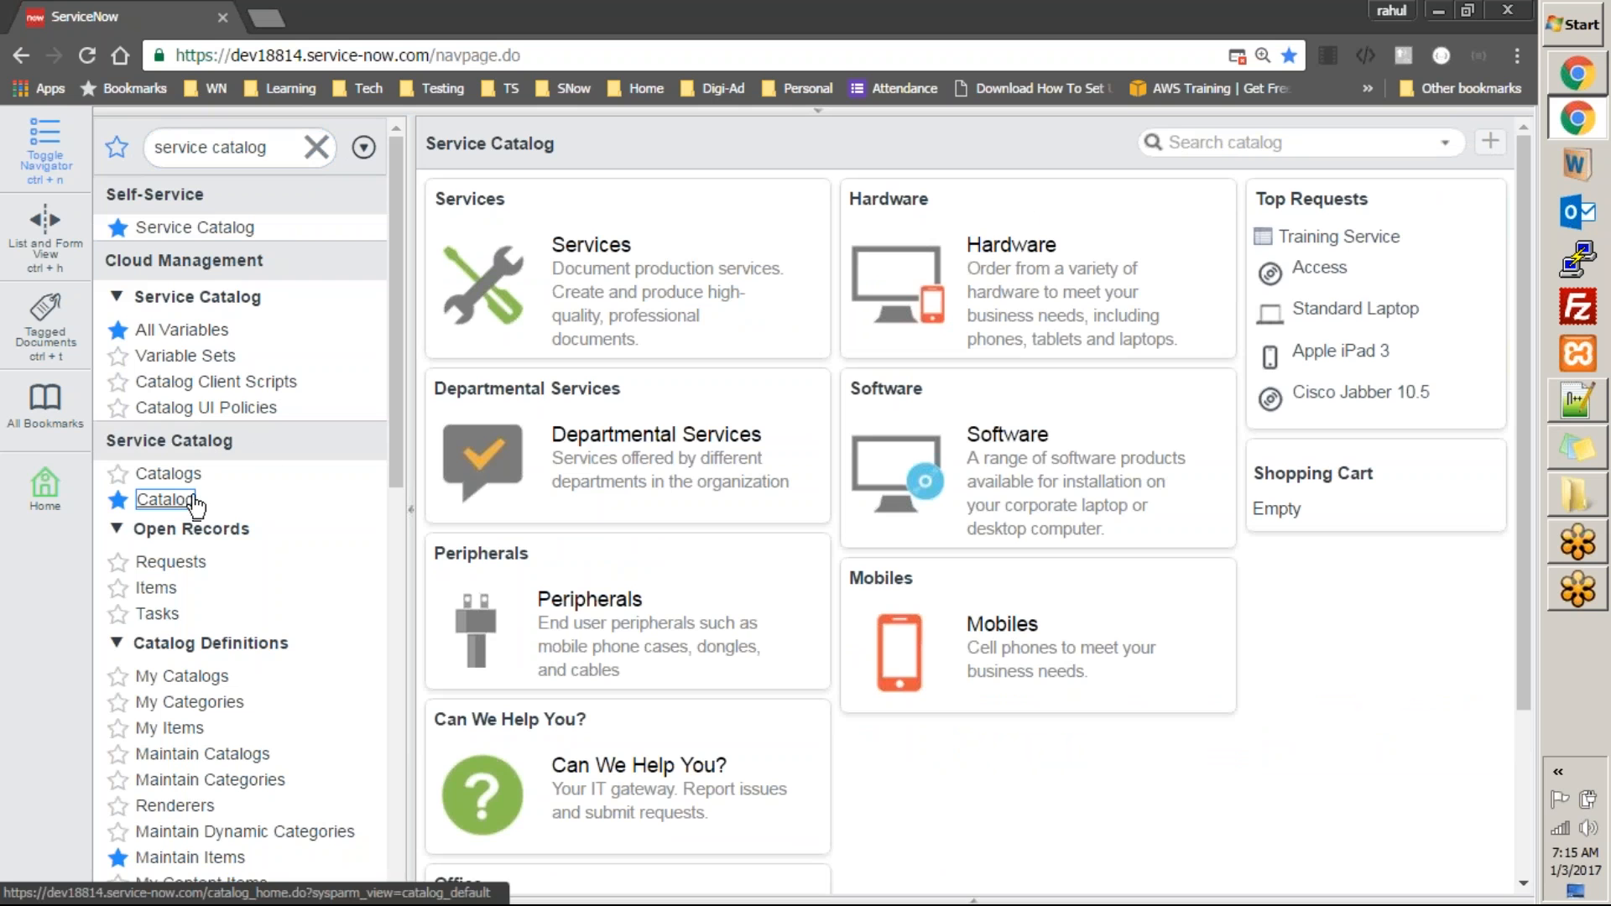
Open the Hardware category and look through its items down to the related categories
{"action": "mouse_move", "coordinate": [558, 214]}
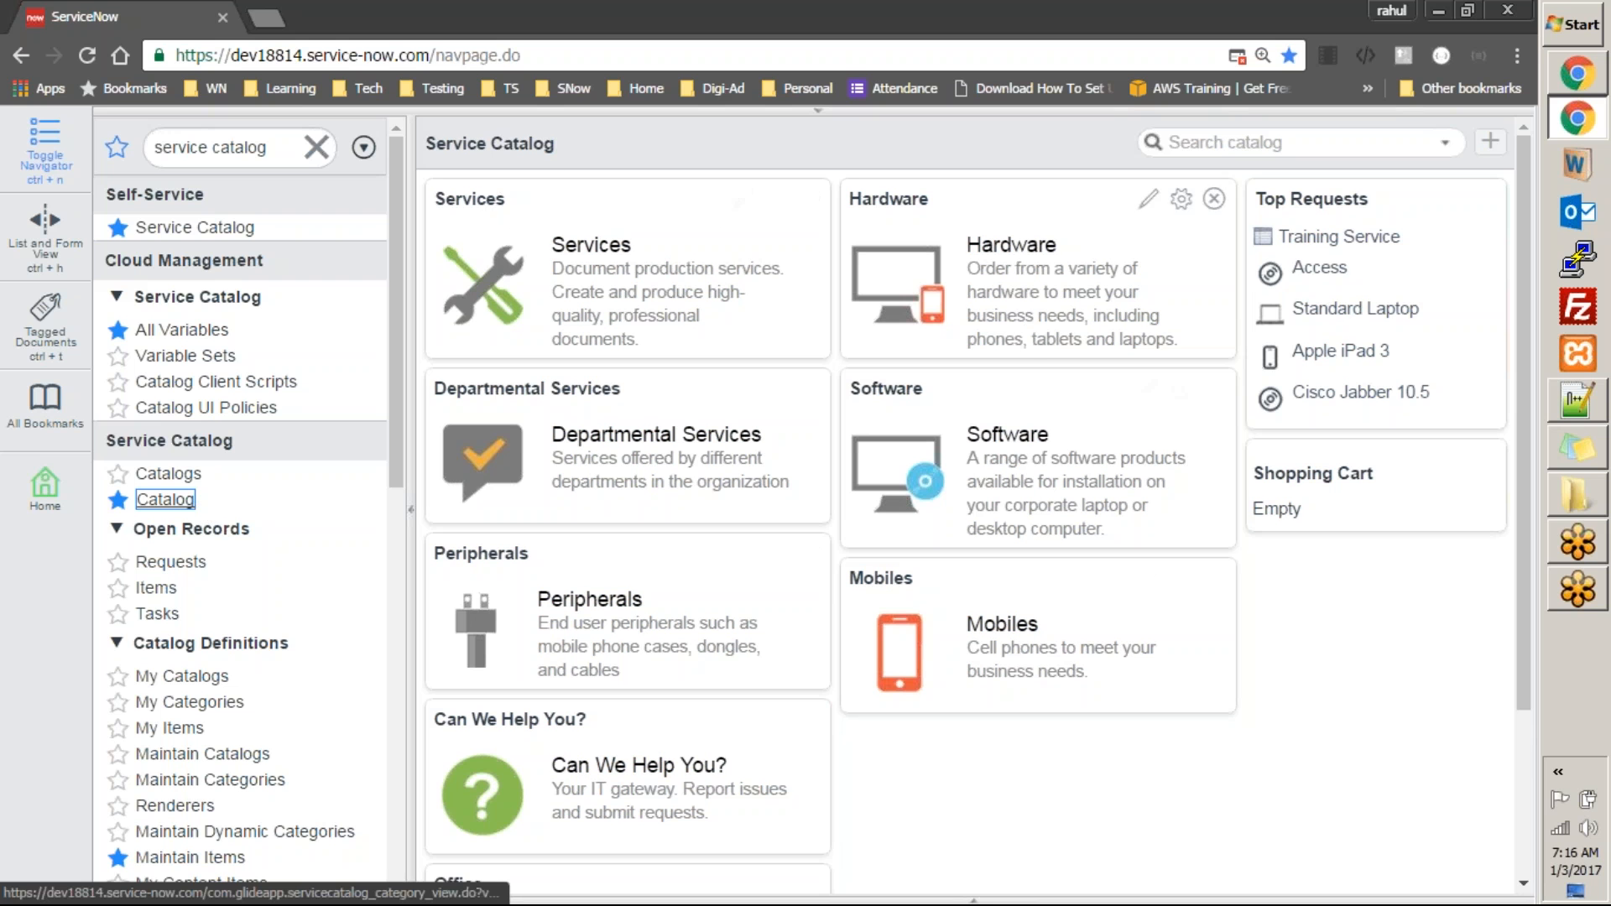
{"action": "left_click", "coordinate": [889, 199]}
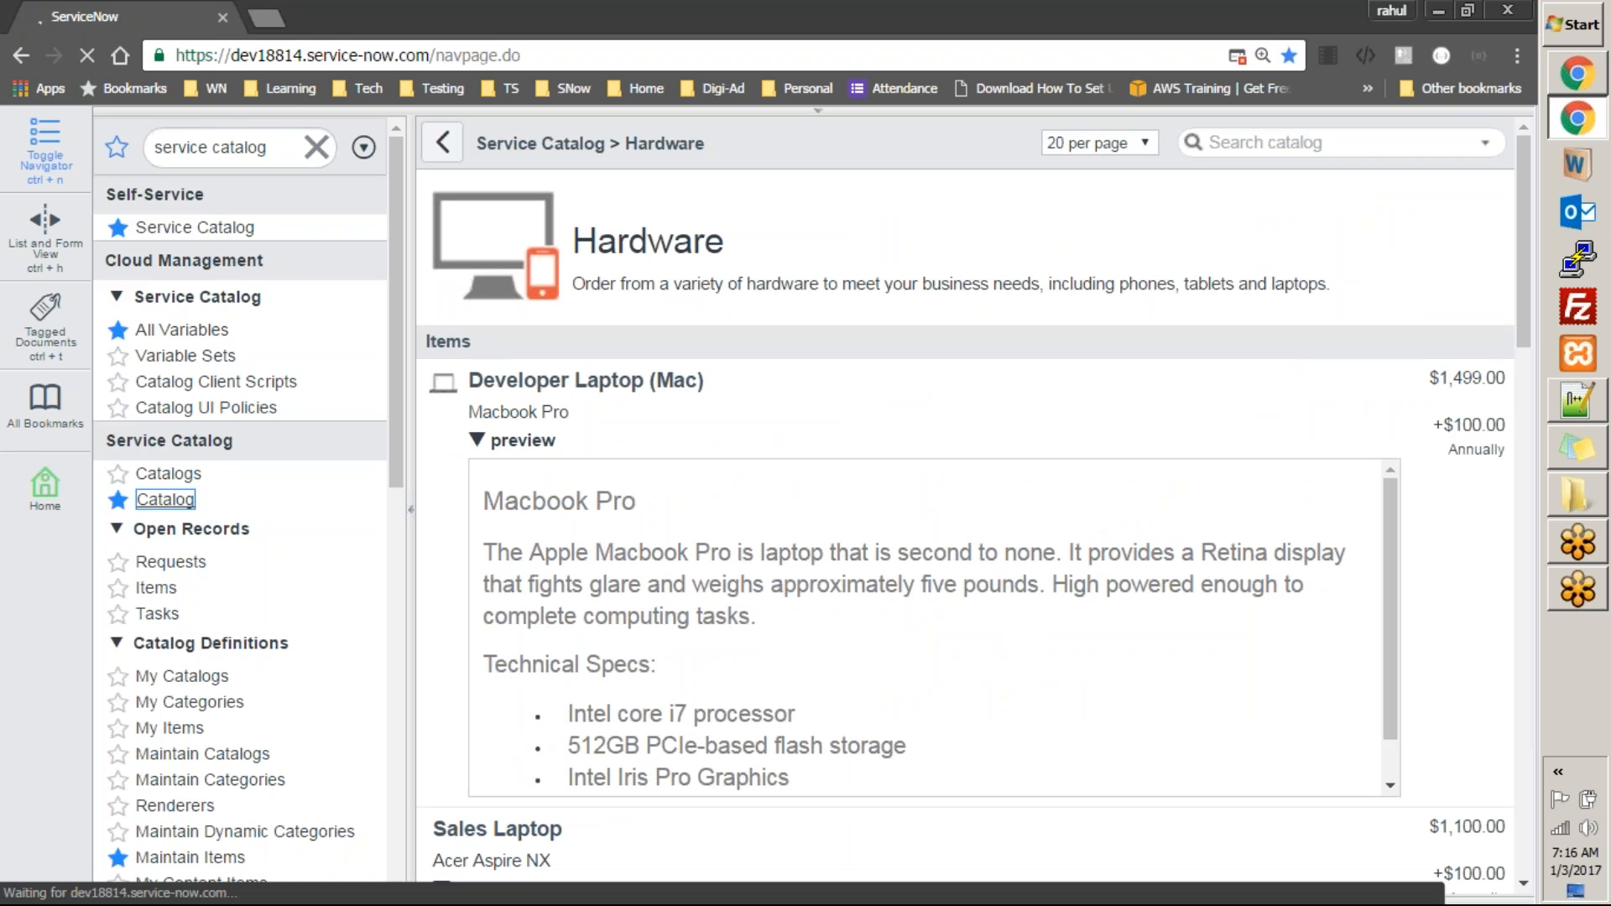
{"action": "left_click_drag", "start_coordinate": [1524, 257], "coordinate": [1530, 833]}
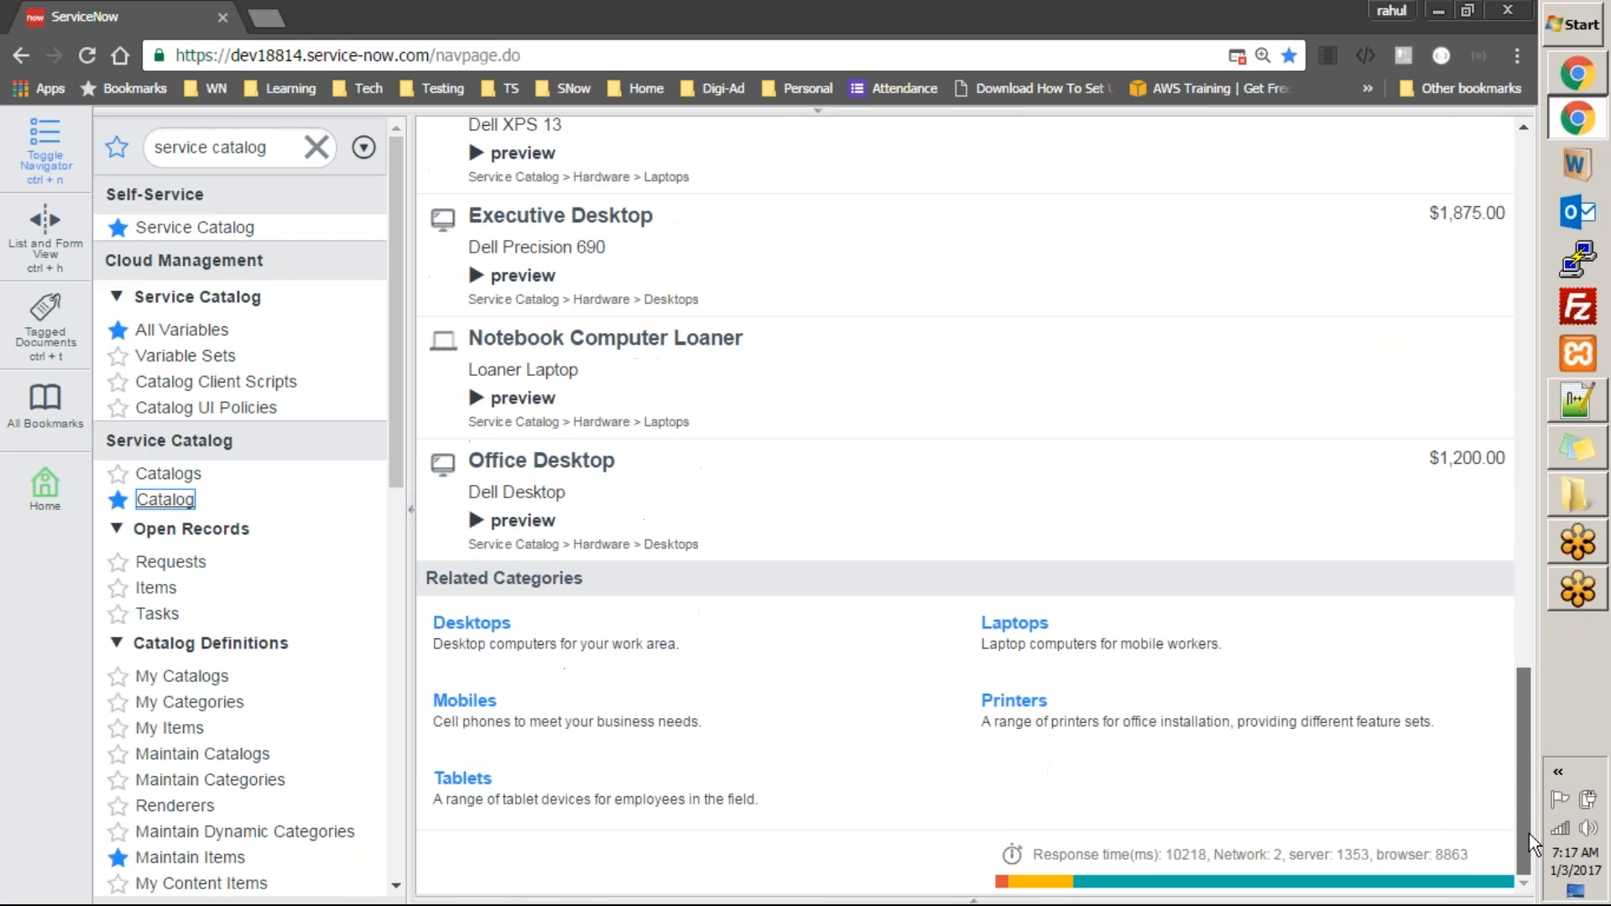
Switch to Notepad++ and add an indented line "Catalog" below the existing notes
{"action": "left_click", "coordinate": [1592, 411]}
{"action": "key", "text": "Return"}
{"action": "key", "text": "Tab"}
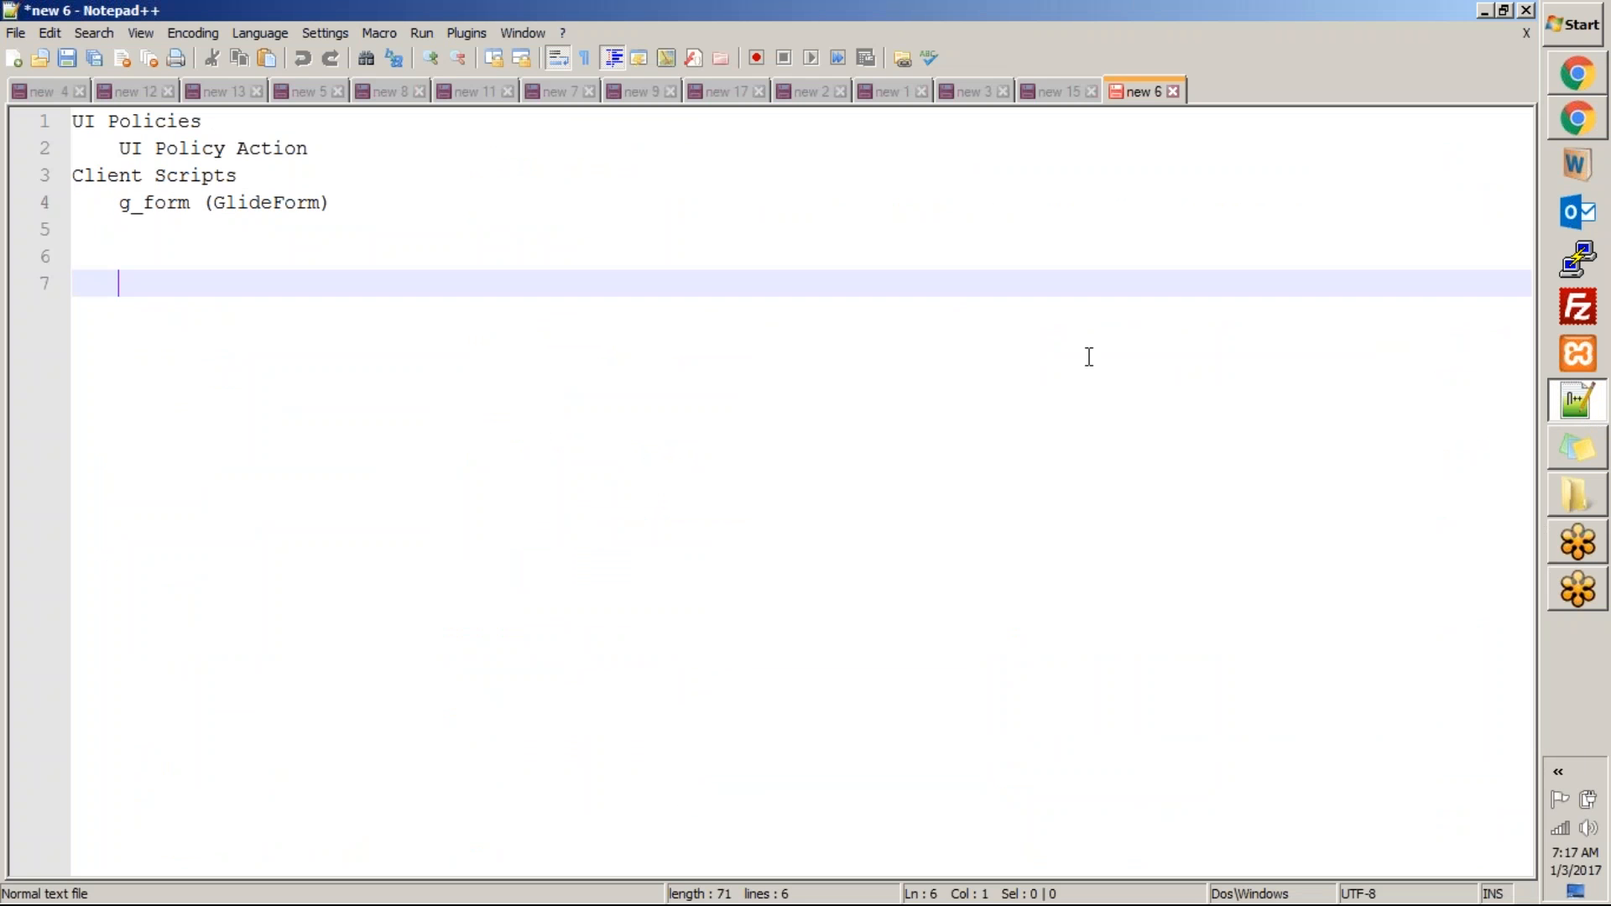
{"action": "key", "text": "Return"}
{"action": "type", "text": "Servi"}
{"action": "key", "text": "BackSpace"}
{"action": "key", "text": "BackSpace"}
{"action": "type", "text": "v"}
{"action": "key", "text": "BackSpace"}
{"action": "key", "text": "BackSpace"}
{"action": "key", "text": "BackSpace"}
{"action": "key", "text": "BackSpace"}
{"action": "type", "text": "C"}
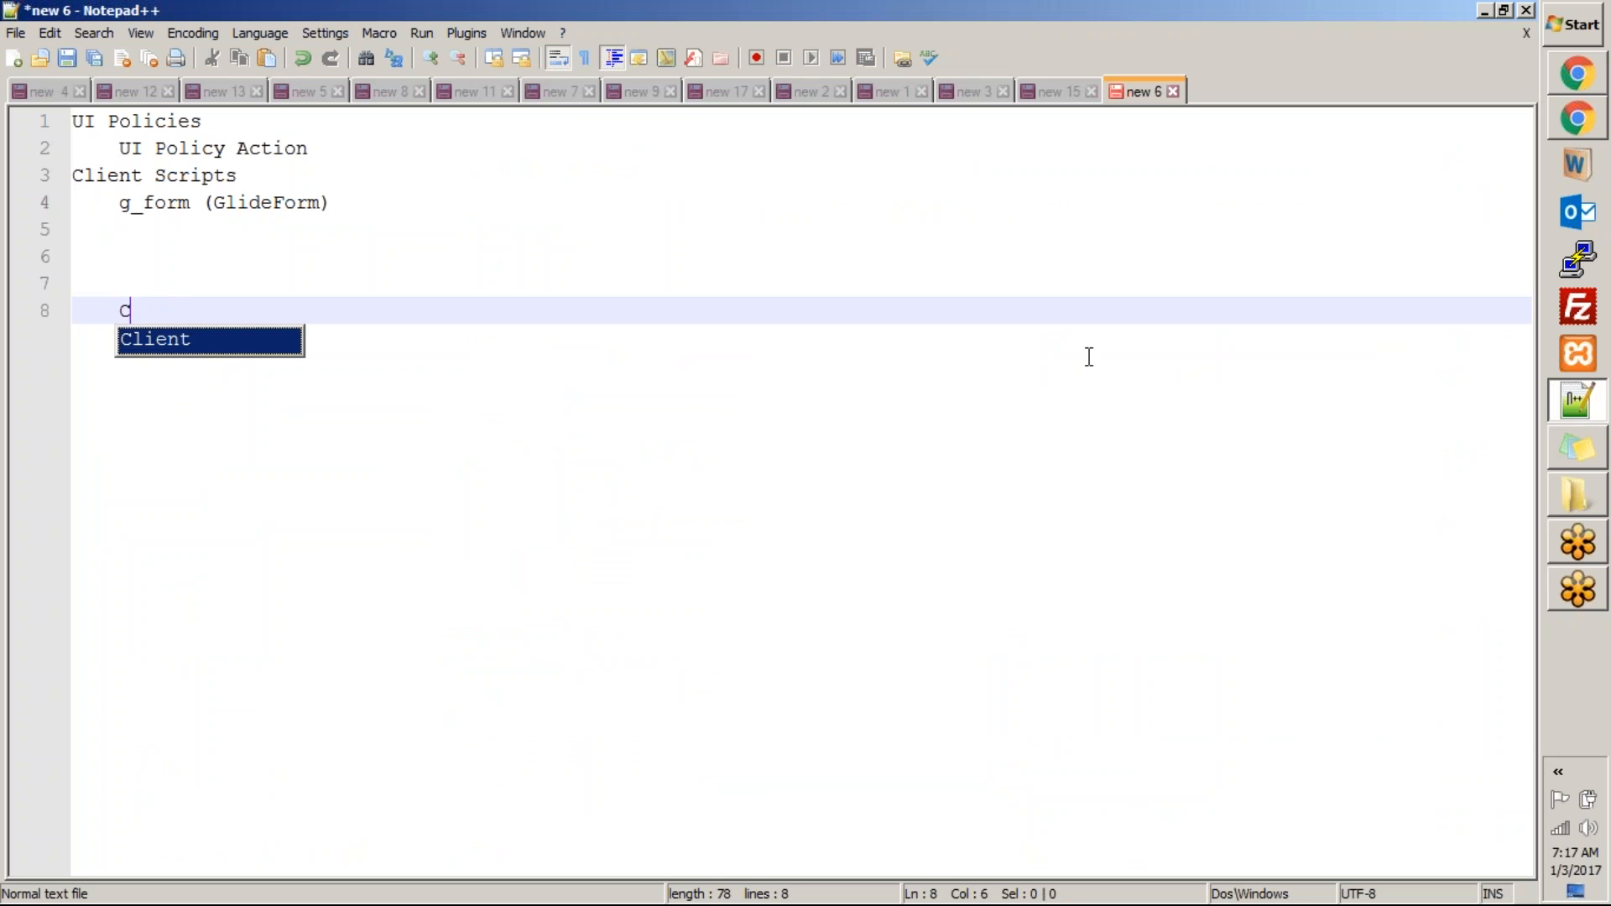
{"action": "type", "text": "atalog"}
{"action": "key", "text": "Return"}
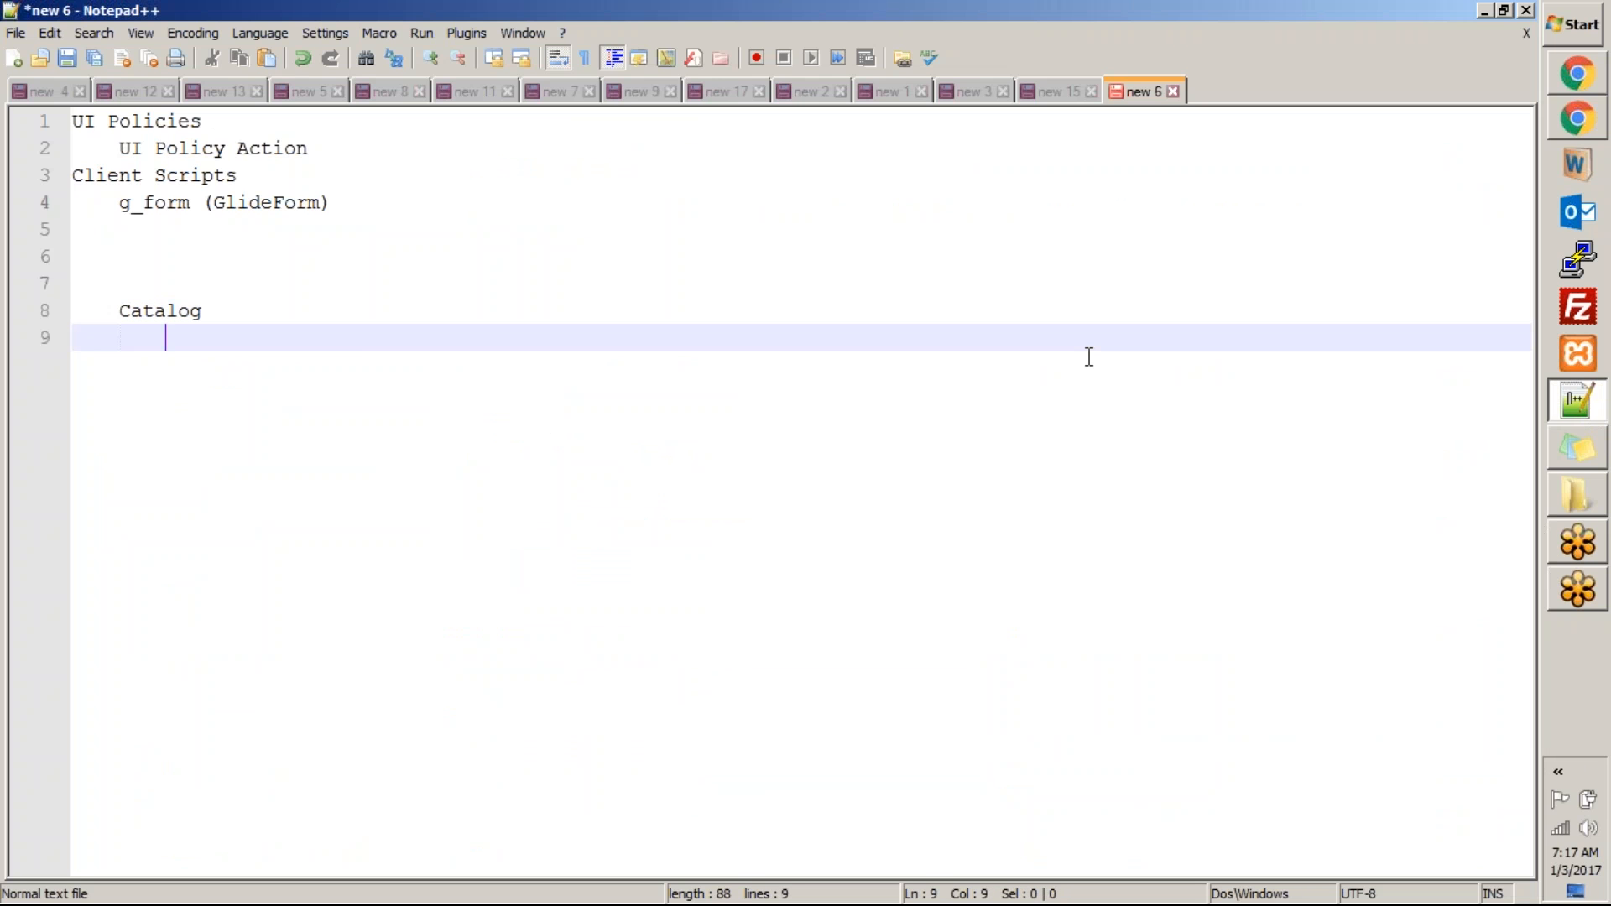
Add the progressively indented lines "categories", "sub categories" and "items" beneath Catalog
{"action": "type", "text": "categories"}
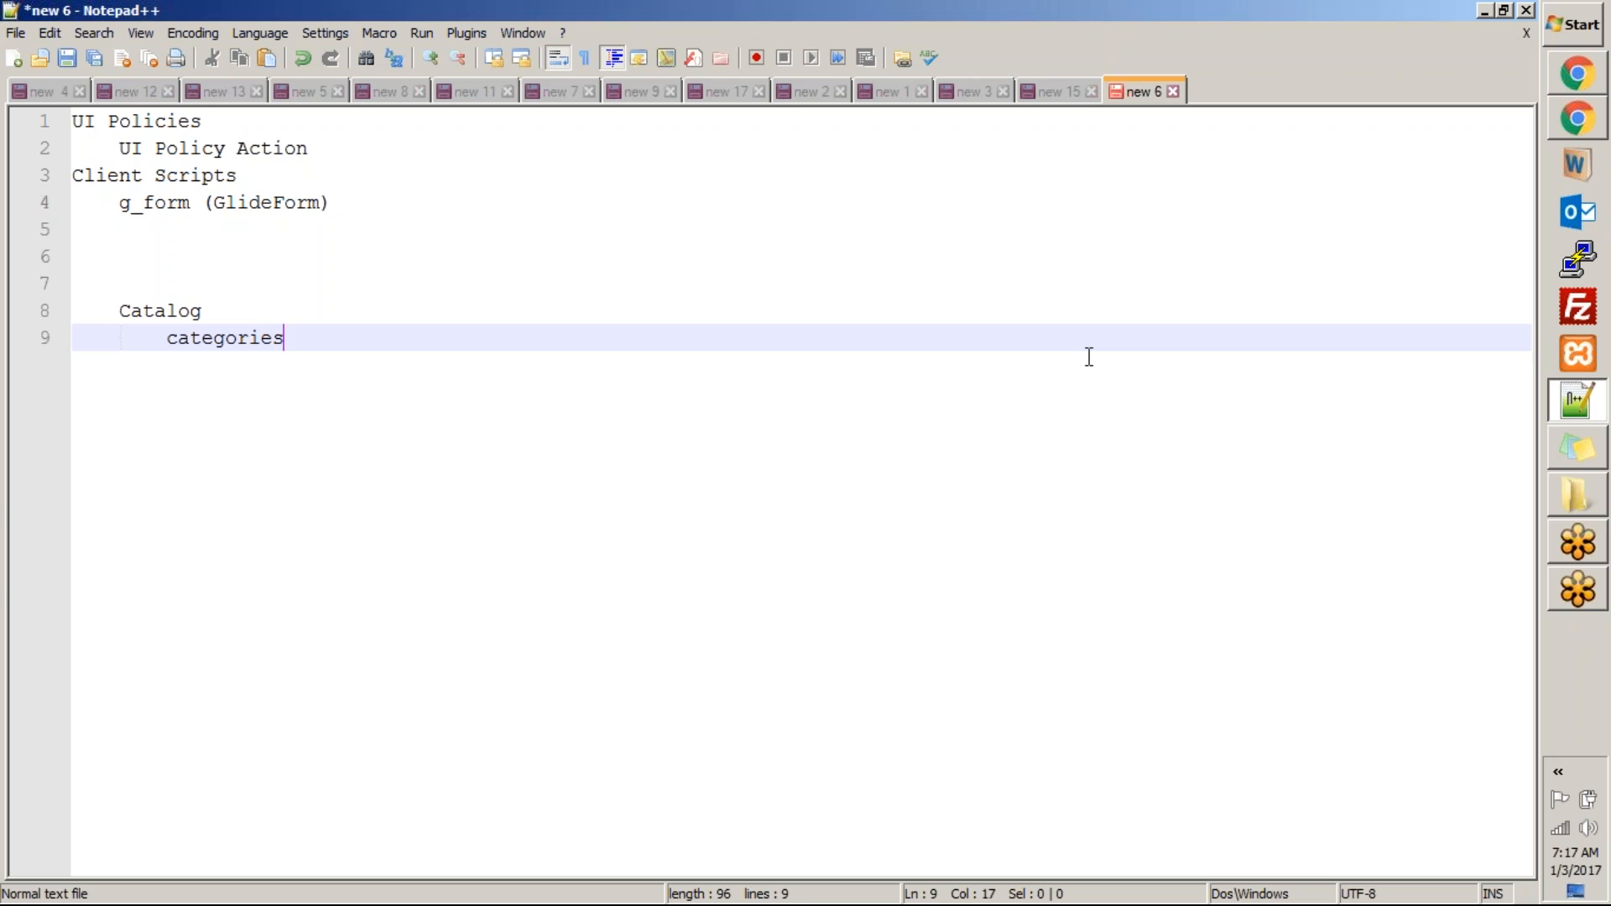
{"action": "key", "text": "Return"}
{"action": "key", "text": "Tab"}
{"action": "type", "text": "sub c"}
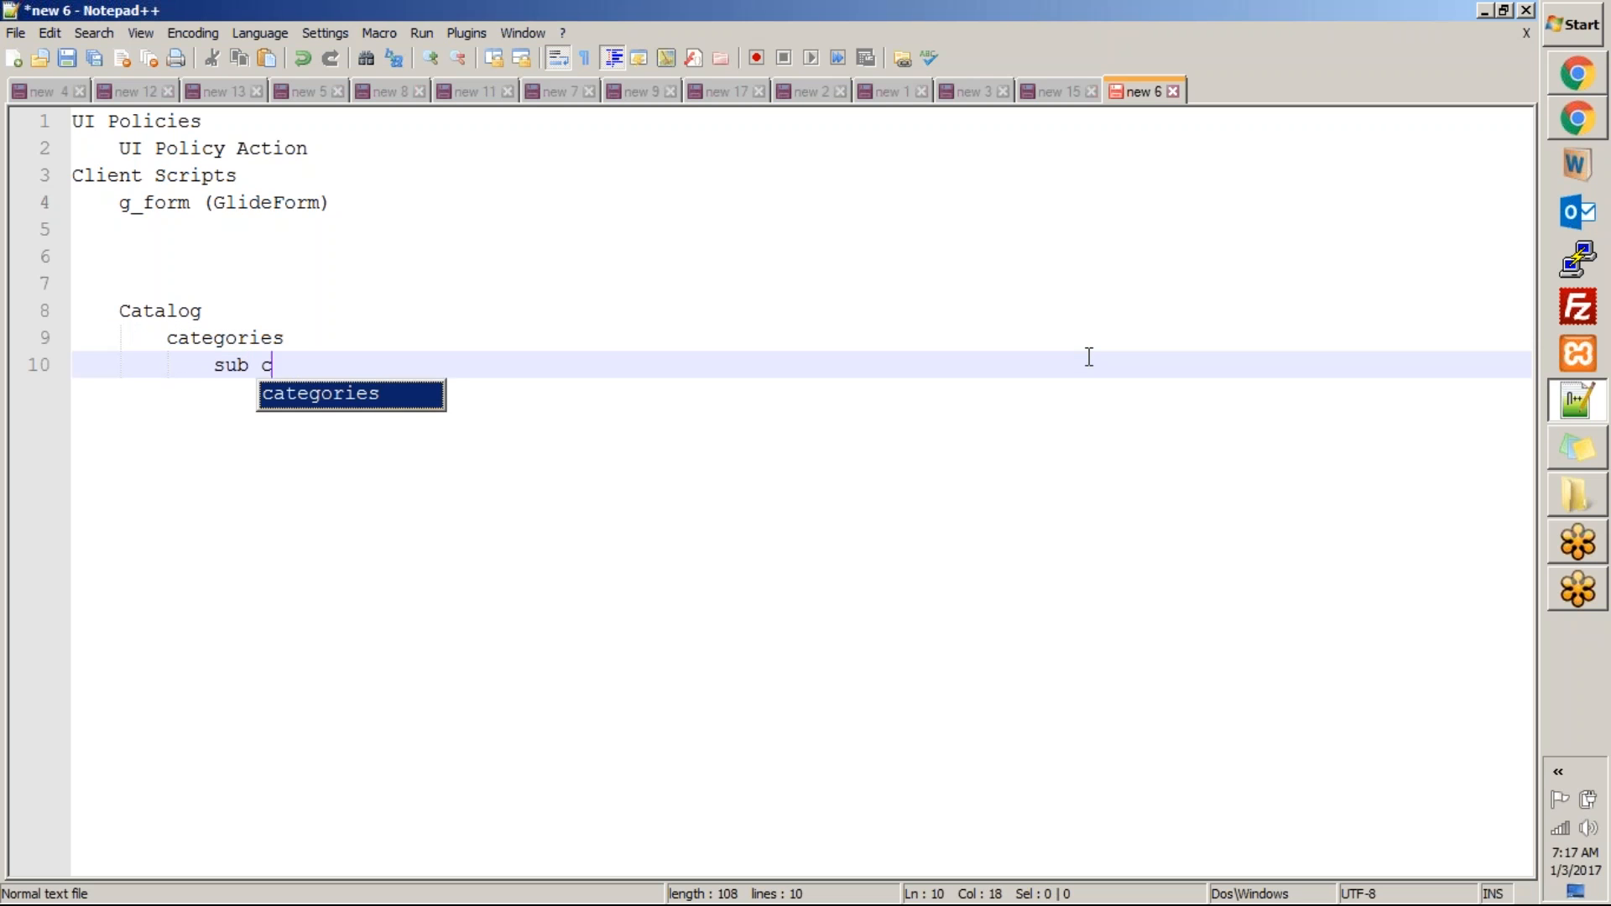
{"action": "type", "text": "ategories"}
{"action": "key", "text": "Return"}
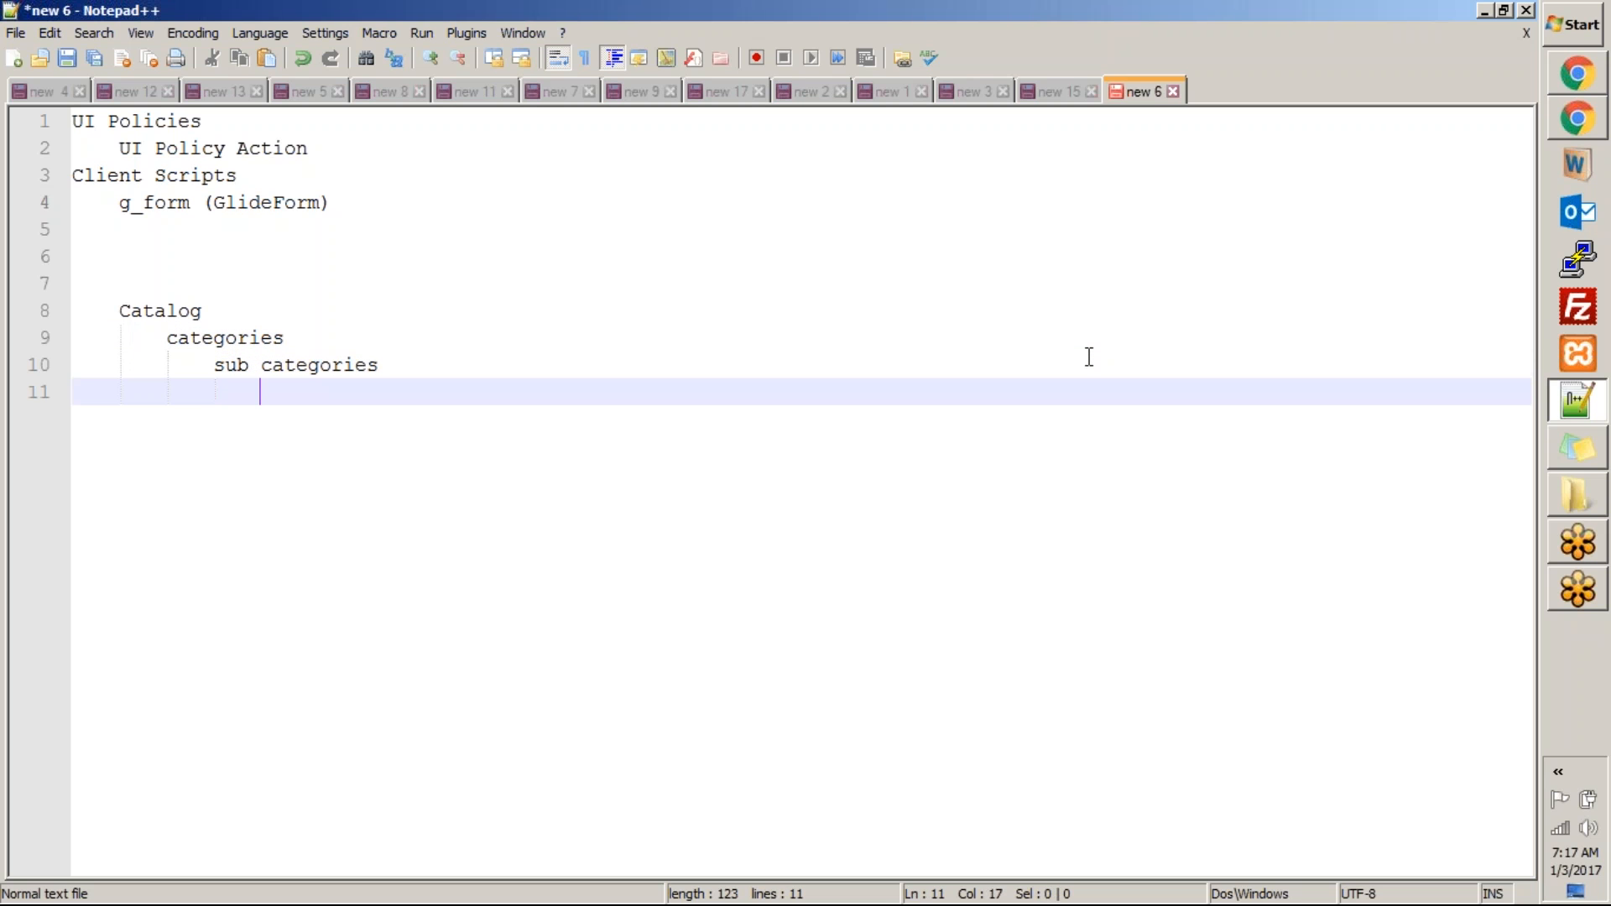
{"action": "type", "text": "items"}
Review the outline levels from Catalog down to items
{"action": "key", "text": "Up"}
{"action": "key", "text": "Up"}
{"action": "key", "text": "Up"}
{"action": "key", "text": "Up"}
{"action": "key", "text": "Up"}
{"action": "key", "text": "Up"}
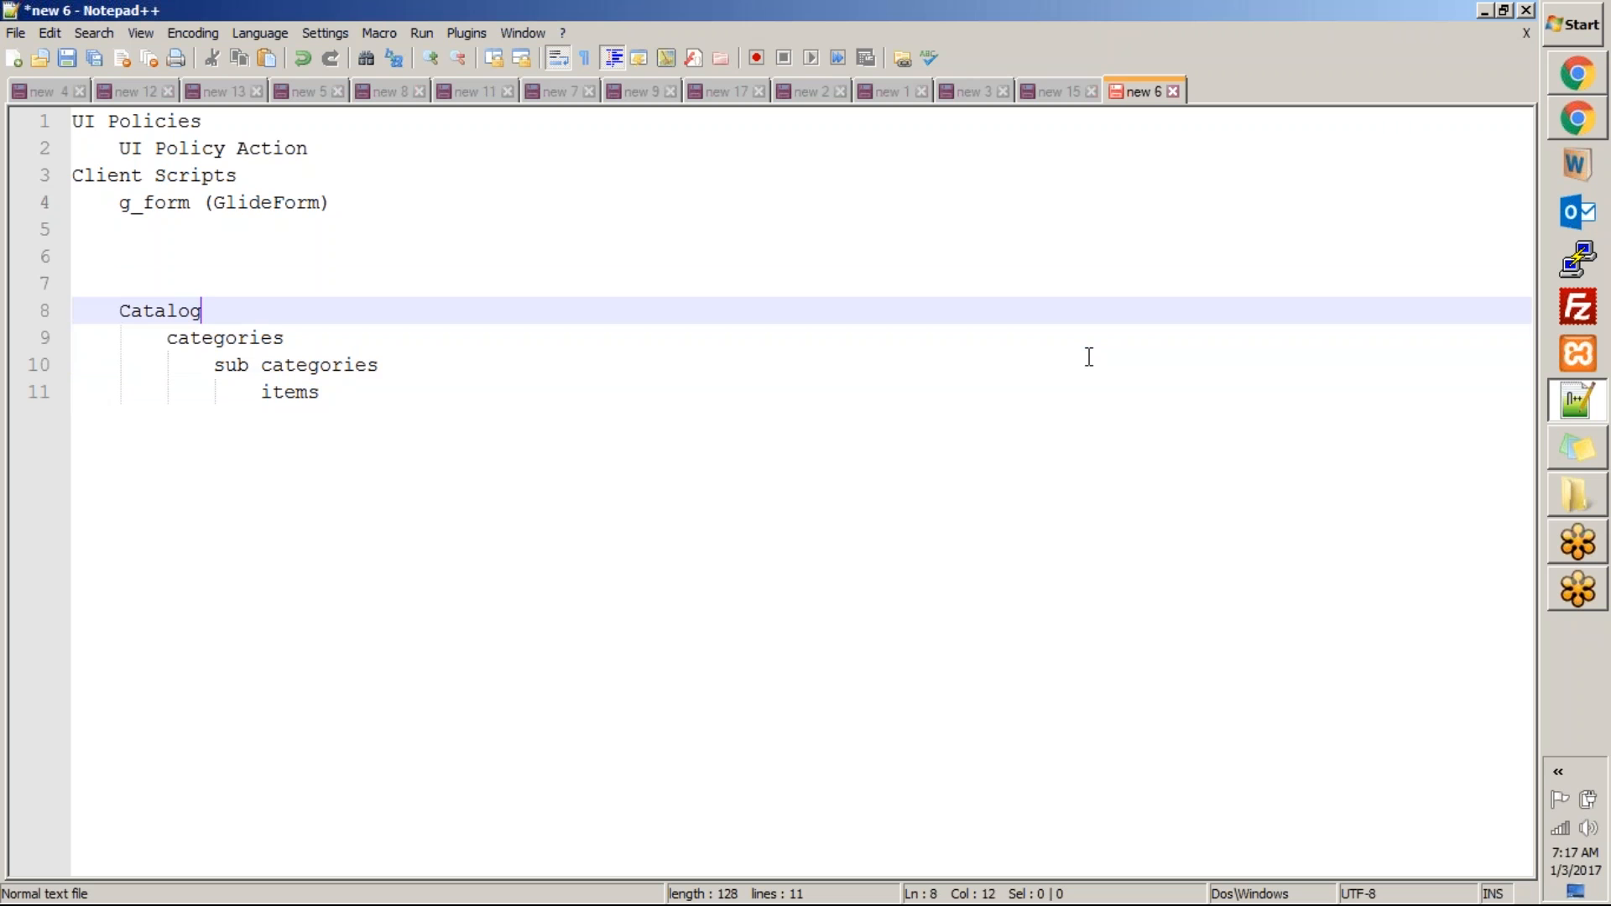
{"action": "key", "text": "Down"}
{"action": "key", "text": "Down"}
{"action": "key", "text": "Down"}
{"action": "key", "text": "Down"}
{"action": "key", "text": "Down"}
{"action": "key", "text": "Down"}
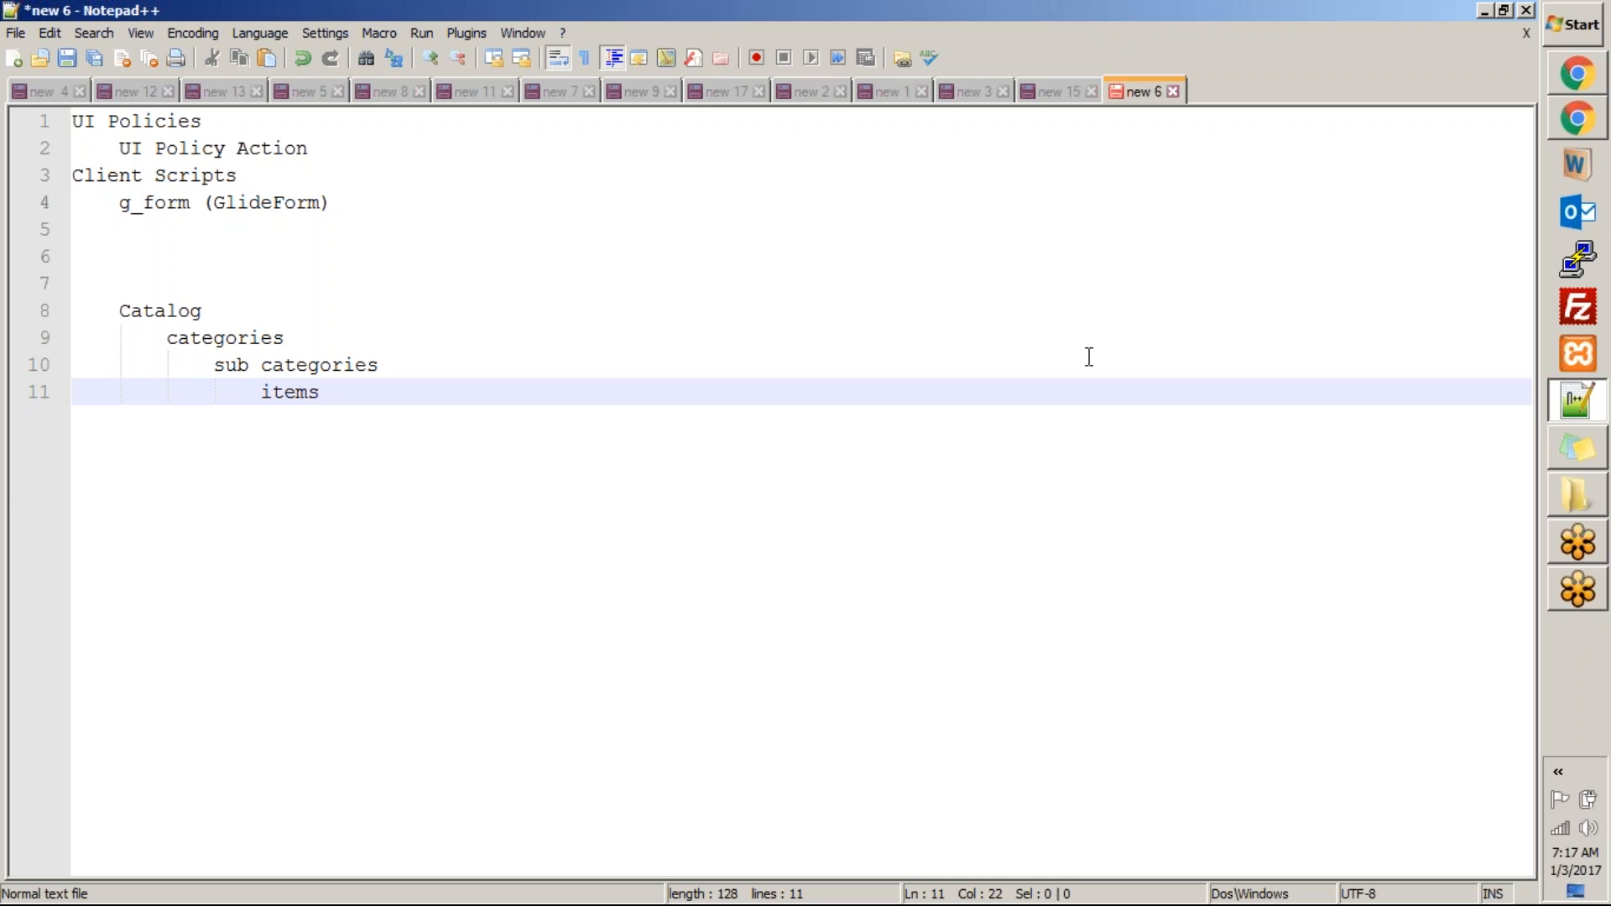
Add the line "dependent items (rules)" one level deeper beneath items
{"action": "key", "text": "Return"}
{"action": "key", "text": "Tab"}
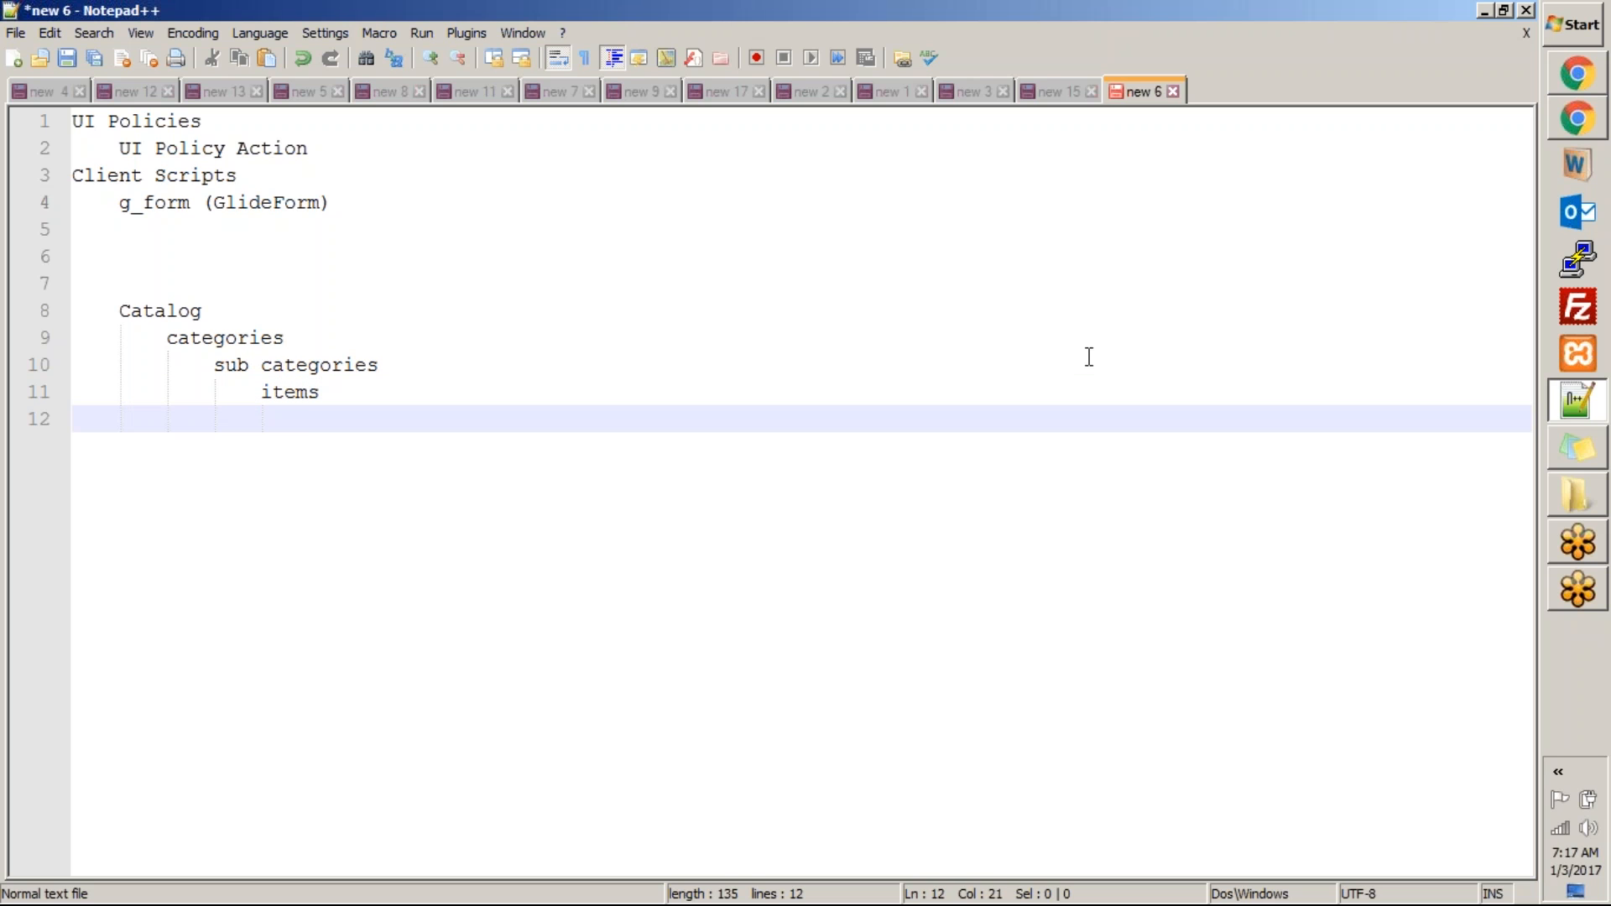
{"action": "type", "text": "dependent ite"}
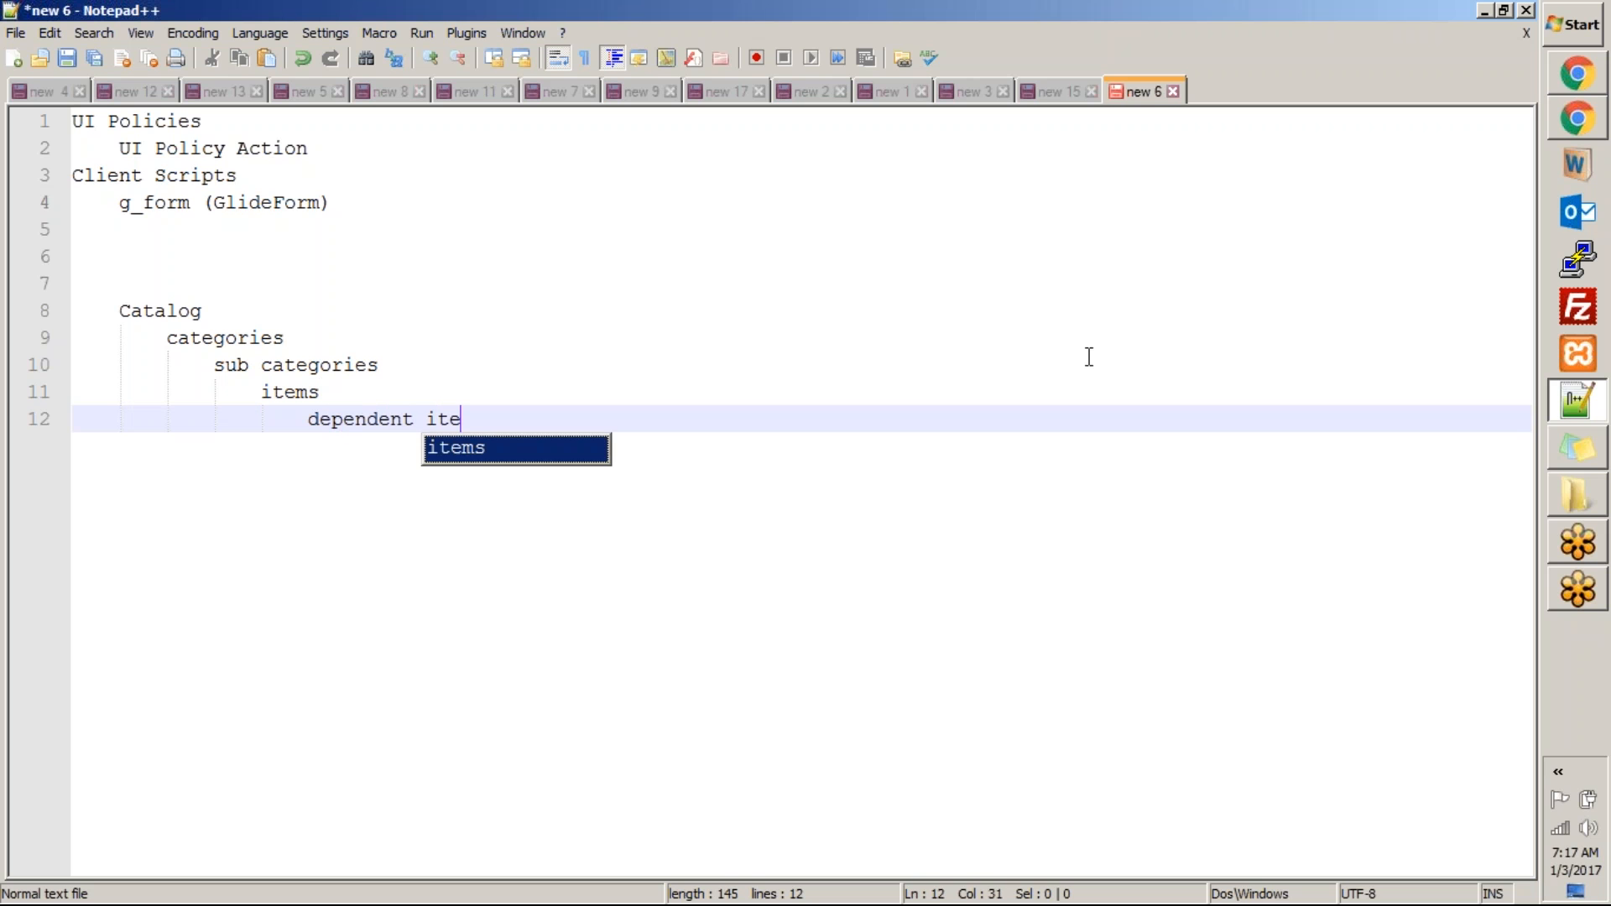
{"action": "type", "text": "ms (rules"}
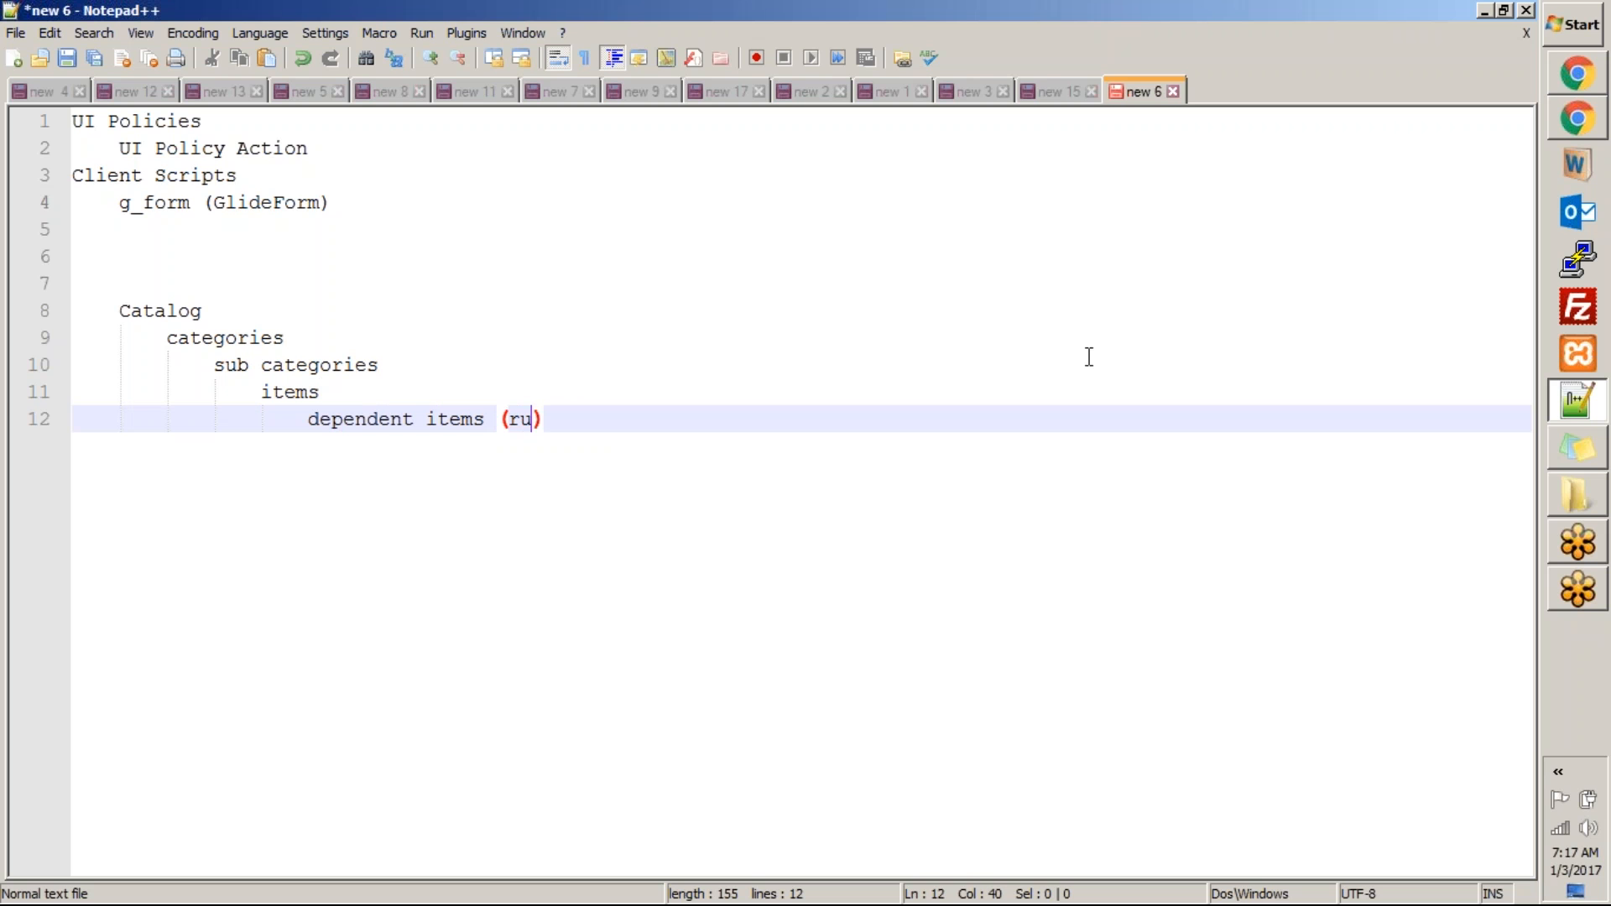
{"action": "type", "text": ")"}
Switch back to ServiceNow in Chrome and examine the Hardware category's items, previews and related categories
{"action": "key", "text": "alt+Tab"}
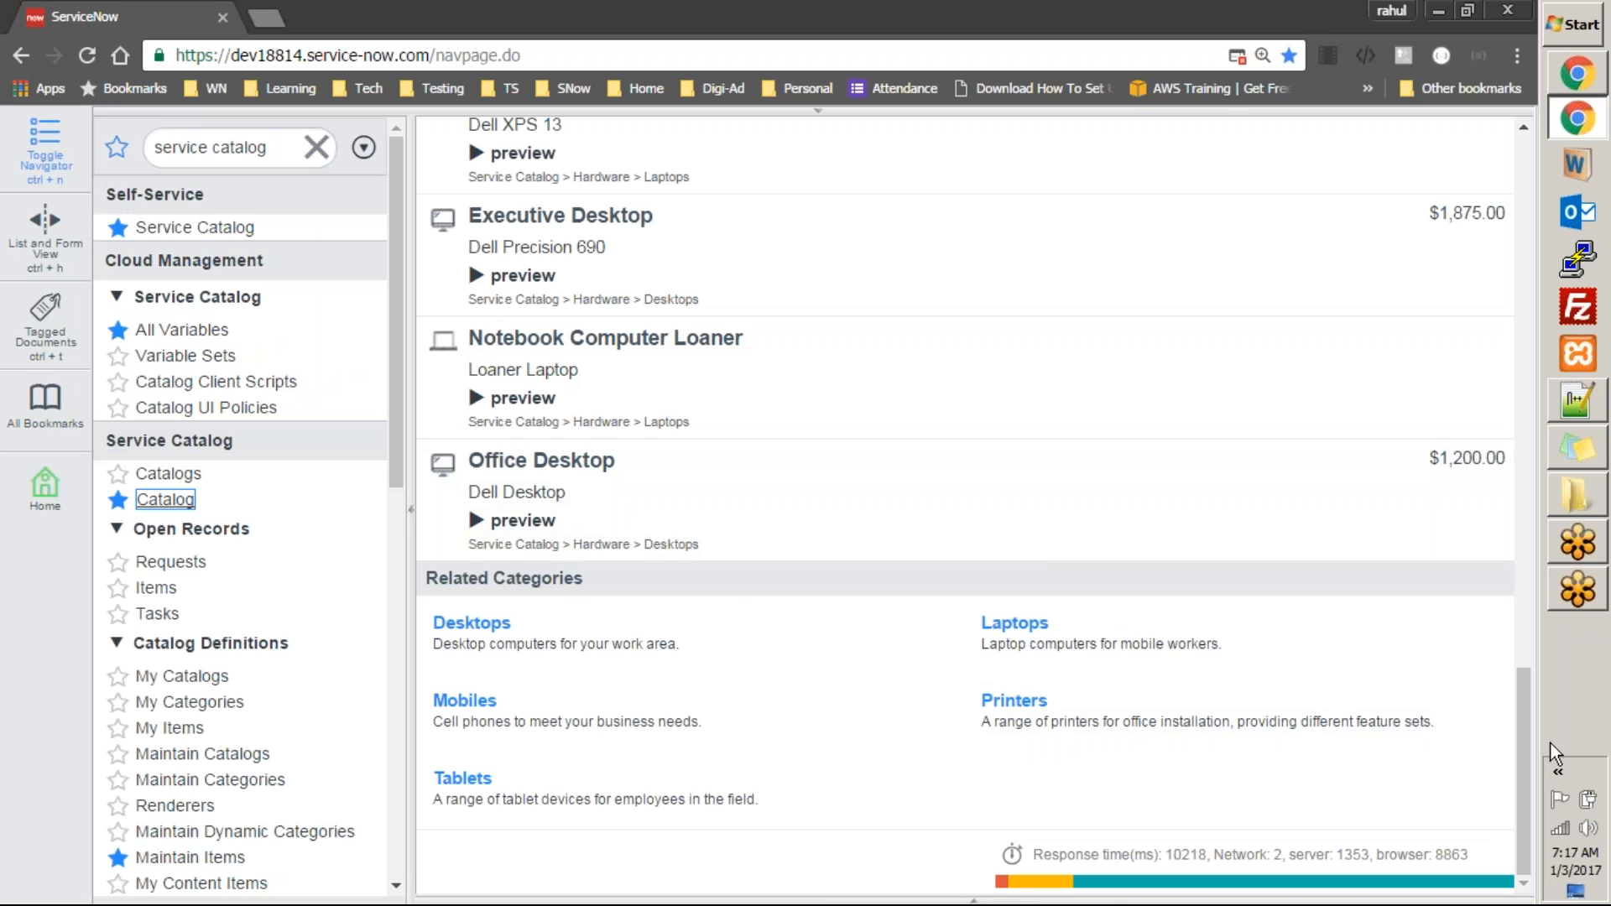
{"action": "left_click_drag", "start_coordinate": [1528, 720], "coordinate": [1514, 165]}
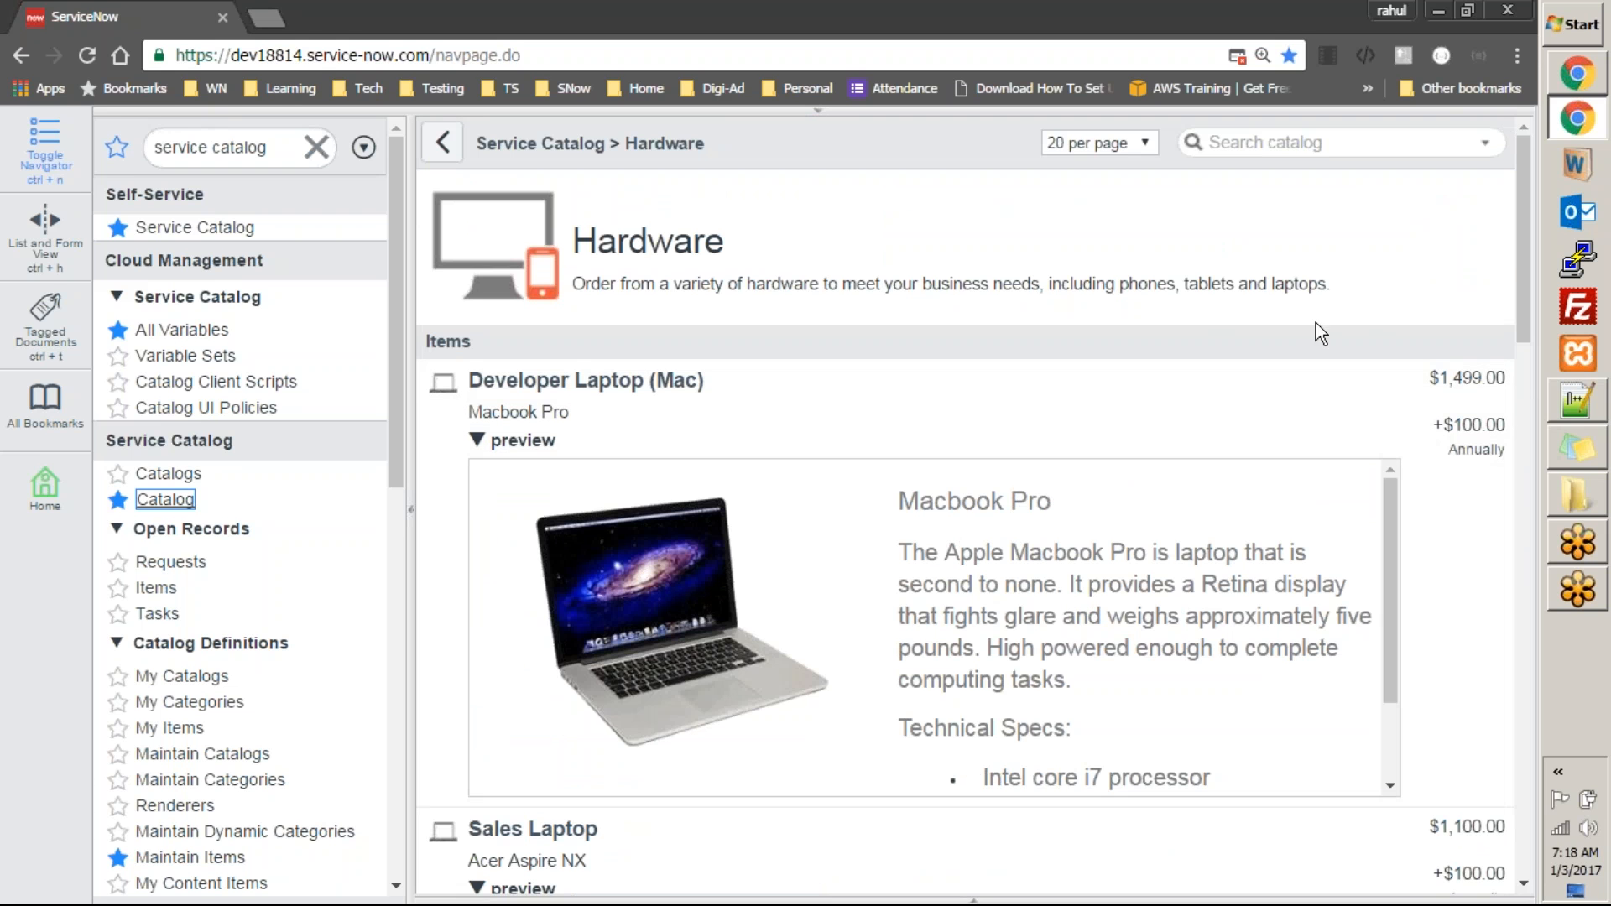
{"action": "mouse_move", "coordinate": [1528, 275]}
{"action": "left_mouse_down"}
{"action": "mouse_move", "coordinate": [1521, 346]}
{"action": "mouse_move", "coordinate": [1516, 291]}
{"action": "left_mouse_up"}
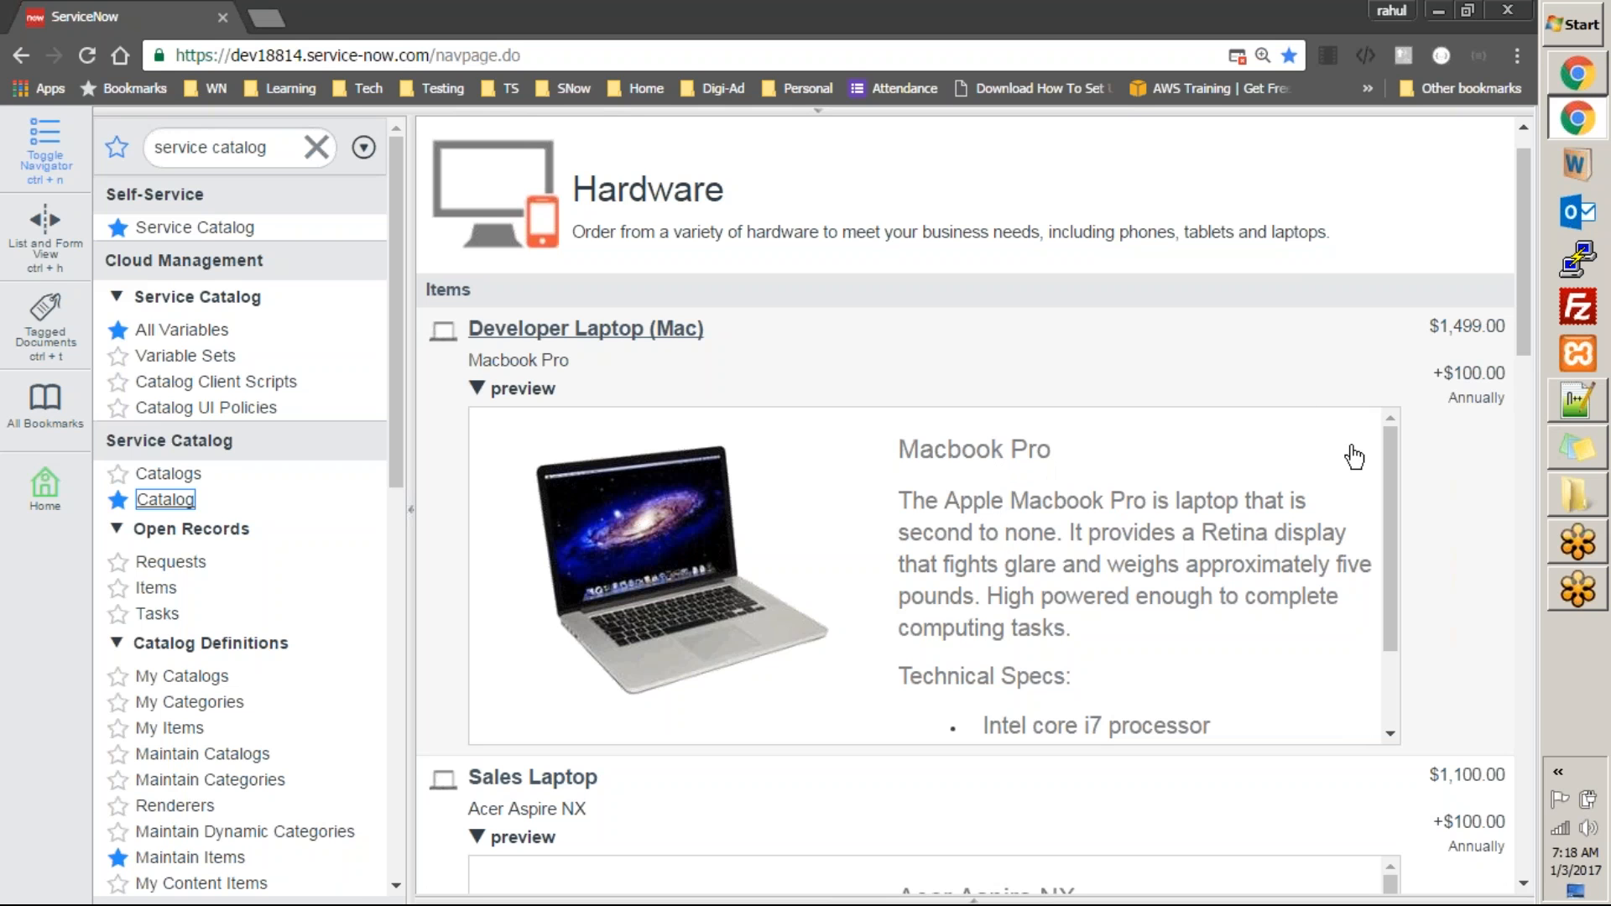
{"action": "left_click_drag", "start_coordinate": [1528, 279], "coordinate": [1559, 693]}
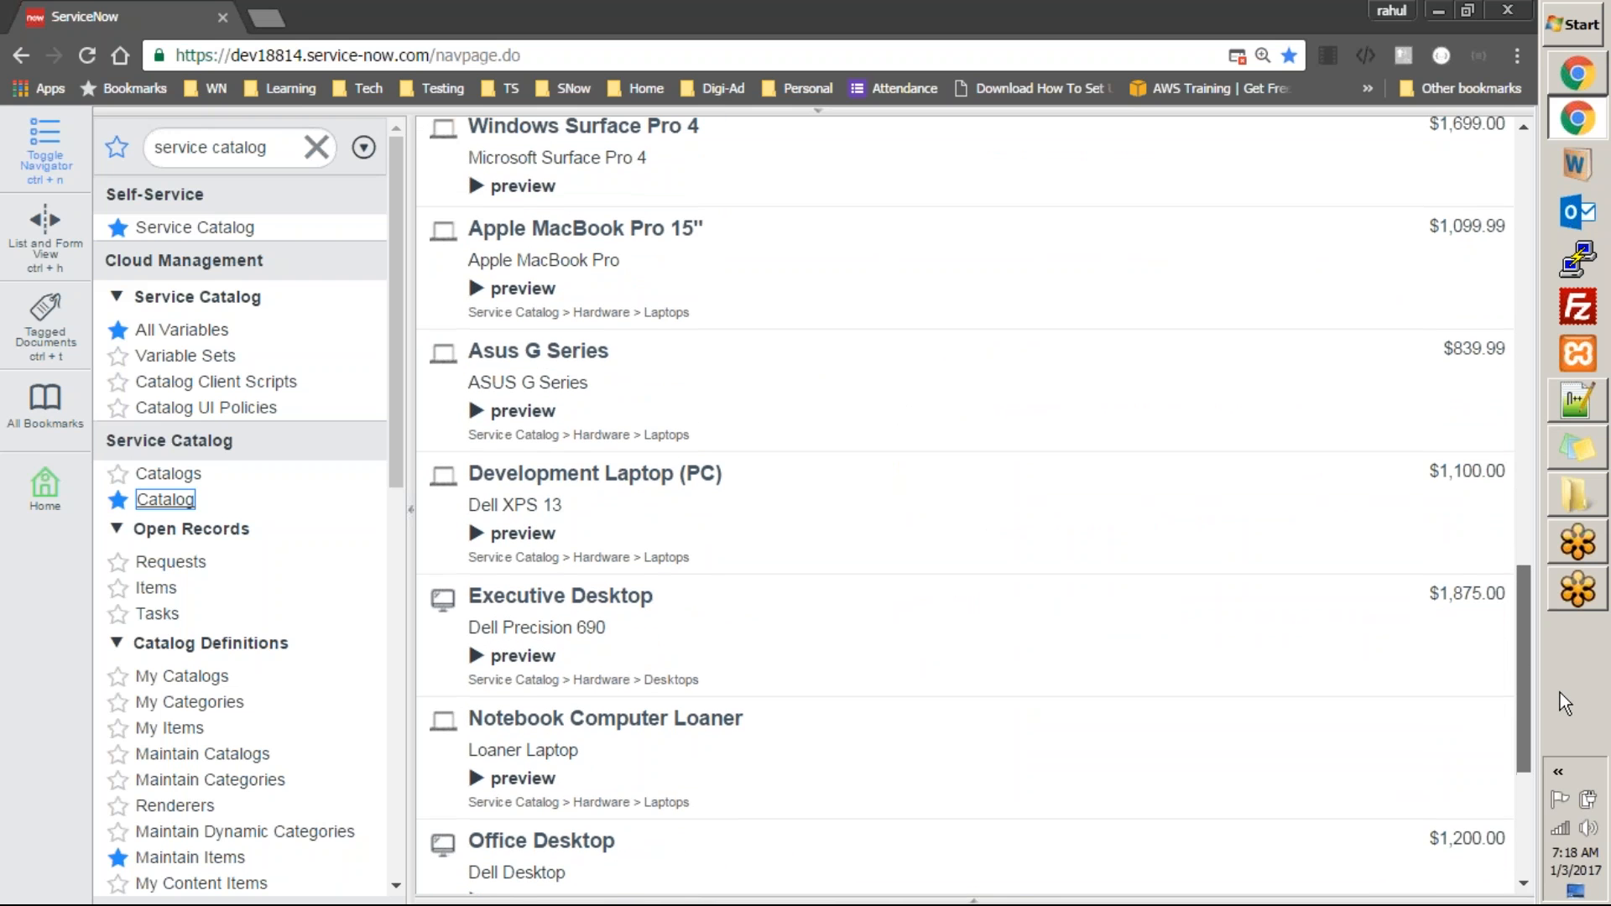
{"action": "left_click_drag", "start_coordinate": [1559, 692], "coordinate": [1513, 254]}
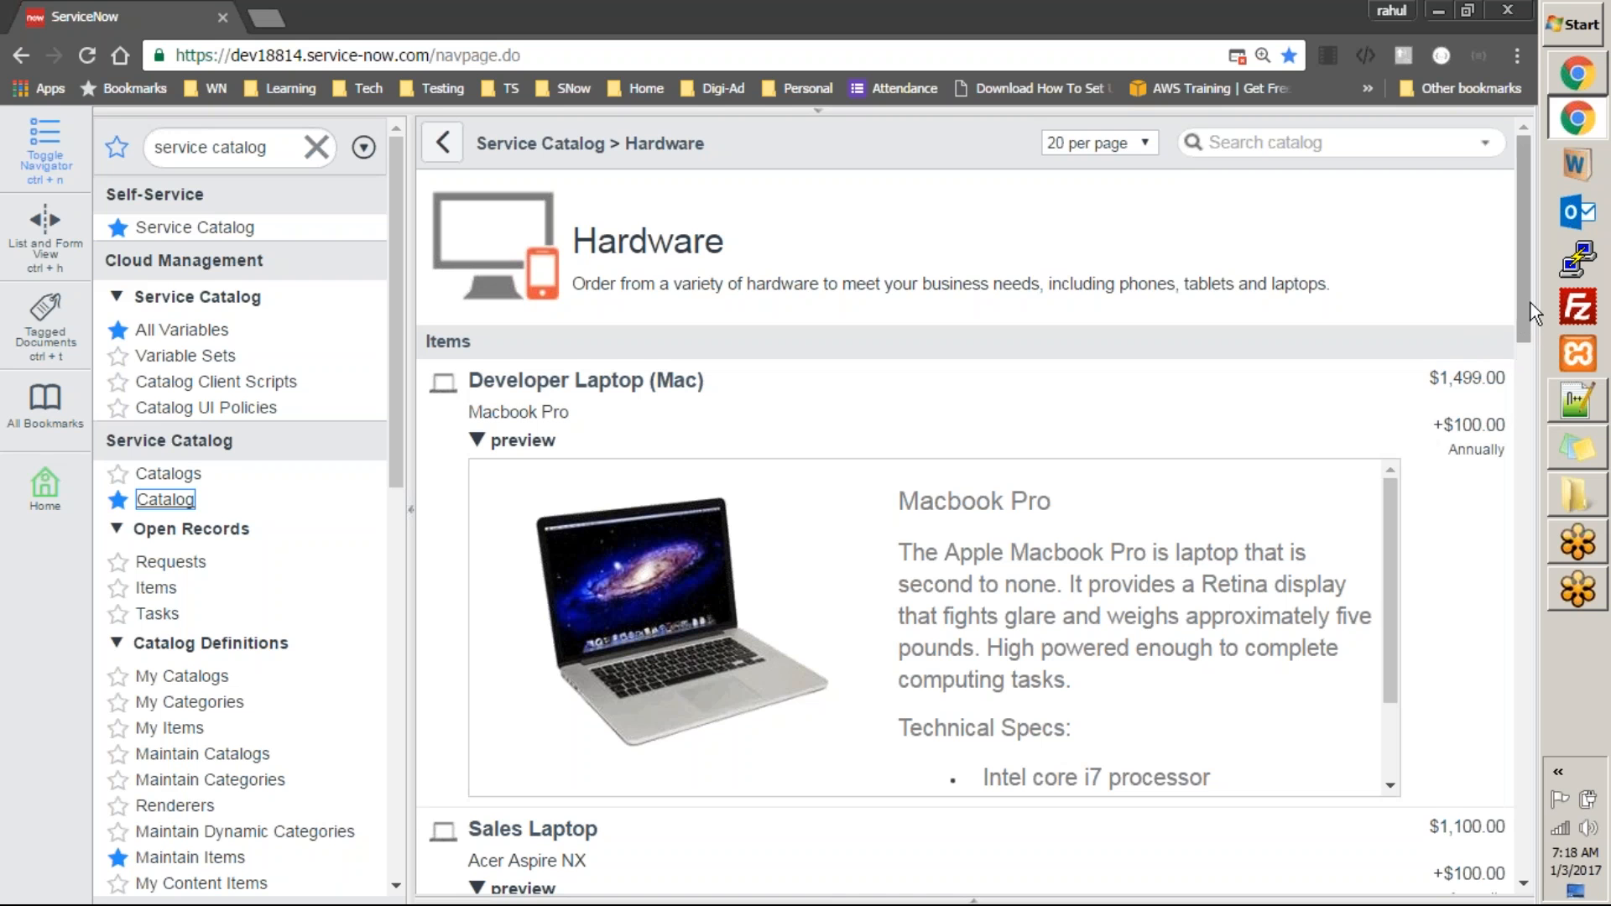
{"action": "mouse_move", "coordinate": [1531, 304]}
{"action": "left_mouse_down"}
{"action": "mouse_move", "coordinate": [1532, 380]}
{"action": "mouse_move", "coordinate": [1533, 321]}
{"action": "left_mouse_up"}
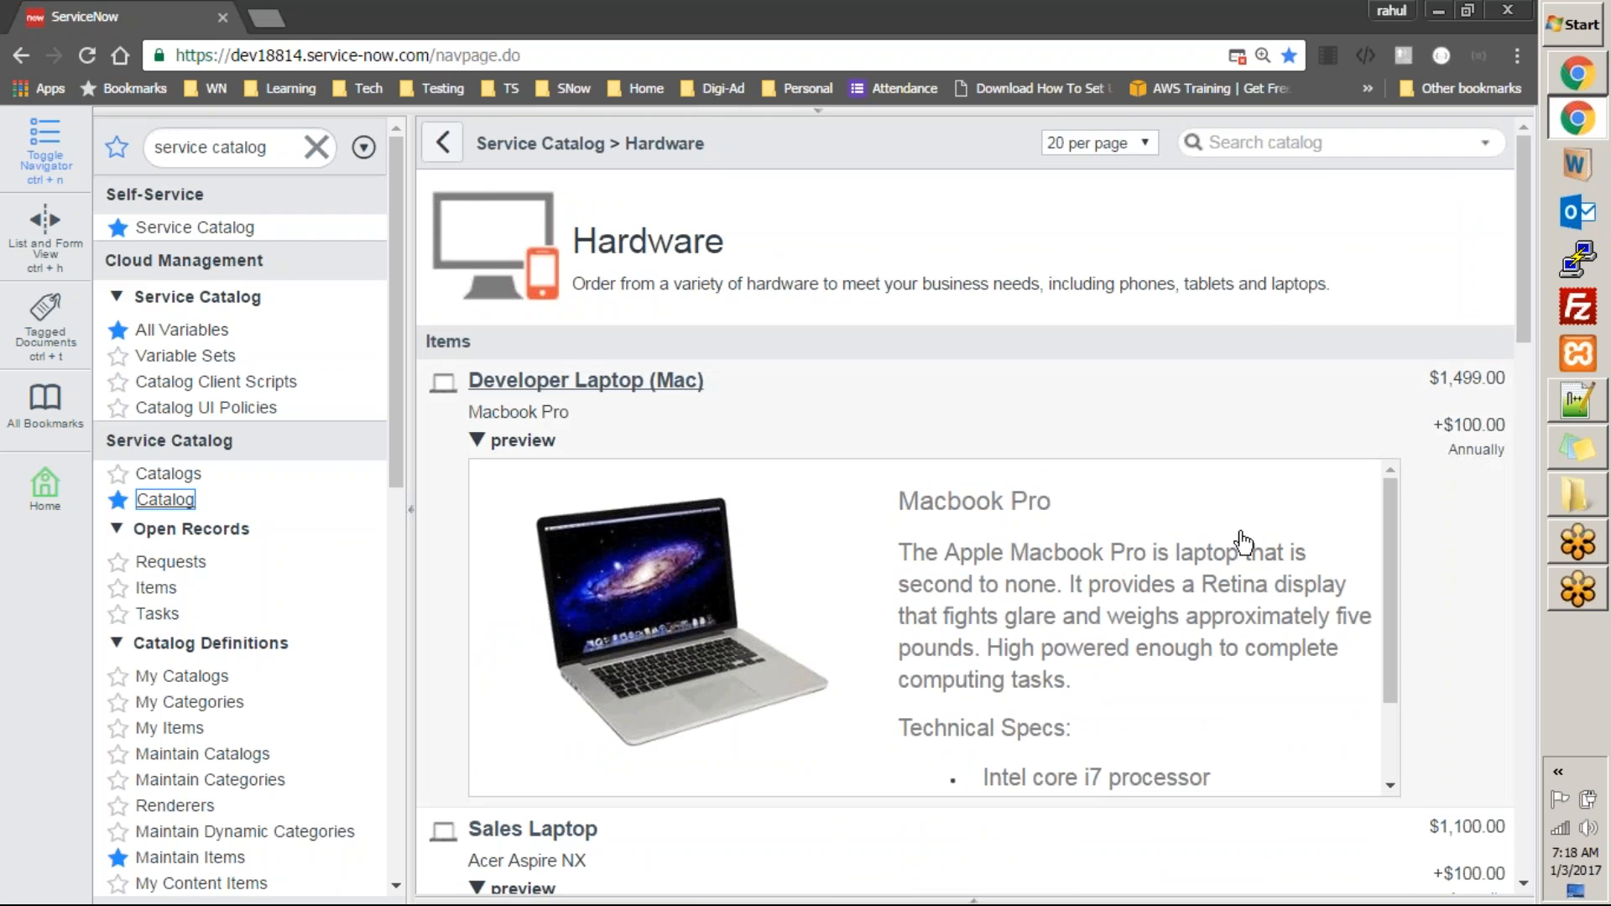
{"action": "left_click_drag", "start_coordinate": [1522, 254], "coordinate": [1521, 307]}
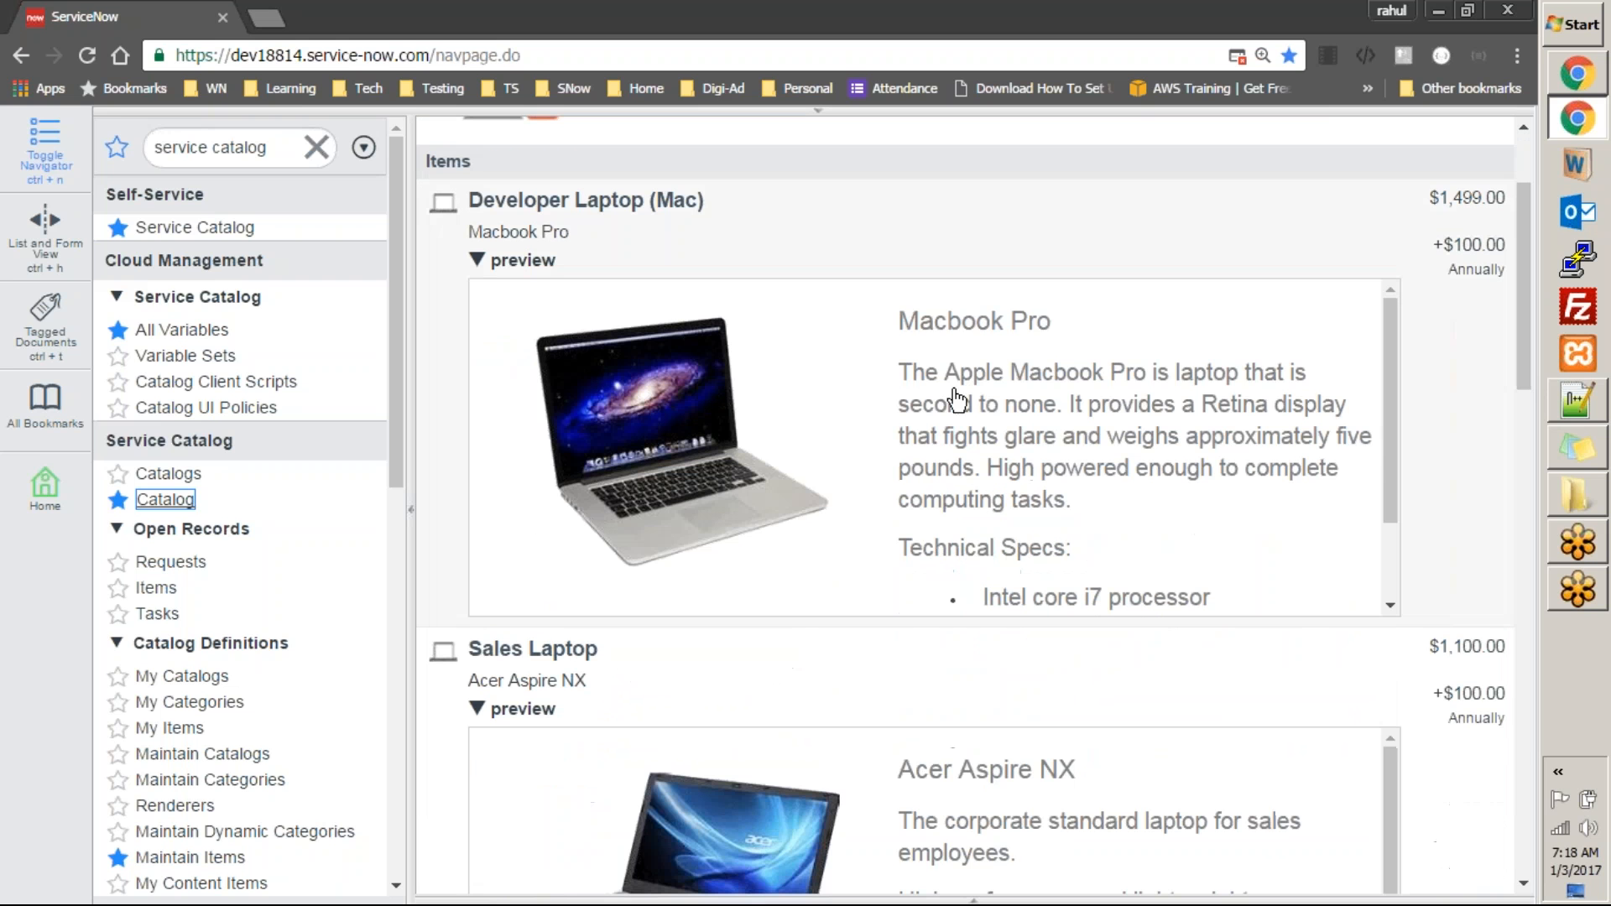
View the Developer Laptop (Mac) order page and return to the Hardware item list
{"action": "left_click", "coordinate": [639, 397]}
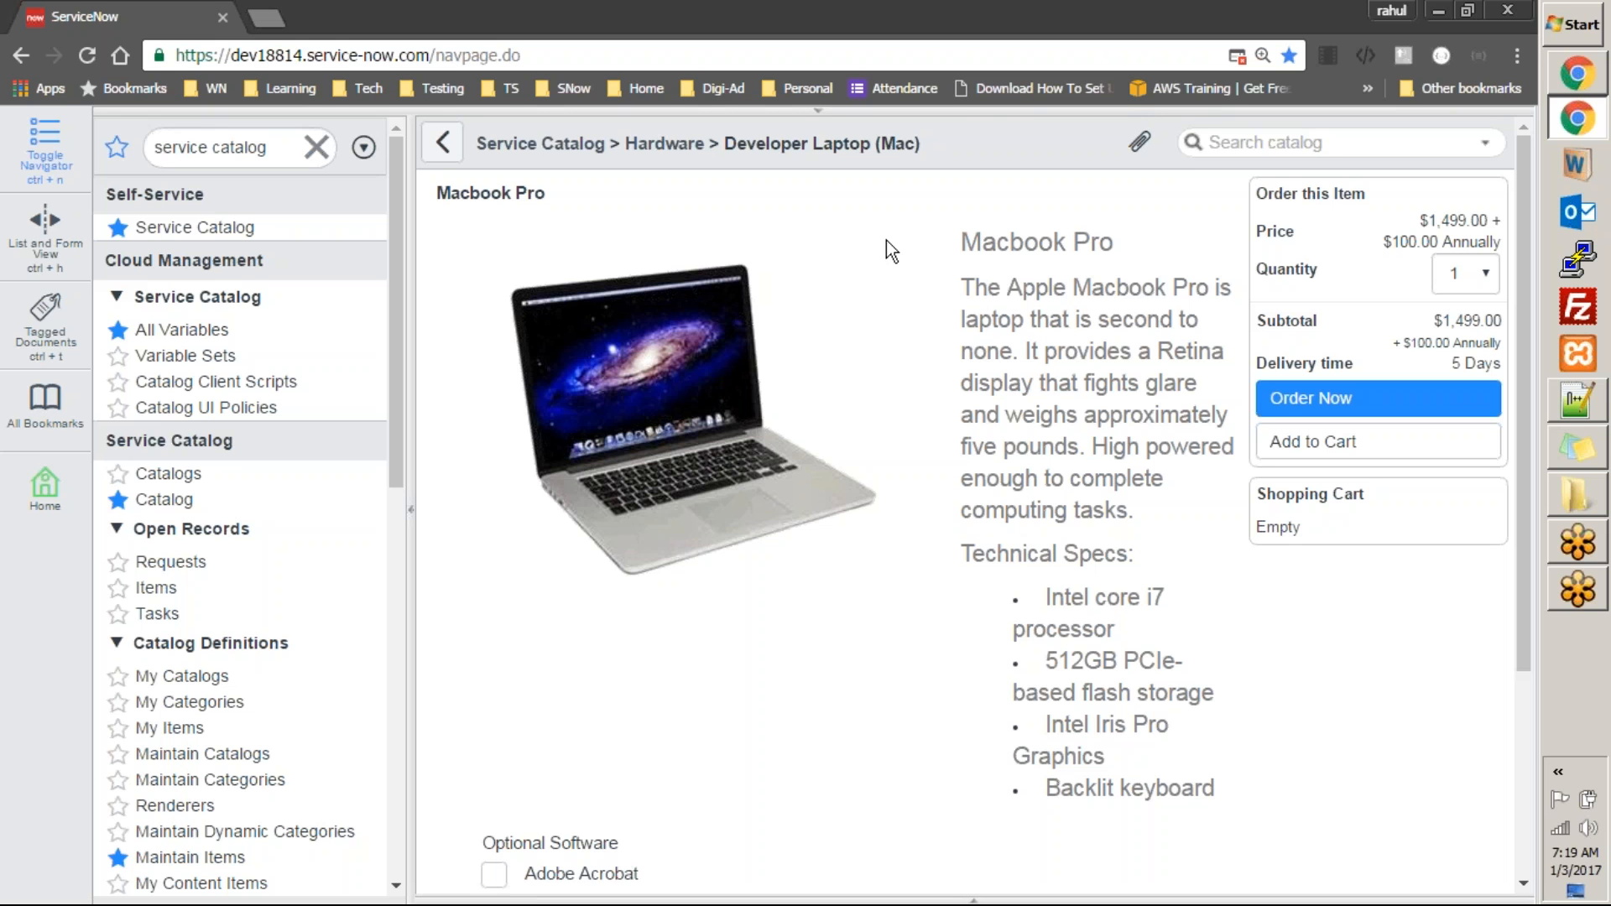
{"action": "left_click", "coordinate": [439, 151]}
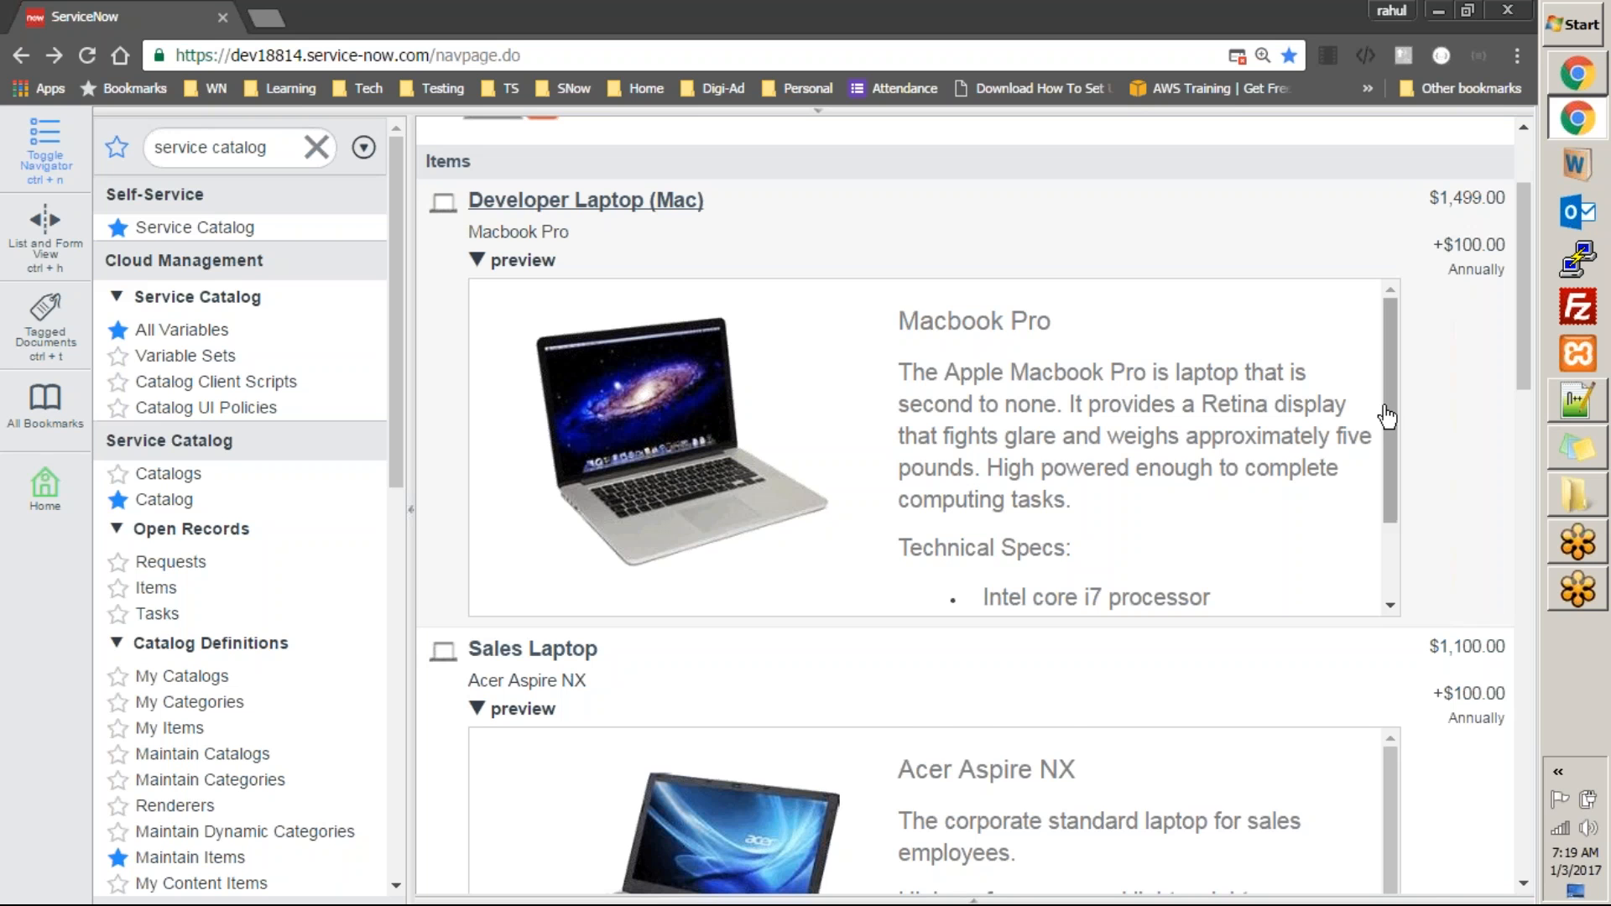
{"action": "scroll", "coordinate": [1531, 378], "scroll_direction": "down", "scroll_amount": 3}
{"action": "left_click_drag", "start_coordinate": [1531, 381], "coordinate": [1521, 275]}
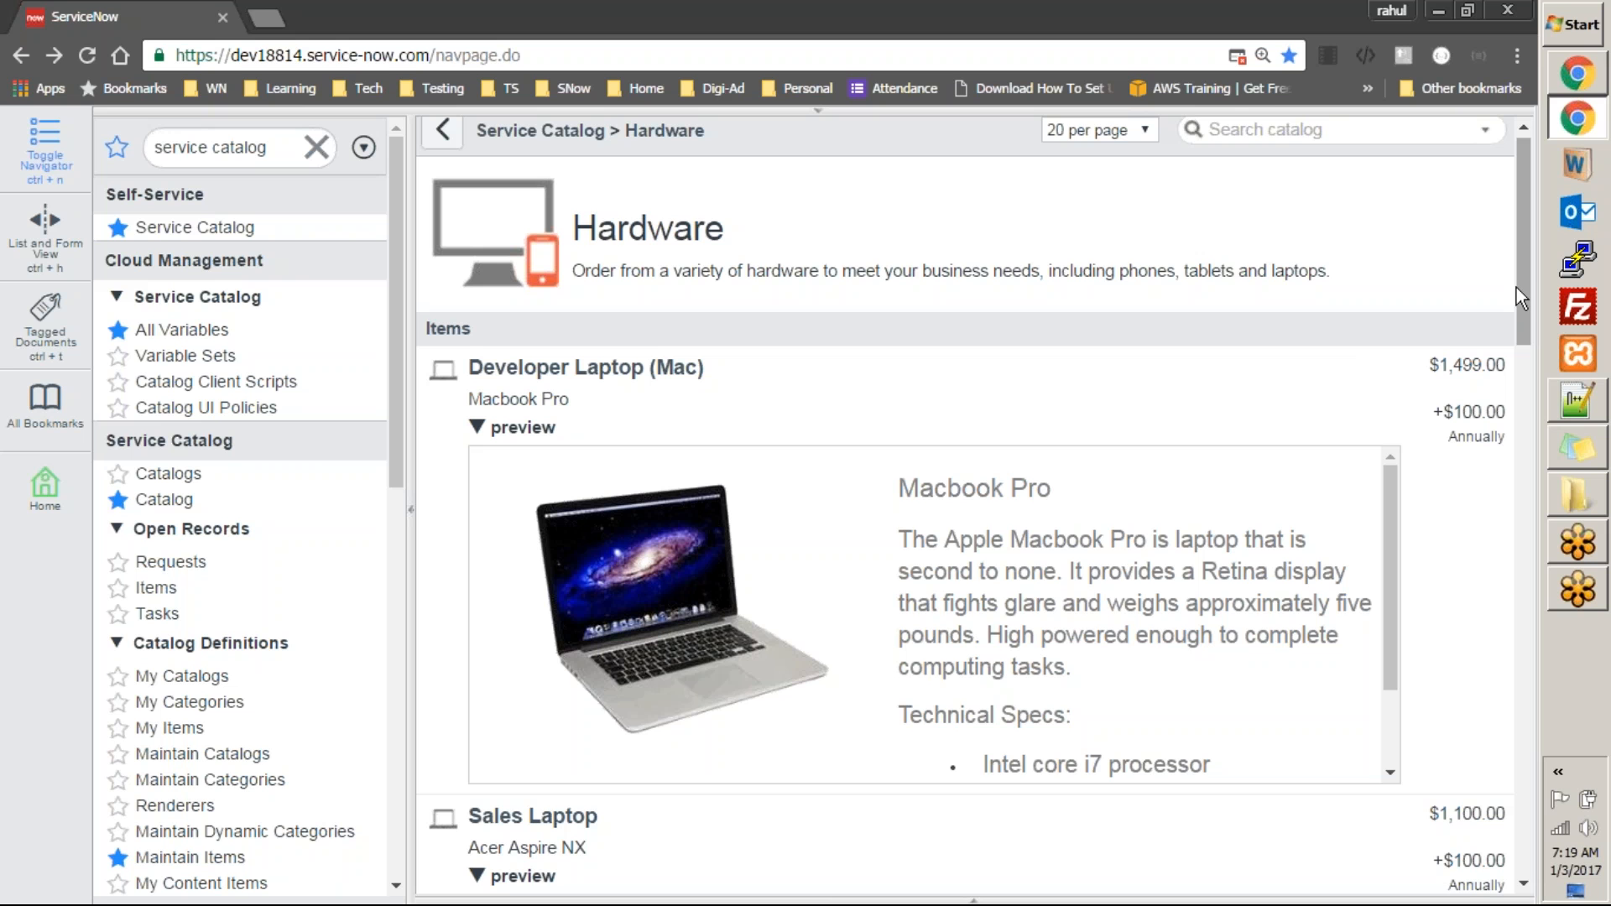
Return to the My Self Service homepage and open the full item list of the Can We Help You? category
{"action": "left_click", "coordinate": [818, 112]}
{"action": "left_click", "coordinate": [115, 148]}
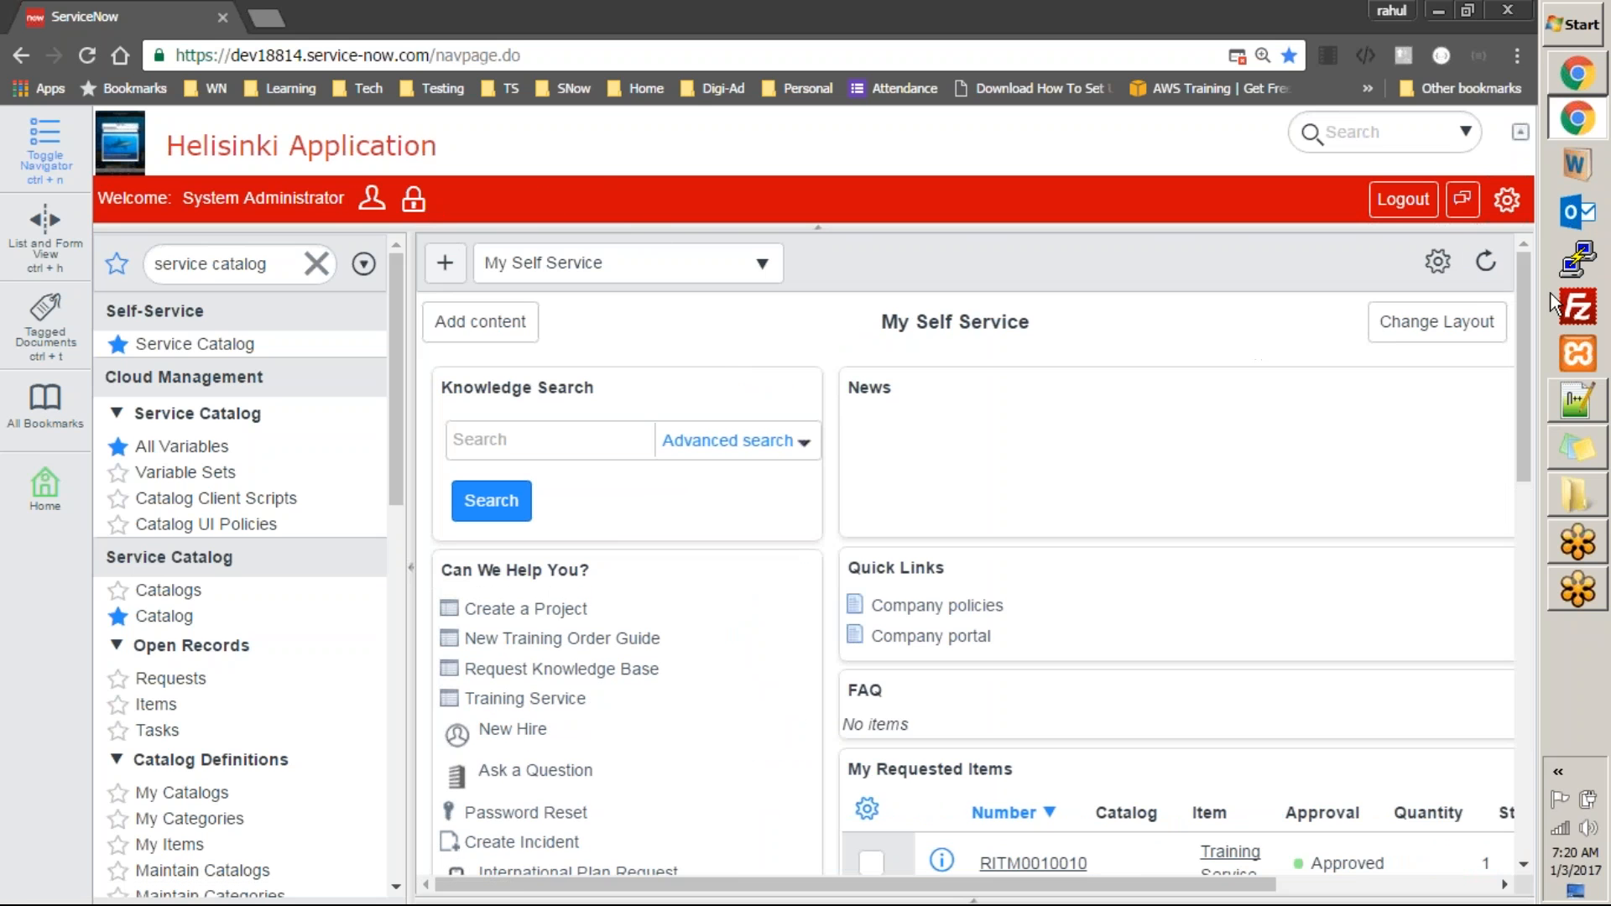
{"action": "left_click_drag", "start_coordinate": [1523, 287], "coordinate": [1529, 359]}
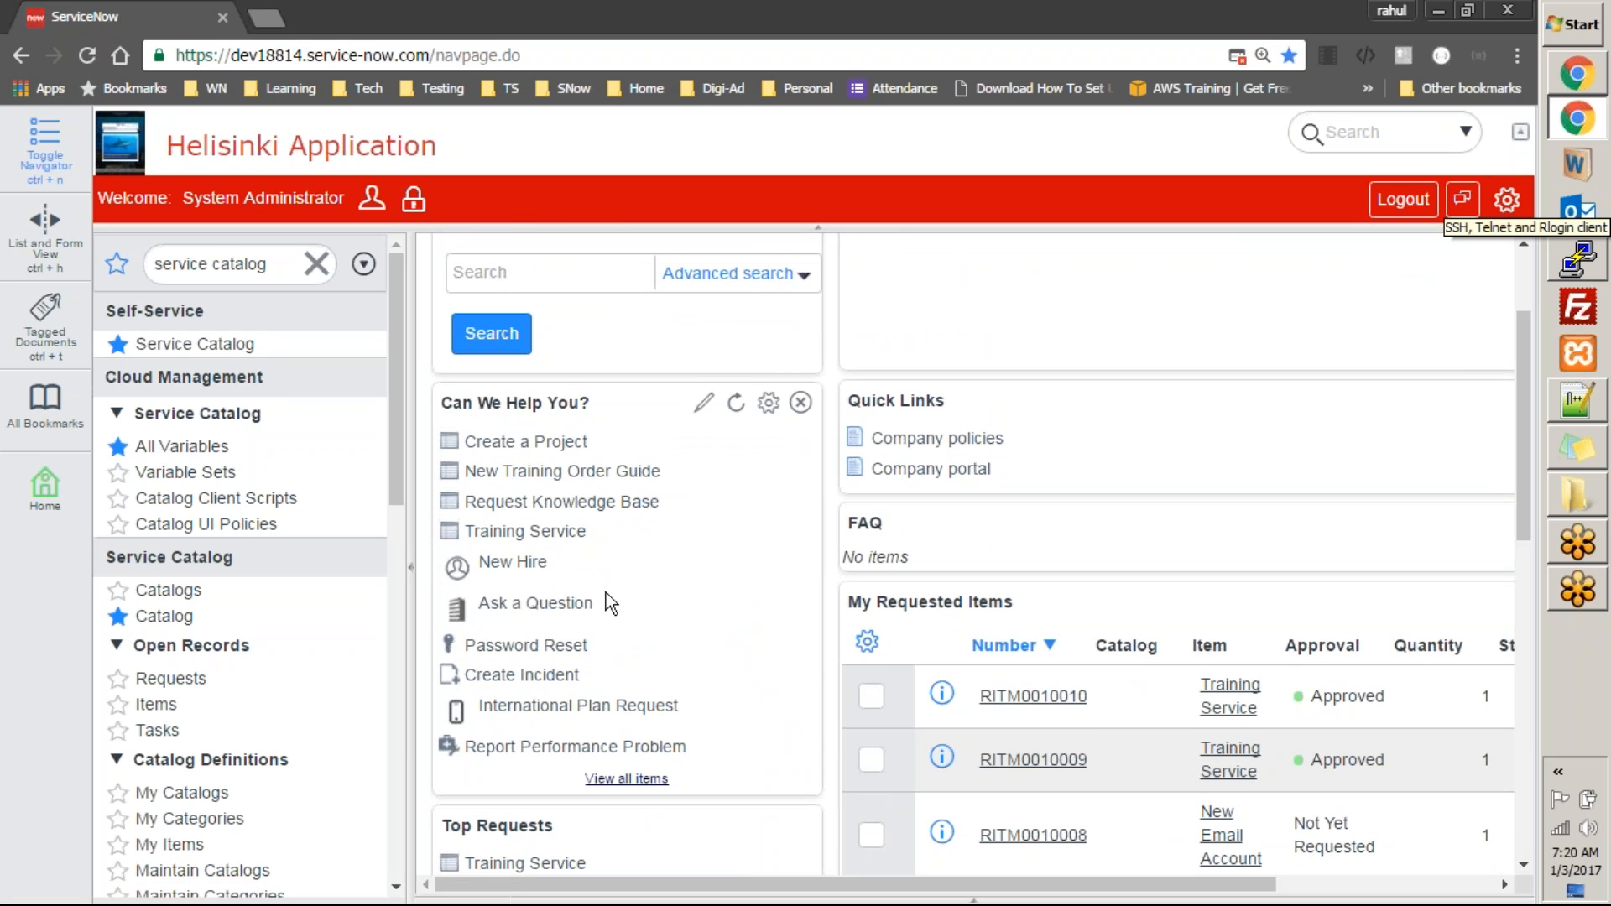
{"action": "left_click", "coordinate": [642, 780]}
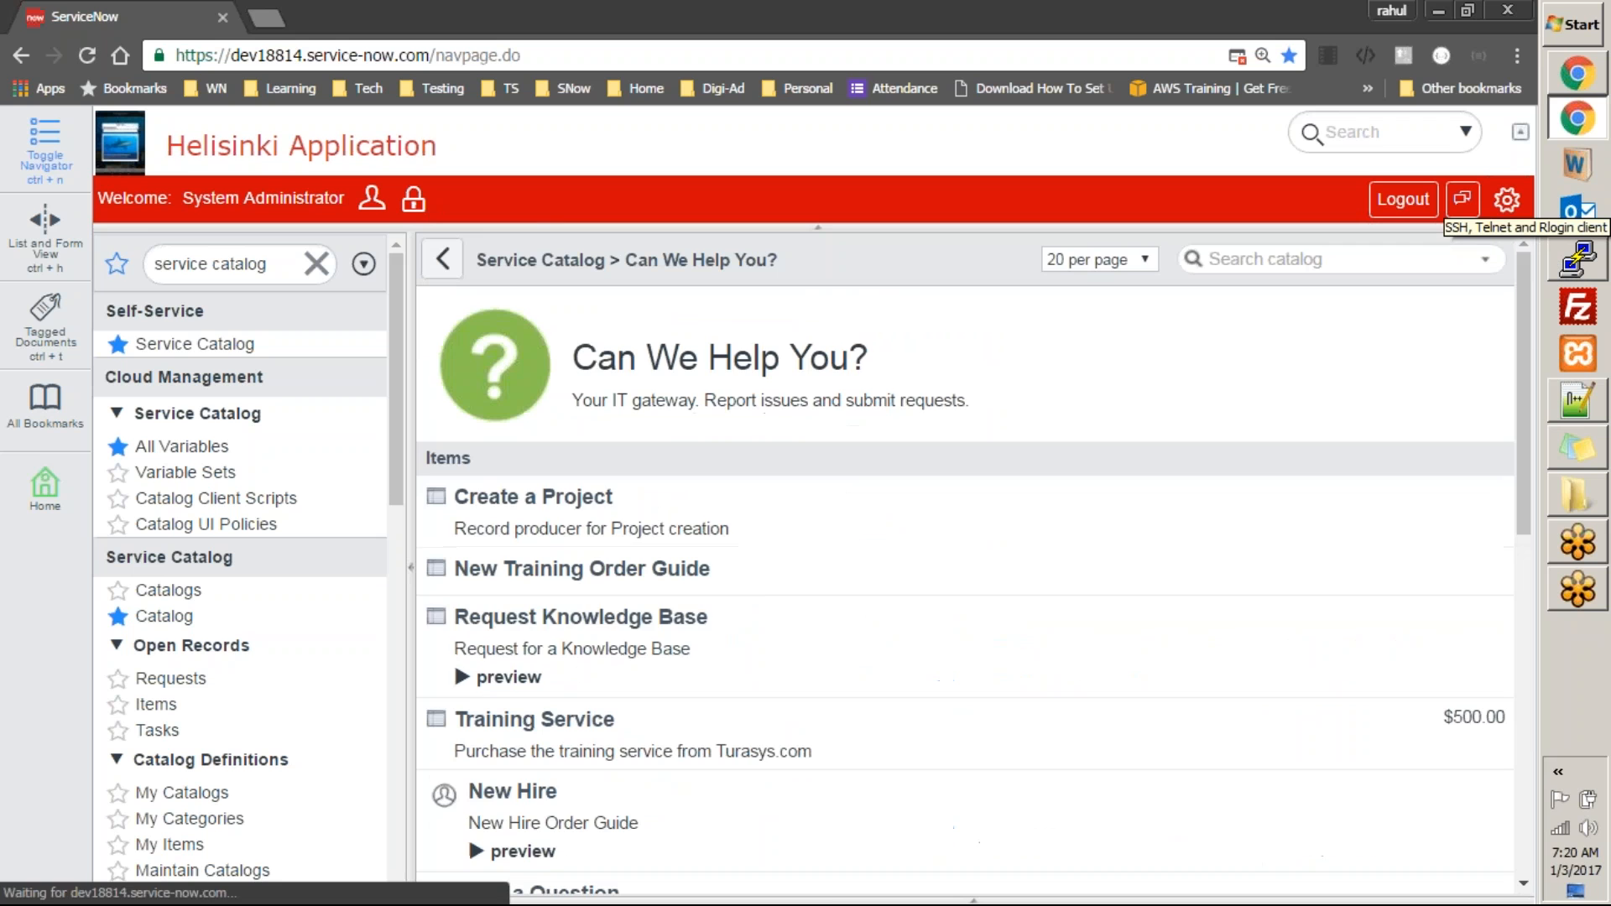
Return to the service catalog, open the Android item in the Mobiles category and review its description
{"action": "left_click_drag", "start_coordinate": [1528, 329], "coordinate": [1529, 109]}
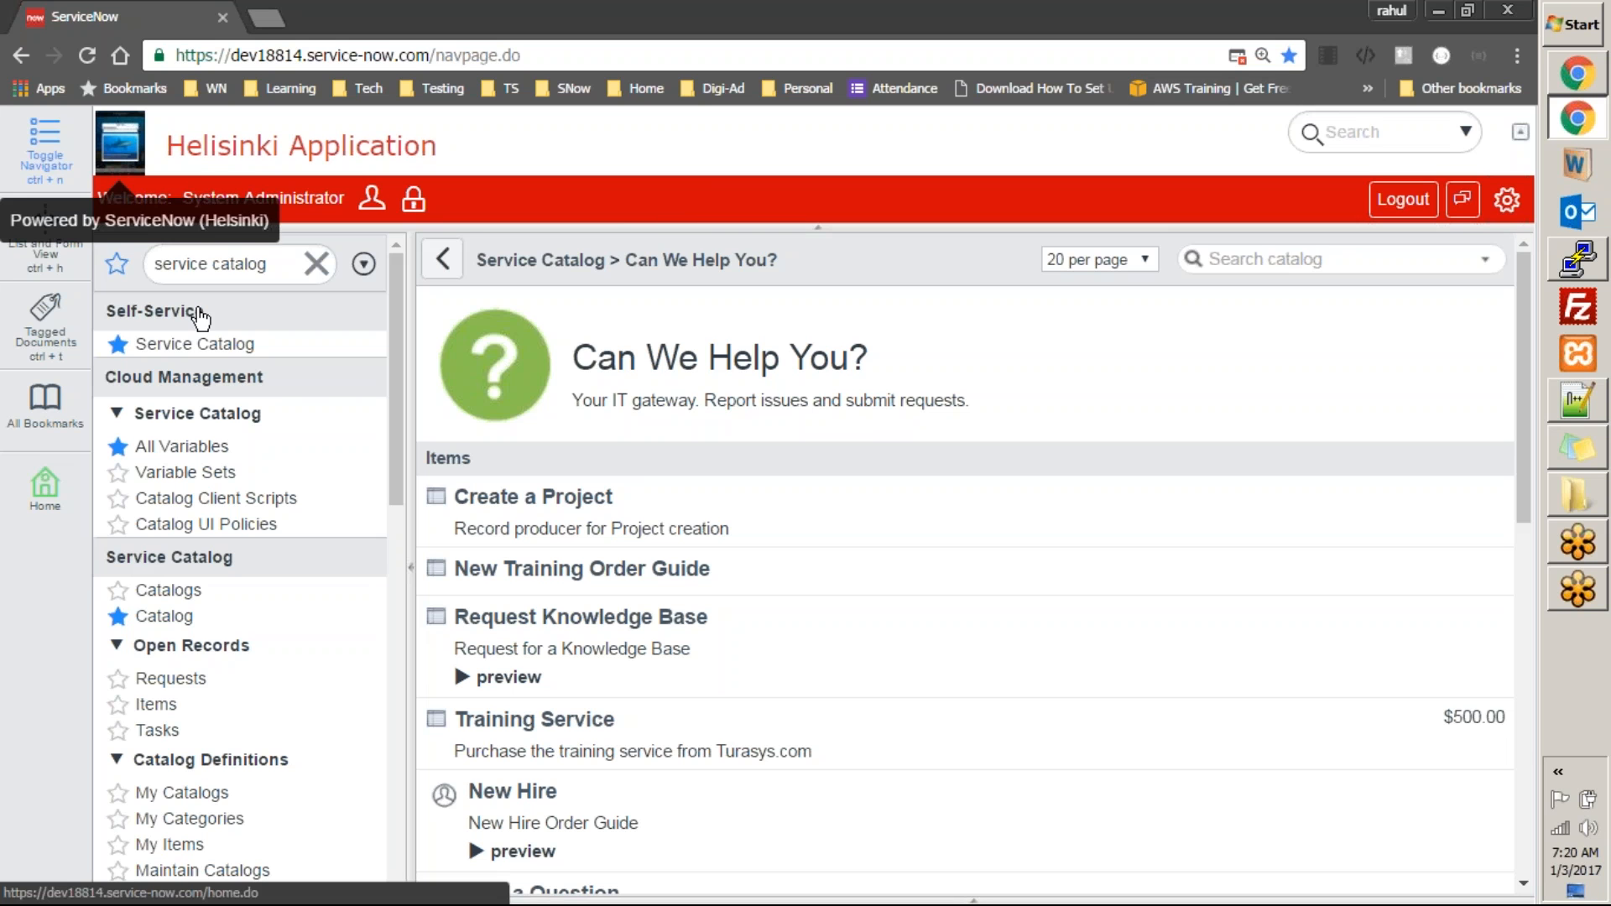
{"action": "left_click", "coordinate": [174, 622]}
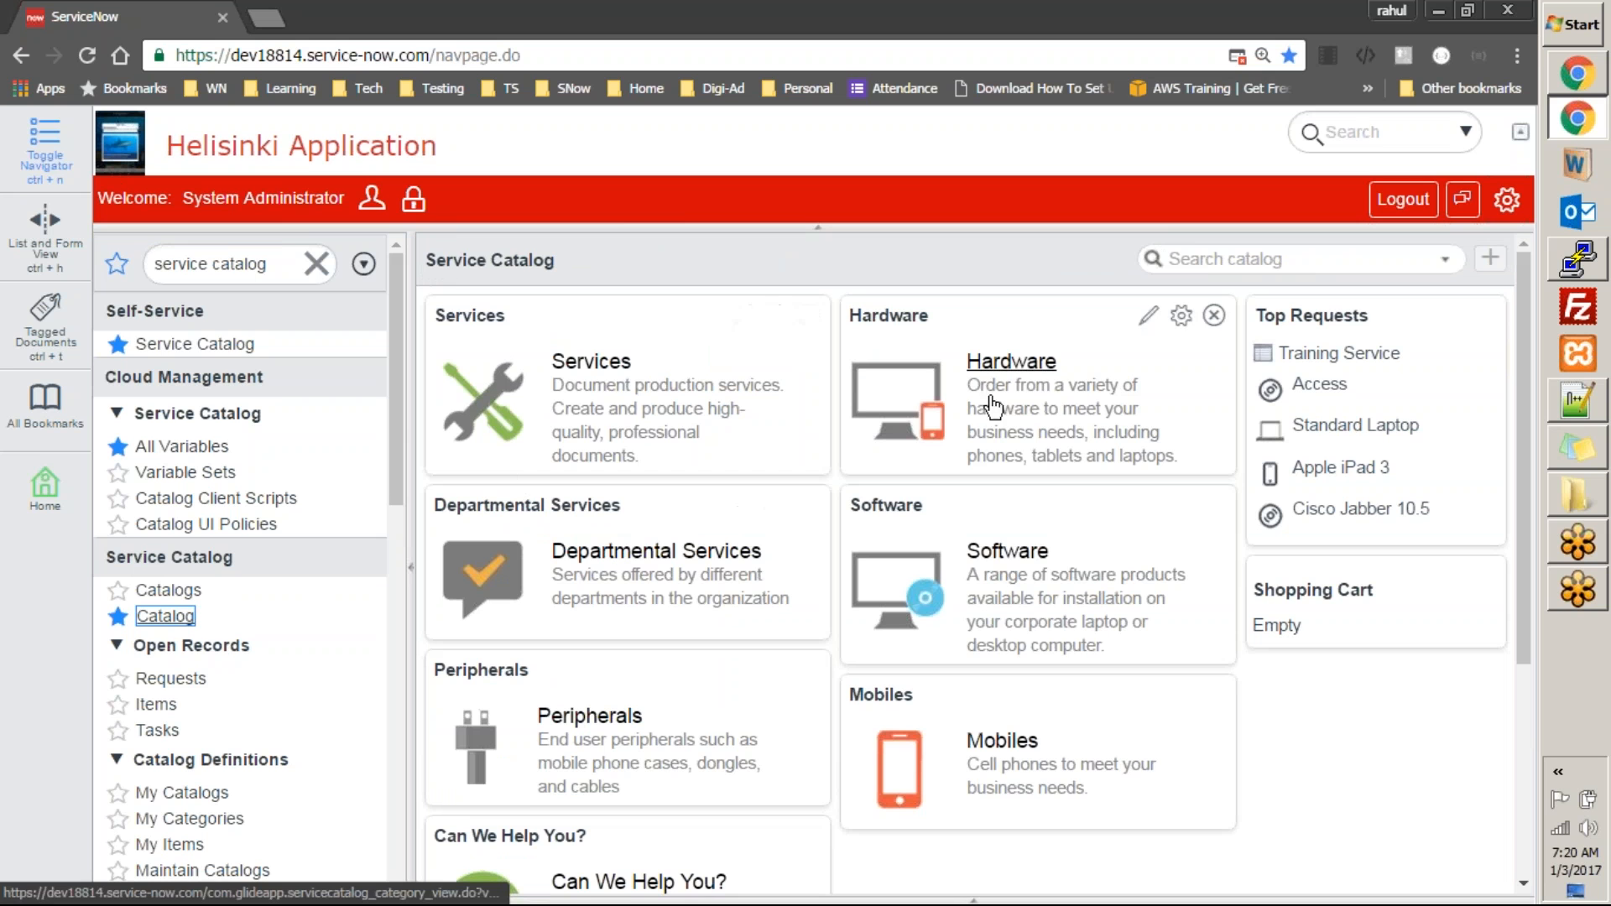
{"action": "left_click", "coordinate": [1002, 741]}
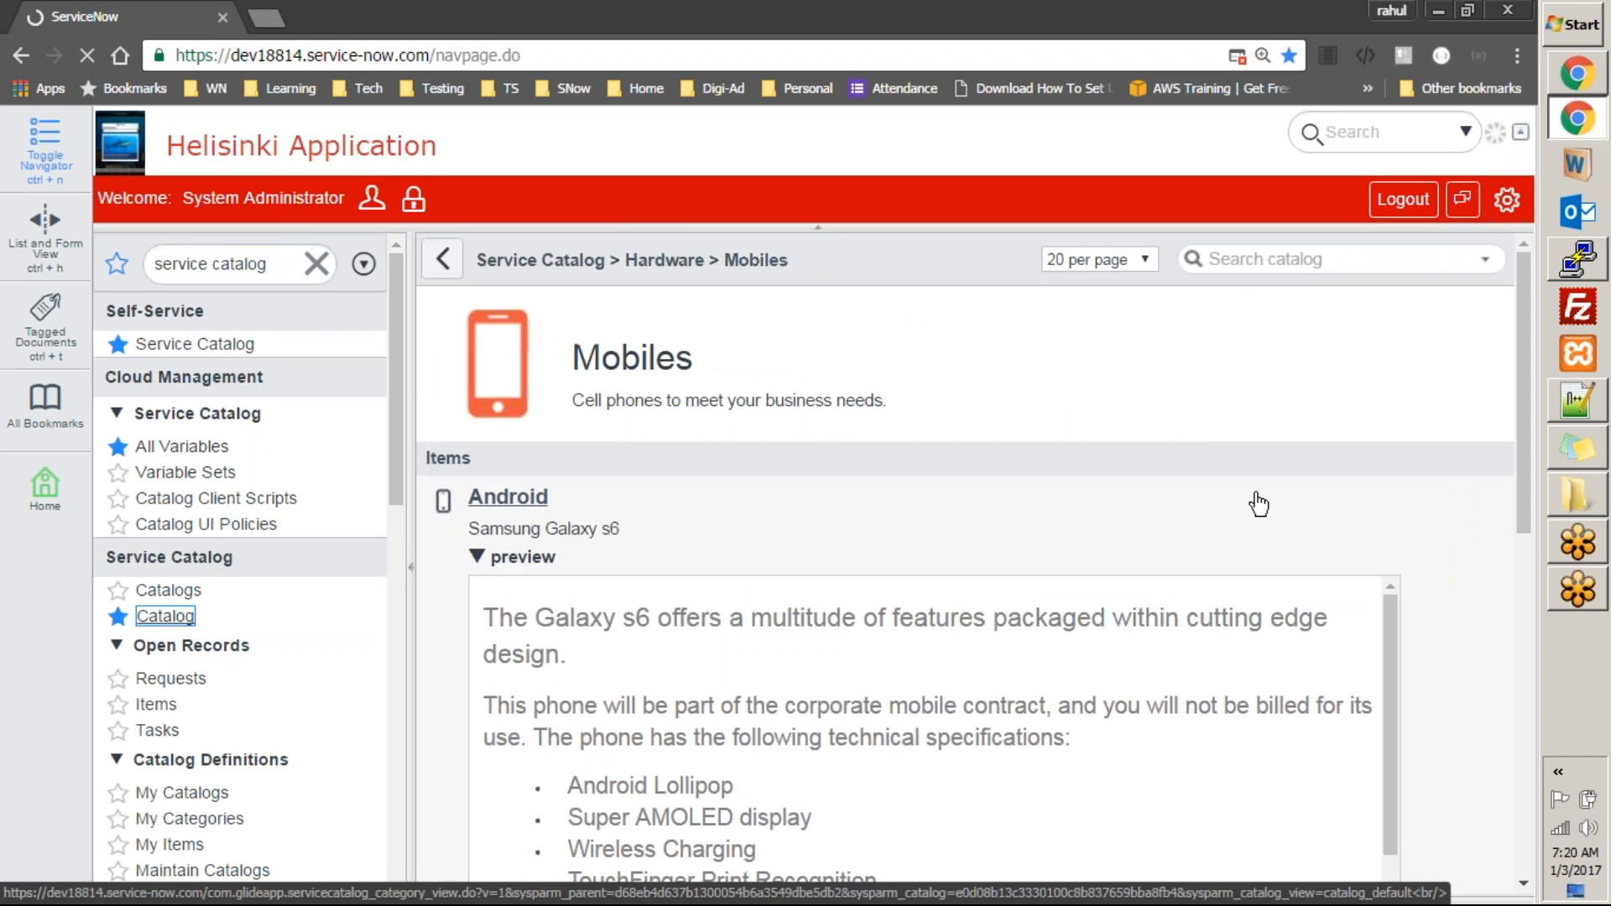
{"action": "left_click", "coordinate": [491, 500]}
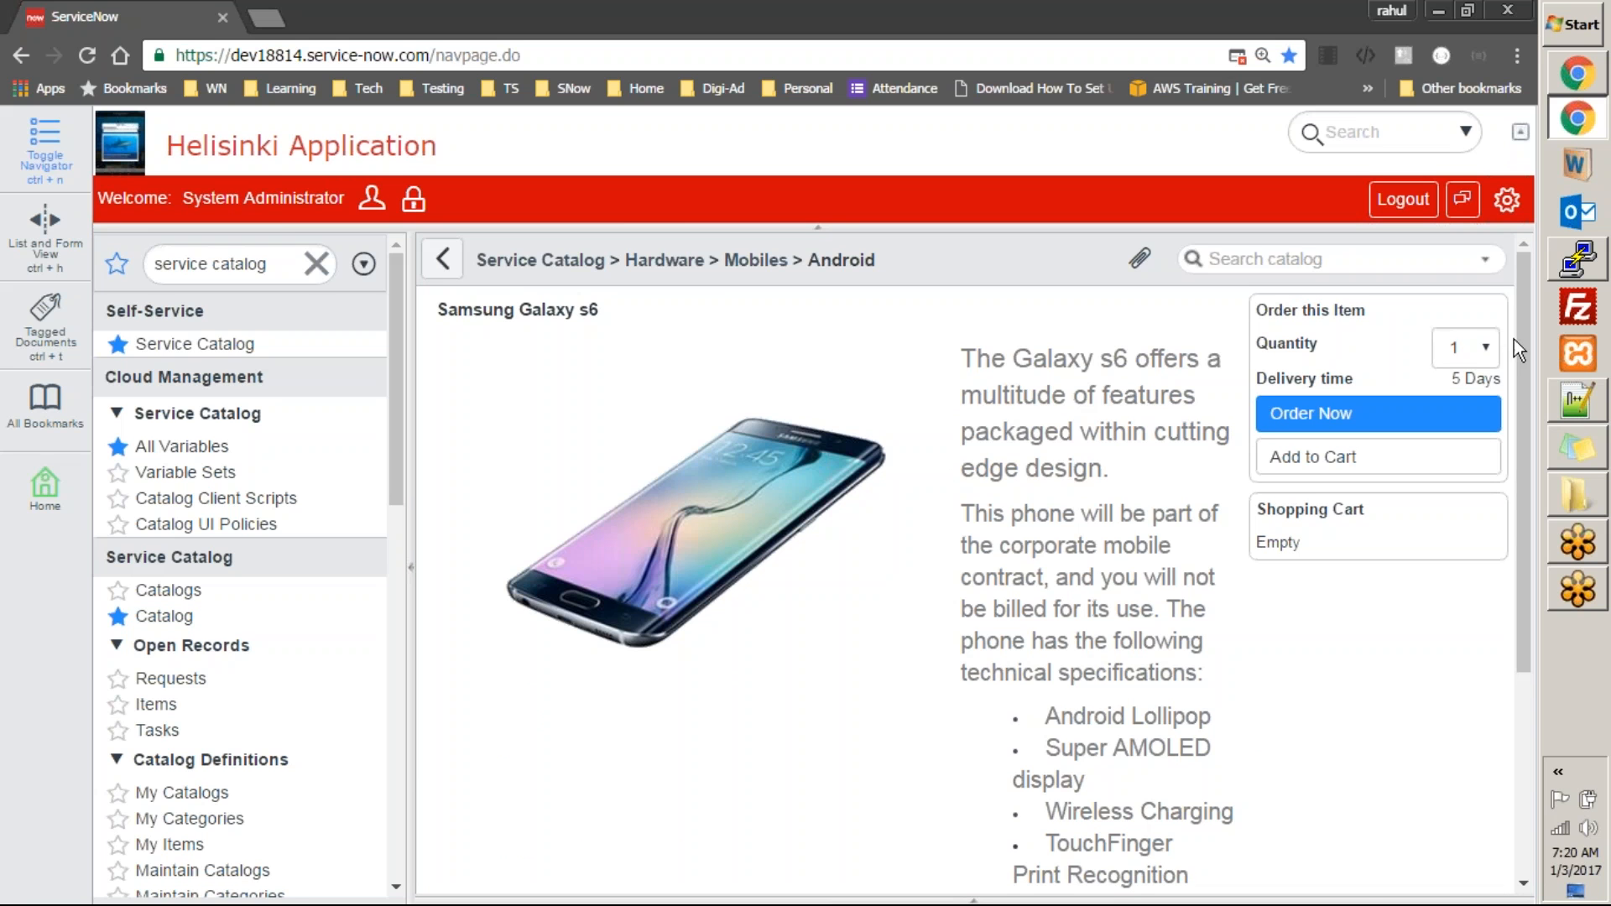
{"action": "left_click_drag", "start_coordinate": [1522, 335], "coordinate": [1504, 289]}
{"action": "left_click_drag", "start_coordinate": [964, 357], "coordinate": [1127, 720]}
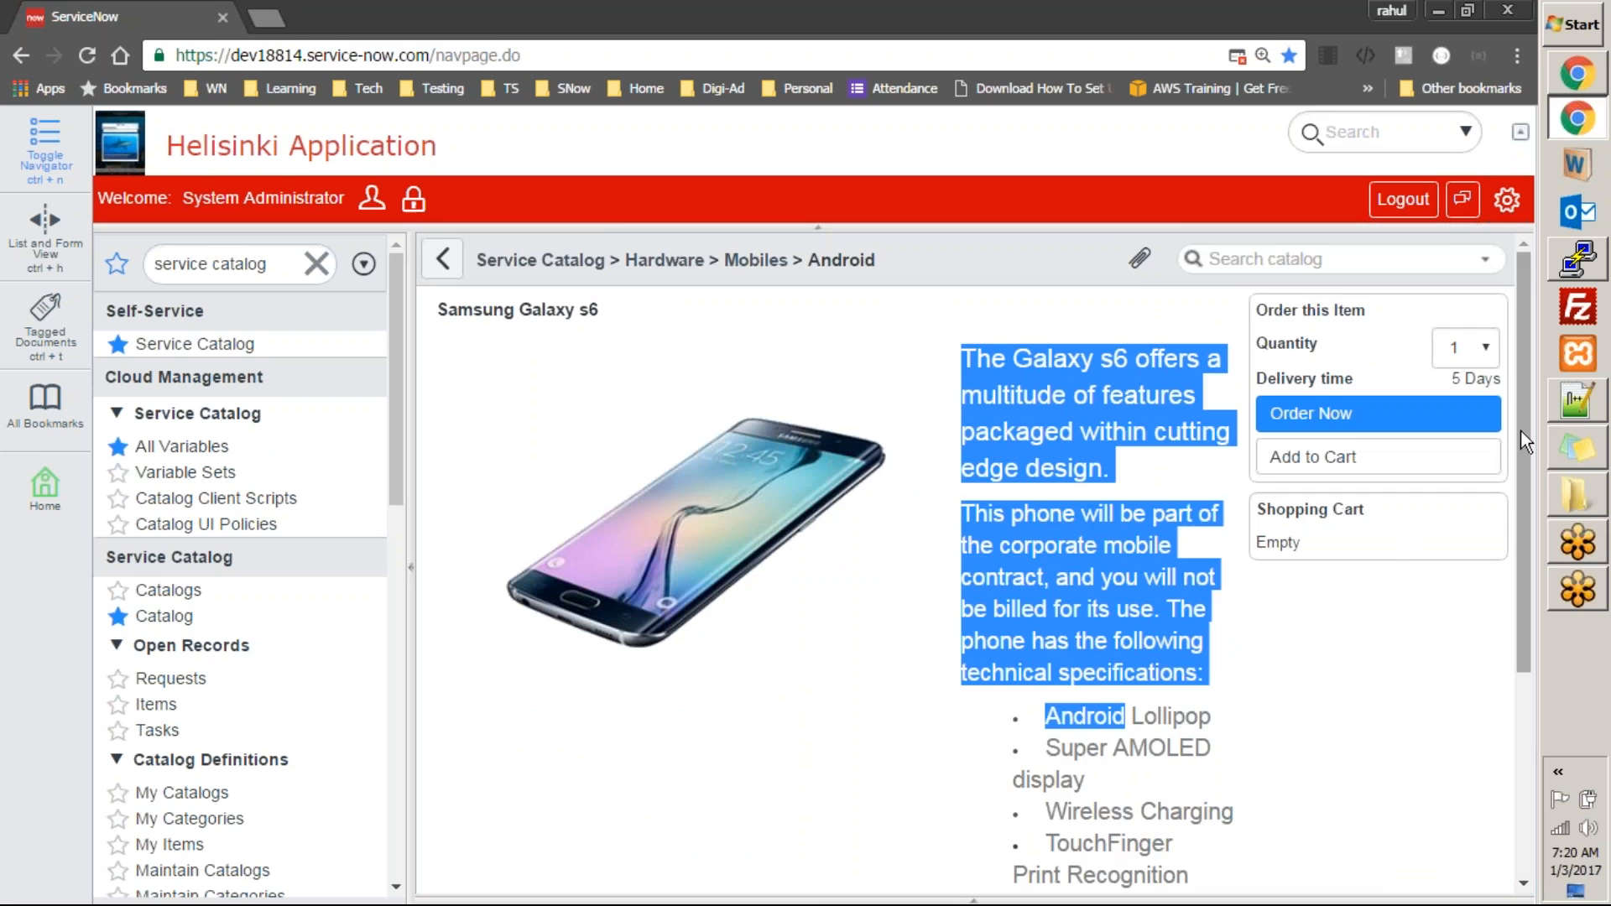
Try the 64 storage option for the Android phone and switch it back to 32
{"action": "scroll", "coordinate": [1520, 487], "scroll_direction": "down", "scroll_amount": 4}
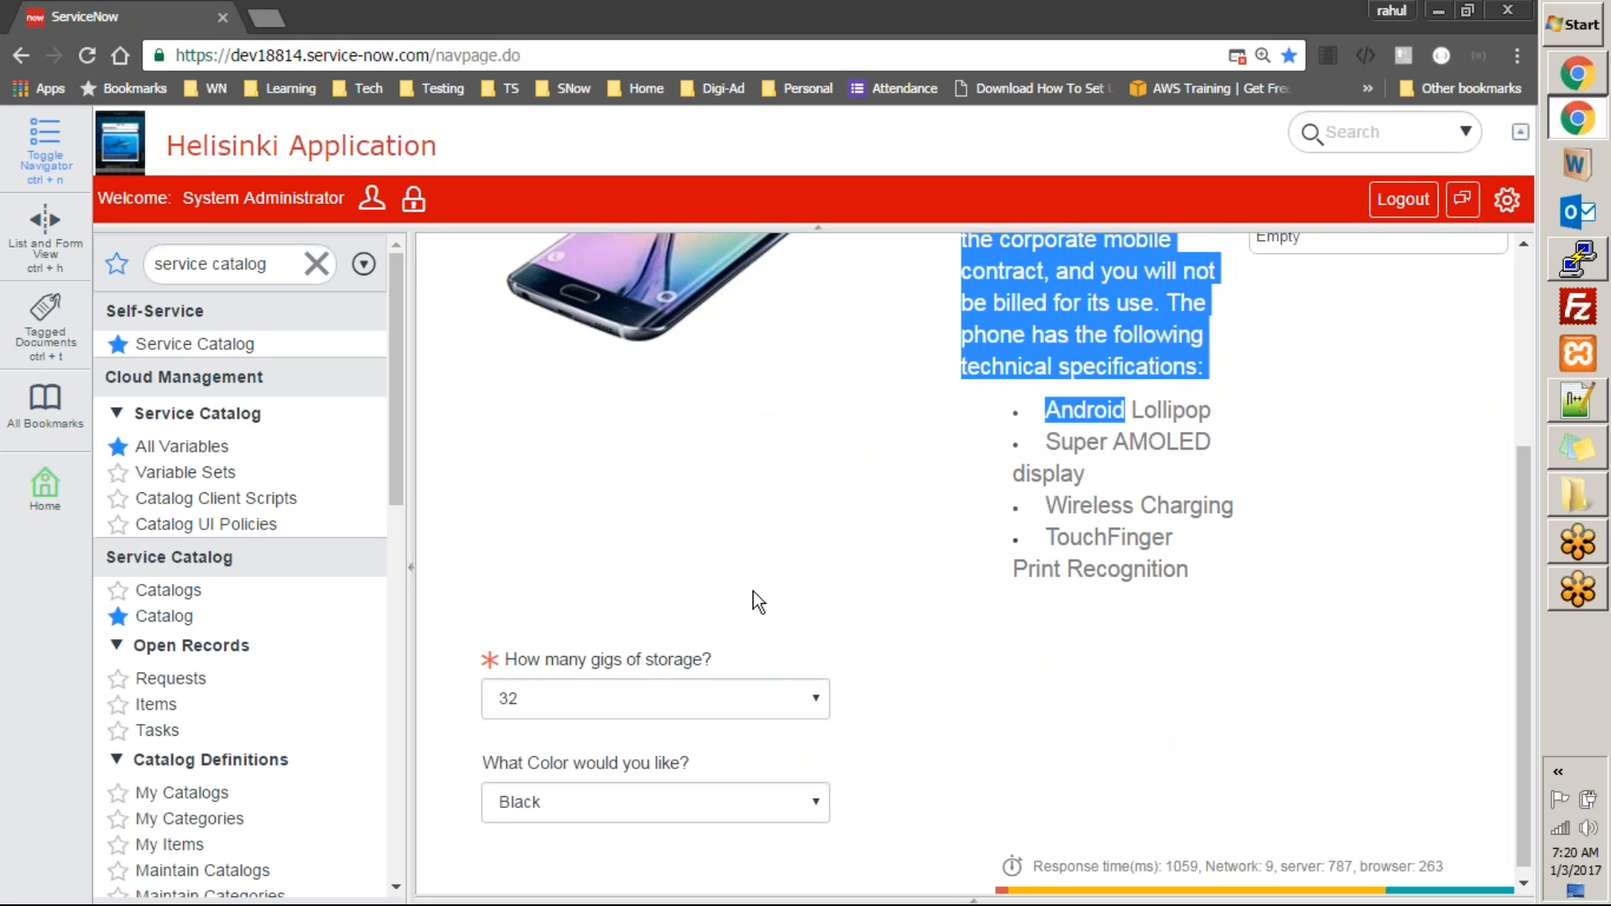
{"action": "left_click", "coordinate": [727, 699]}
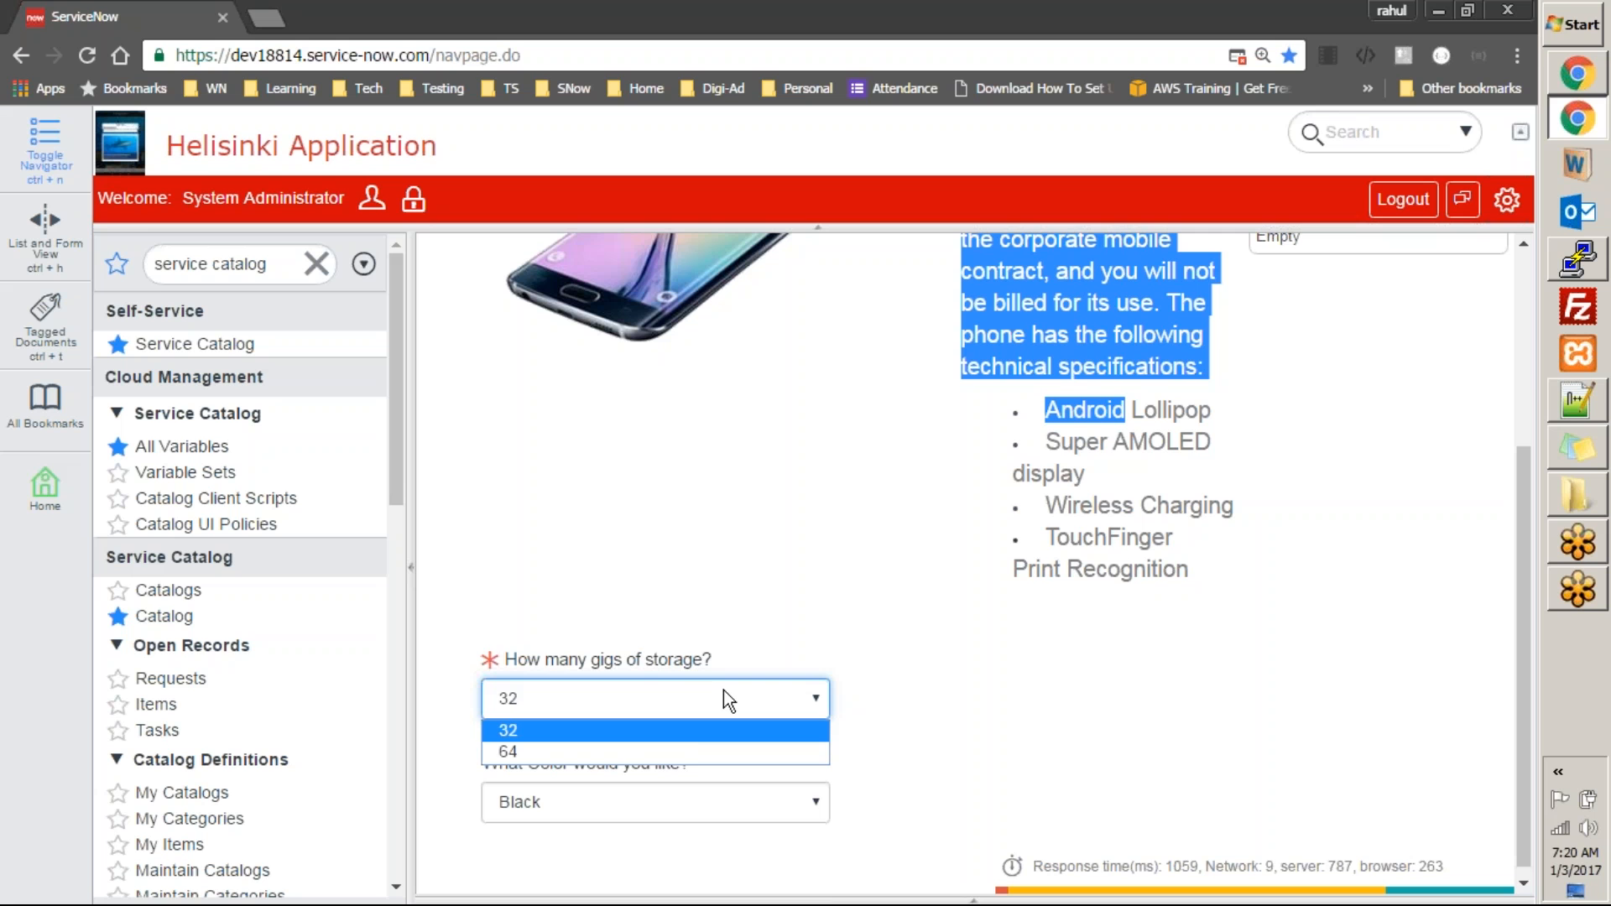
{"action": "left_click", "coordinate": [688, 748]}
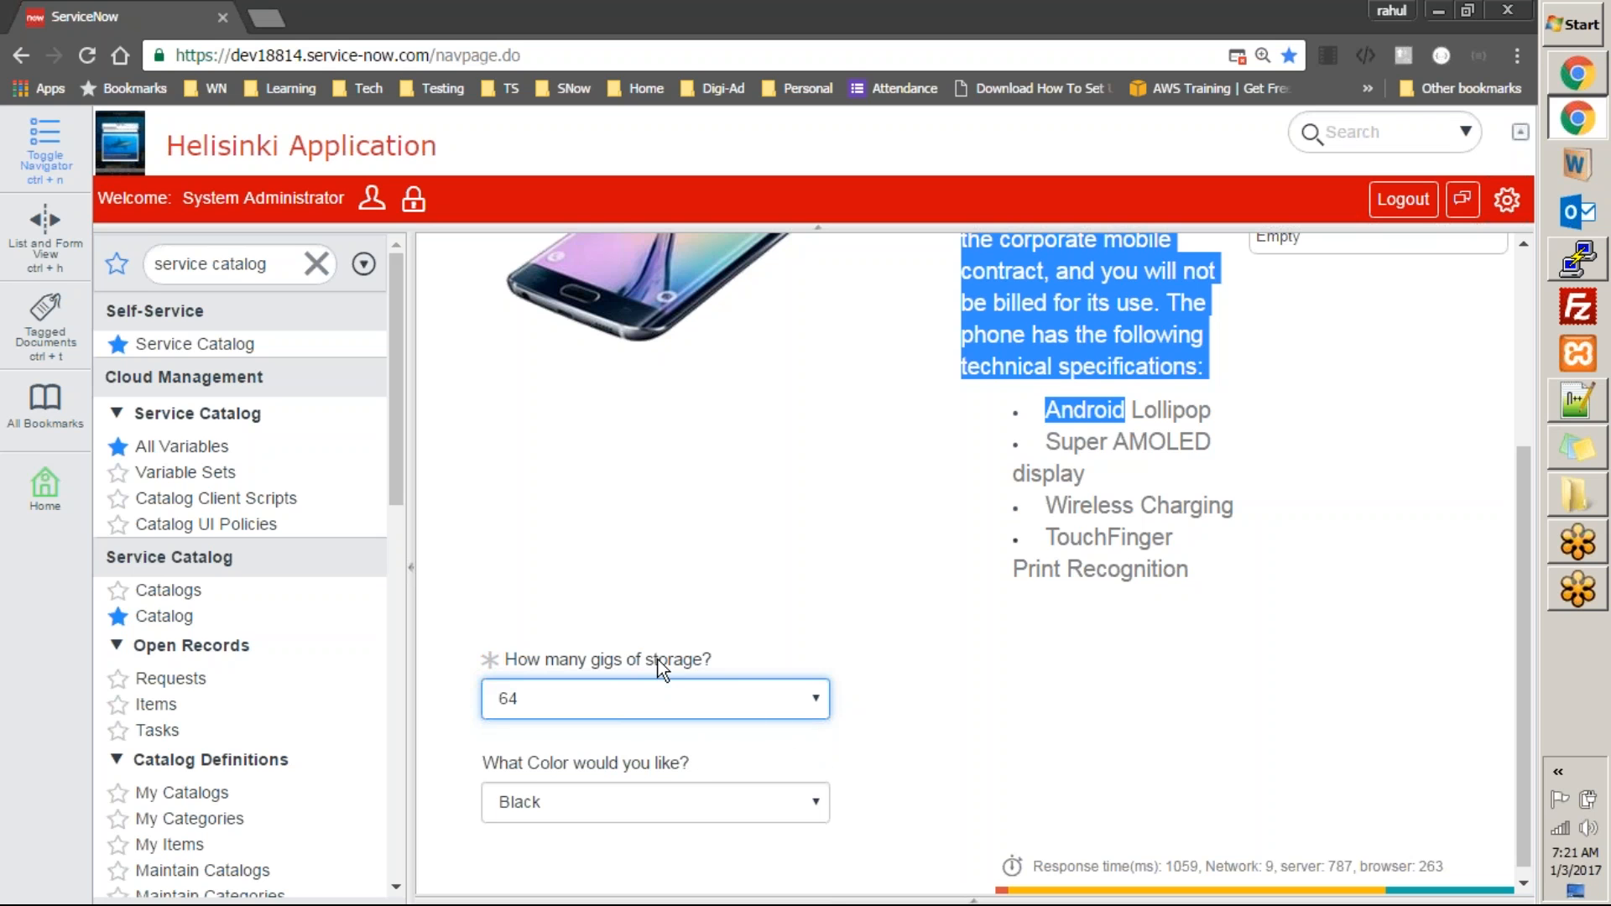
{"action": "left_click", "coordinate": [616, 695]}
{"action": "left_click", "coordinate": [592, 726]}
{"action": "left_click_drag", "start_coordinate": [1528, 520], "coordinate": [1601, 636]}
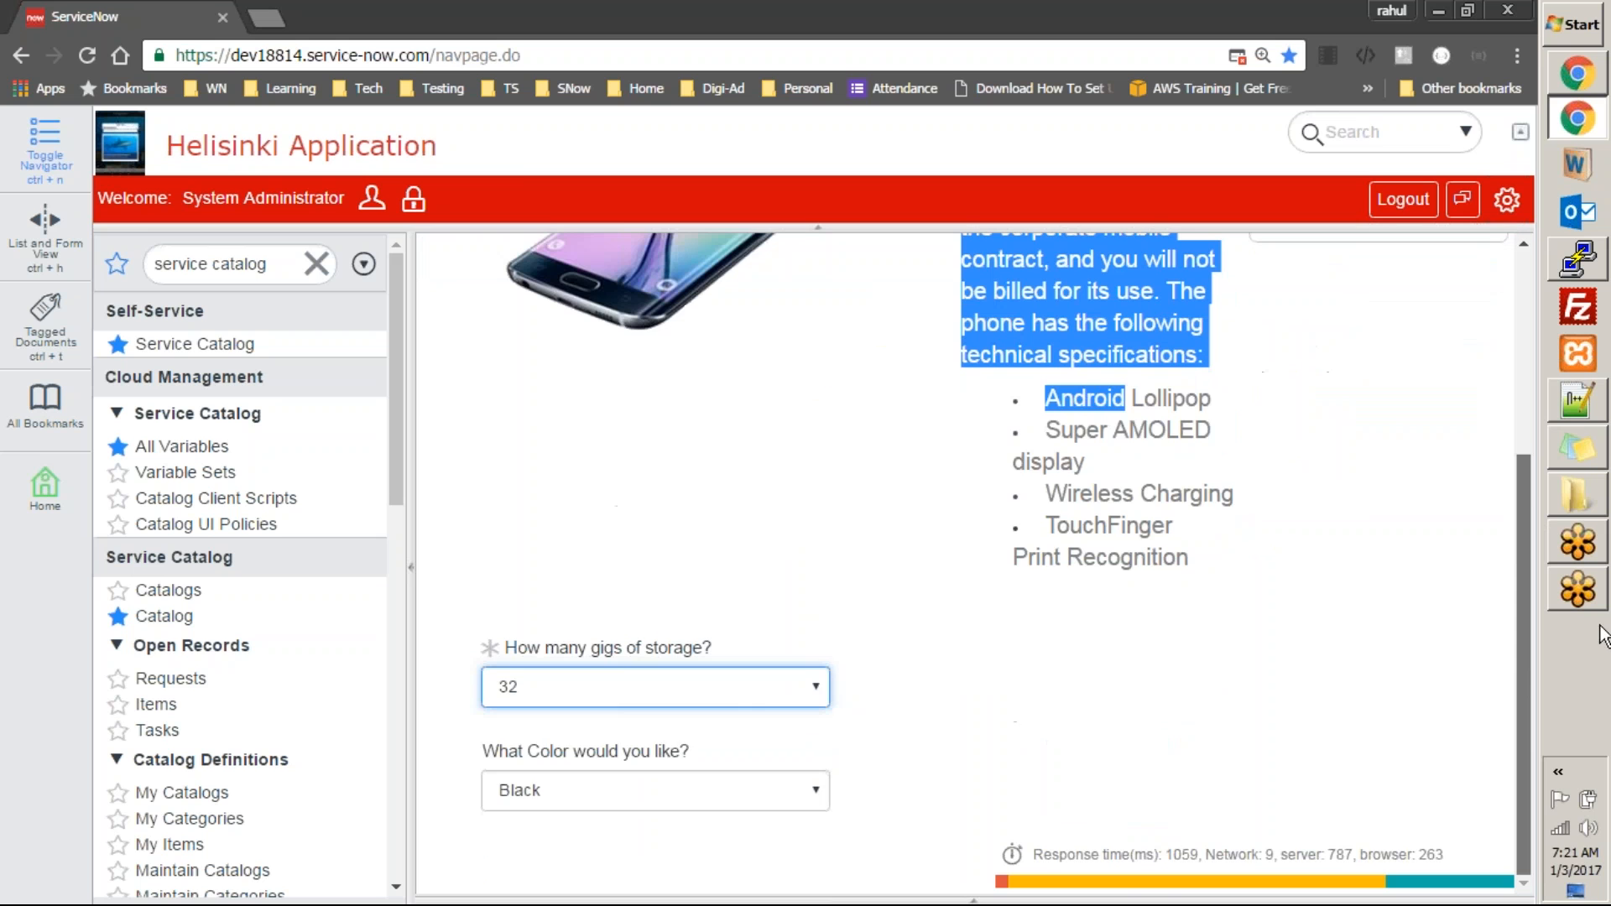
Set the Android phone's storage to 64 and order it
{"action": "left_click", "coordinate": [758, 694]}
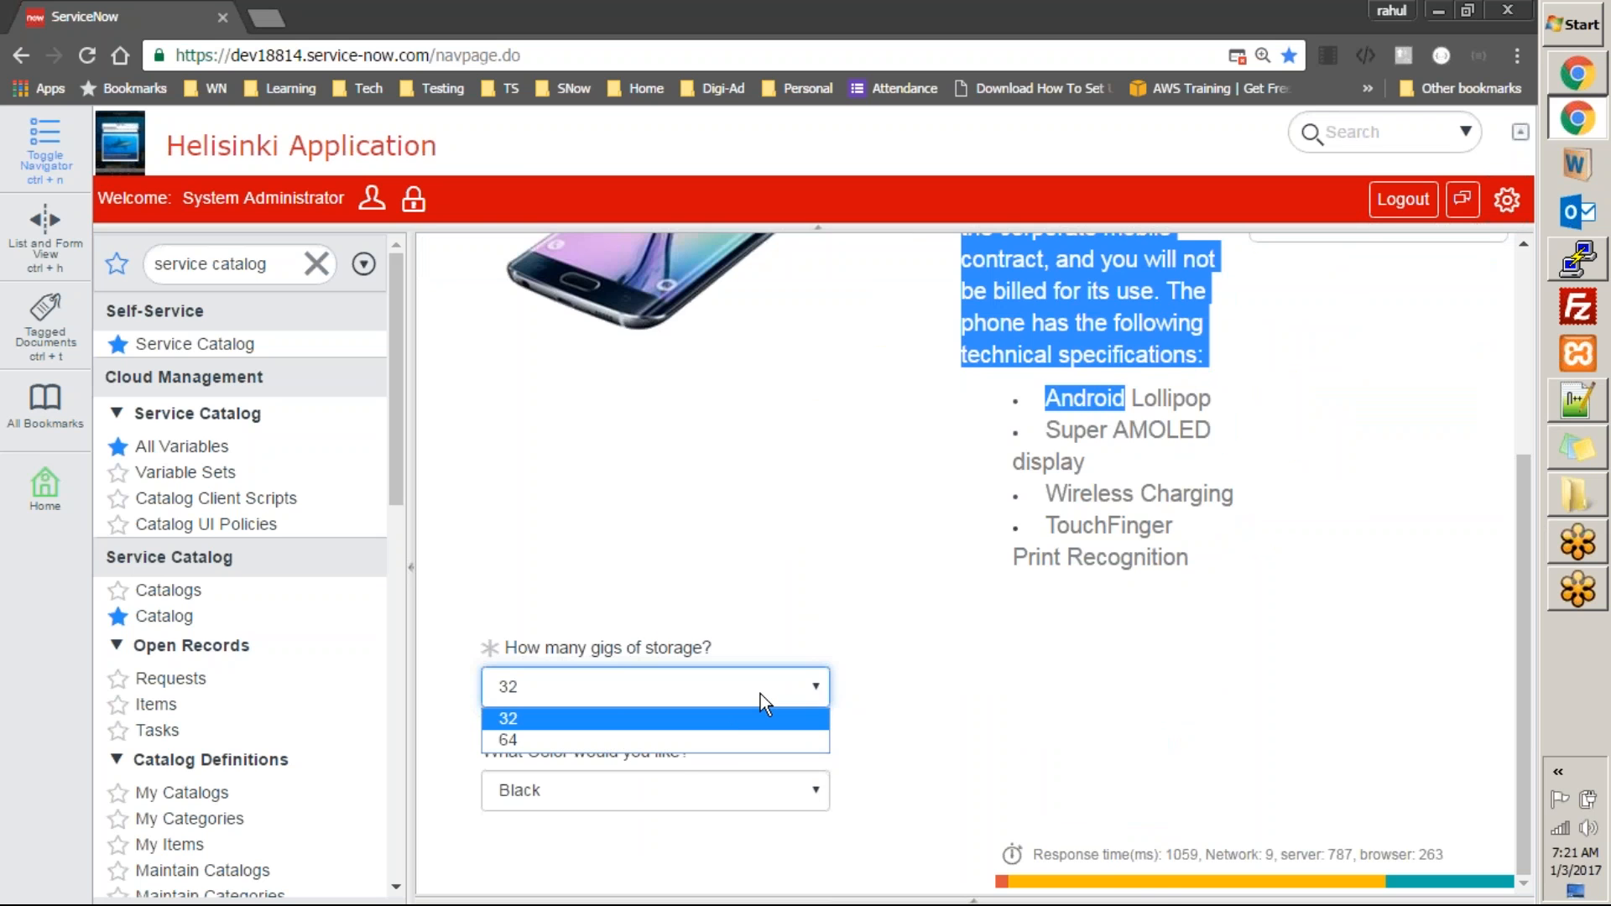
{"action": "left_click", "coordinate": [731, 734]}
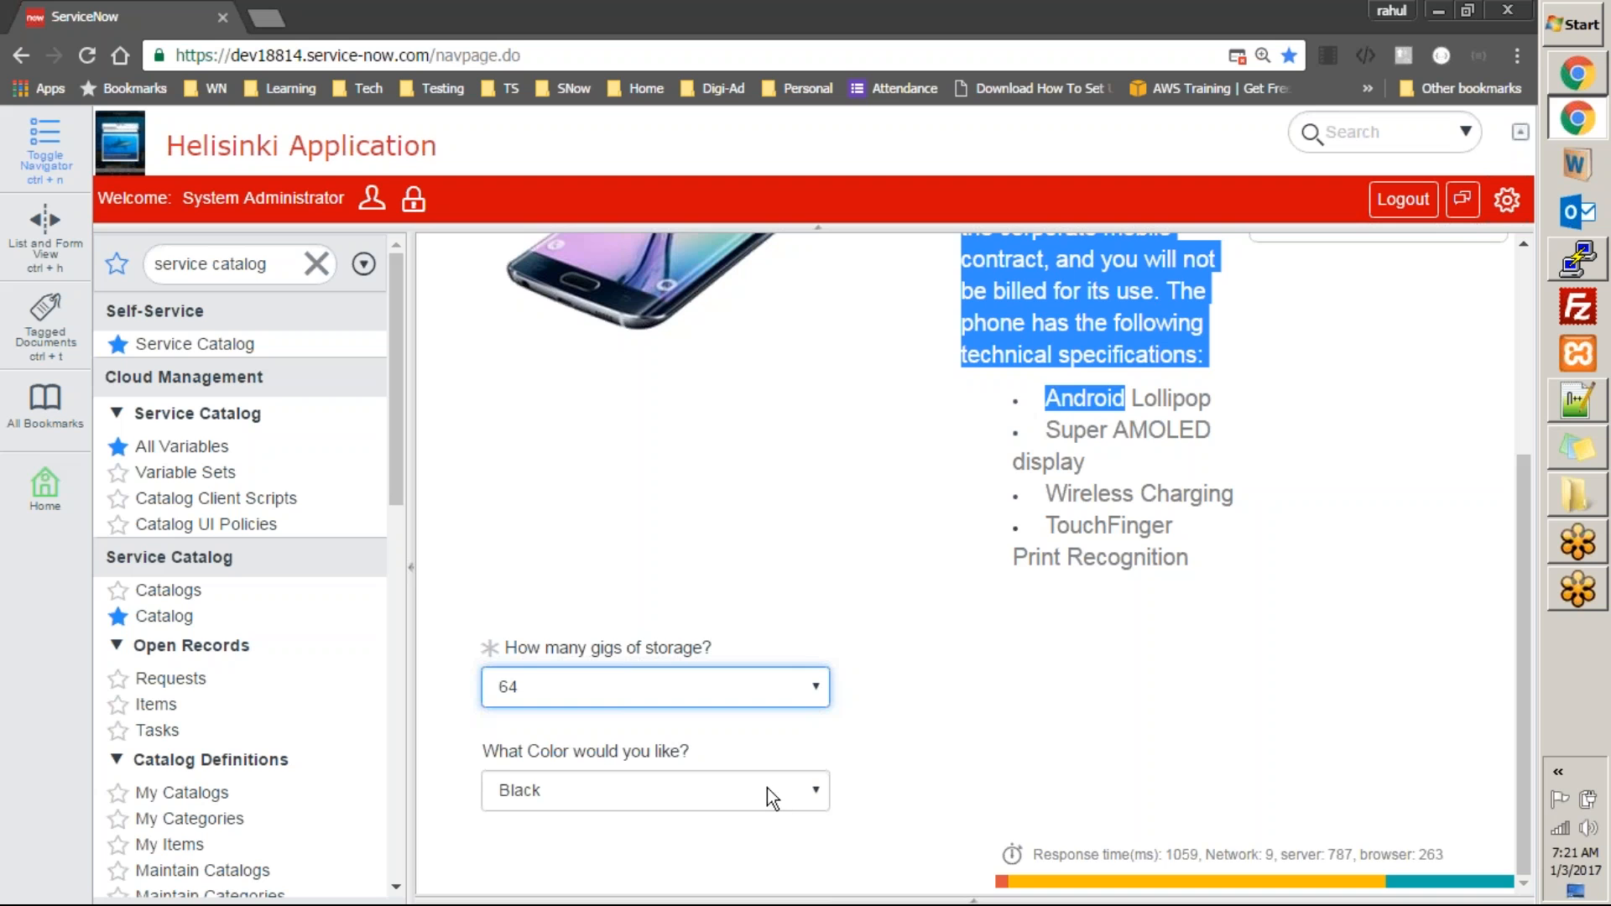
{"action": "left_click", "coordinate": [1121, 634]}
{"action": "left_click_drag", "start_coordinate": [1529, 532], "coordinate": [1506, 284]}
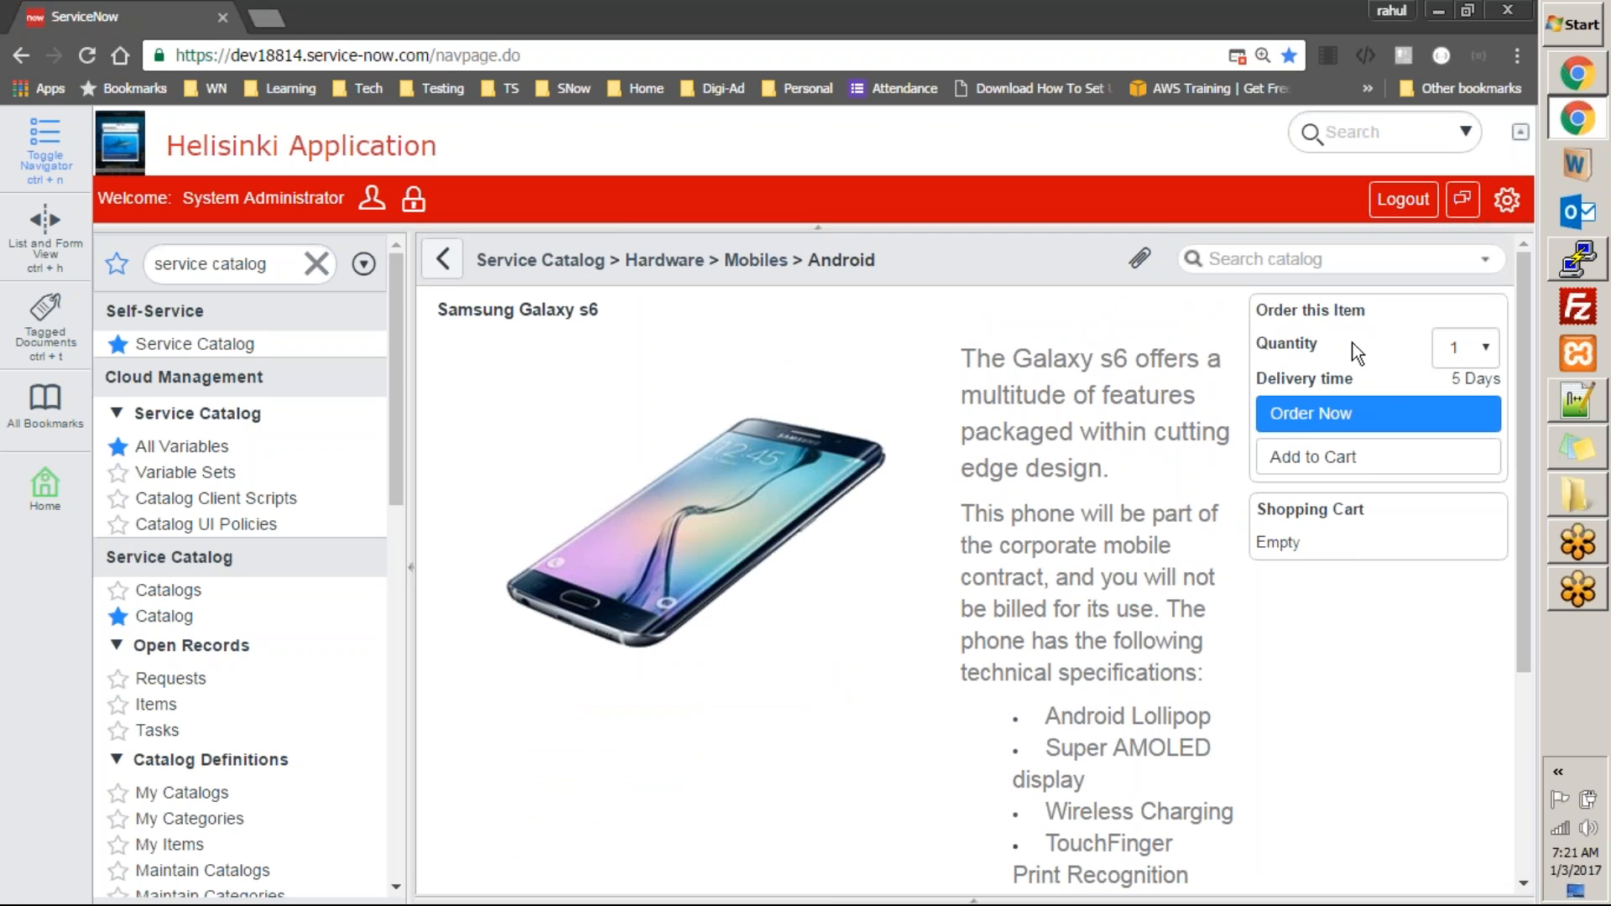
{"action": "left_click", "coordinate": [1377, 422]}
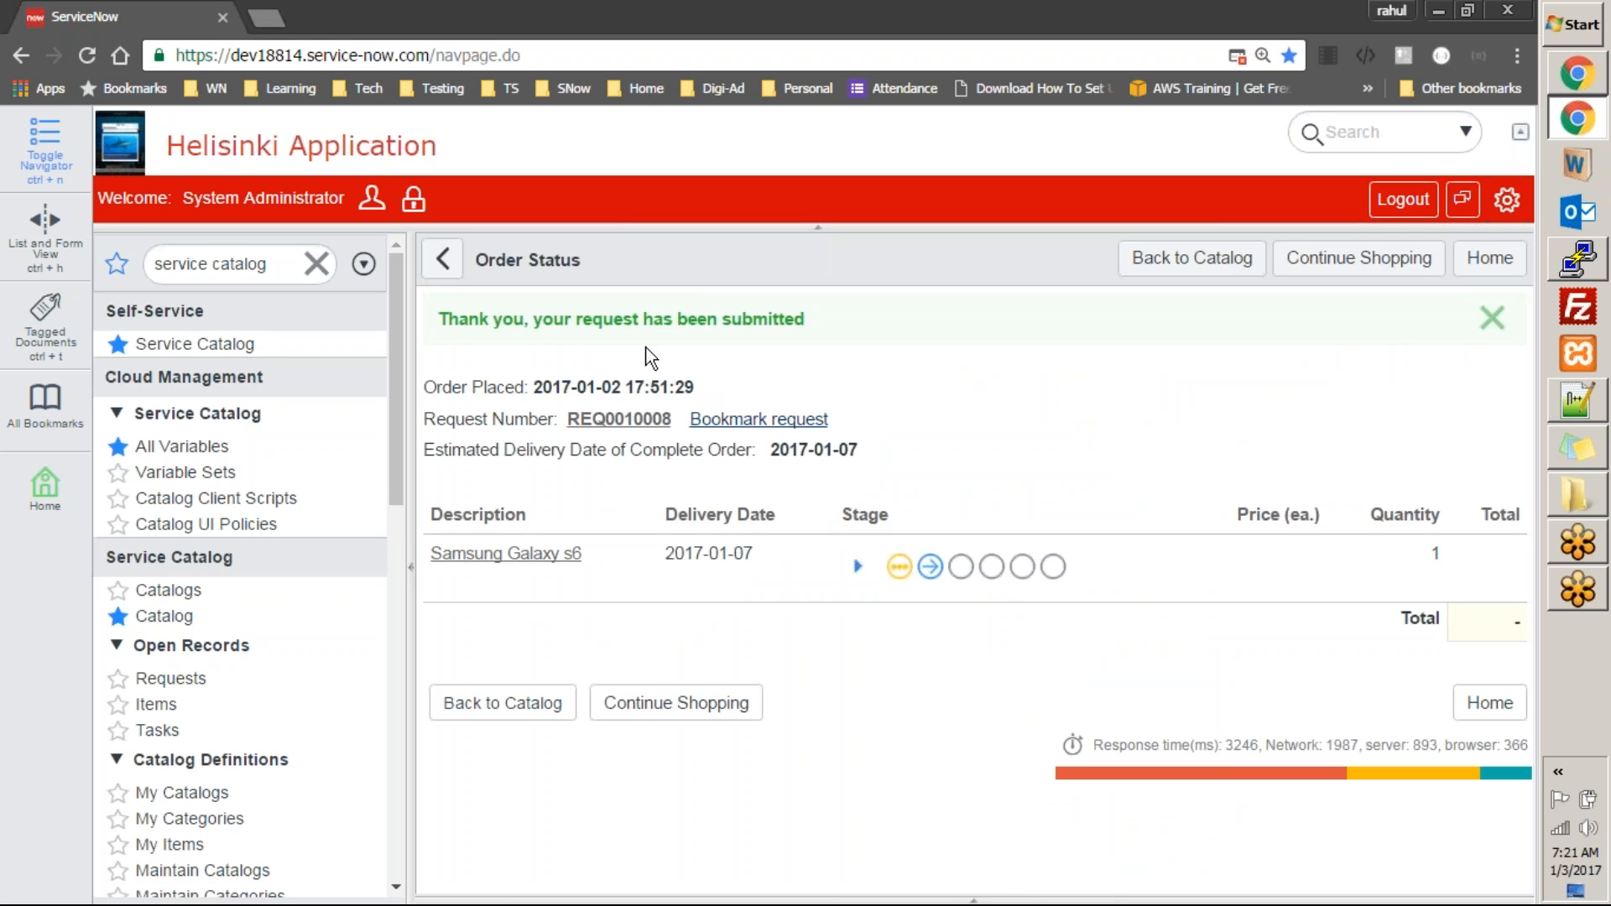
Review the order status with its expanded approval stages, and open the request record to examine its requested items
{"action": "left_click_drag", "start_coordinate": [678, 426], "coordinate": [568, 420]}
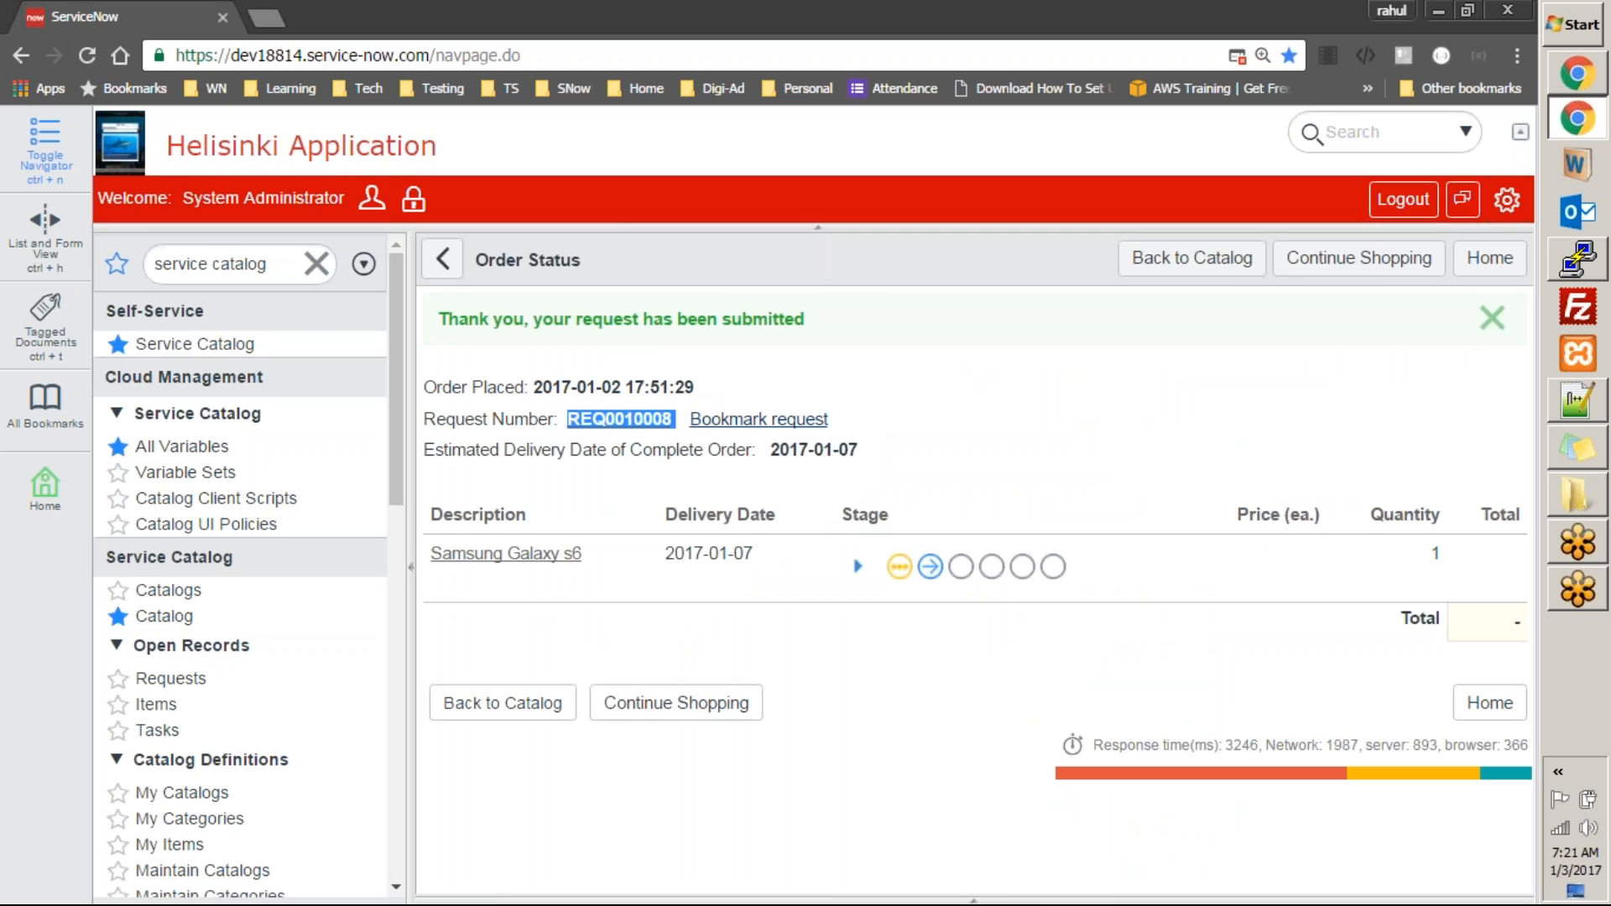
{"action": "left_click_drag", "start_coordinate": [660, 477], "coordinate": [864, 453]}
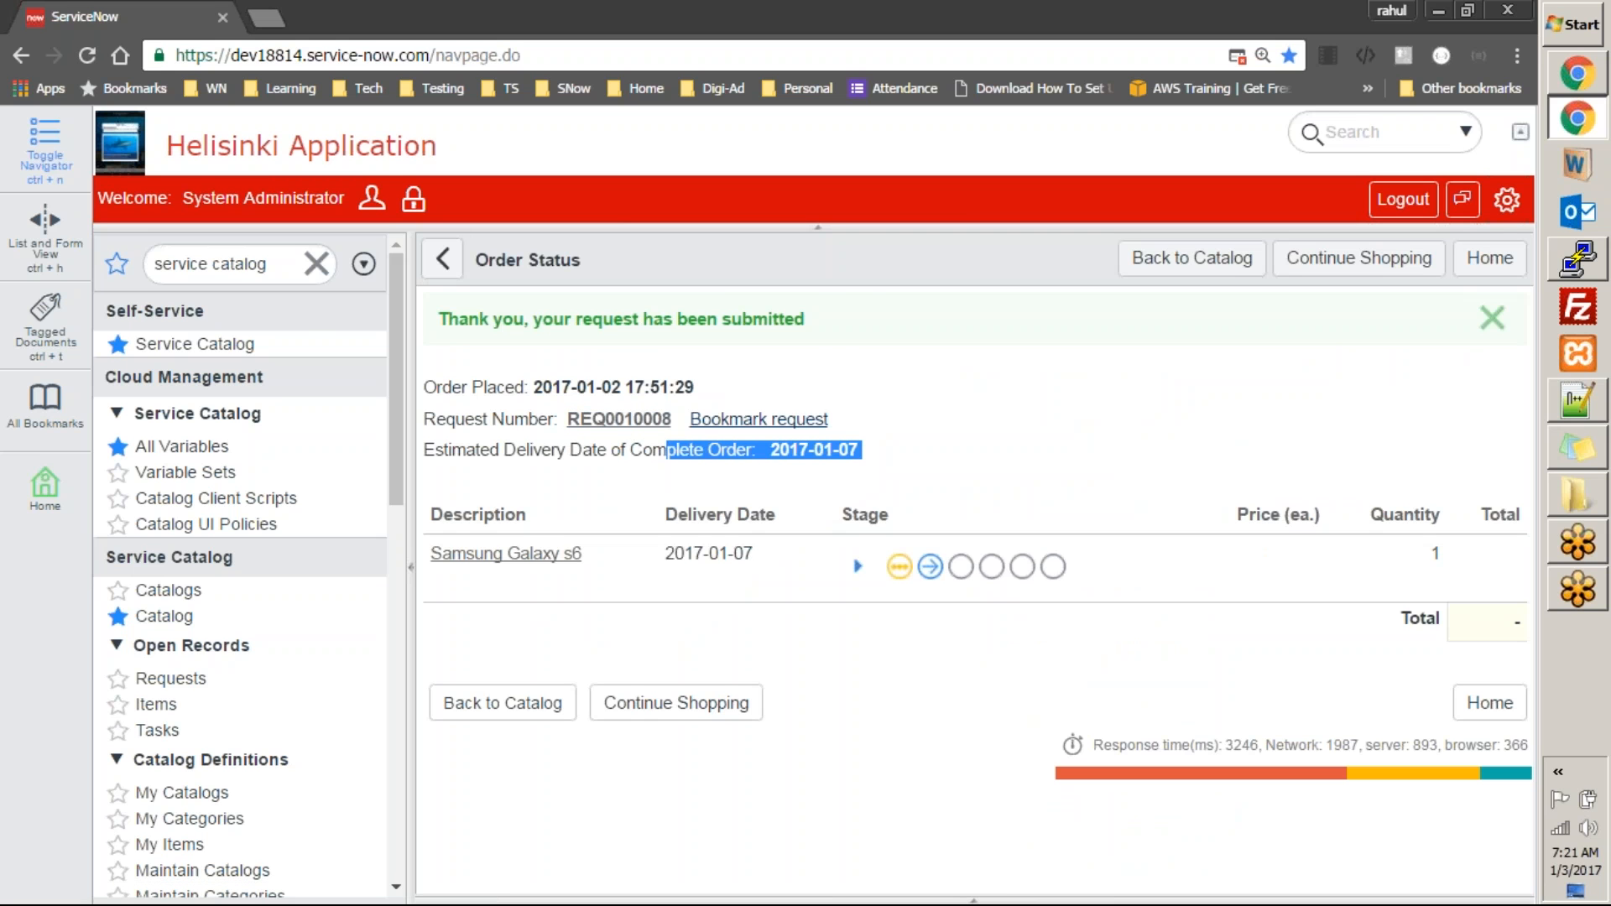
{"action": "left_click", "coordinate": [843, 348]}
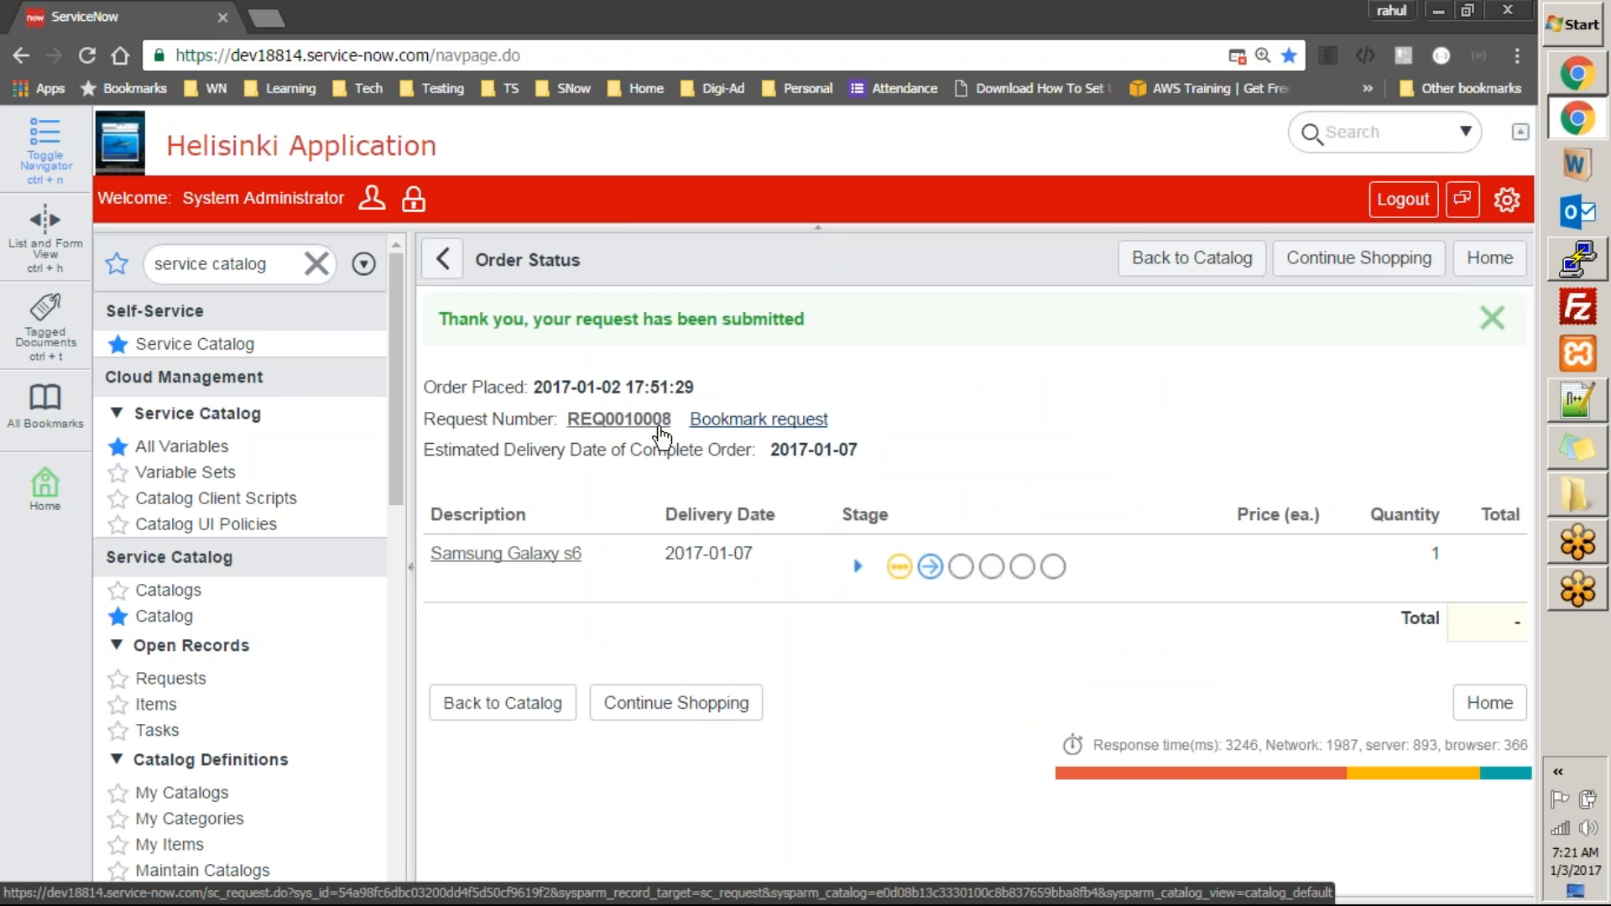
{"action": "left_click", "coordinate": [858, 570]}
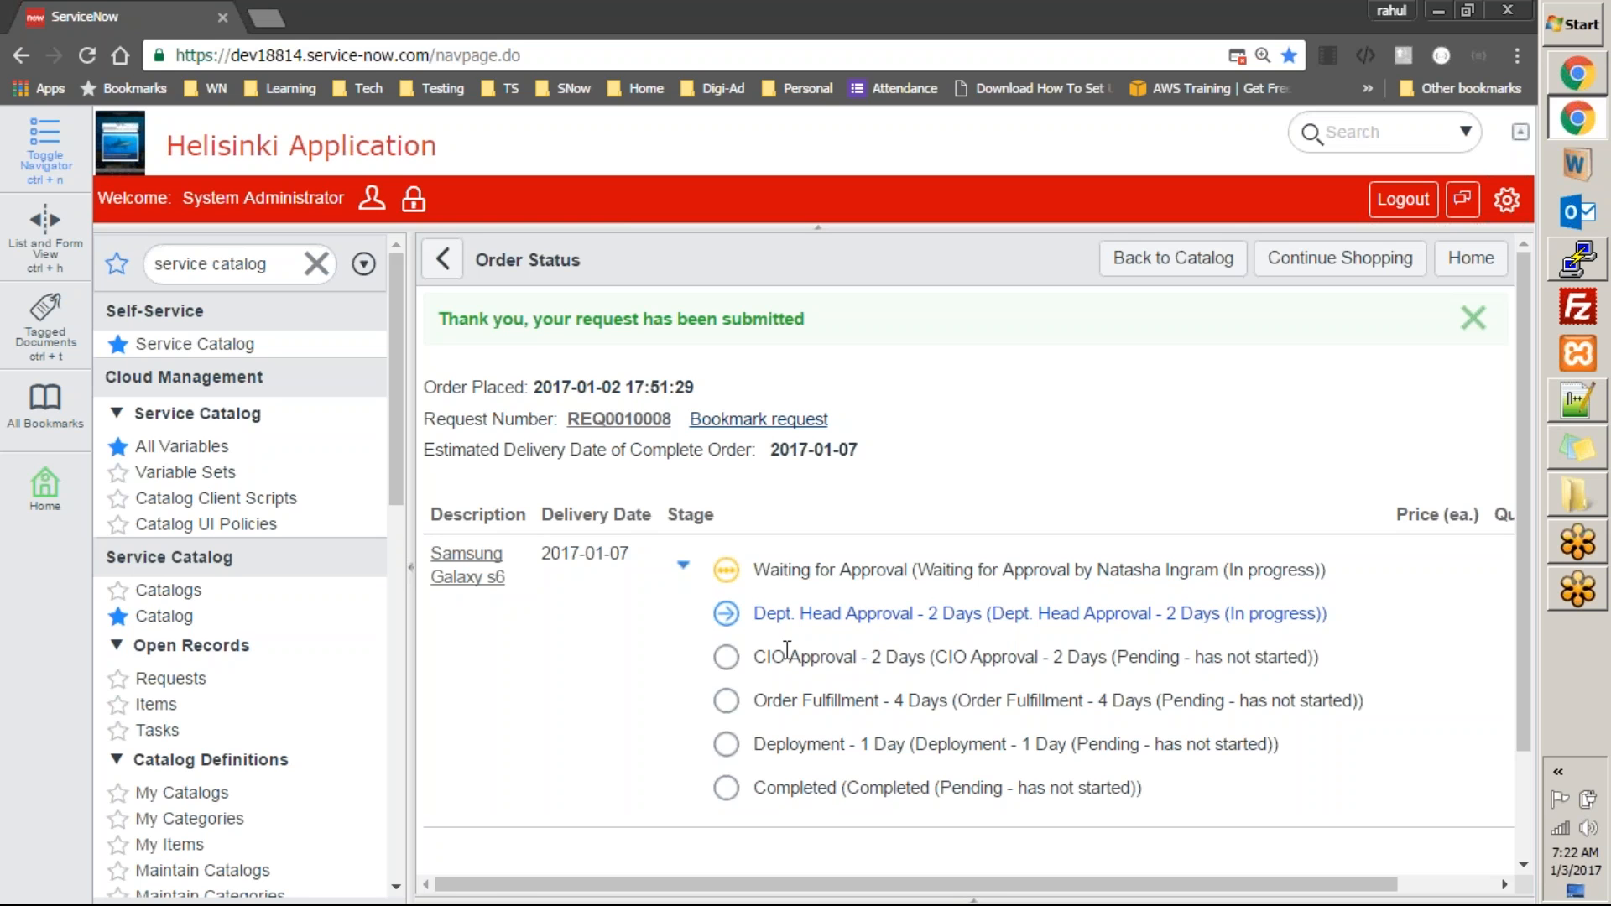
{"action": "left_click", "coordinate": [638, 419]}
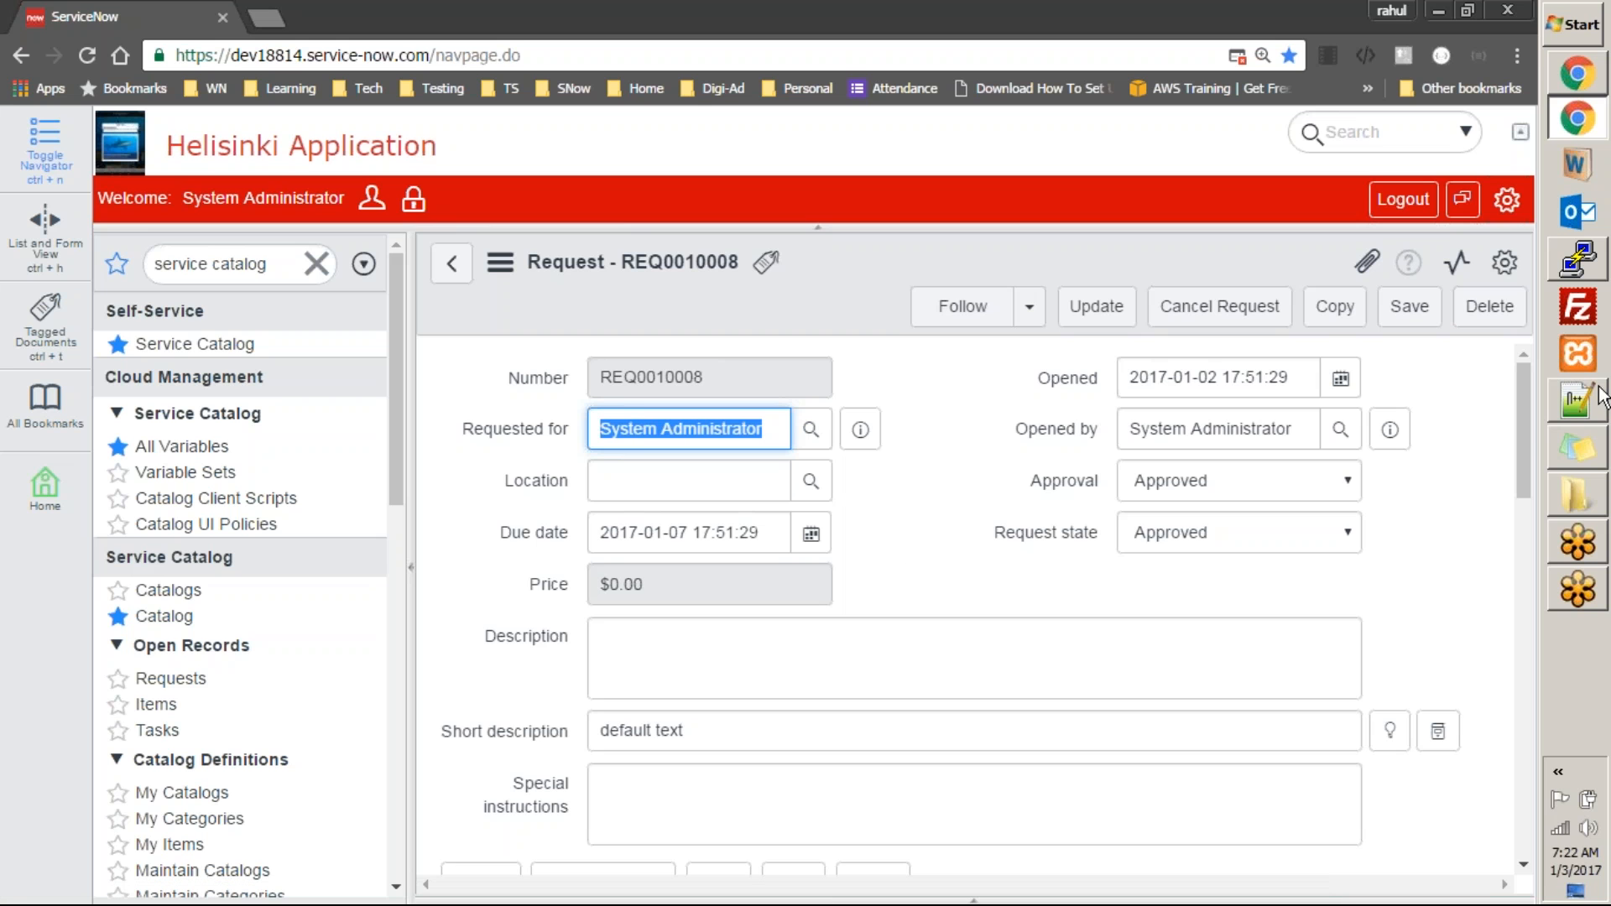
{"action": "left_click_drag", "start_coordinate": [1531, 430], "coordinate": [1549, 588]}
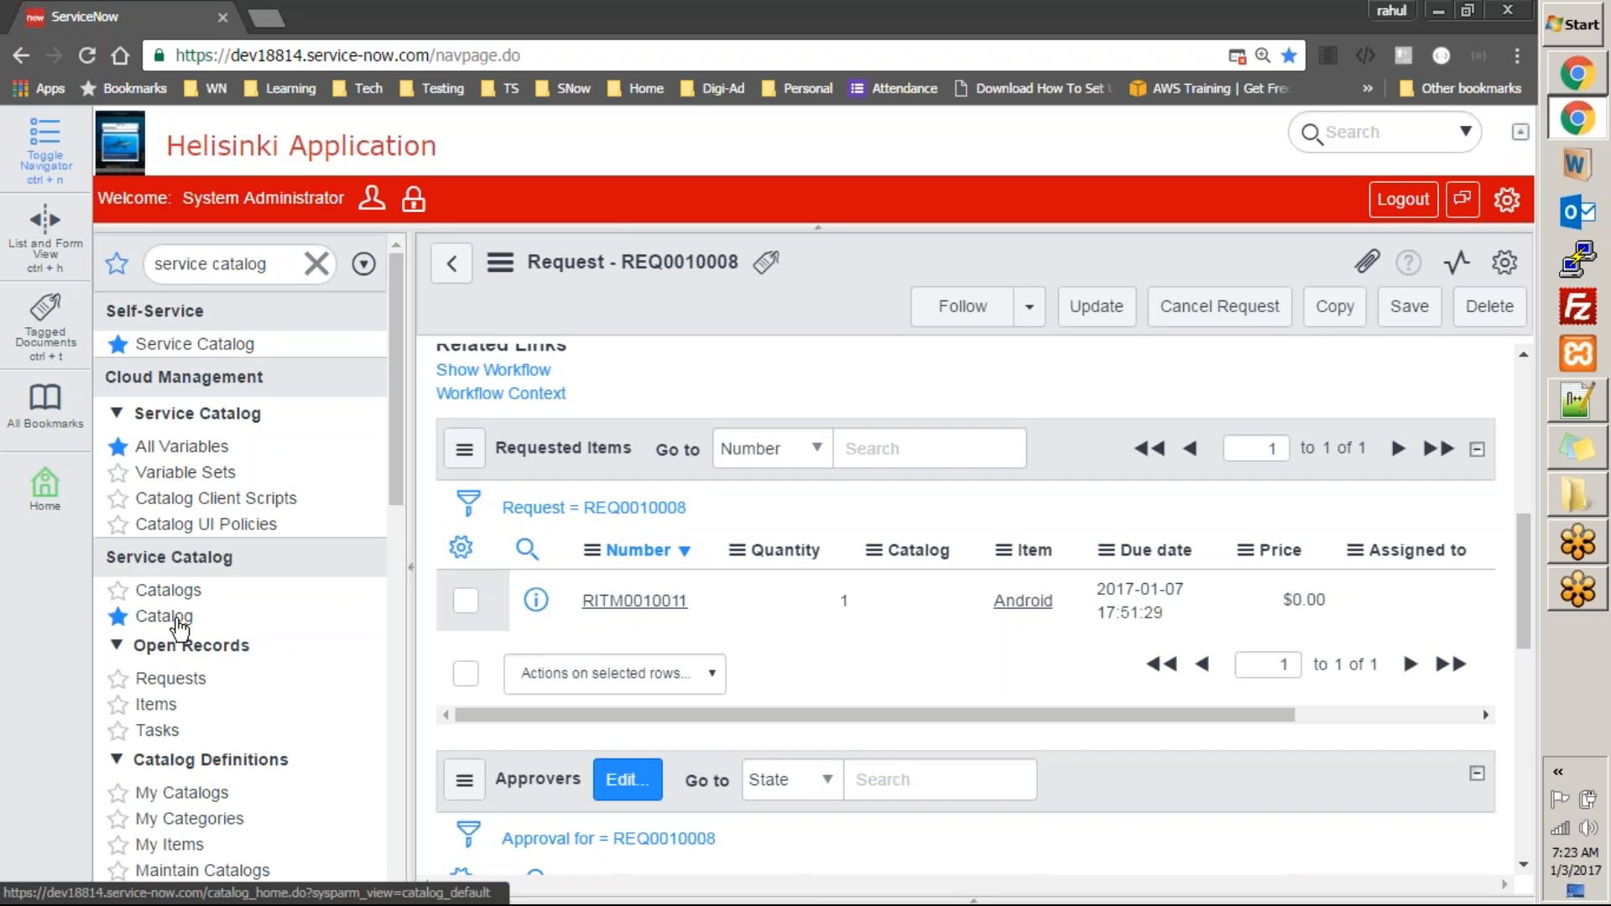
Return to the service catalog and look through the items in the Mobiles category
{"action": "left_click", "coordinate": [173, 618]}
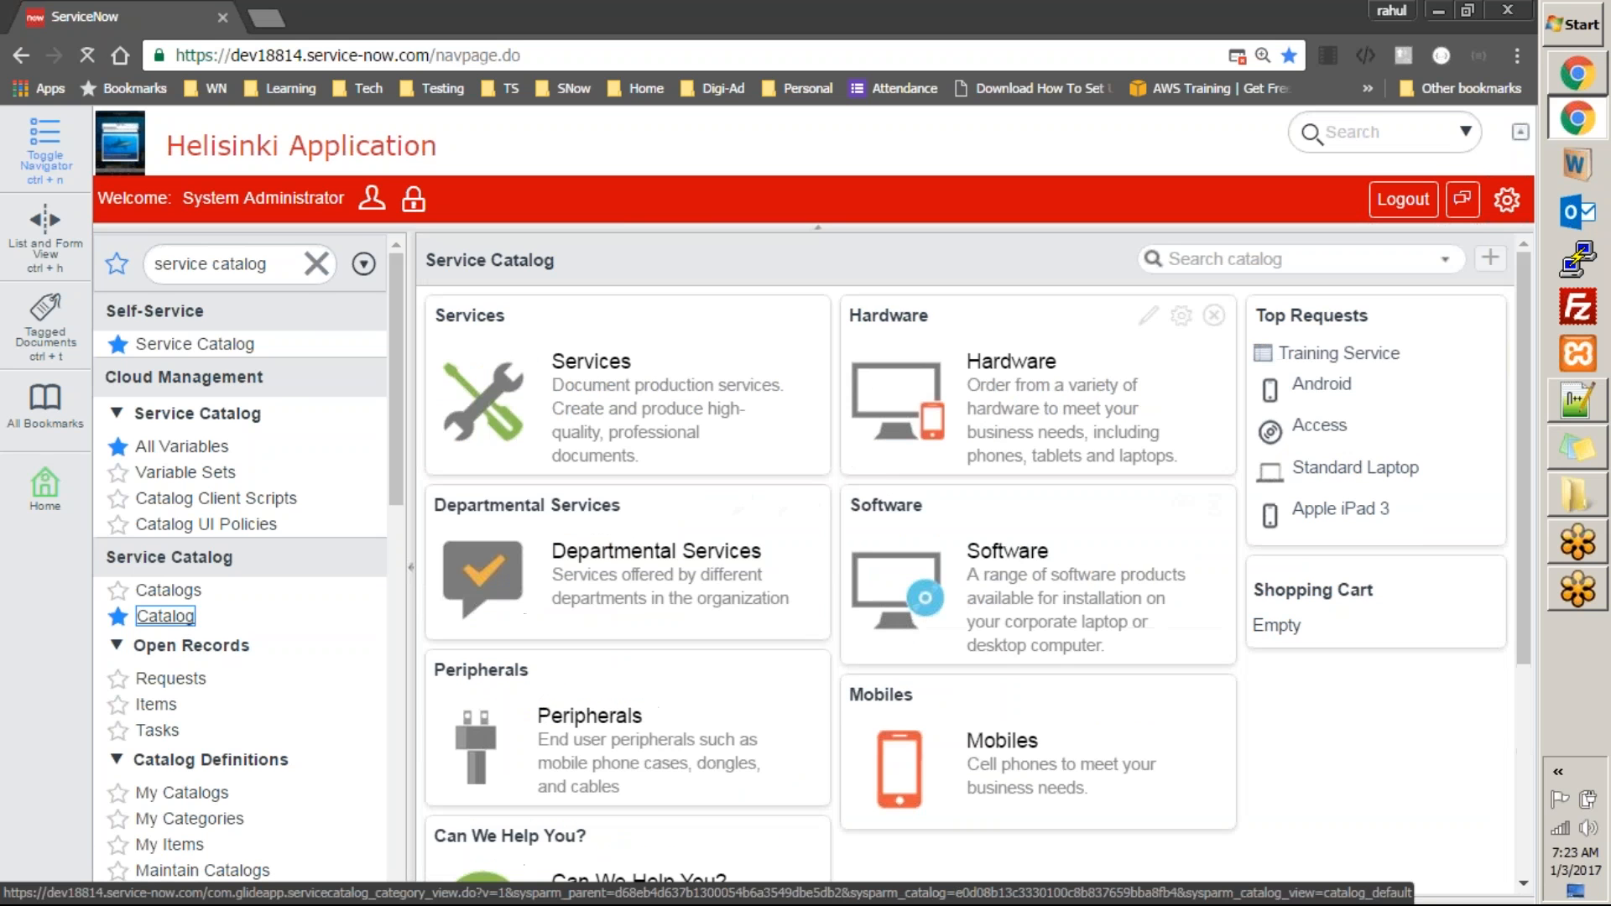
{"action": "left_click", "coordinate": [898, 742]}
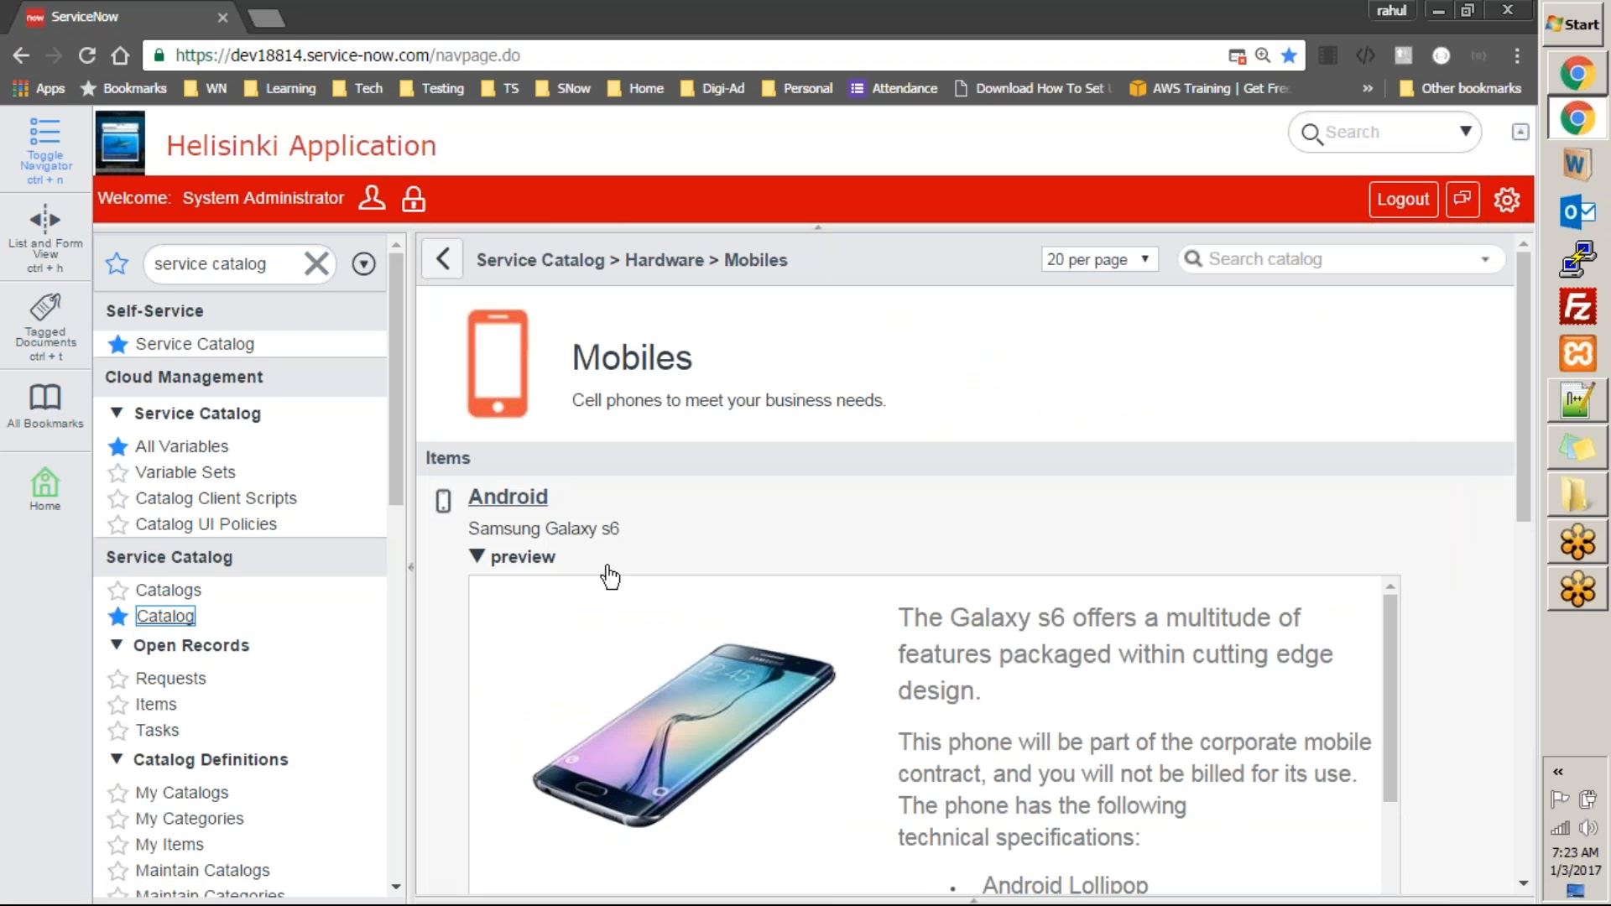
{"action": "left_click_drag", "start_coordinate": [1522, 374], "coordinate": [1539, 781]}
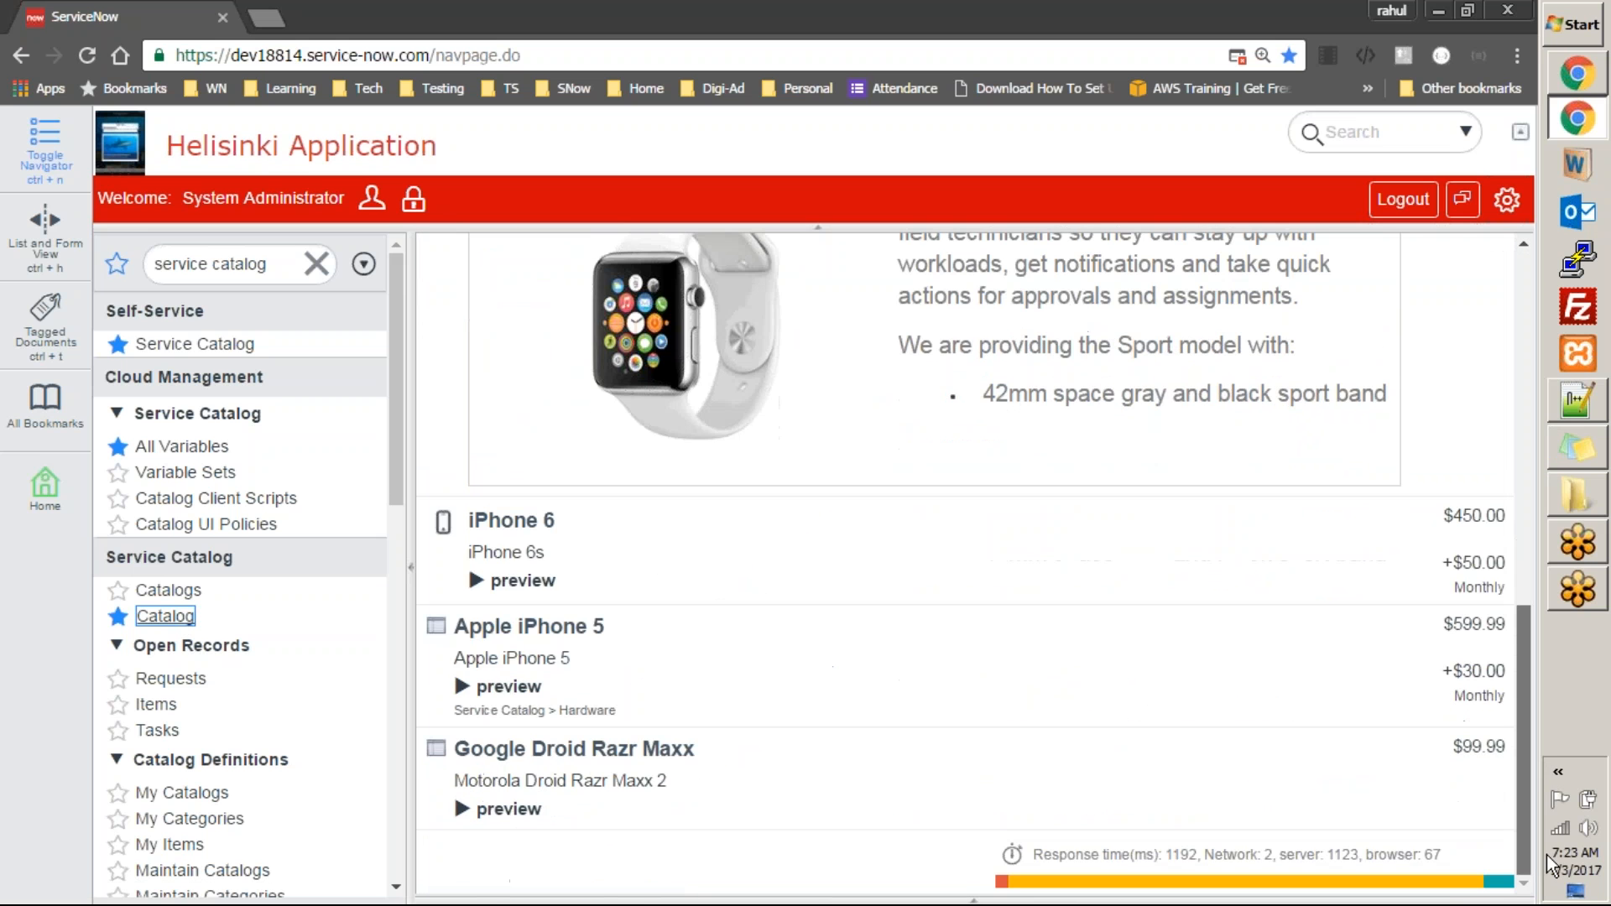
{"action": "left_click_drag", "start_coordinate": [1526, 725], "coordinate": [1524, 607]}
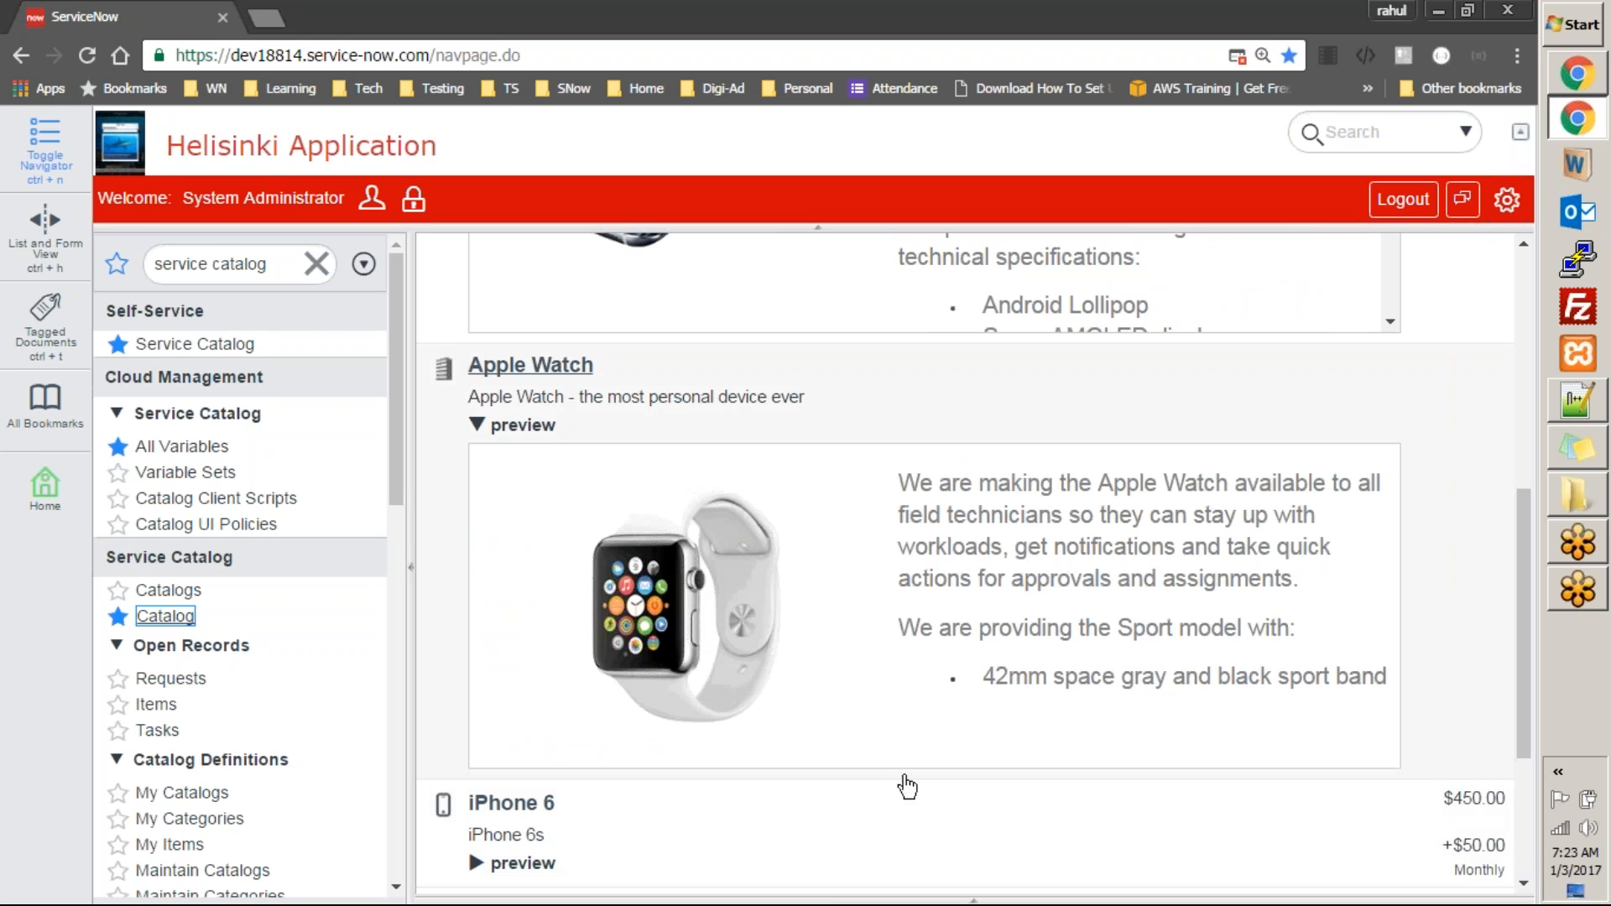
Start a new catalog item from the Maintain Items list and name it Google Pixel Android Phone
{"action": "left_click_drag", "start_coordinate": [400, 430], "coordinate": [405, 524]}
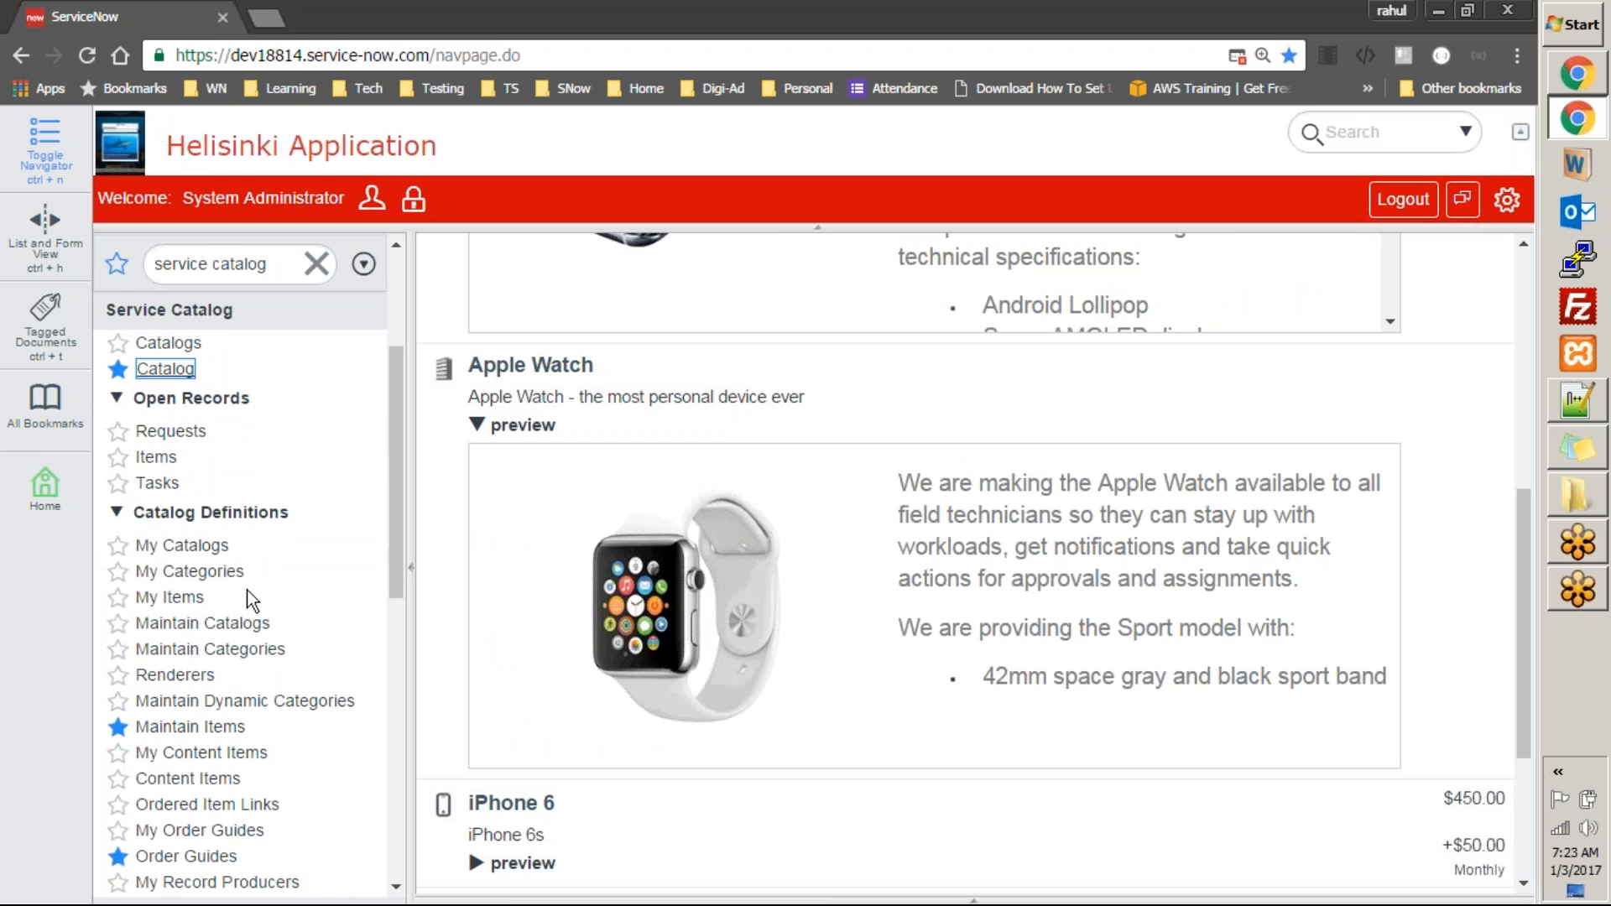
{"action": "left_click", "coordinate": [191, 728]}
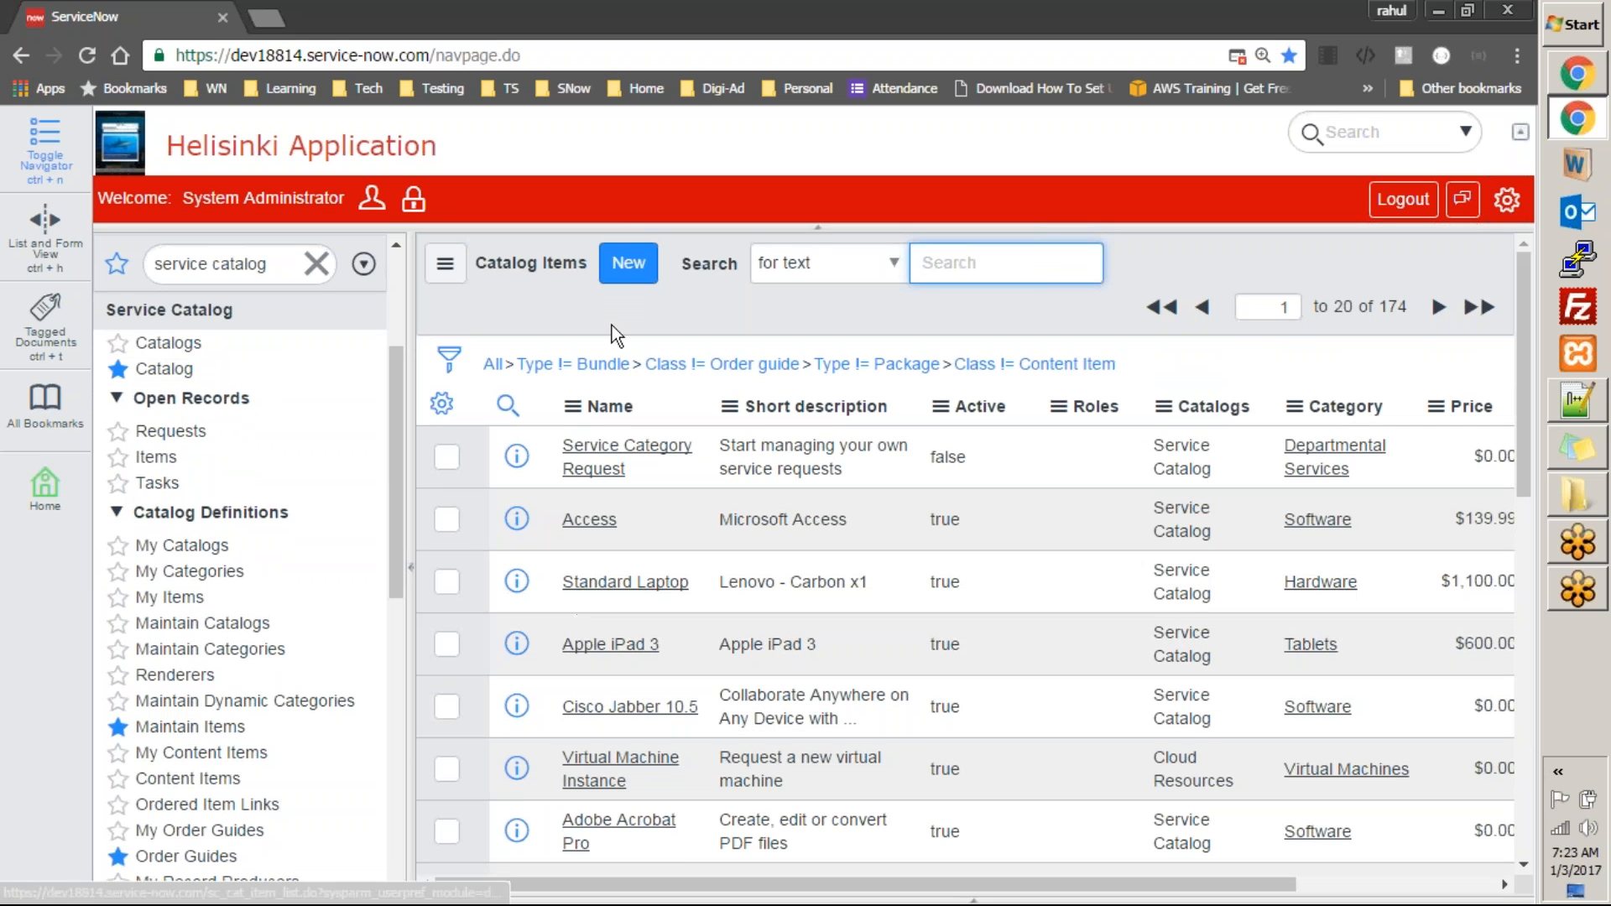
{"action": "left_click", "coordinate": [635, 282]}
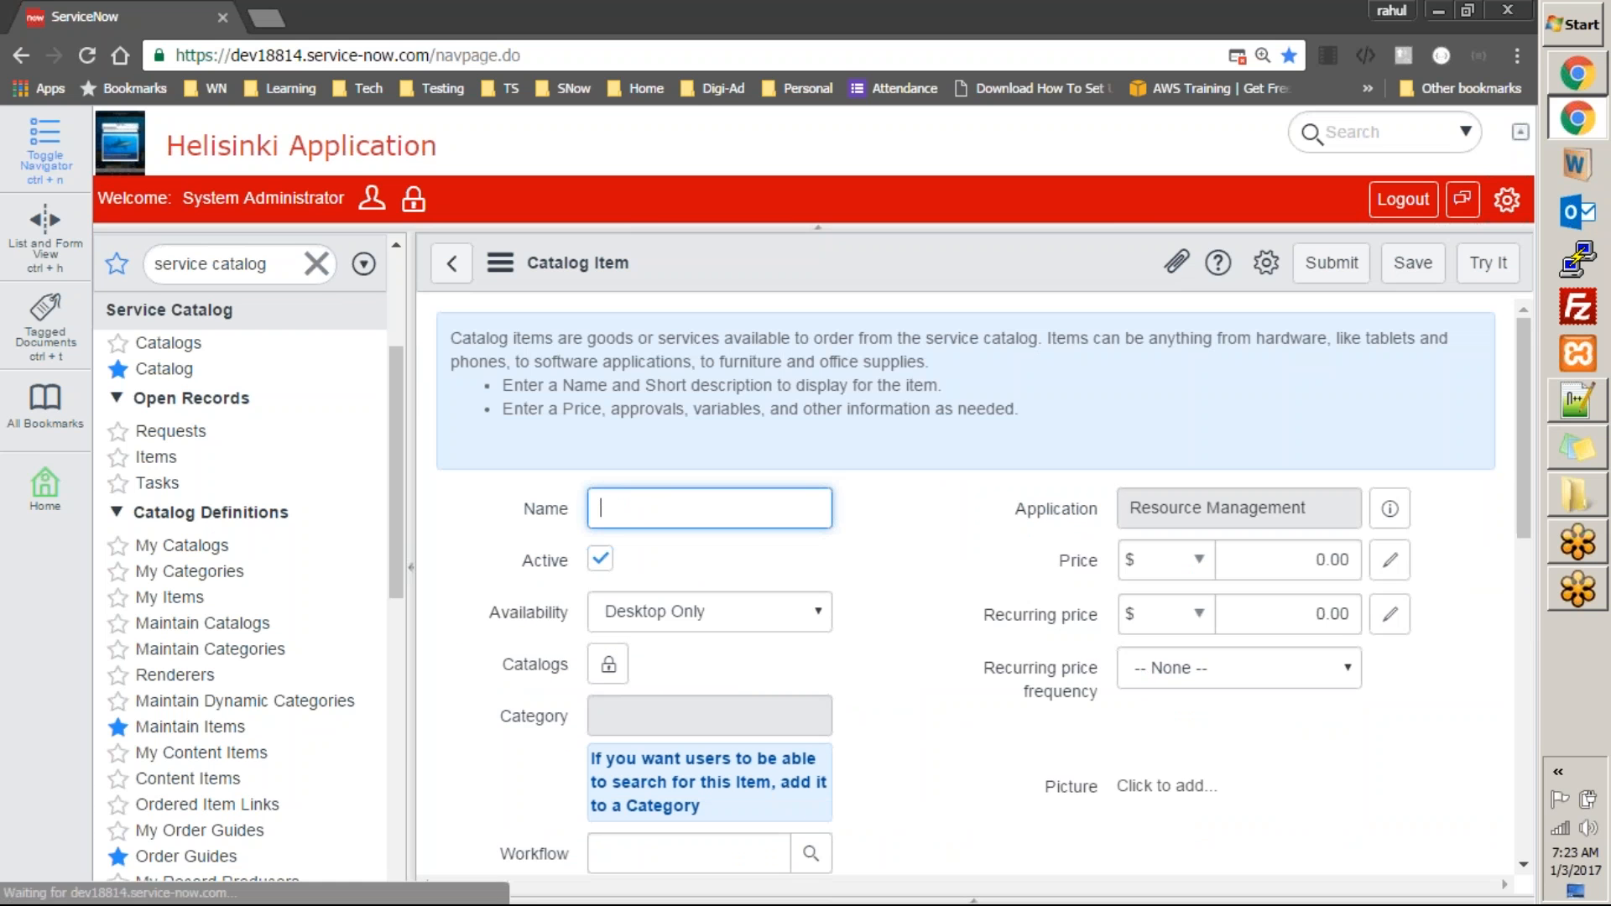
{"action": "type", "text": "Google"}
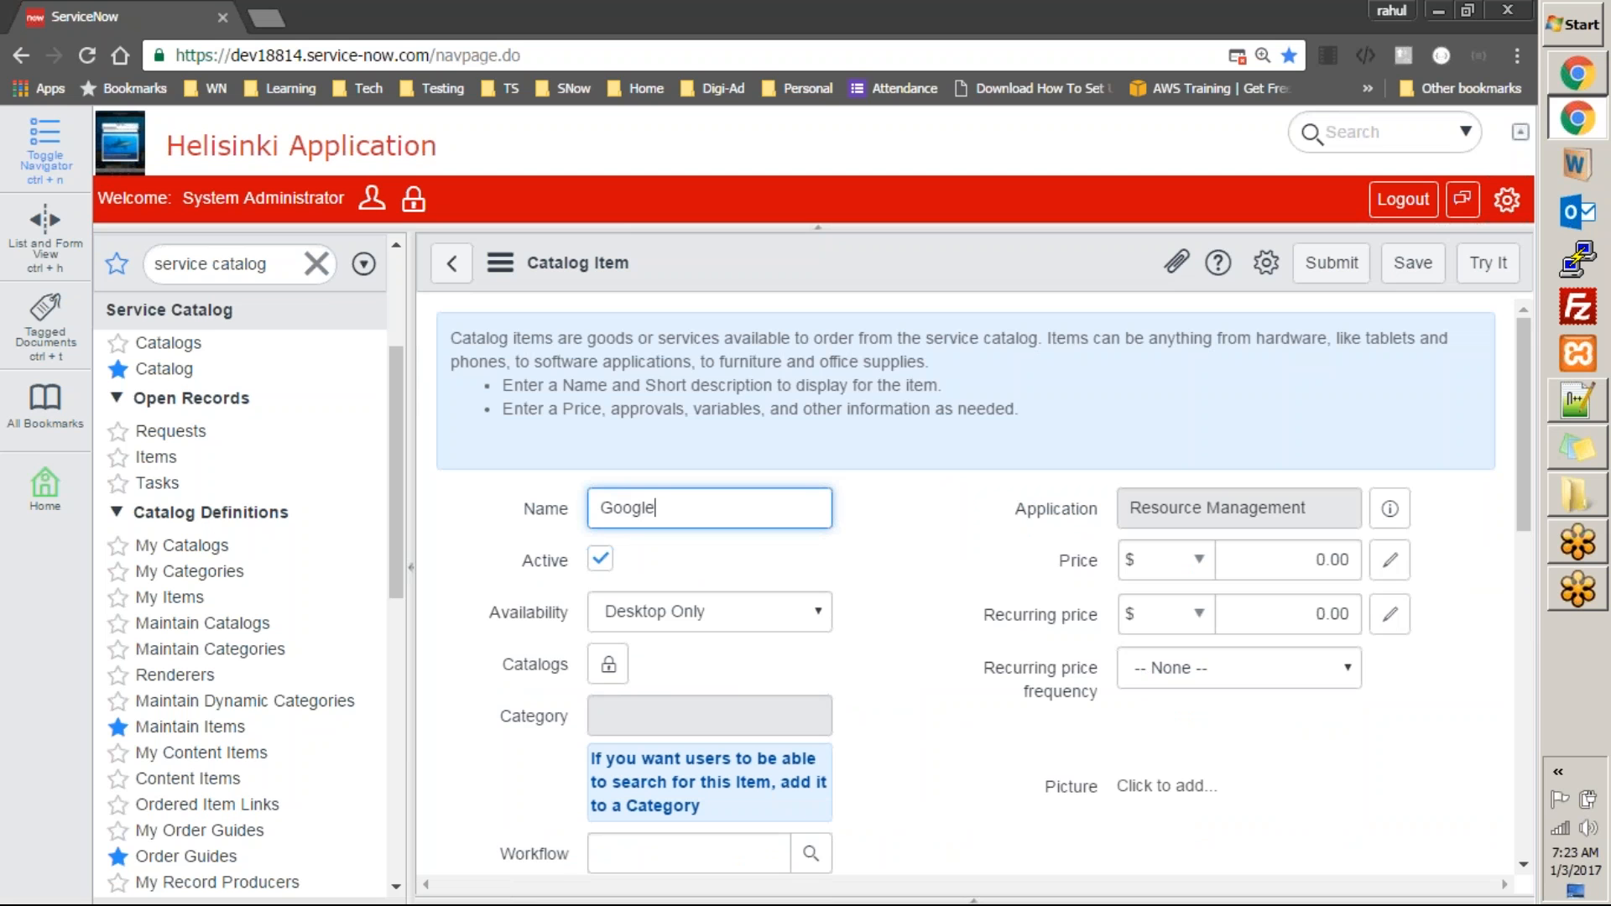
{"action": "type", "text": " Pixel Android Phone"}
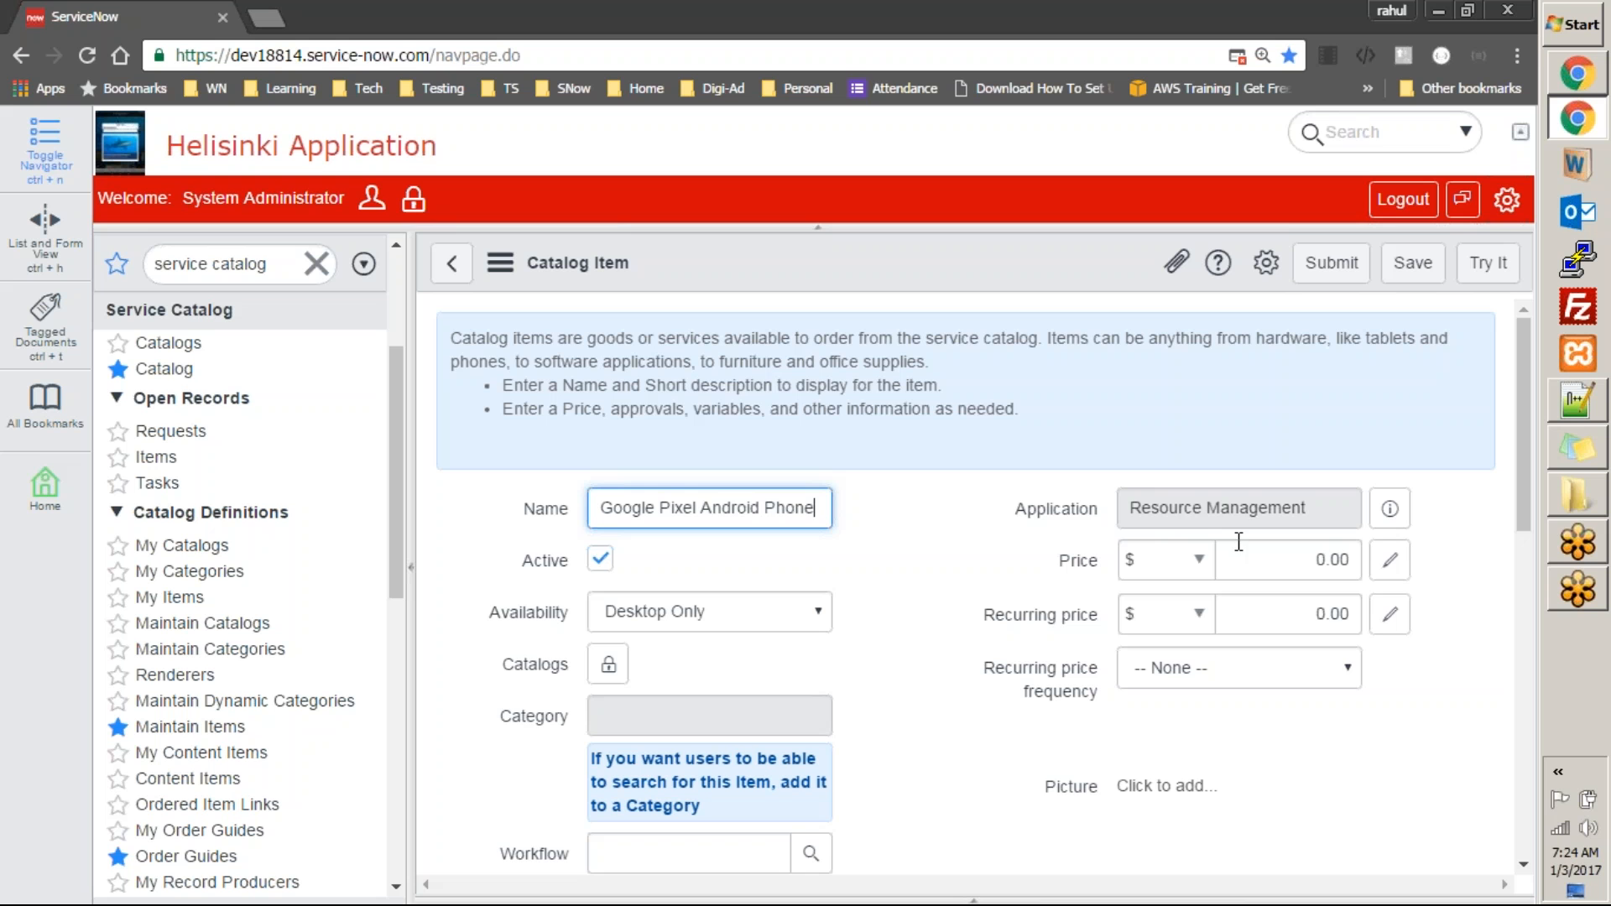
Switch the current application scope to Global, discarding the unsaved catalog item entries
{"action": "left_click", "coordinate": [1506, 199]}
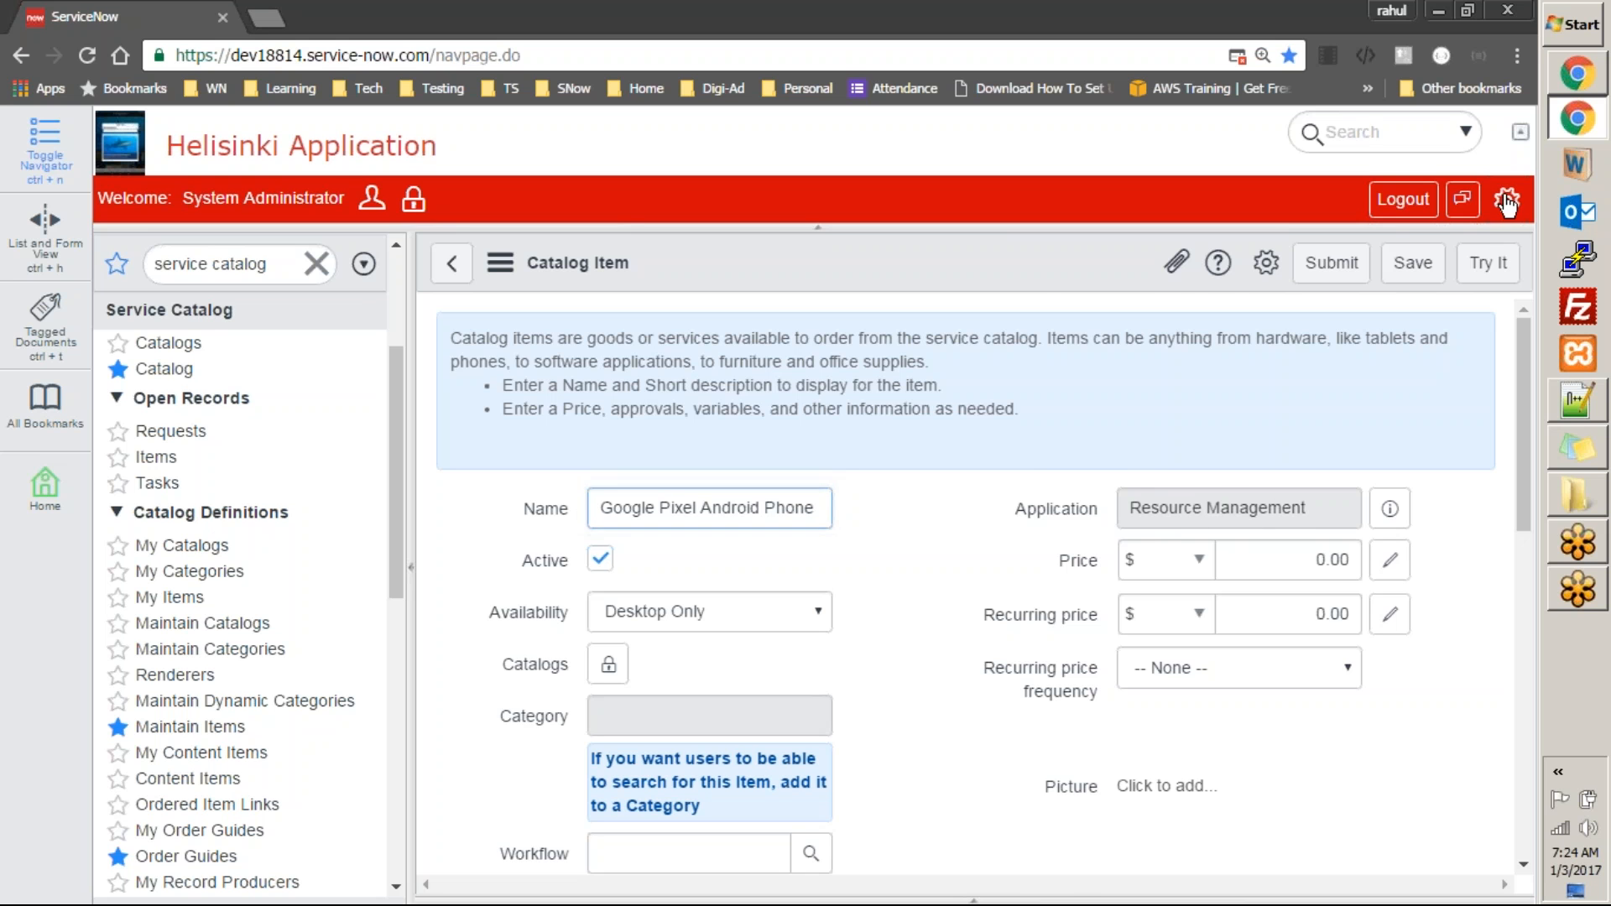
{"action": "left_click", "coordinate": [1278, 706]}
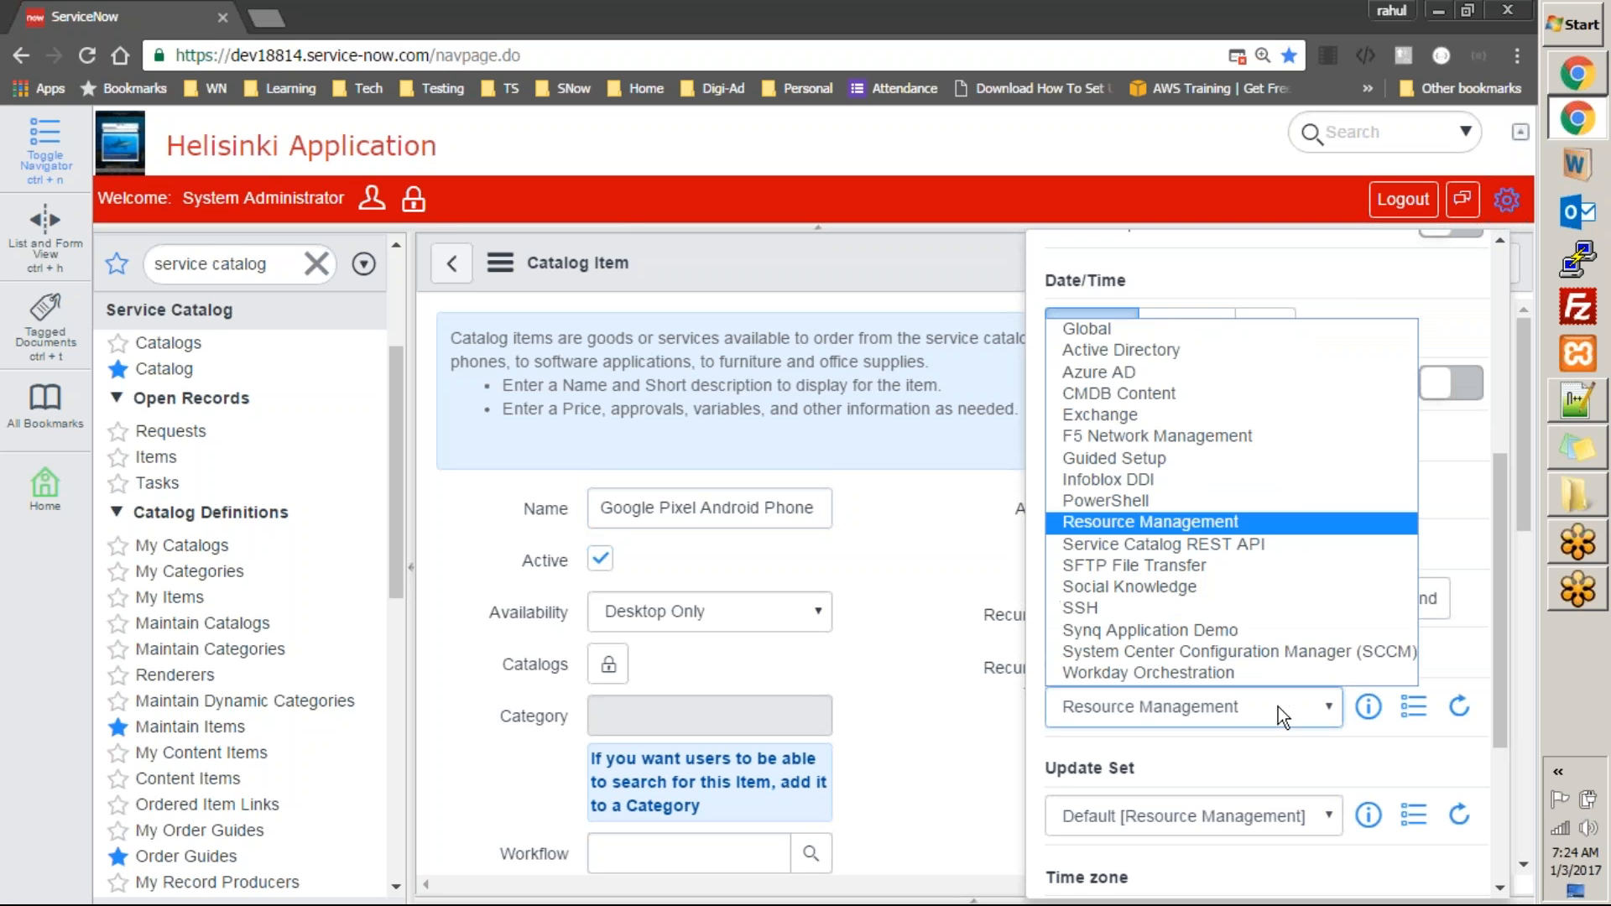
{"action": "left_click", "coordinate": [1177, 329]}
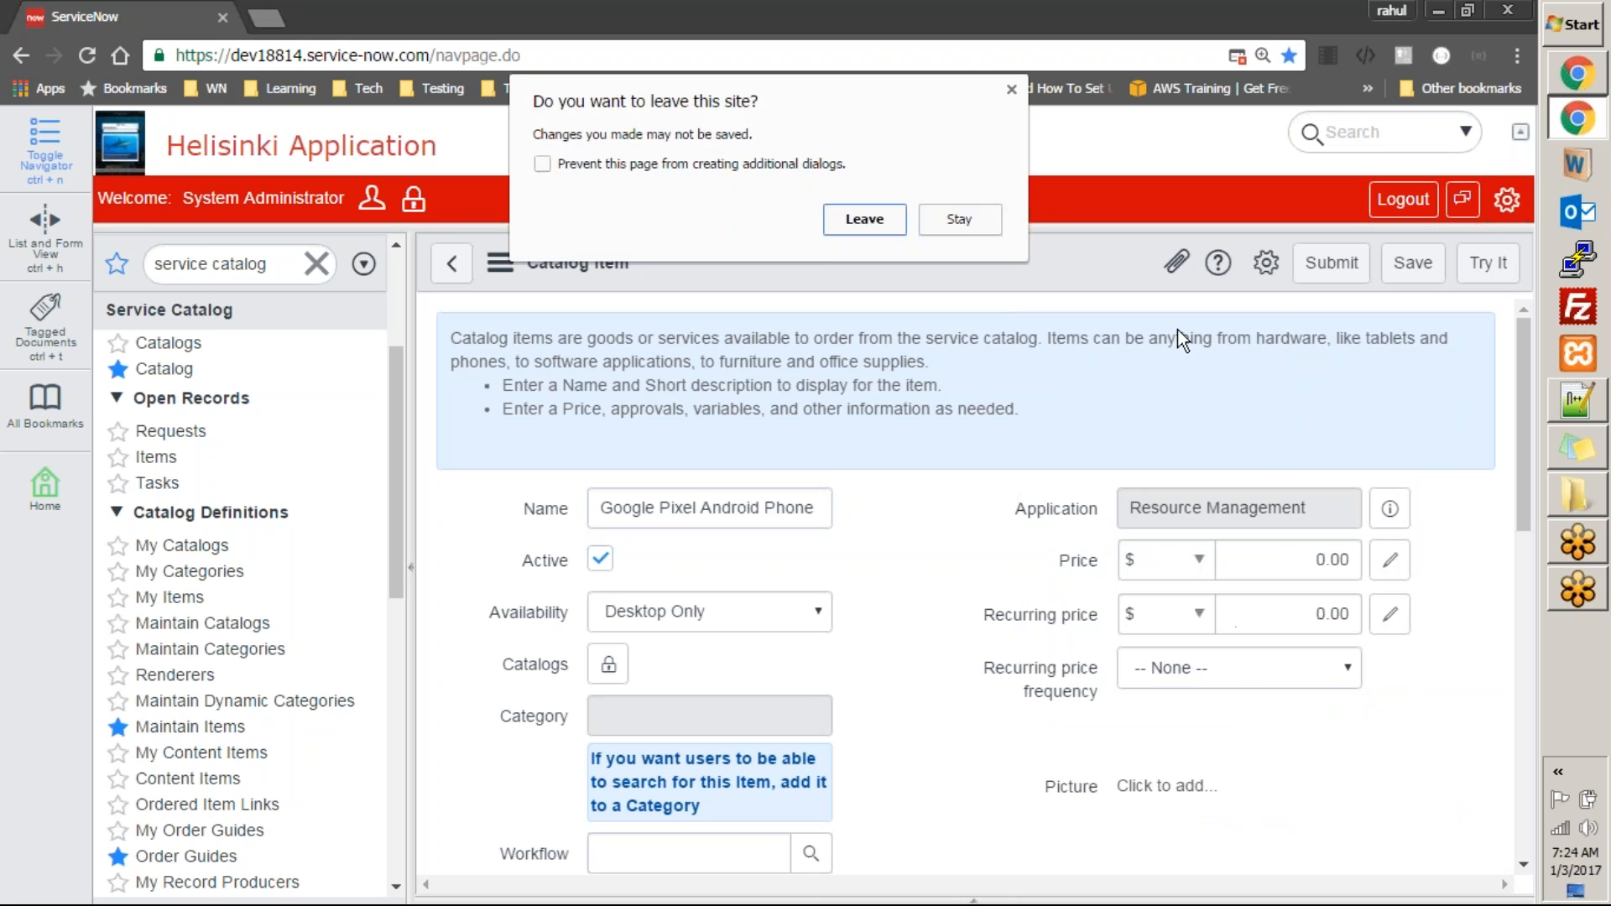
{"action": "left_click", "coordinate": [865, 219]}
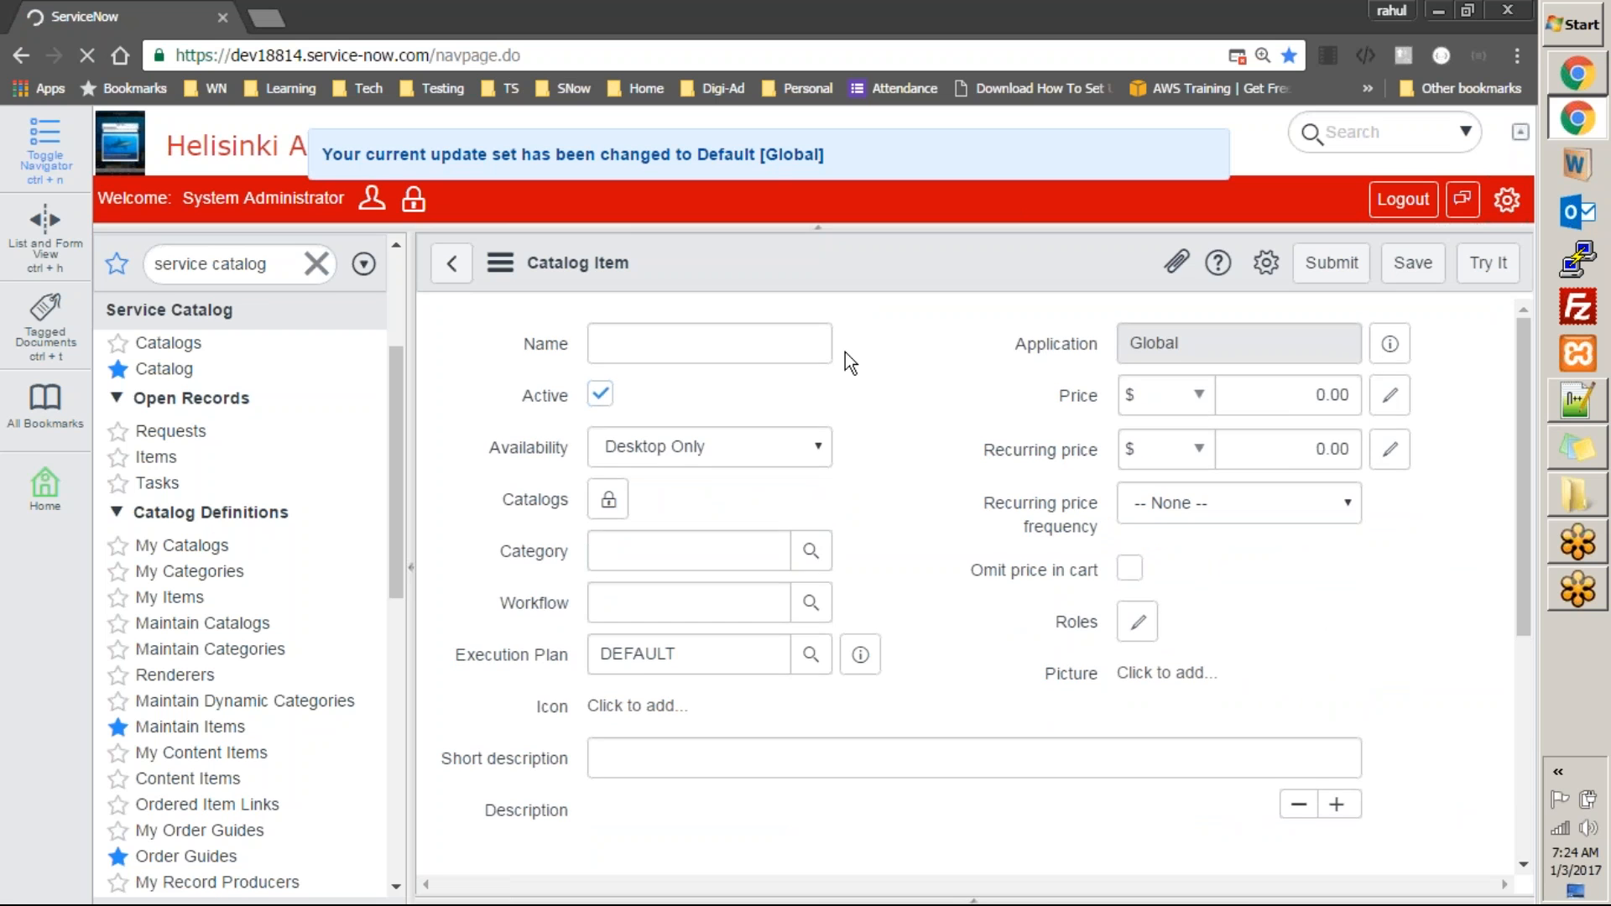
Name the new catalog item Google Pixel Android Phone and set its price to $1000
{"action": "type", "text": "Goo"}
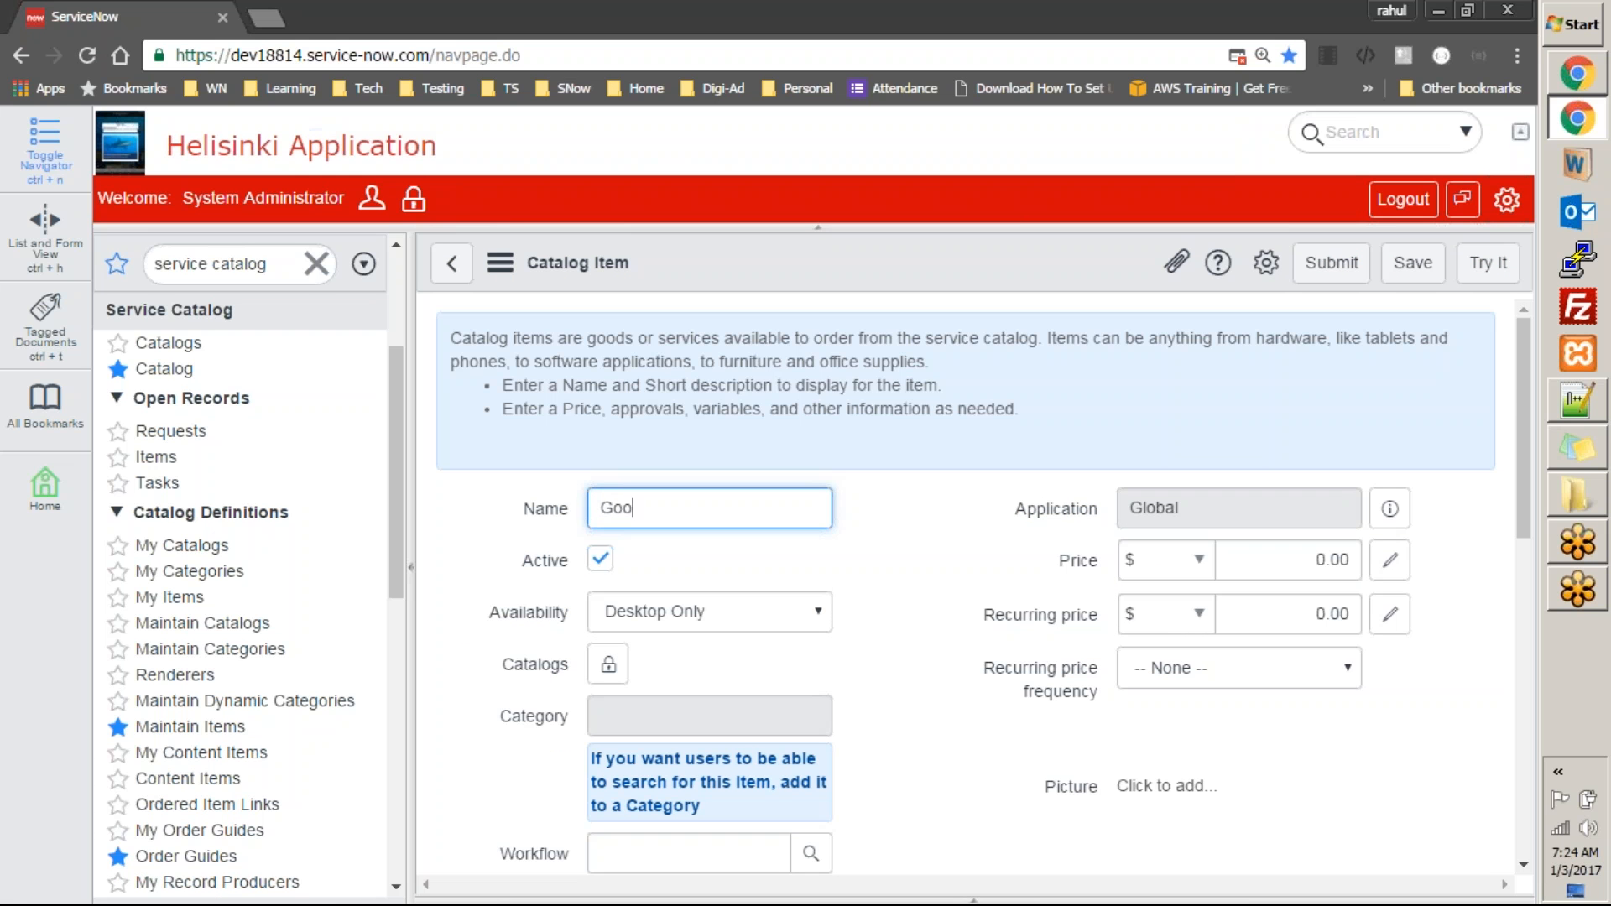
{"action": "type", "text": "gle Pixel Android Phone"}
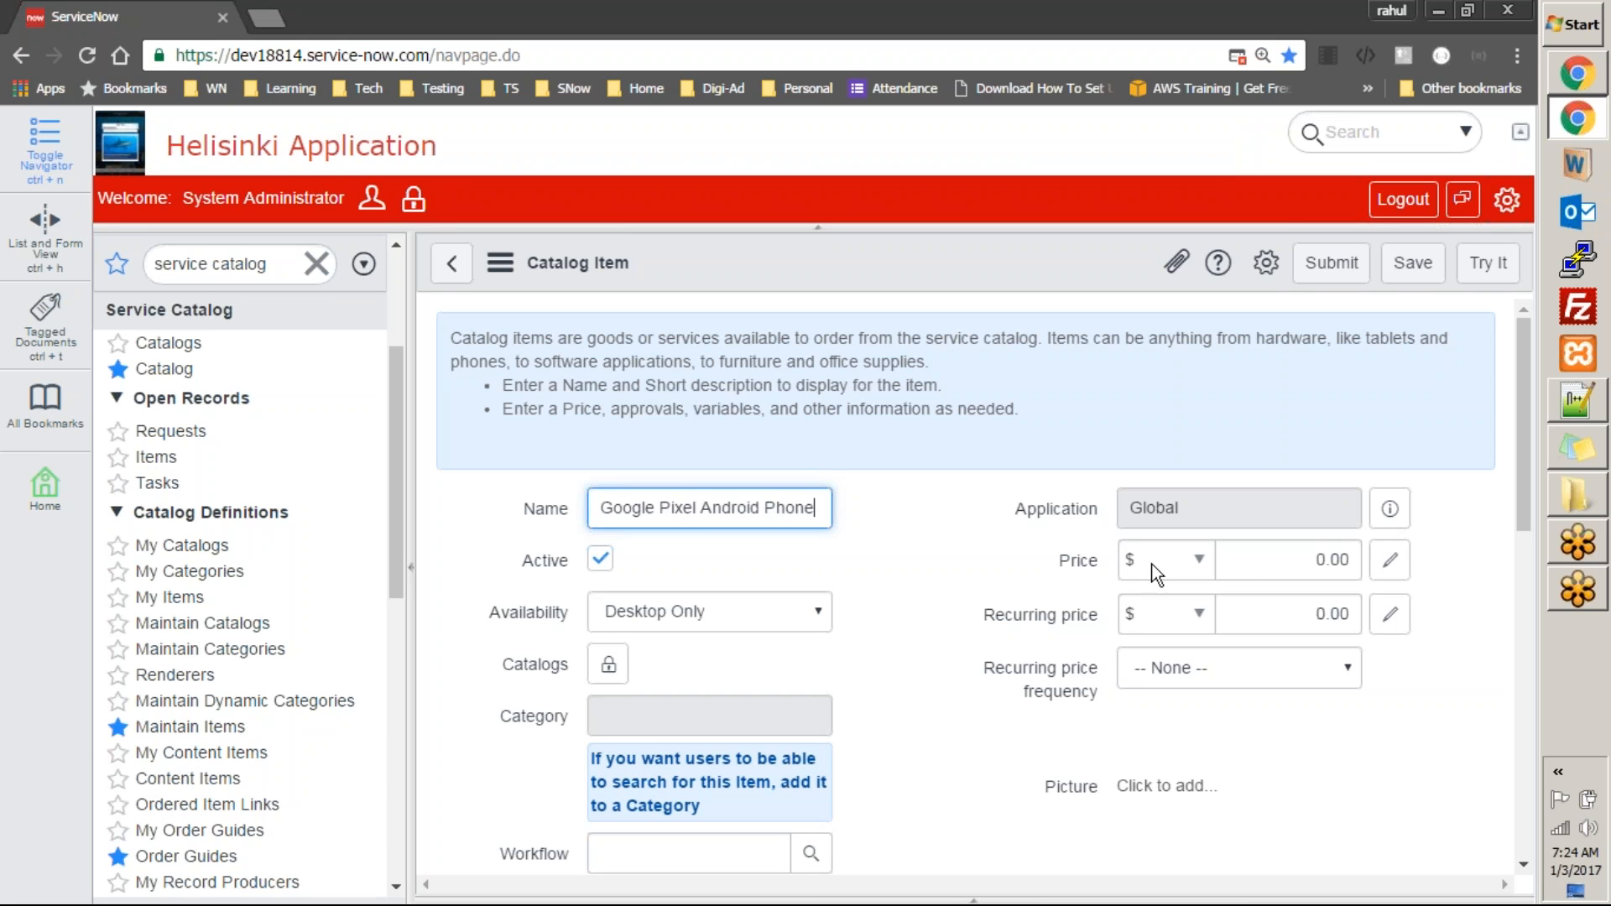
{"action": "left_click_drag", "start_coordinate": [1302, 558], "coordinate": [1366, 577]}
{"action": "type", "text": "1000"}
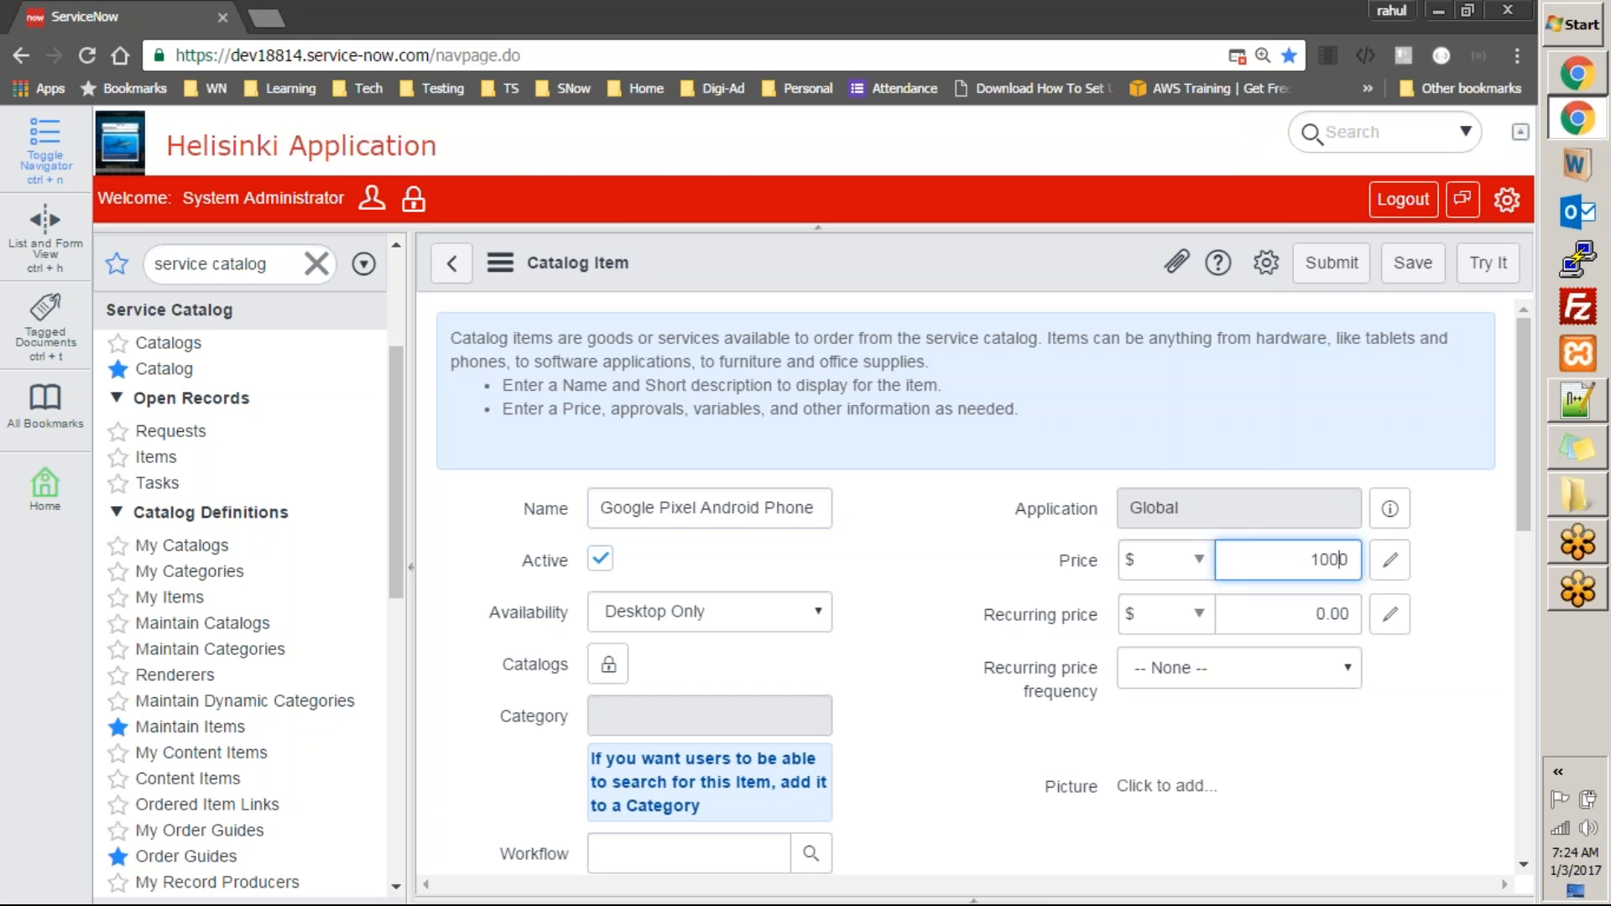
Set the new catalog item's price to $1,100
{"action": "key", "text": "BackSpace"}
{"action": "type", "text": "1"}
{"action": "key", "text": "Tab"}
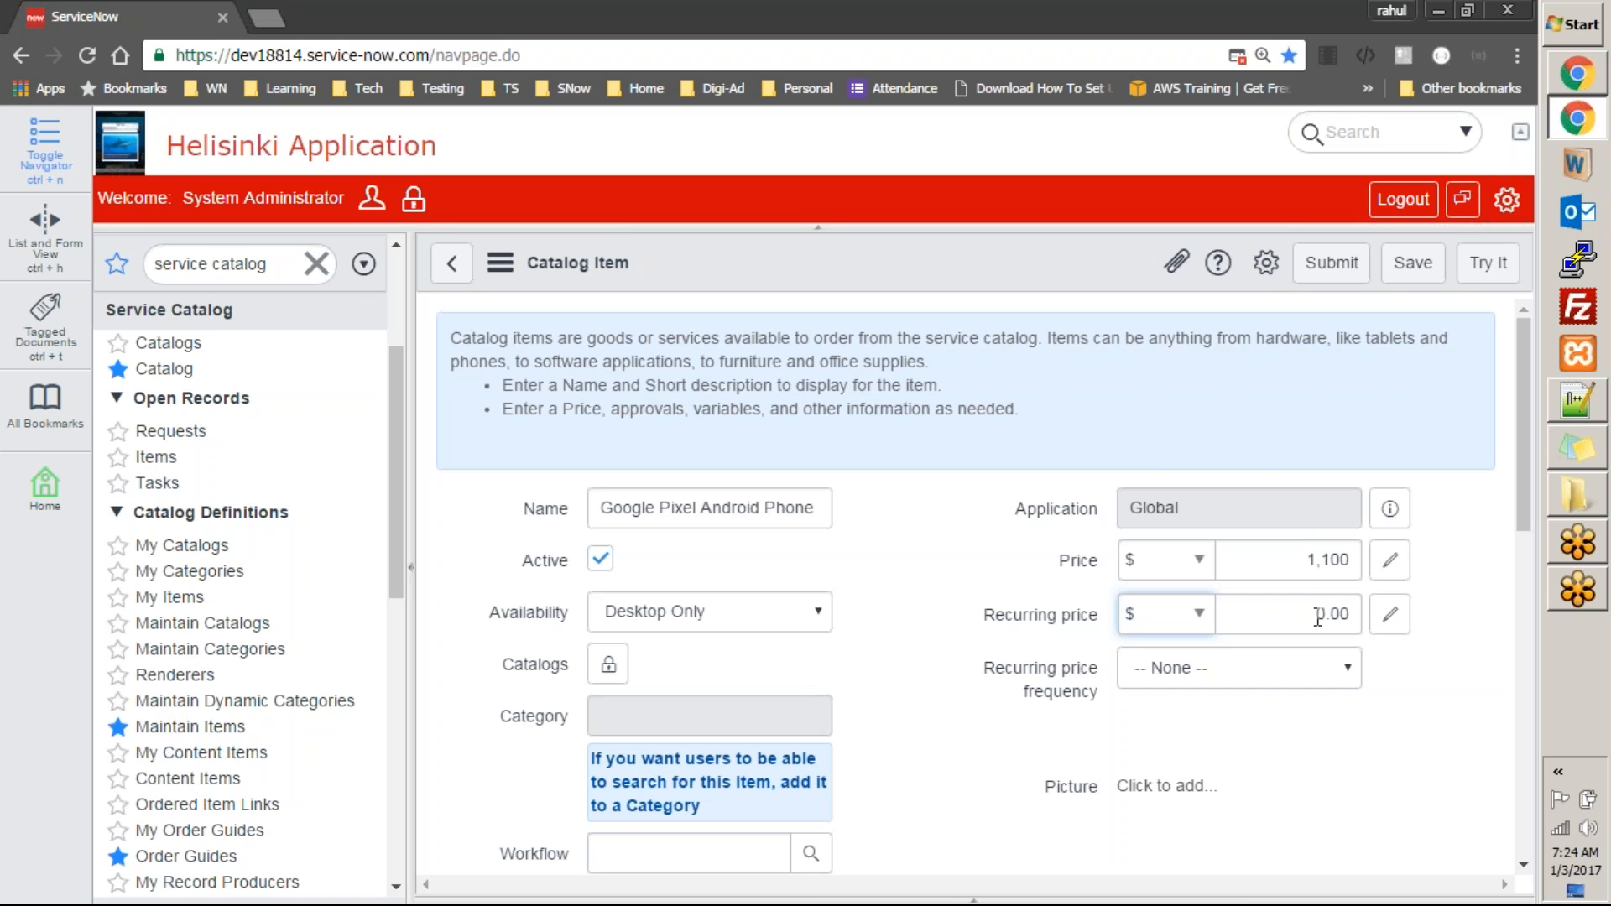
Set the new catalog item's price to $500
{"action": "double_click", "coordinate": [1305, 560]}
{"action": "type", "text": "500"}
{"action": "key", "text": "Tab"}
{"action": "key", "text": "Tab"}
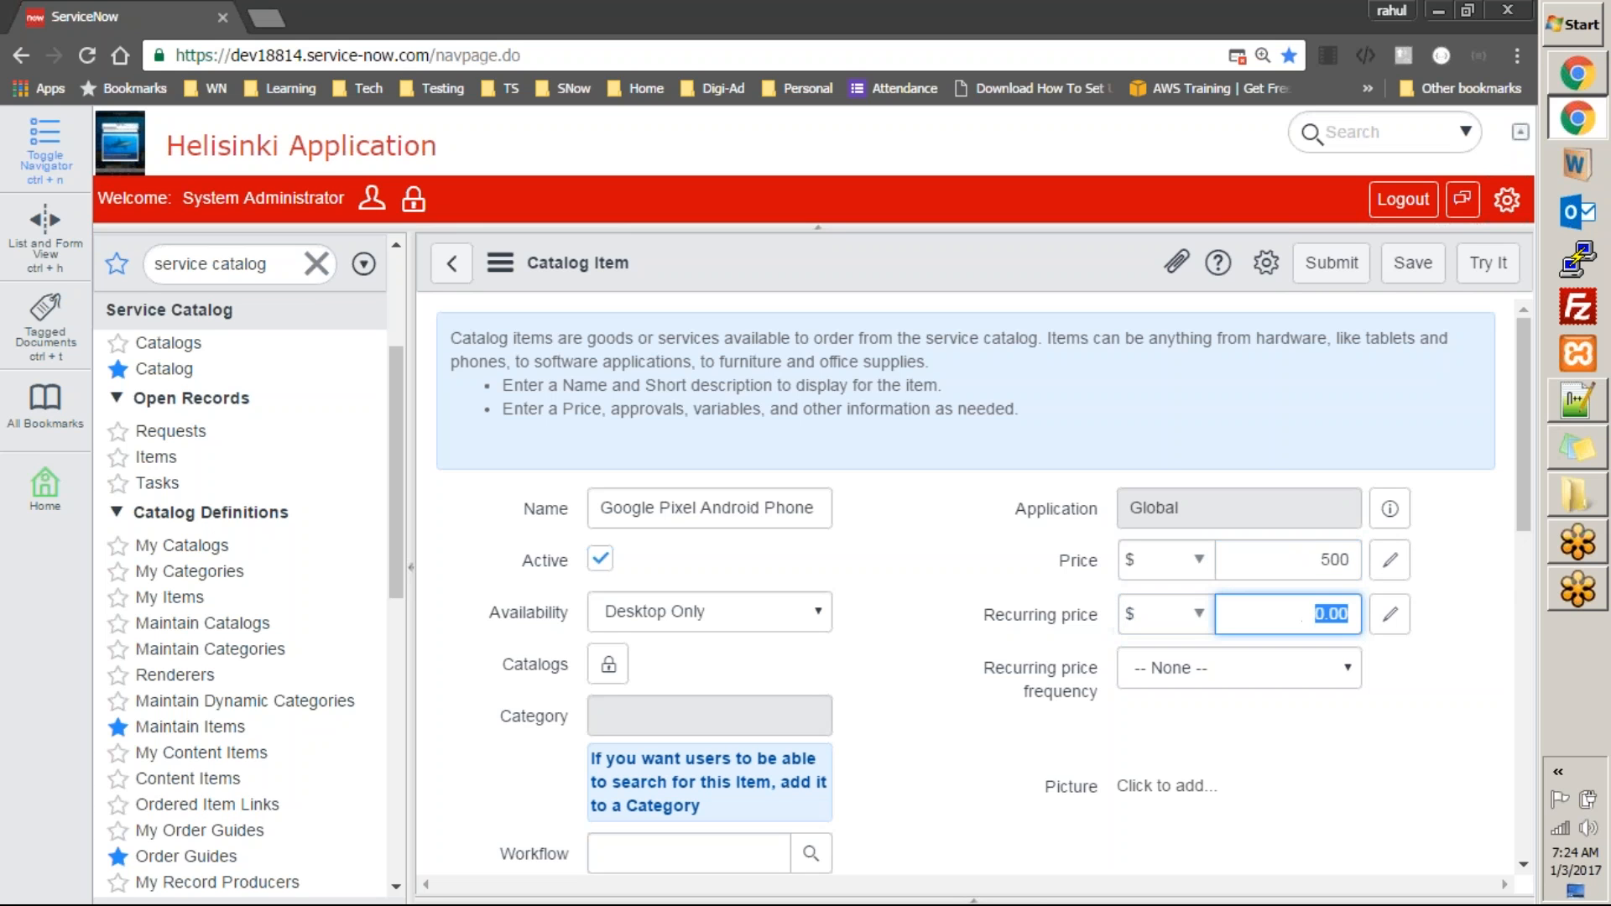
Set the recurring price to $50 with a Monthly recurring price frequency
{"action": "type", "text": "50"}
{"action": "key", "text": "Tab"}
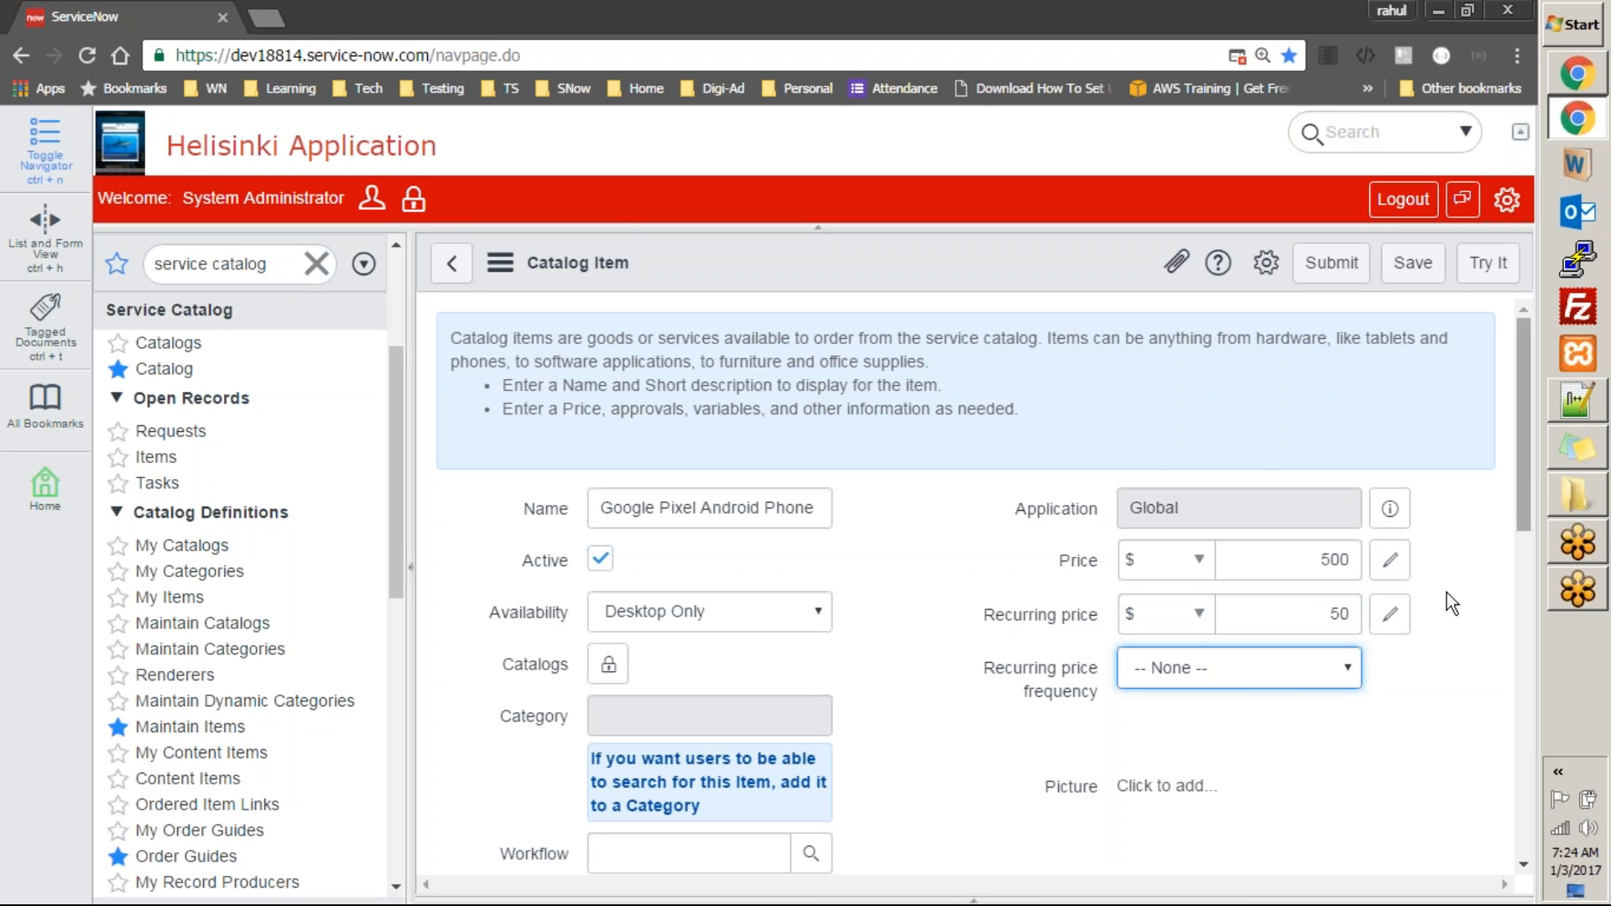
{"action": "left_click", "coordinate": [1300, 673]}
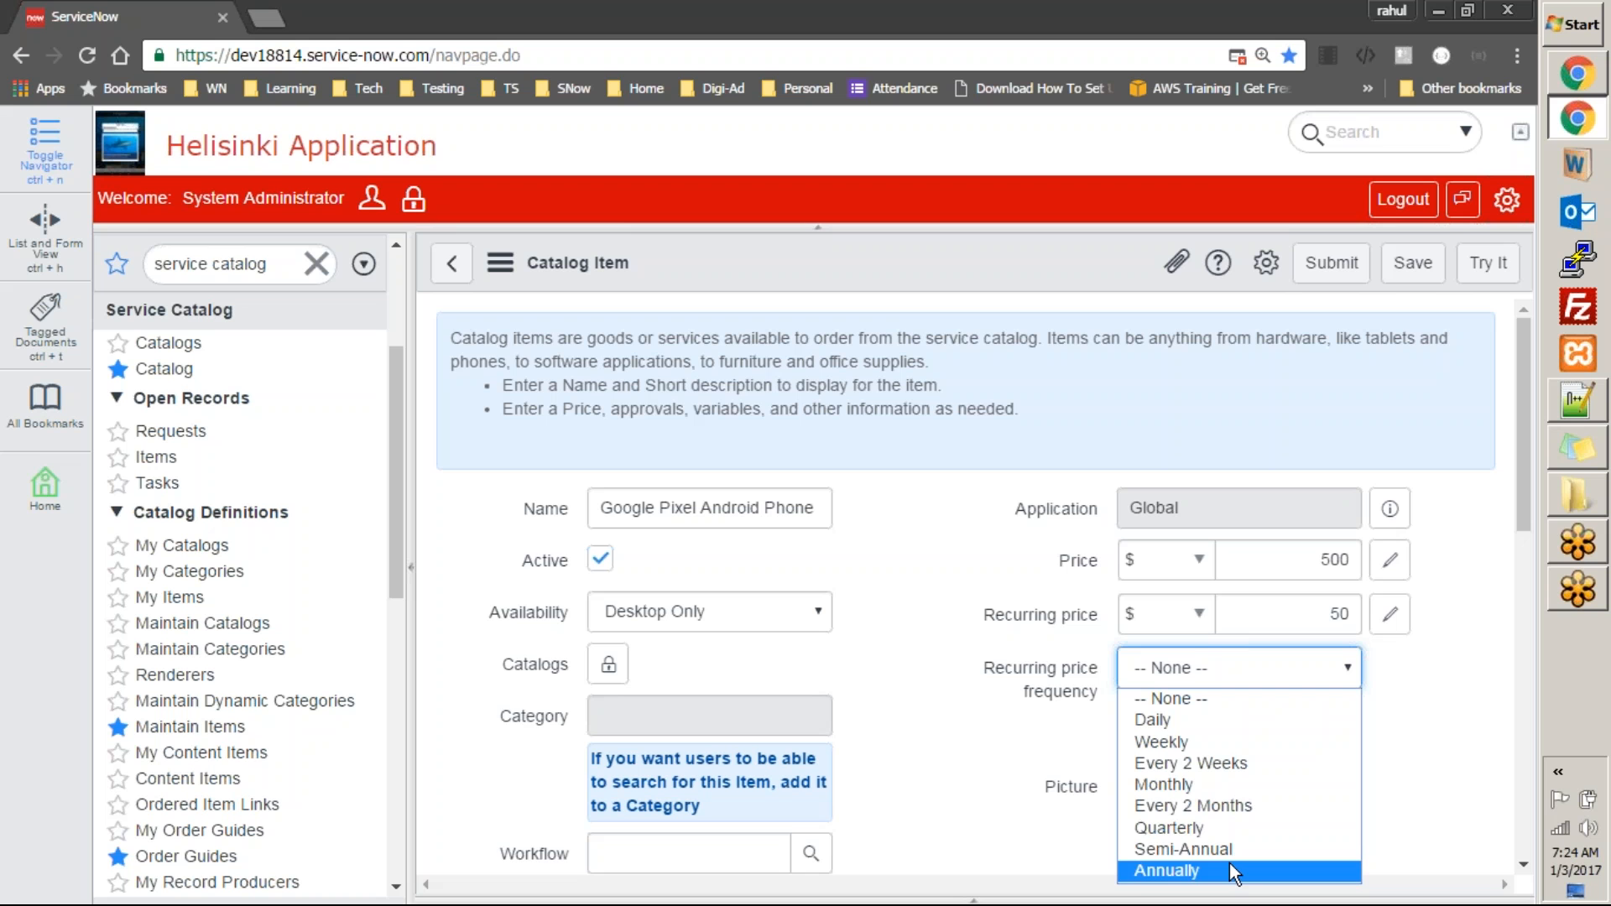
{"action": "left_click", "coordinate": [1235, 786]}
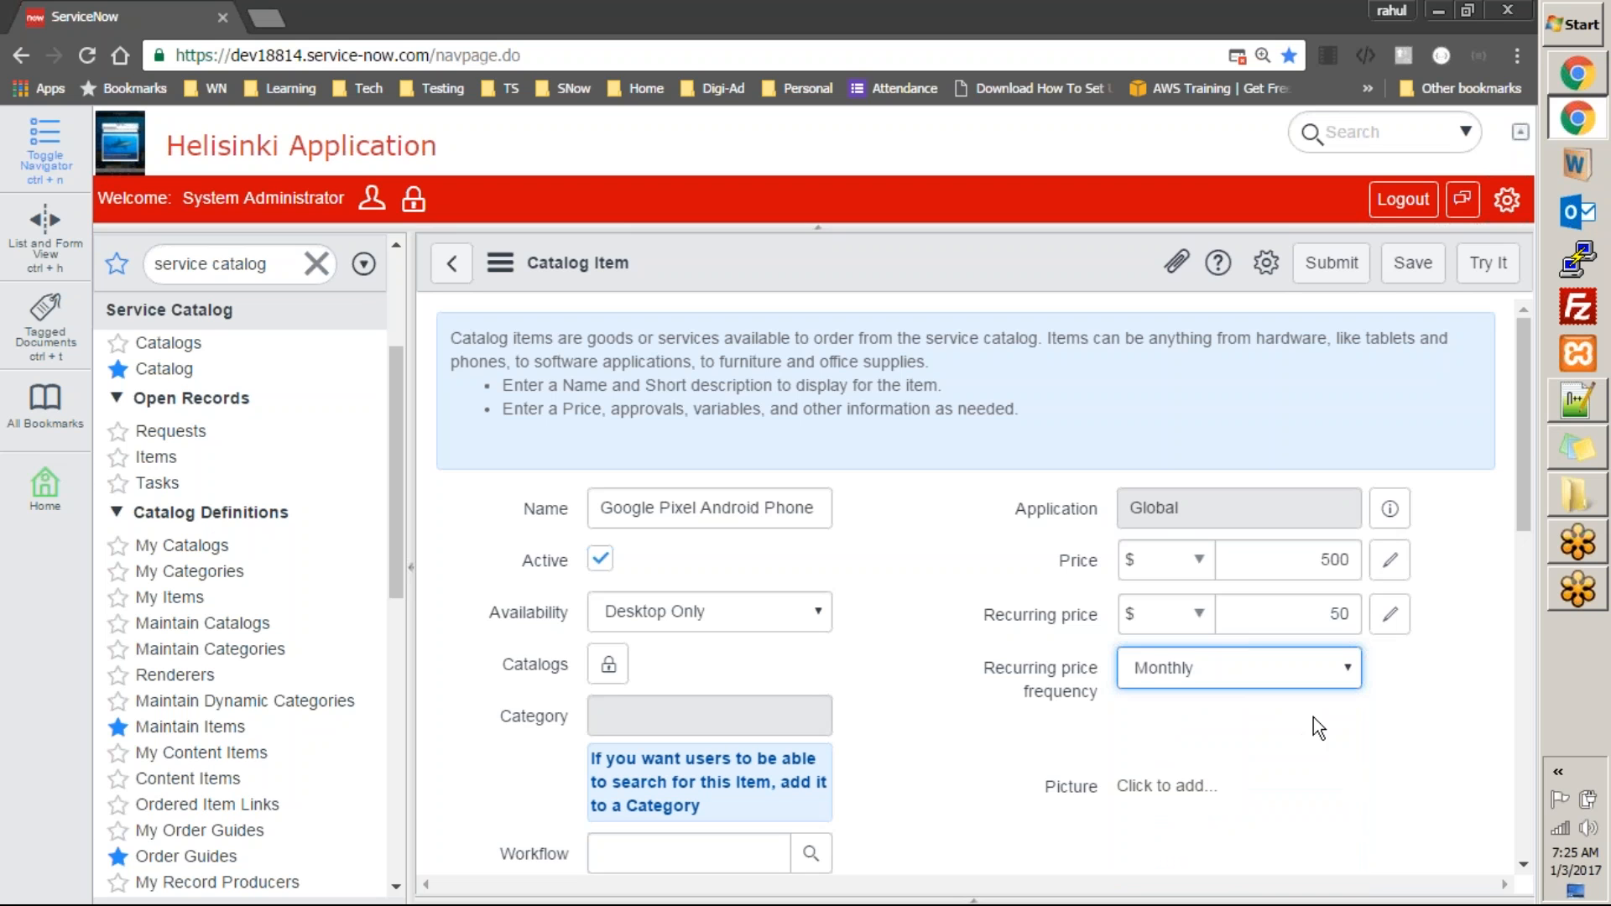
Unlock the item's Catalogs field and review the available catalogs in its lookup list without picking one
{"action": "left_click_drag", "start_coordinate": [1524, 436], "coordinate": [1519, 492]}
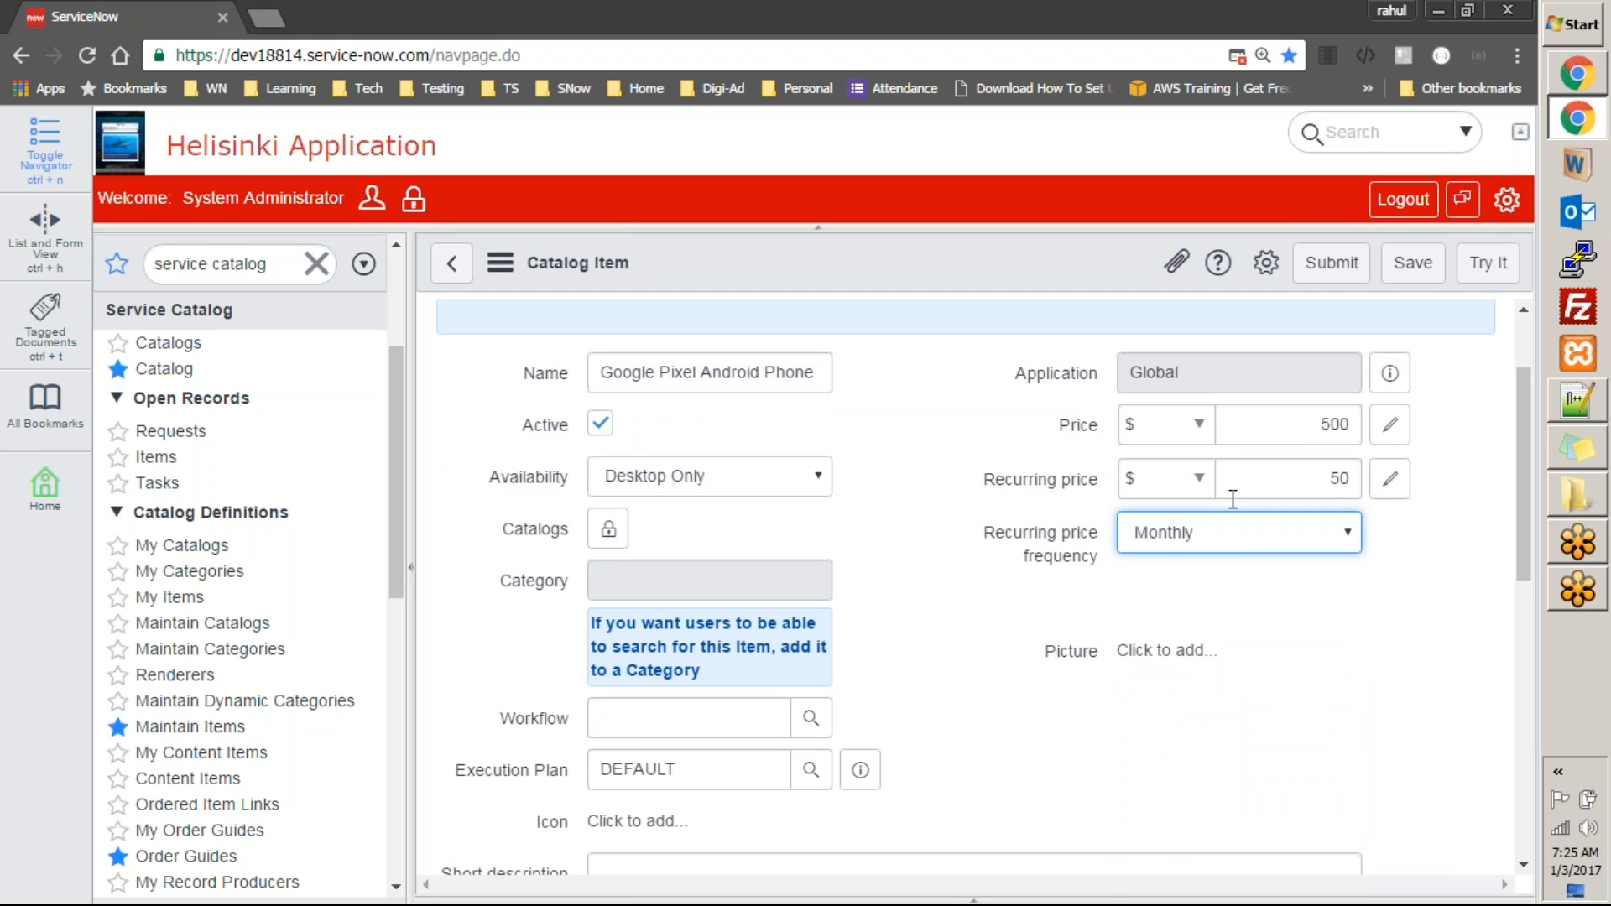
{"action": "left_click", "coordinate": [610, 530]}
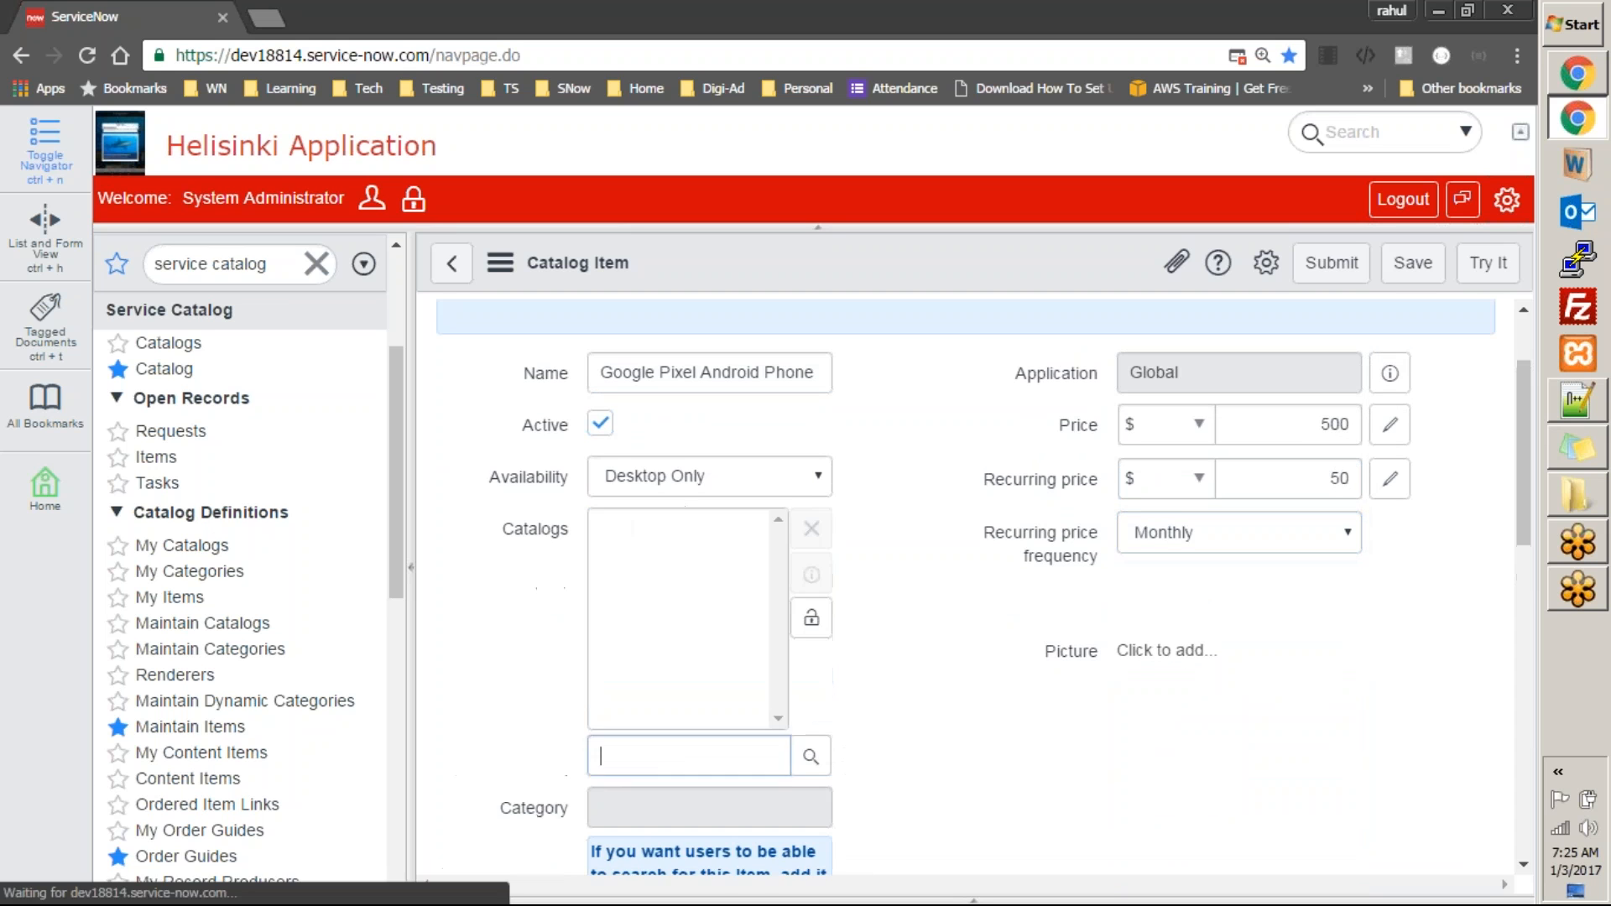
{"action": "type", "text": "service ca"}
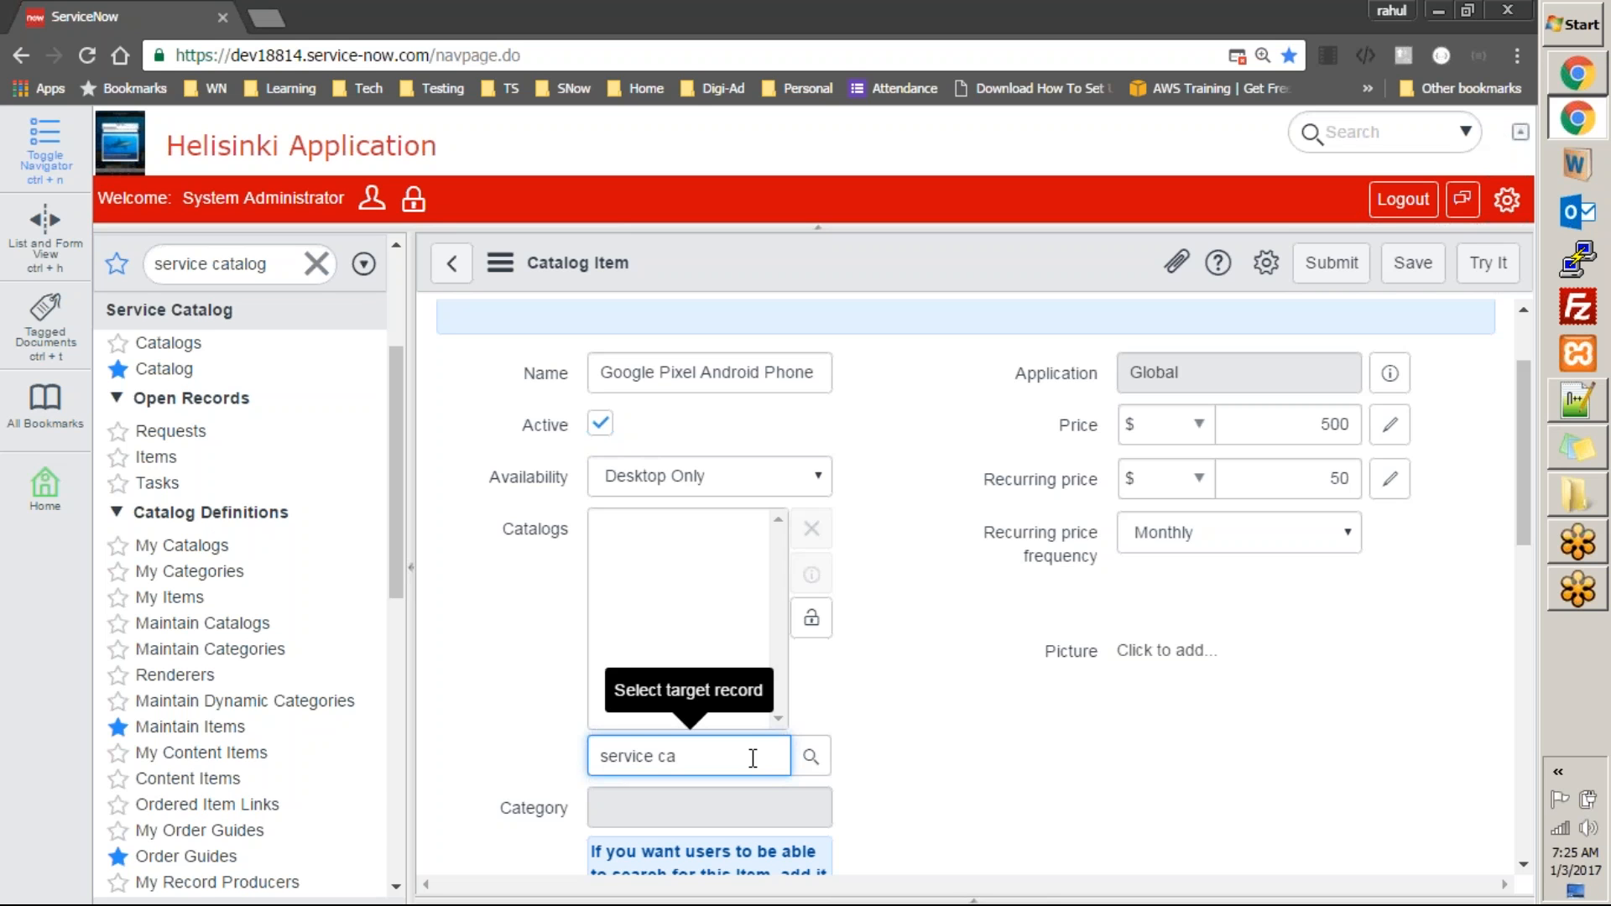
{"action": "key", "text": "ctrl+a"}
{"action": "key", "text": "BackSpace"}
{"action": "left_click", "coordinate": [809, 765]}
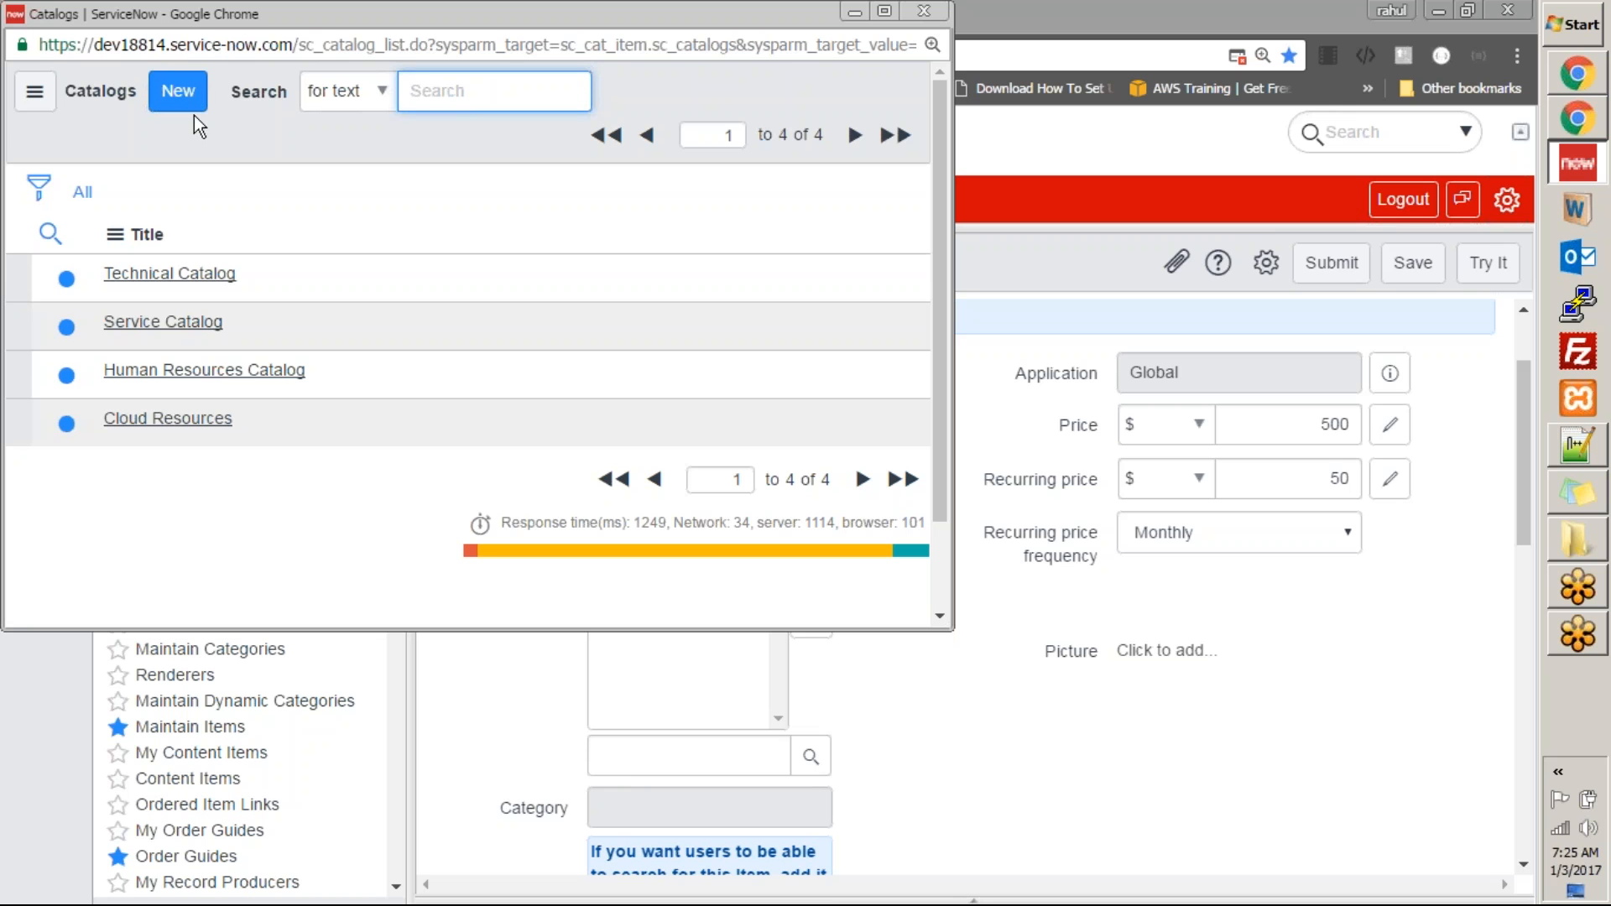
{"action": "left_click_drag", "start_coordinate": [368, 15], "coordinate": [260, 189]}
{"action": "left_click", "coordinate": [817, 183]}
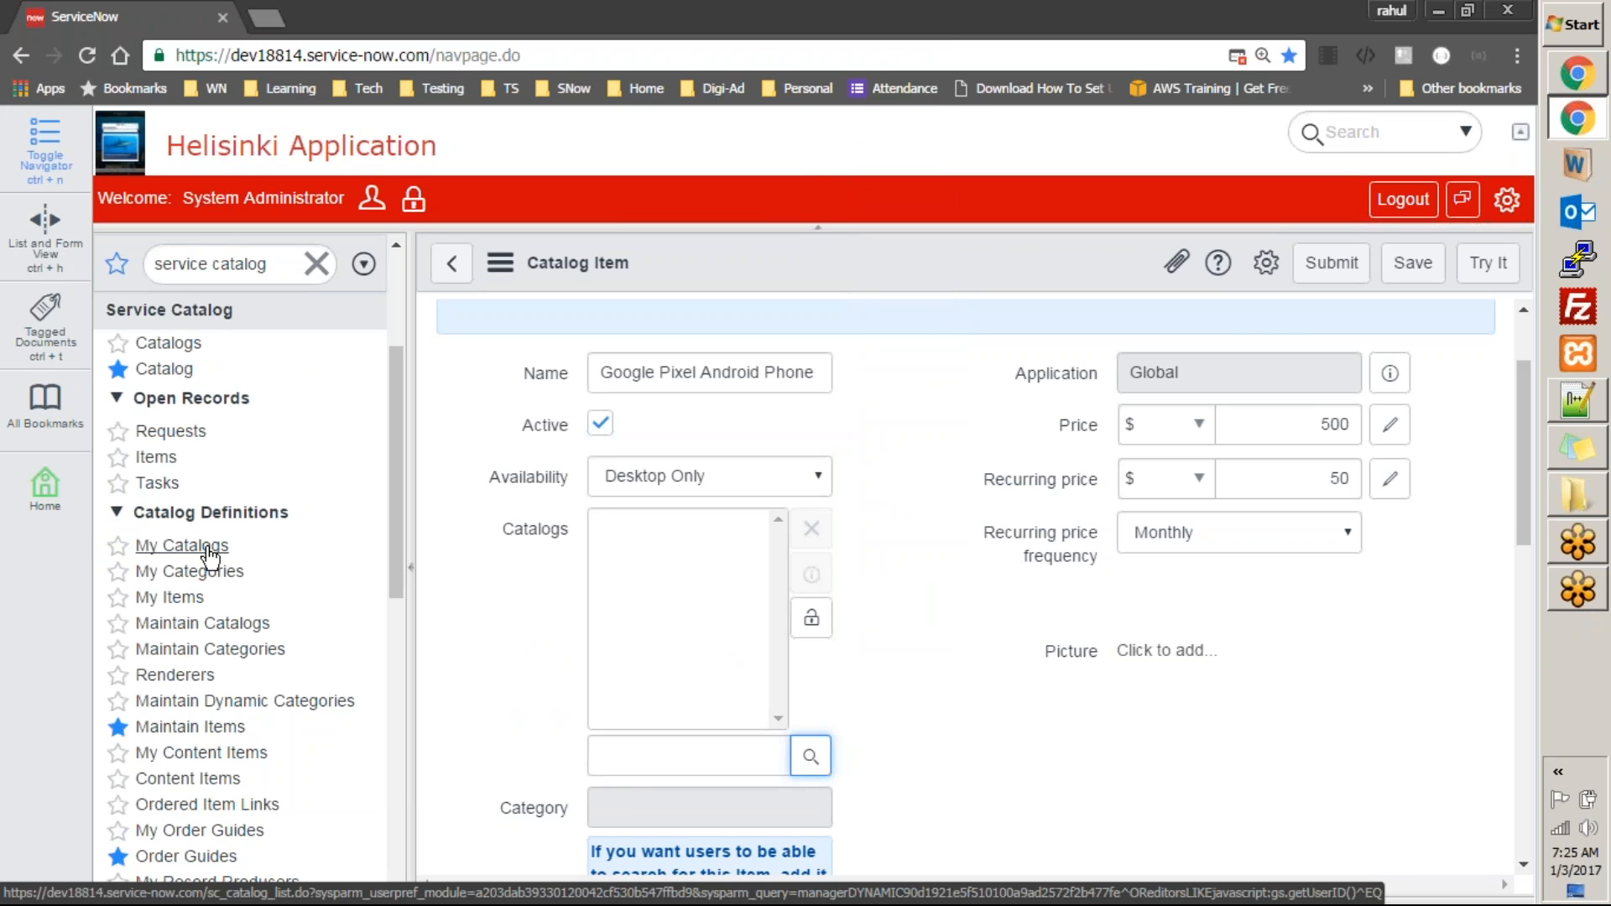
Add Service Catalog to the item's catalogs and lock the Catalogs field again
{"action": "left_click", "coordinate": [626, 753]}
{"action": "type", "text": "service c"}
{"action": "key", "text": "Down"}
{"action": "key", "text": "Return"}
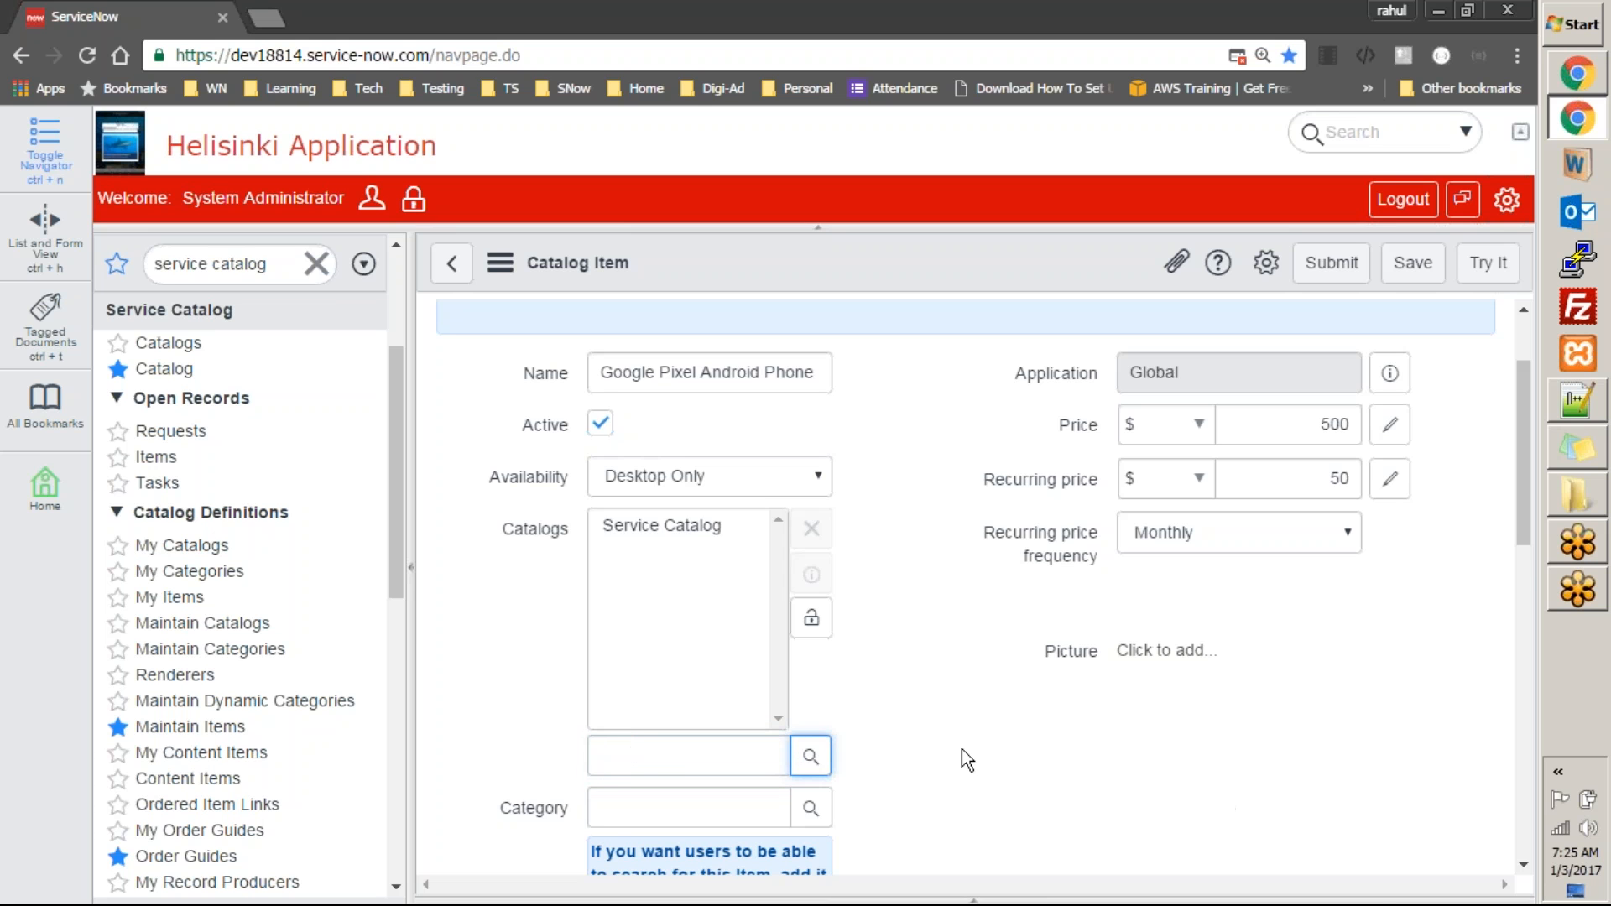
{"action": "left_click", "coordinate": [811, 625]}
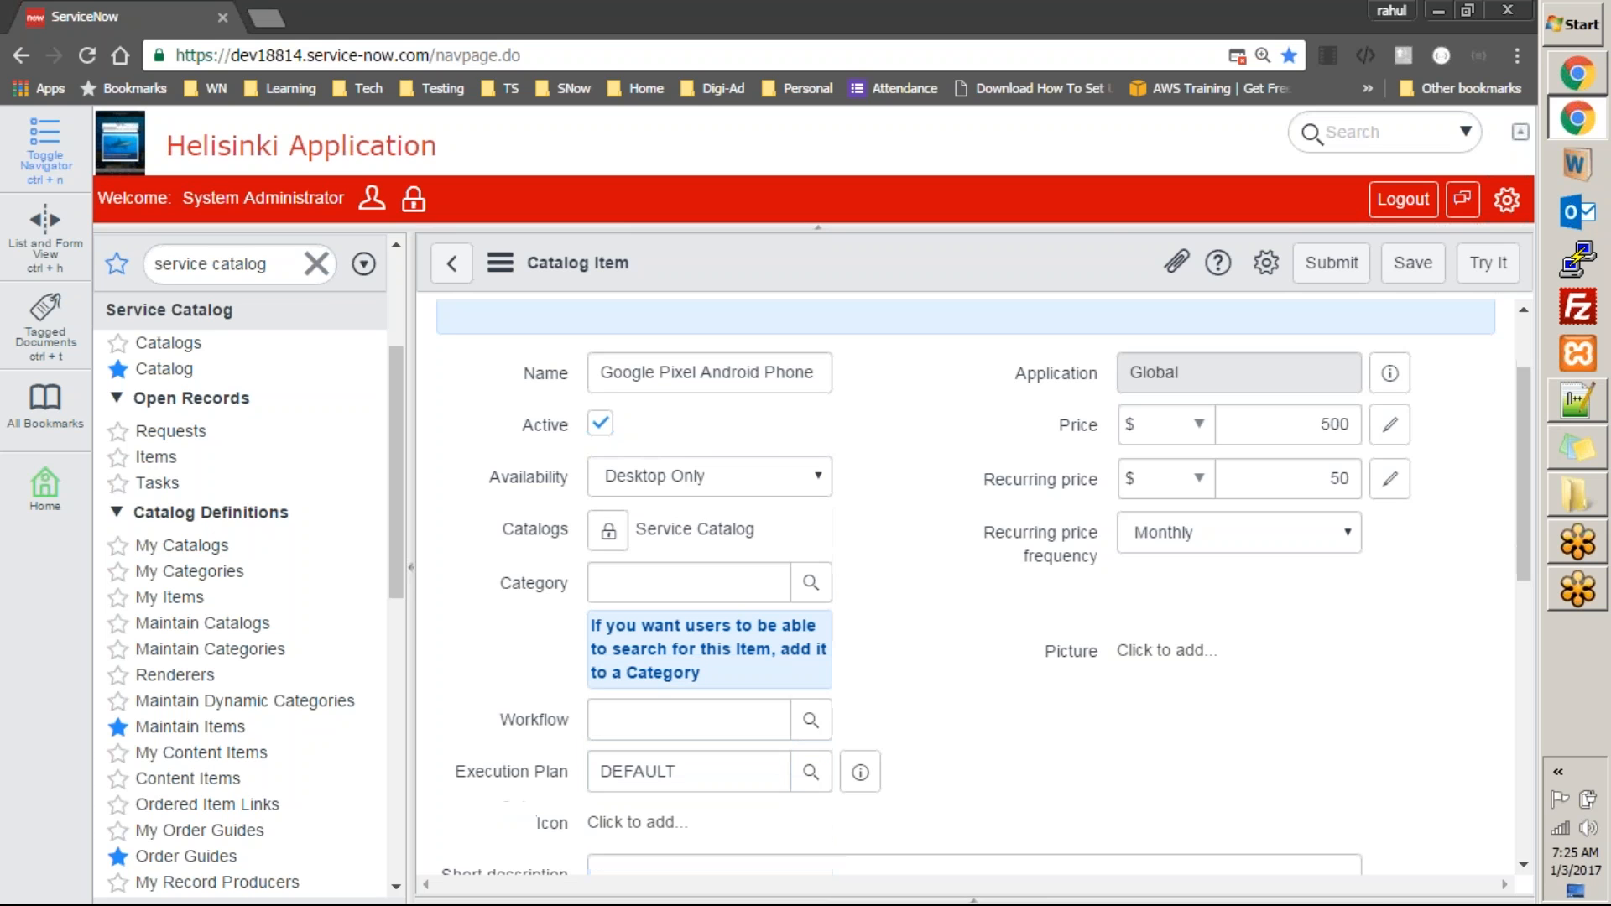
Find the category by the title mobile, assign Mobiles to the item, and look at the available workflows without choosing one
{"action": "left_click", "coordinate": [812, 587]}
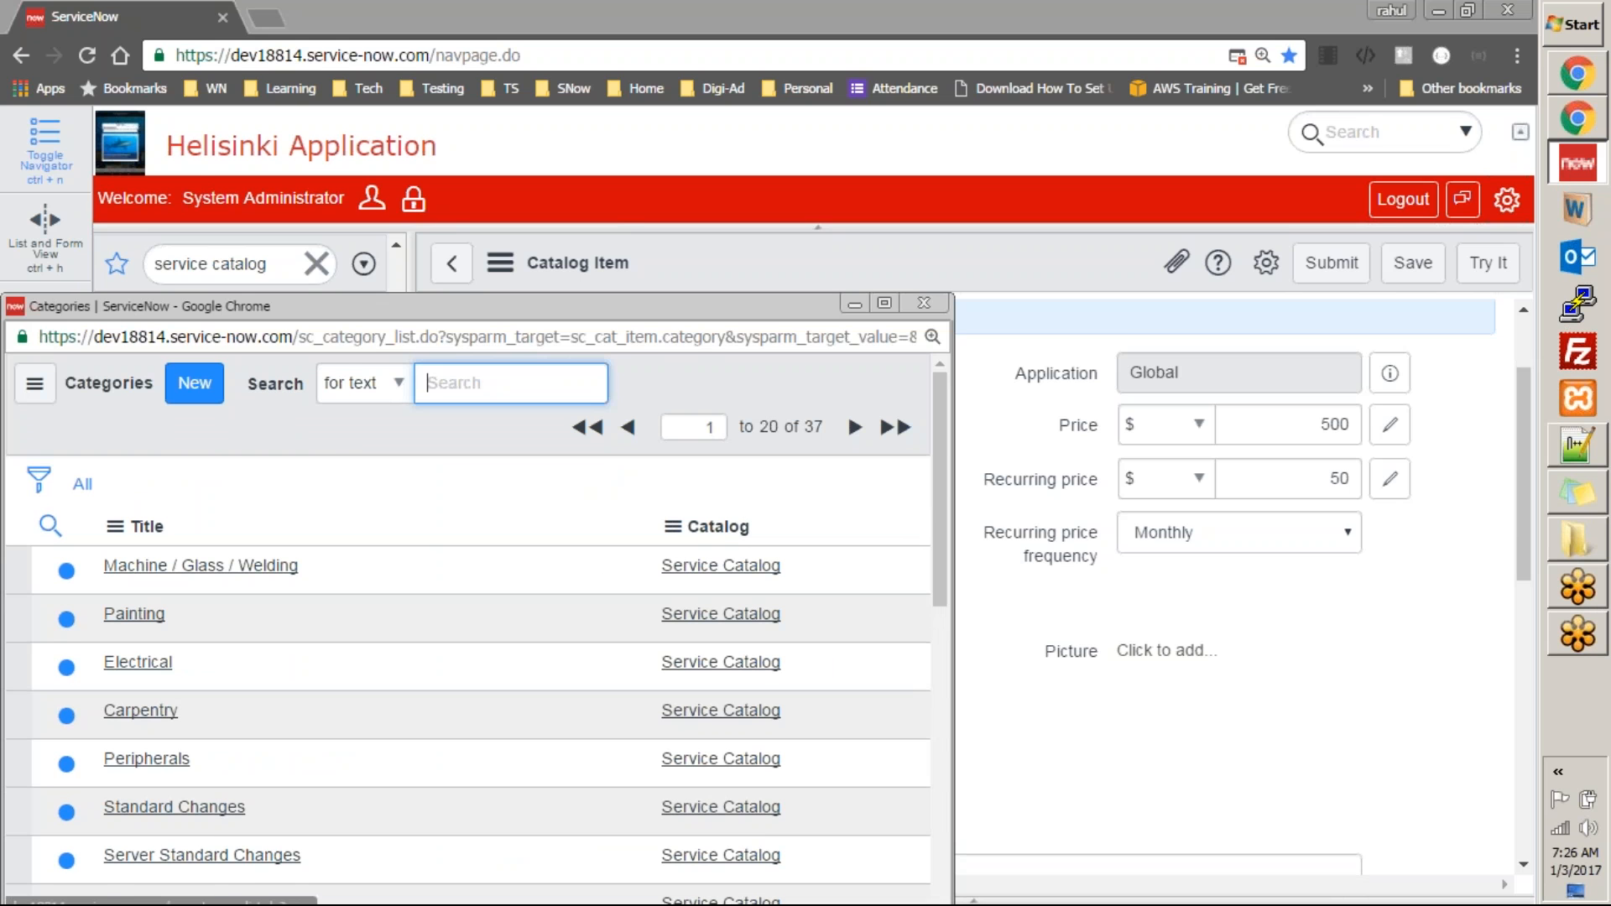
{"action": "left_click", "coordinate": [380, 379]}
{"action": "left_click", "coordinate": [359, 435]}
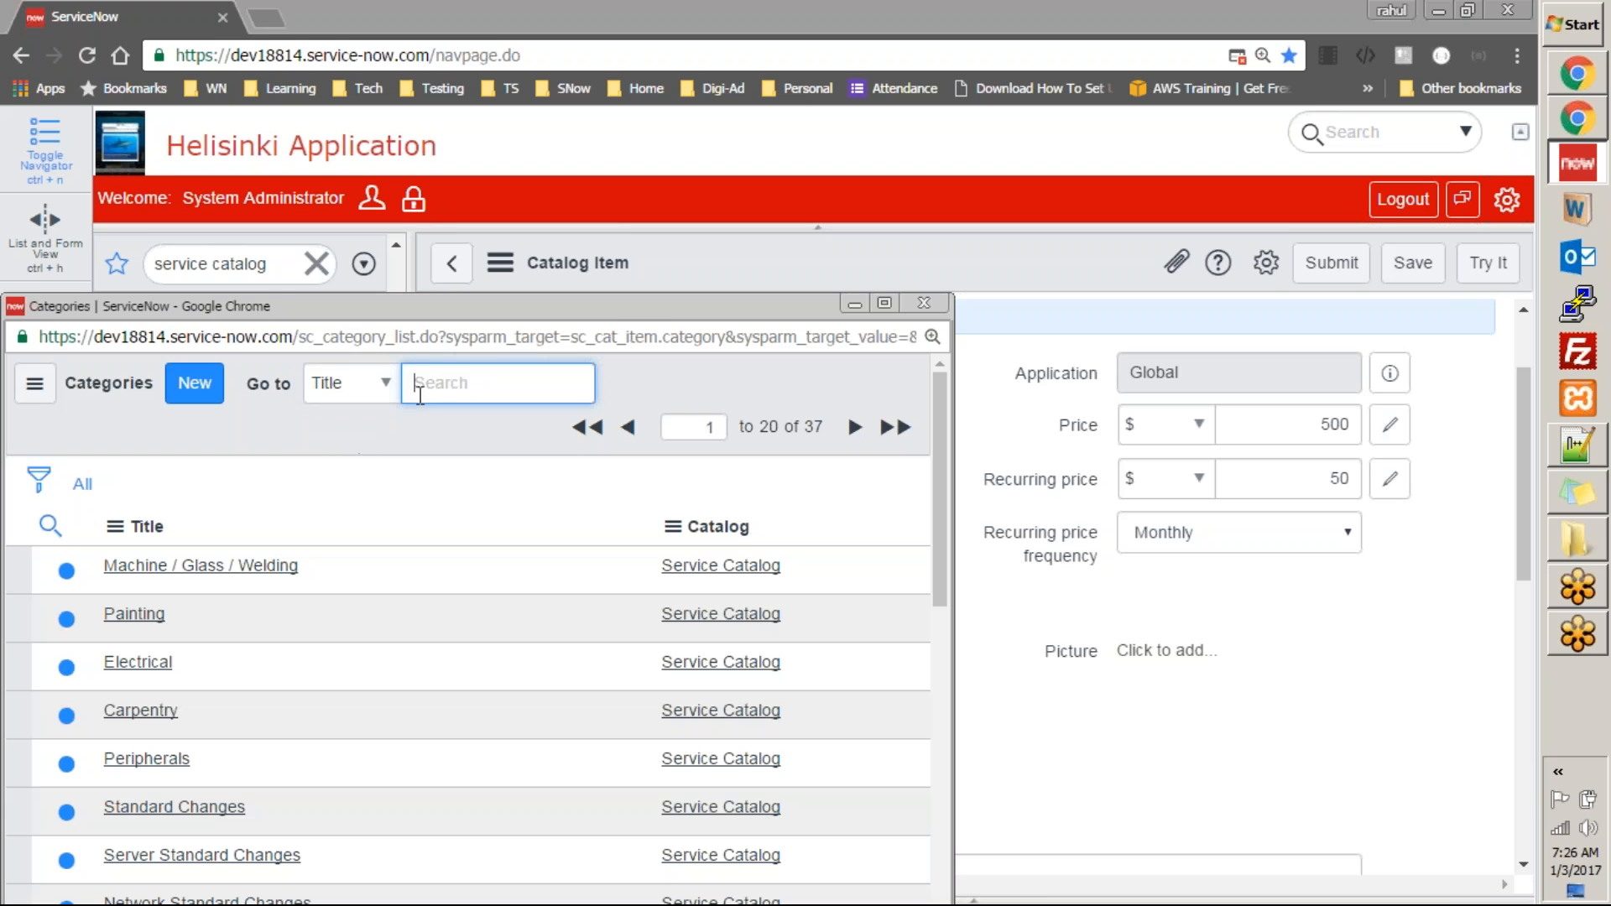
{"action": "type", "text": "mobi"}
{"action": "key", "text": "Return"}
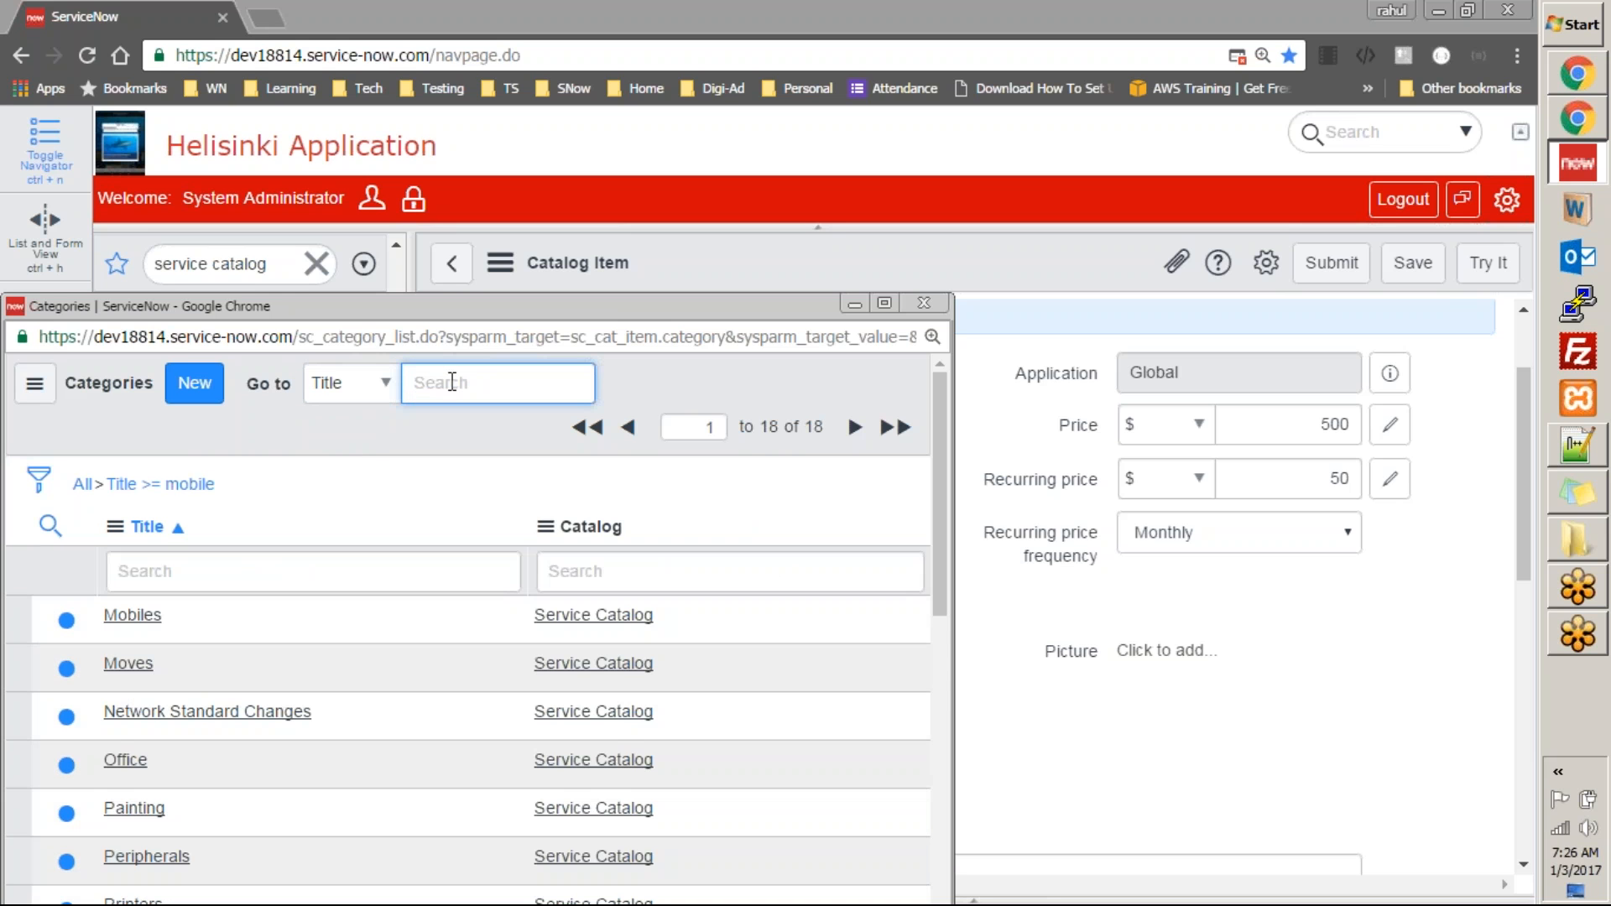
{"action": "left_click", "coordinate": [134, 615]}
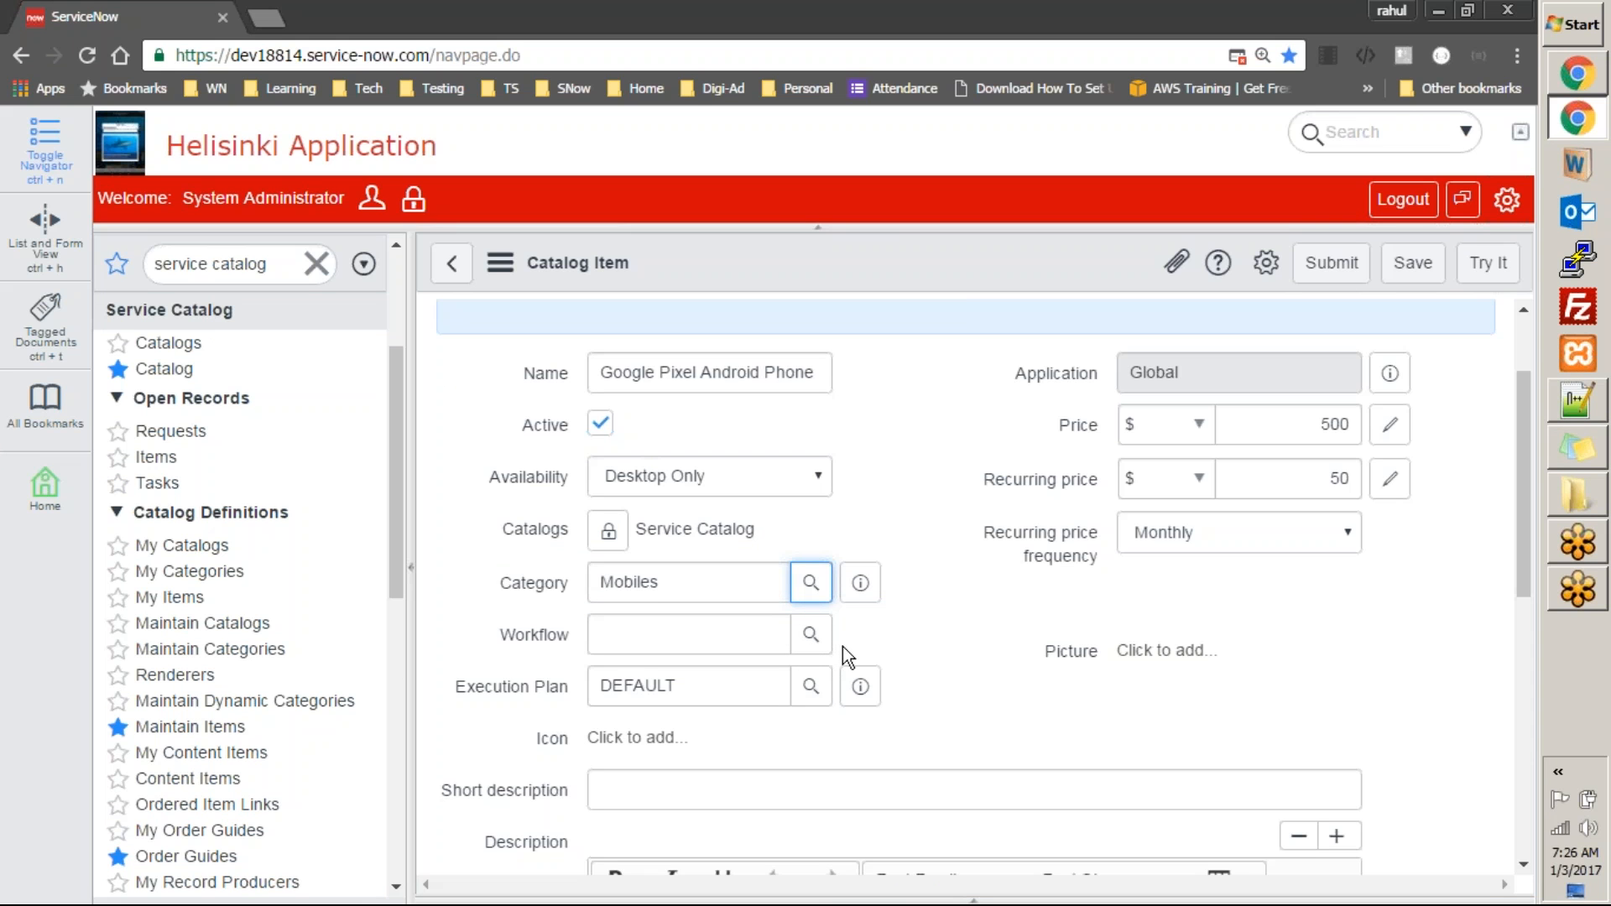
{"action": "left_click", "coordinate": [809, 633]}
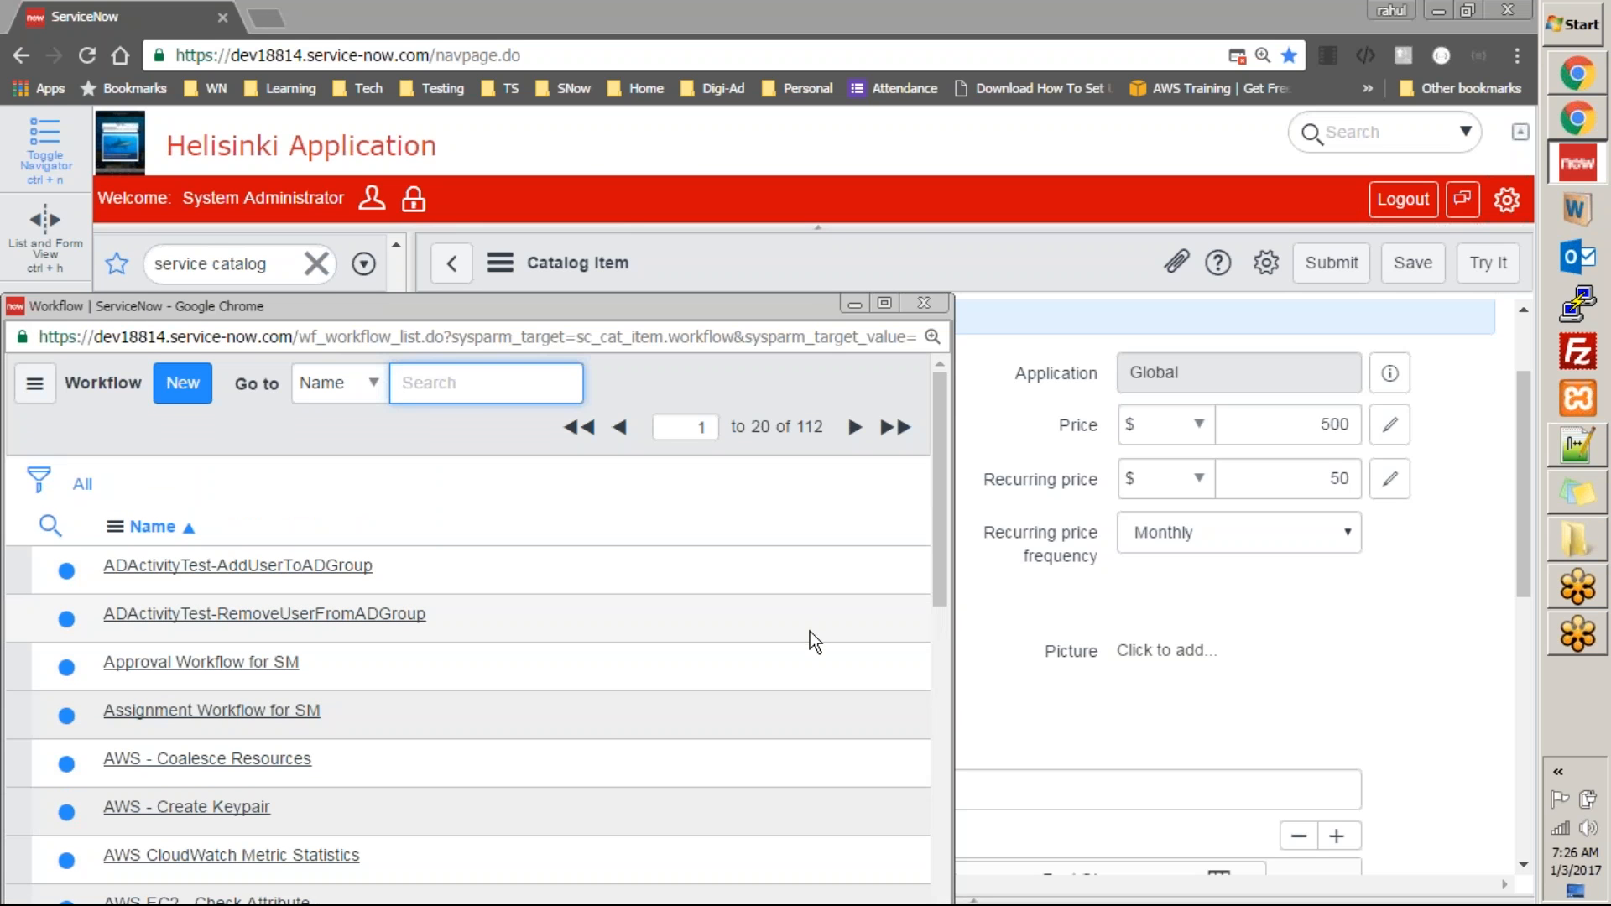
{"action": "left_click", "coordinate": [926, 303]}
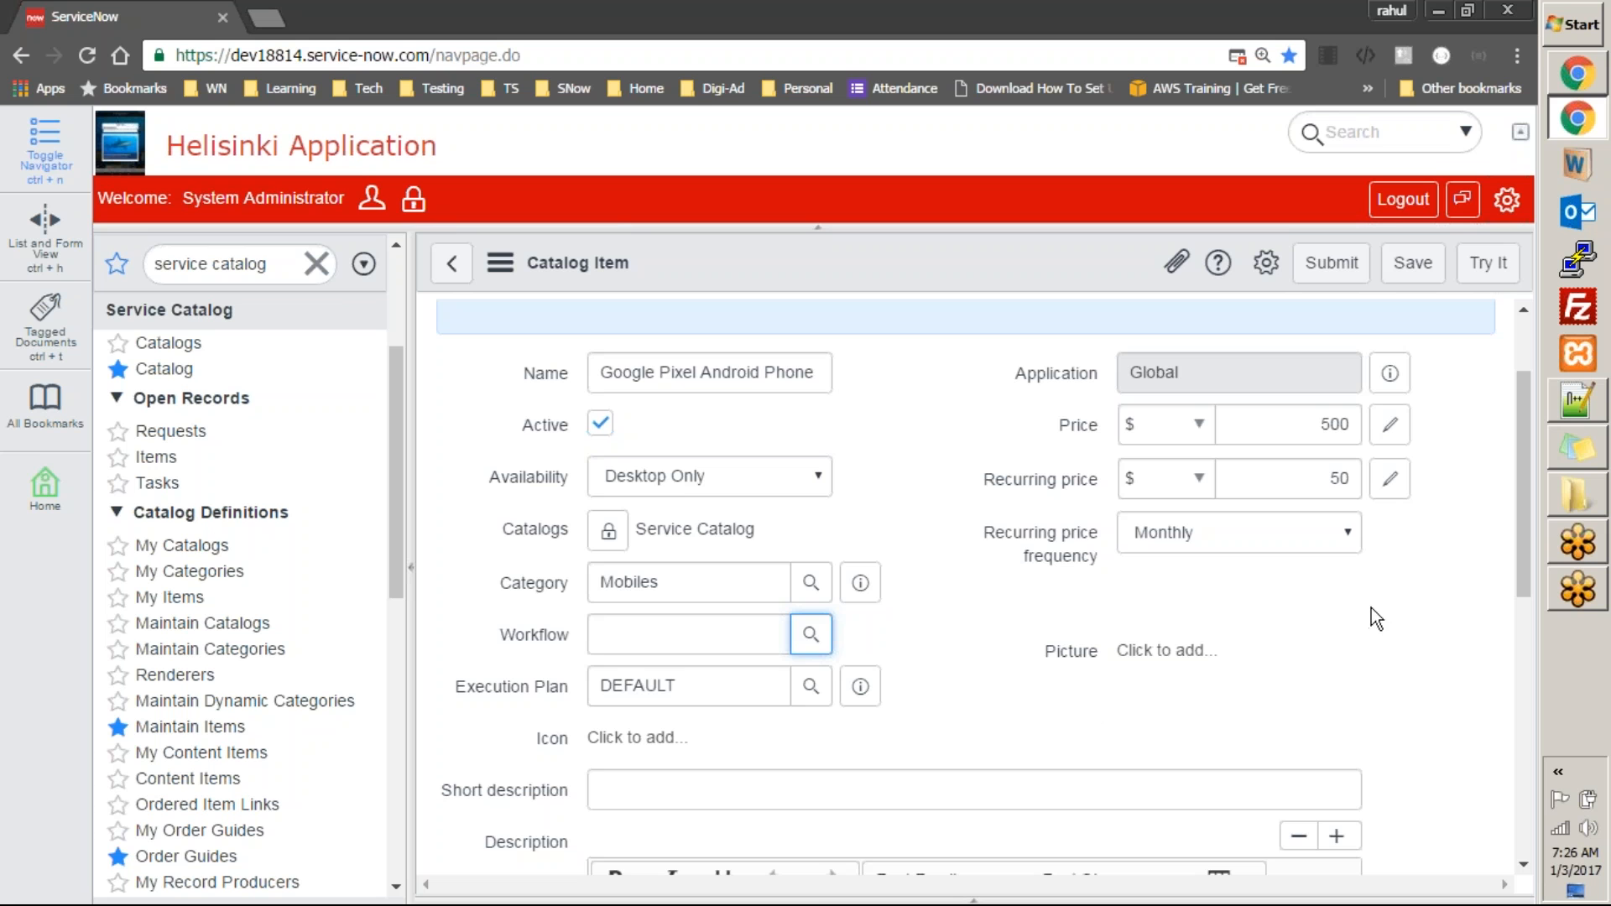
Enter the short description "New Google Pixel Android Phone containing Android N"
{"action": "scroll", "coordinate": [1531, 556], "scroll_direction": "down", "scroll_amount": 3}
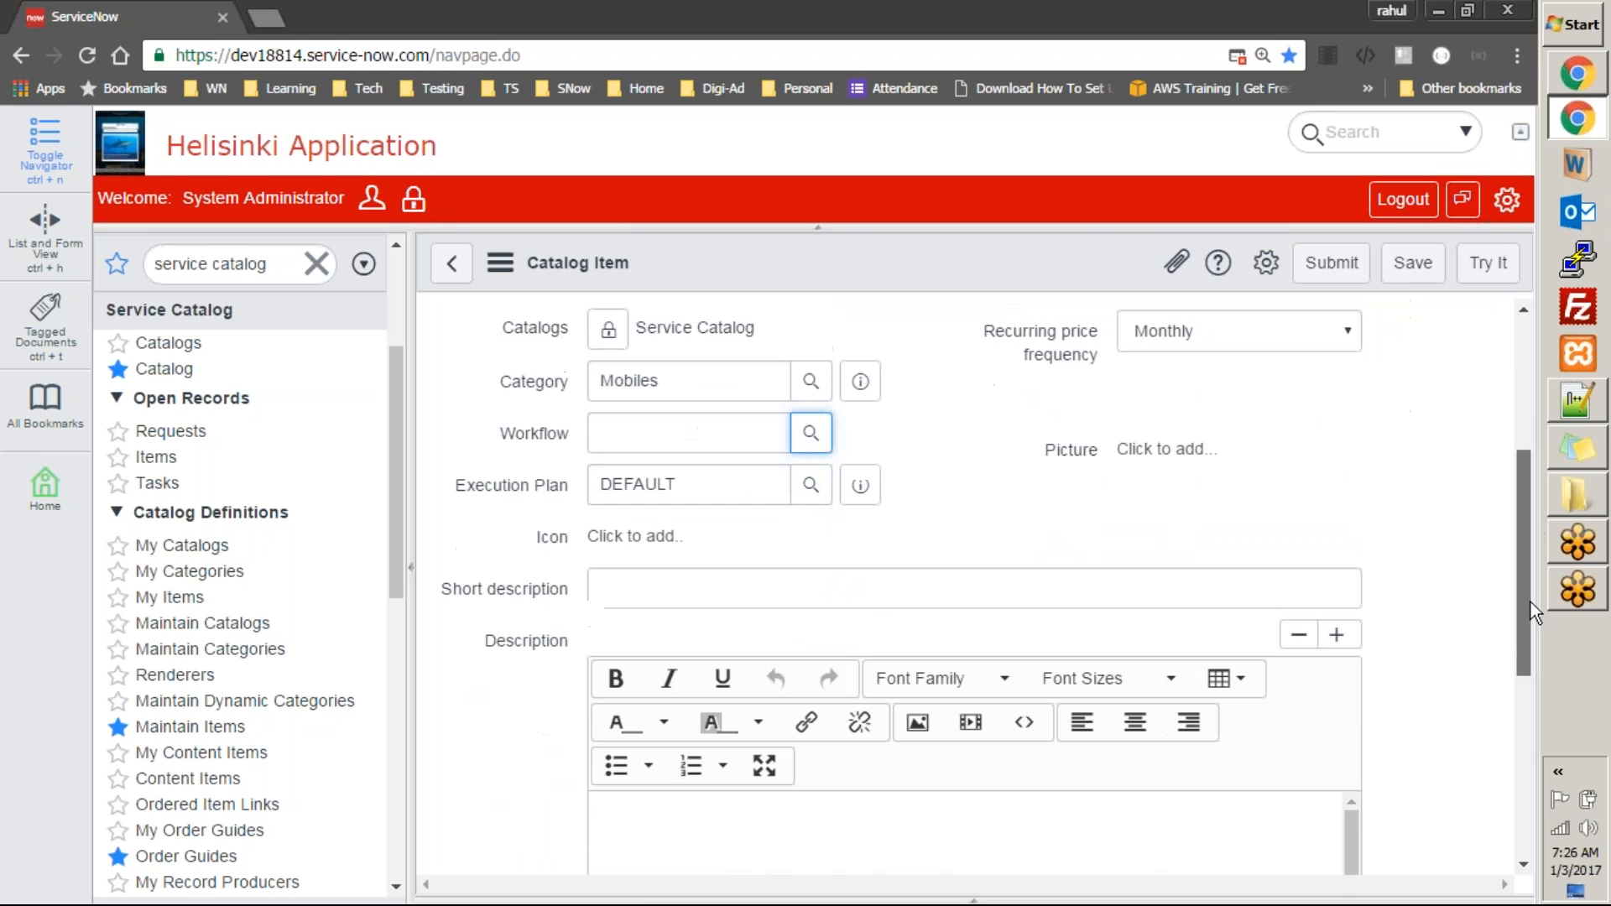
{"action": "left_click", "coordinate": [1052, 585]}
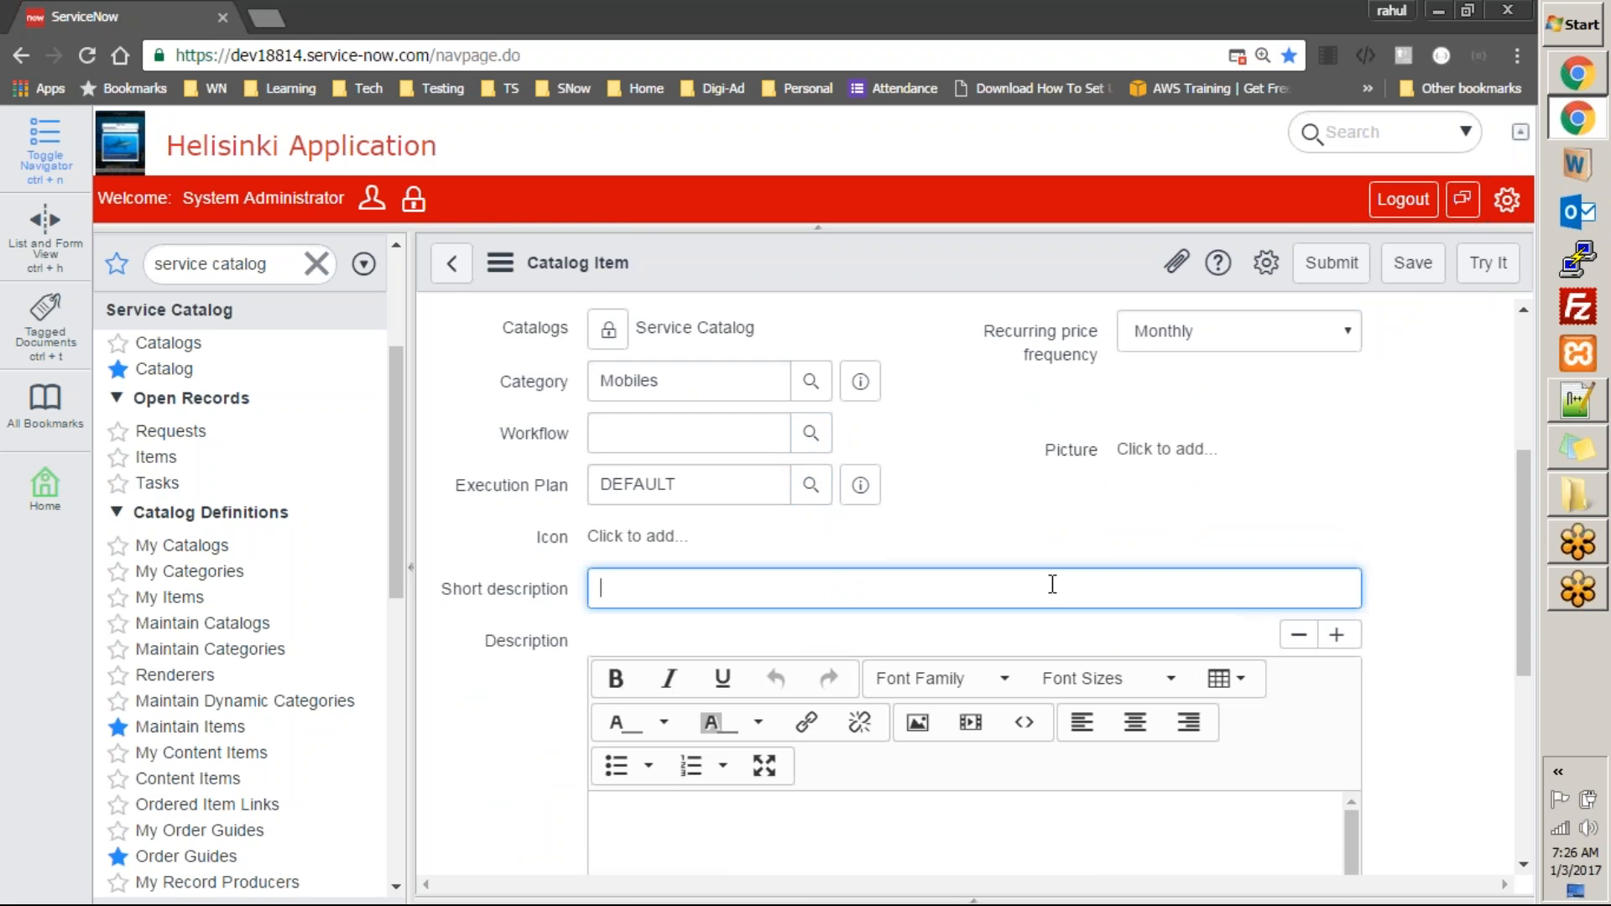
{"action": "type", "text": "Google Pixel Android Phone"}
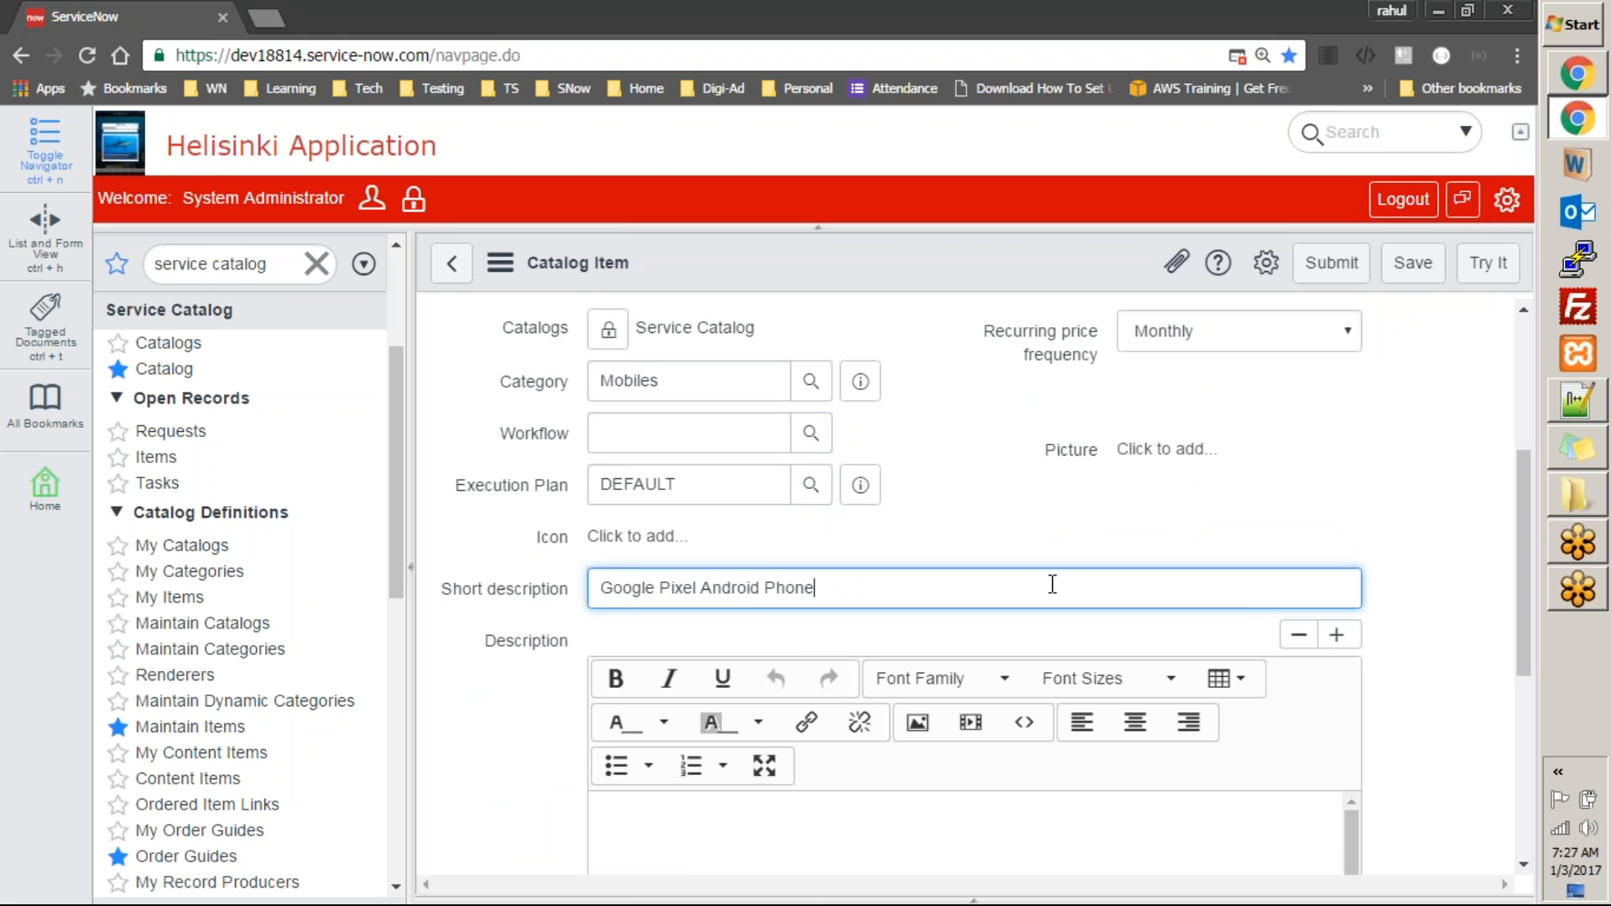
{"action": "key", "text": "Home"}
{"action": "type", "text": "New "}
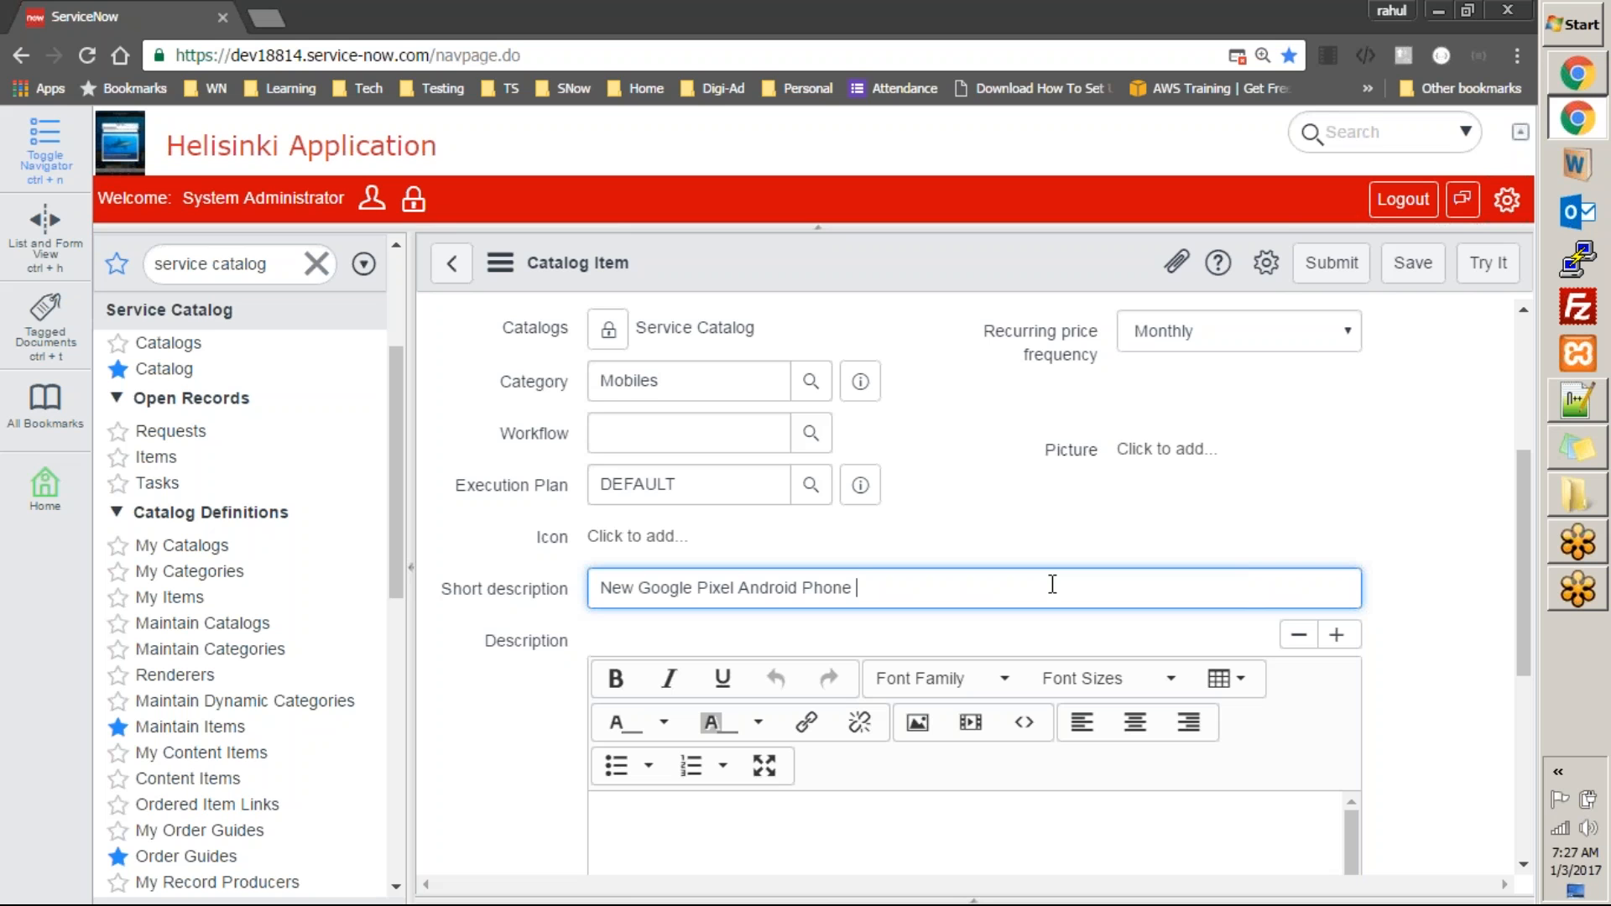
{"action": "type", "text": " containing Android N"}
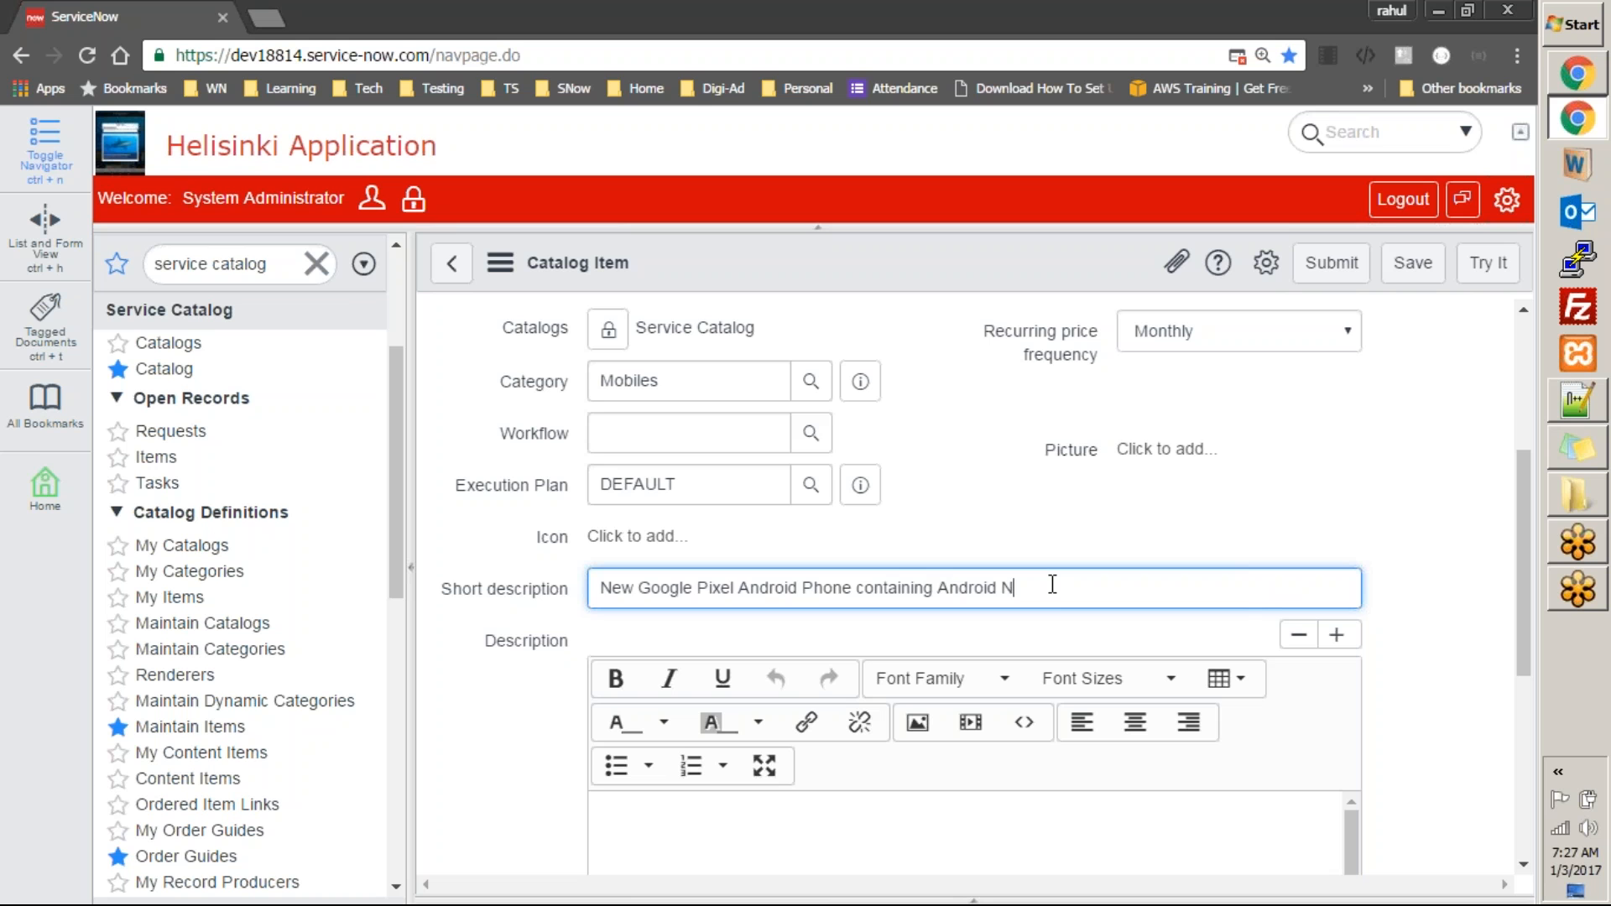
Reuse the short description to fill the Description with "Detailed description for - New Google Pixel Android Phone containing Android N"
{"action": "key", "text": "ctrl+a"}
{"action": "key", "text": "ctrl+c"}
{"action": "key", "text": "Tab"}
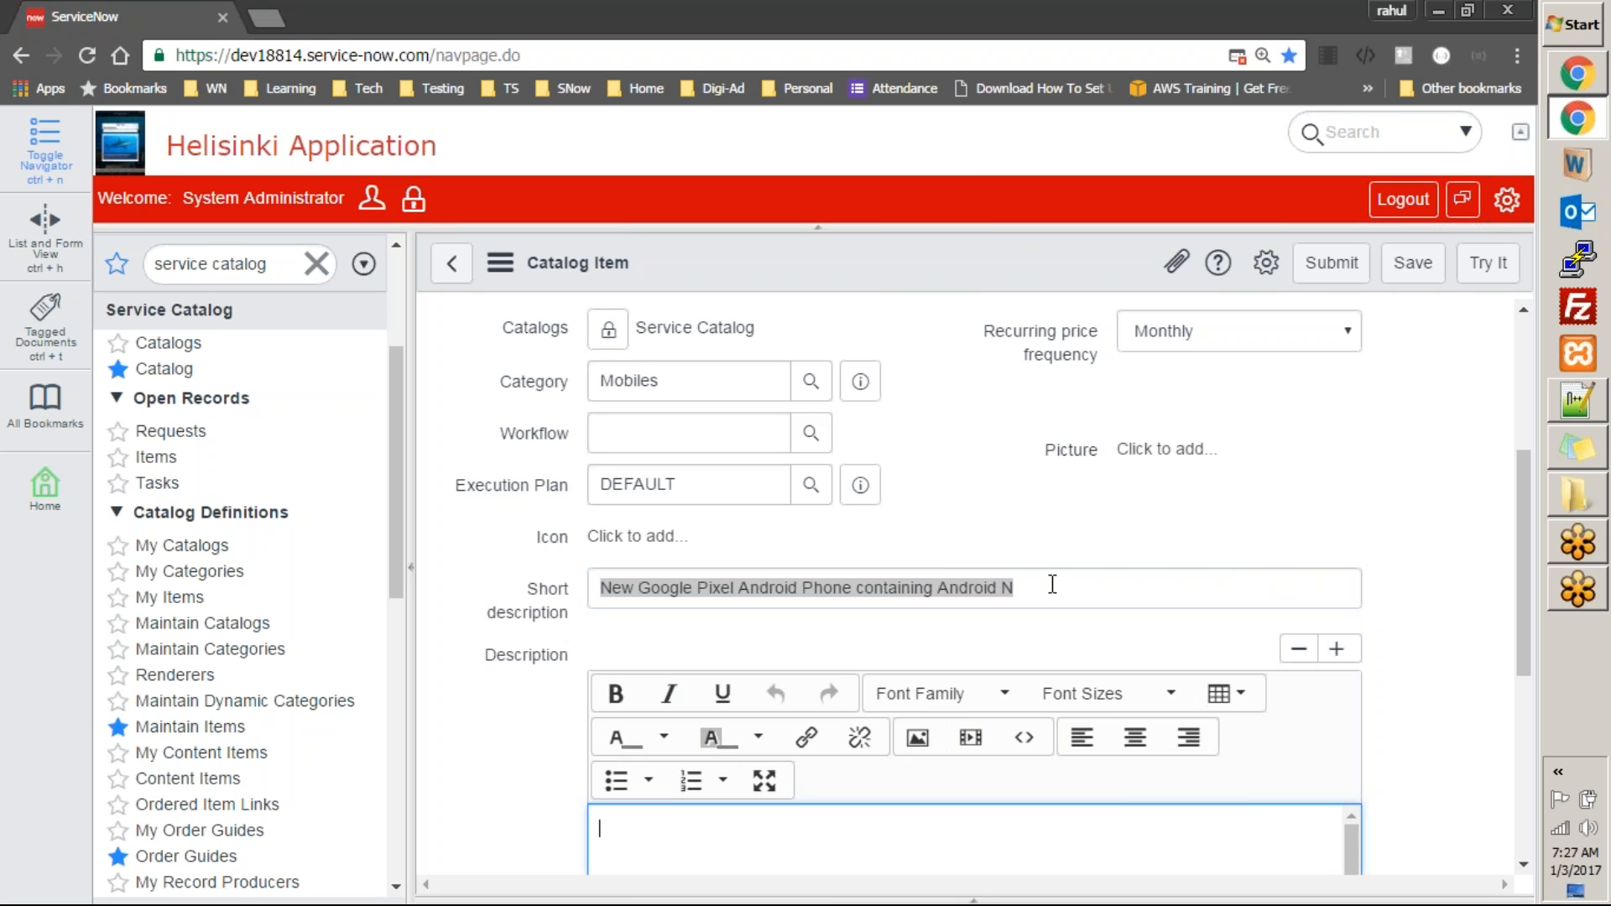
{"action": "key", "text": "ctrl+v"}
{"action": "type", "text": "Detailed description for -"}
Review the Availability options and the Mobile picture type options of the item, keeping the current choices
{"action": "left_click_drag", "start_coordinate": [1528, 526], "coordinate": [1479, 454]}
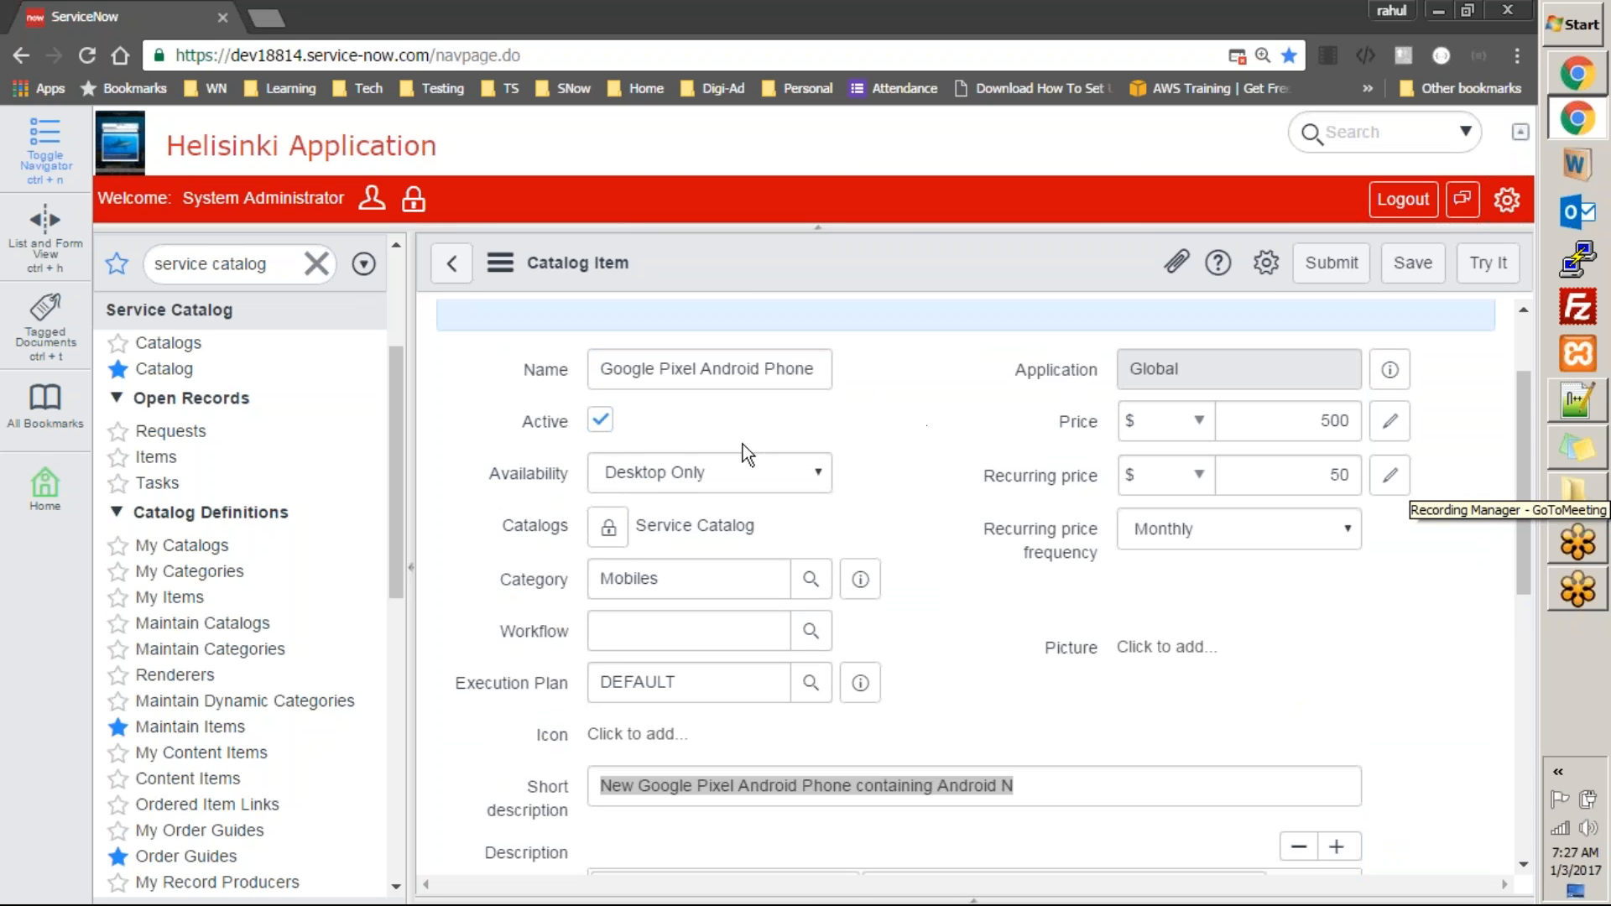
{"action": "left_click", "coordinate": [724, 477]}
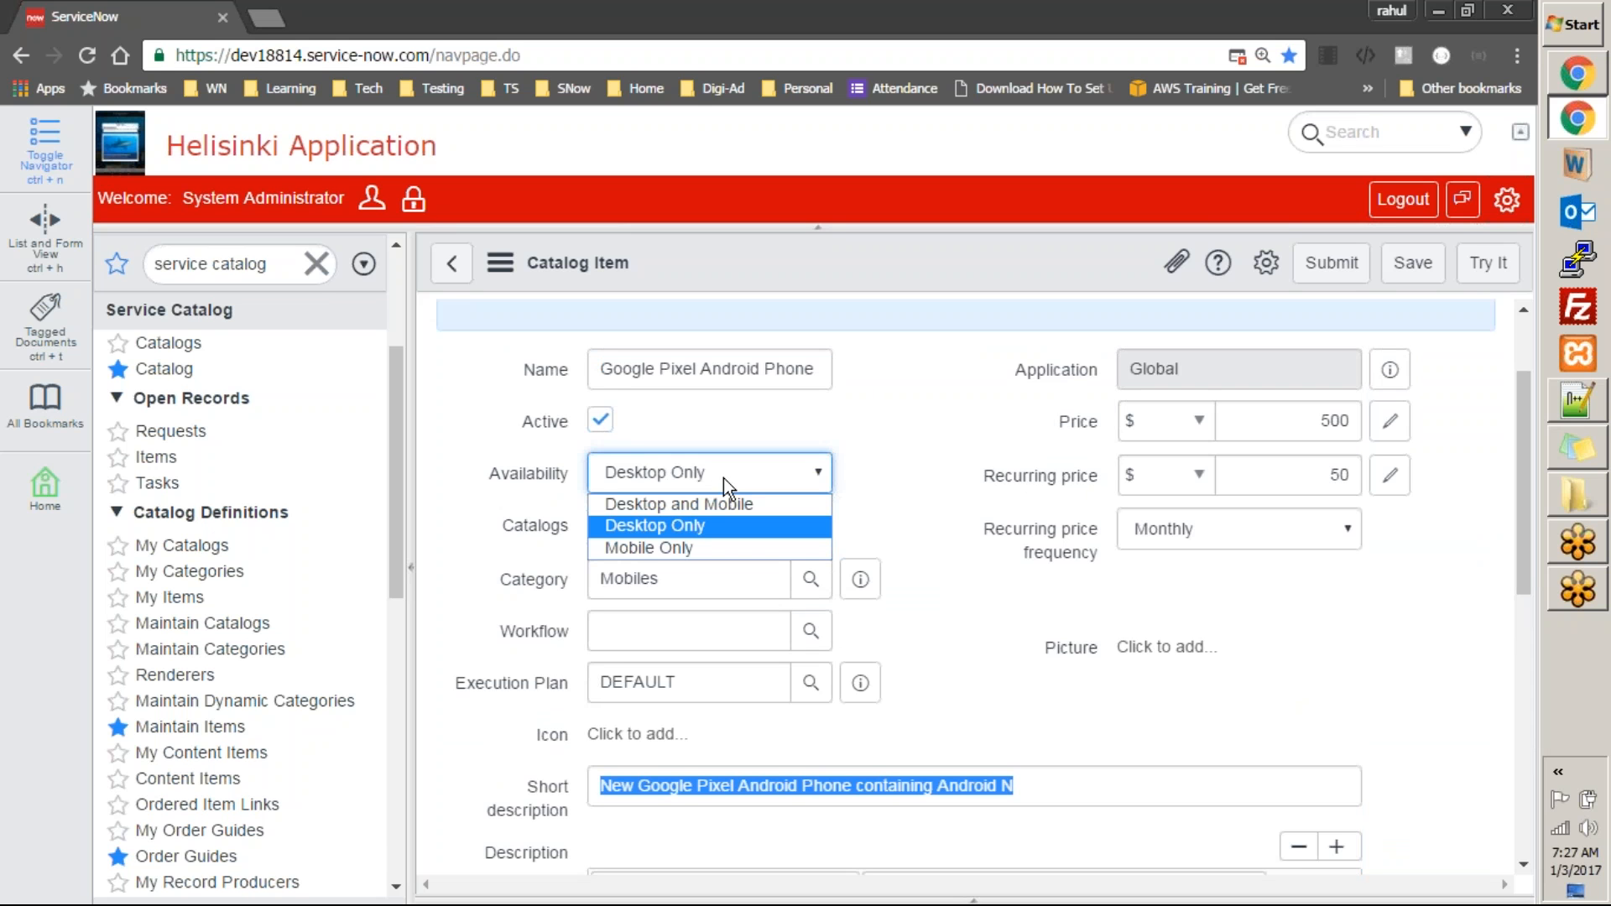
{"action": "left_click", "coordinate": [849, 476]}
{"action": "left_click_drag", "start_coordinate": [1523, 477], "coordinate": [1564, 748]}
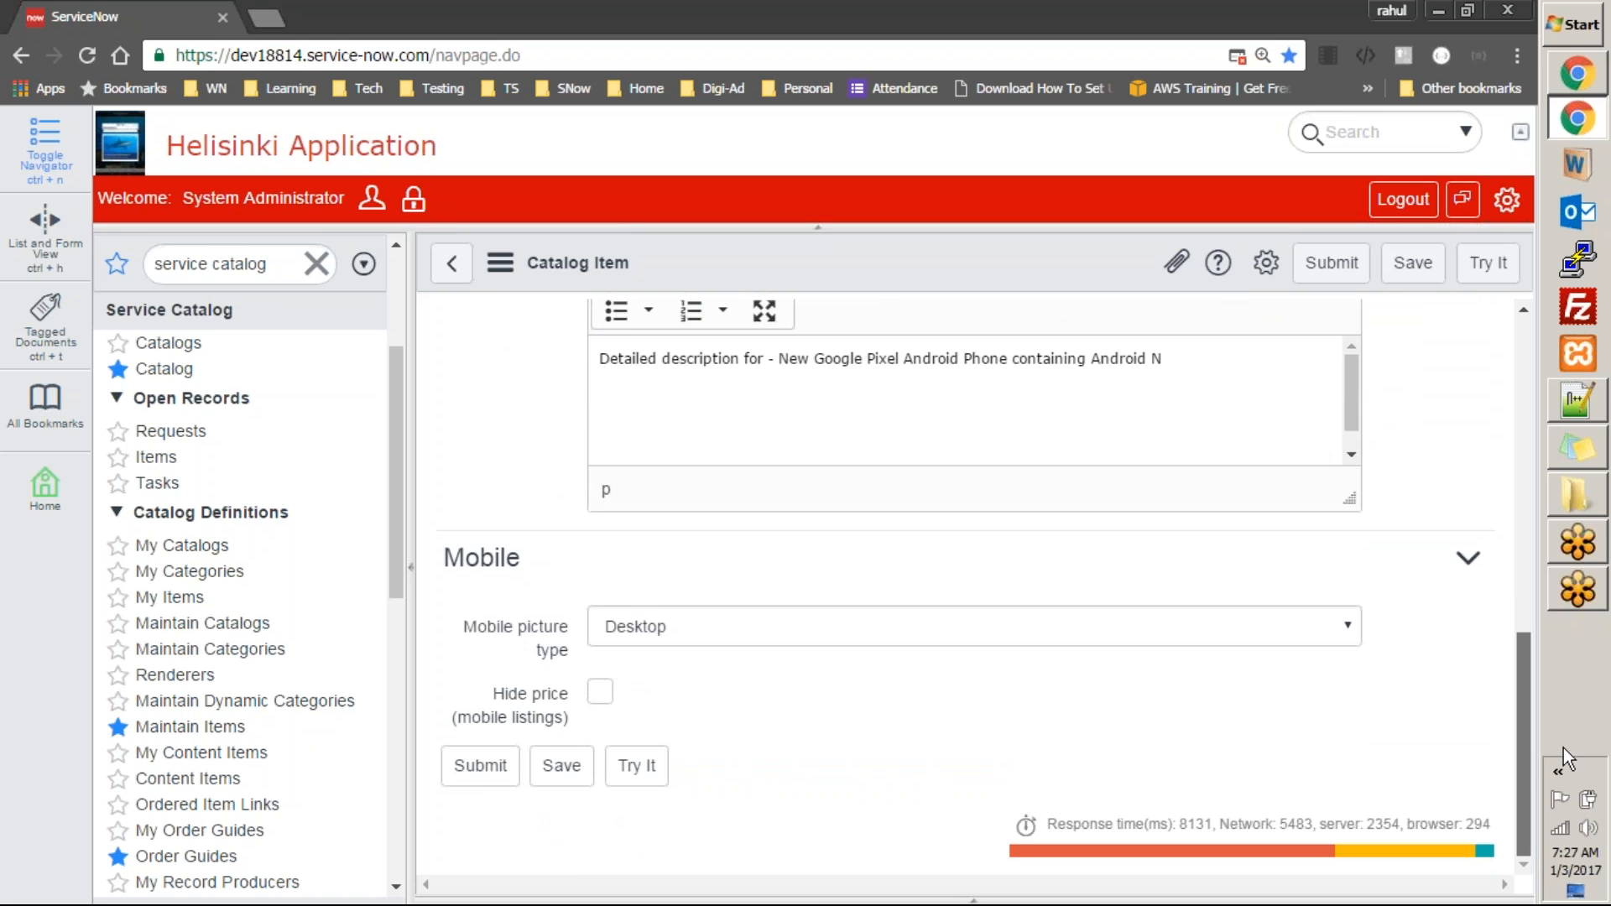
{"action": "left_click", "coordinate": [735, 626]}
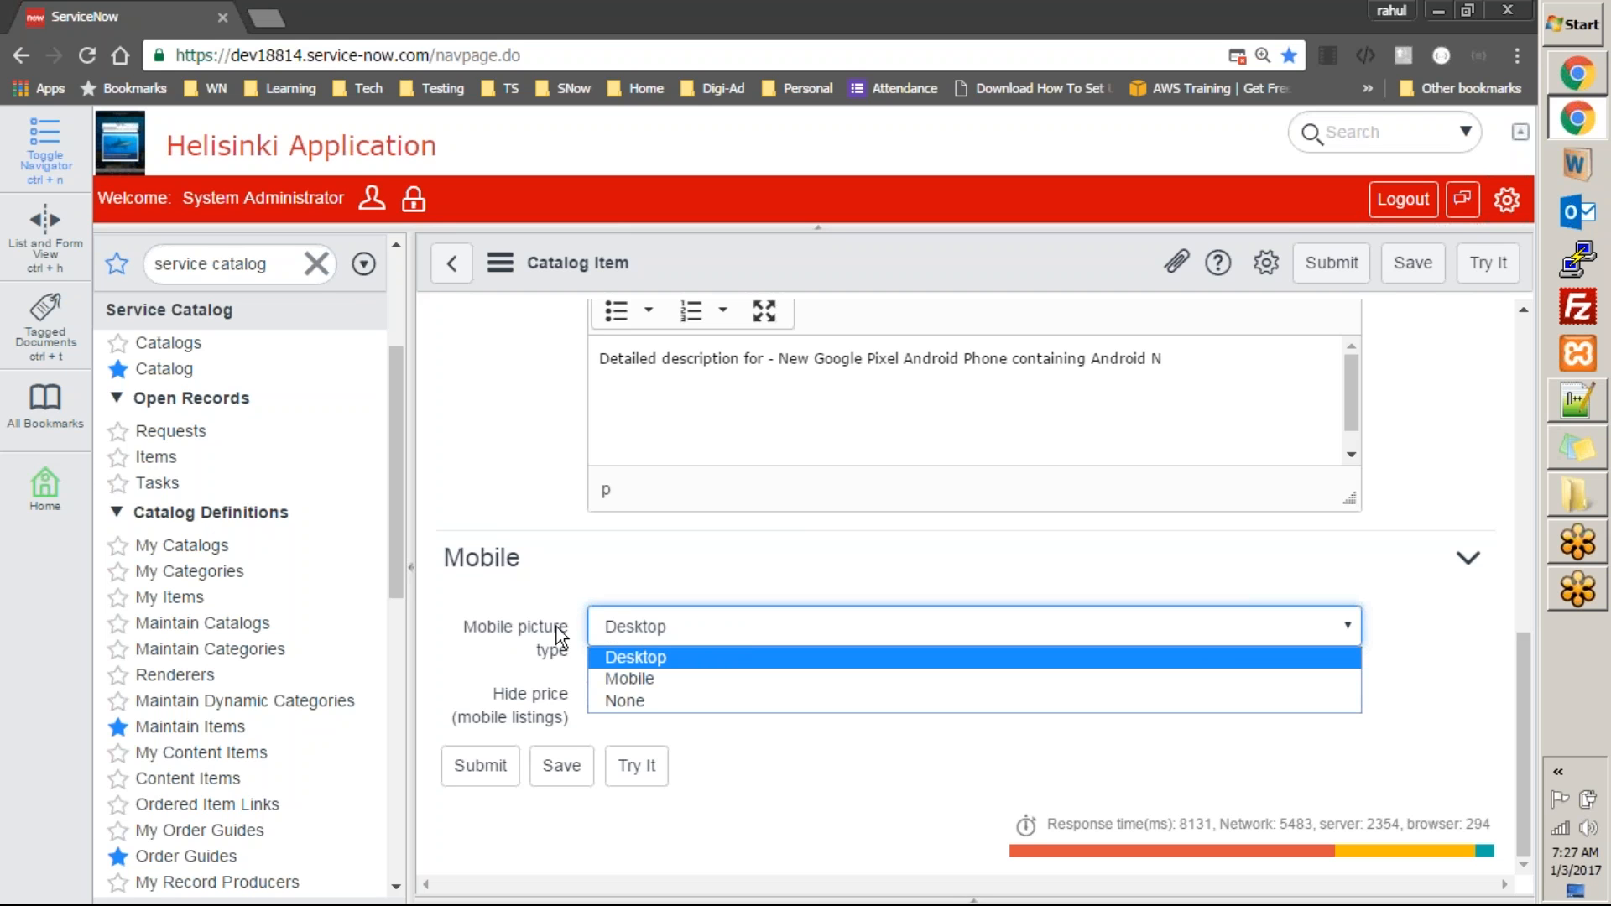
{"action": "left_click", "coordinate": [508, 643]}
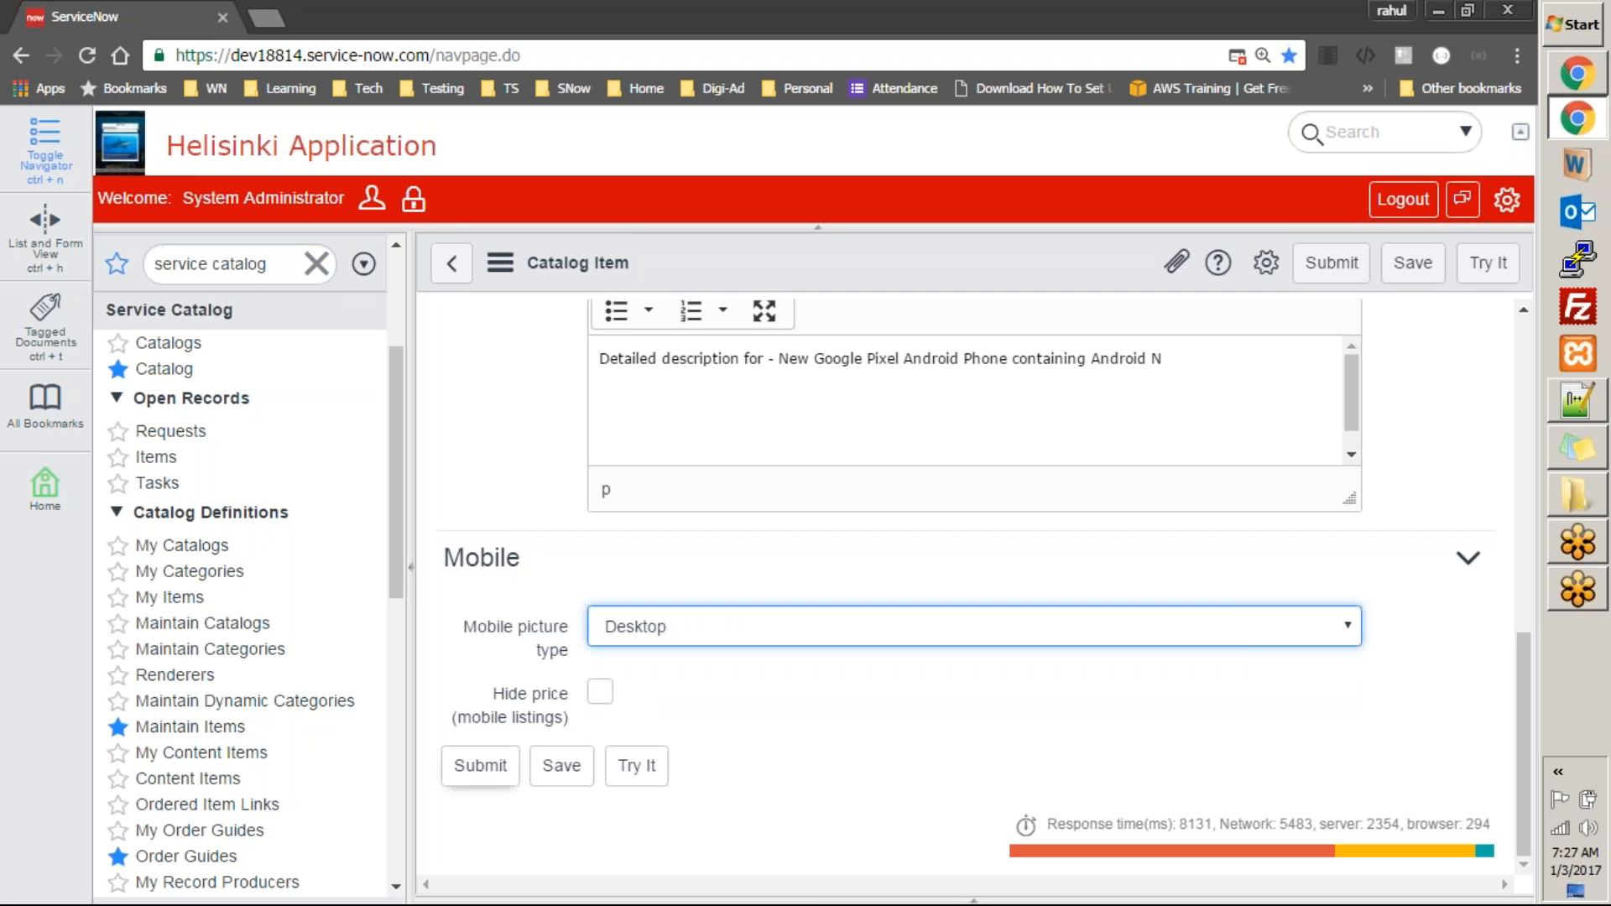
Submit the catalog item and find it in the Maintain Items list by searching Name for *pixel
{"action": "left_click", "coordinate": [480, 766]}
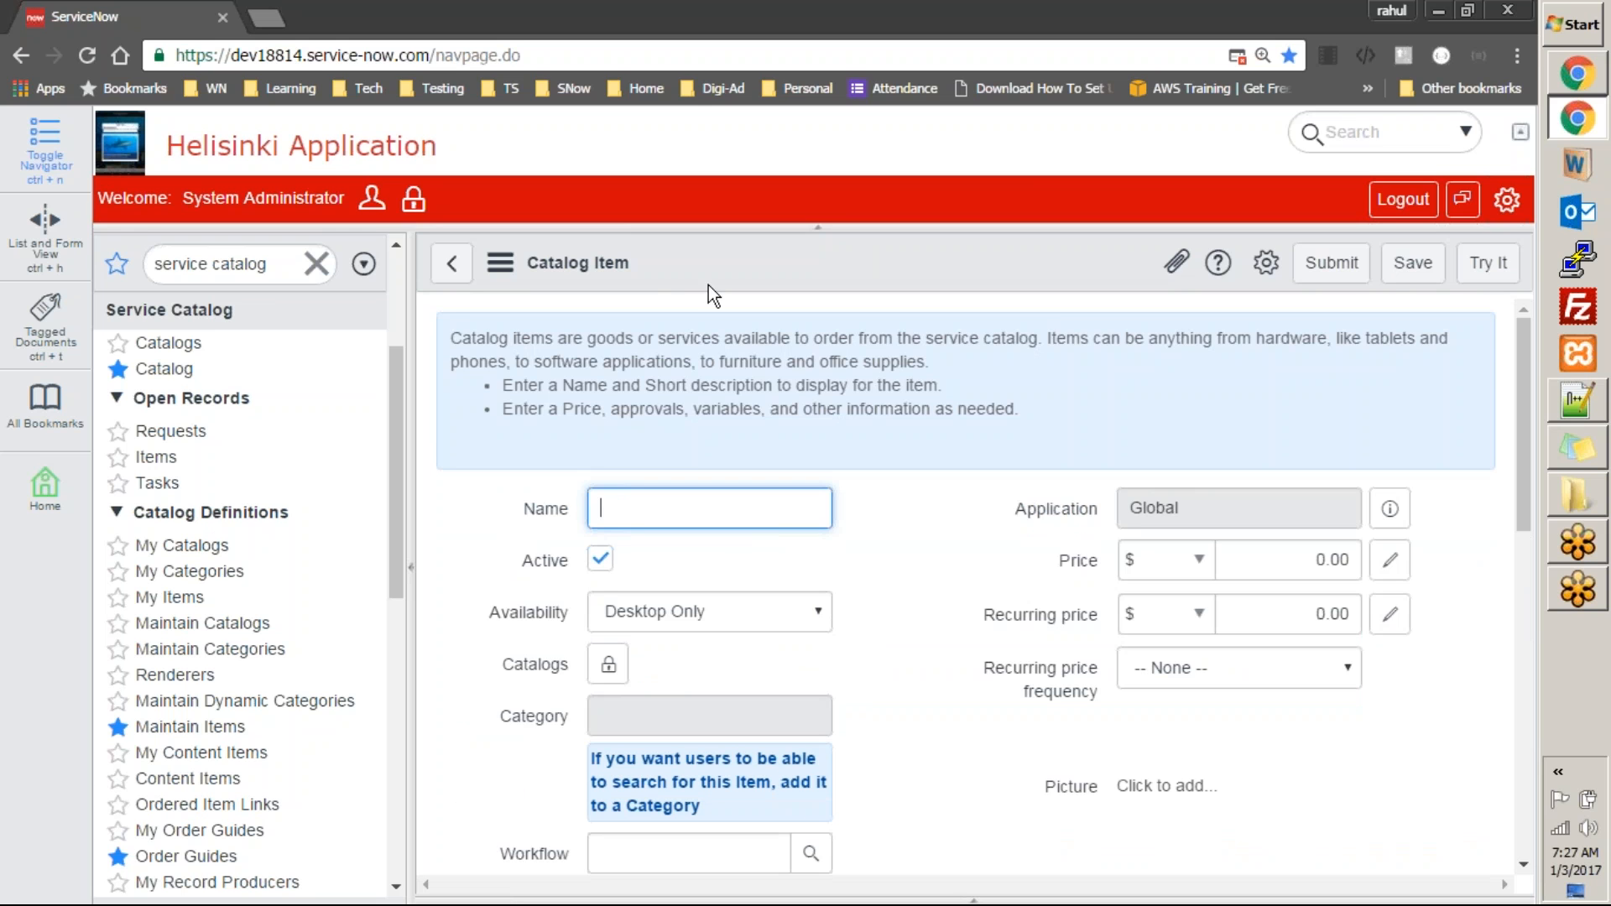
{"action": "left_click", "coordinate": [197, 727]}
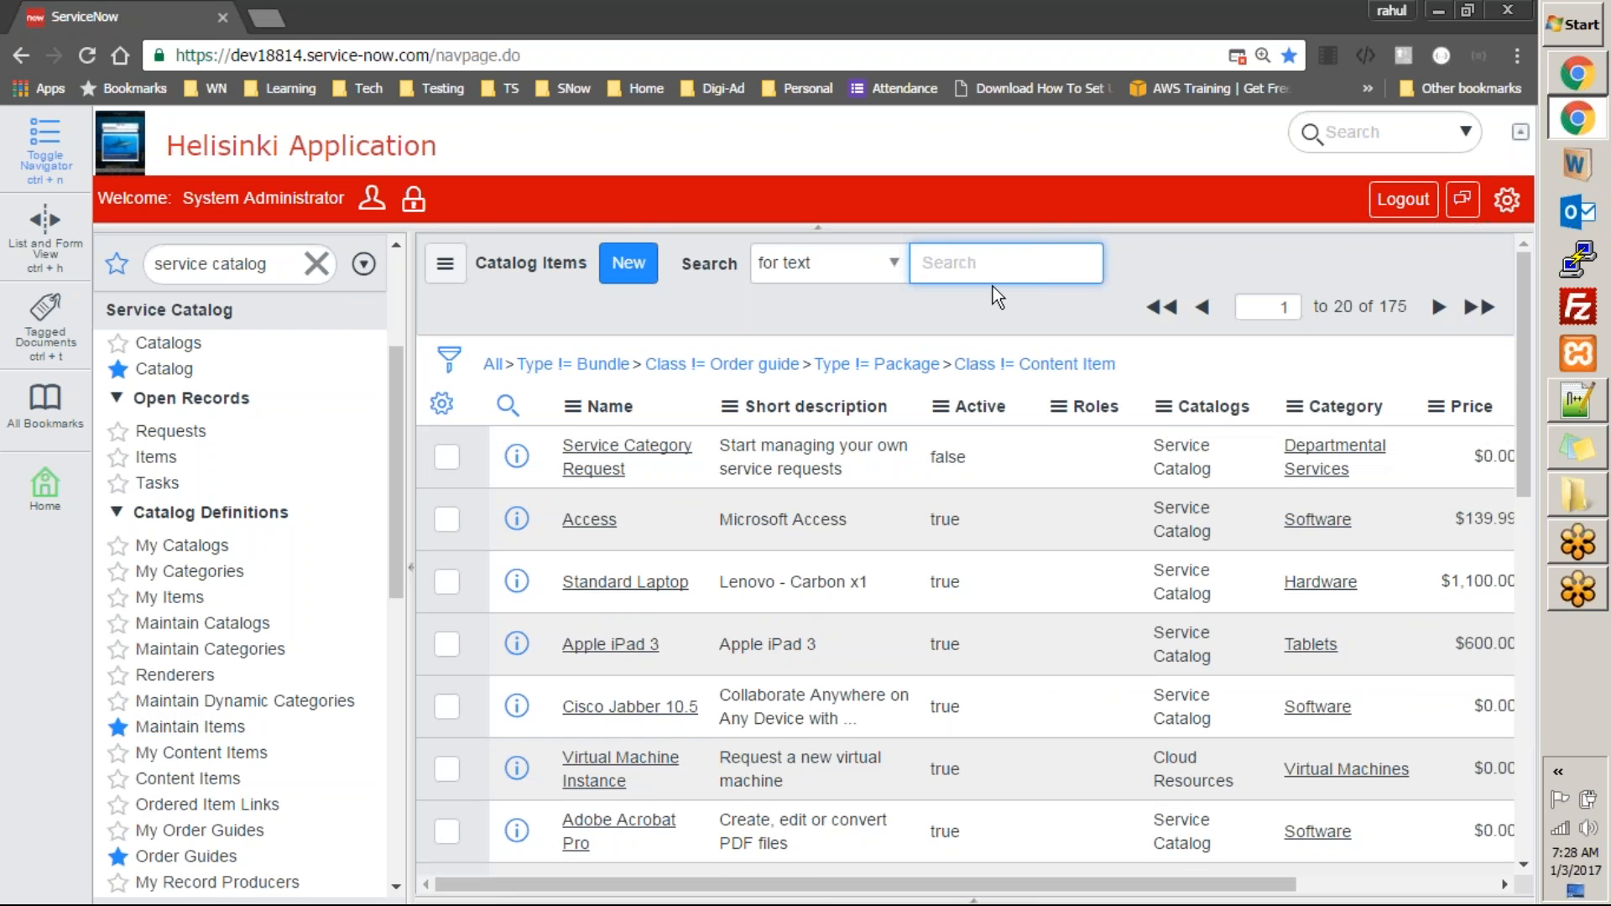
{"action": "left_click", "coordinate": [856, 265]}
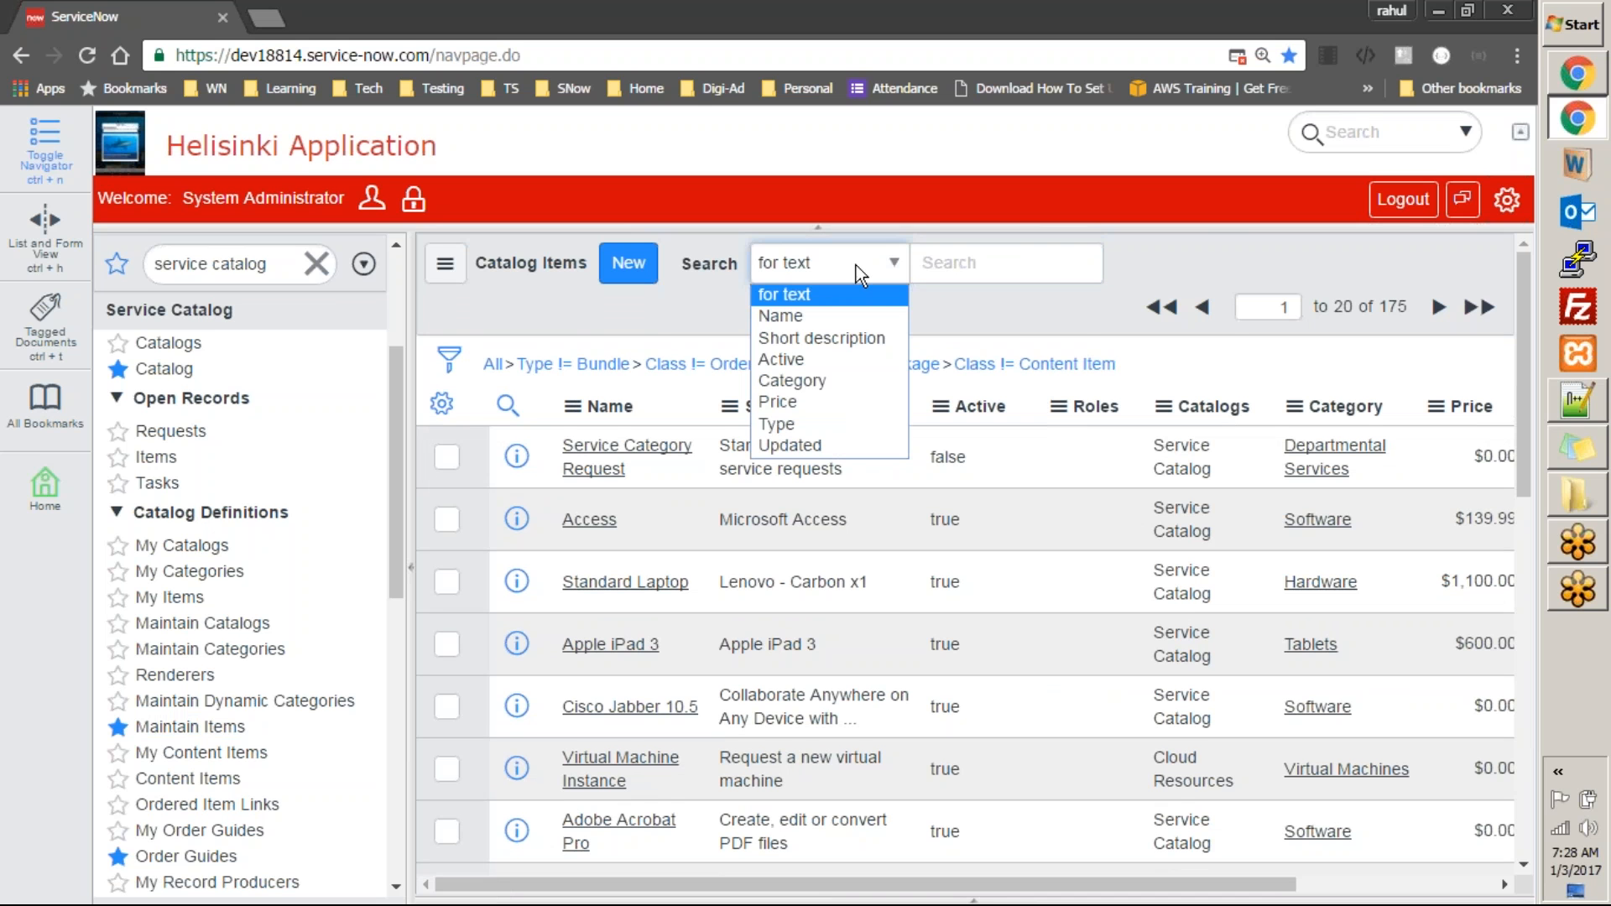
{"action": "left_click", "coordinate": [823, 316]}
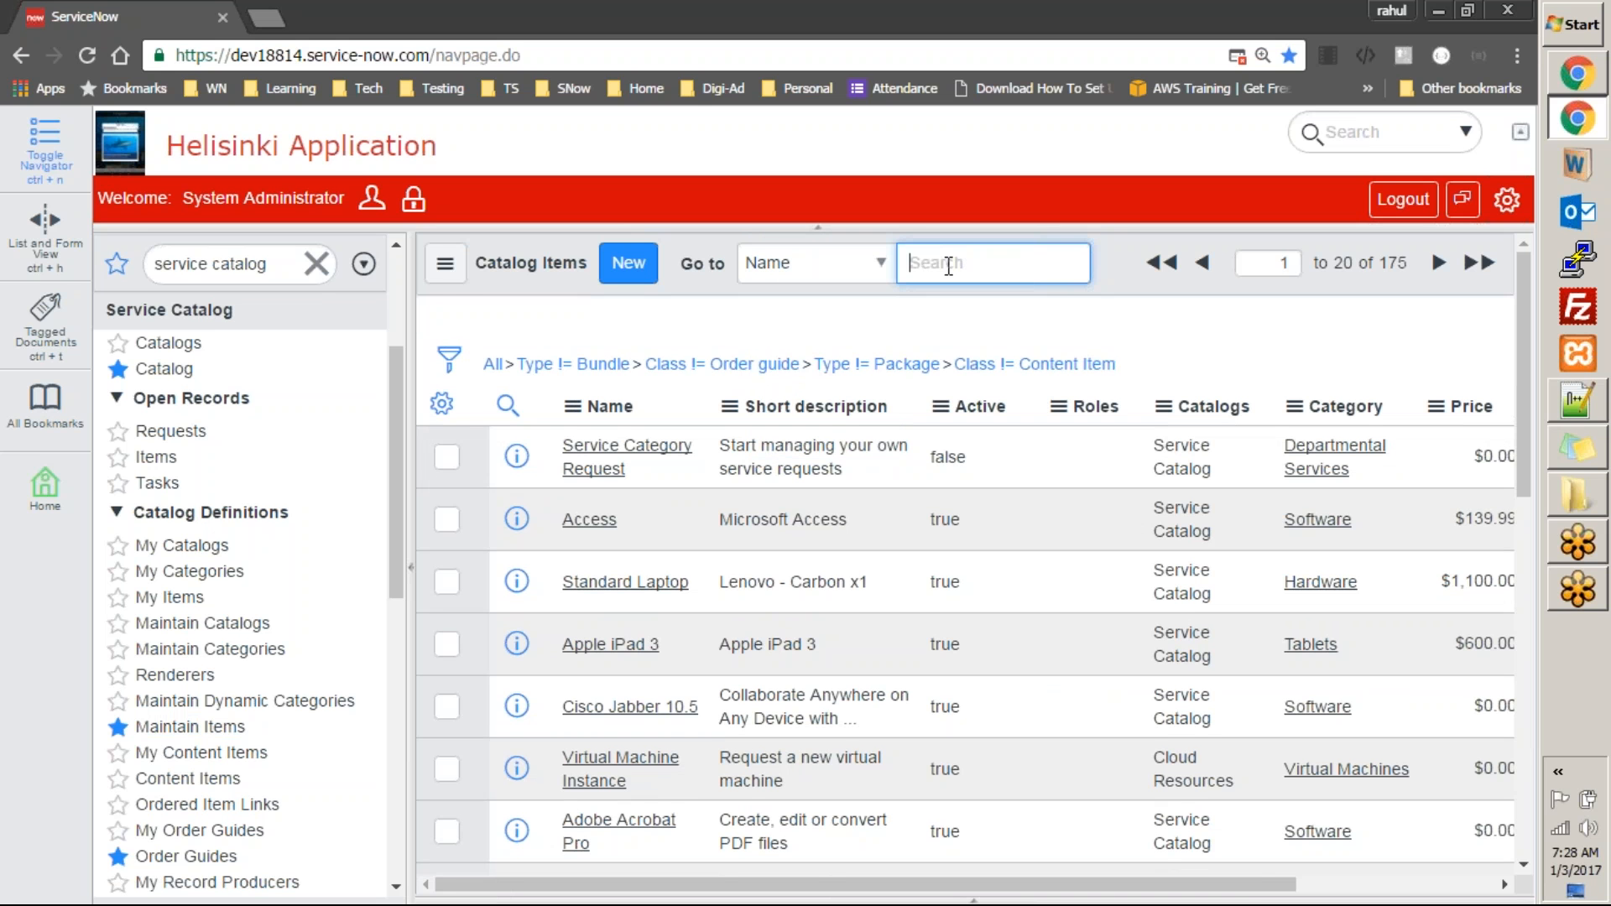
{"action": "type", "text": "%%print"}
{"action": "key", "text": "Return"}
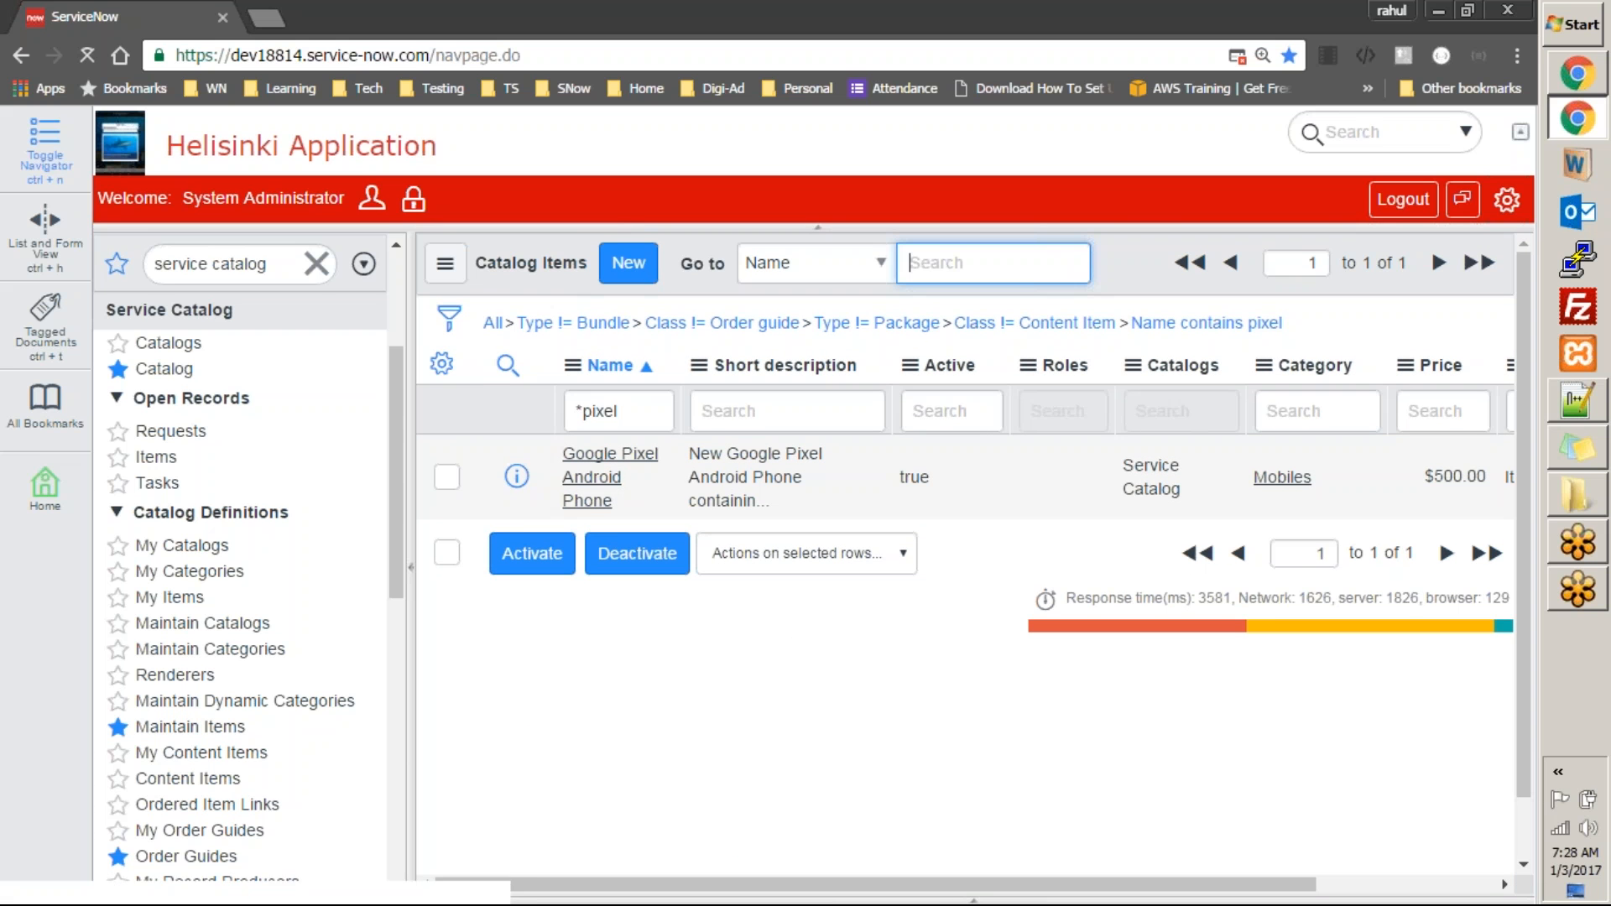
Return to the instance's home page
{"action": "left_click", "coordinate": [131, 137]}
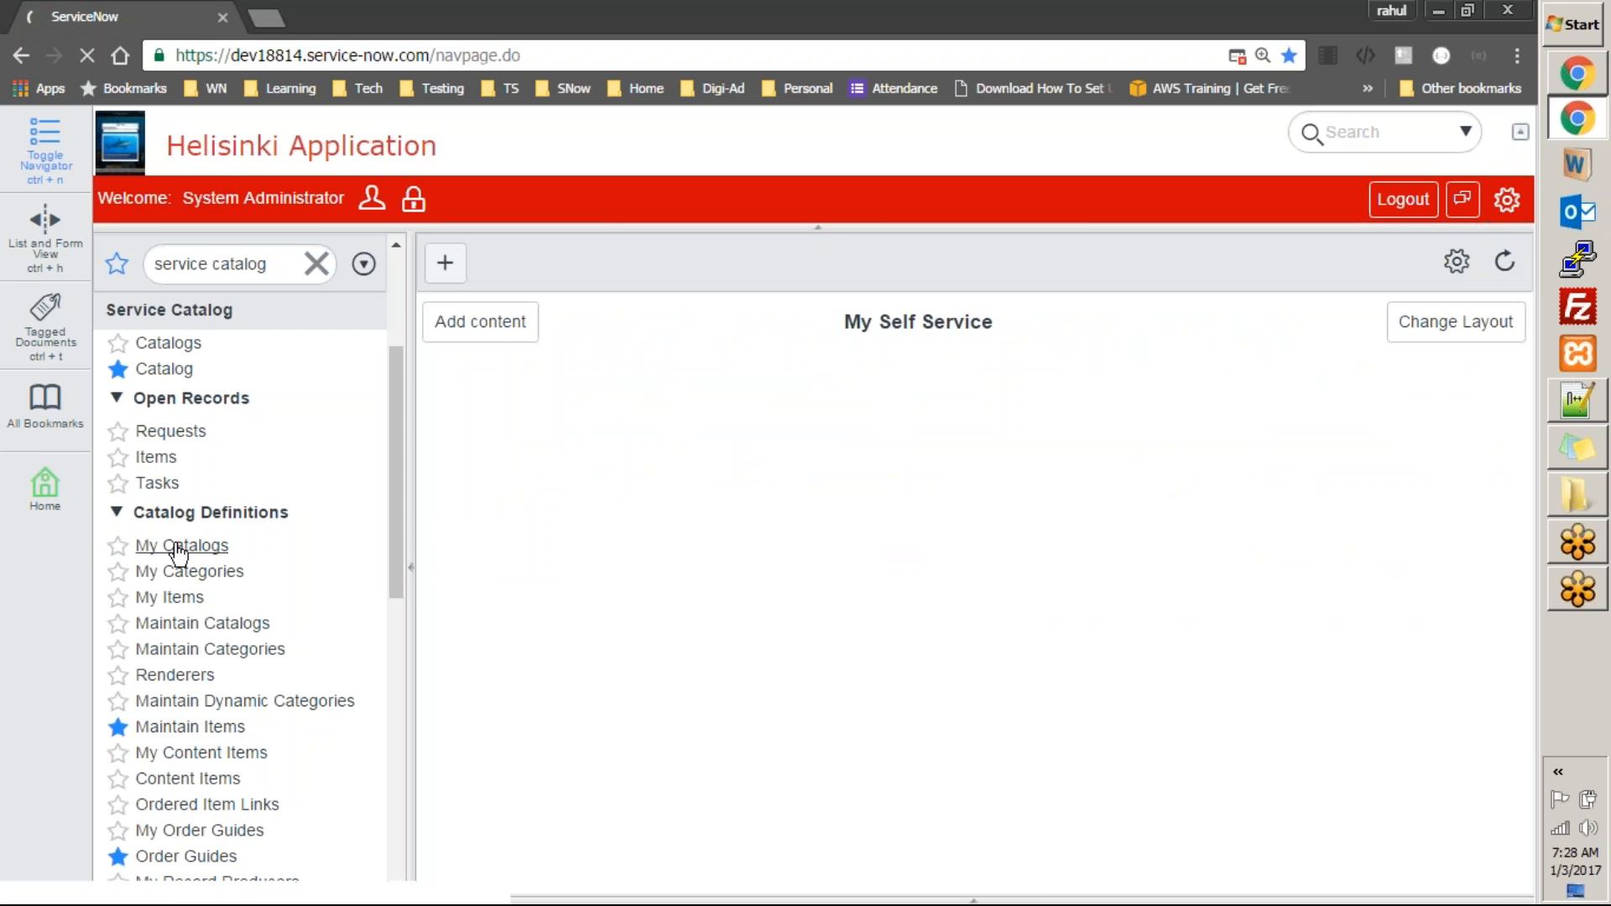
Find Google Pixel Android Phone in the catalog's Mobiles category, preview its description and open its order page
{"action": "left_click", "coordinate": [169, 369]}
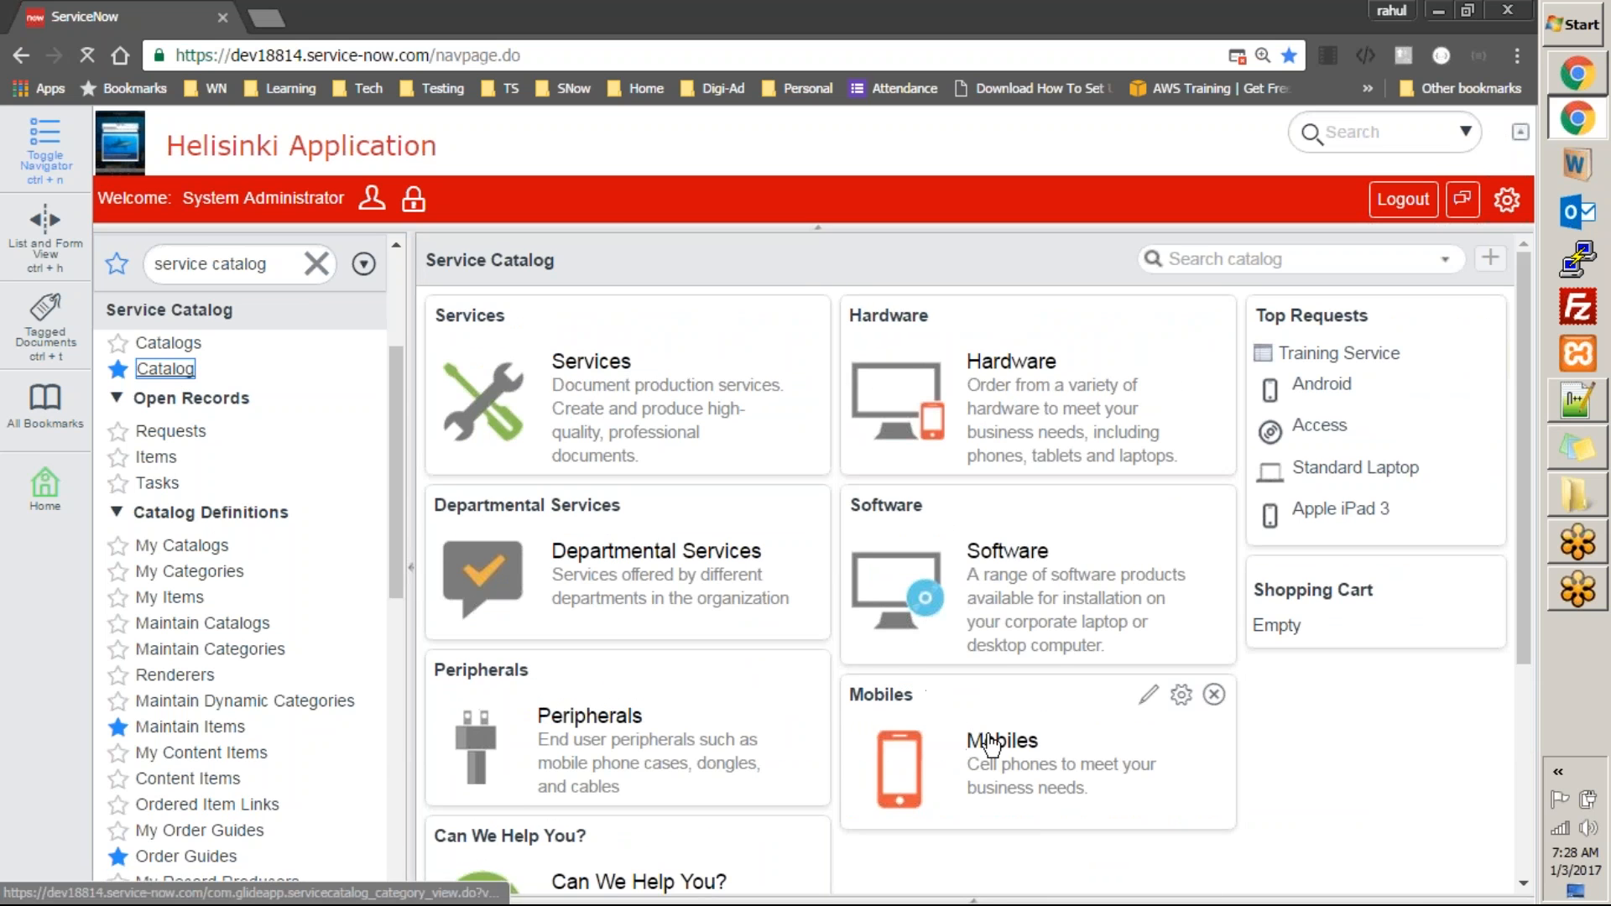
{"action": "left_click", "coordinate": [993, 747]}
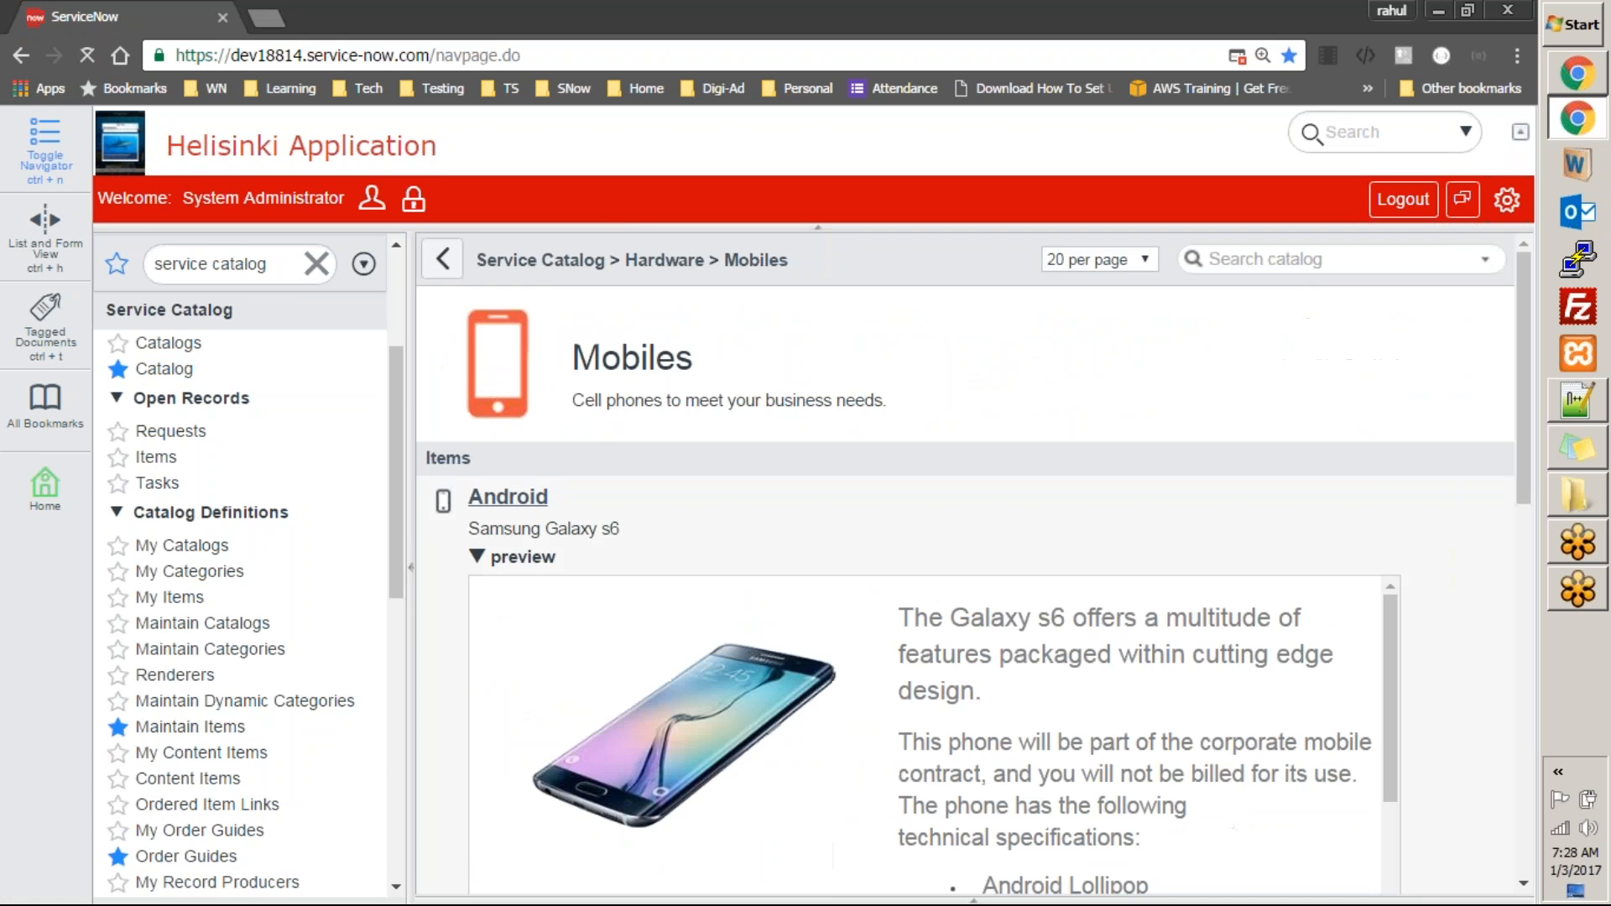
{"action": "left_click_drag", "start_coordinate": [1524, 384], "coordinate": [1537, 669]}
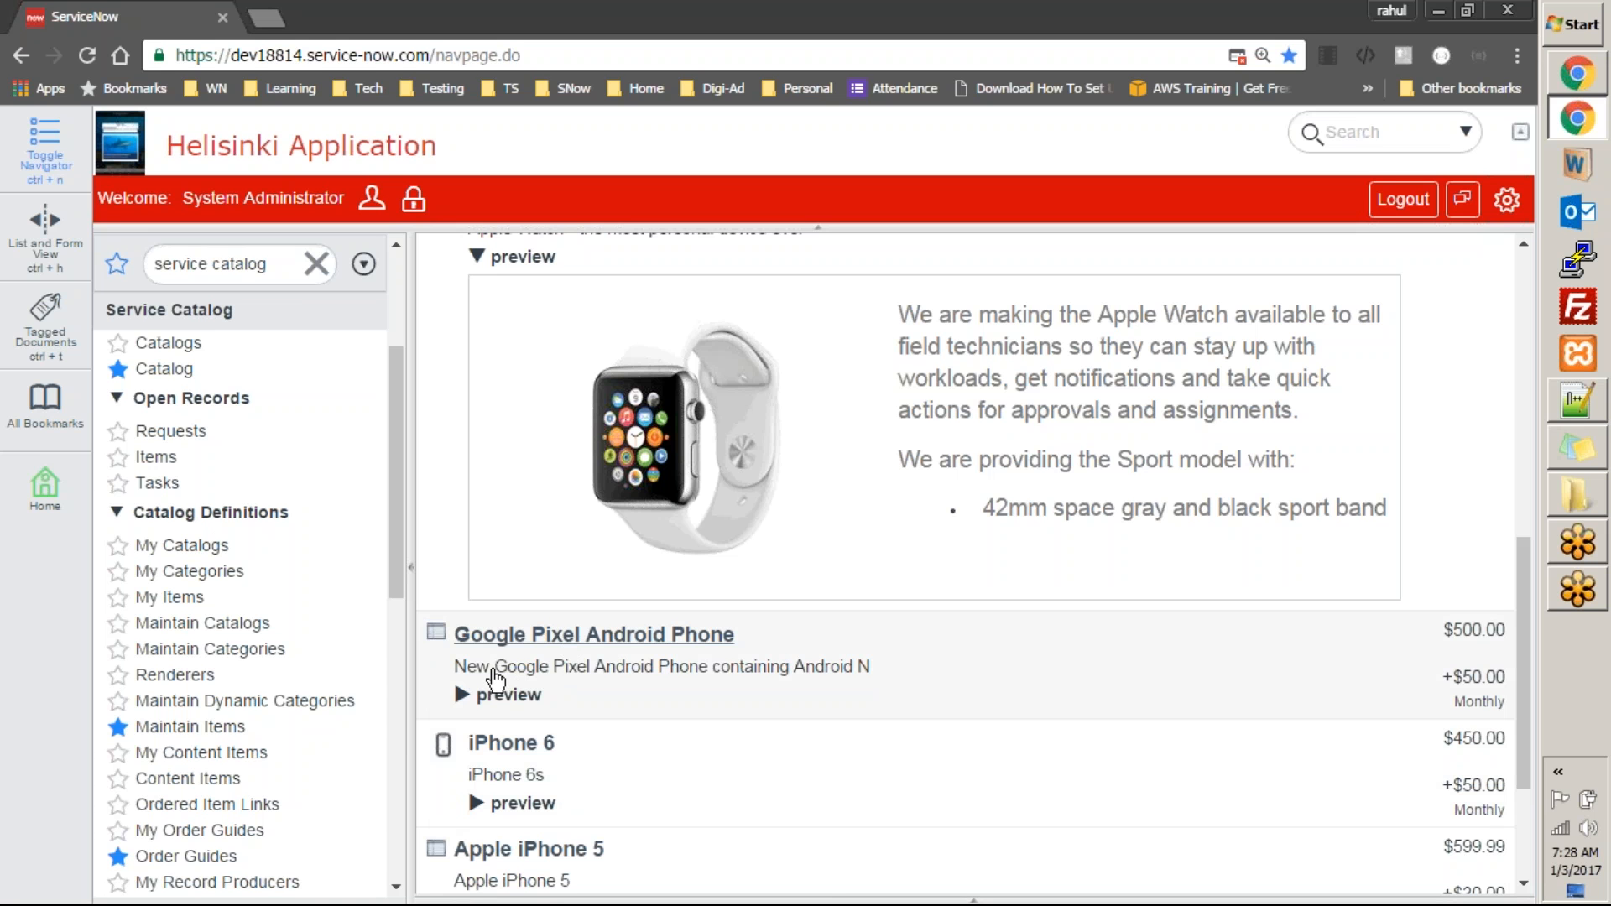
{"action": "left_click", "coordinate": [463, 695]}
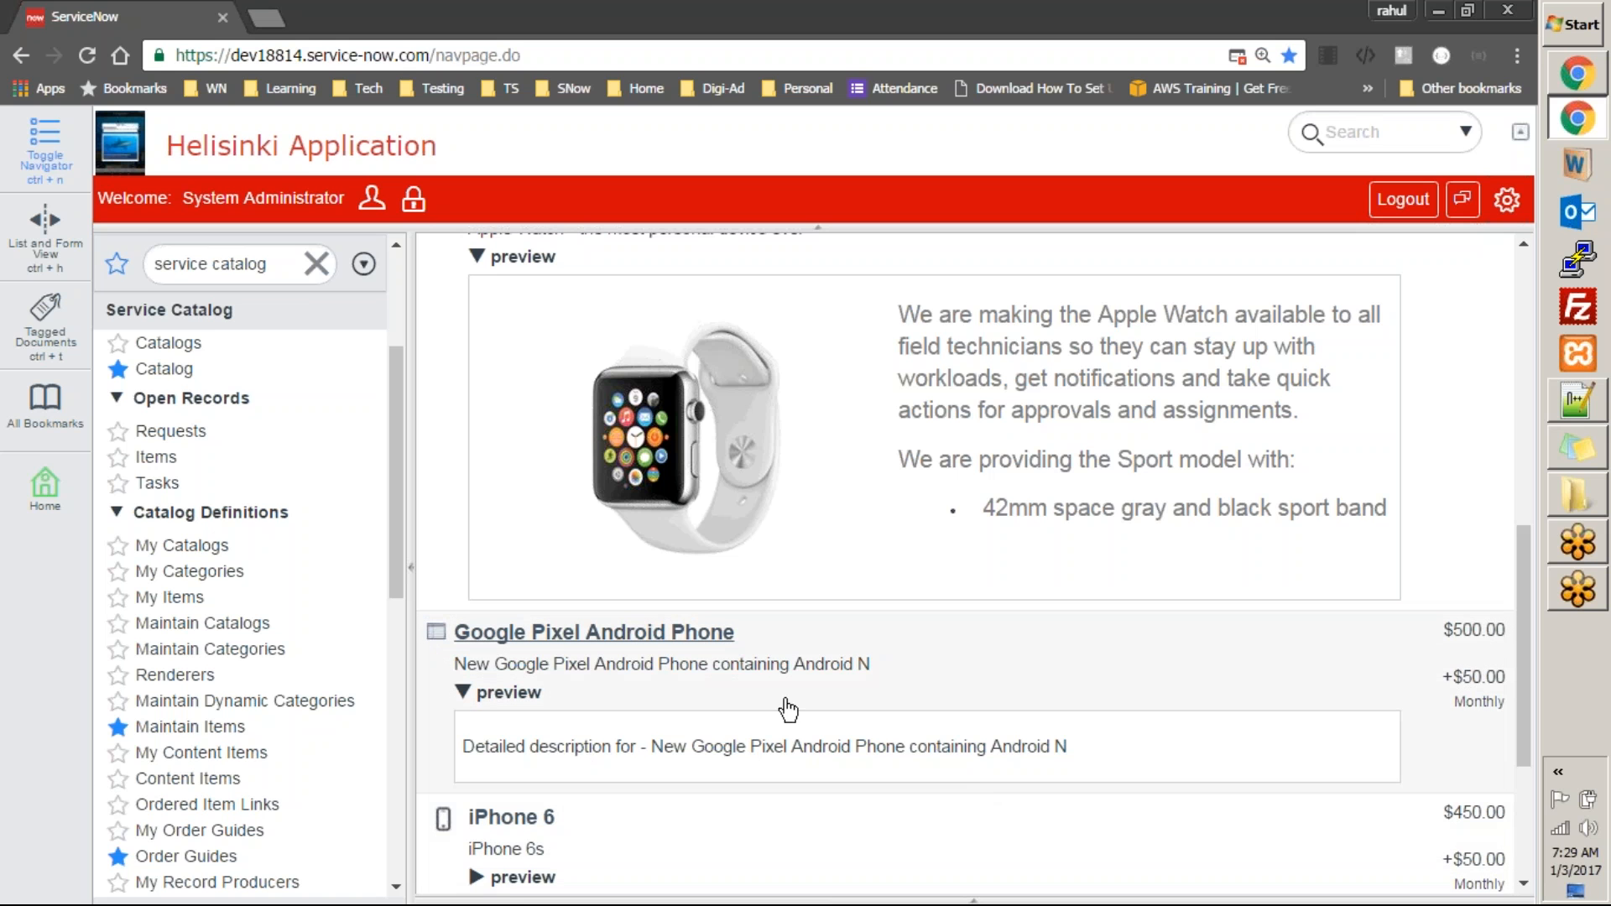
{"action": "left_click", "coordinate": [691, 634]}
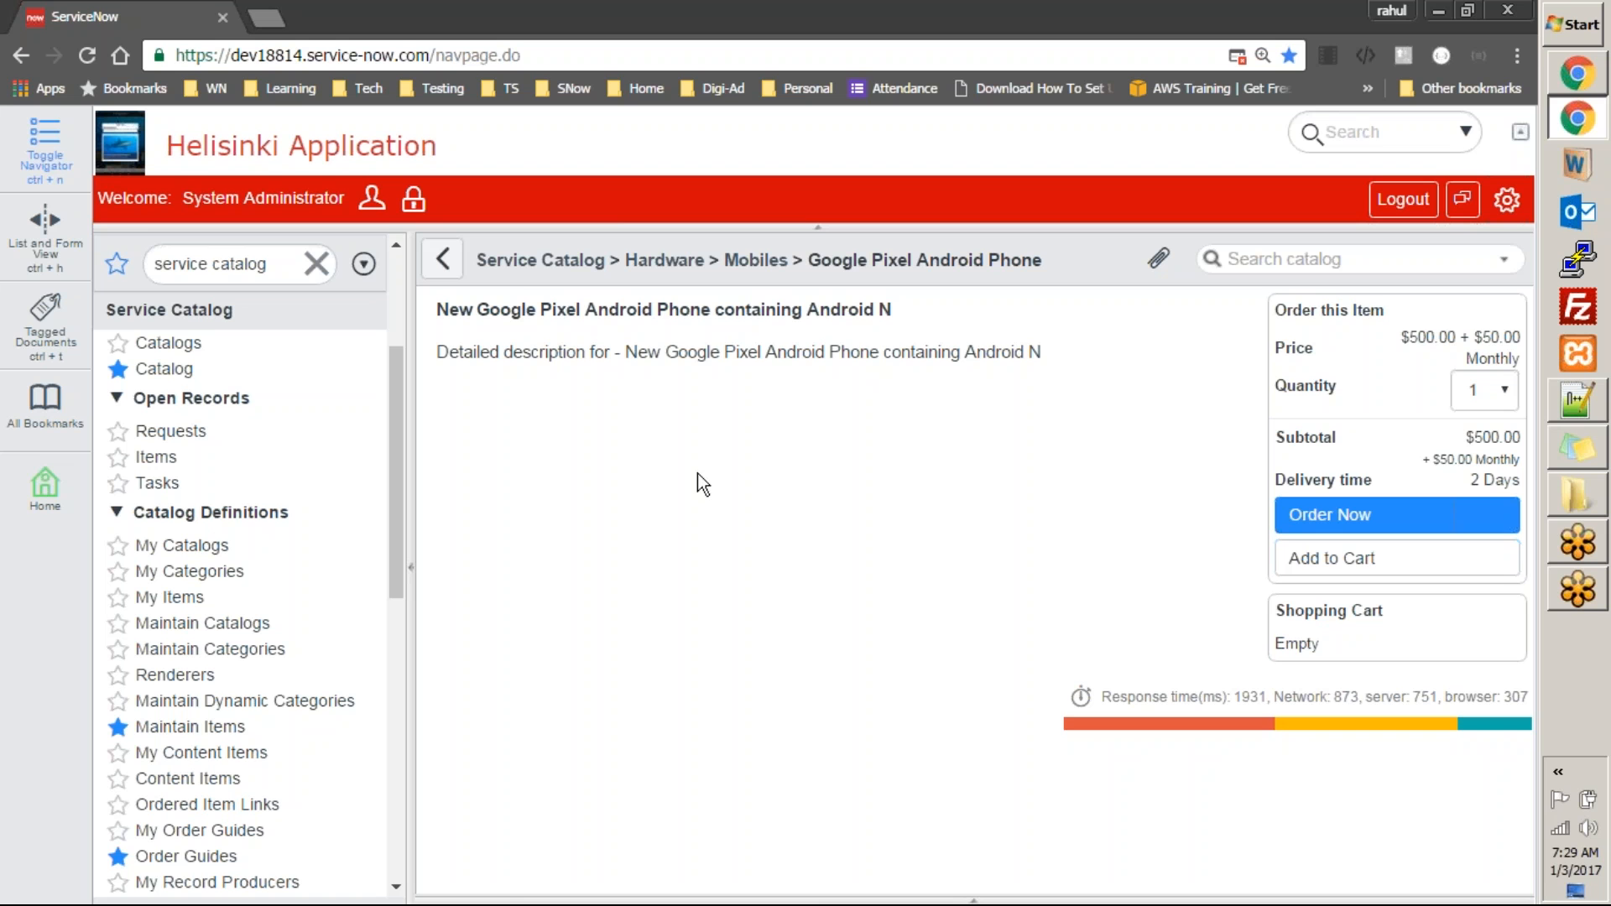
Sort the Maintain Items list by Updated and open the Google Pixel Android Phone record
{"action": "left_click", "coordinate": [223, 729]}
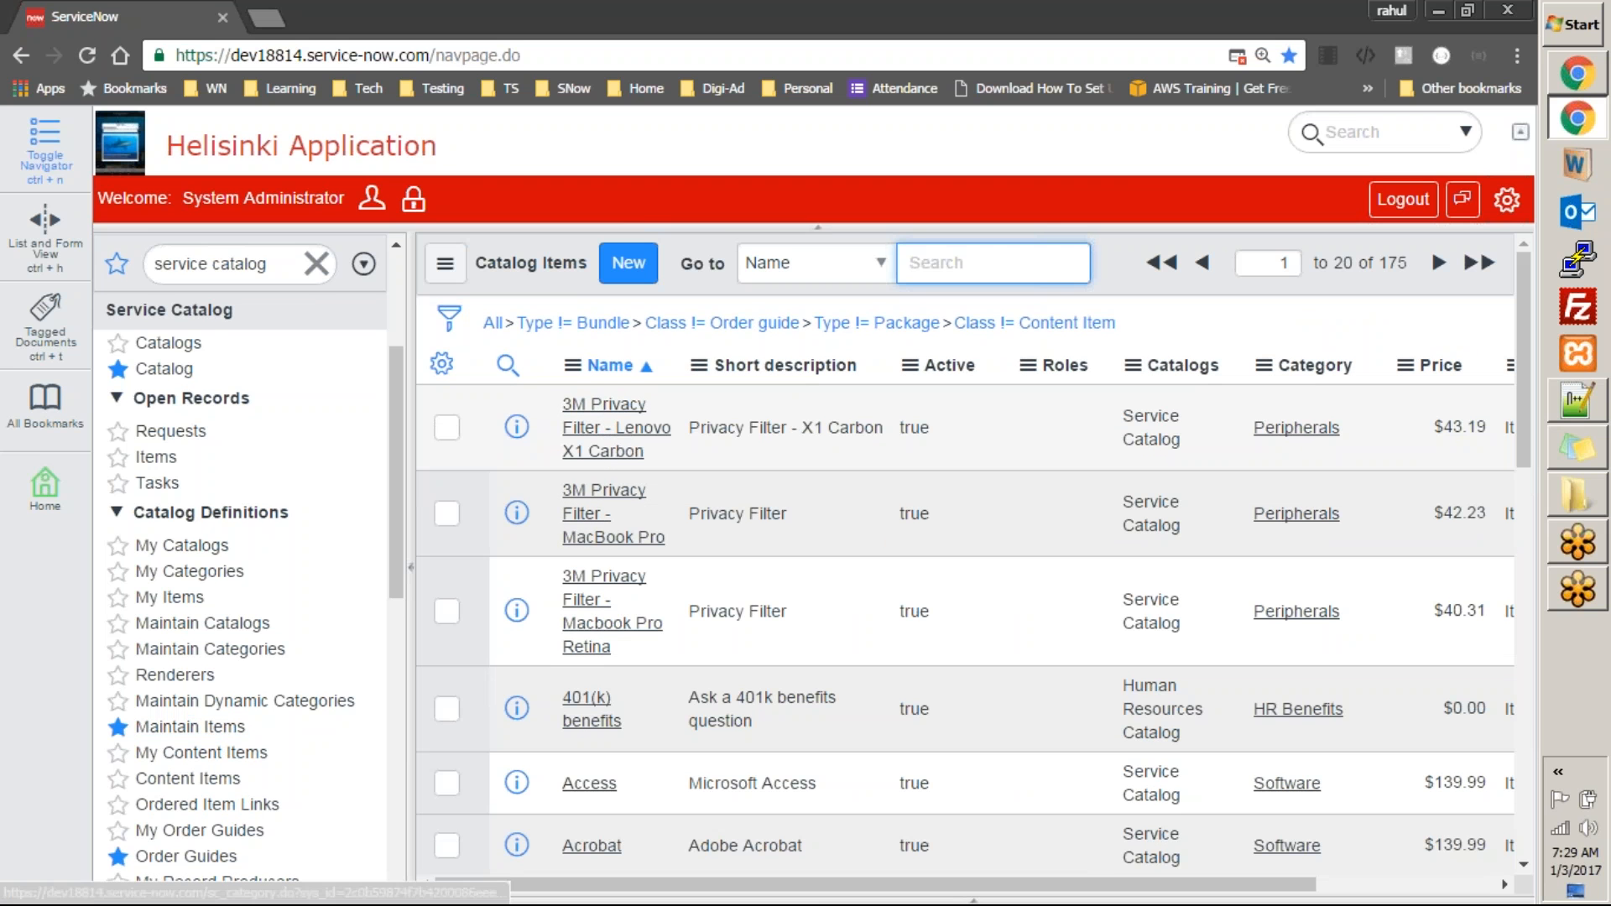
{"action": "left_click_drag", "start_coordinate": [1184, 878], "coordinate": [1416, 894]}
{"action": "left_click", "coordinate": [1459, 367]}
{"action": "left_click_drag", "start_coordinate": [1217, 889], "coordinate": [990, 881]}
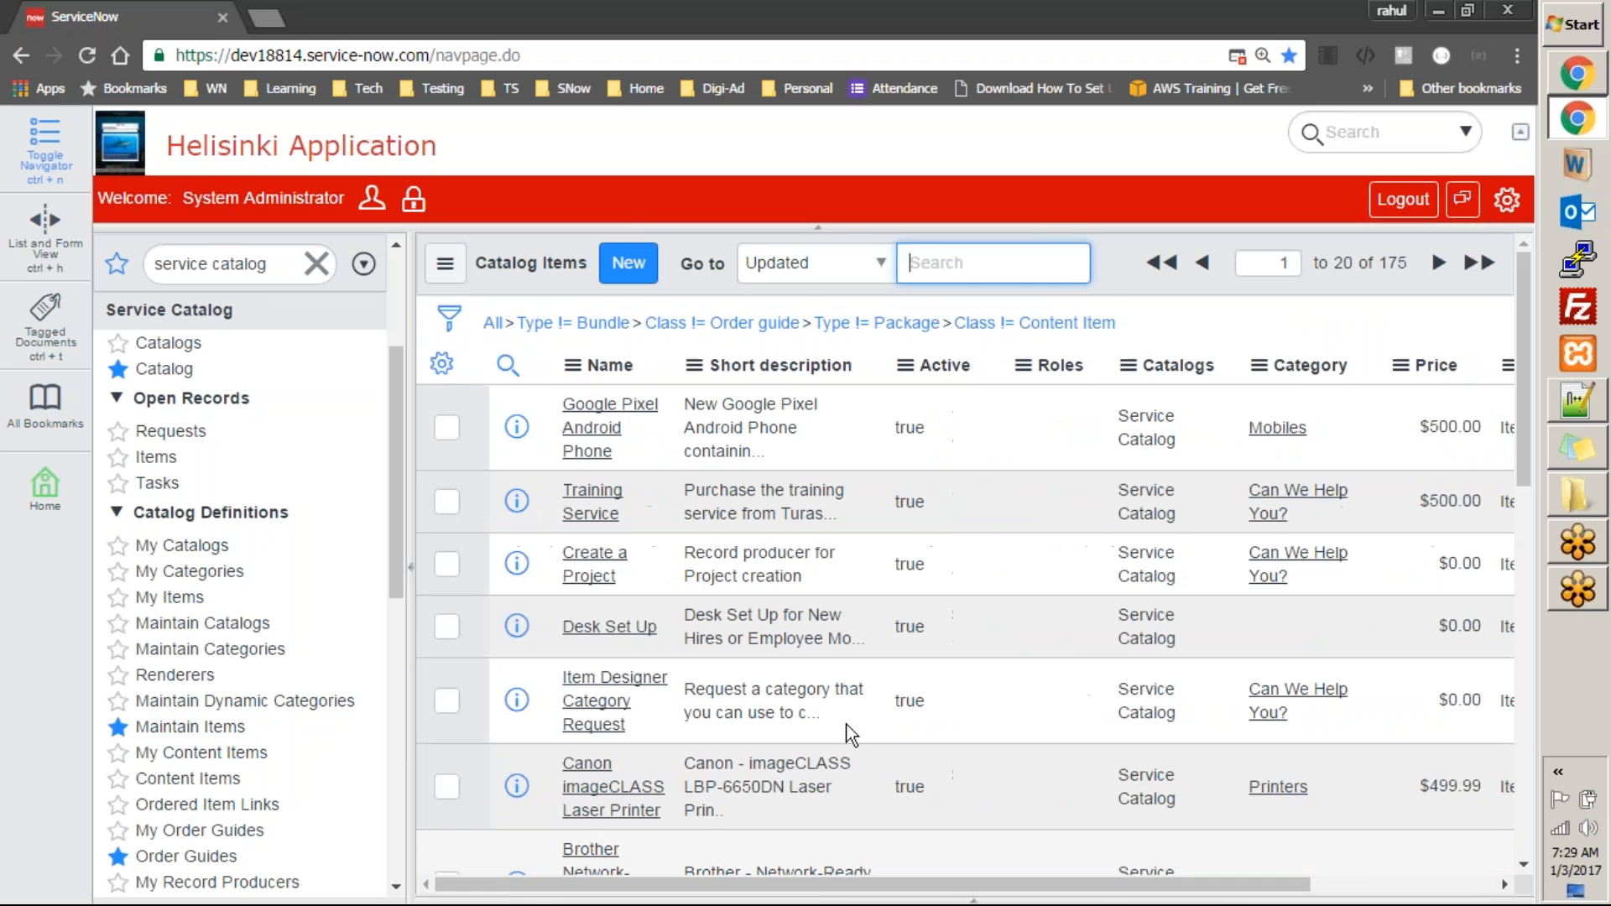
{"action": "left_click", "coordinate": [602, 411]}
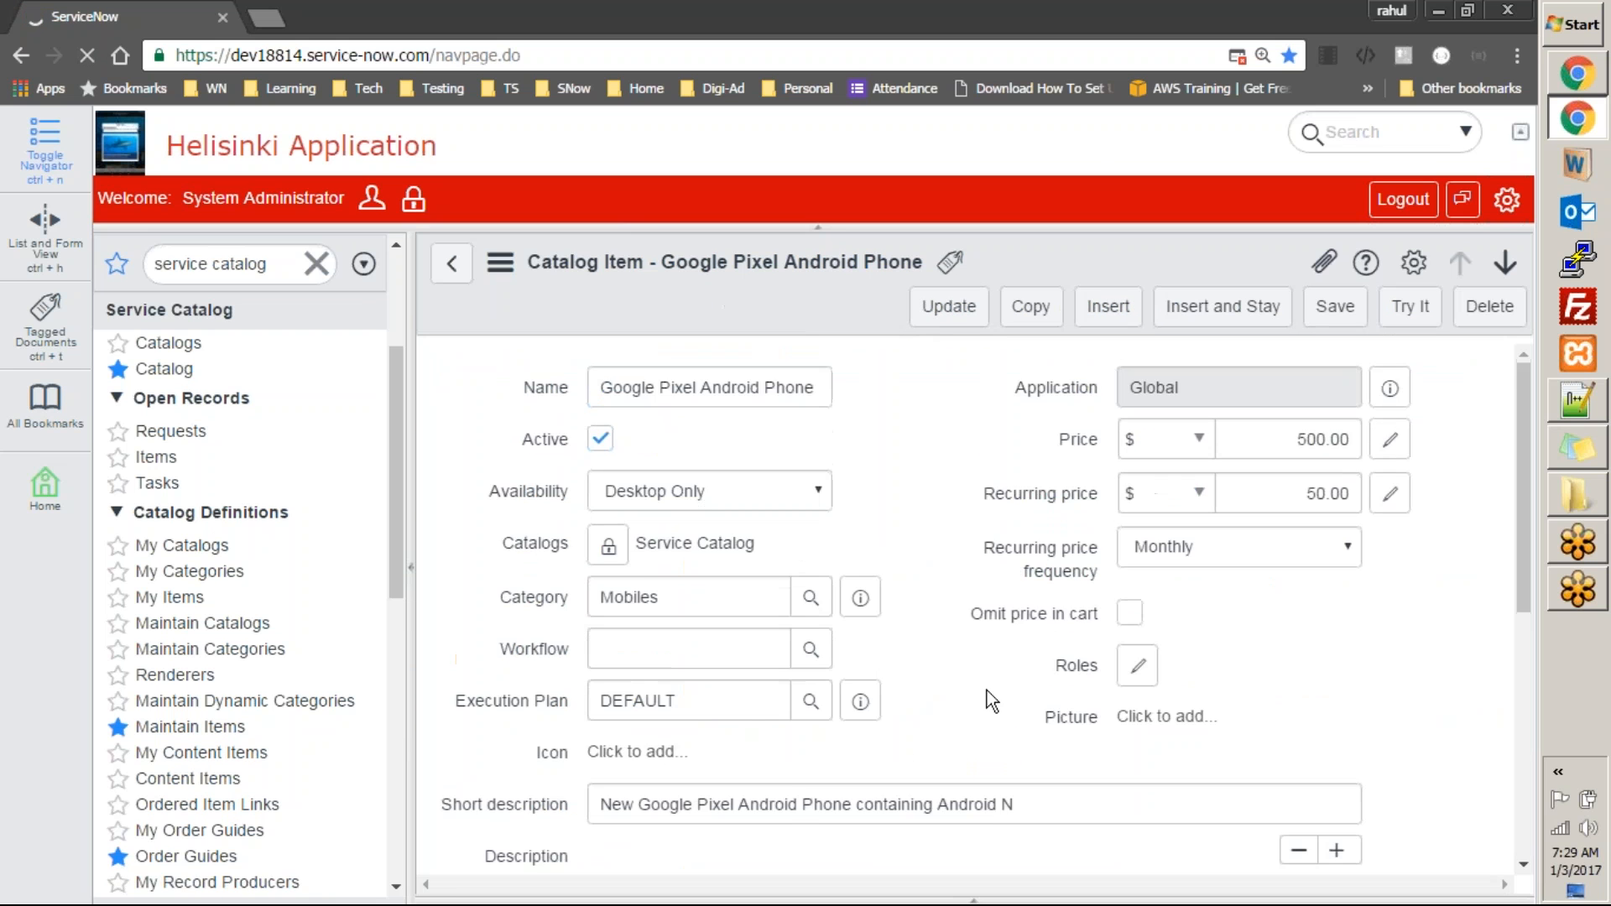
Start a new variable for the catalog item and set its type to Select Box
{"action": "left_click_drag", "start_coordinate": [1519, 435], "coordinate": [1549, 829]}
{"action": "left_click_drag", "start_coordinate": [1529, 606], "coordinate": [1529, 561]}
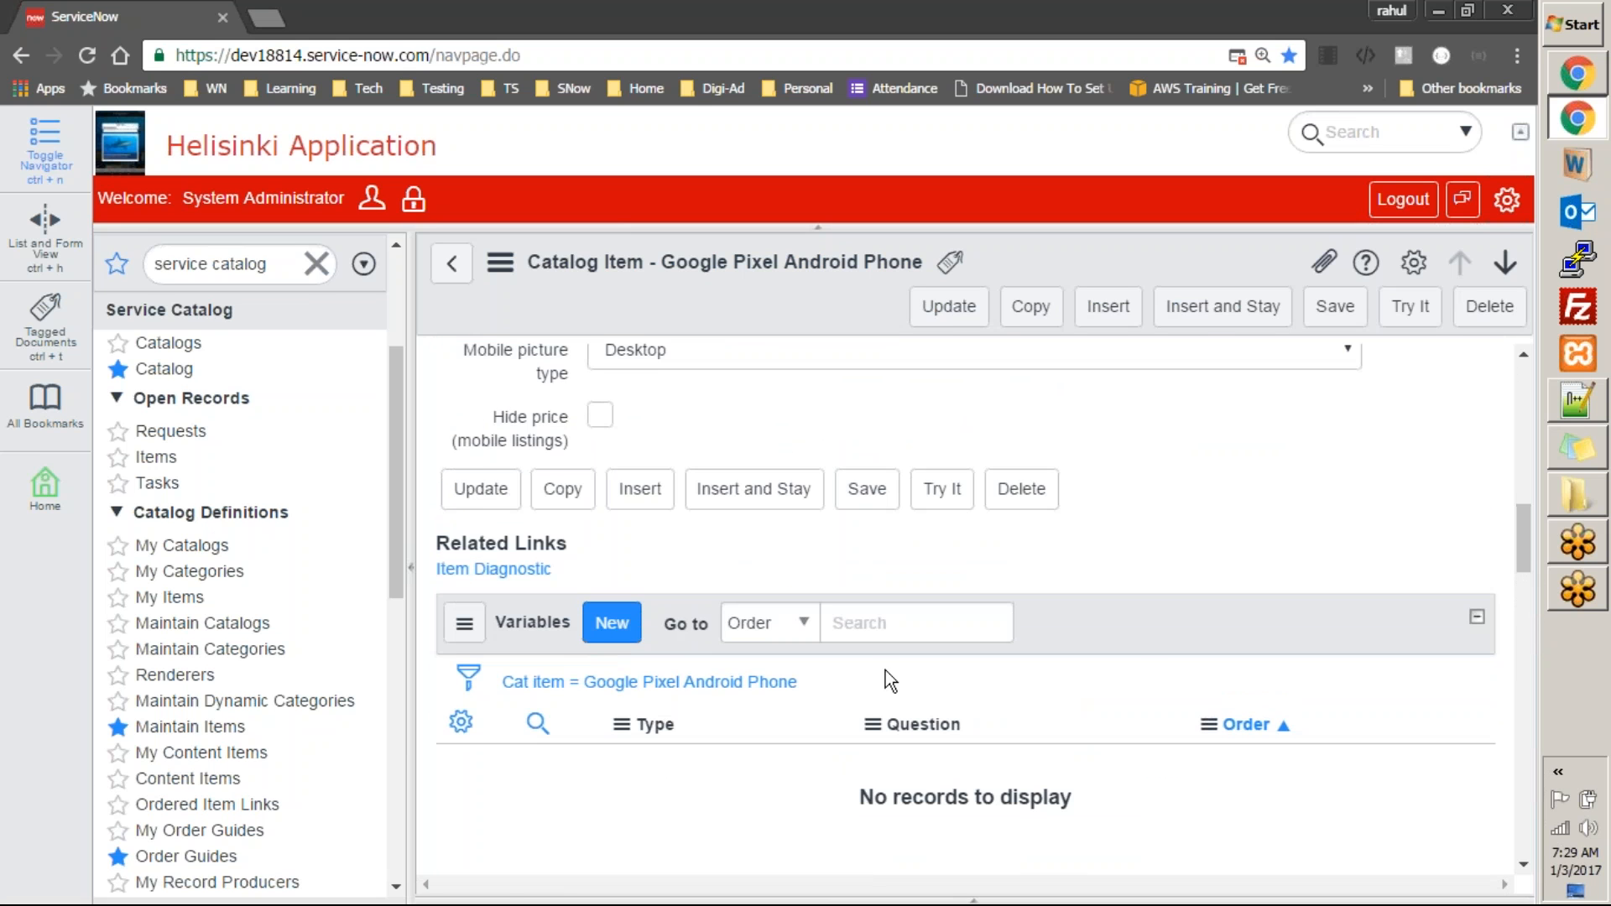
{"action": "left_click", "coordinate": [609, 645]}
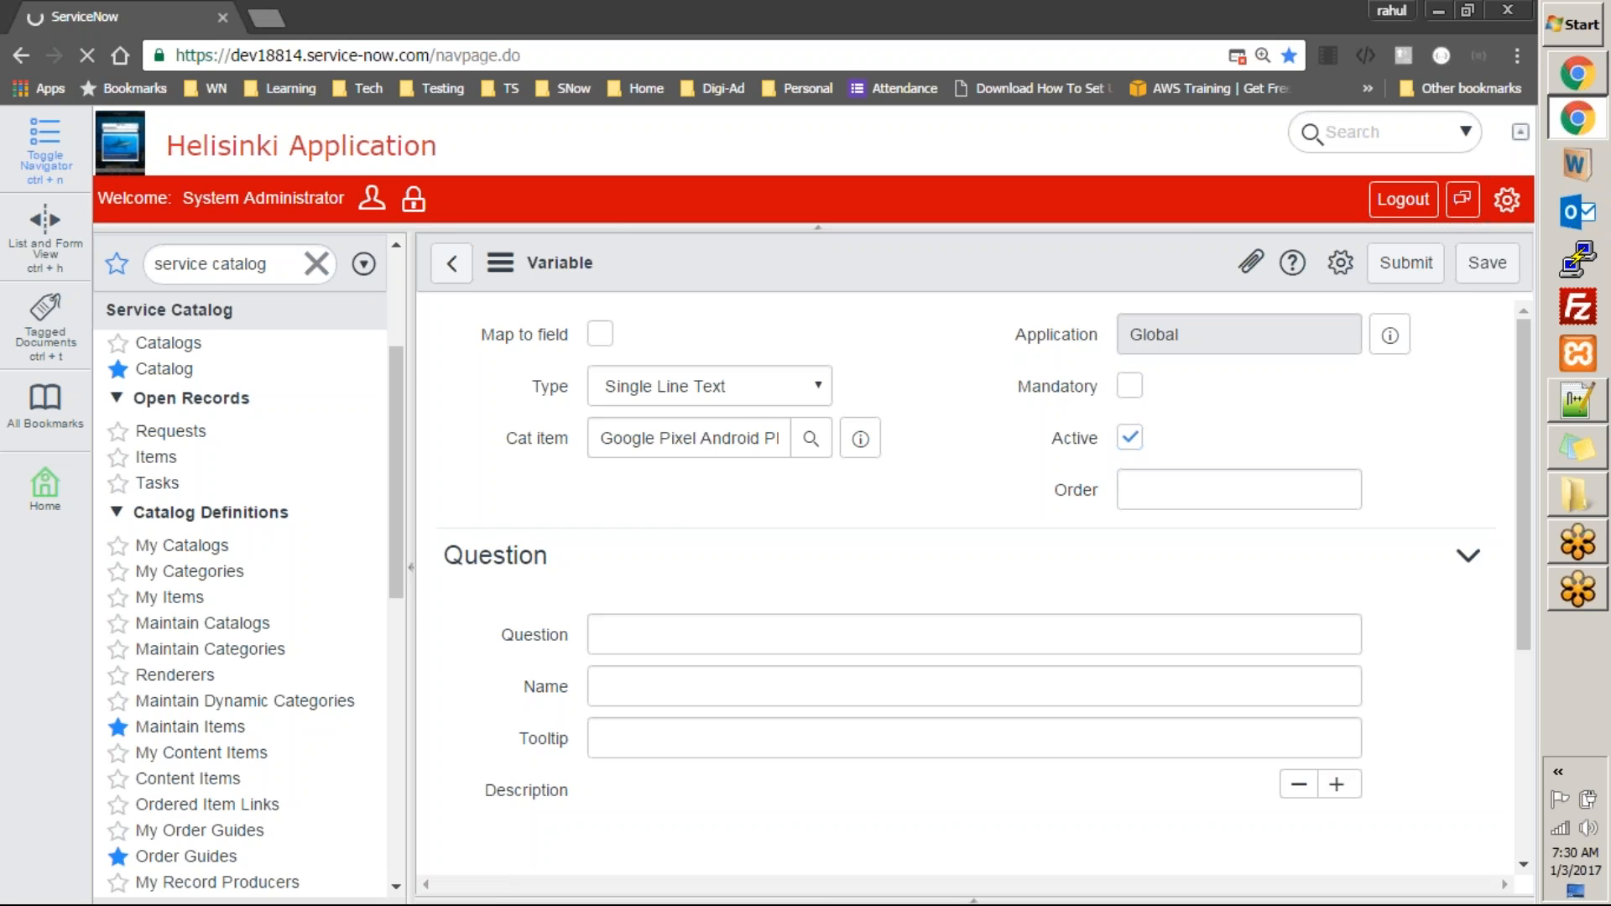
{"action": "left_click", "coordinate": [713, 391]}
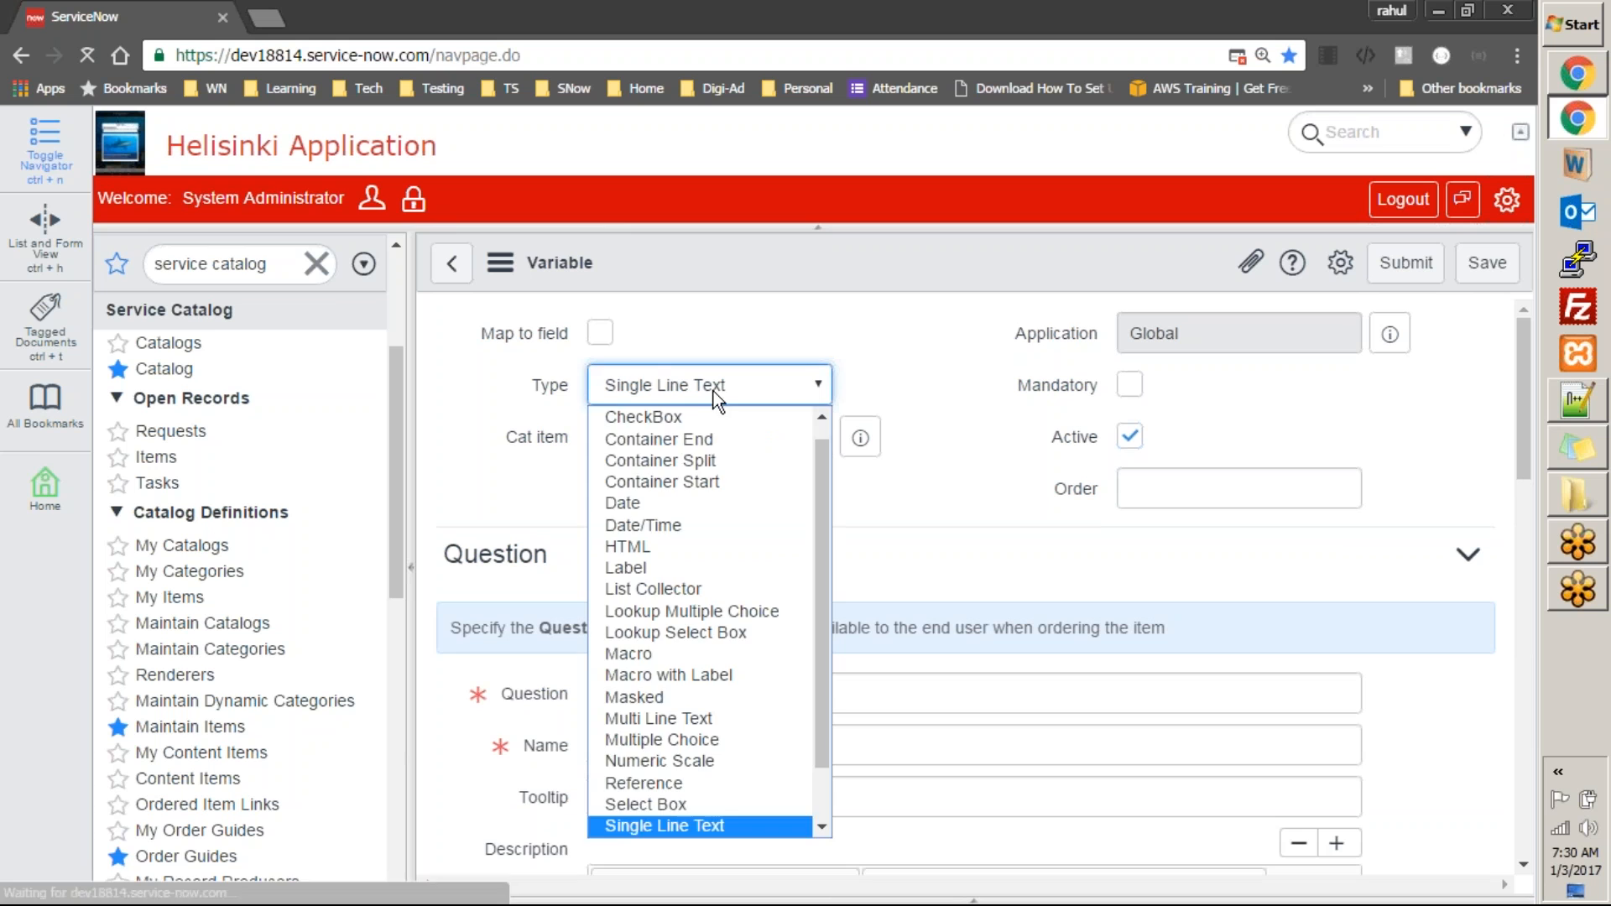
{"action": "left_click", "coordinate": [661, 804]}
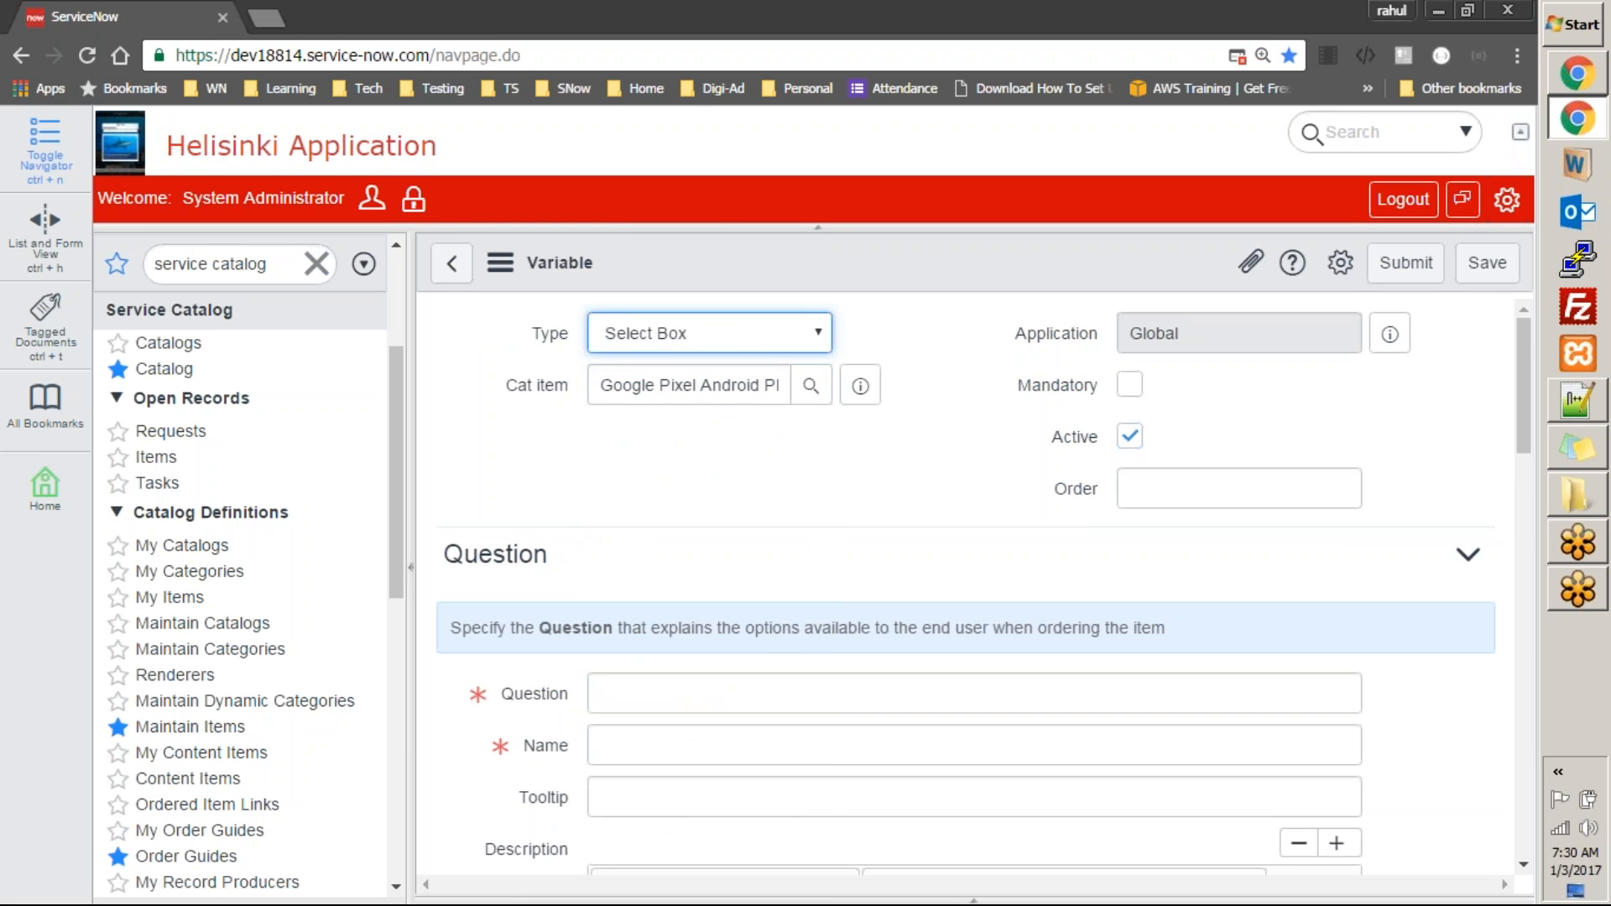
Enter "What is the storage you are looking for?" as the variable's Question
{"action": "left_click", "coordinate": [673, 693]}
{"action": "type", "text": "What is the s"}
{"action": "type", "text": "torgae"}
{"action": "key", "text": "BackSpace"}
{"action": "key", "text": "BackSpace"}
{"action": "key", "text": "BackSpace"}
{"action": "key", "text": "BackSpace"}
{"action": "type", "text": "rate"}
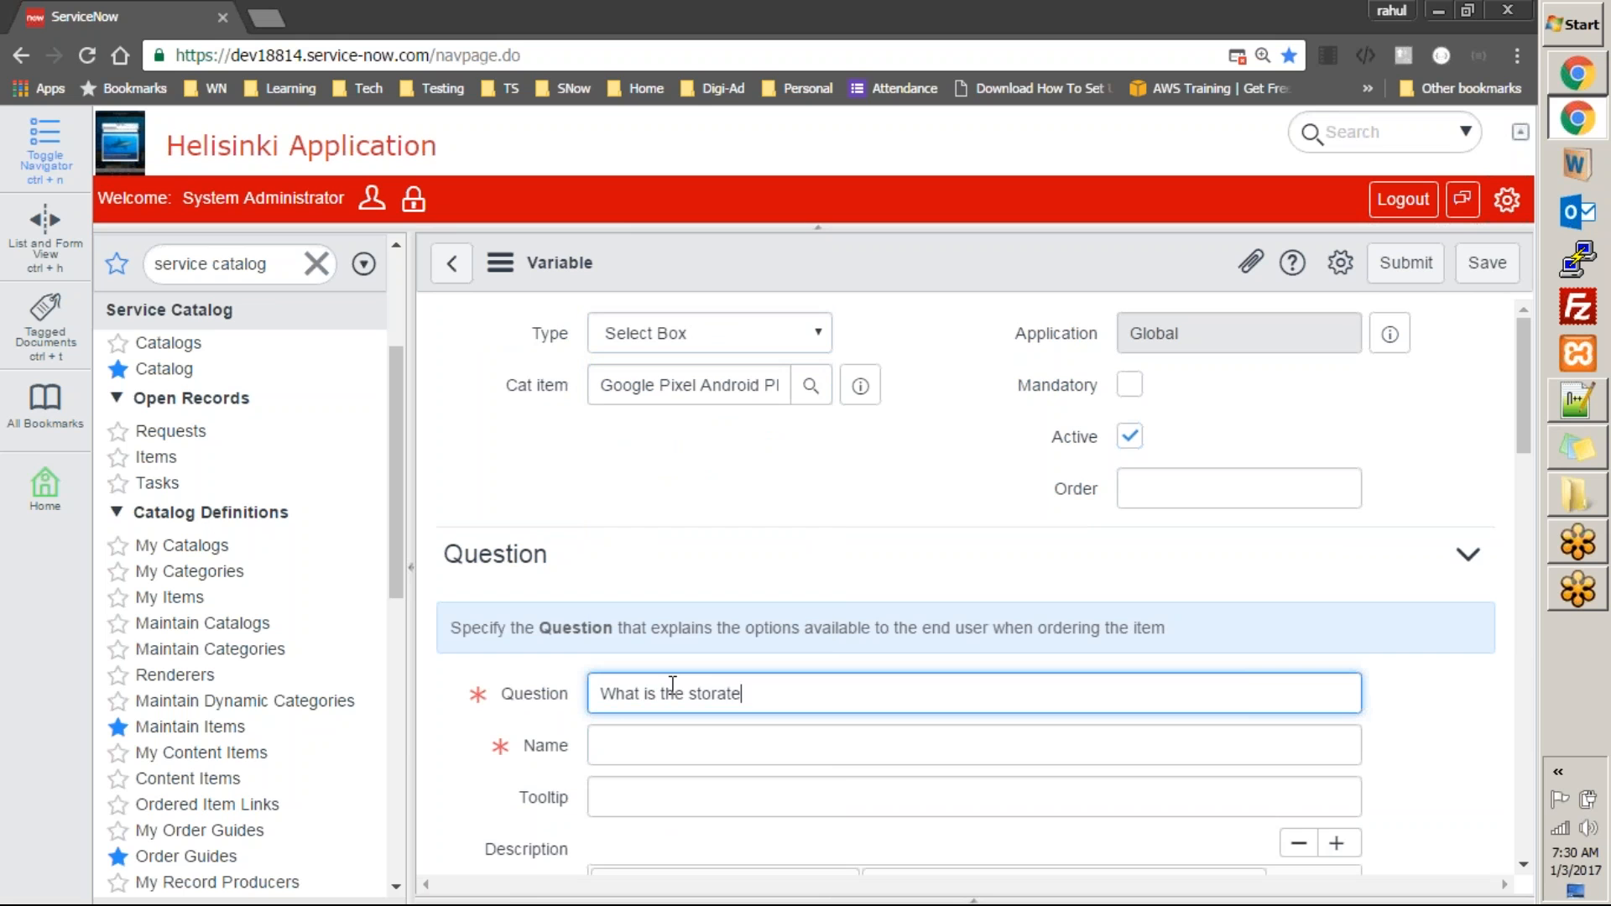
{"action": "key", "text": "BackSpace"}
{"action": "key", "text": "BackSpace"}
{"action": "type", "text": "ge you are looking for?"}
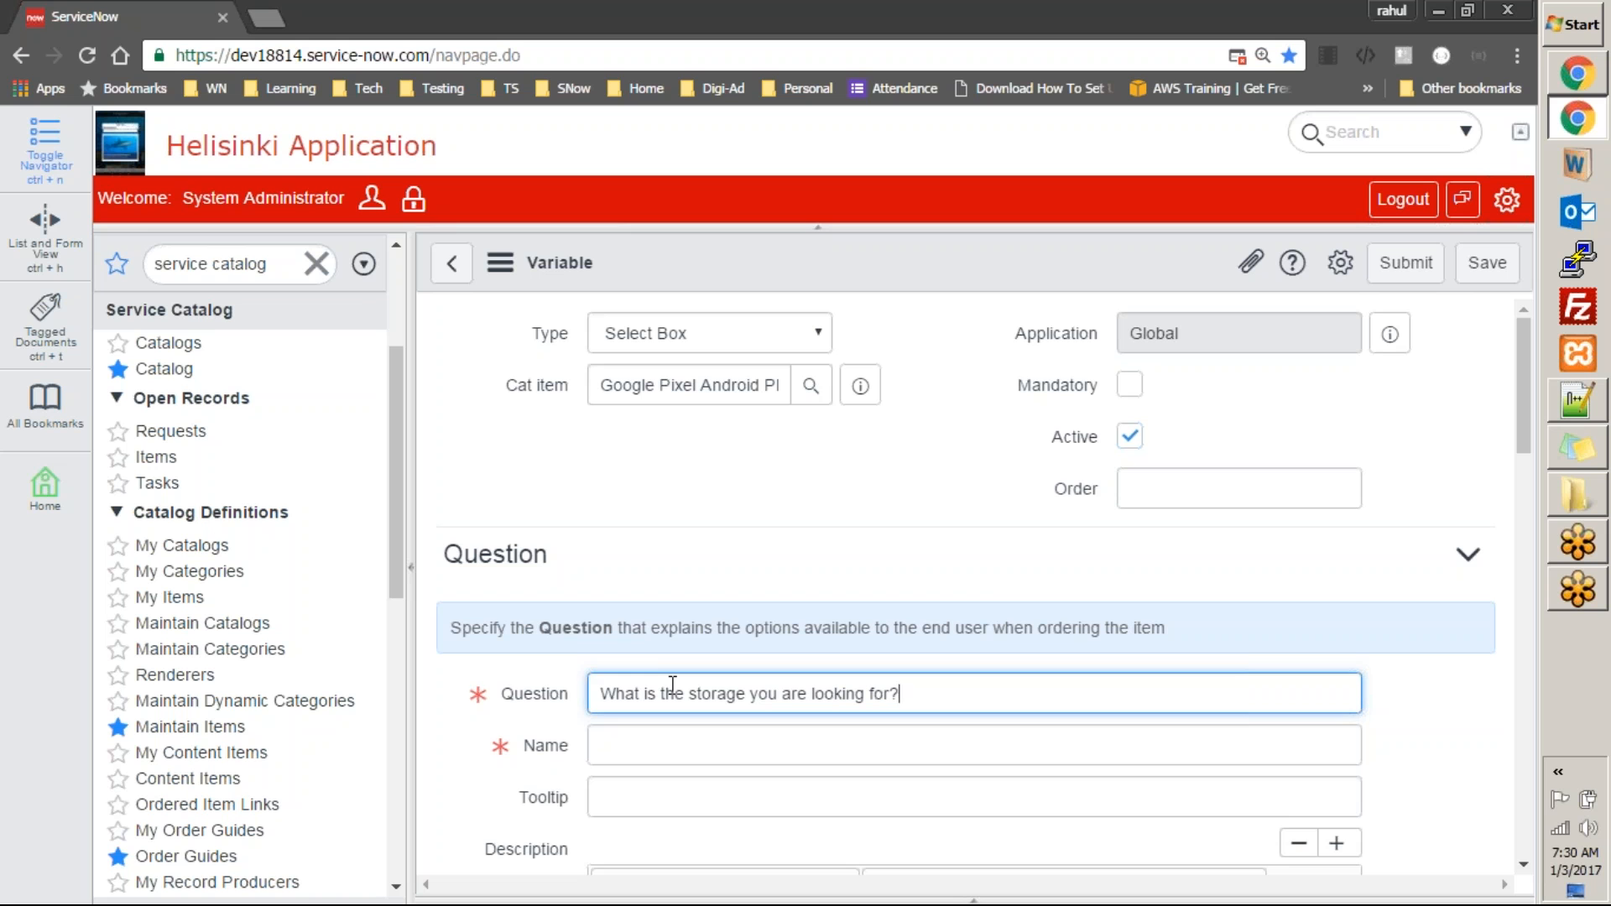
Name the variable storage and save it, staying on its form
{"action": "key", "text": "Tab"}
{"action": "type", "text": "storage"}
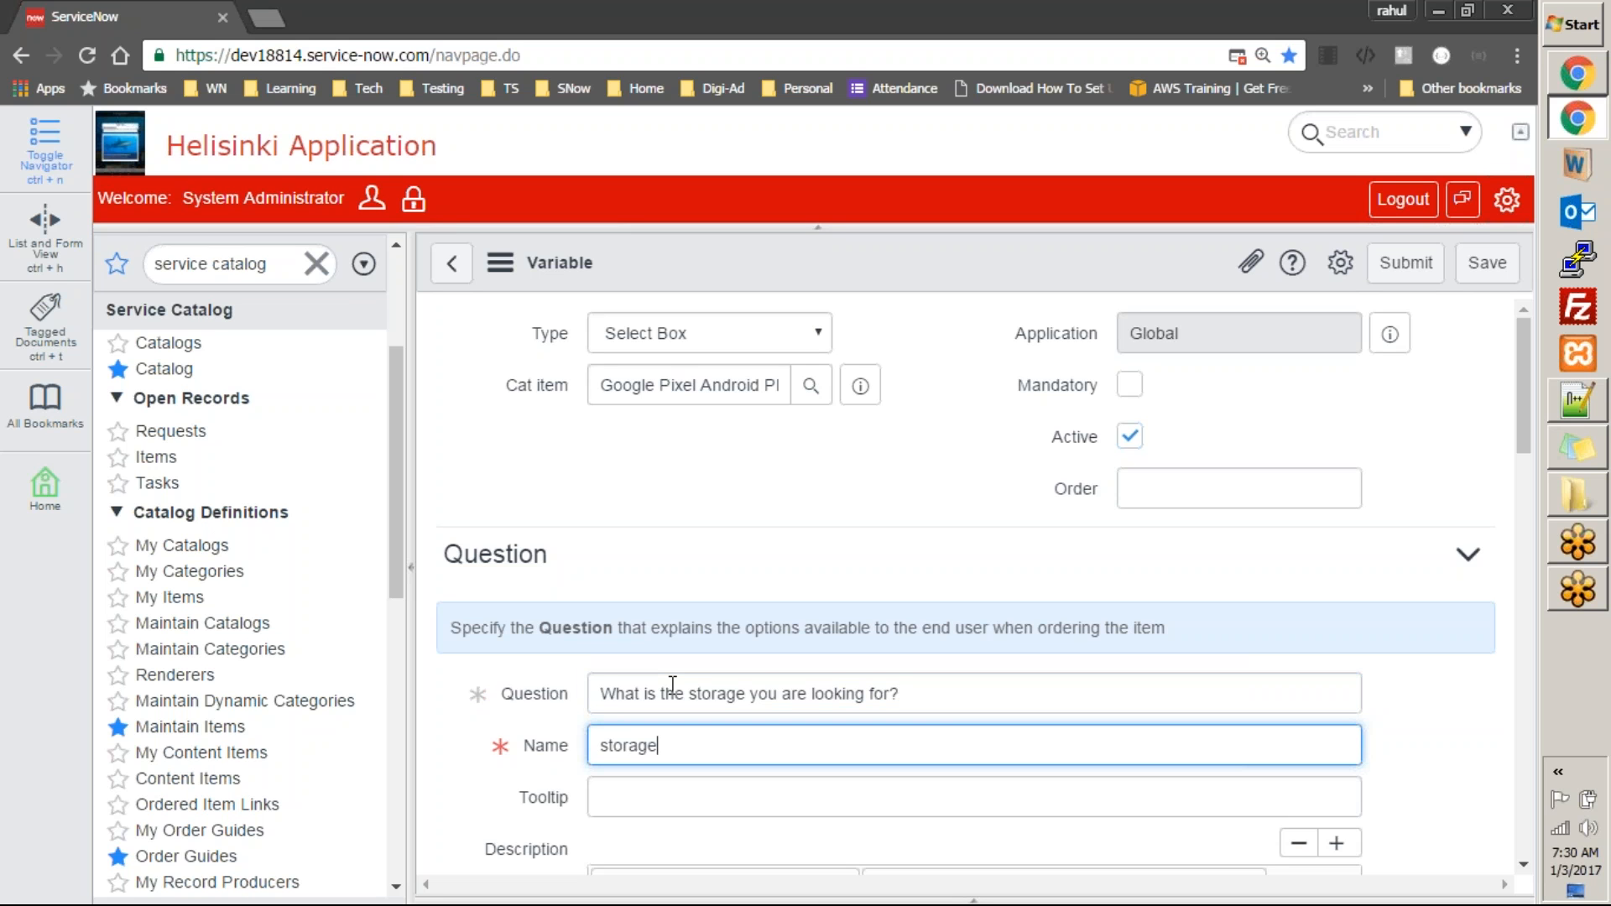
{"action": "key", "text": "Tab"}
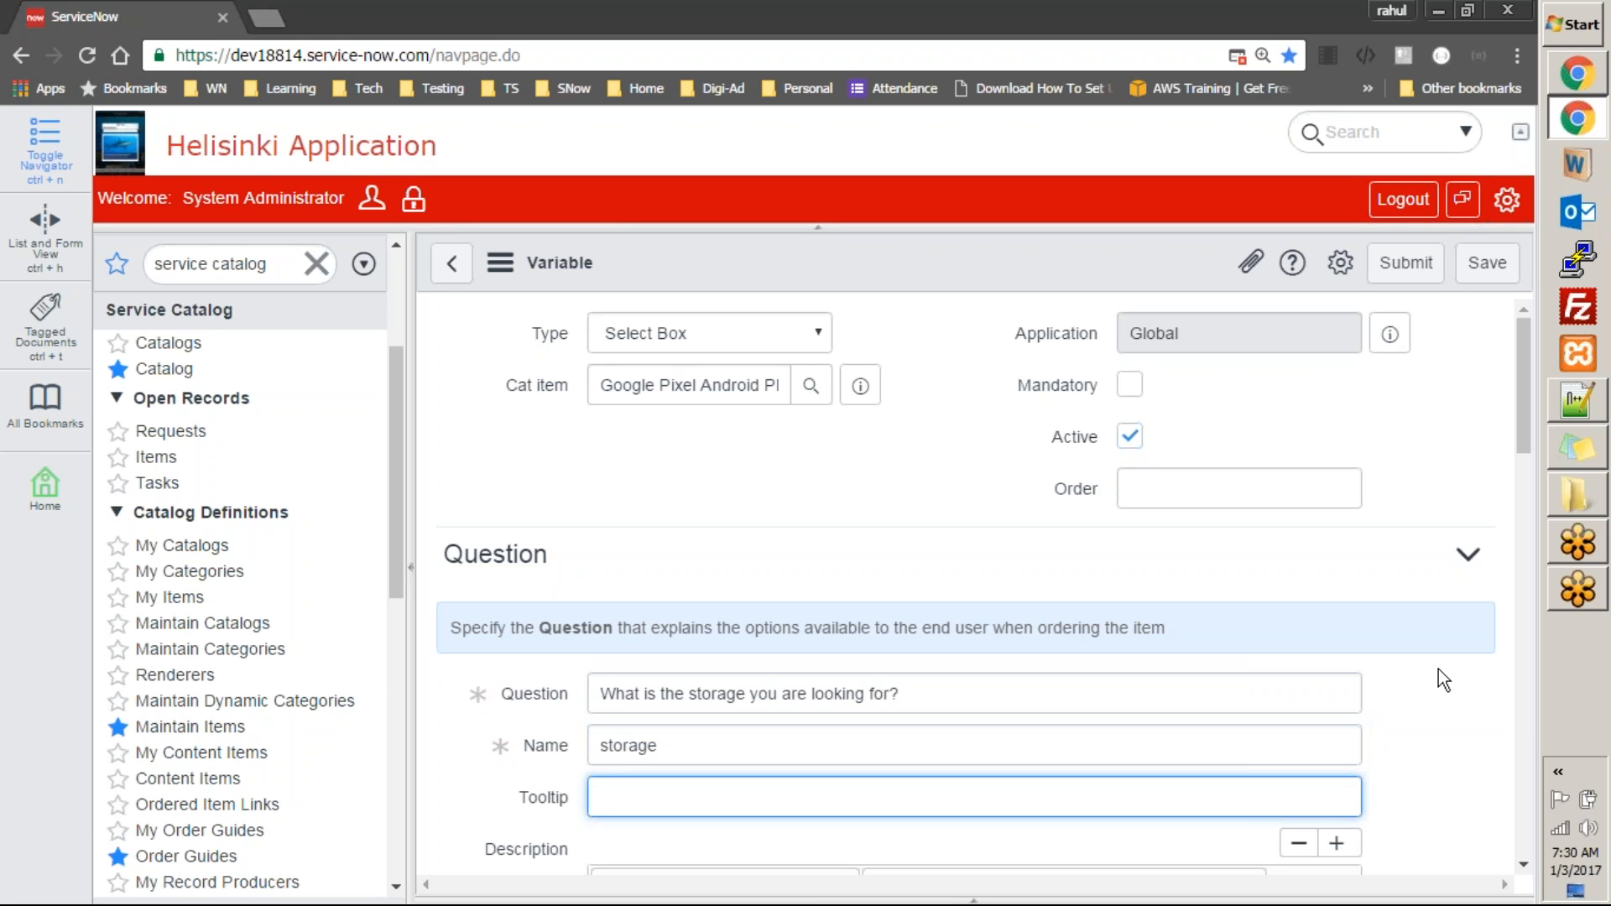
{"action": "left_click_drag", "start_coordinate": [1521, 415], "coordinate": [1536, 538]}
{"action": "right_click", "coordinate": [1049, 268]}
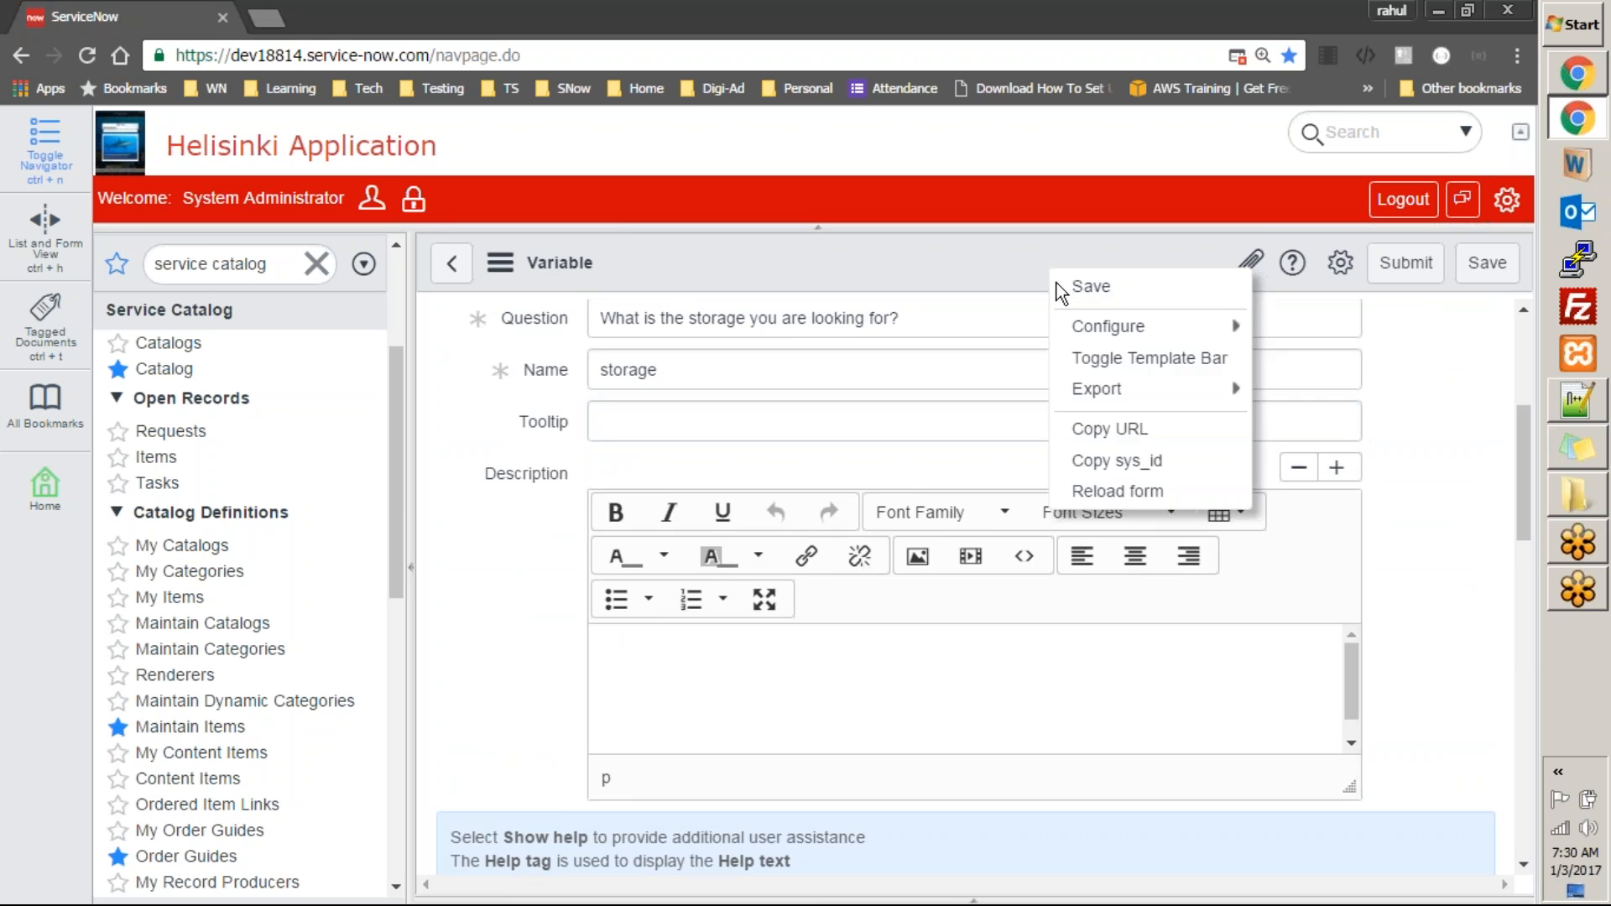
{"action": "left_click", "coordinate": [1089, 286]}
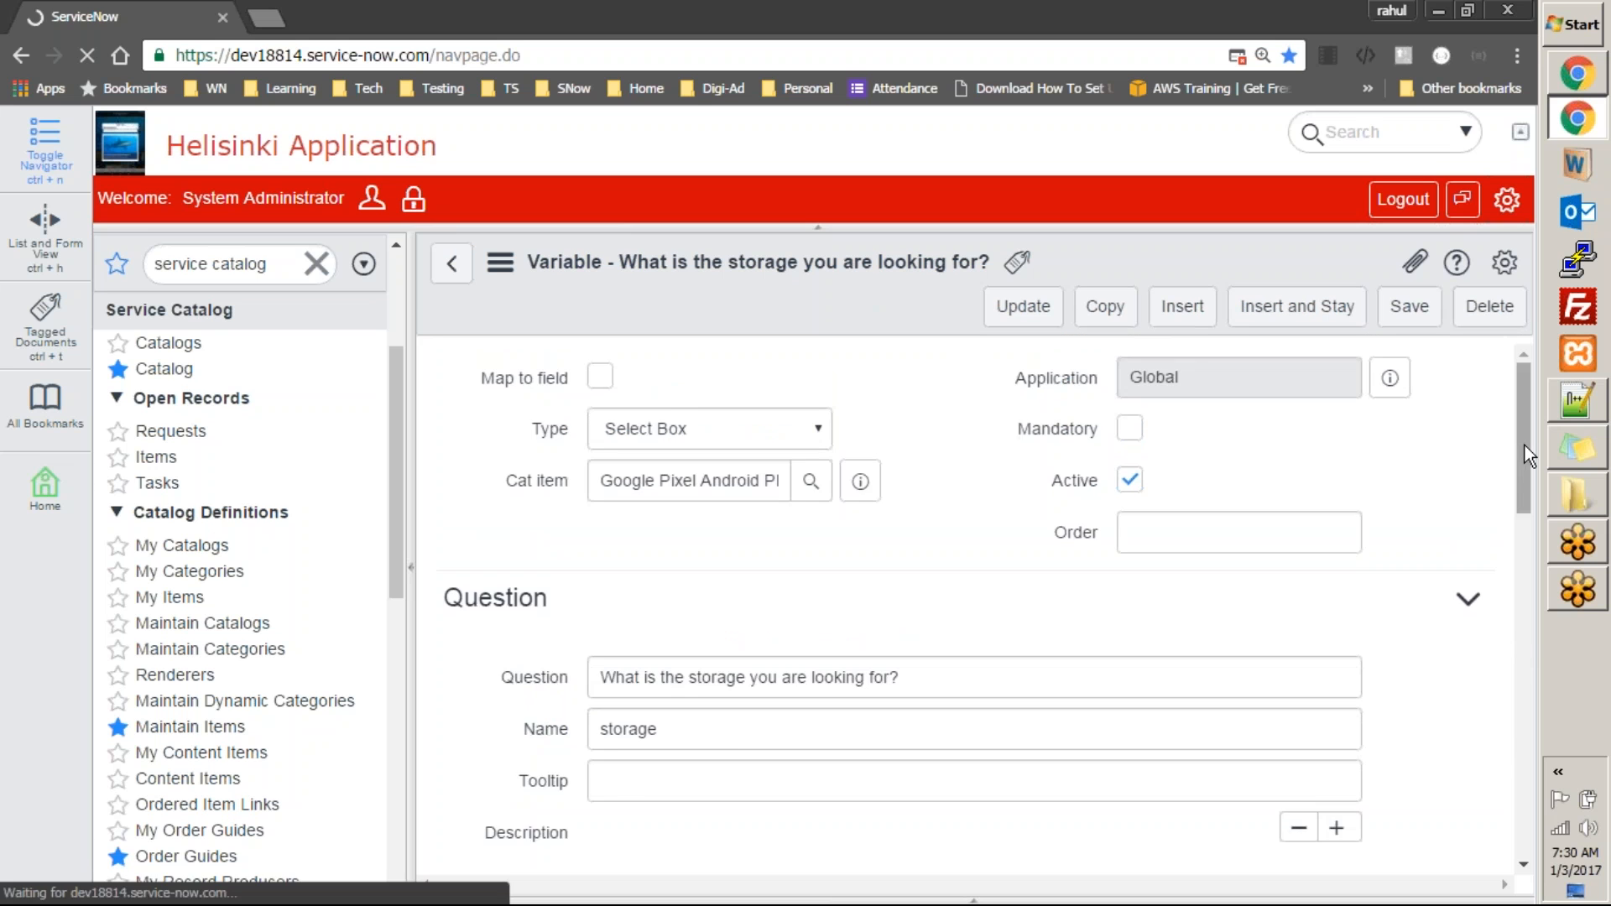
Add a question choice to the storage variable with Text 32 and Value 32, and save it
{"action": "left_click_drag", "start_coordinate": [1525, 446], "coordinate": [1561, 841]}
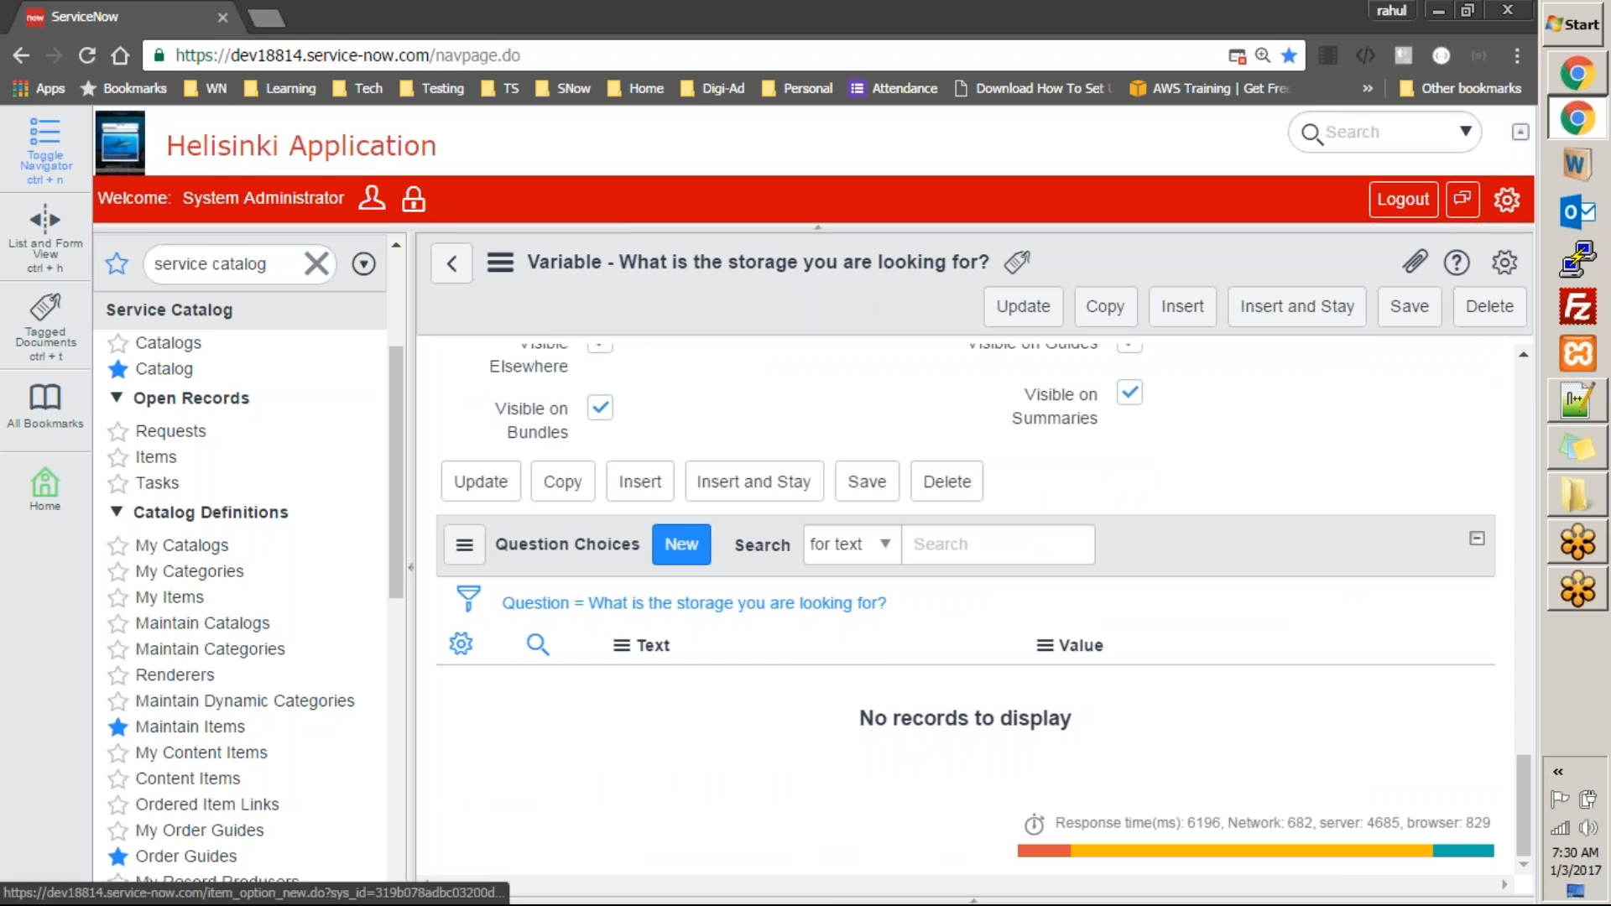
{"action": "left_click", "coordinate": [670, 554]}
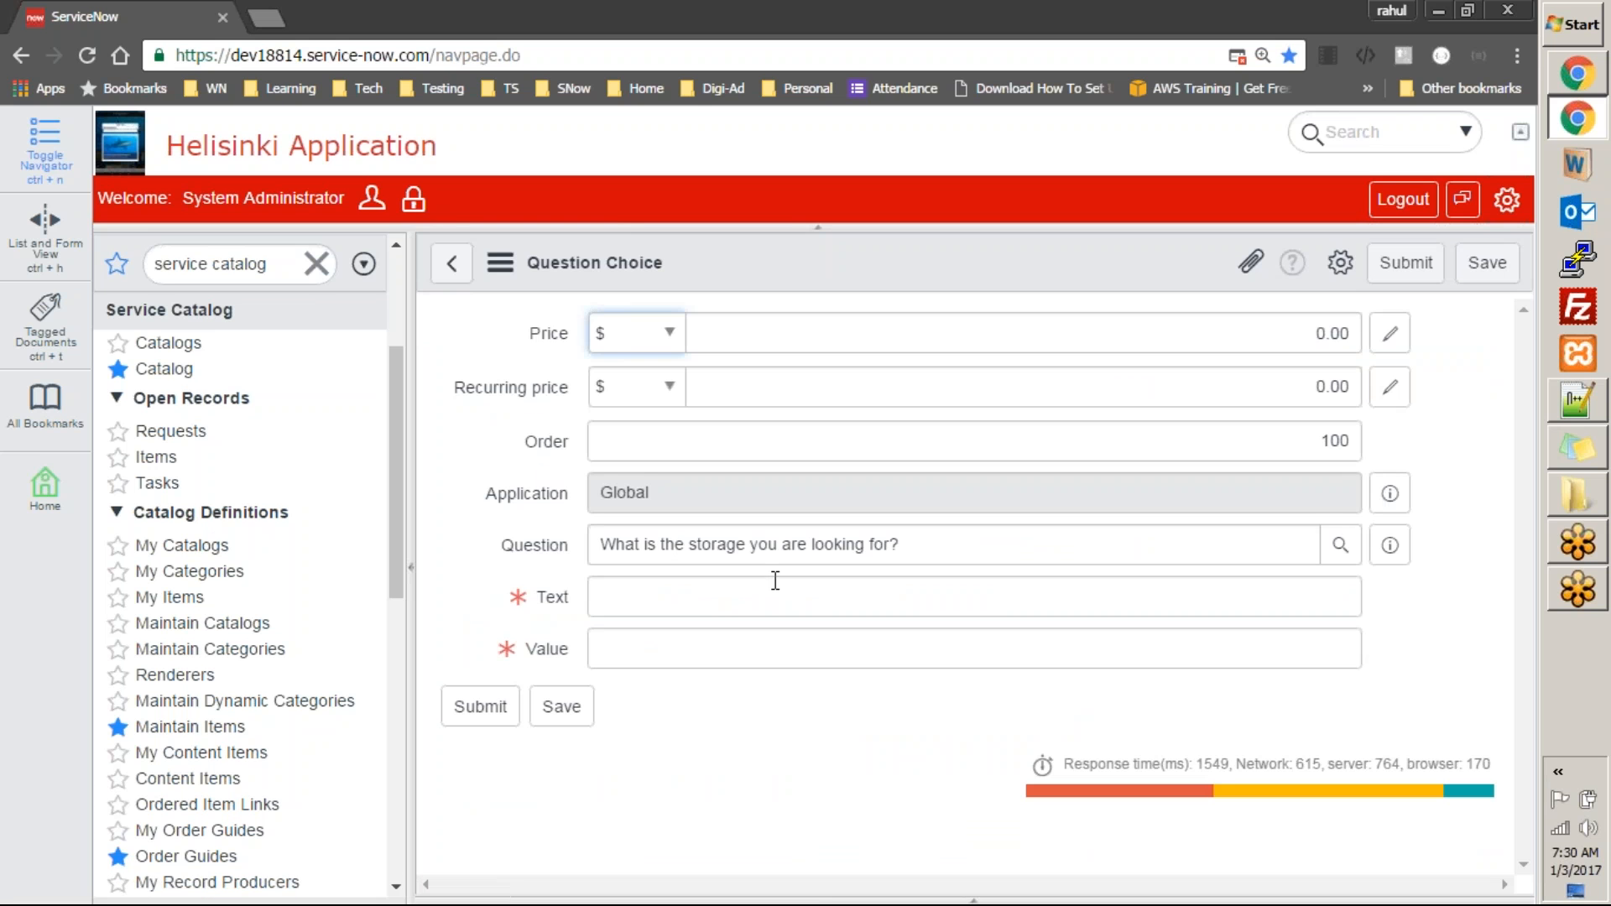
{"action": "left_click", "coordinate": [861, 602]}
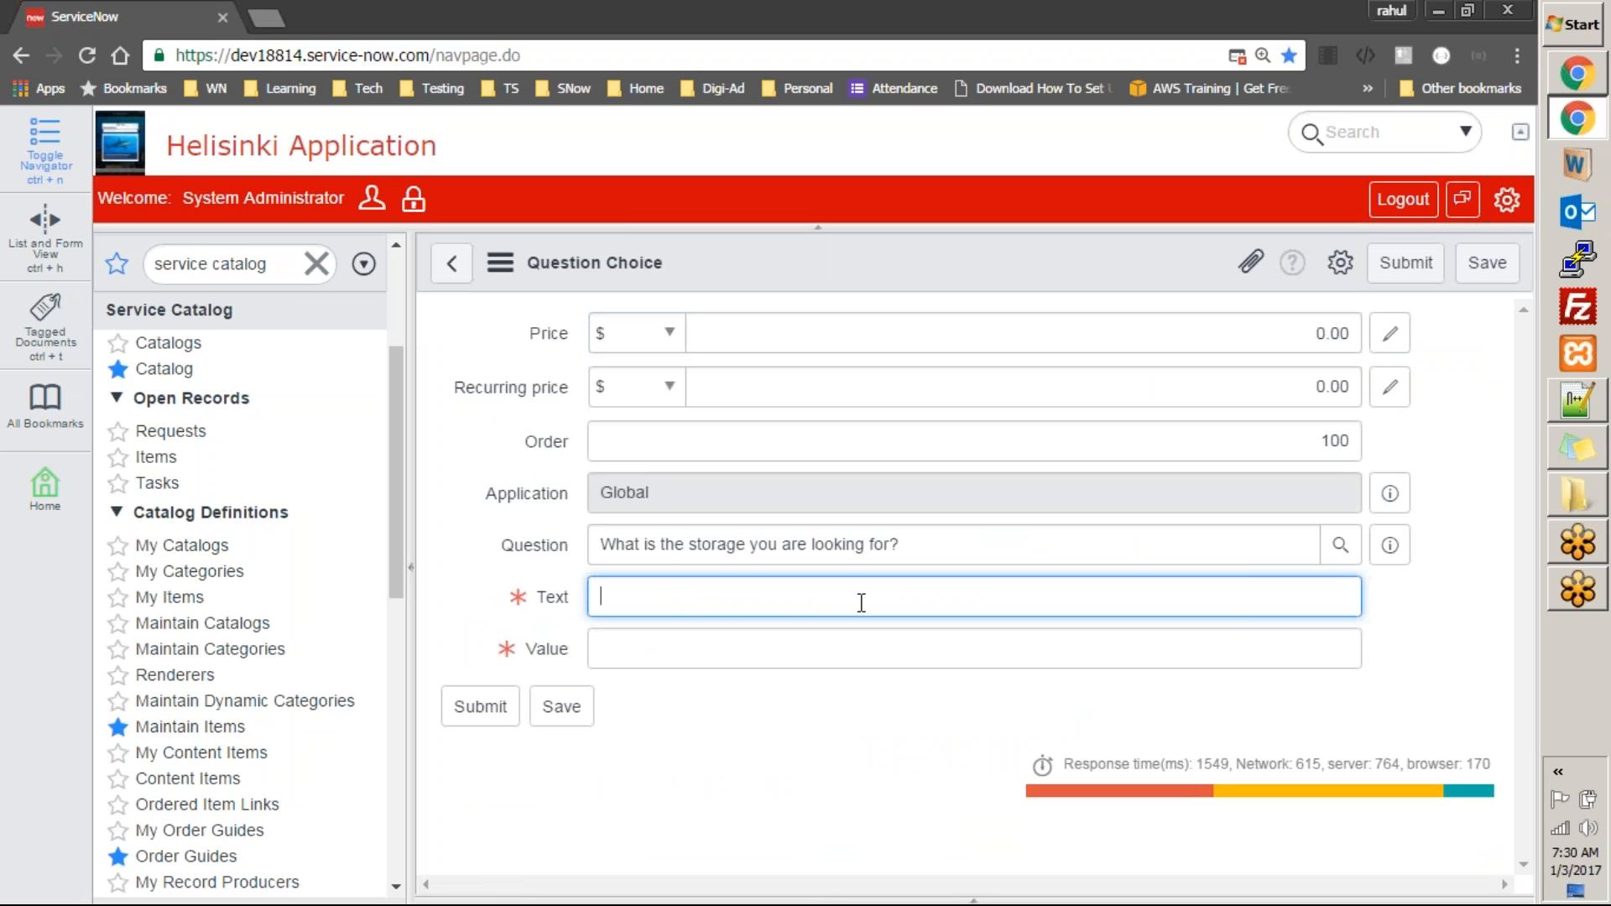
{"action": "type", "text": "32"}
{"action": "key", "text": "Tab"}
{"action": "type", "text": "32"}
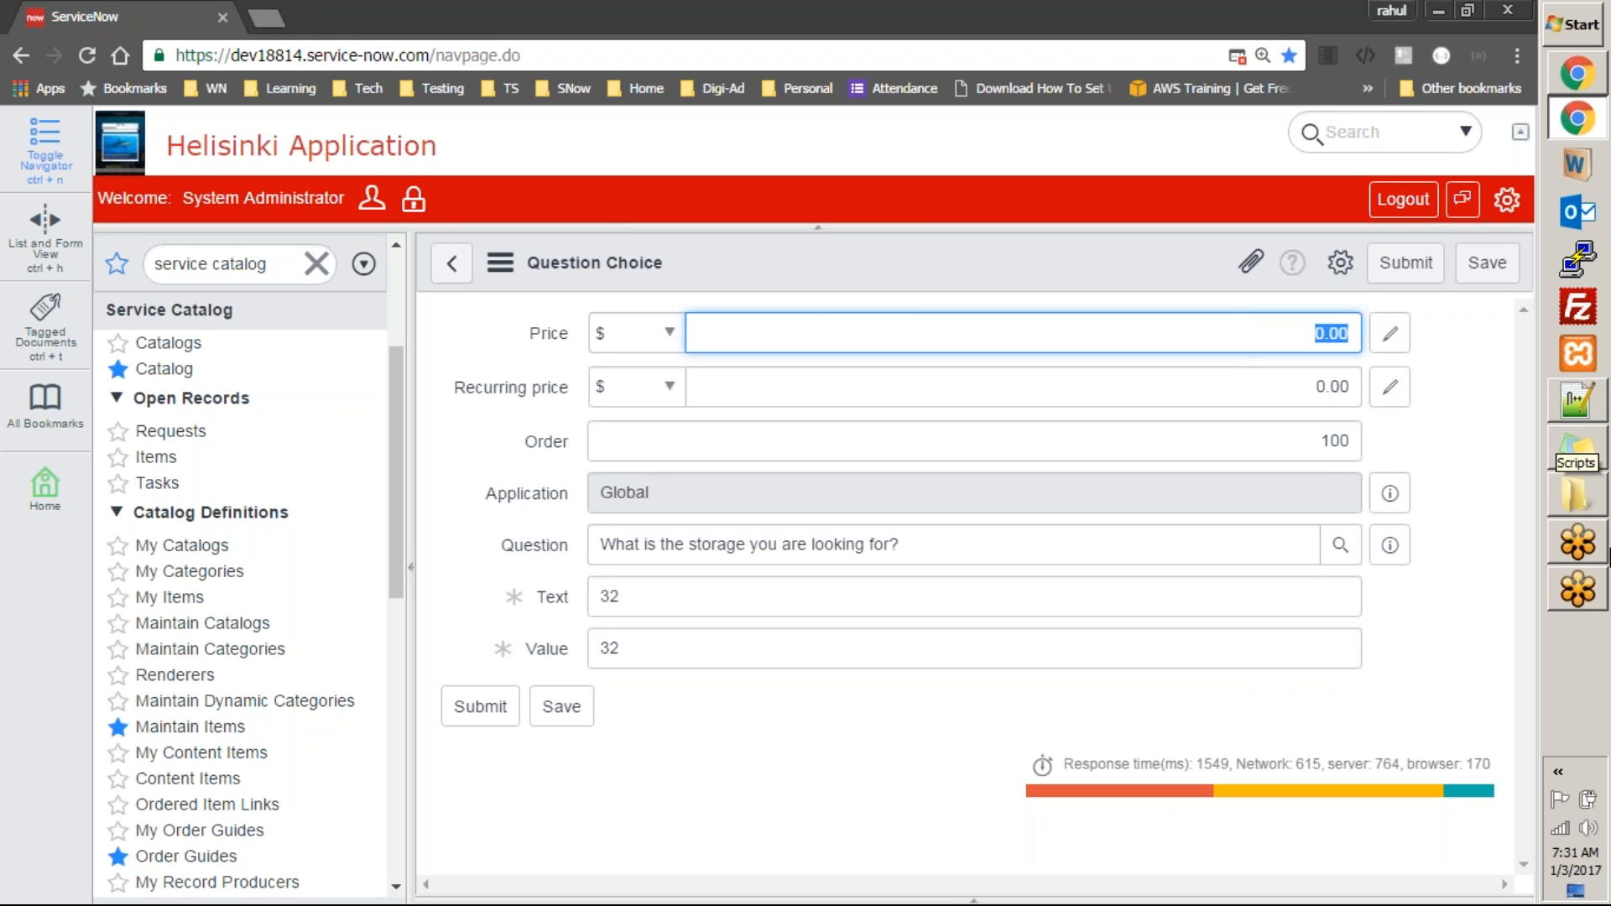
{"action": "right_click", "coordinate": [947, 262]}
{"action": "left_click", "coordinate": [953, 269]}
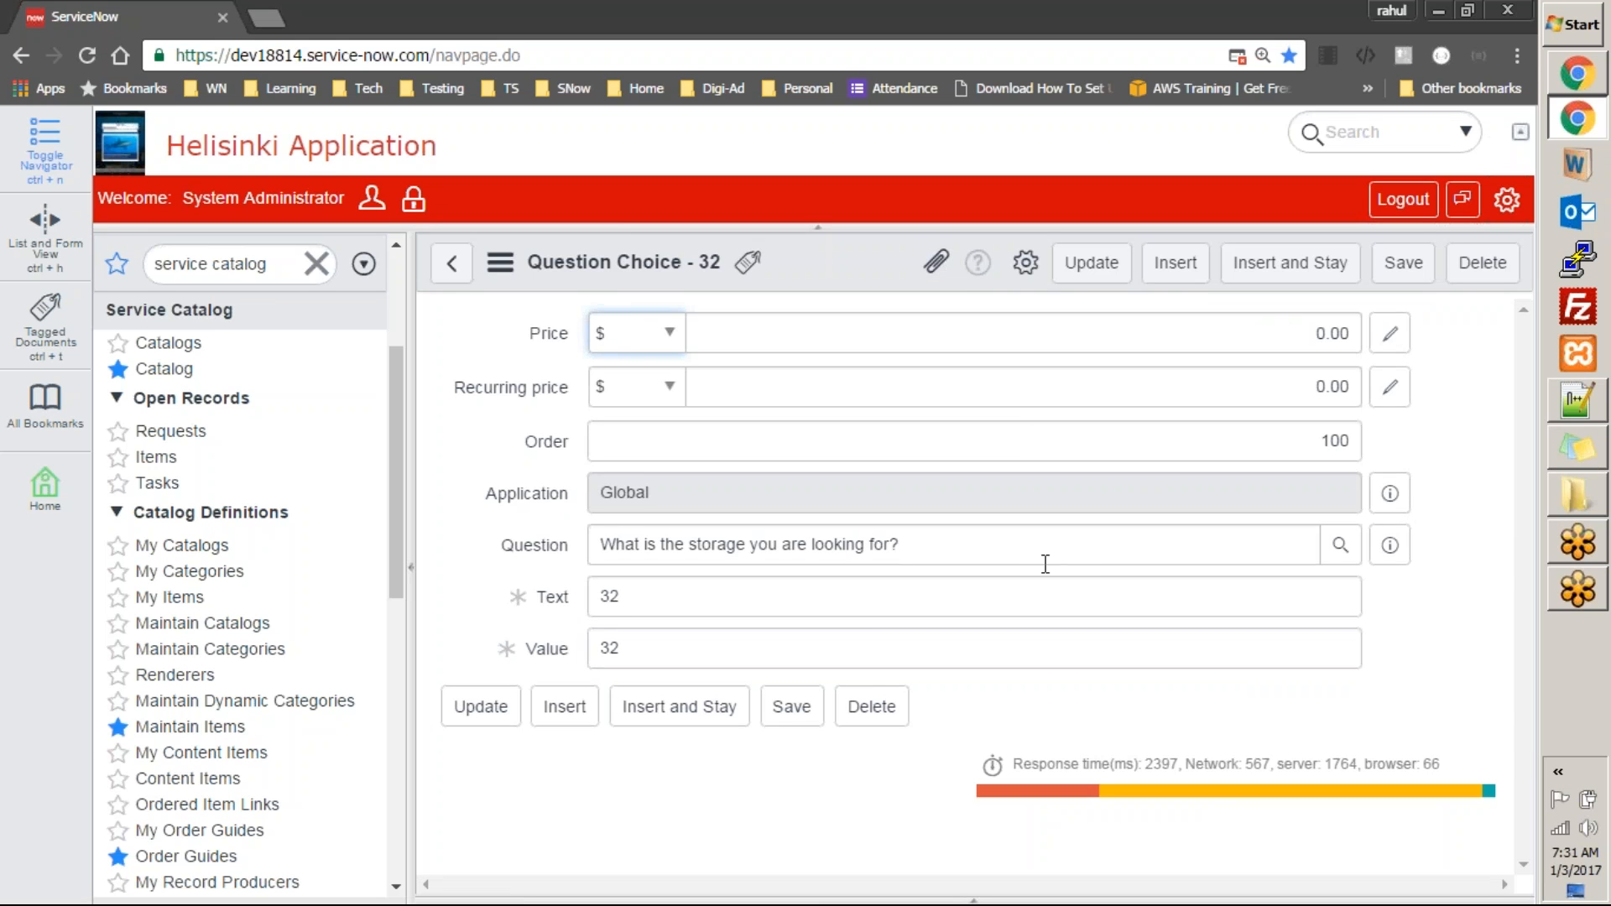
Change both the Text and the Value of the open question choice to 64
{"action": "double_click", "coordinate": [795, 596]}
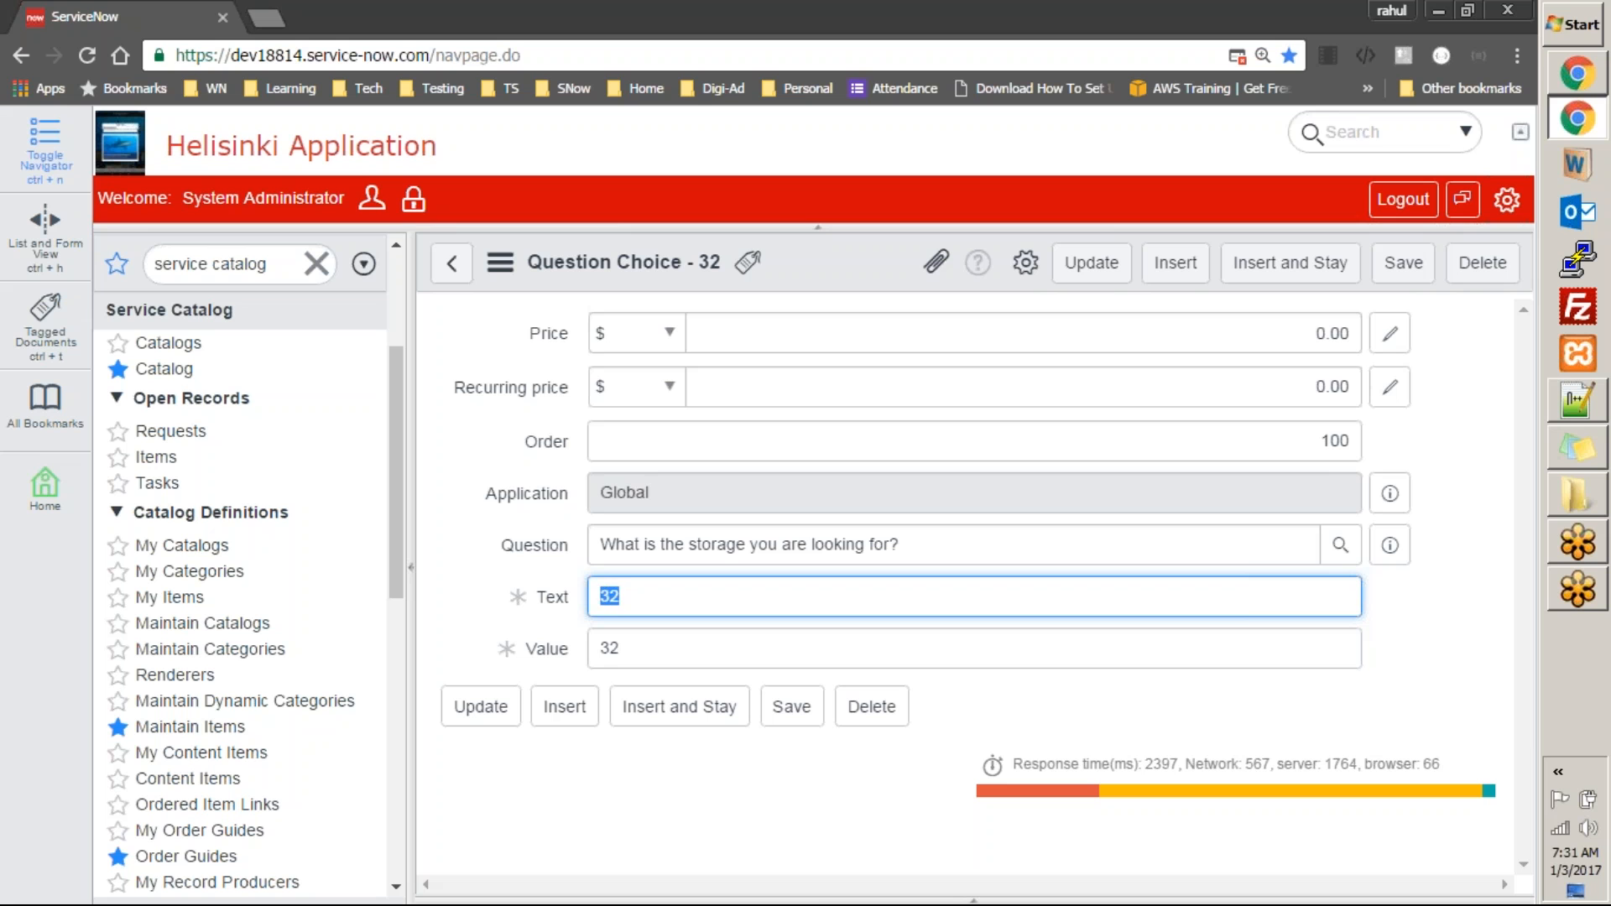
{"action": "type", "text": "64"}
{"action": "key", "text": "Tab"}
{"action": "type", "text": "64"}
{"action": "key", "text": "Tab"}
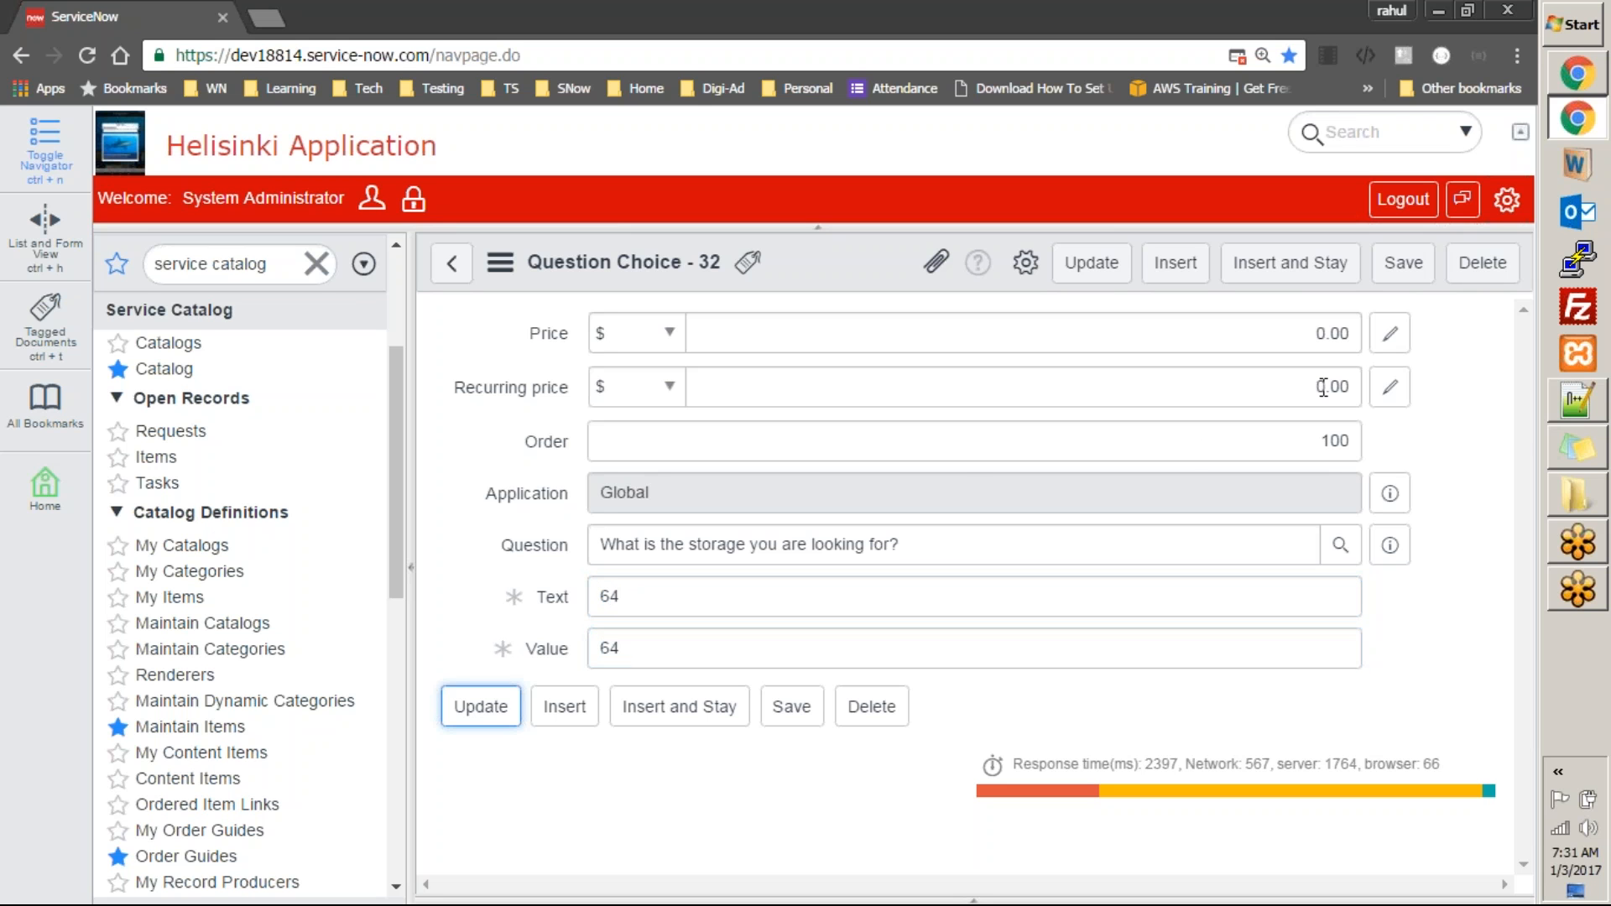
Set the question choice's Price to $100 and Order to 200, and update the record
{"action": "double_click", "coordinate": [1317, 333]}
{"action": "key", "text": "BackSpace"}
{"action": "type", "text": "100"}
{"action": "key", "text": "Tab"}
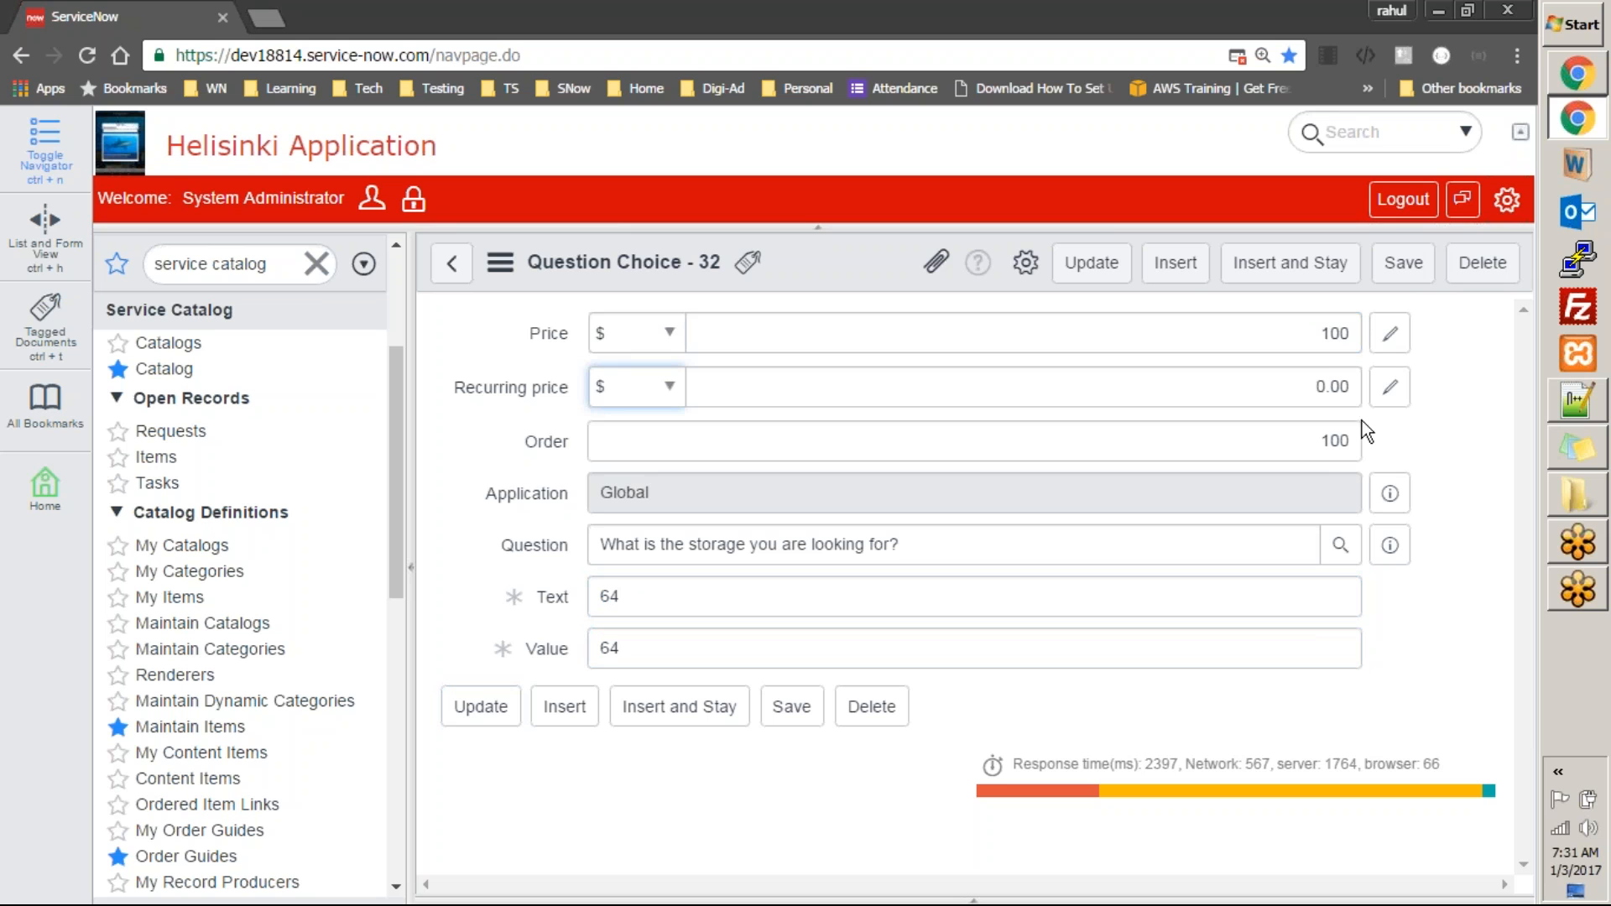
{"action": "double_click", "coordinate": [1323, 440]}
{"action": "type", "text": "2"}
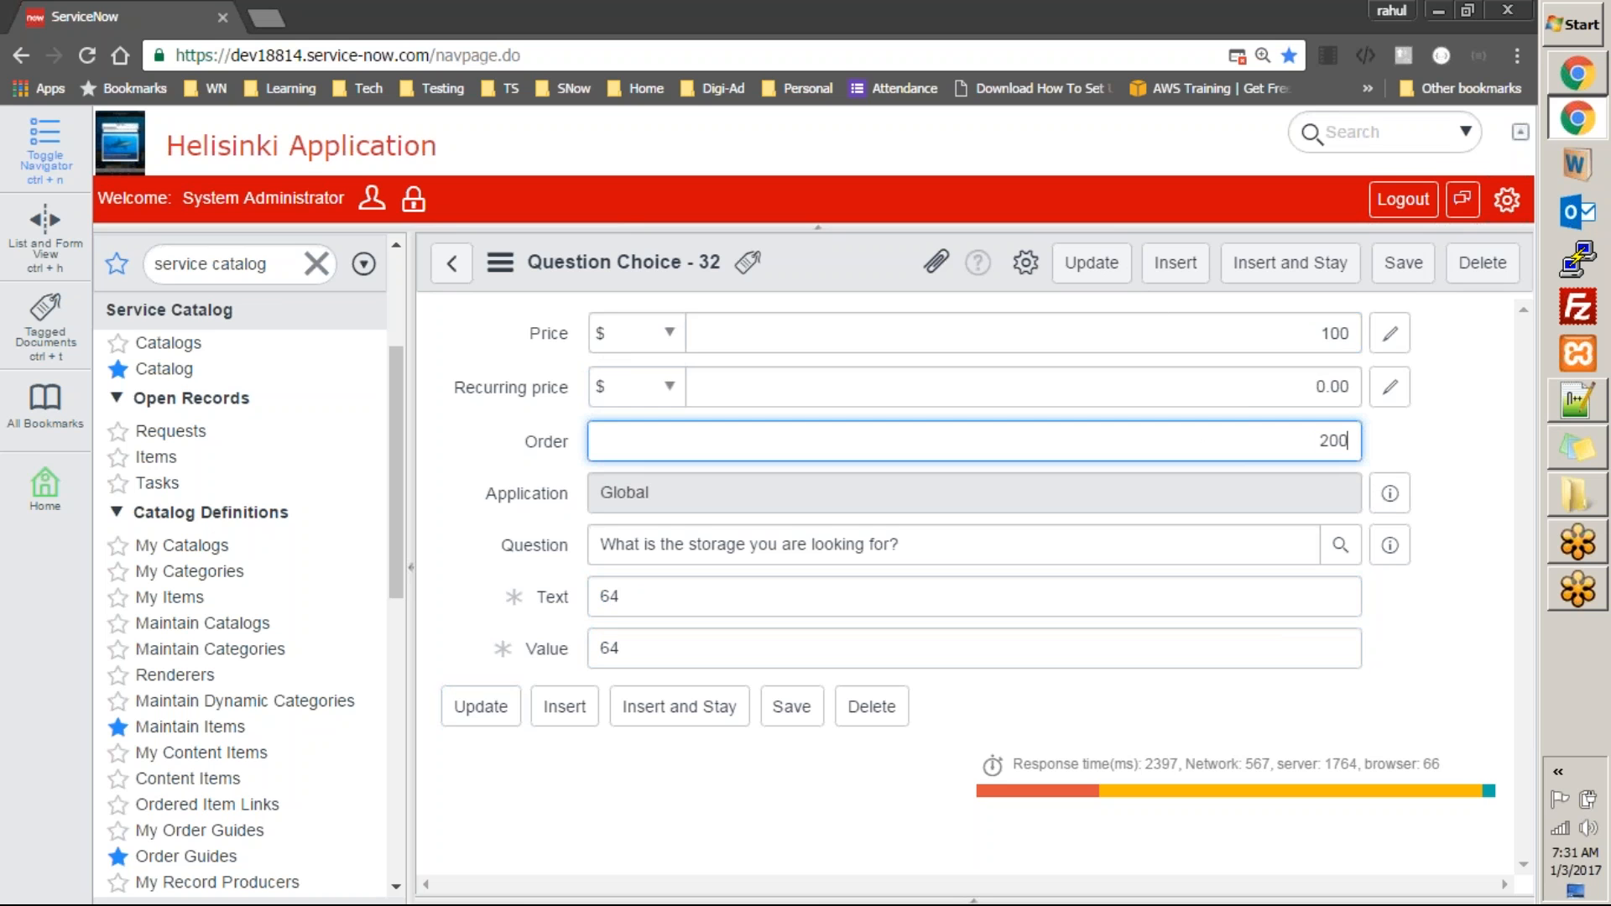
{"action": "left_click", "coordinate": [1118, 276]}
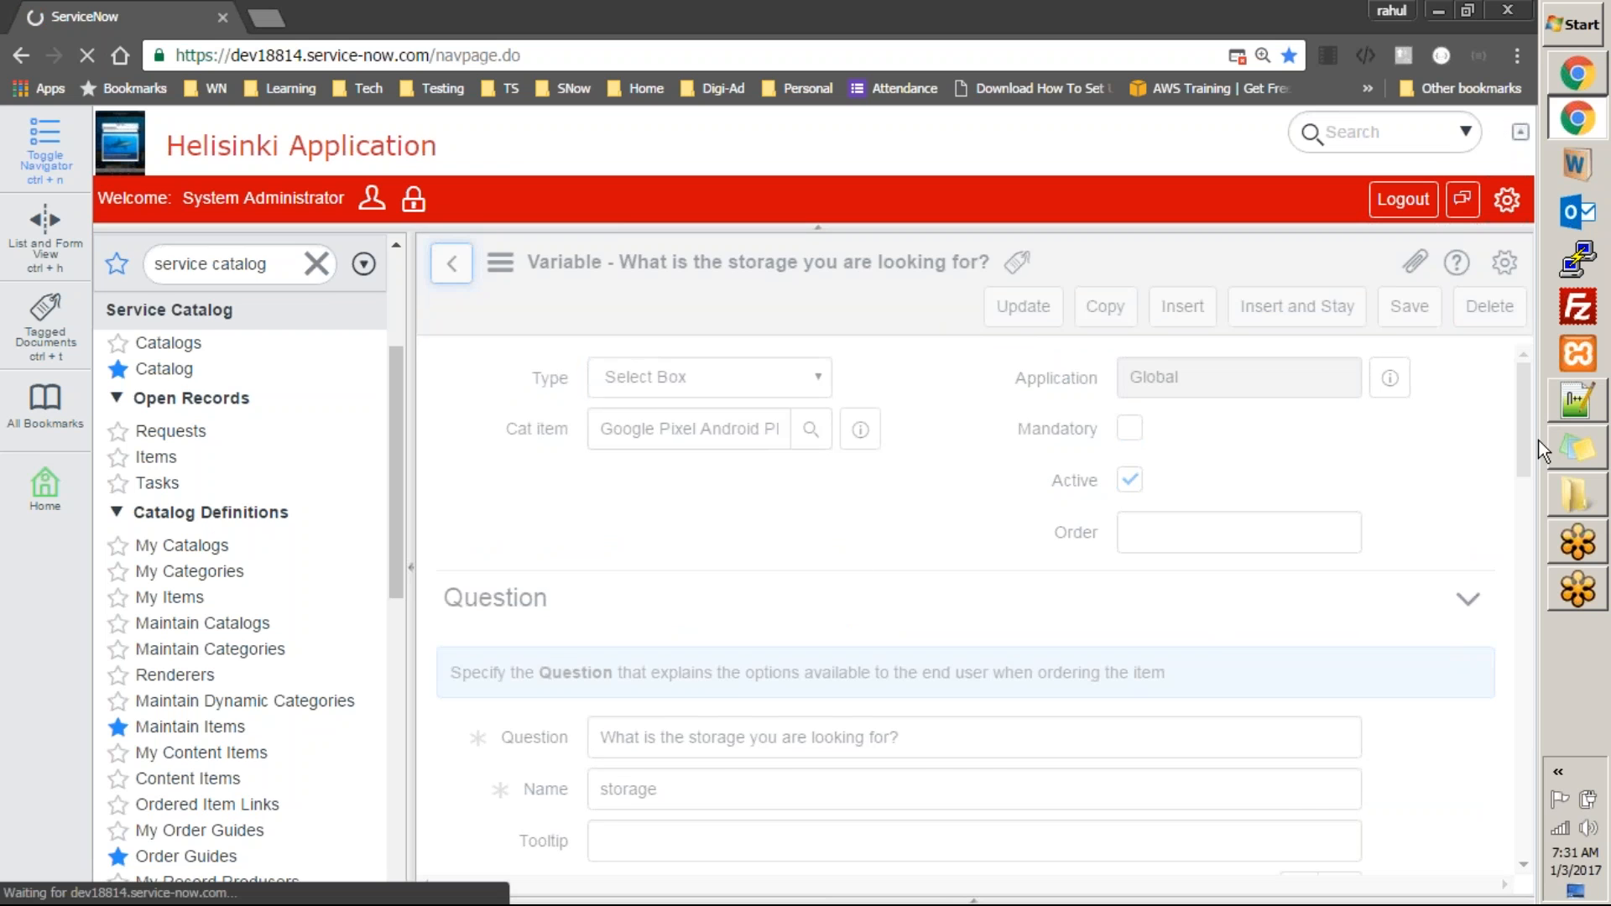
Reopen the storage Select Box variable from the catalog item's Variables list and mark it as Mandatory
{"action": "left_click_drag", "start_coordinate": [1529, 431], "coordinate": [1513, 832]}
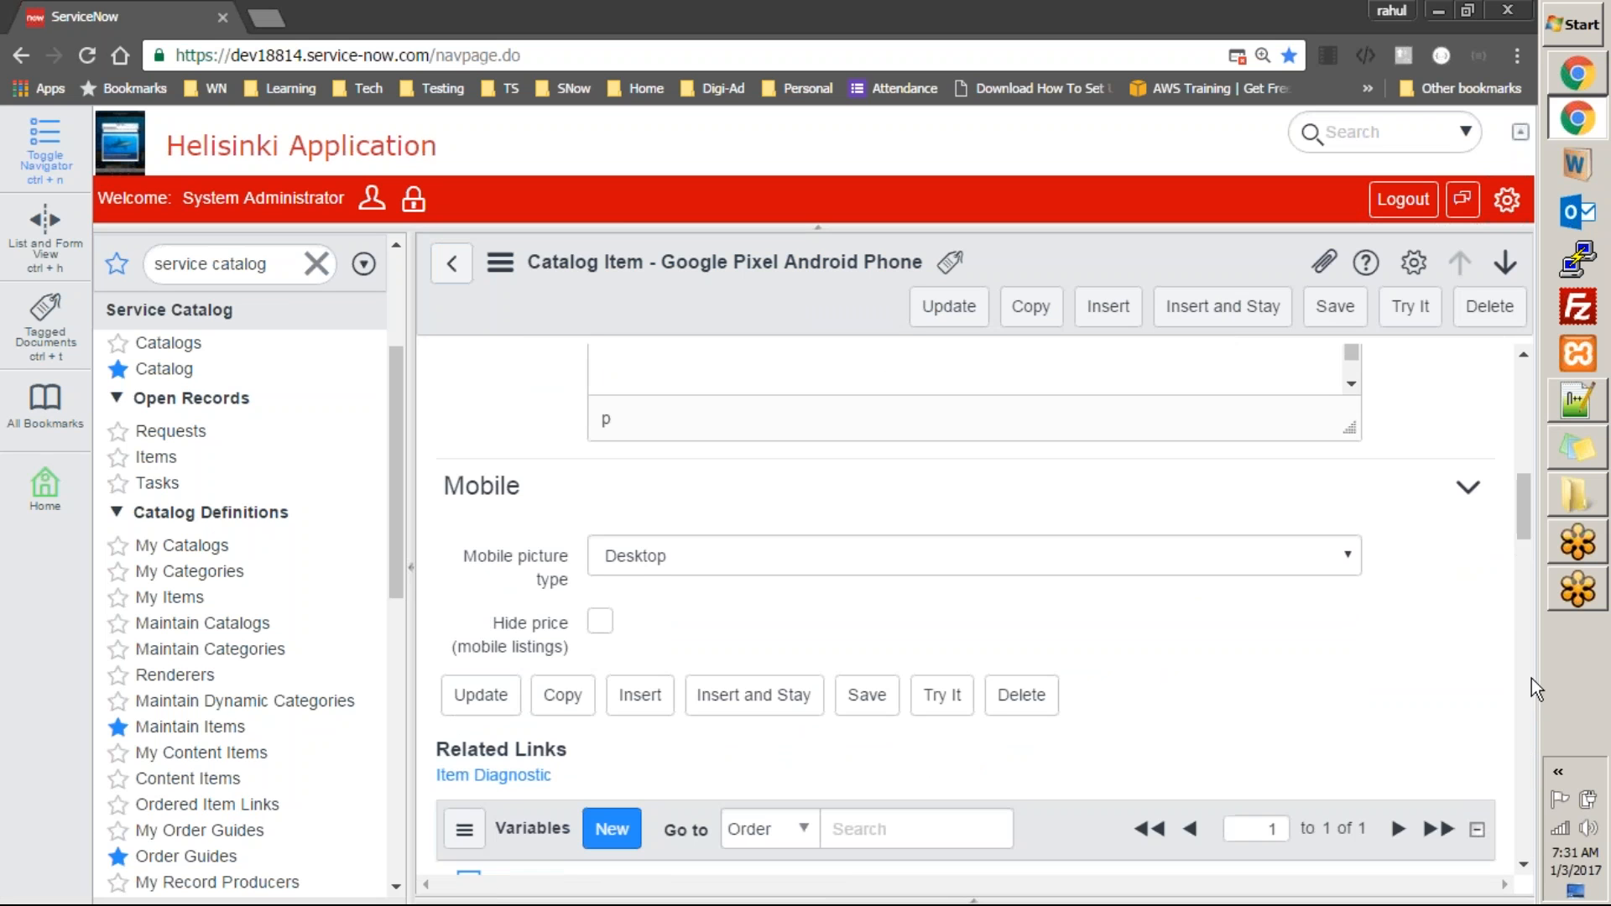
{"action": "left_click_drag", "start_coordinate": [1526, 494], "coordinate": [1524, 561]}
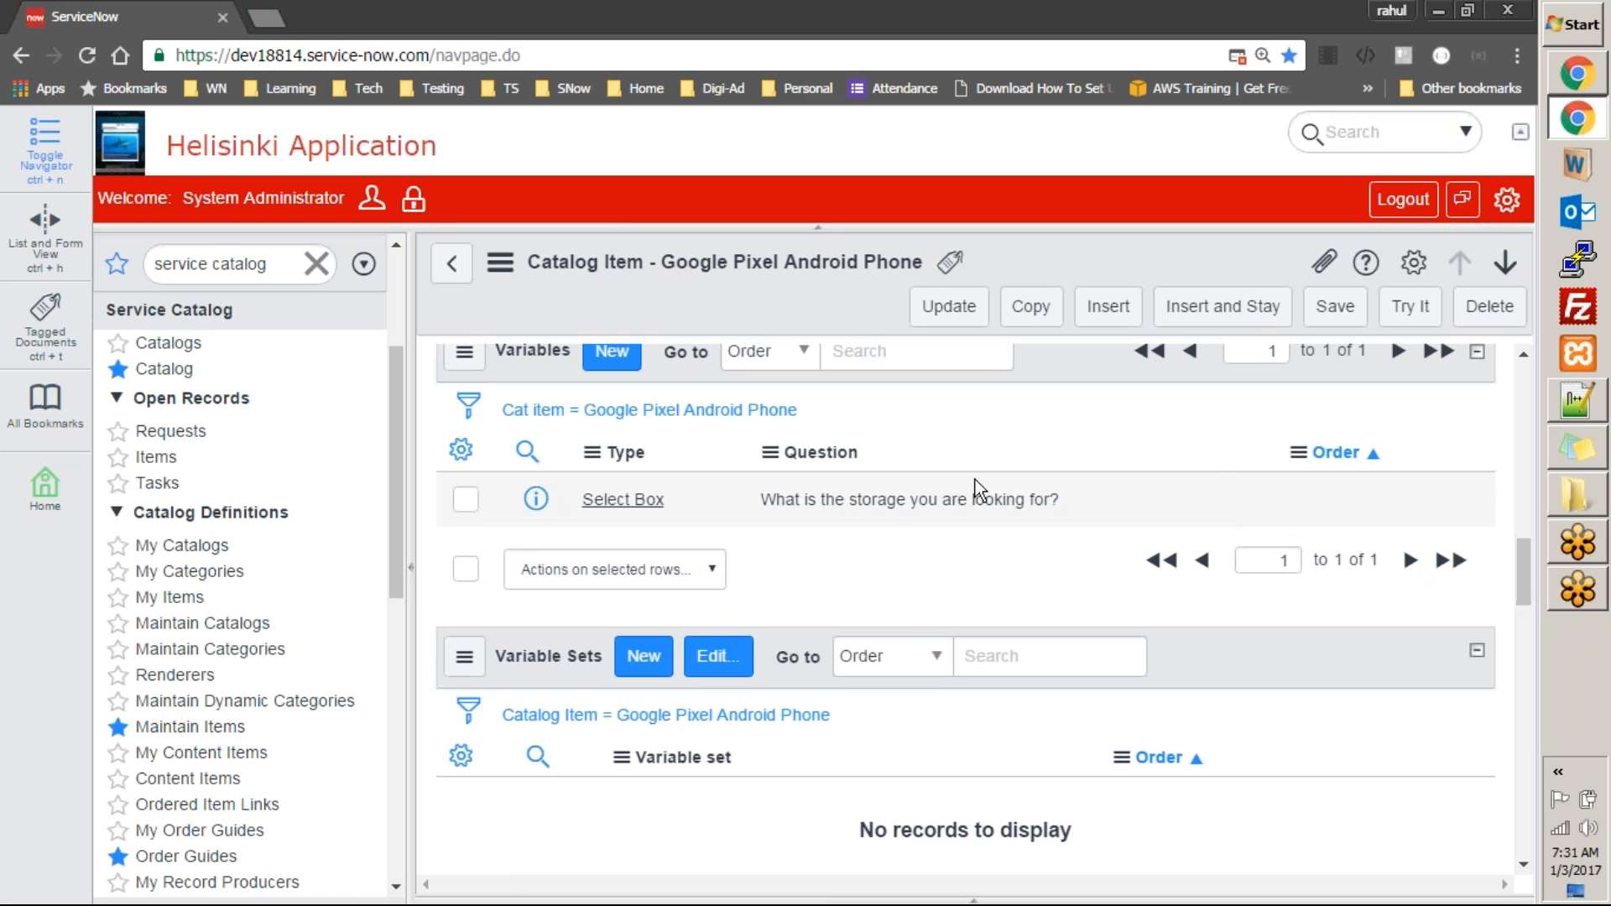
{"action": "left_click", "coordinate": [636, 504]}
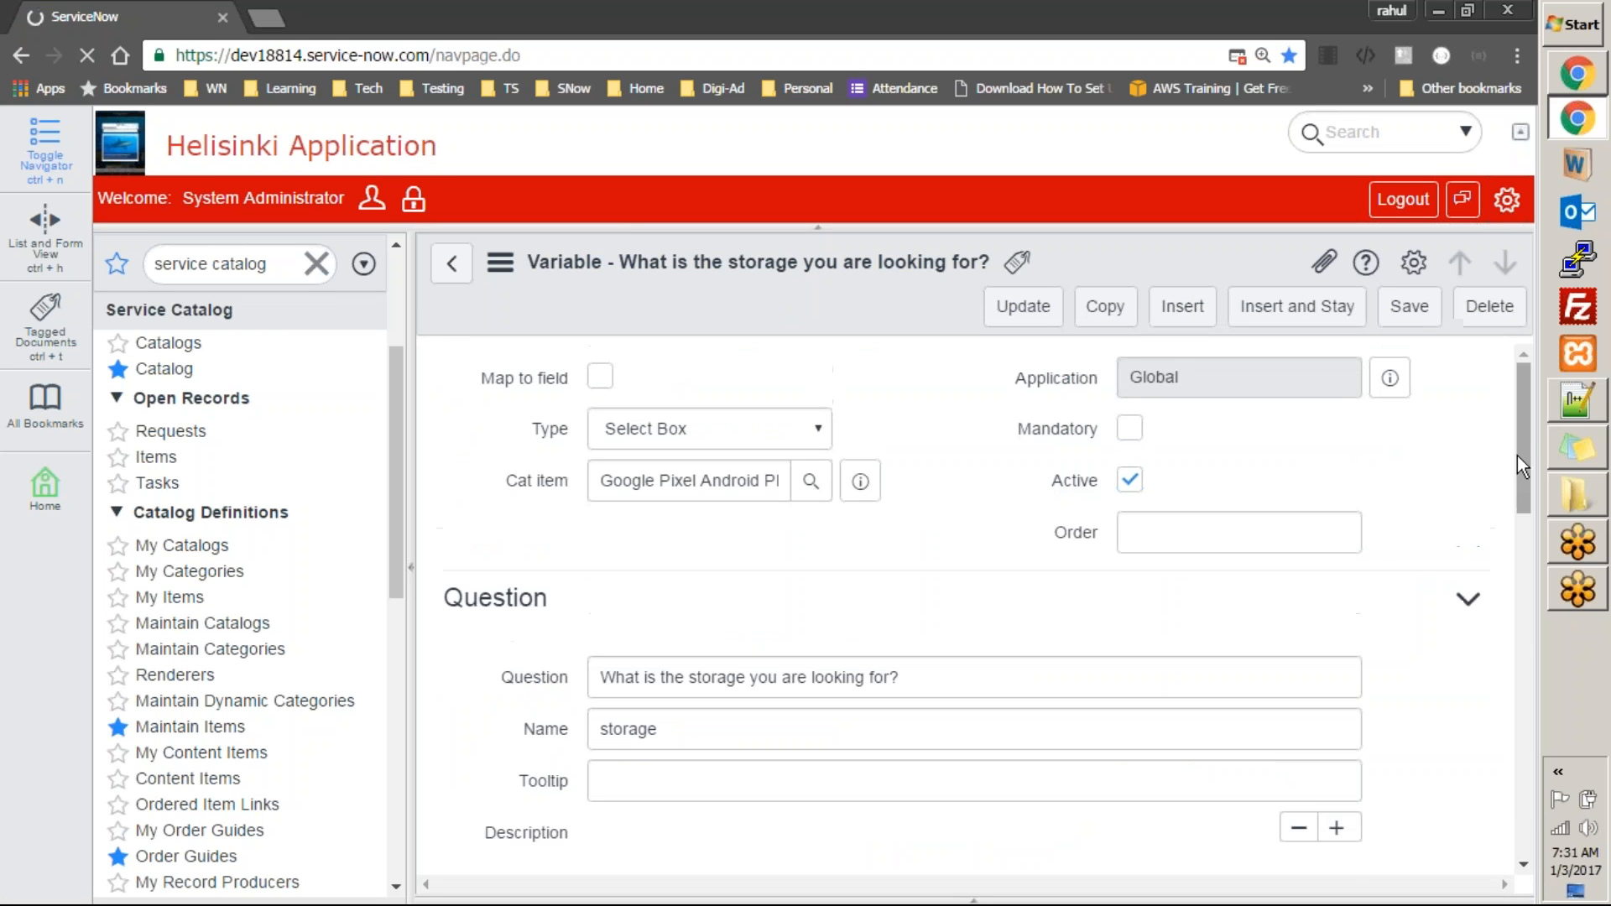
{"action": "mouse_move", "coordinate": [1524, 446]}
{"action": "left_mouse_down"}
{"action": "mouse_move", "coordinate": [1524, 471]}
{"action": "mouse_move", "coordinate": [1522, 438]}
{"action": "left_mouse_up"}
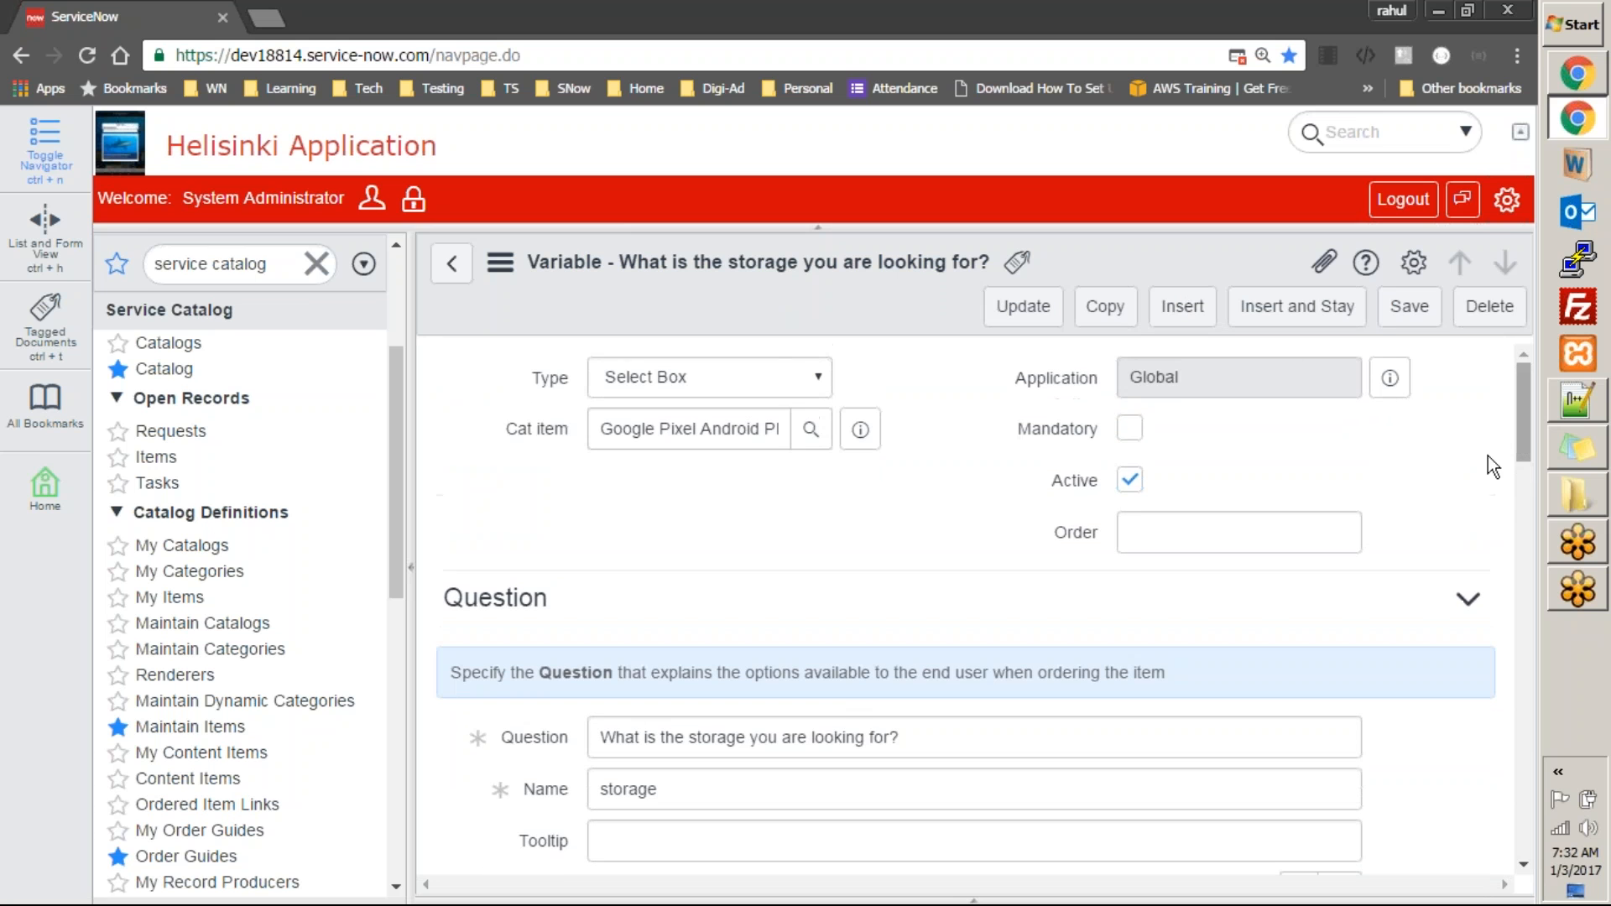
{"action": "left_click", "coordinate": [1129, 430]}
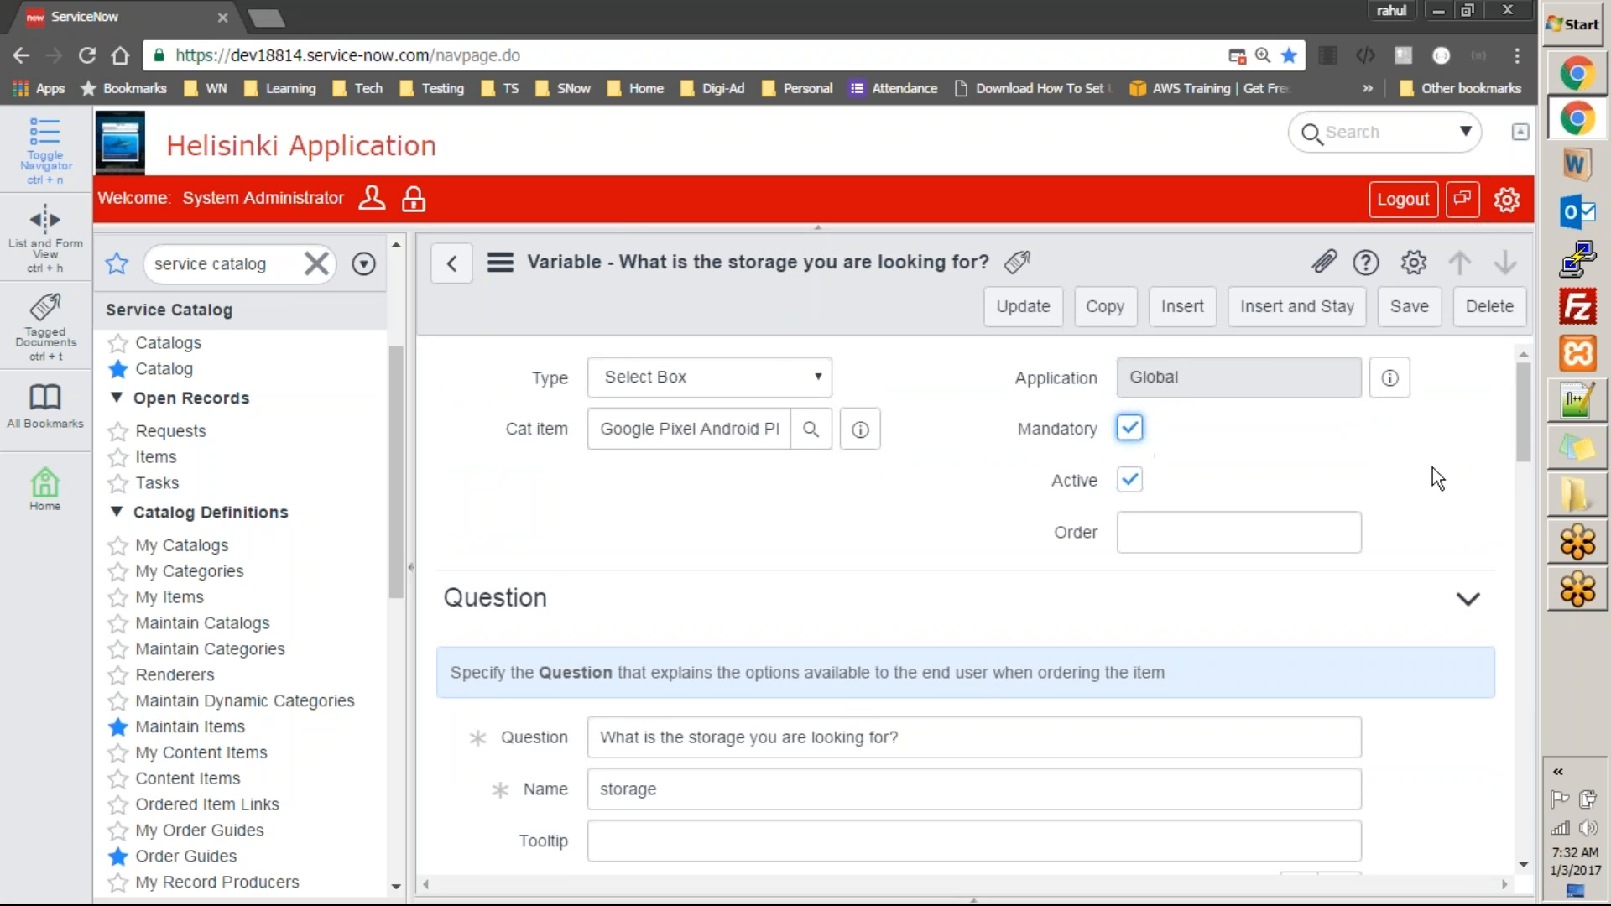
Save the storage variable with its Mandatory setting and stay on its record
{"action": "left_click_drag", "start_coordinate": [1519, 432], "coordinate": [1570, 839]}
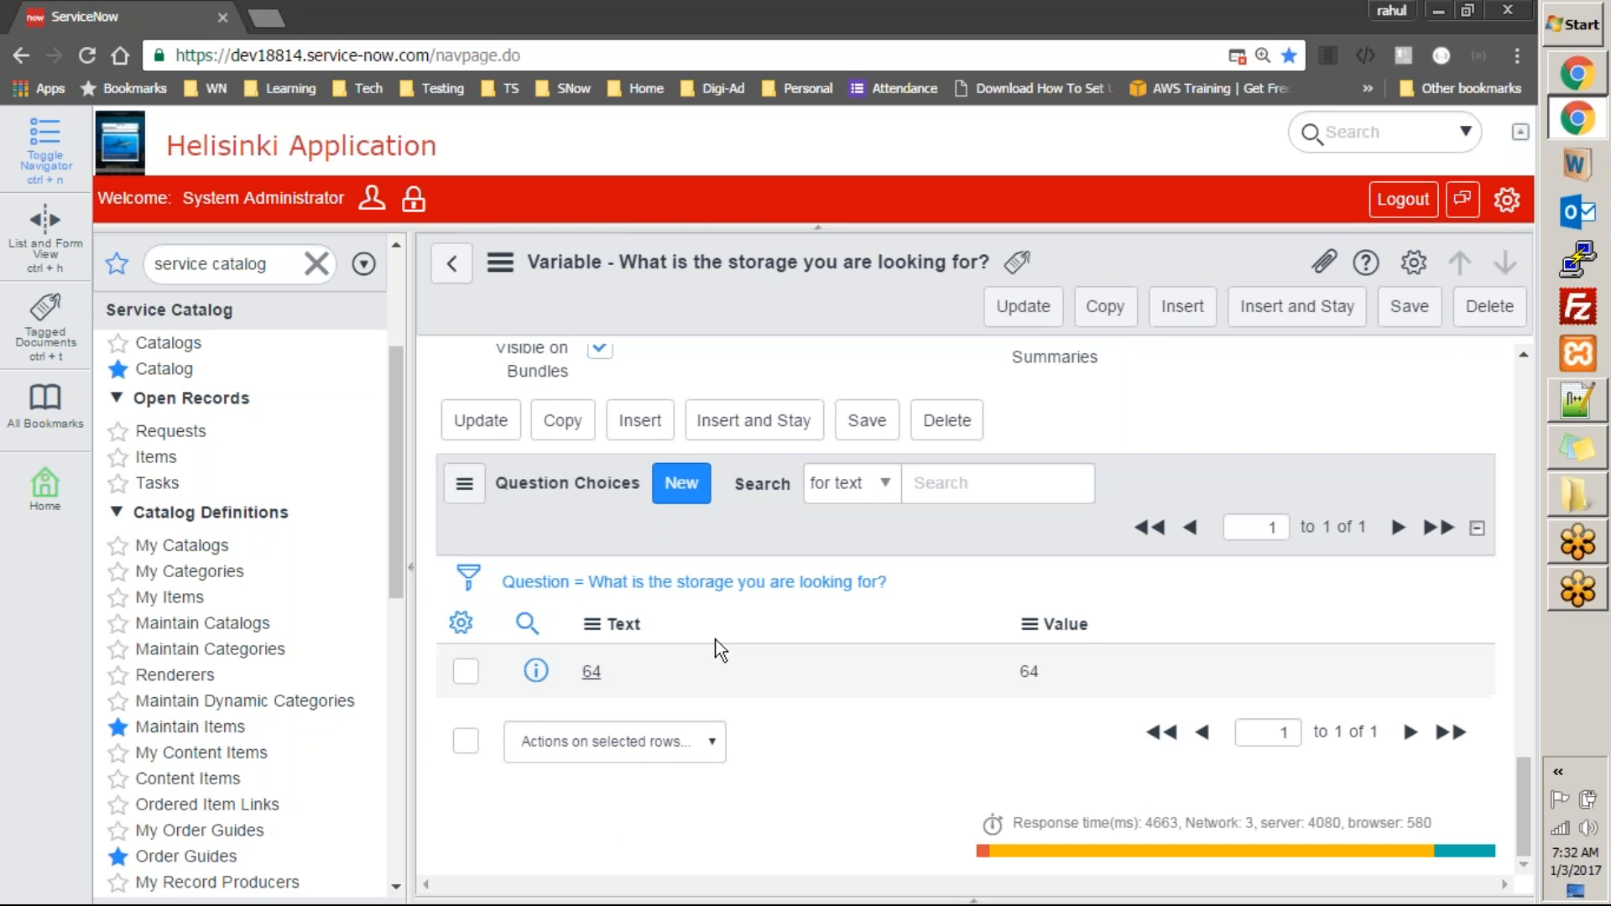
{"action": "left_click", "coordinate": [622, 667]}
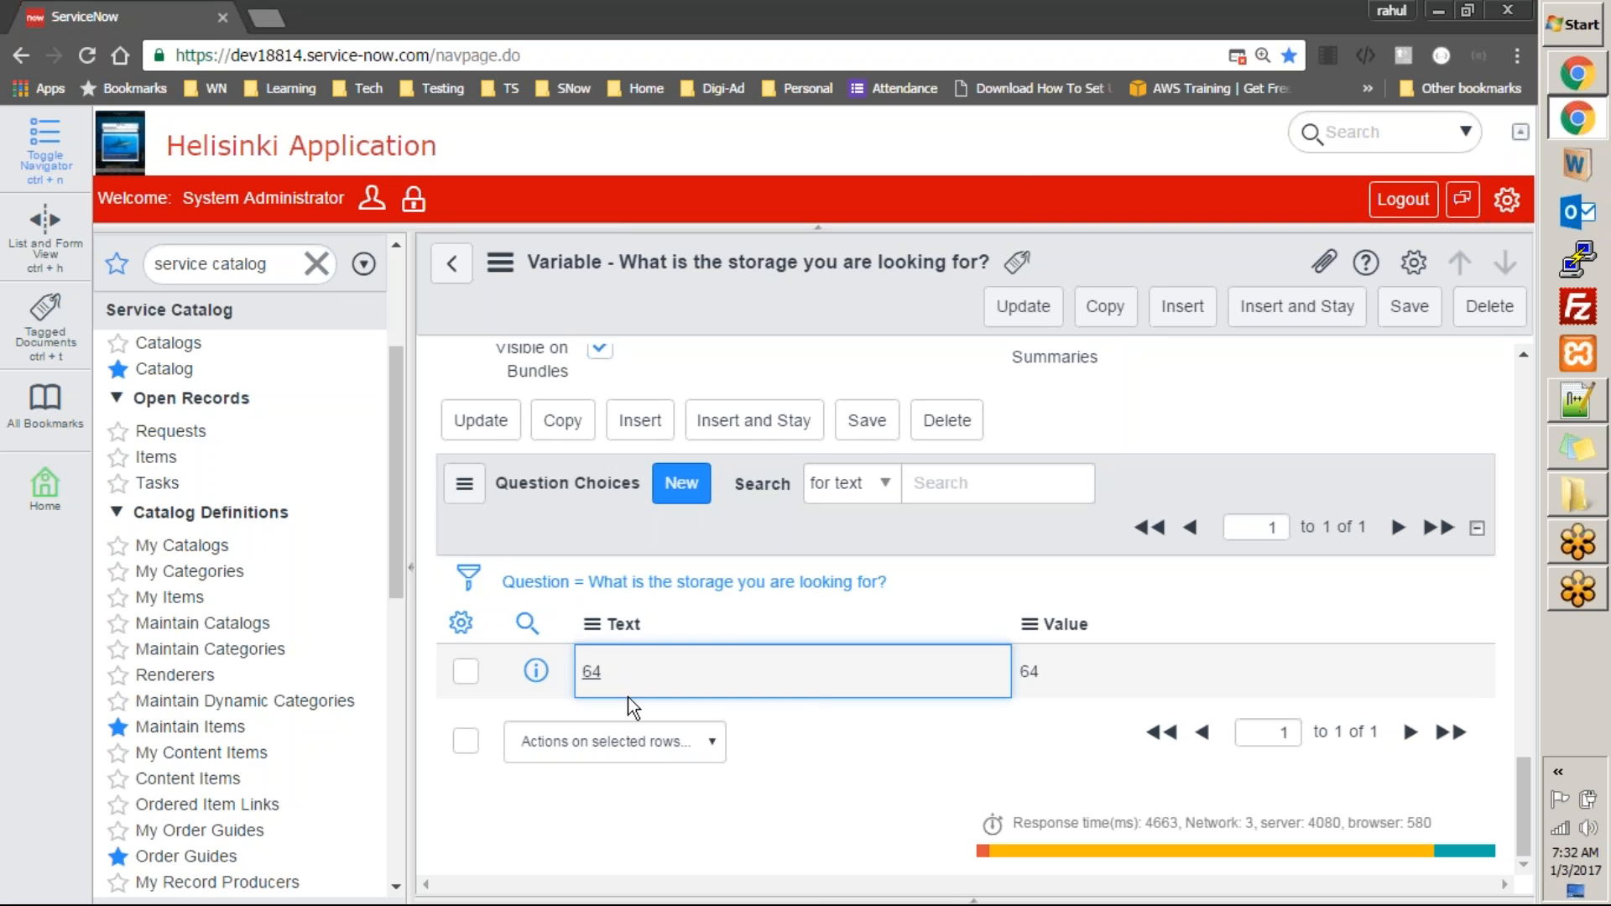
{"action": "left_click", "coordinate": [592, 671]}
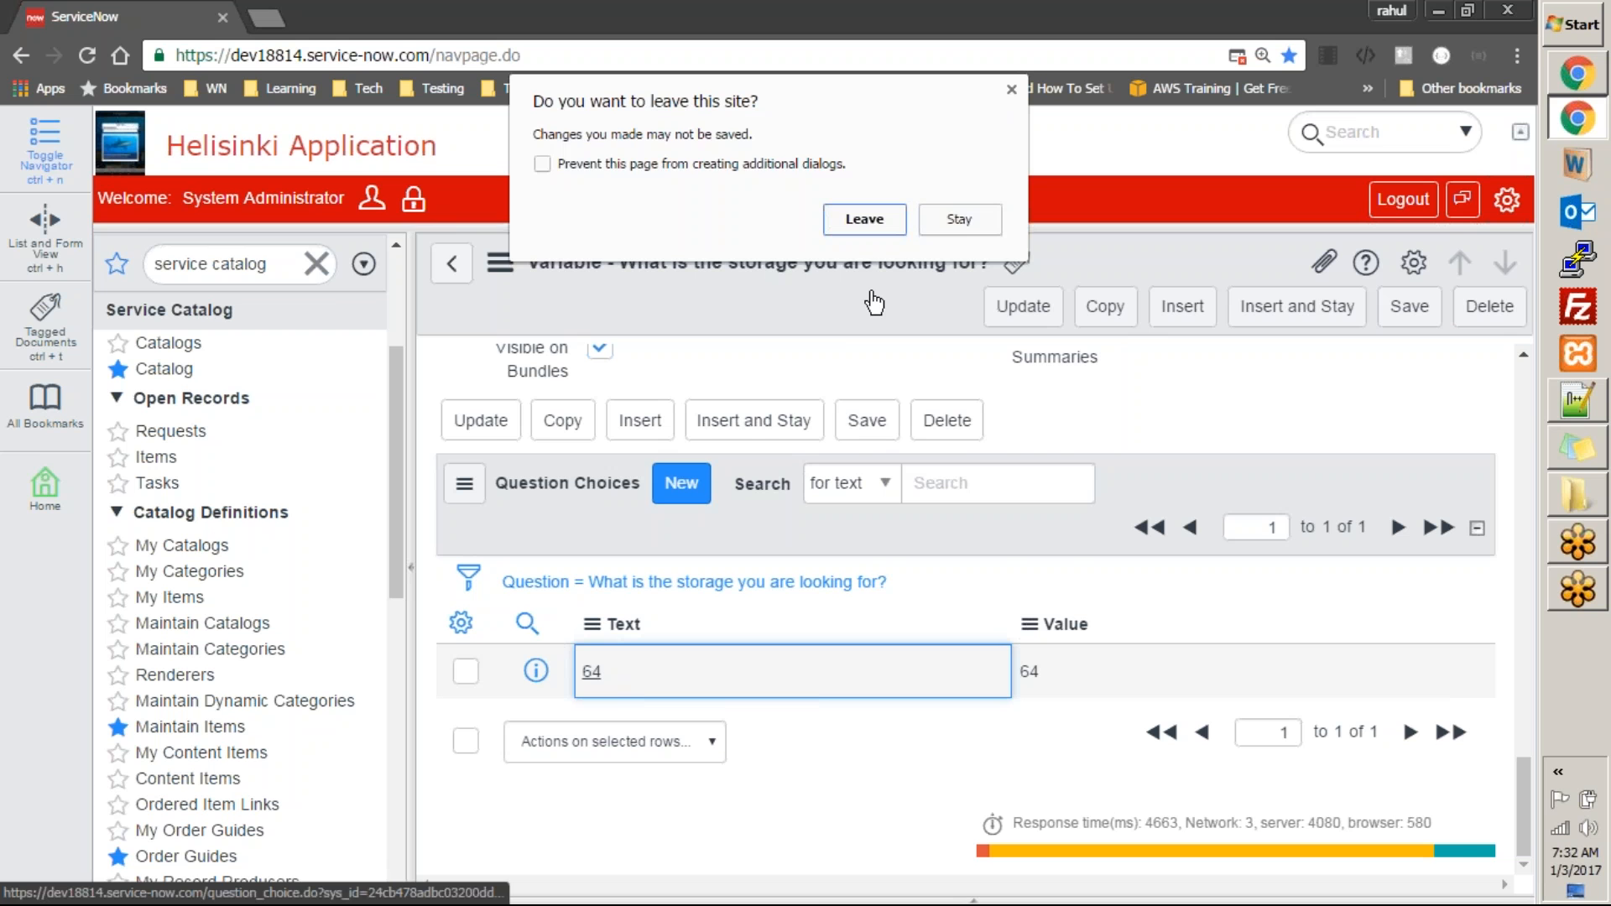
{"action": "left_click", "coordinate": [950, 221]}
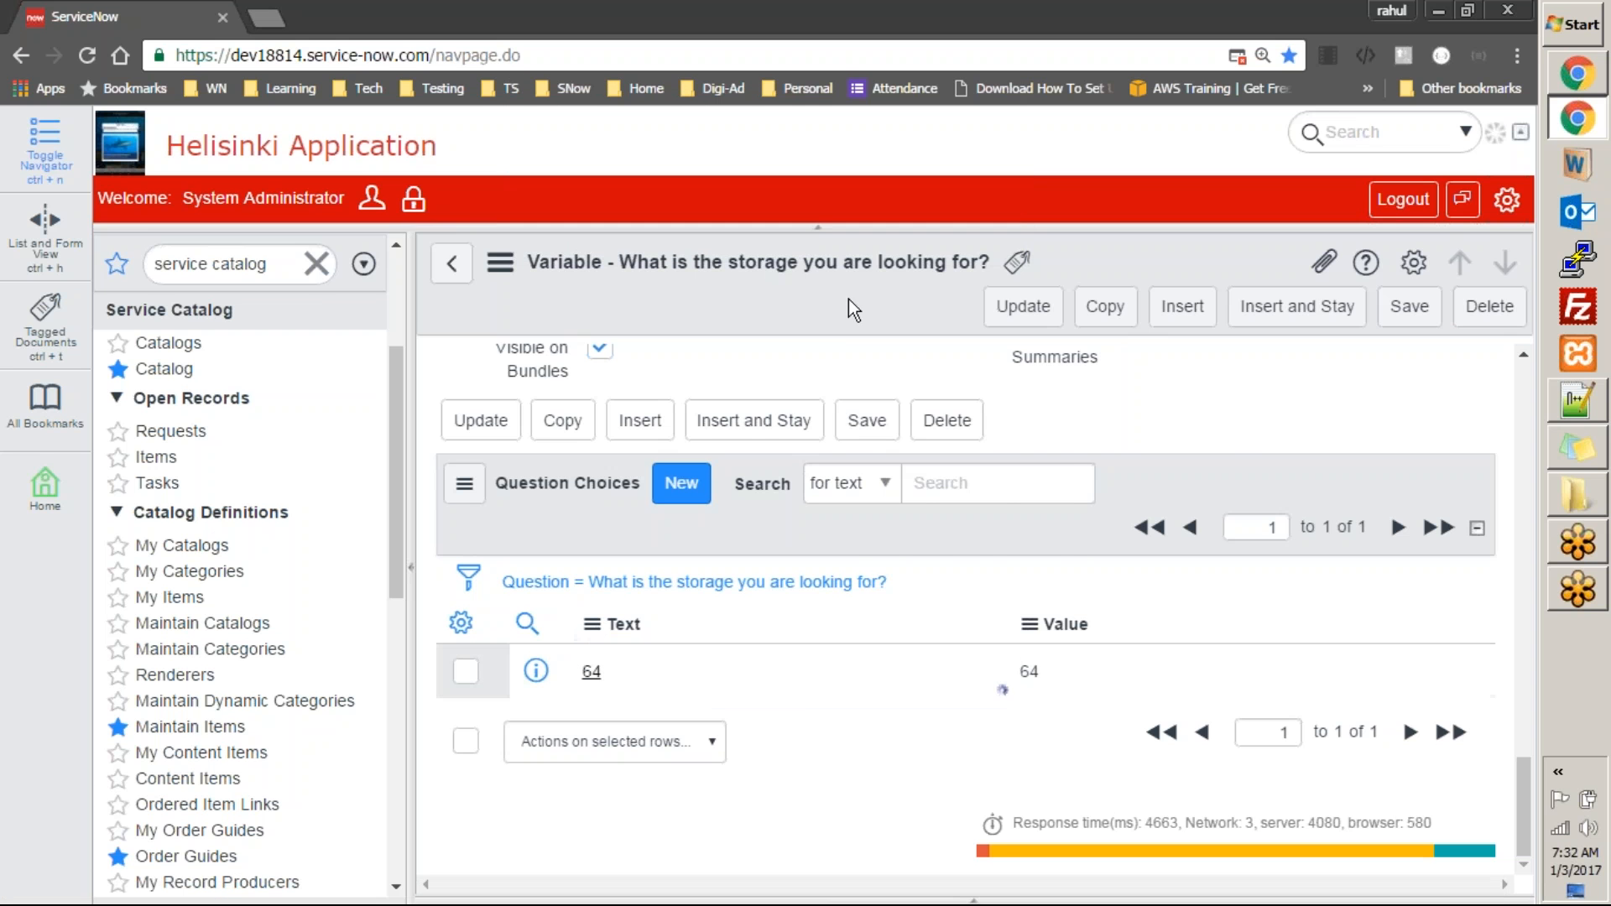
{"action": "right_click", "coordinate": [849, 299]}
{"action": "left_click", "coordinate": [865, 316]}
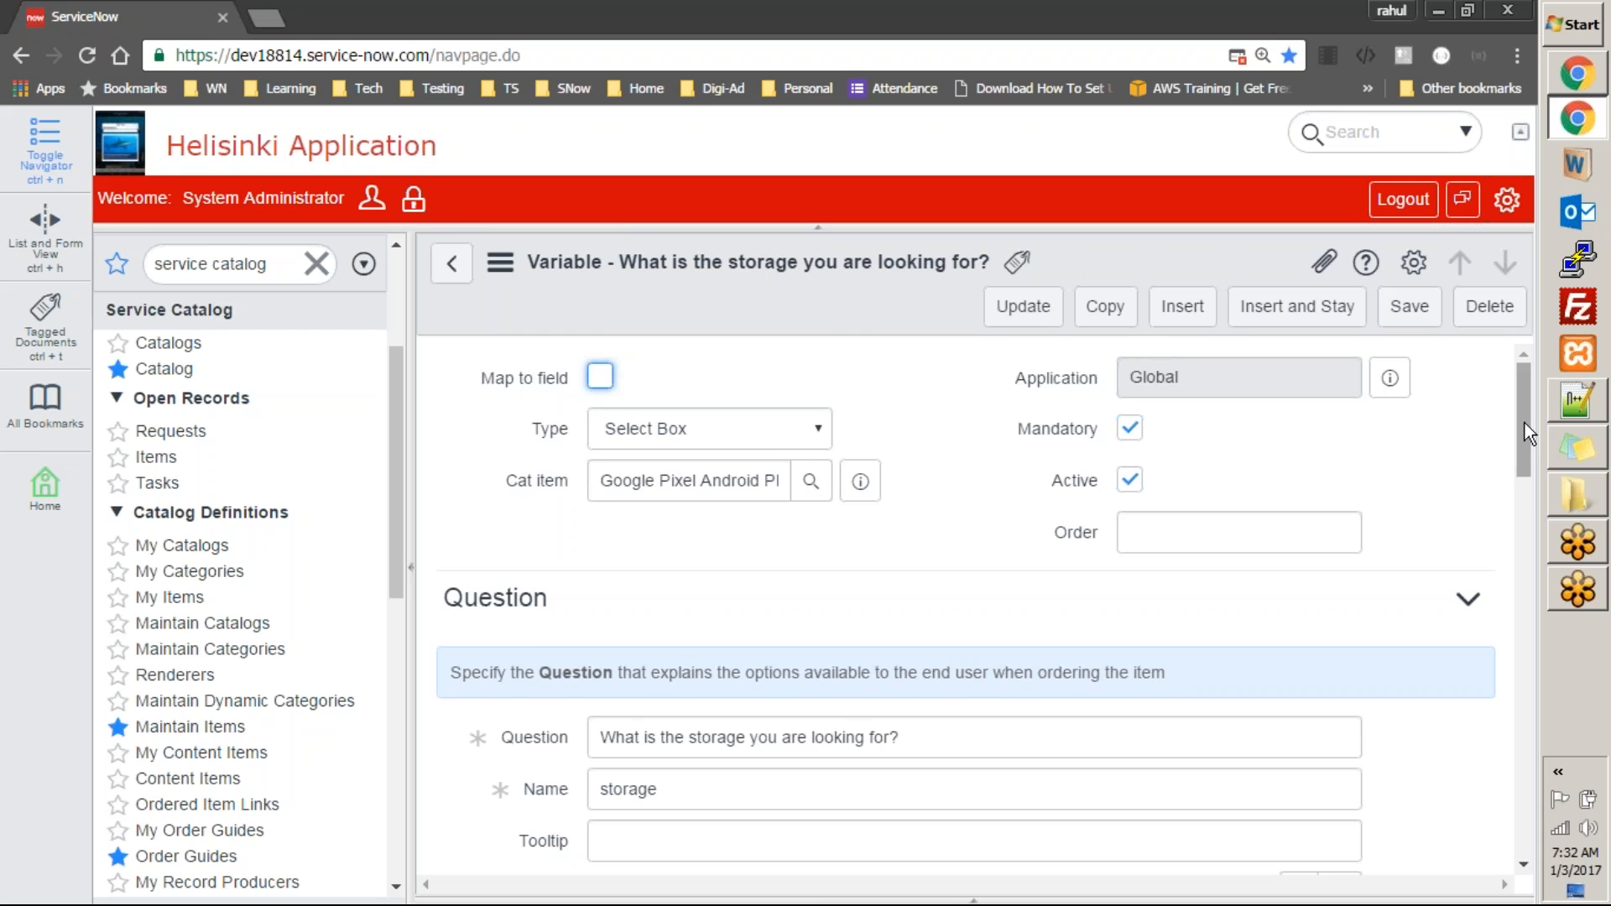
Open the storage variable's 64 question choice and set its Price to $0 and Order to 100
{"action": "left_click_drag", "start_coordinate": [1524, 423], "coordinate": [1548, 850]}
{"action": "left_click", "coordinate": [594, 674]}
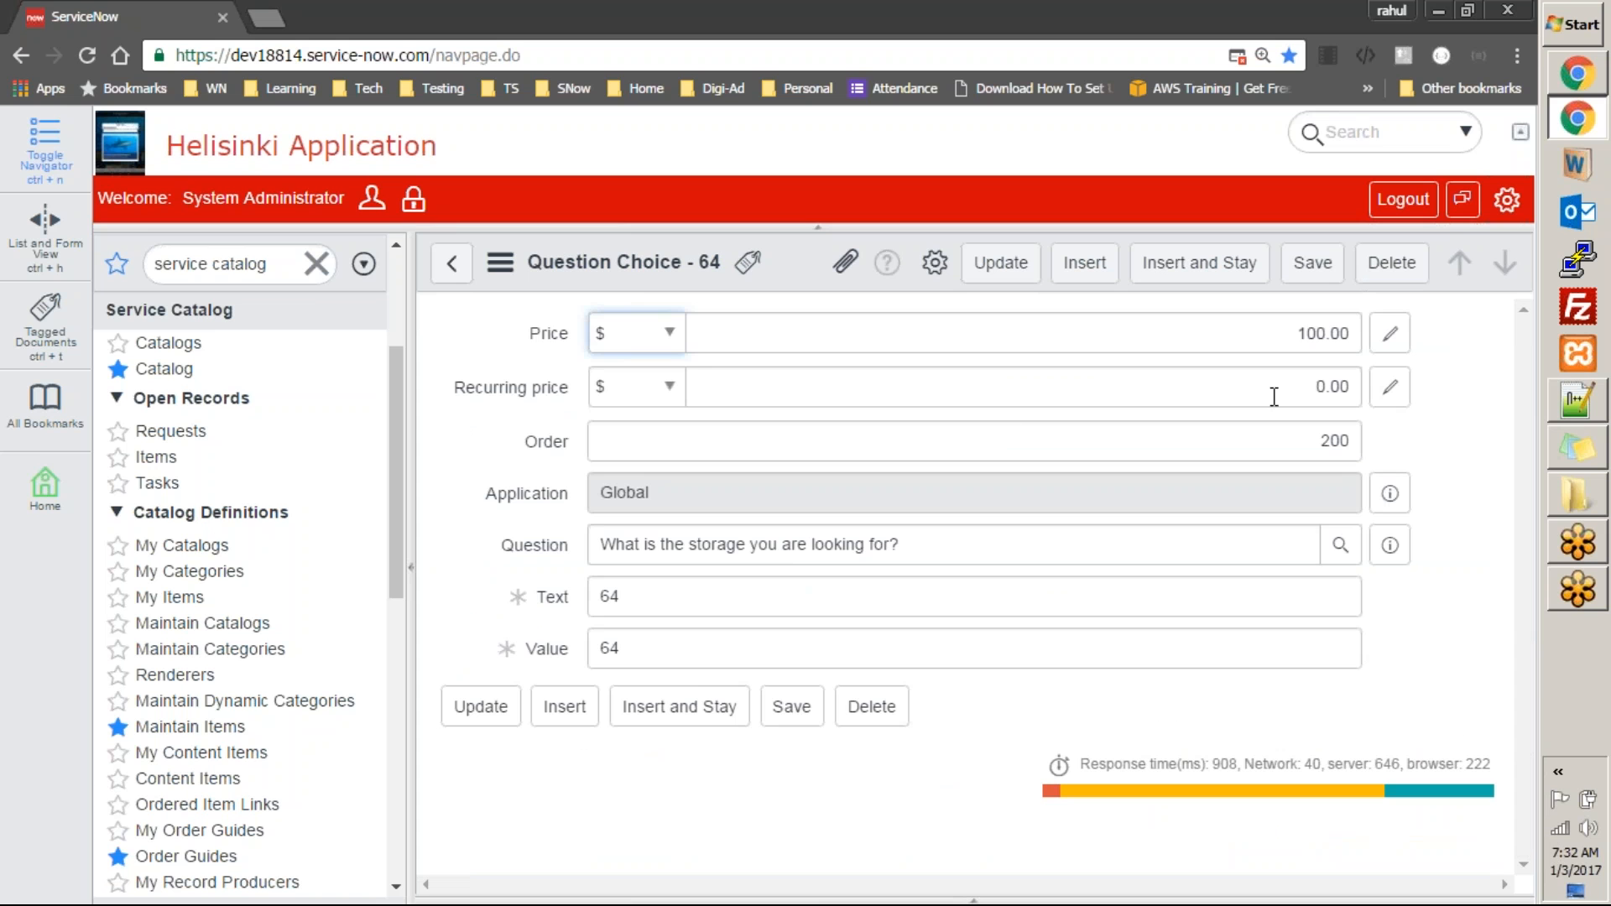
{"action": "double_click", "coordinate": [1352, 334]}
{"action": "type", "text": "0"}
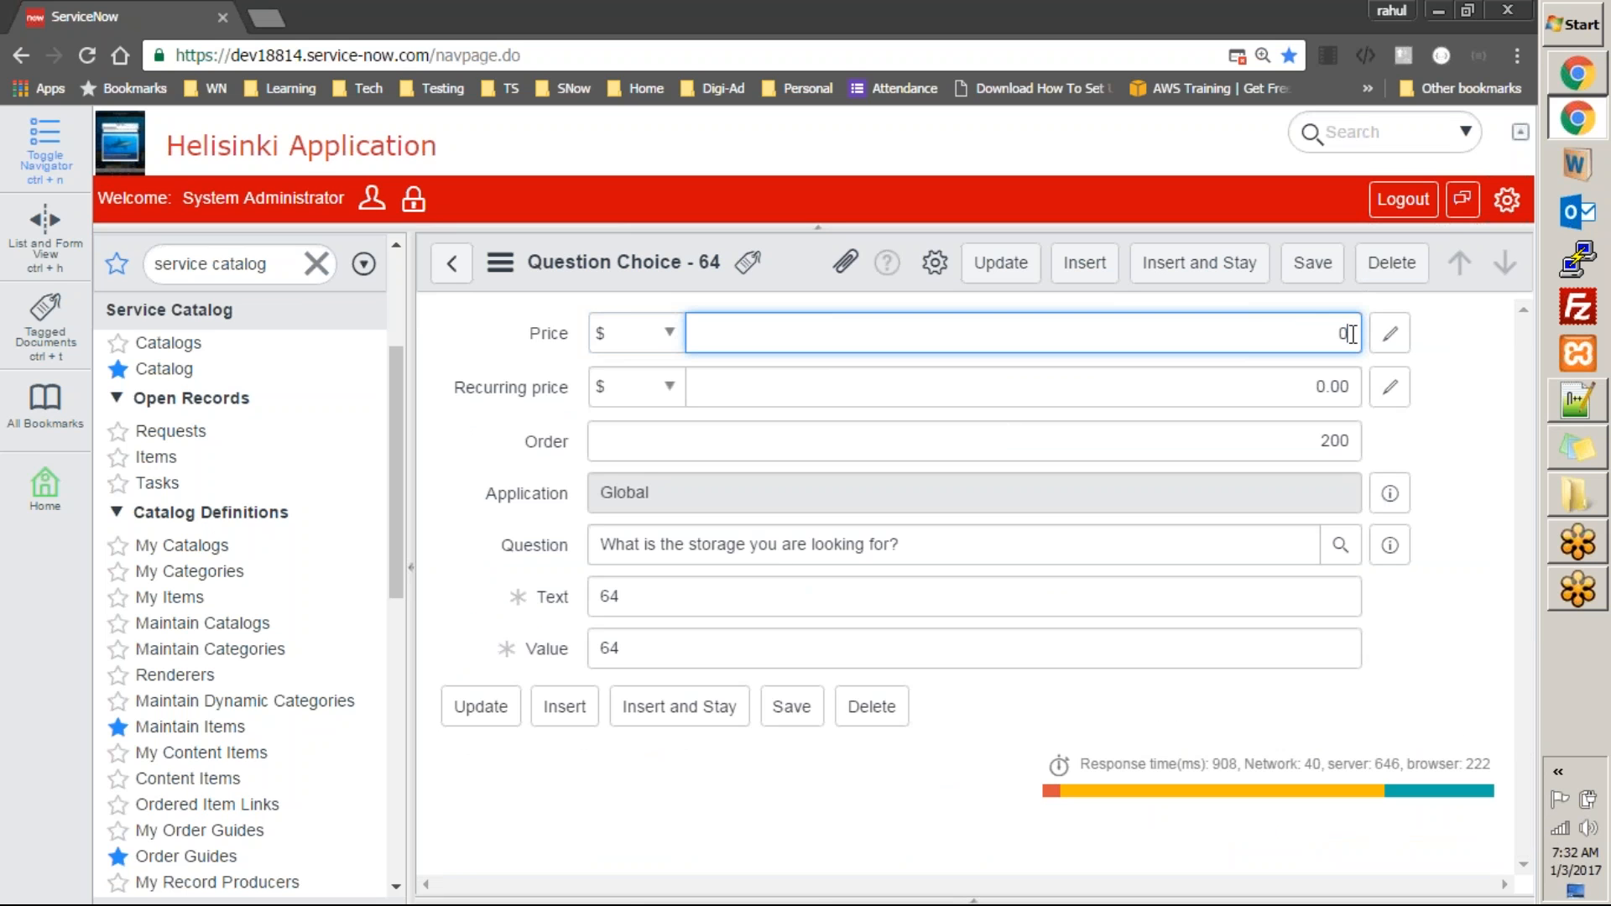
{"action": "key", "text": "Tab"}
{"action": "double_click", "coordinate": [1309, 441]}
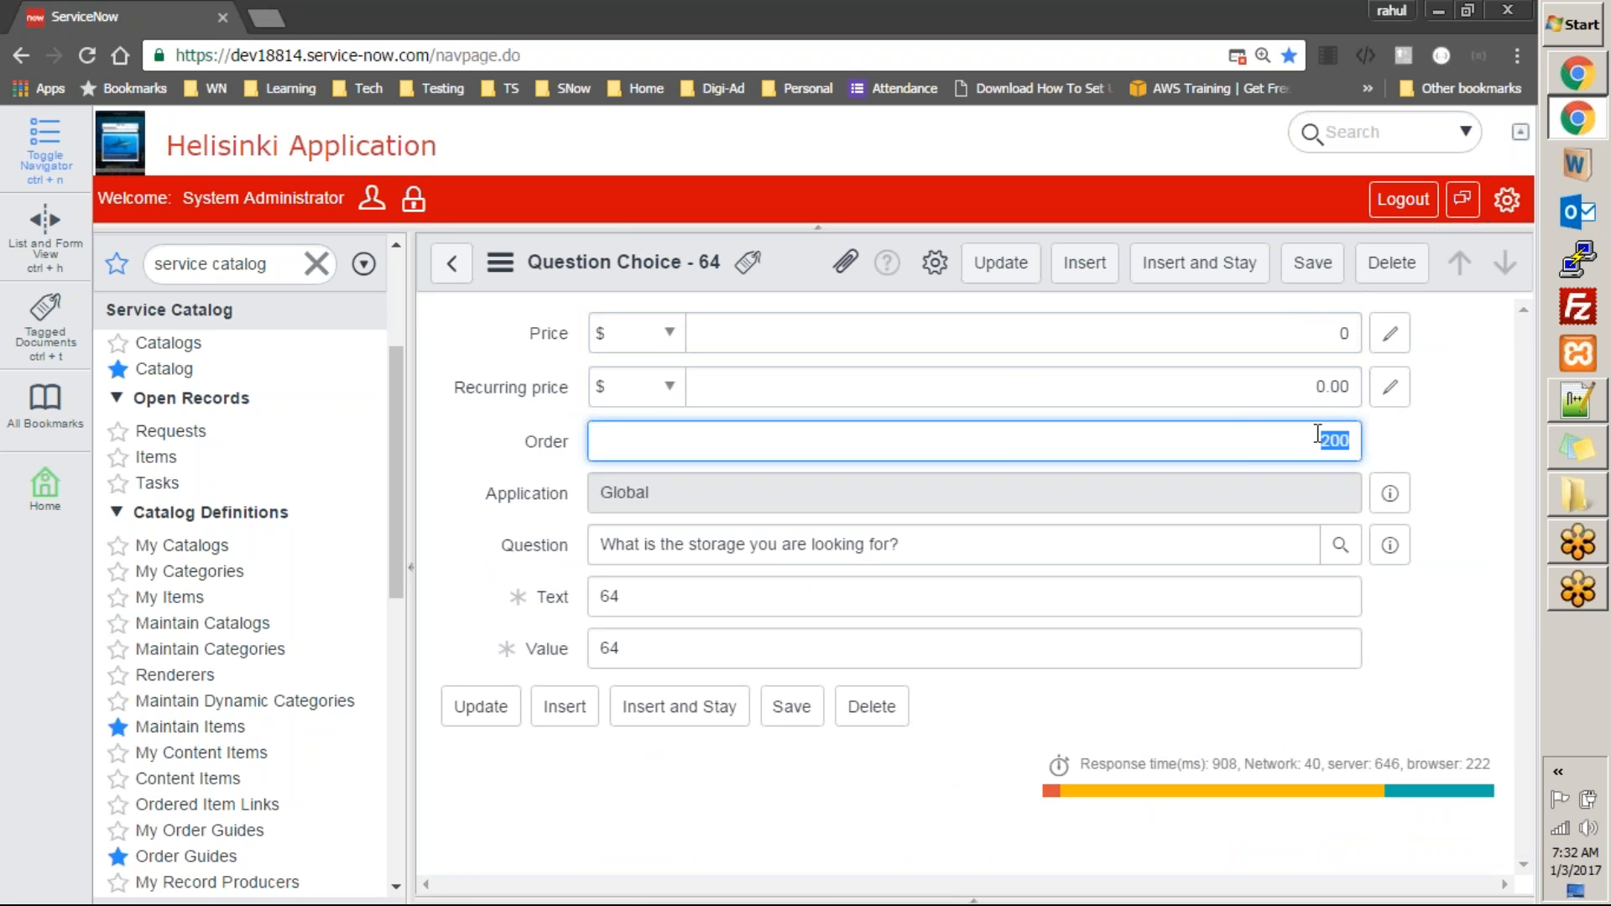
{"action": "type", "text": "100"}
{"action": "key", "text": "Tab"}
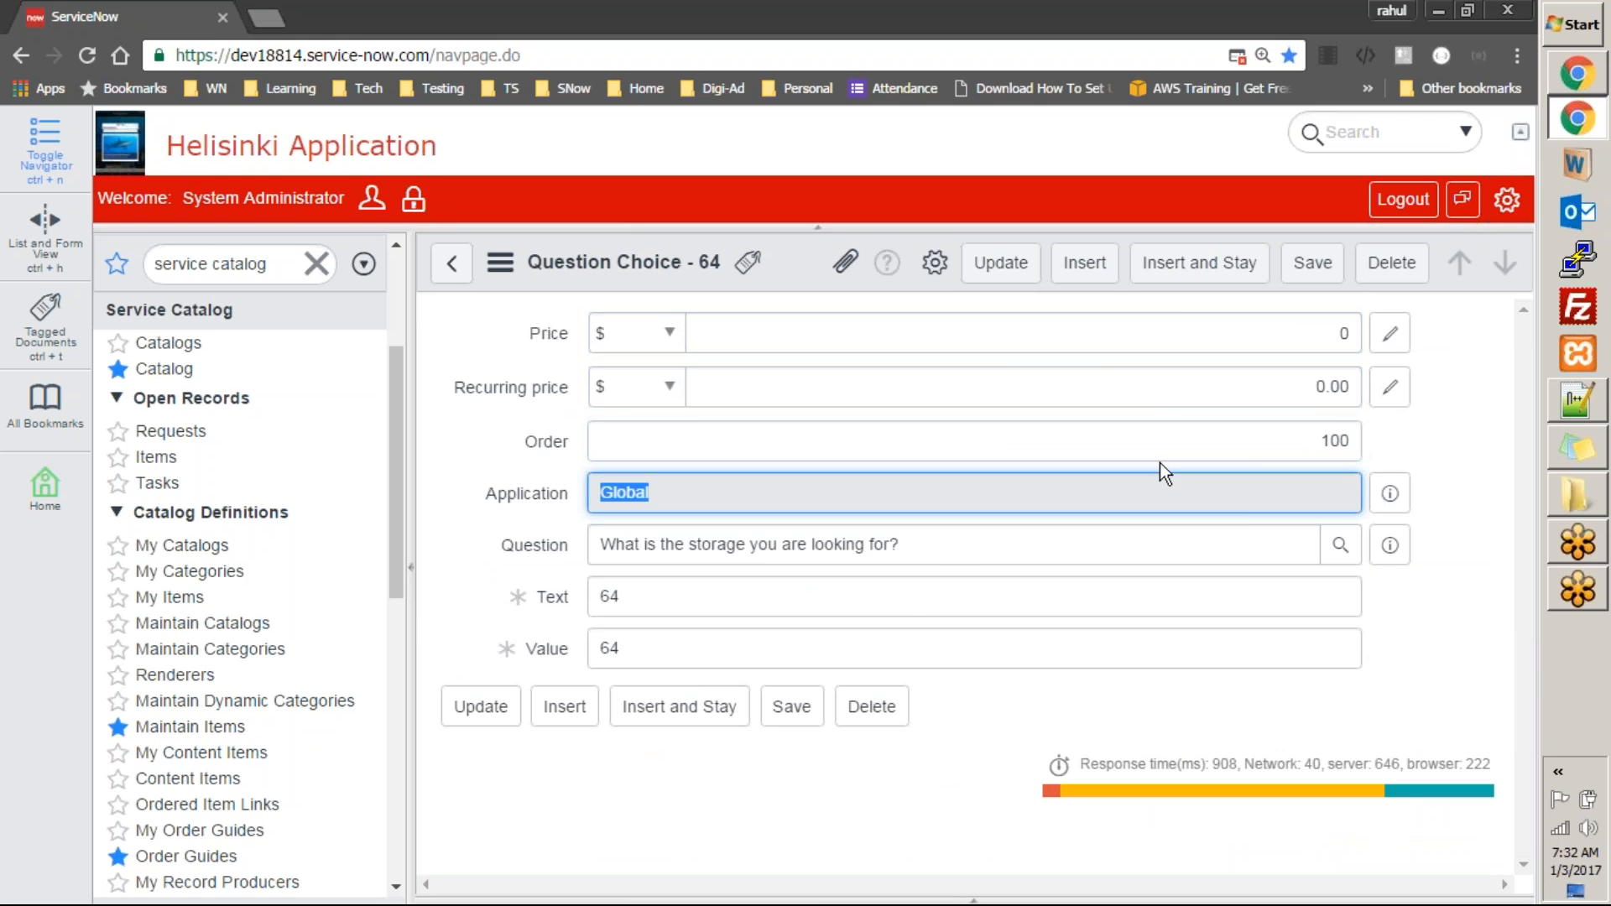
Change both the Text and the Value to 32 and insert the record as a new question choice
{"action": "left_click", "coordinate": [910, 596]}
{"action": "type", "text": "32"}
{"action": "key", "text": "Tab"}
{"action": "type", "text": "32"}
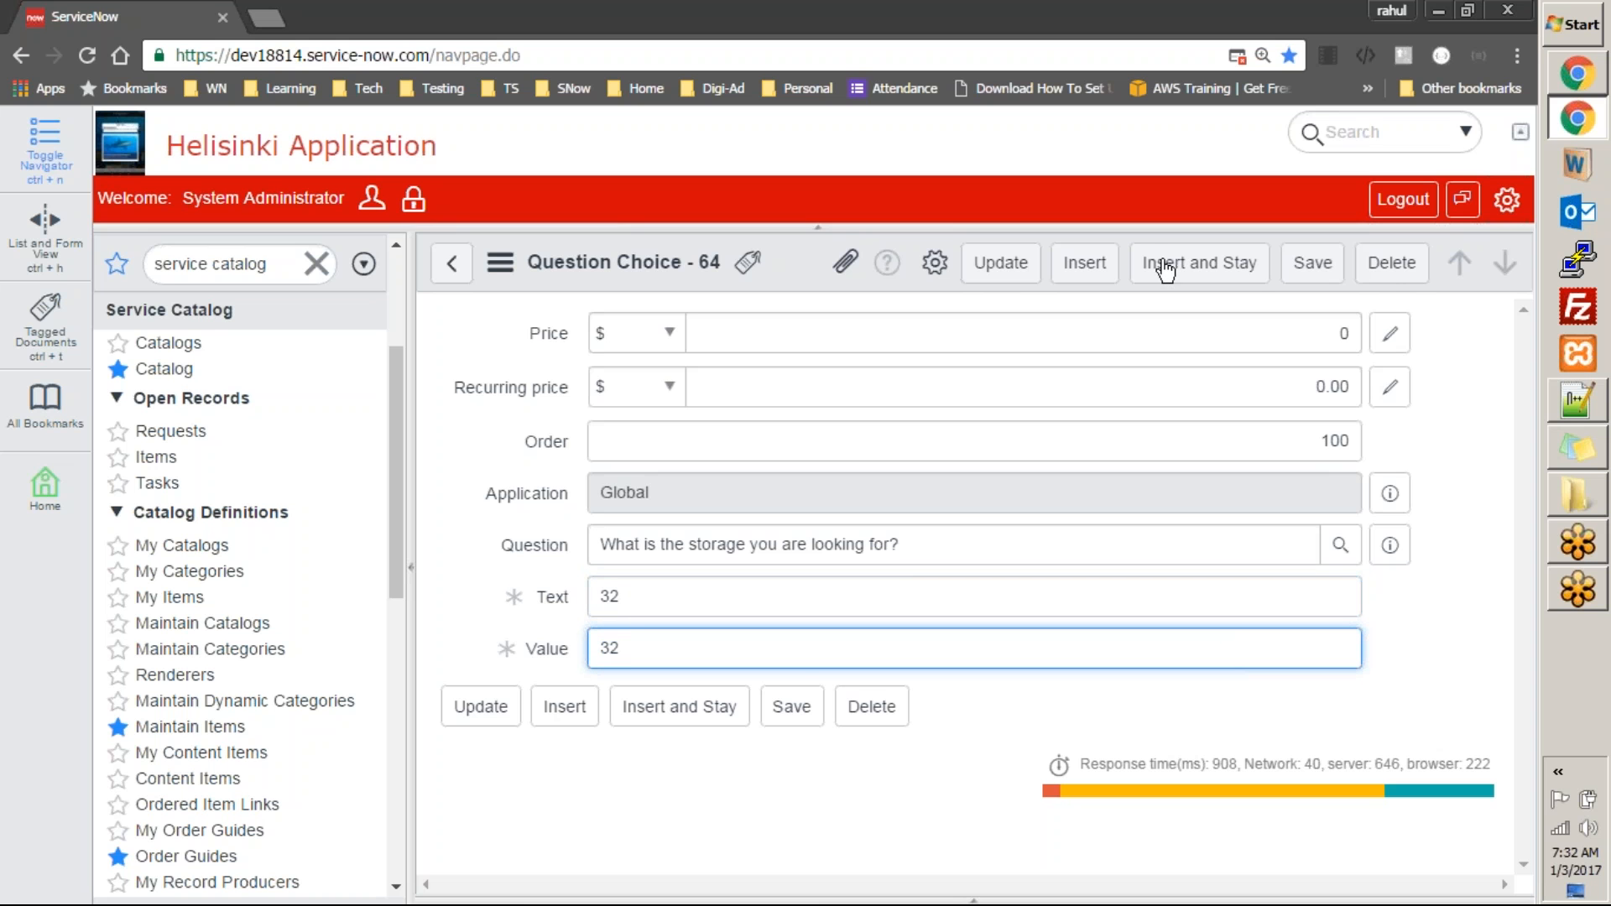
{"action": "left_click", "coordinate": [1091, 265]}
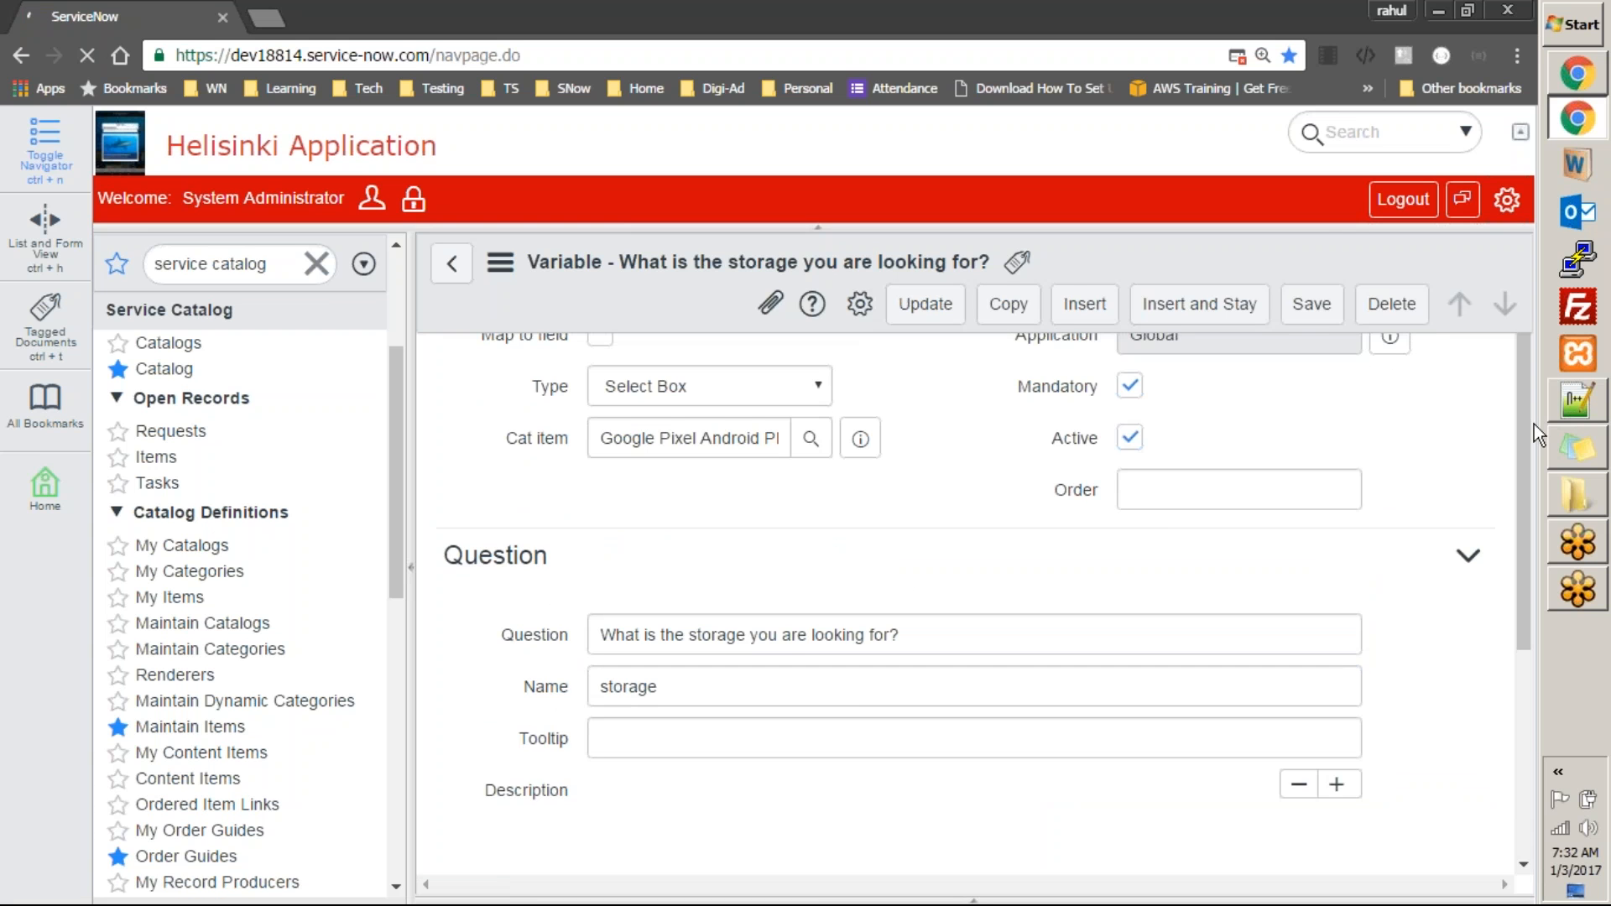
Reword the storage variable's Question as "What is the storage you are looking for (in giga bytes)?" and update the record
{"action": "left_click_drag", "start_coordinate": [1525, 431], "coordinate": [1526, 898]}
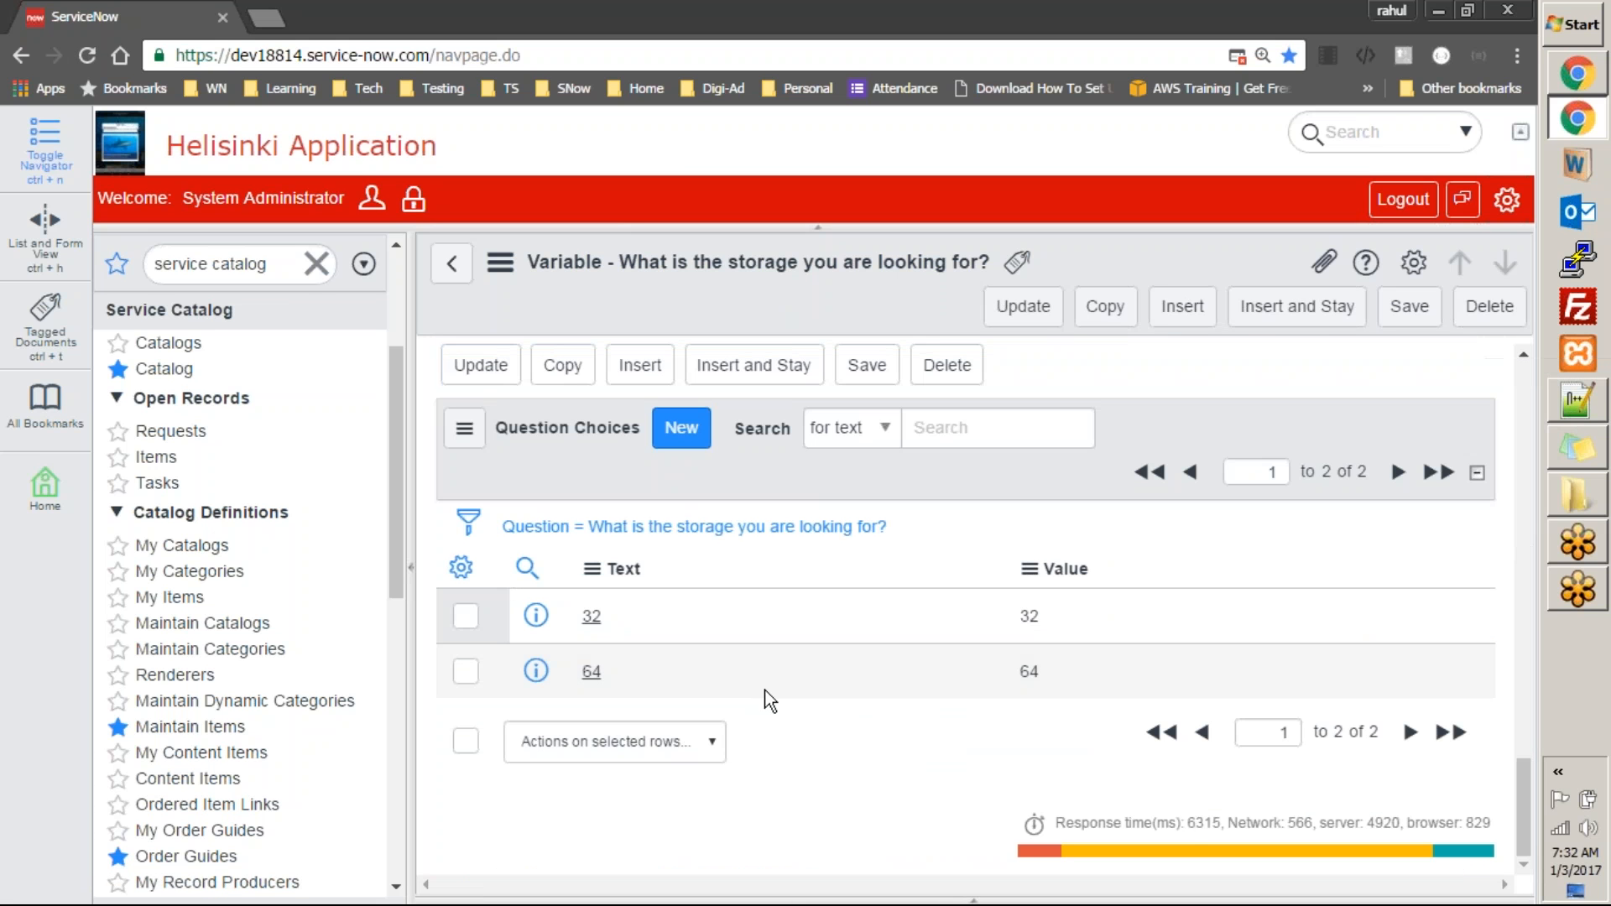
{"action": "left_click_drag", "start_coordinate": [1526, 798], "coordinate": [1548, 369]}
{"action": "left_click", "coordinate": [902, 734]}
{"action": "type", "text": "(in gig"}
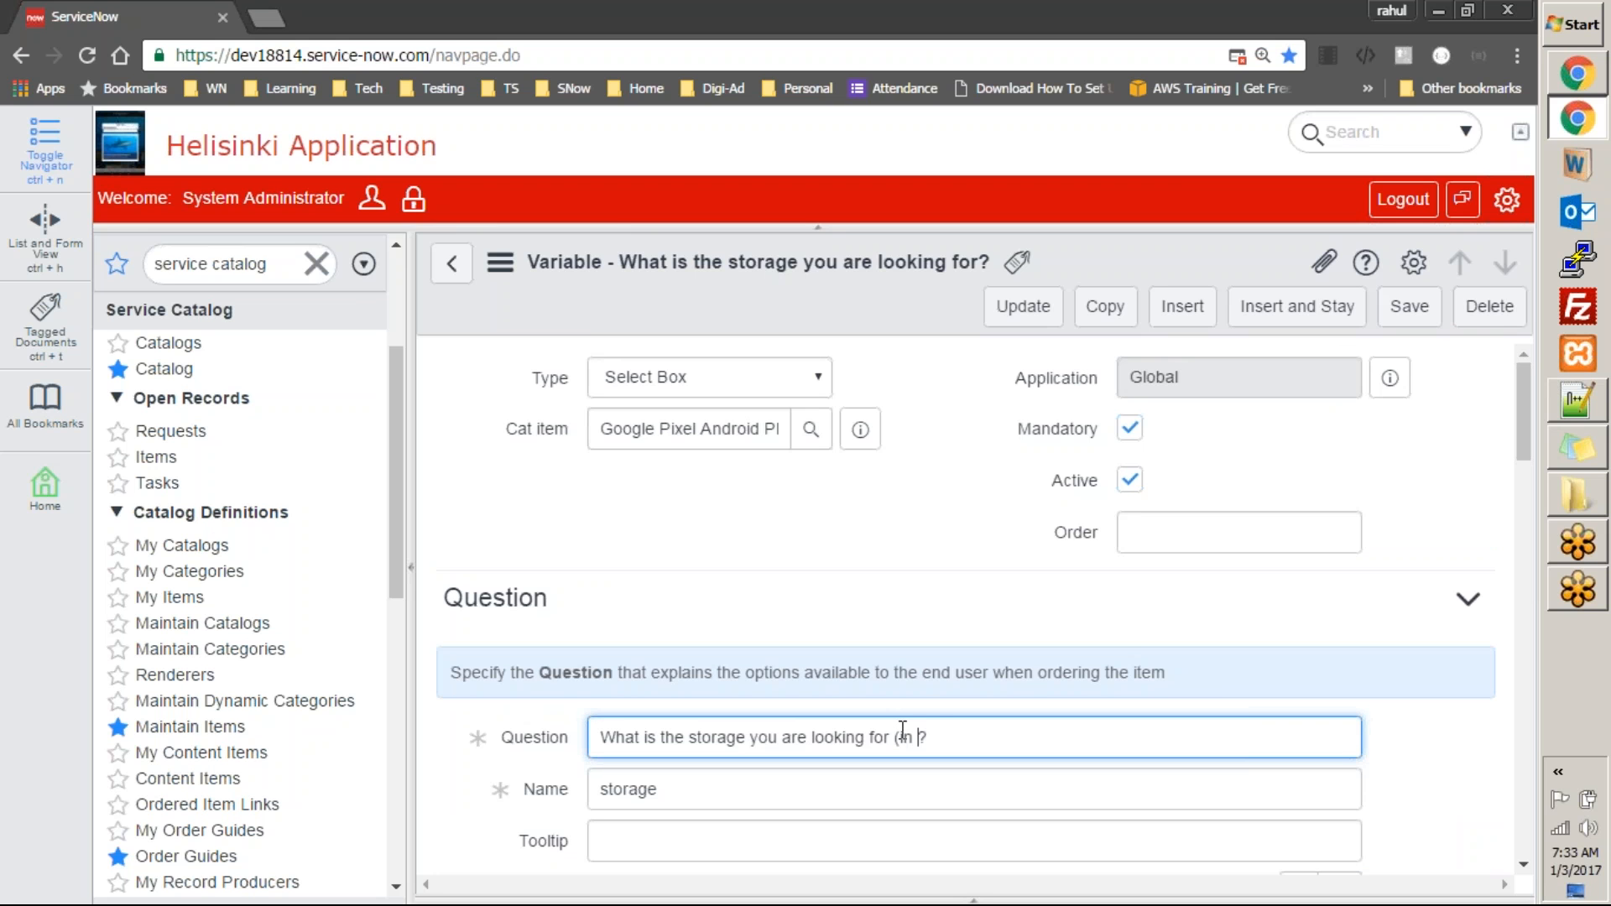
{"action": "type", "text": "a bytes"}
{"action": "left_click", "coordinate": [1017, 307]}
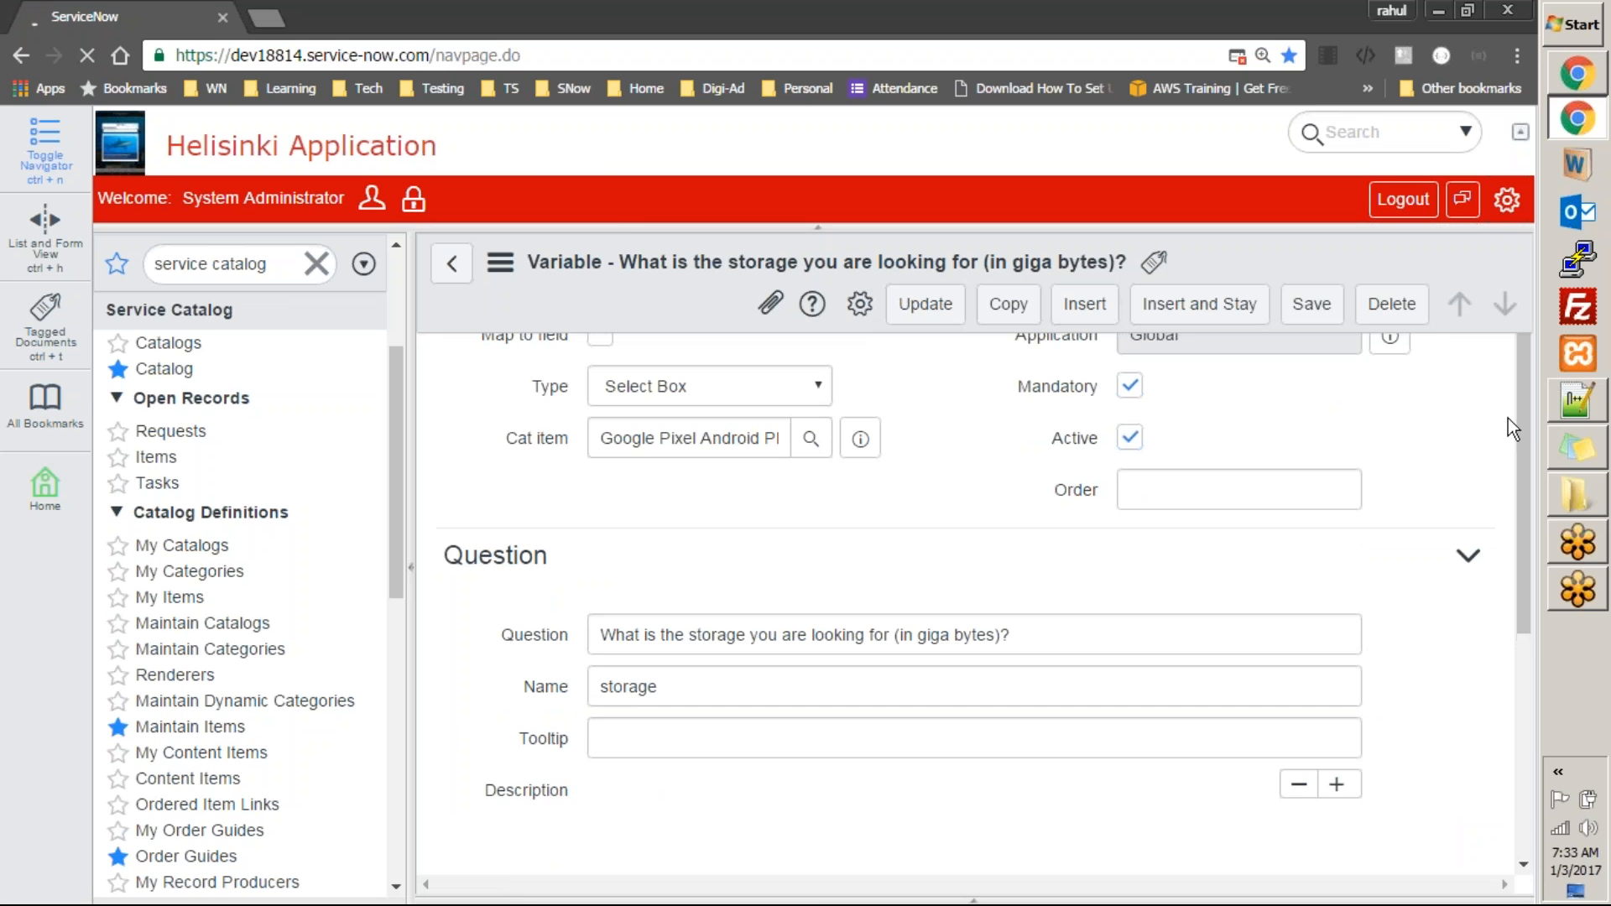
{"action": "left_click_drag", "start_coordinate": [1523, 444], "coordinate": [1422, 213]}
{"action": "left_click", "coordinate": [1039, 311]}
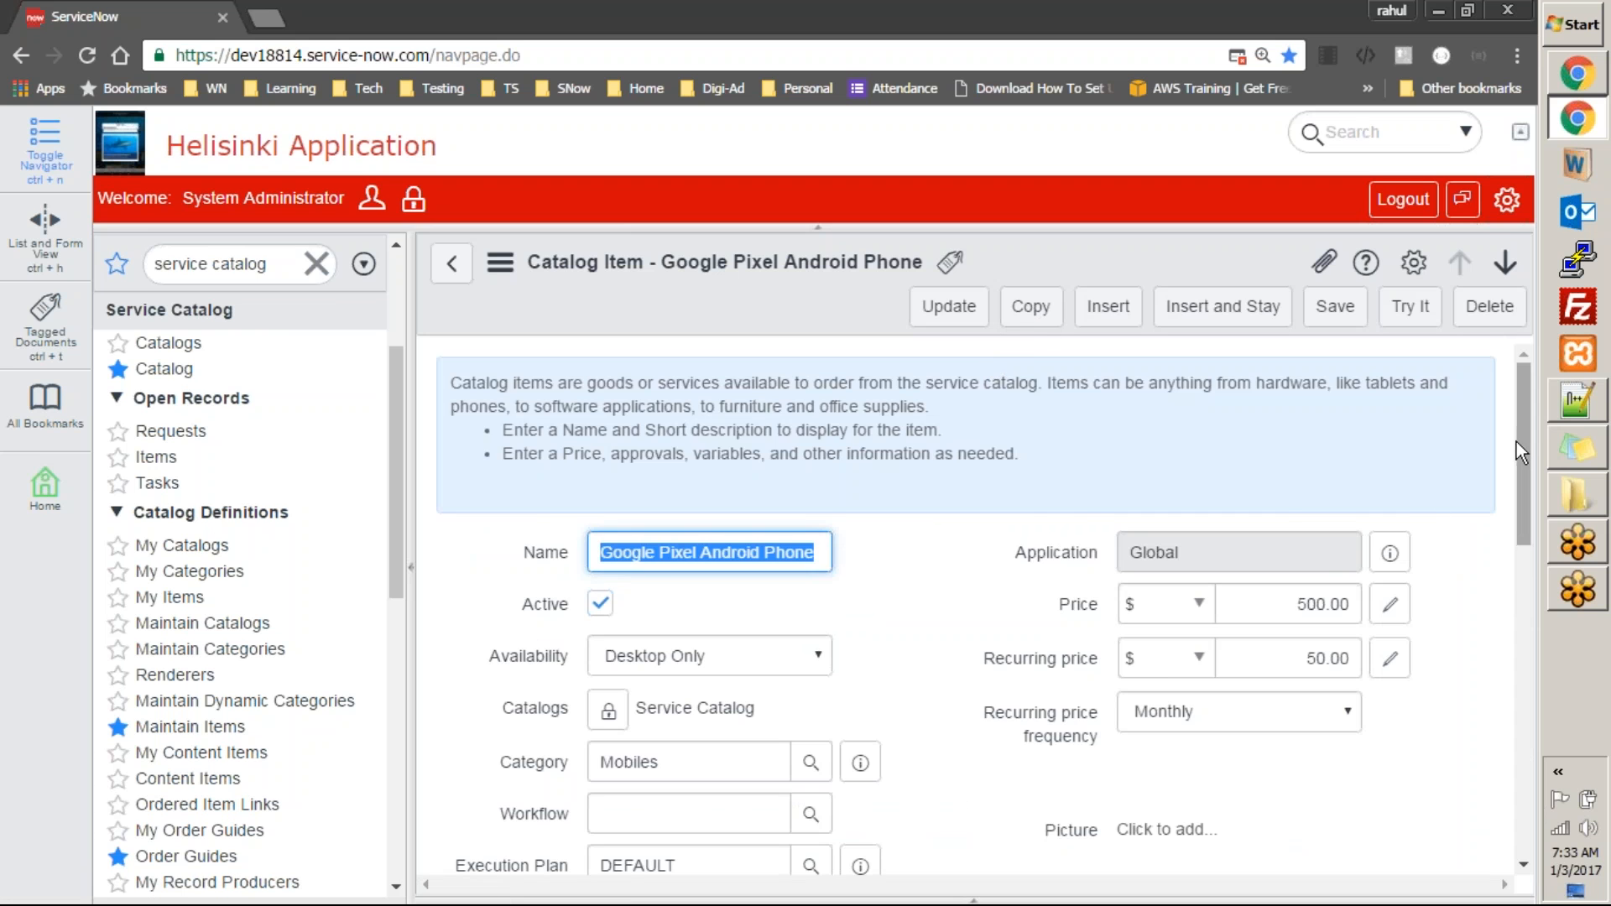
Start a new variable for the Google Pixel catalog item and set its Type to Multi Line Text
{"action": "left_click_drag", "start_coordinate": [1522, 445], "coordinate": [1551, 858]}
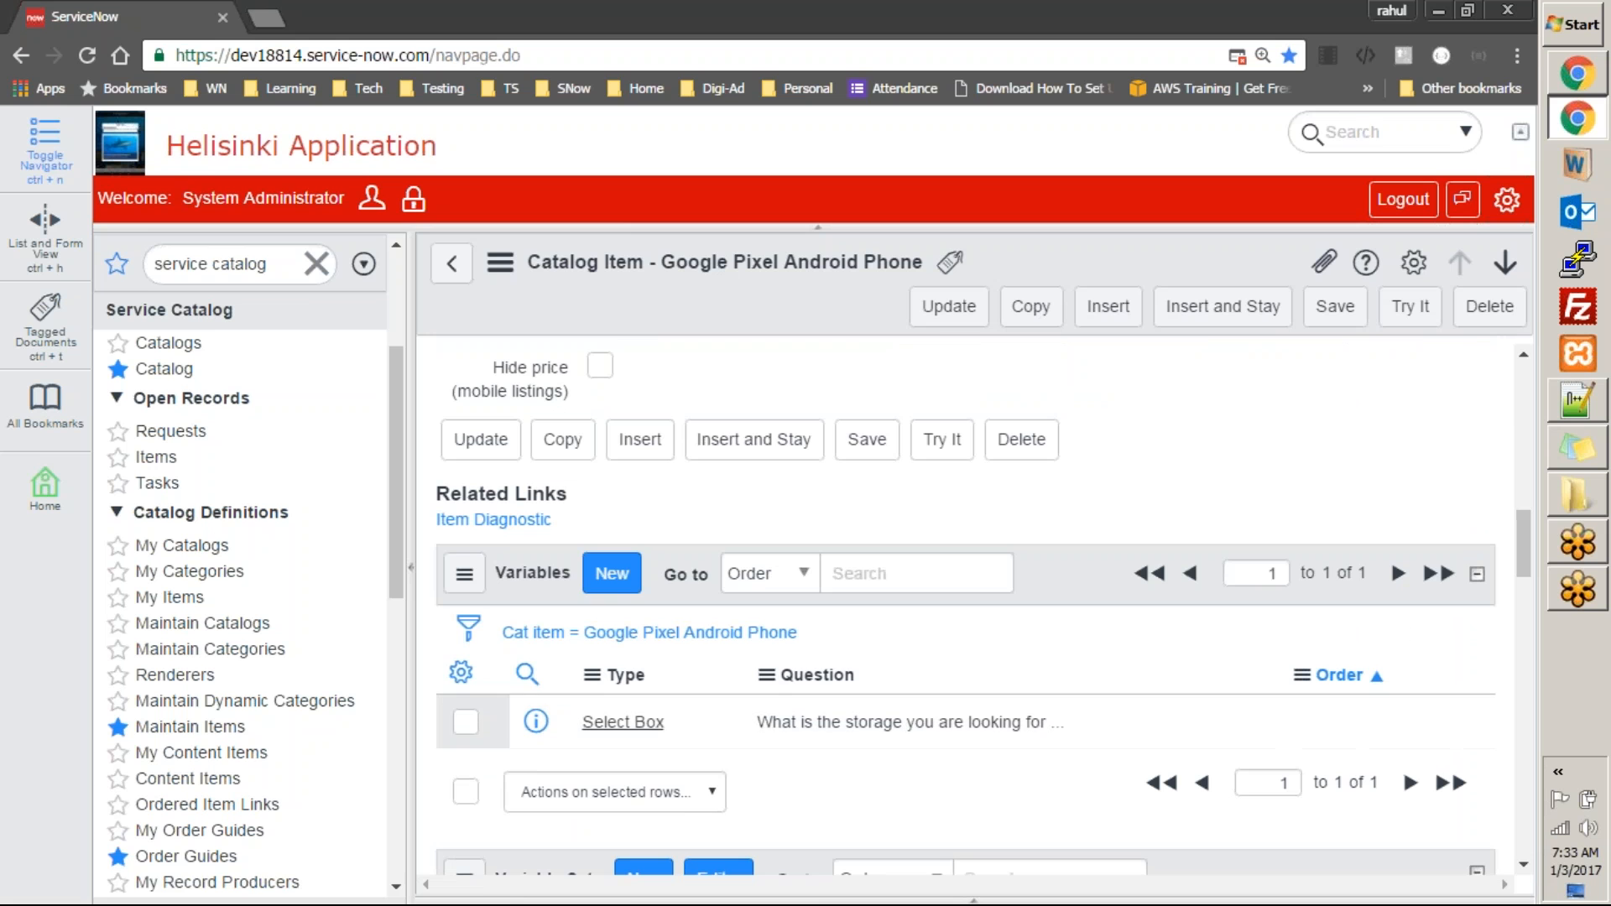
{"action": "left_click", "coordinate": [626, 583]}
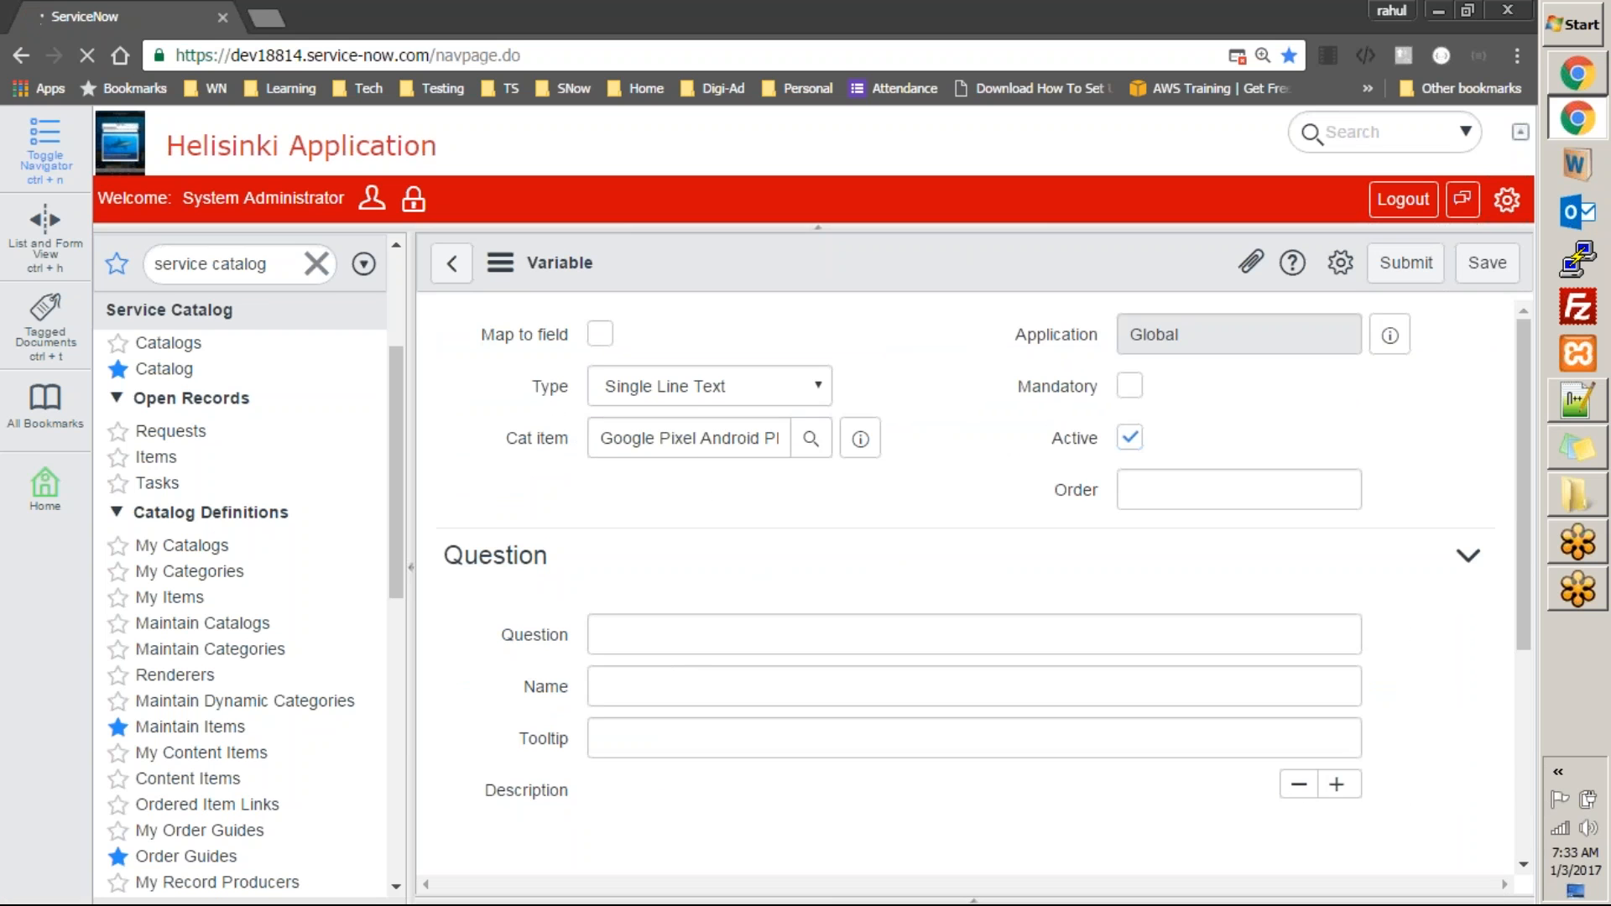
{"action": "left_click", "coordinate": [706, 371]}
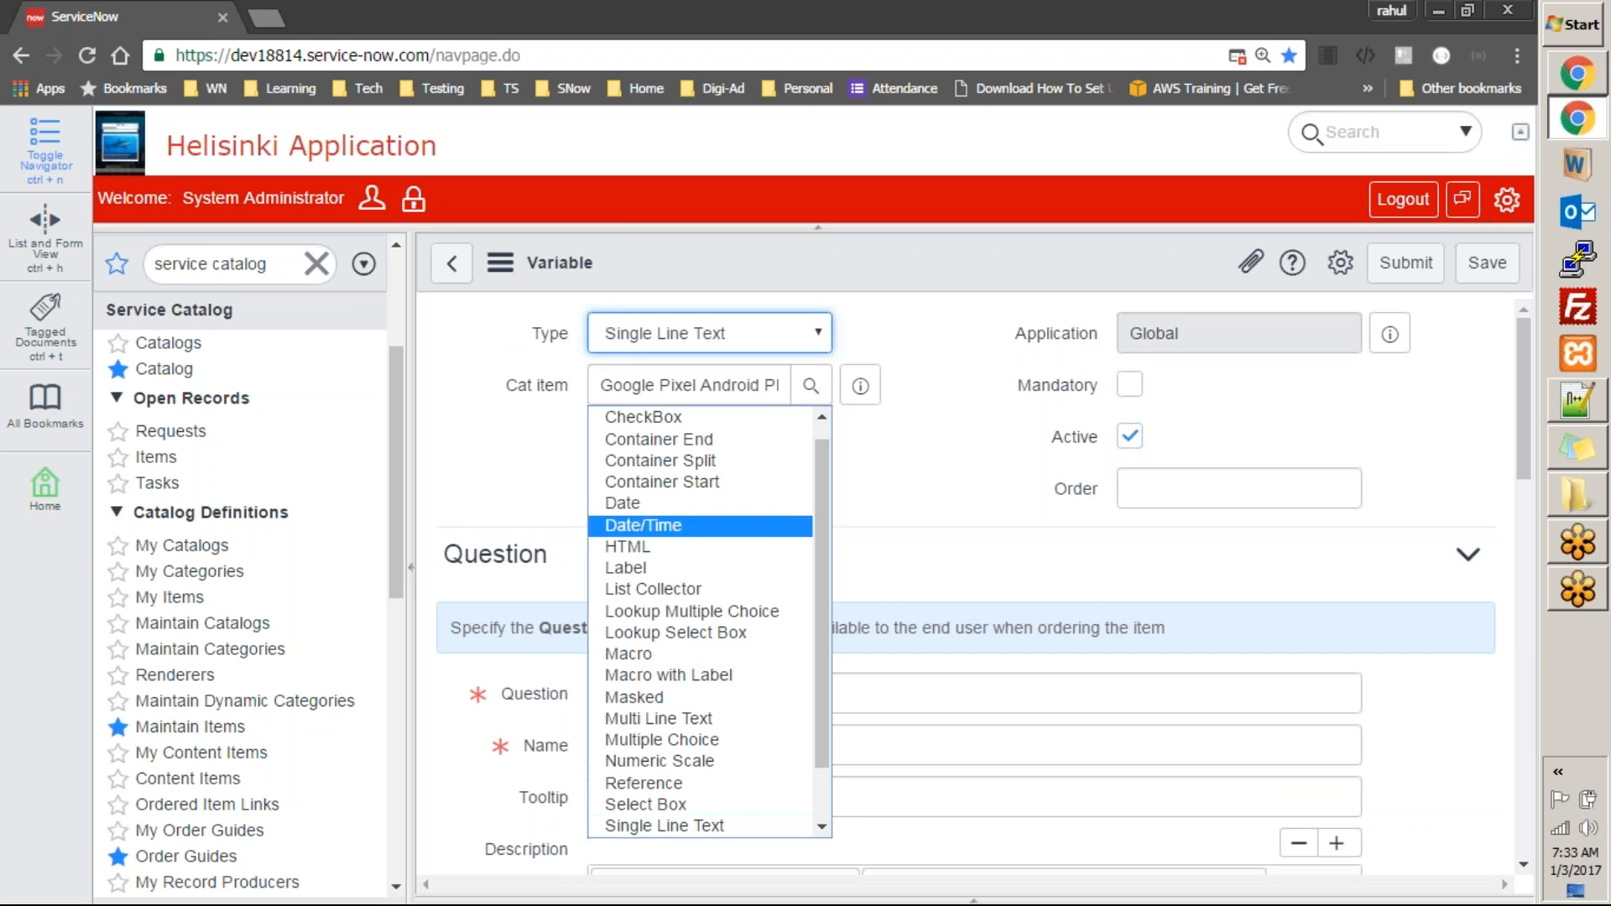
{"action": "left_click", "coordinate": [686, 718]}
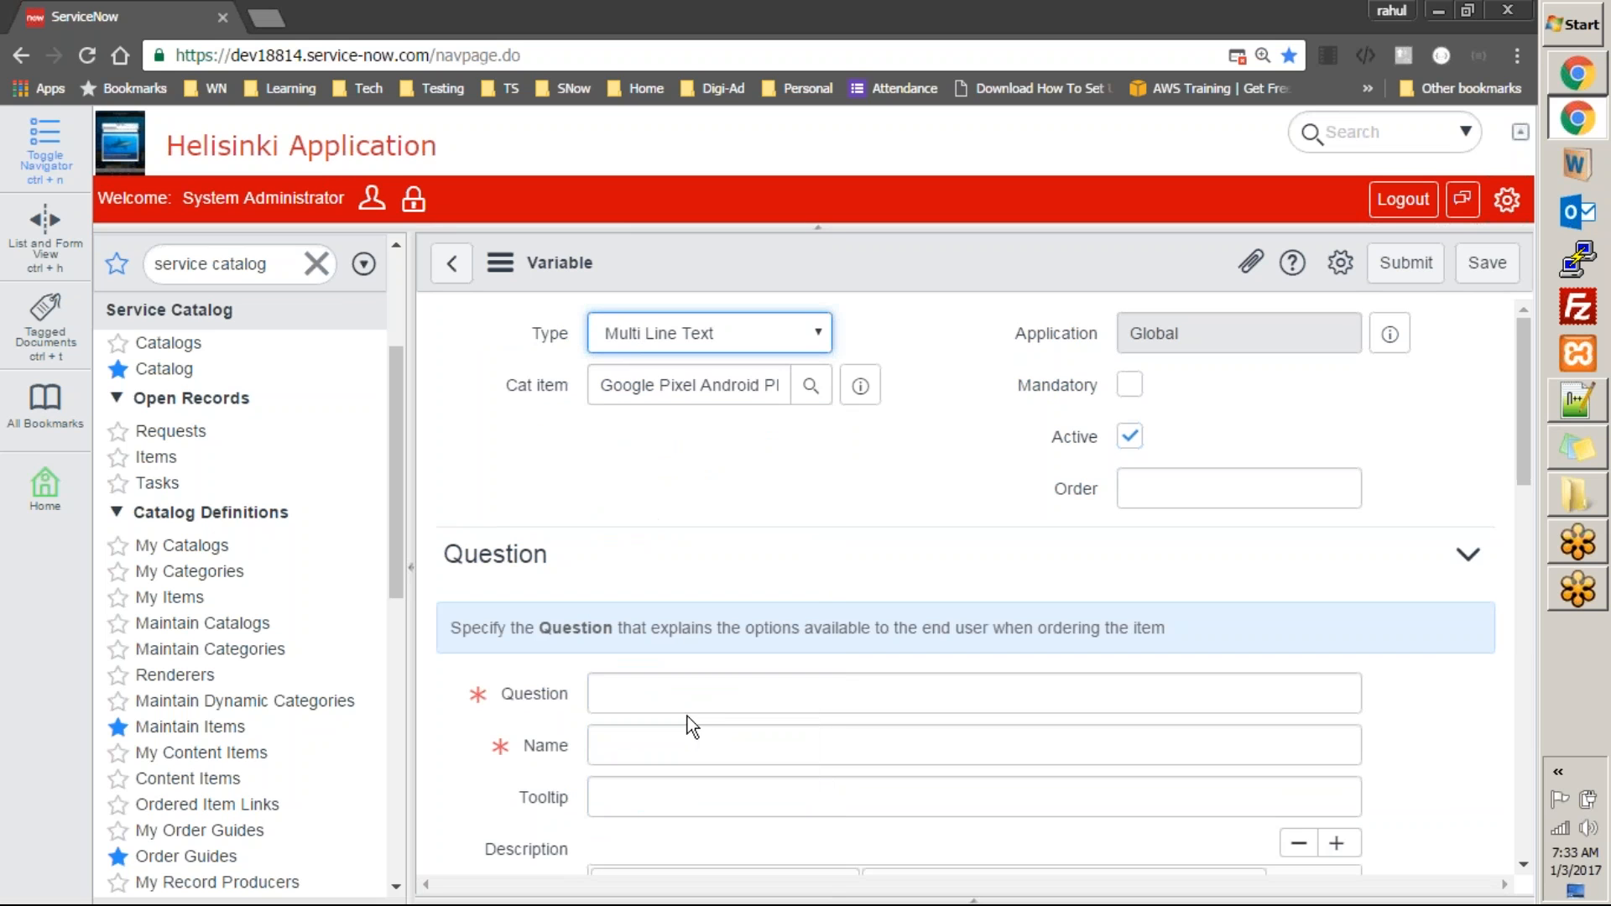
Enter the Question "What is the business justification for this phone?" and the Name justification for the new variable
{"action": "left_click", "coordinate": [720, 702]}
{"action": "type", "text": "Wha"}
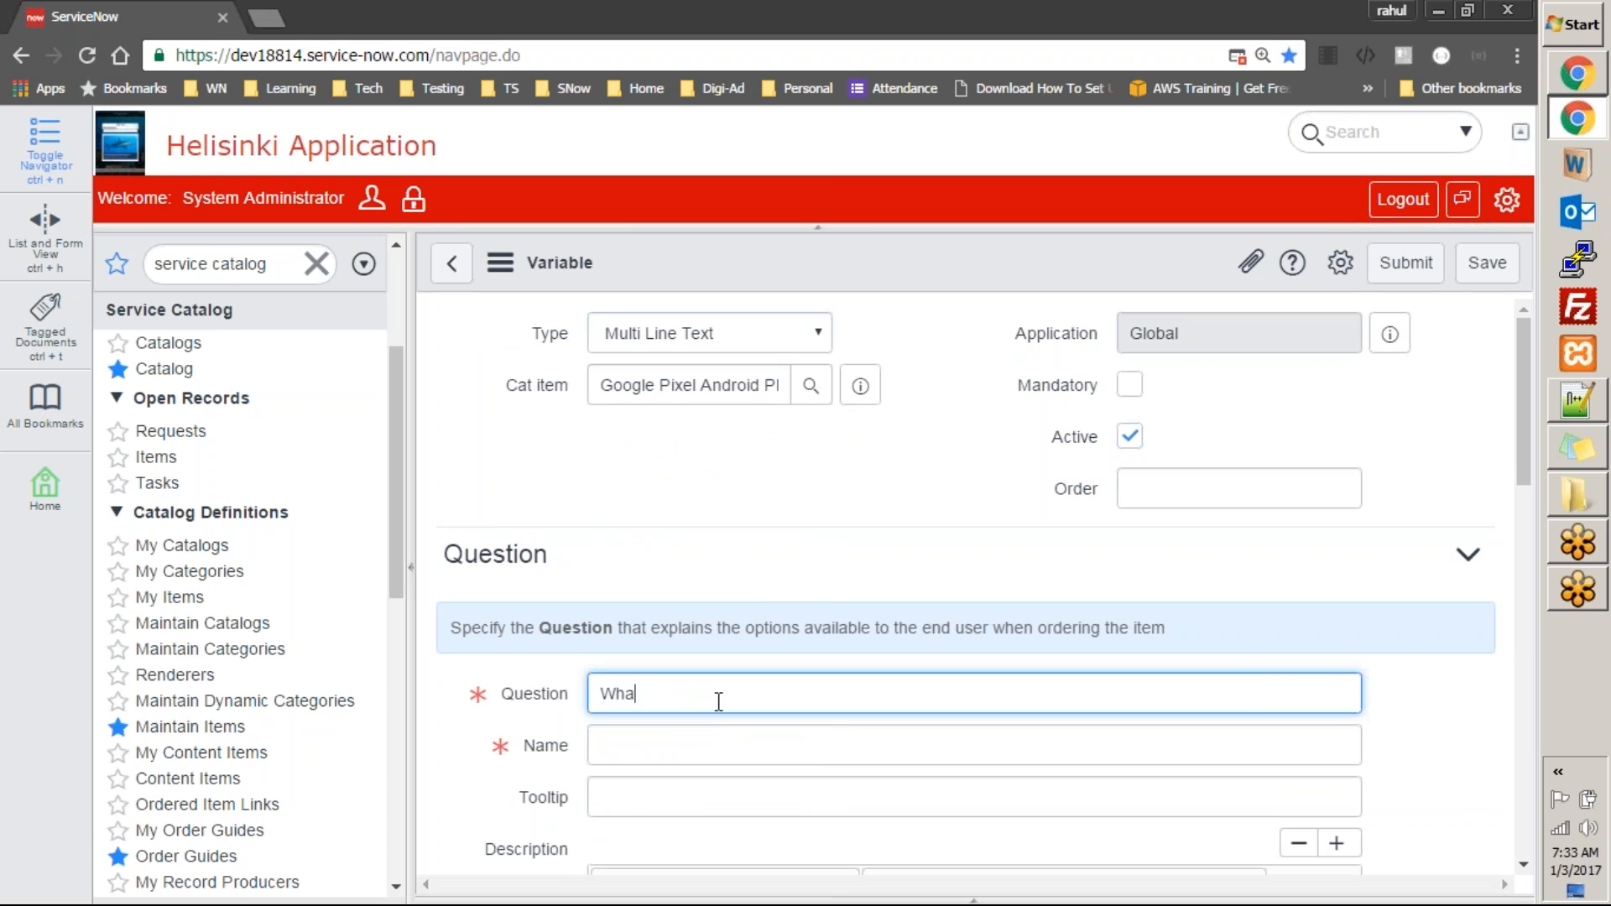
{"action": "type", "text": "t is the business justification for this"}
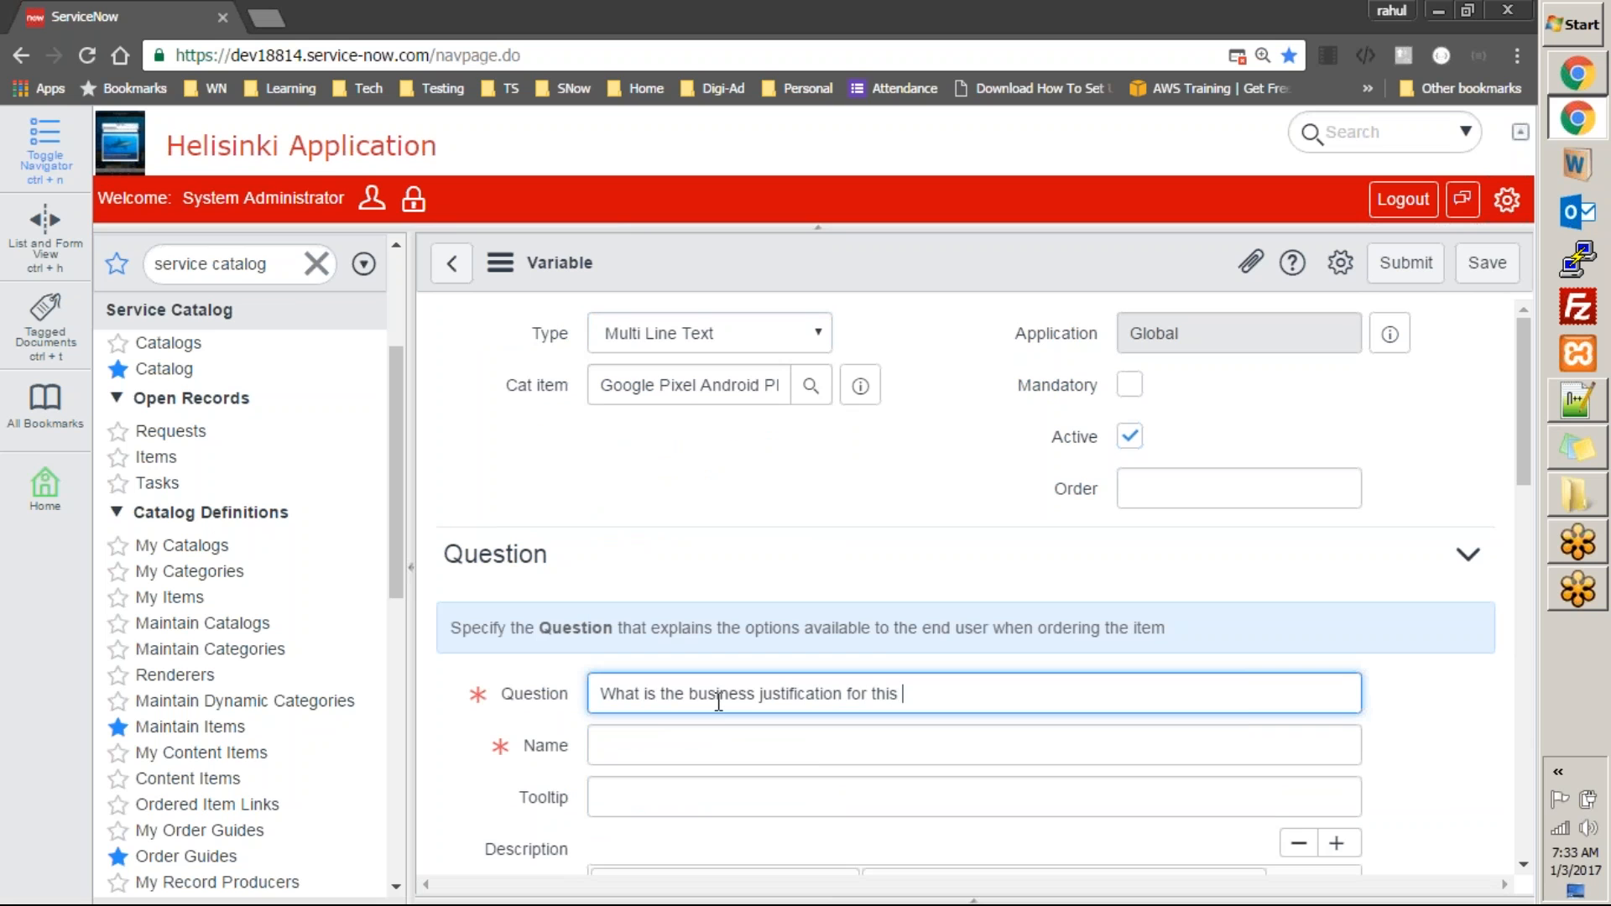
{"action": "type", "text": " phone?"}
{"action": "key", "text": "Tab"}
{"action": "type", "text": "jus"}
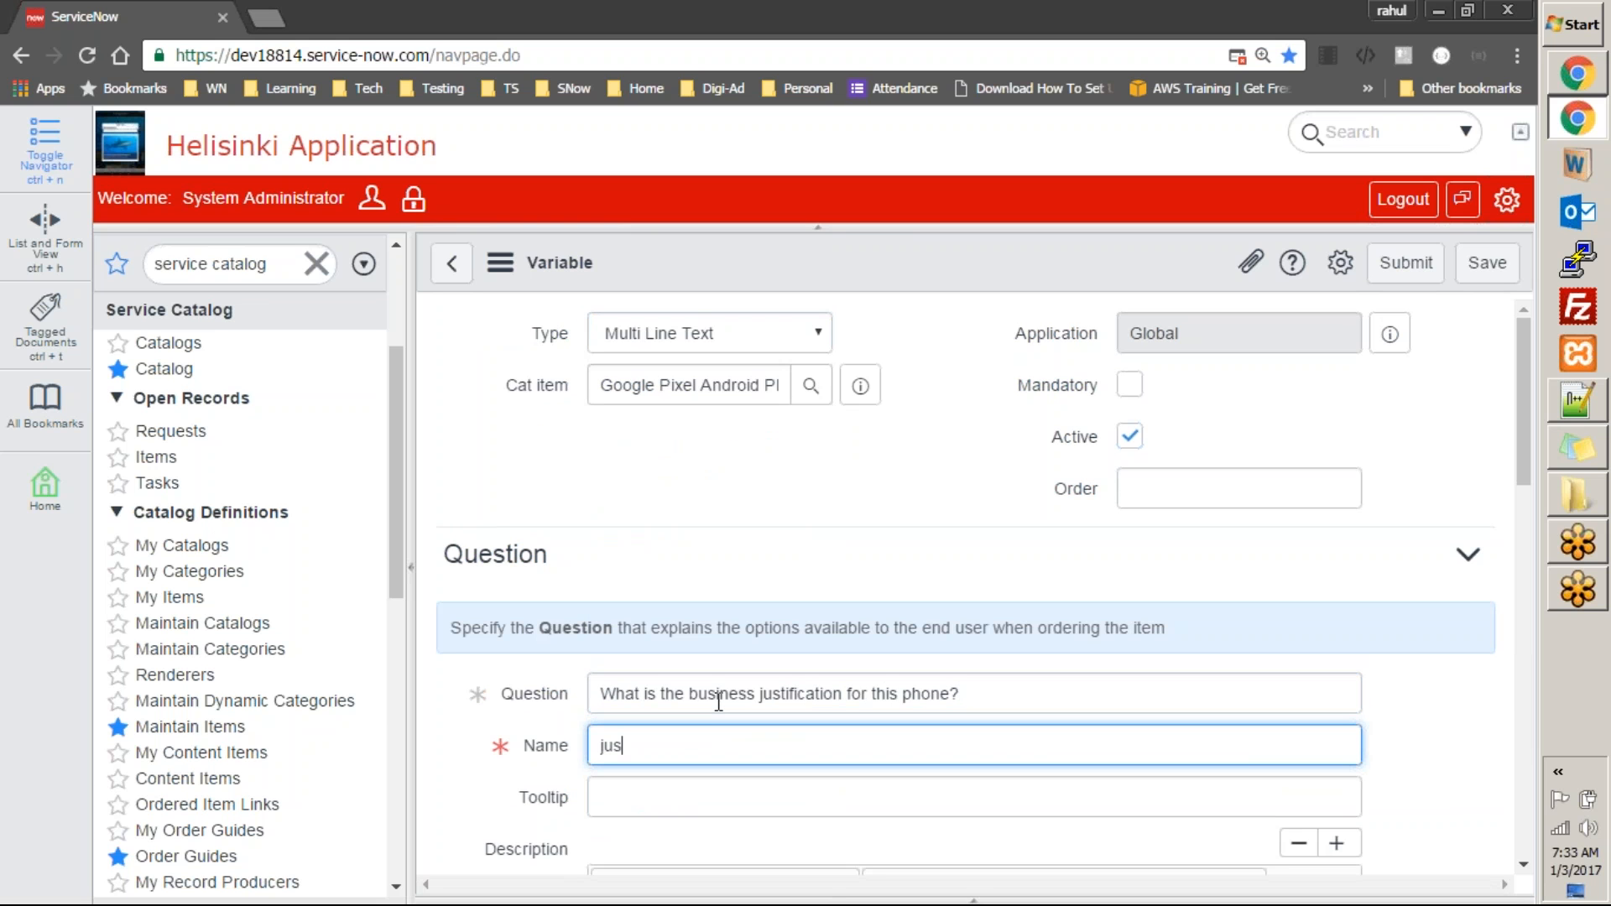
{"action": "type", "text": "tifictiontion"}
{"action": "key", "text": "Tab"}
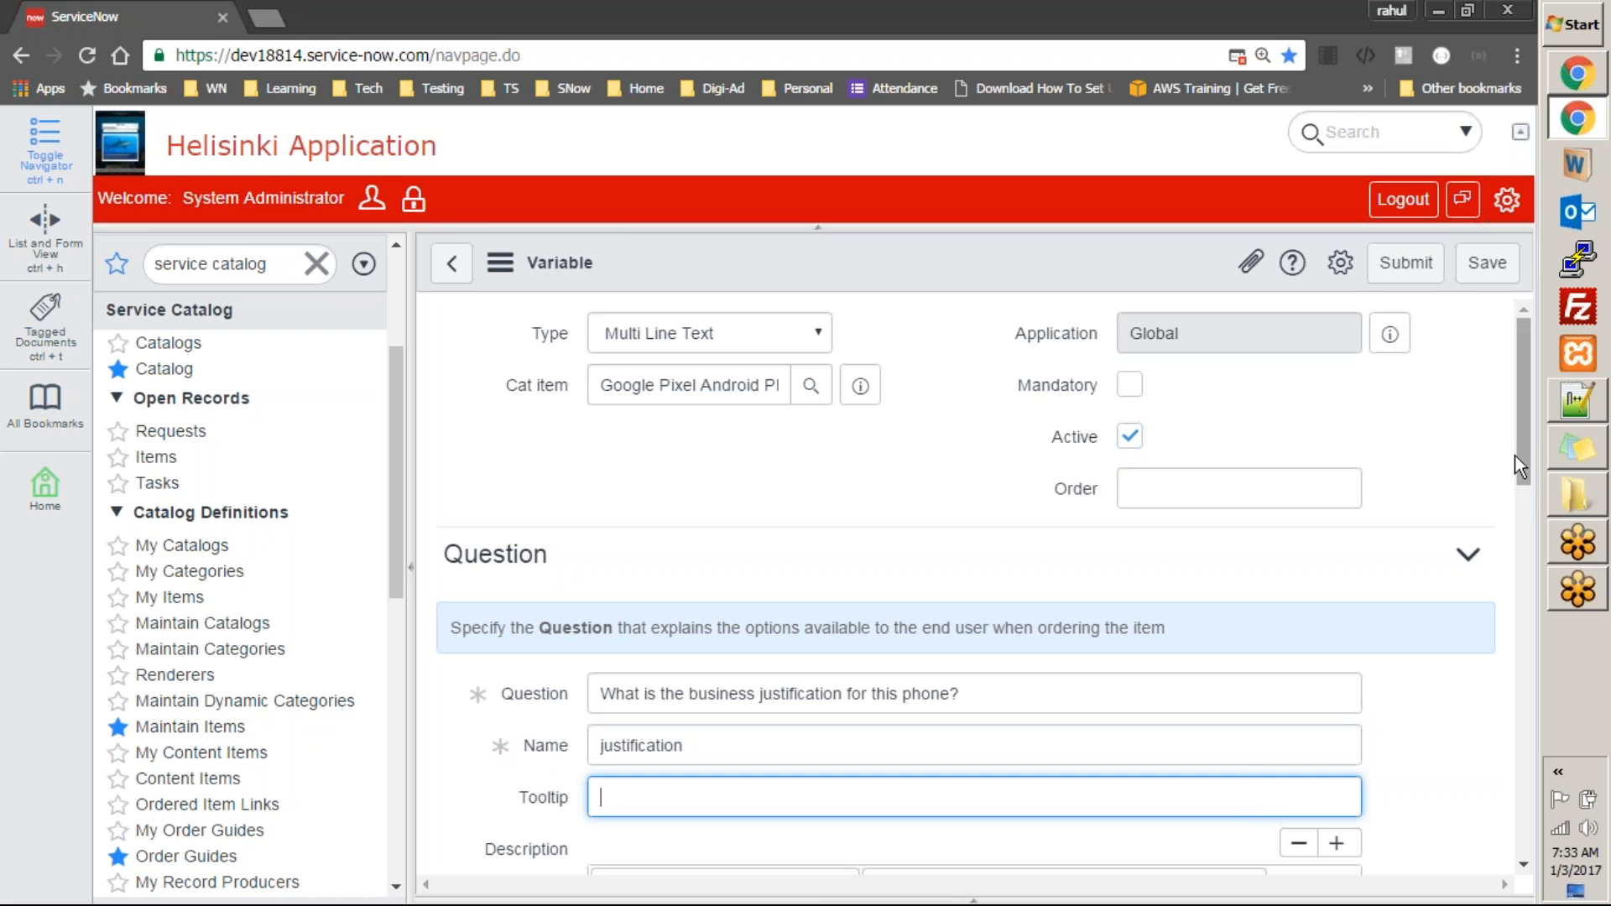
Mark the justification variable as Mandatory and submit it
{"action": "left_click", "coordinate": [1133, 386]}
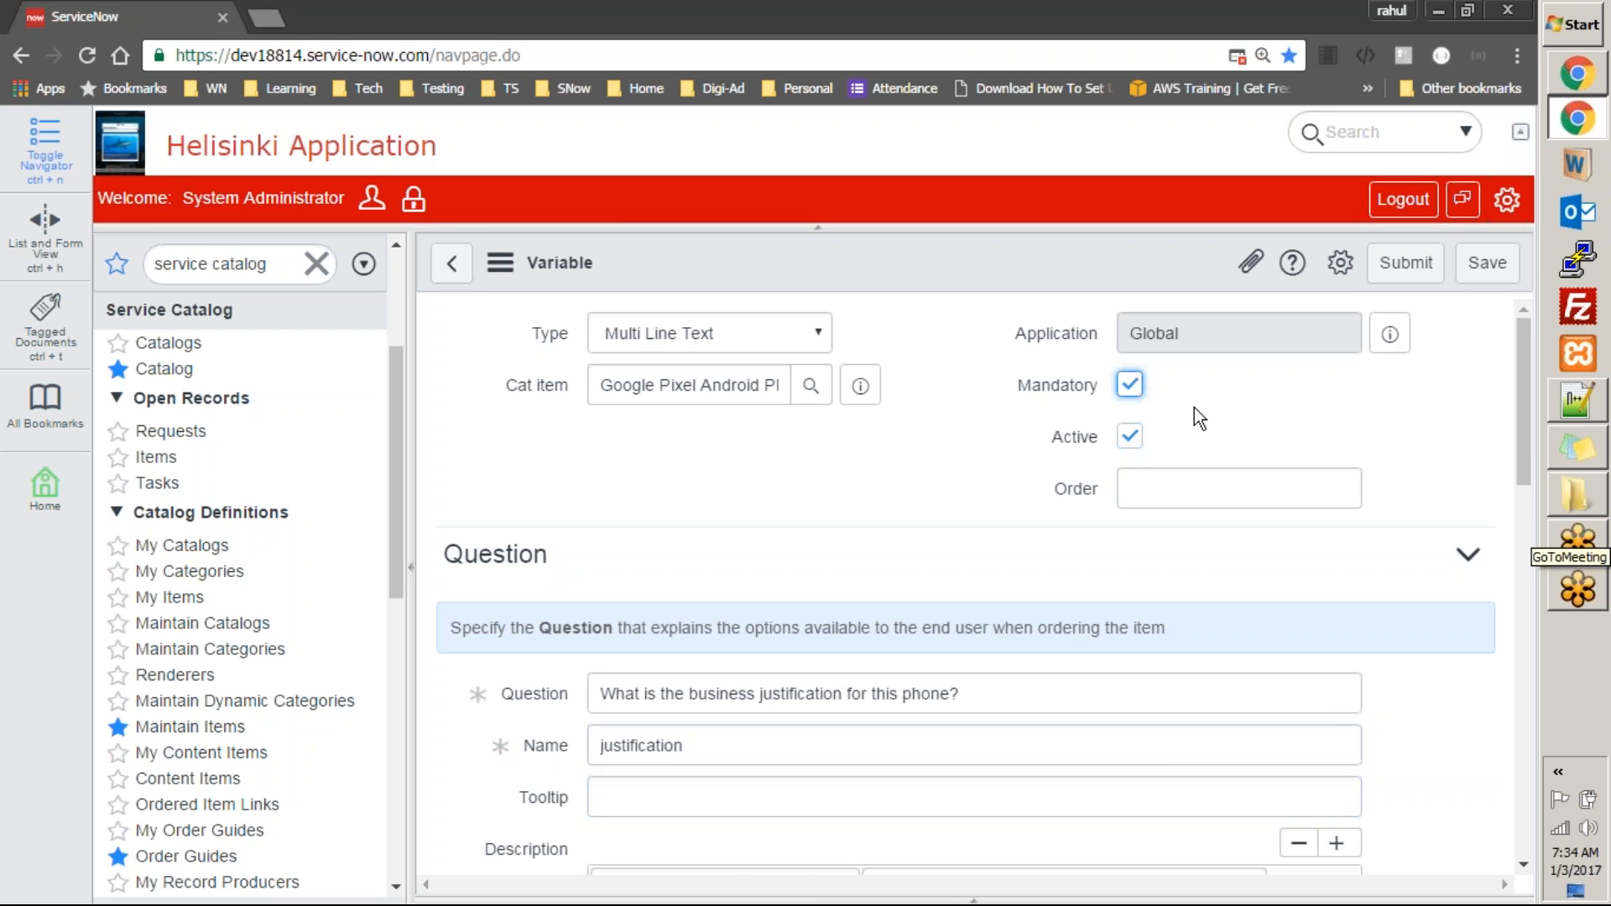
{"action": "left_click_drag", "start_coordinate": [1523, 435], "coordinate": [1423, 141]}
{"action": "left_click", "coordinate": [1419, 280]}
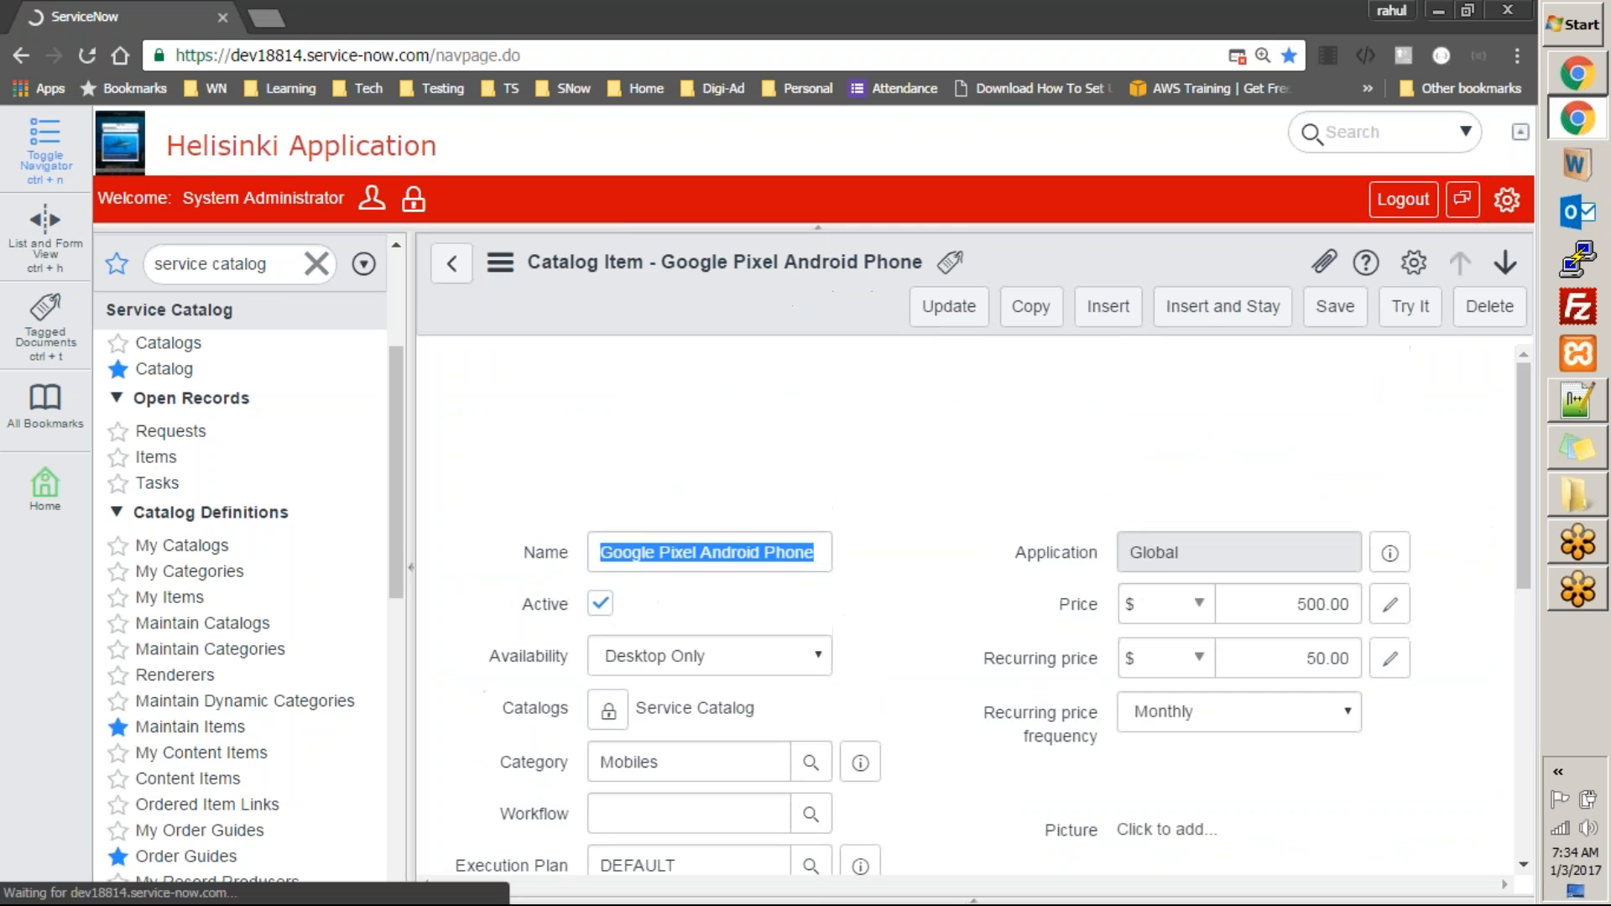
Start another new variable from the catalog item's Variables list with the Type Select Box
{"action": "left_click_drag", "start_coordinate": [1530, 430], "coordinate": [1526, 818]}
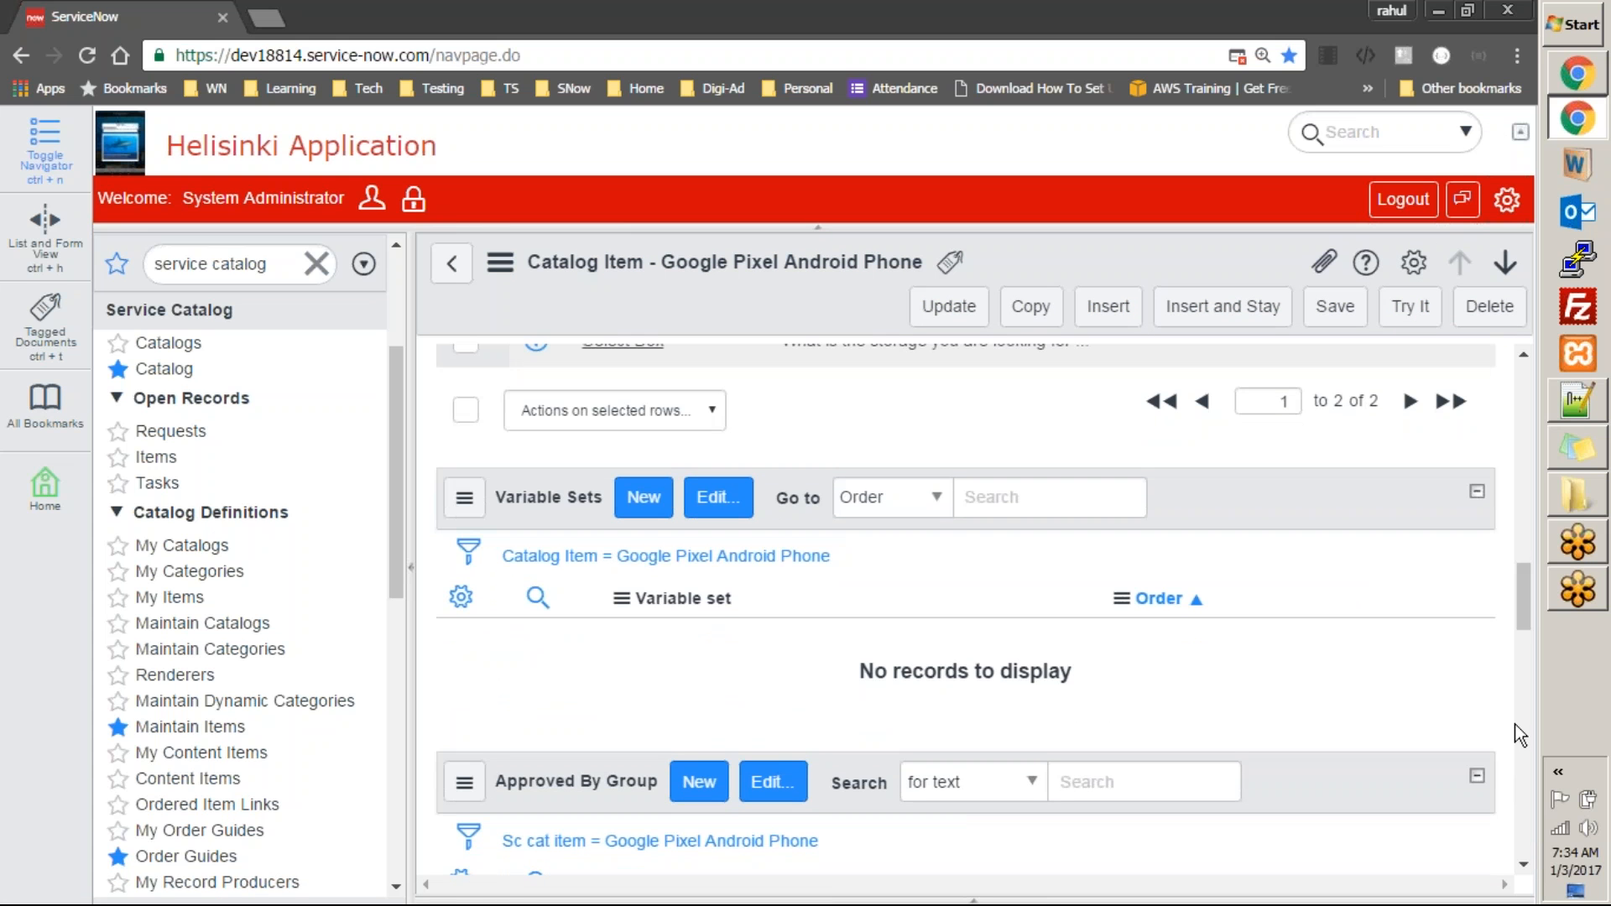
{"action": "left_click_drag", "start_coordinate": [1520, 623], "coordinate": [1526, 589]}
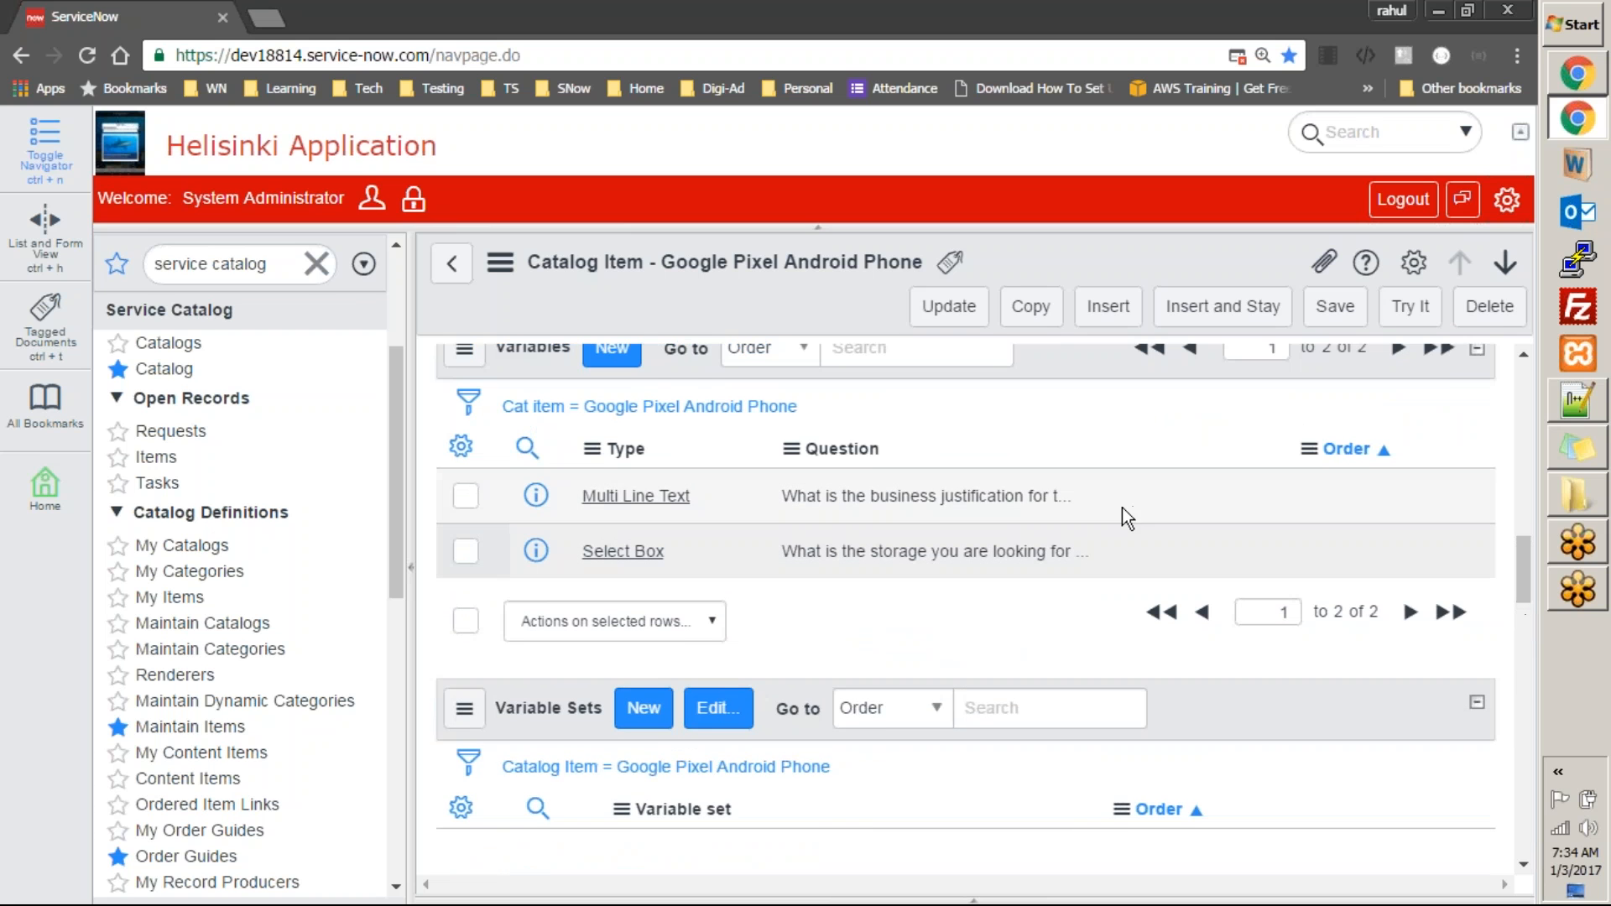
{"action": "left_click", "coordinate": [622, 357]}
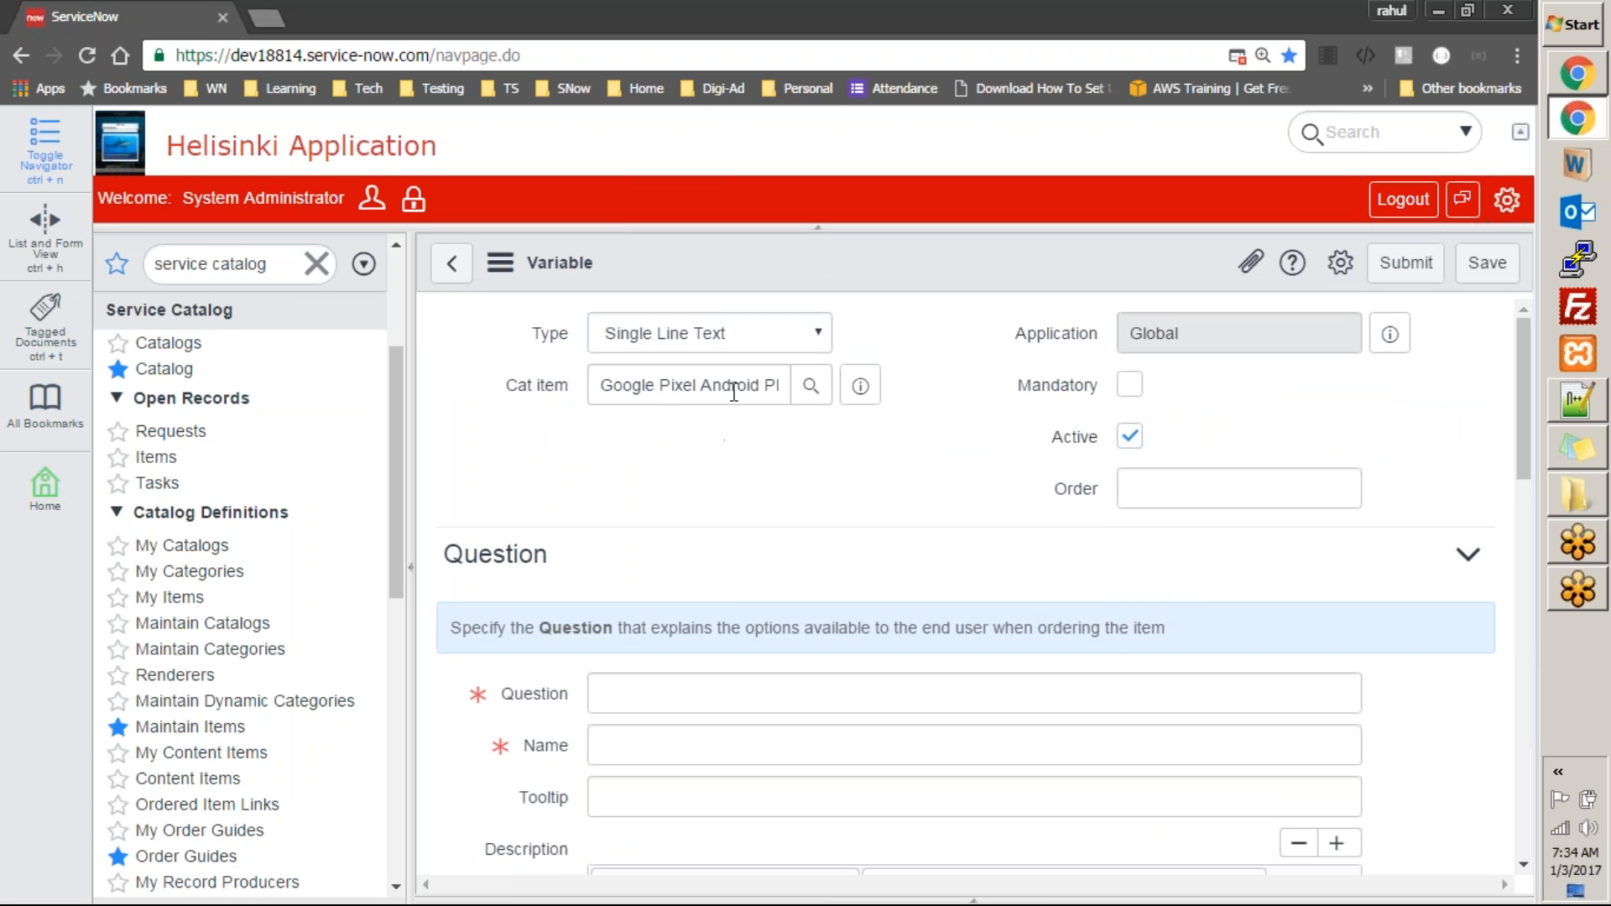
{"action": "left_click", "coordinate": [735, 335]}
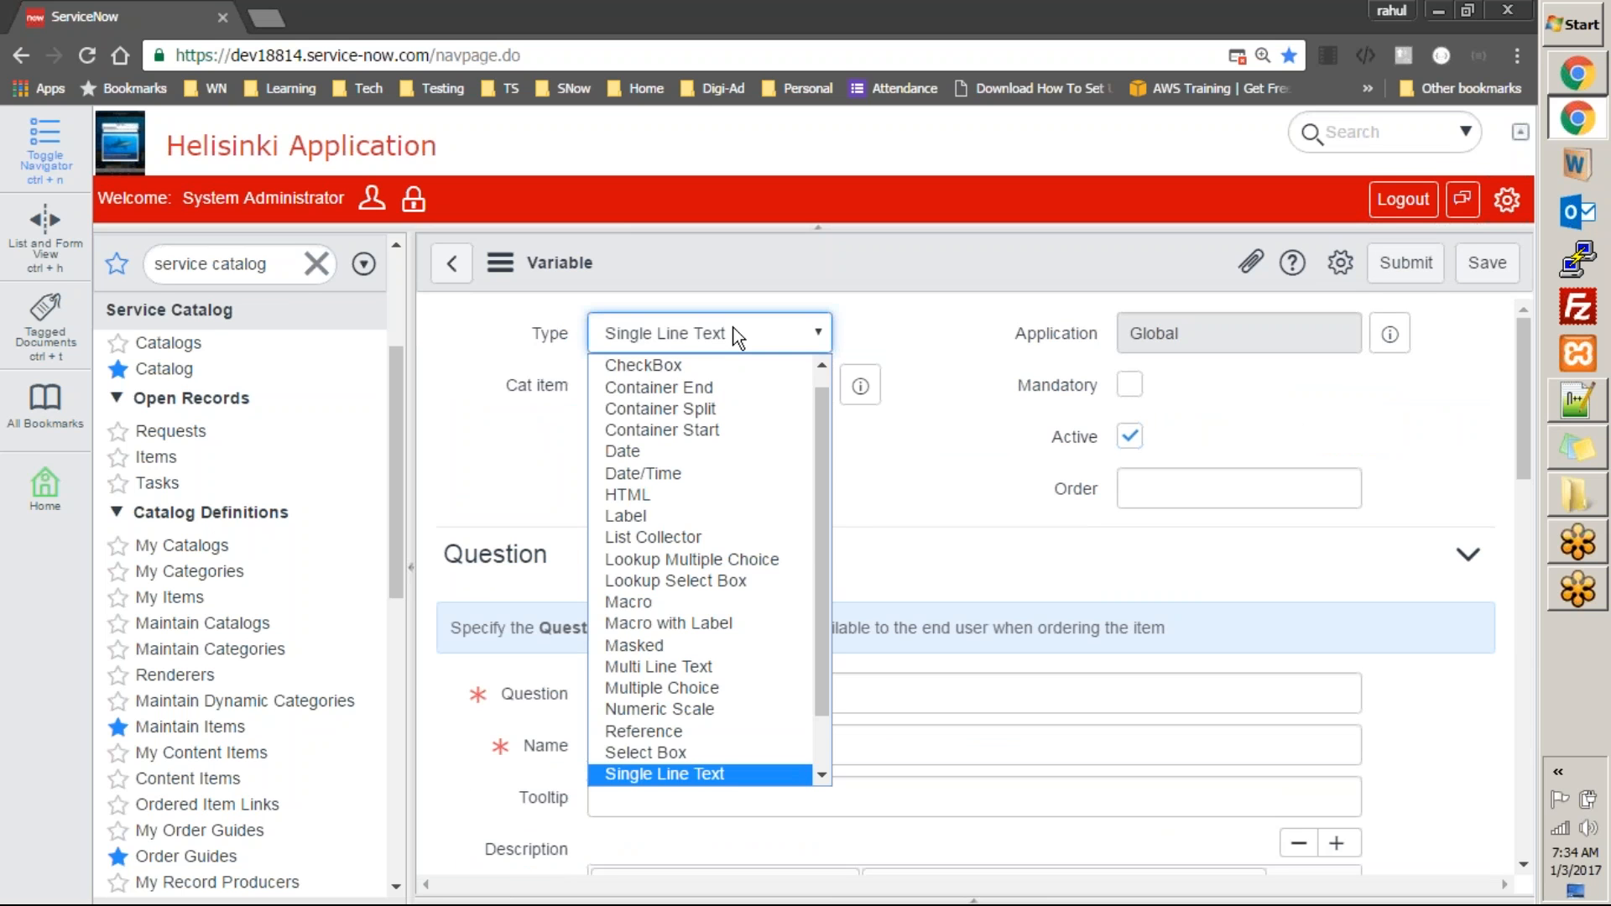
{"action": "left_click", "coordinate": [713, 752]}
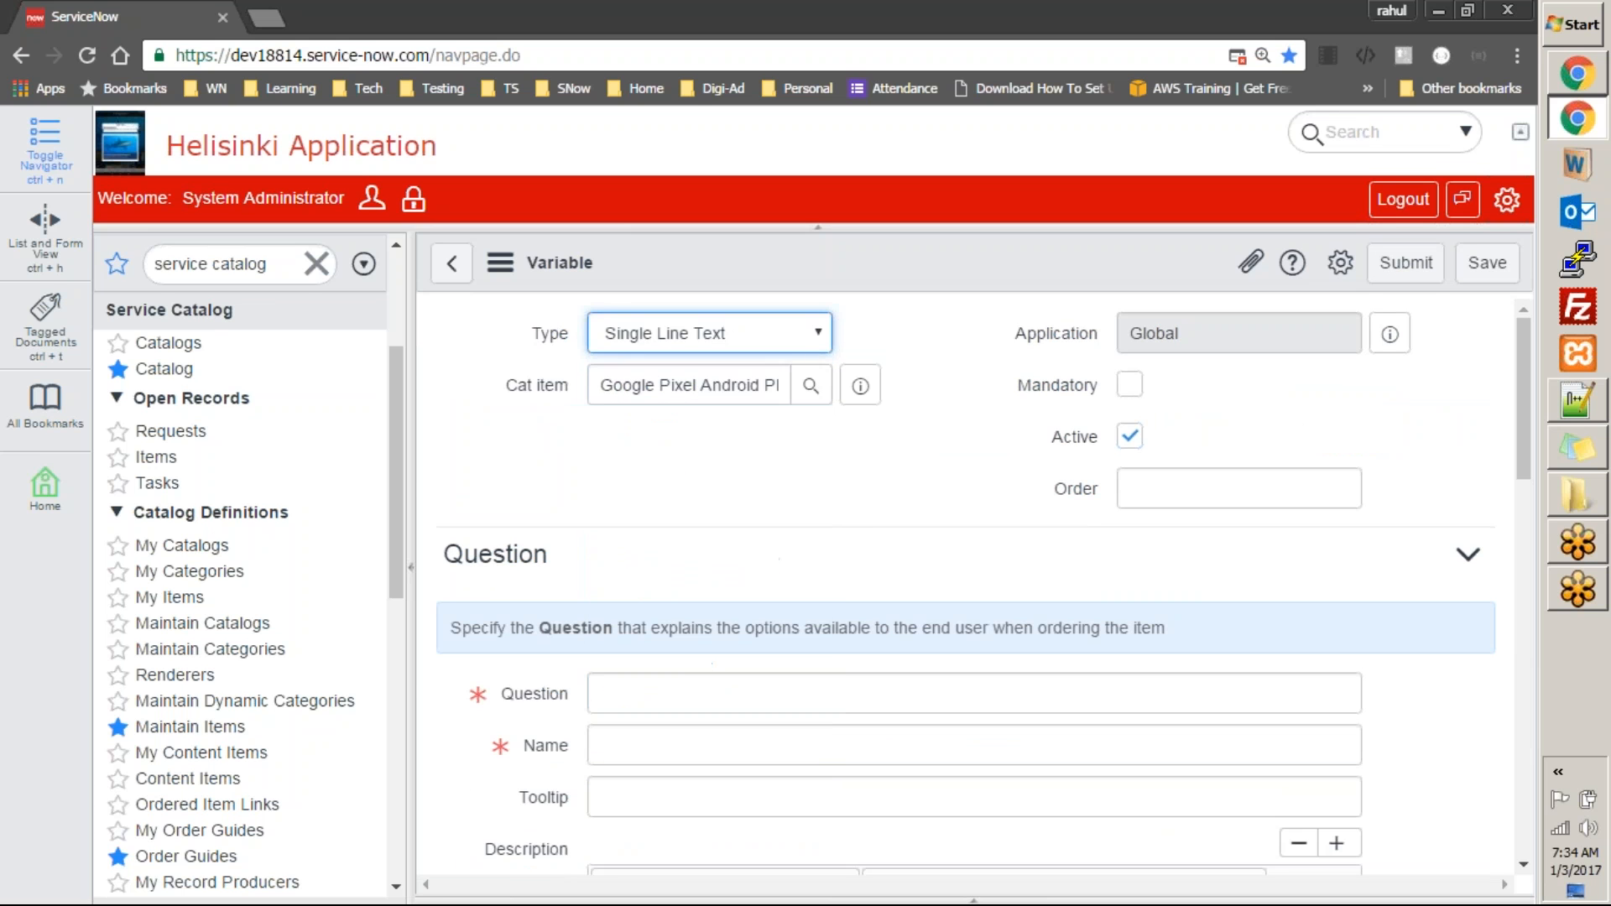
Enter the Question "What color do you want?" and the Name color, submit the variable, and return to the catalog item's Variables list
{"action": "left_click", "coordinate": [684, 685]}
{"action": "type", "text": "What color do"}
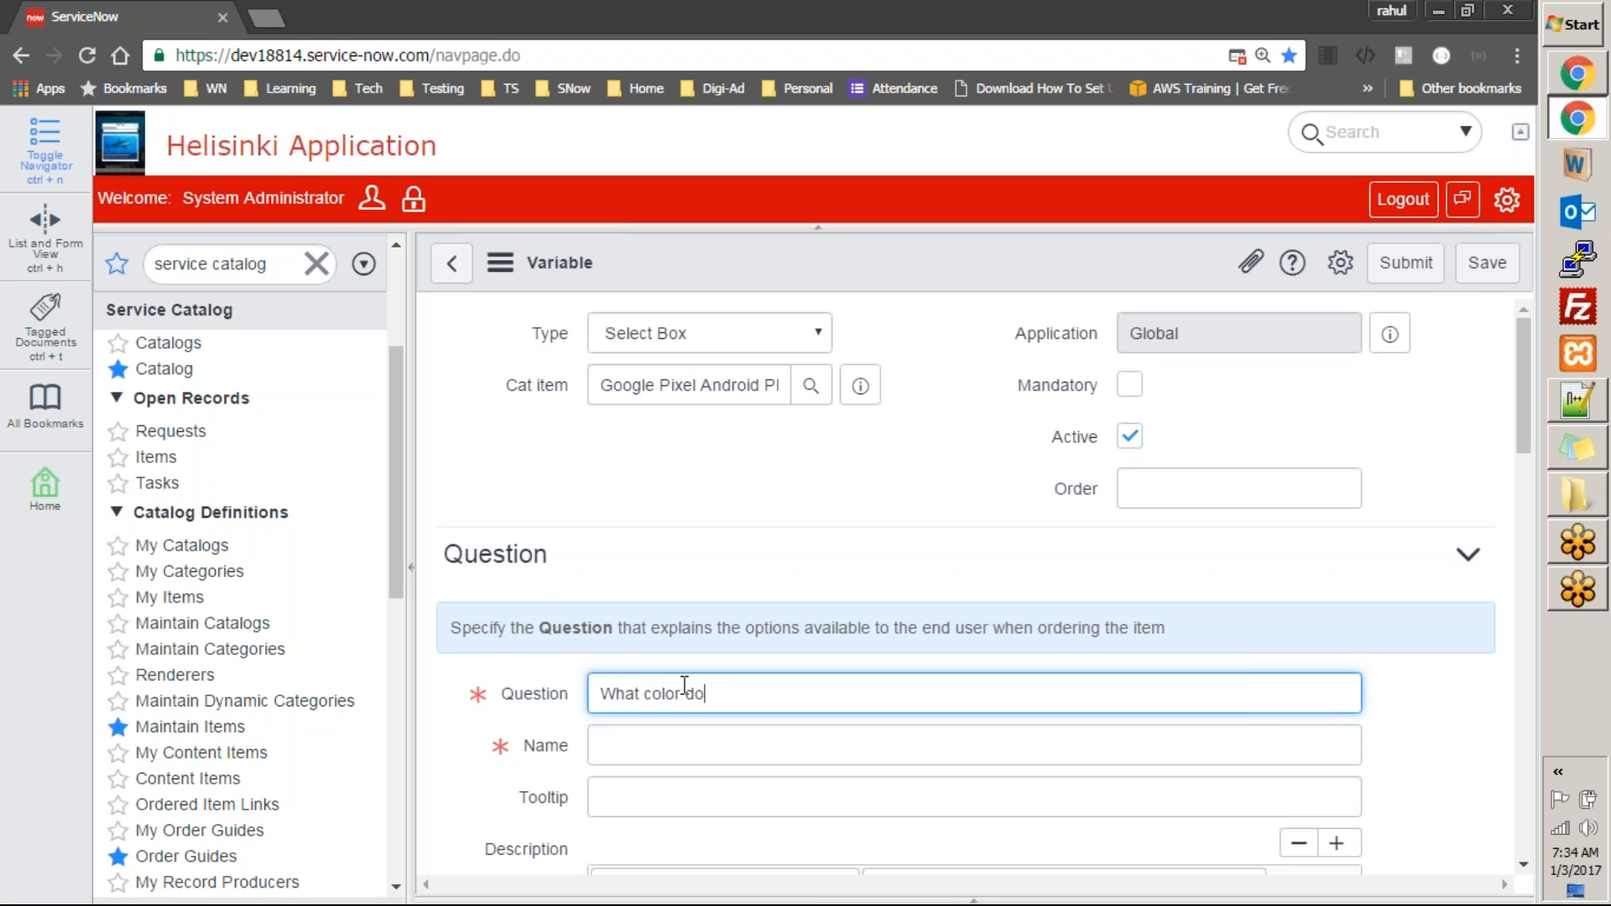
{"action": "type", "text": " you want?"}
{"action": "key", "text": "Tab"}
{"action": "type", "text": "color"}
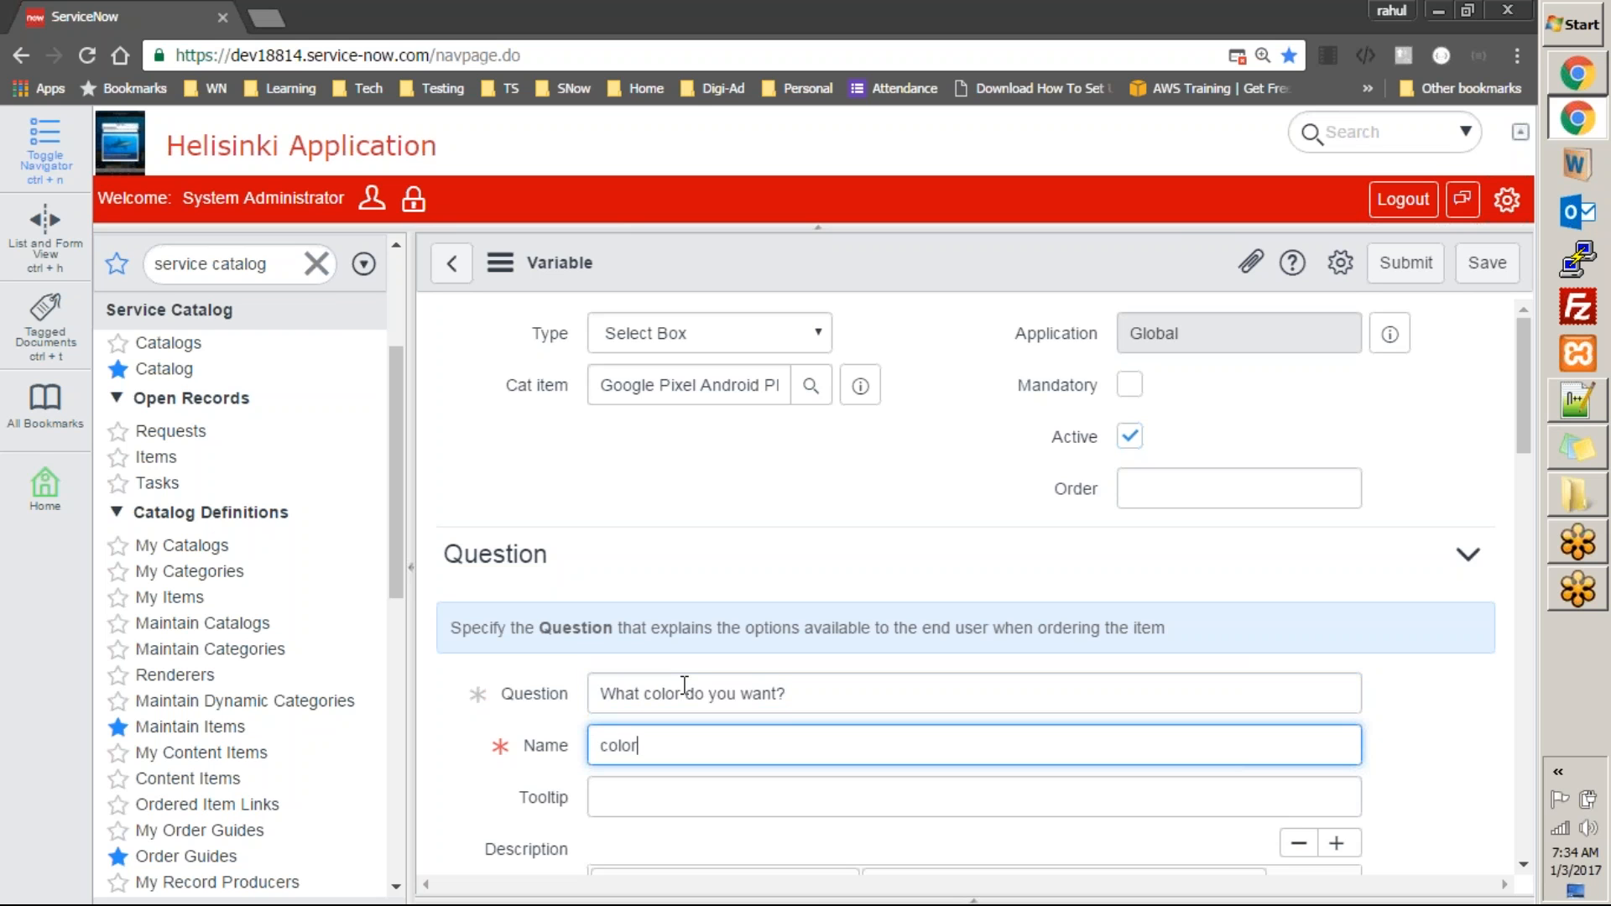
{"action": "key", "text": "Tab"}
{"action": "left_click_drag", "start_coordinate": [1521, 408], "coordinate": [1539, 798]}
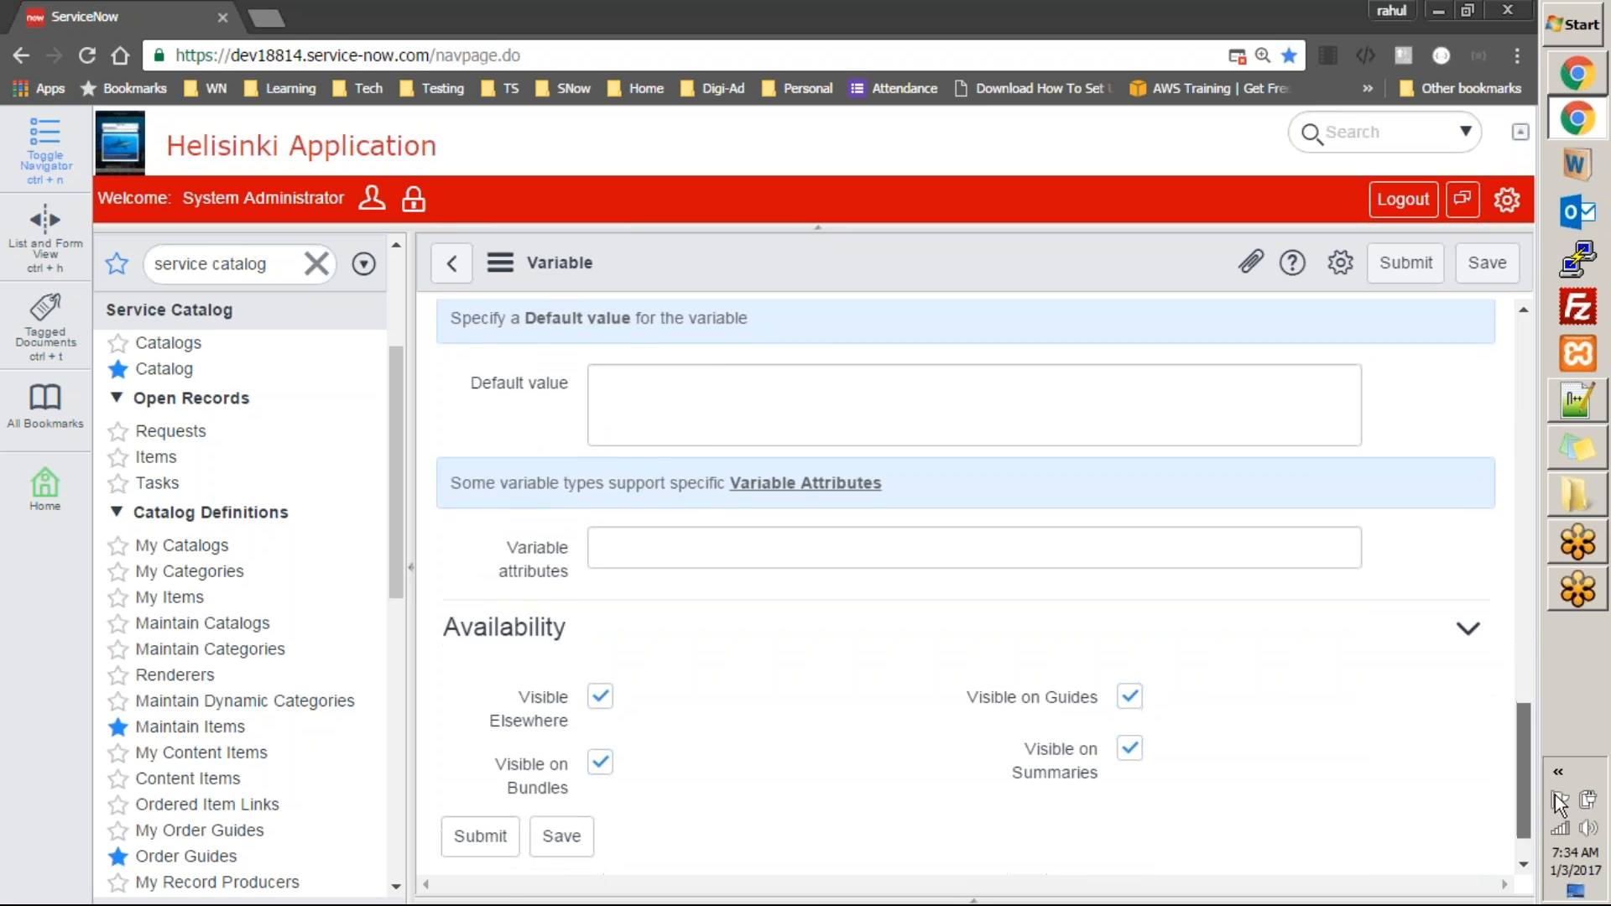
{"action": "left_click", "coordinate": [484, 771]}
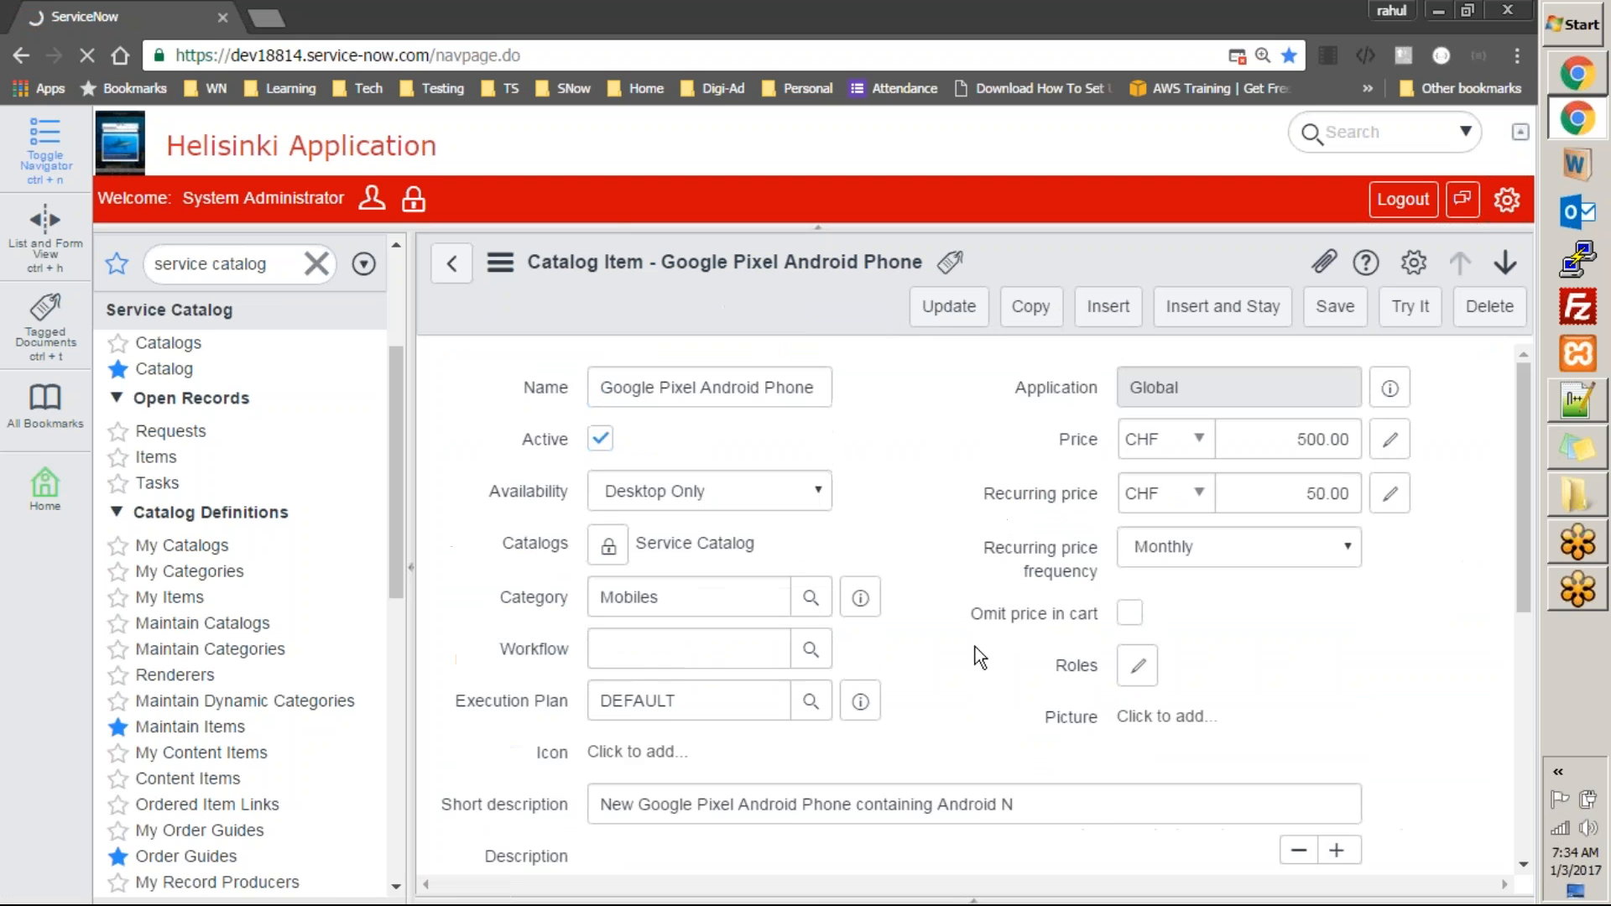
{"action": "left_click_drag", "start_coordinate": [1523, 414], "coordinate": [1514, 768]}
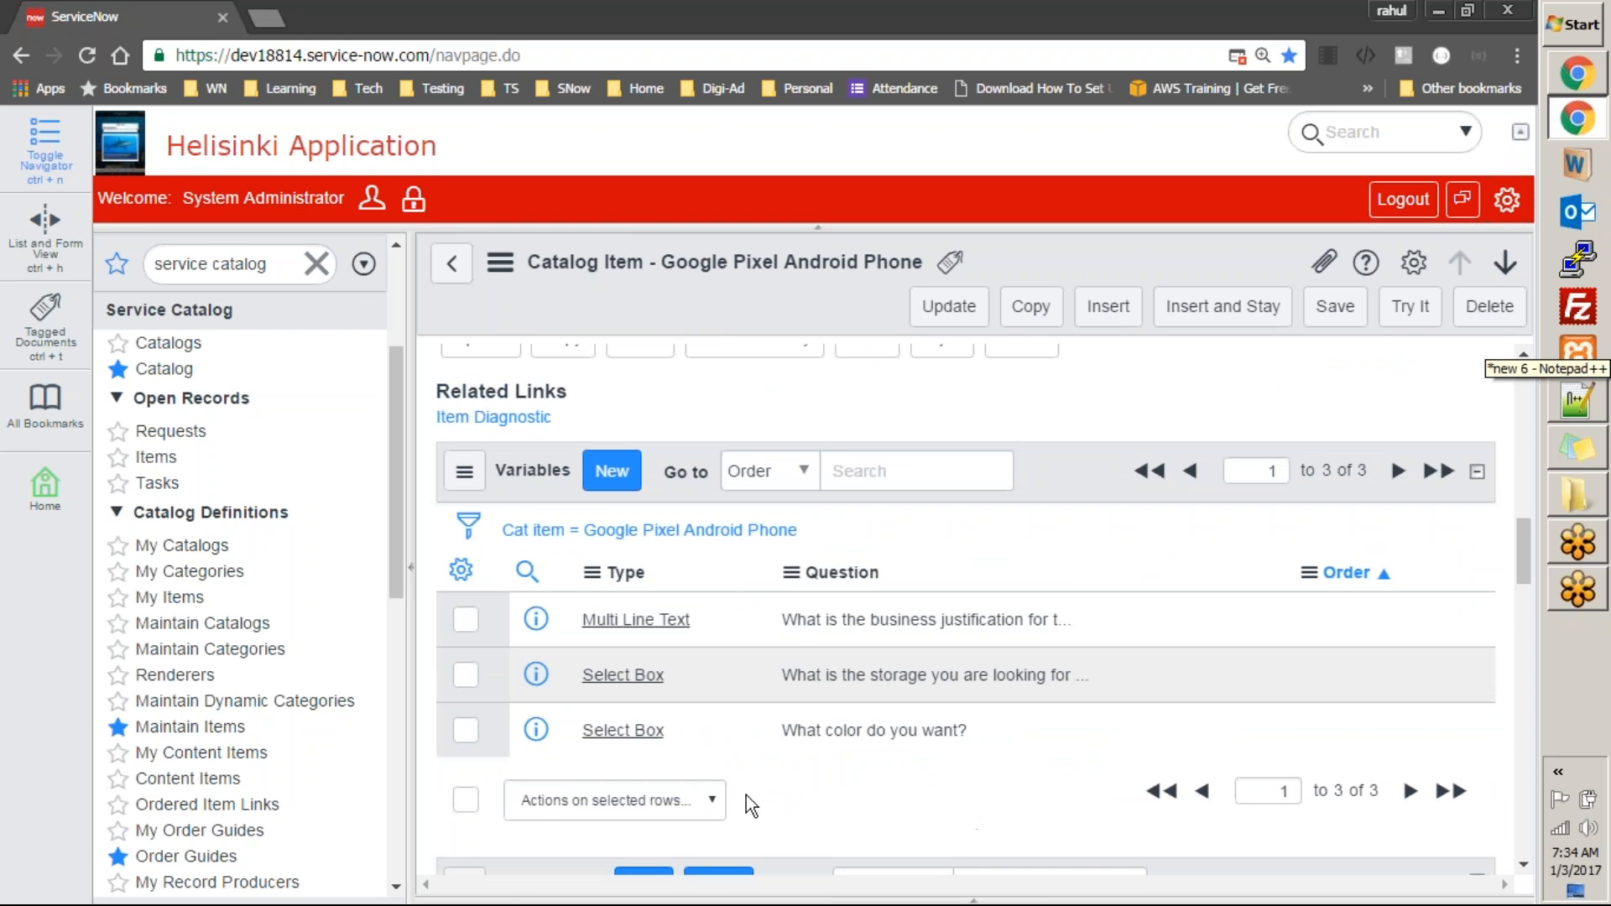
Open the color variable from the catalog item's Variables list and save a new question choice with Text and Value black
{"action": "left_click", "coordinate": [644, 736]}
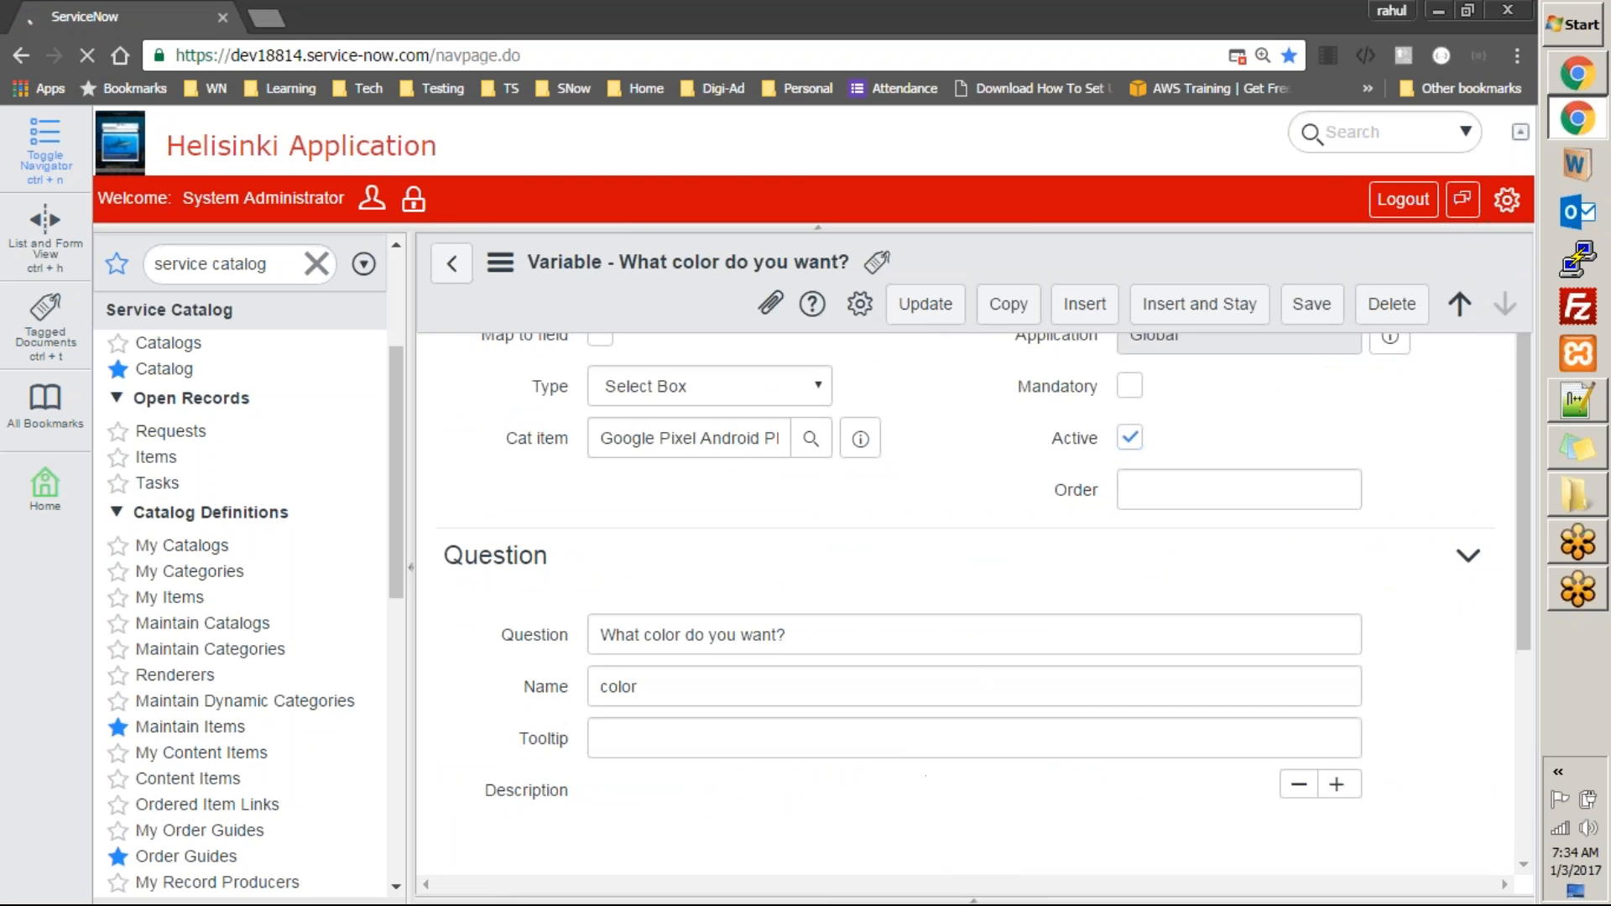
{"action": "left_click_drag", "start_coordinate": [1528, 432], "coordinate": [1526, 873]}
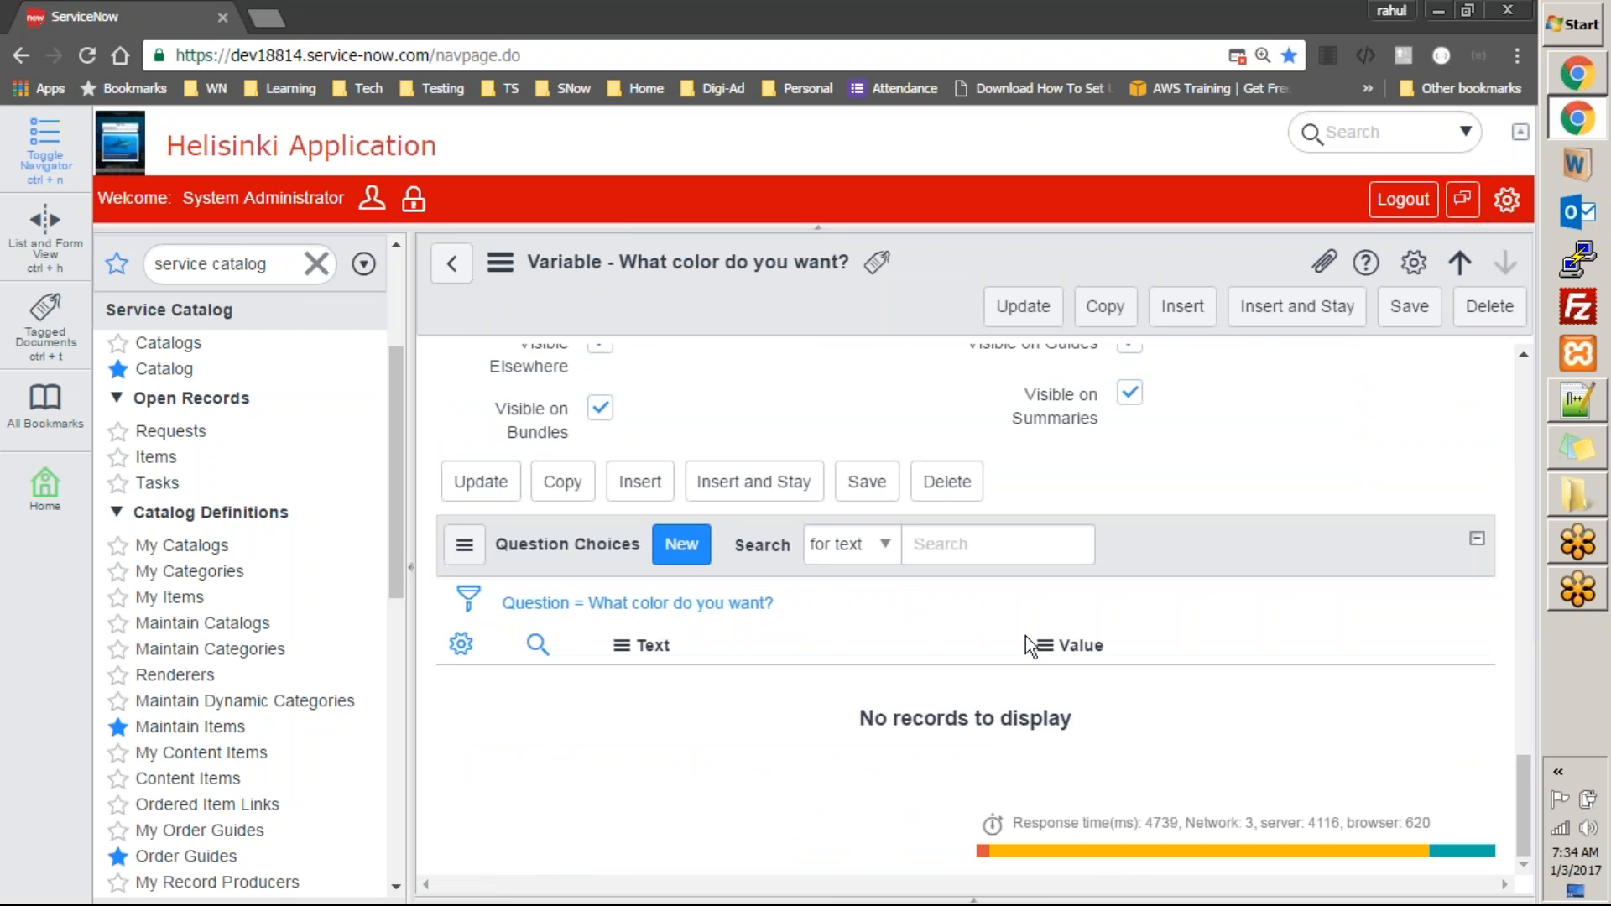
{"action": "left_click", "coordinate": [682, 546]}
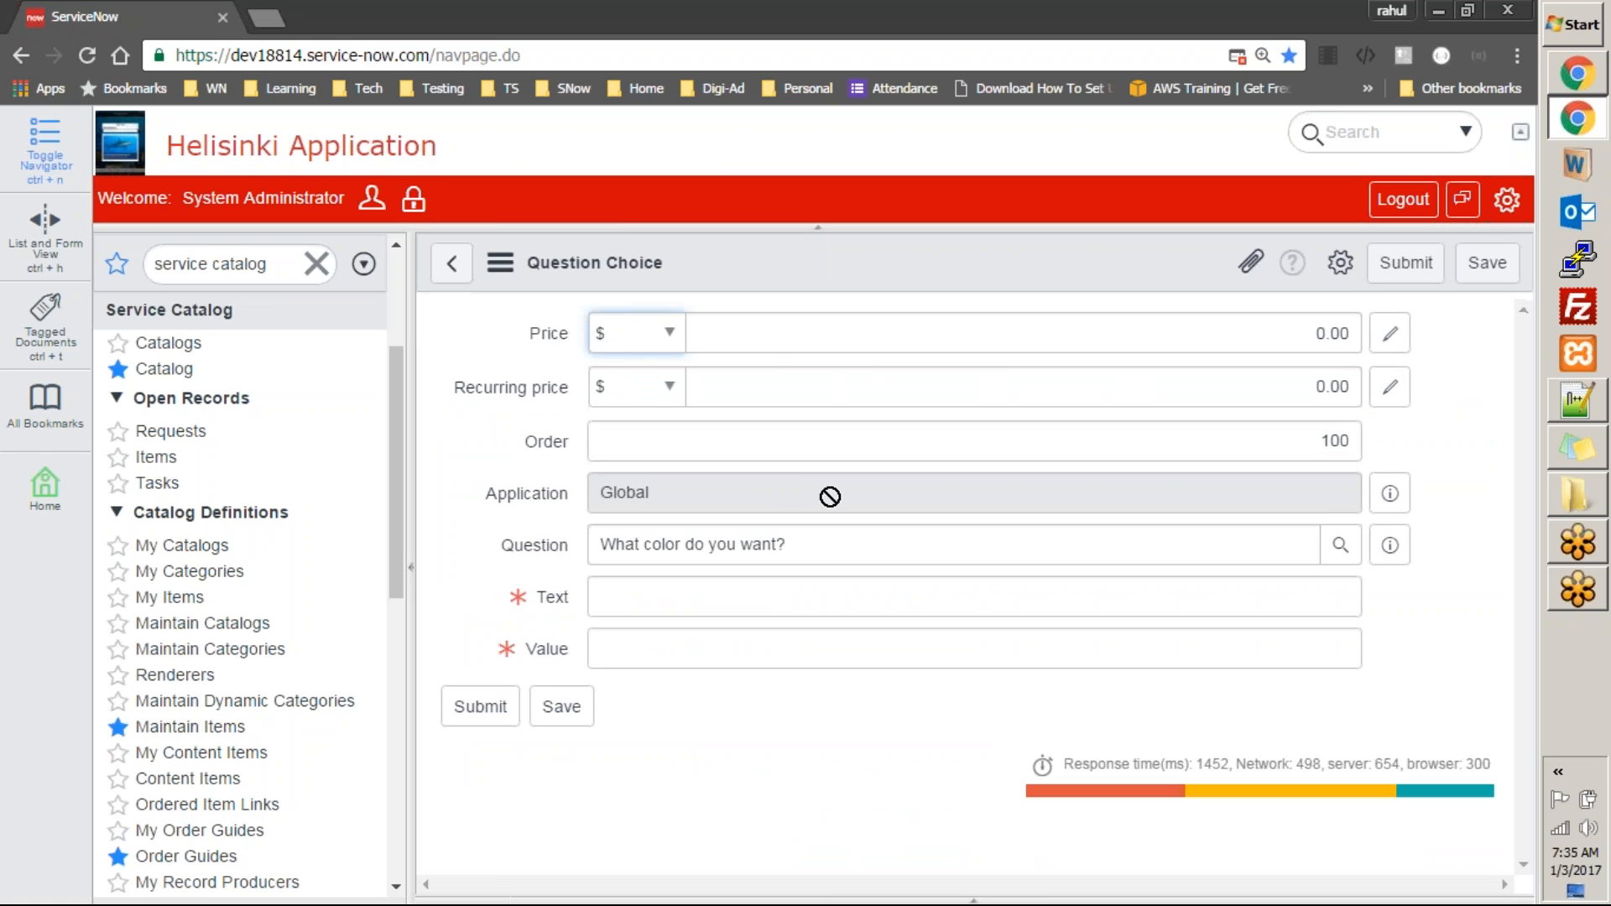
{"action": "left_click", "coordinate": [828, 599]}
{"action": "type", "text": "black"}
{"action": "key", "text": "Tab"}
{"action": "type", "text": "black"}
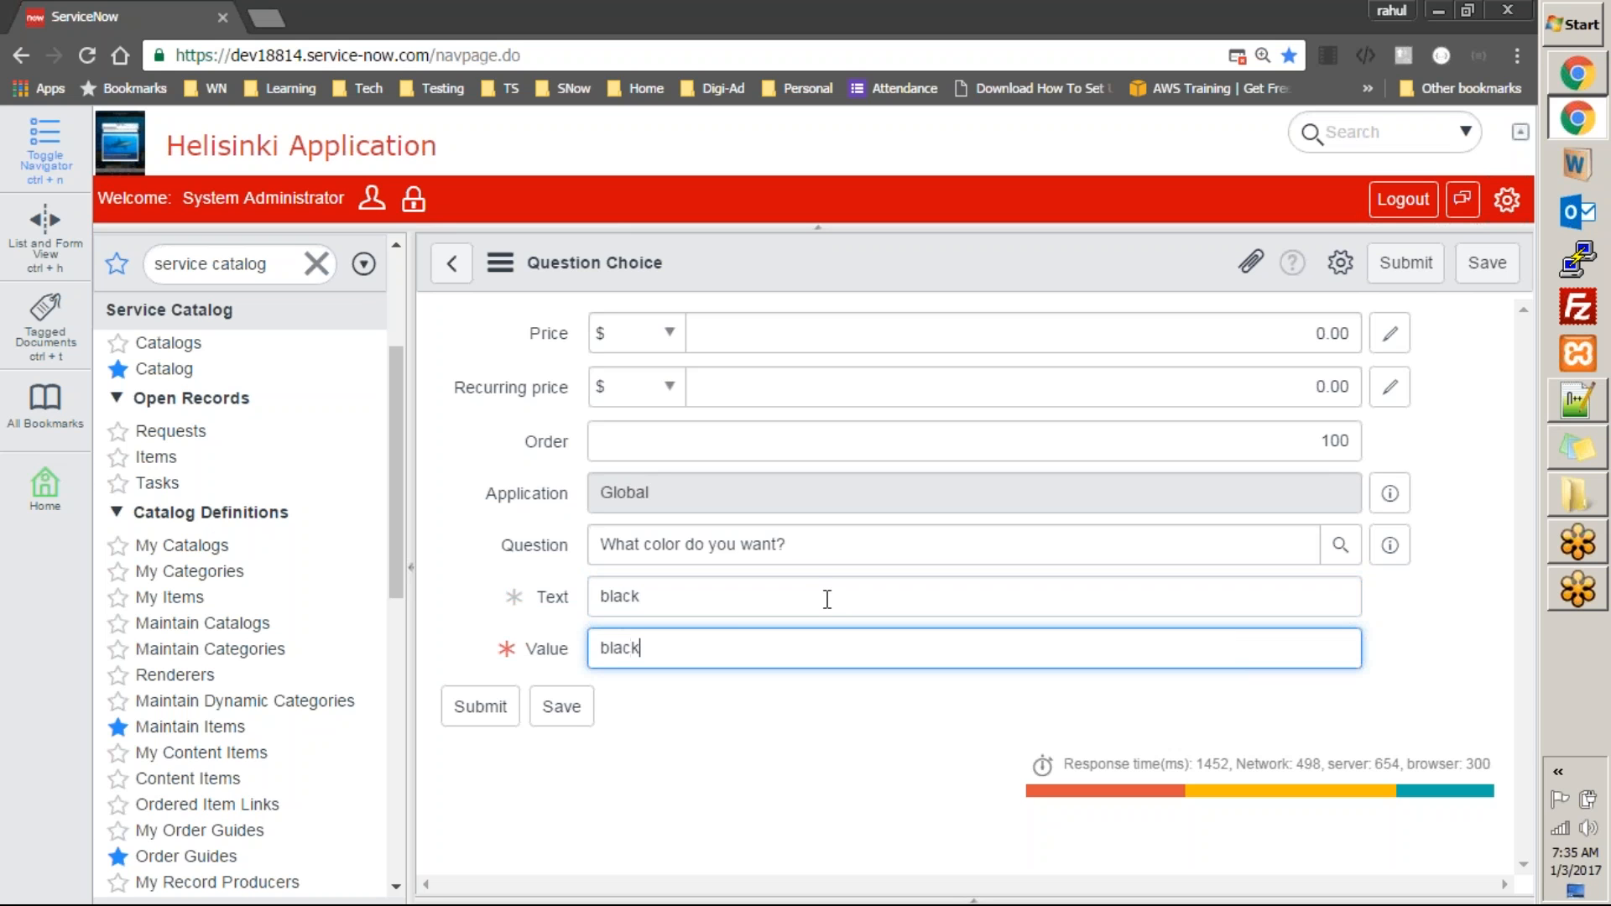
{"action": "right_click", "coordinate": [854, 249]}
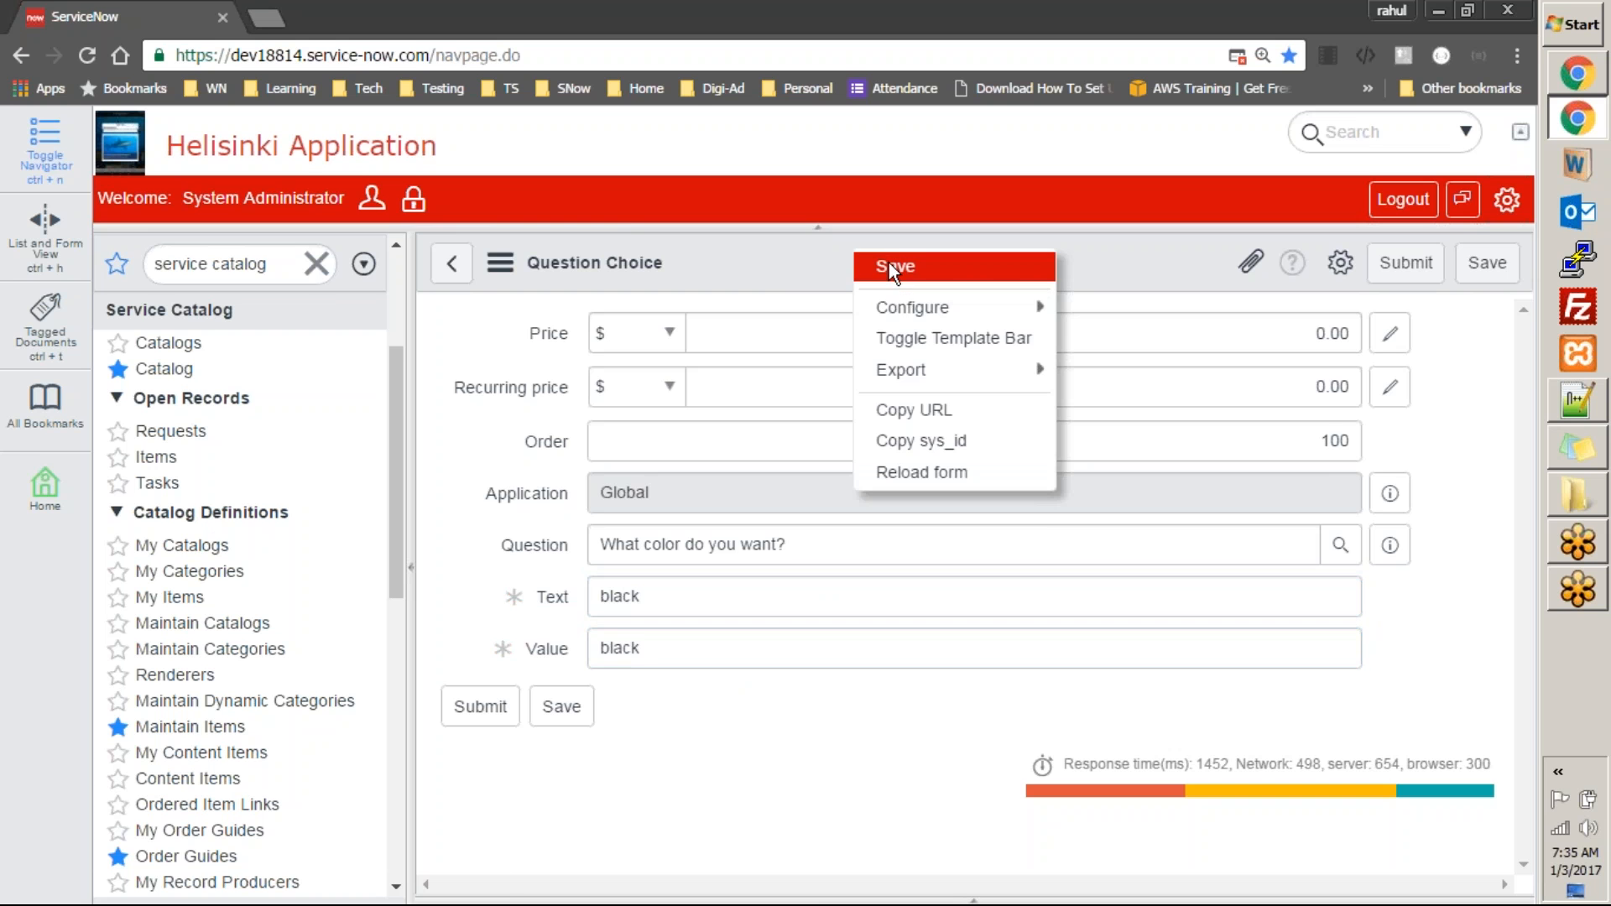
{"action": "left_click", "coordinate": [890, 264]}
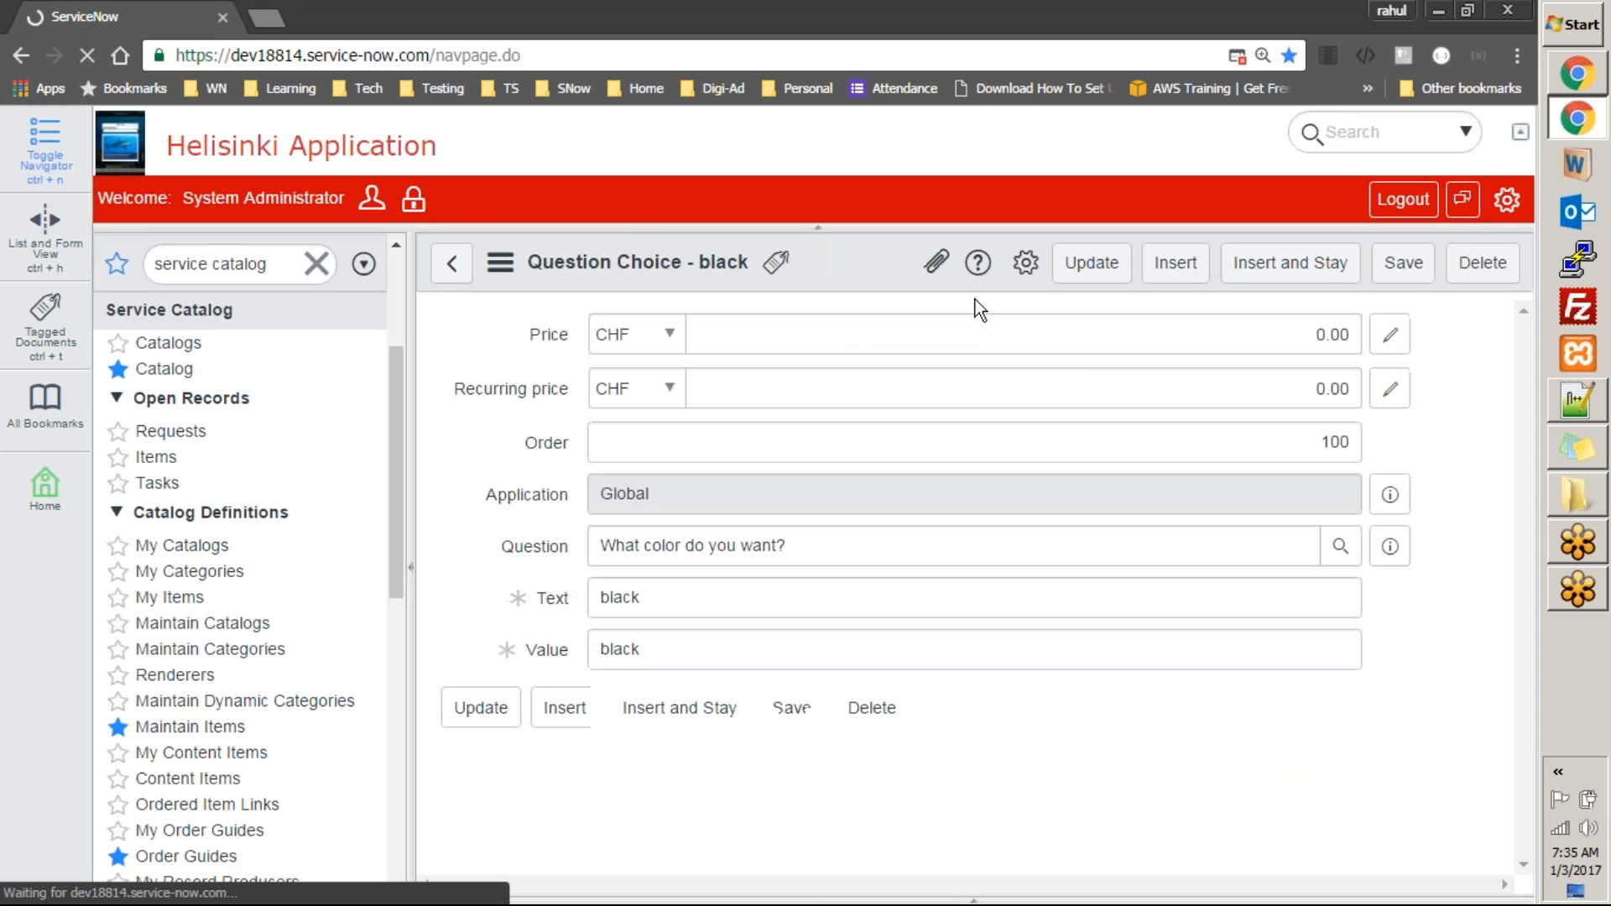
Insert another color choice with Price 50 and Text and Value white, and update the color variable and the catalog item
{"action": "double_click", "coordinate": [1300, 333]}
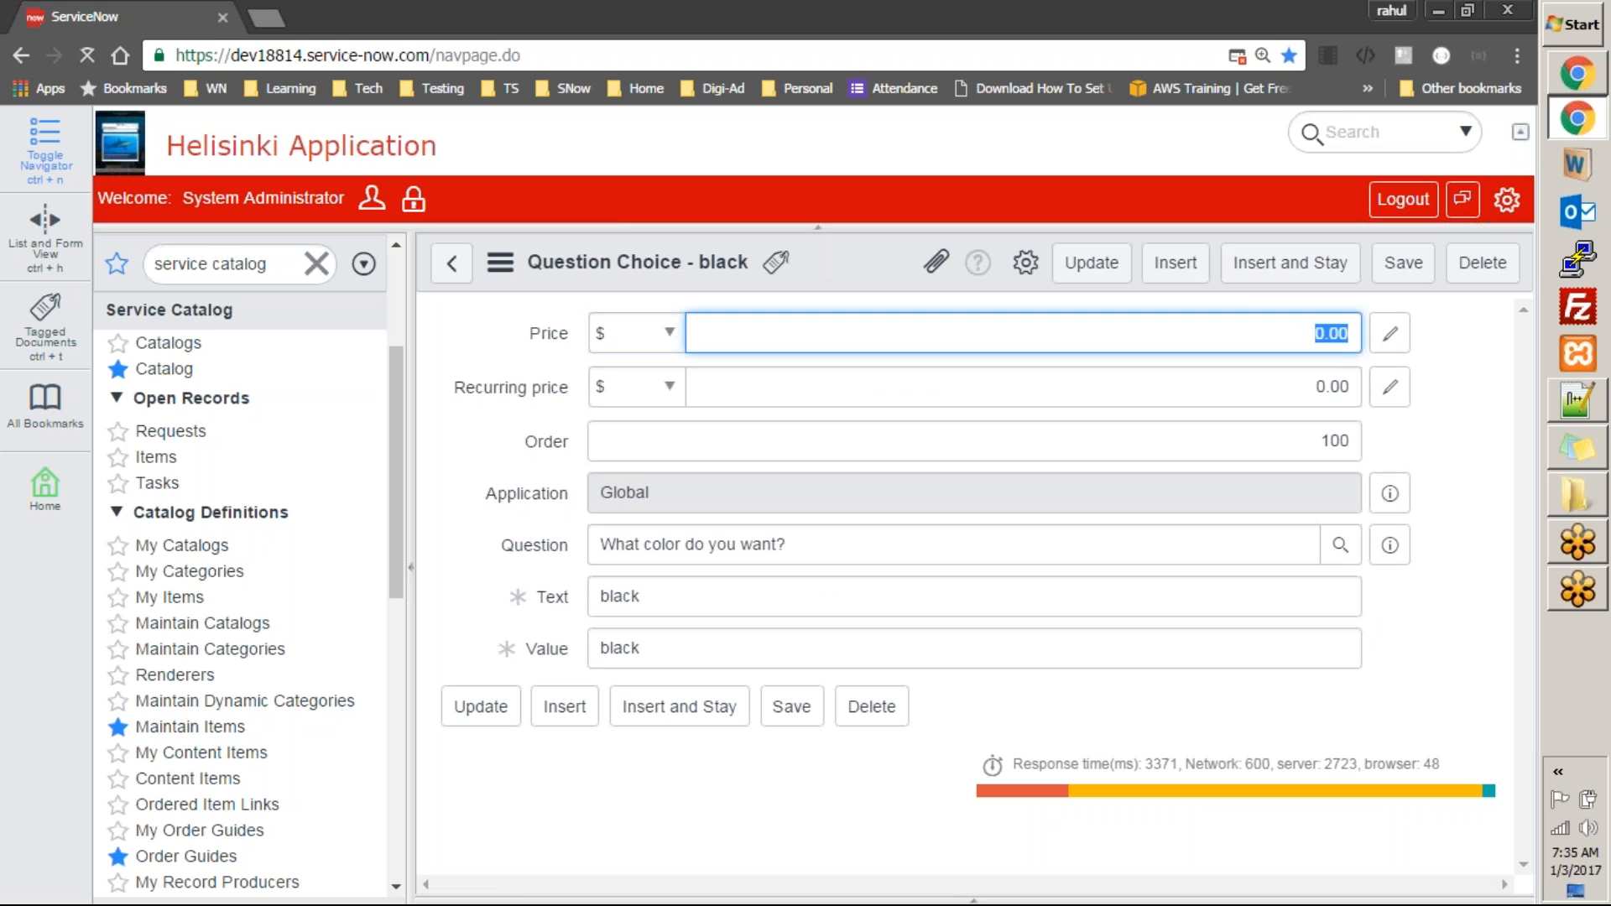
{"action": "type", "text": "50"}
{"action": "key", "text": "Tab"}
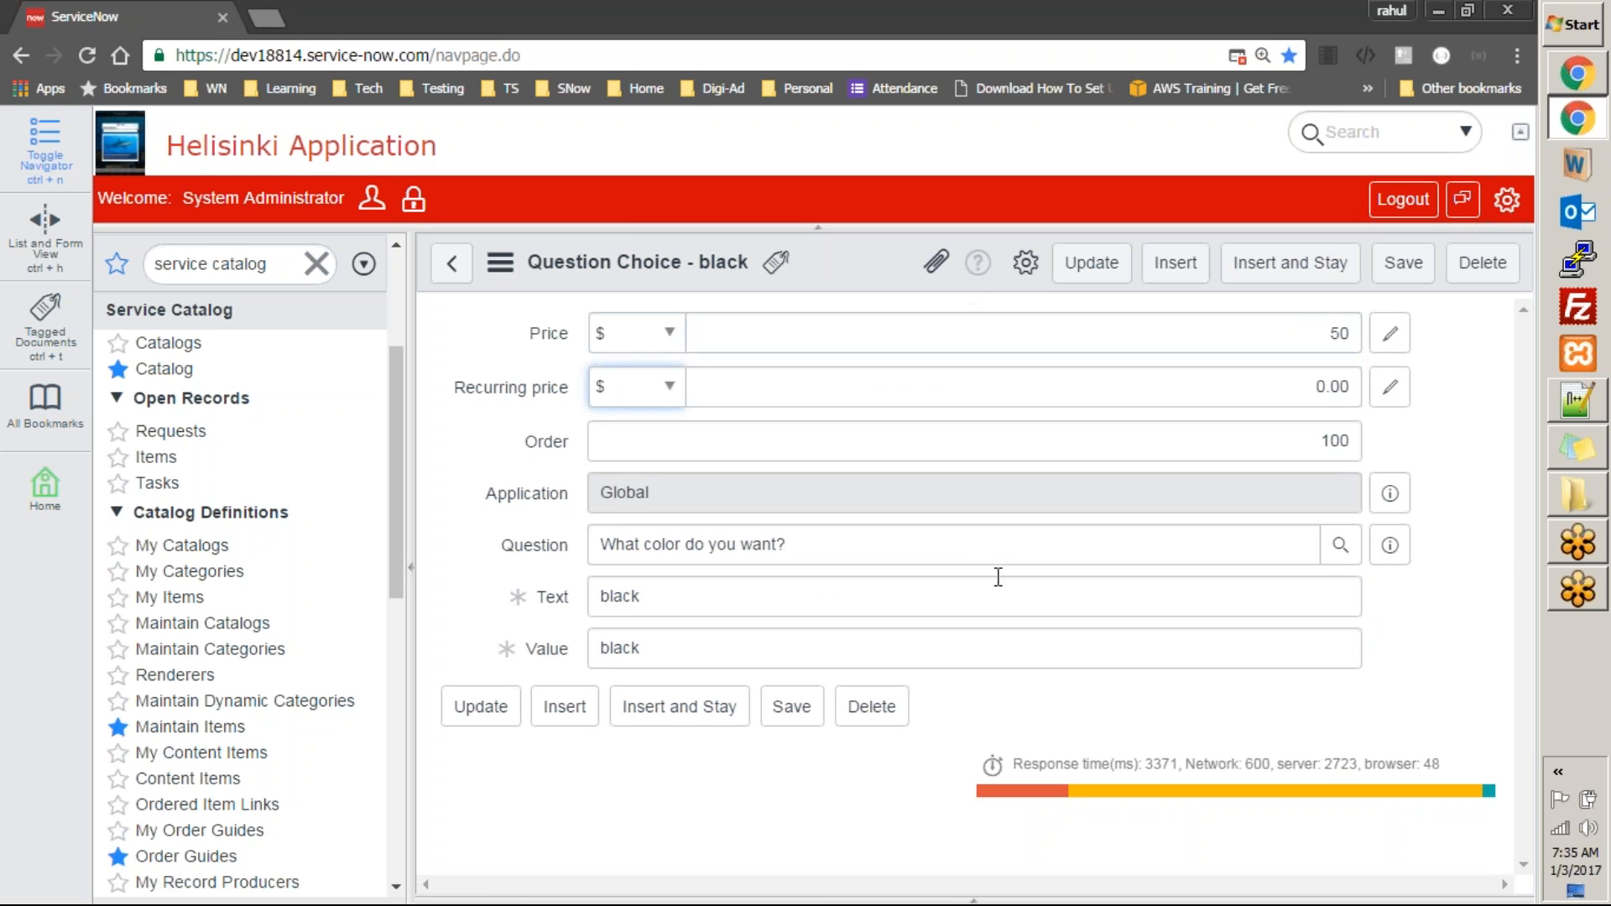
{"action": "double_click", "coordinate": [765, 599]}
{"action": "type", "text": "white"}
{"action": "key", "text": "Tab"}
{"action": "type", "text": "white"}
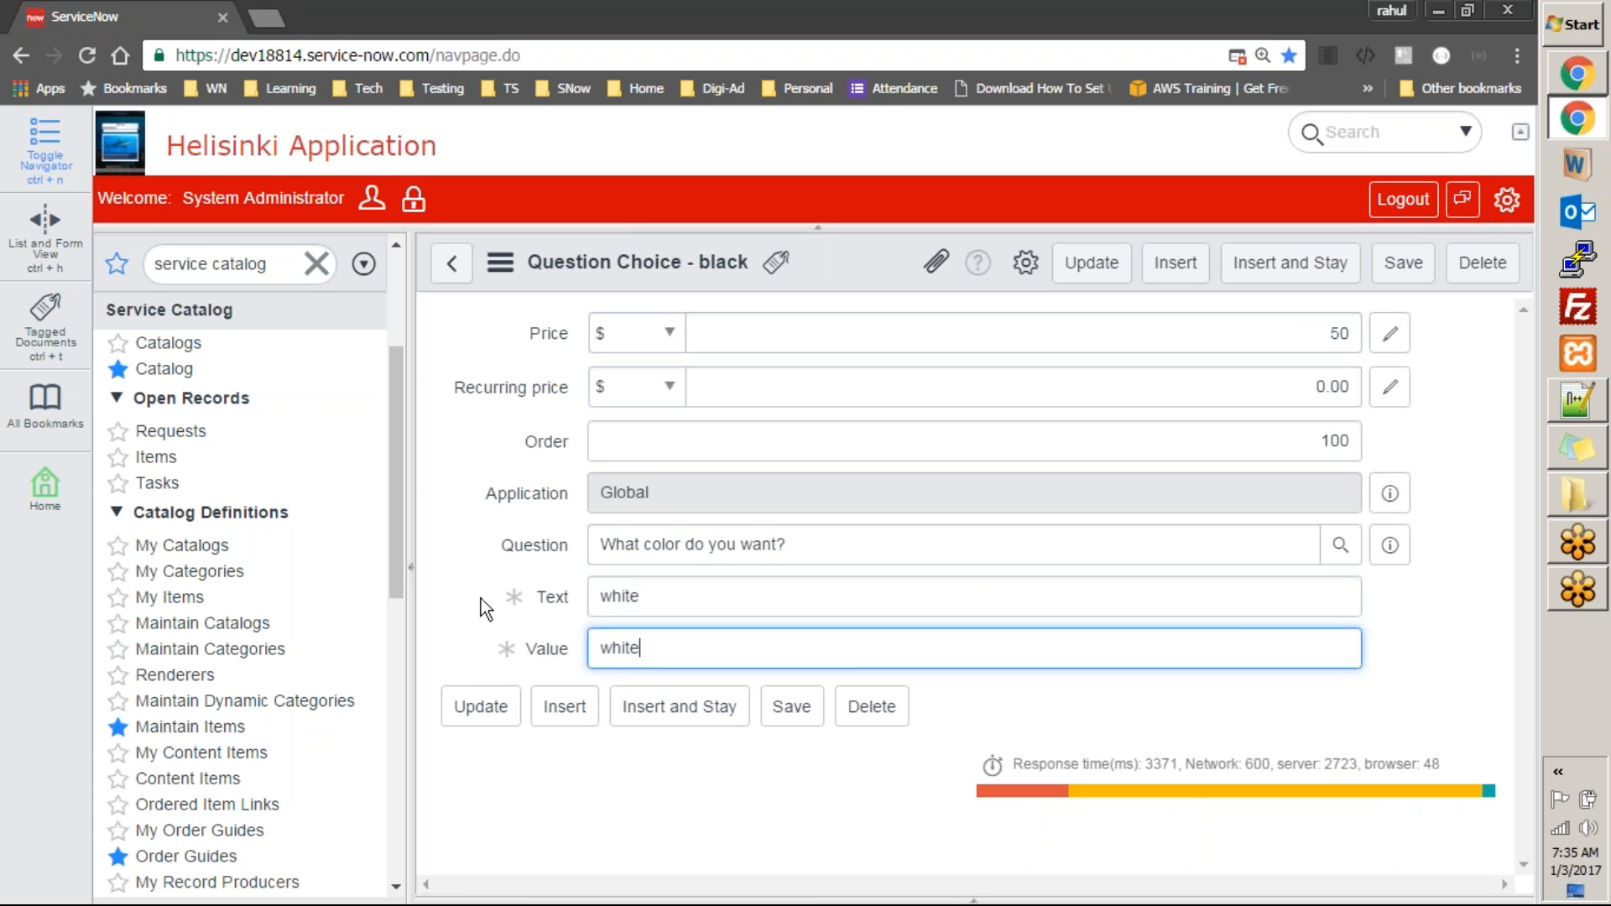
{"action": "right_click", "coordinate": [856, 255]}
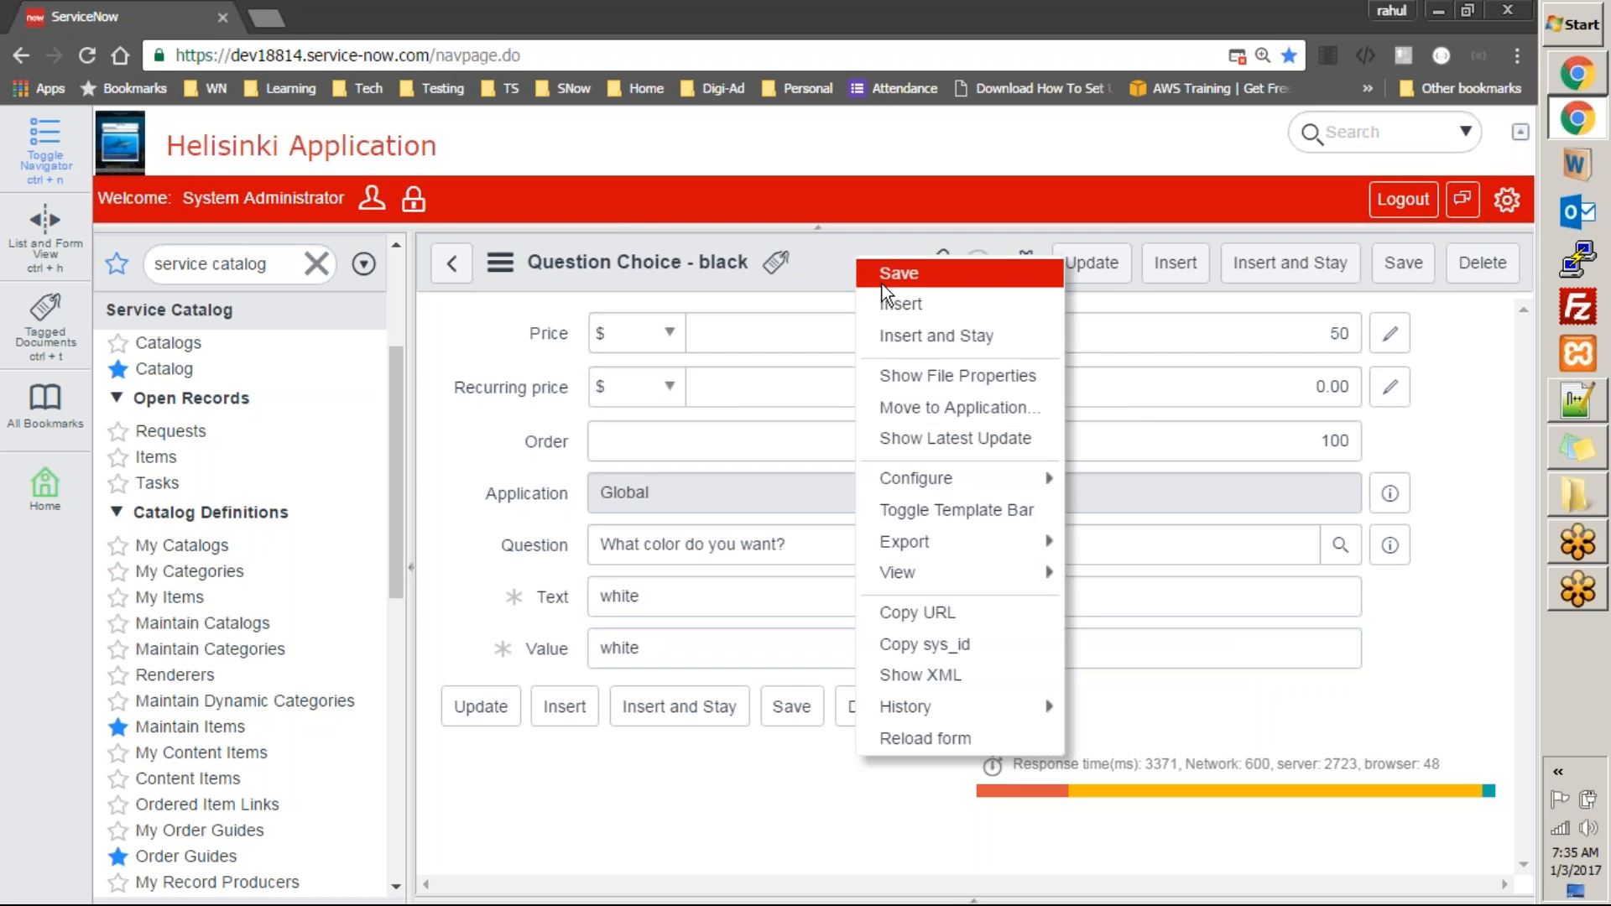
{"action": "left_click", "coordinate": [894, 303]}
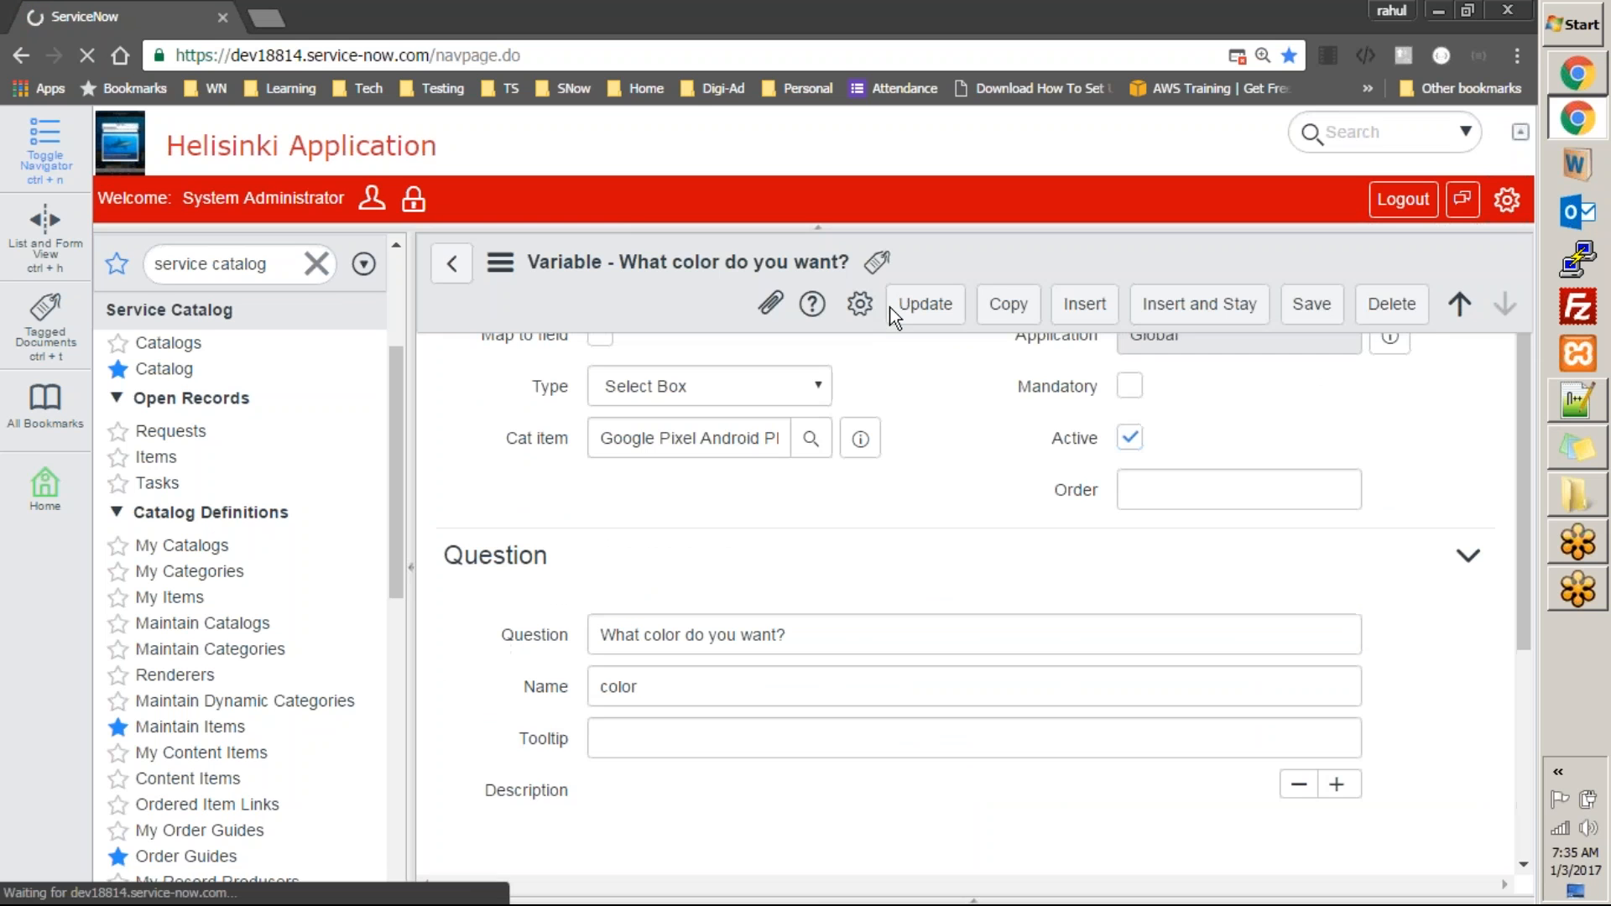
{"action": "left_click", "coordinate": [949, 313]}
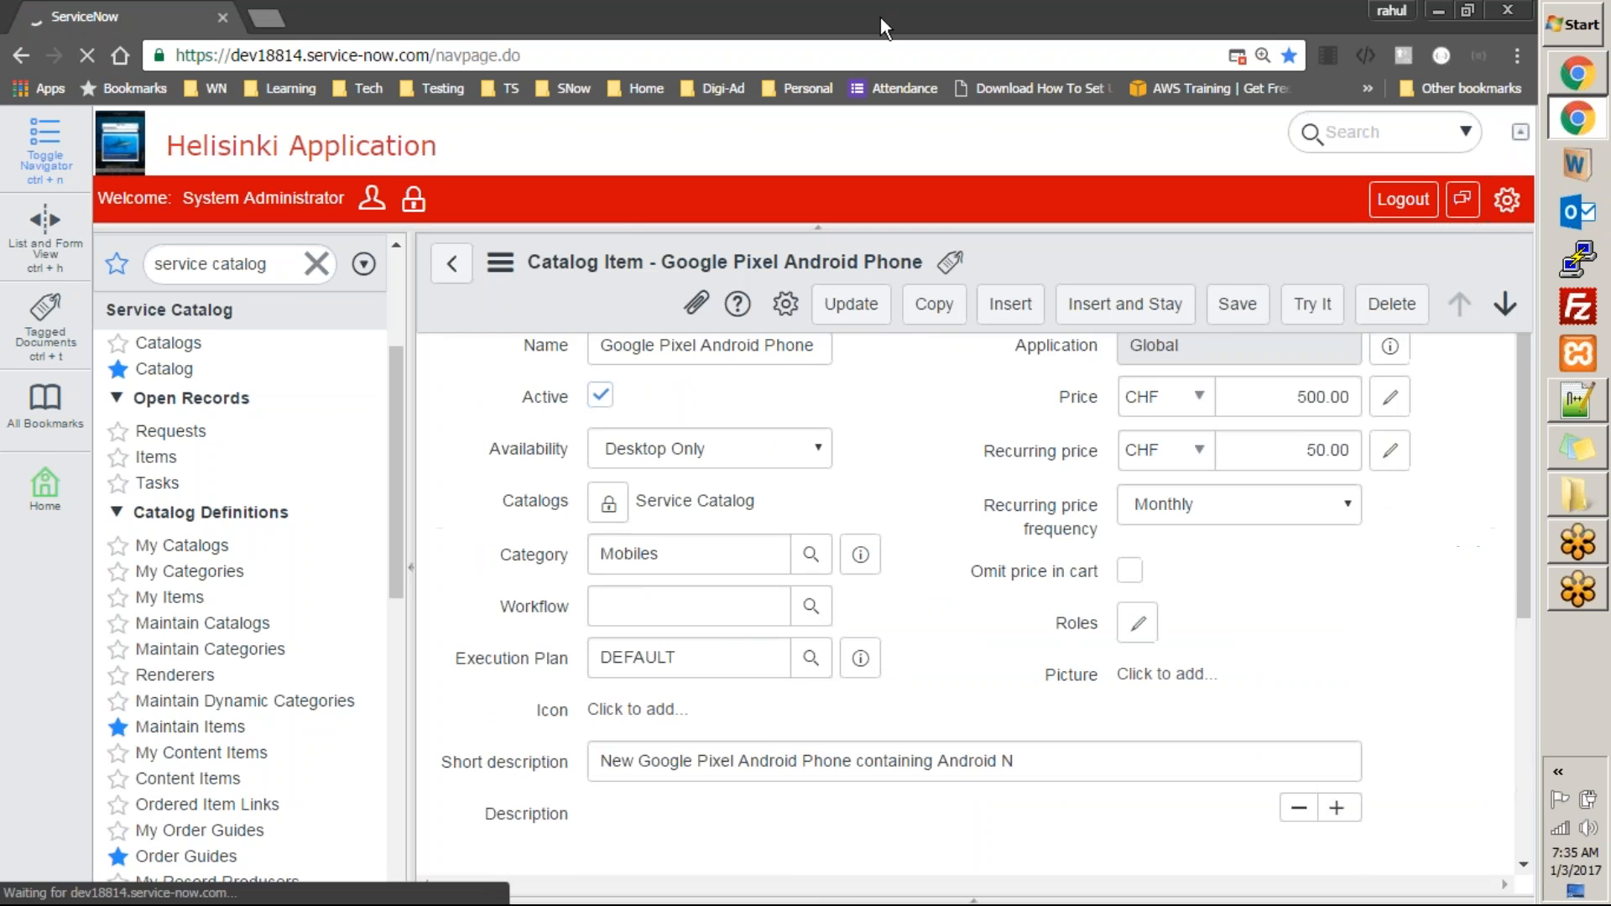
{"action": "left_click", "coordinate": [937, 313]}
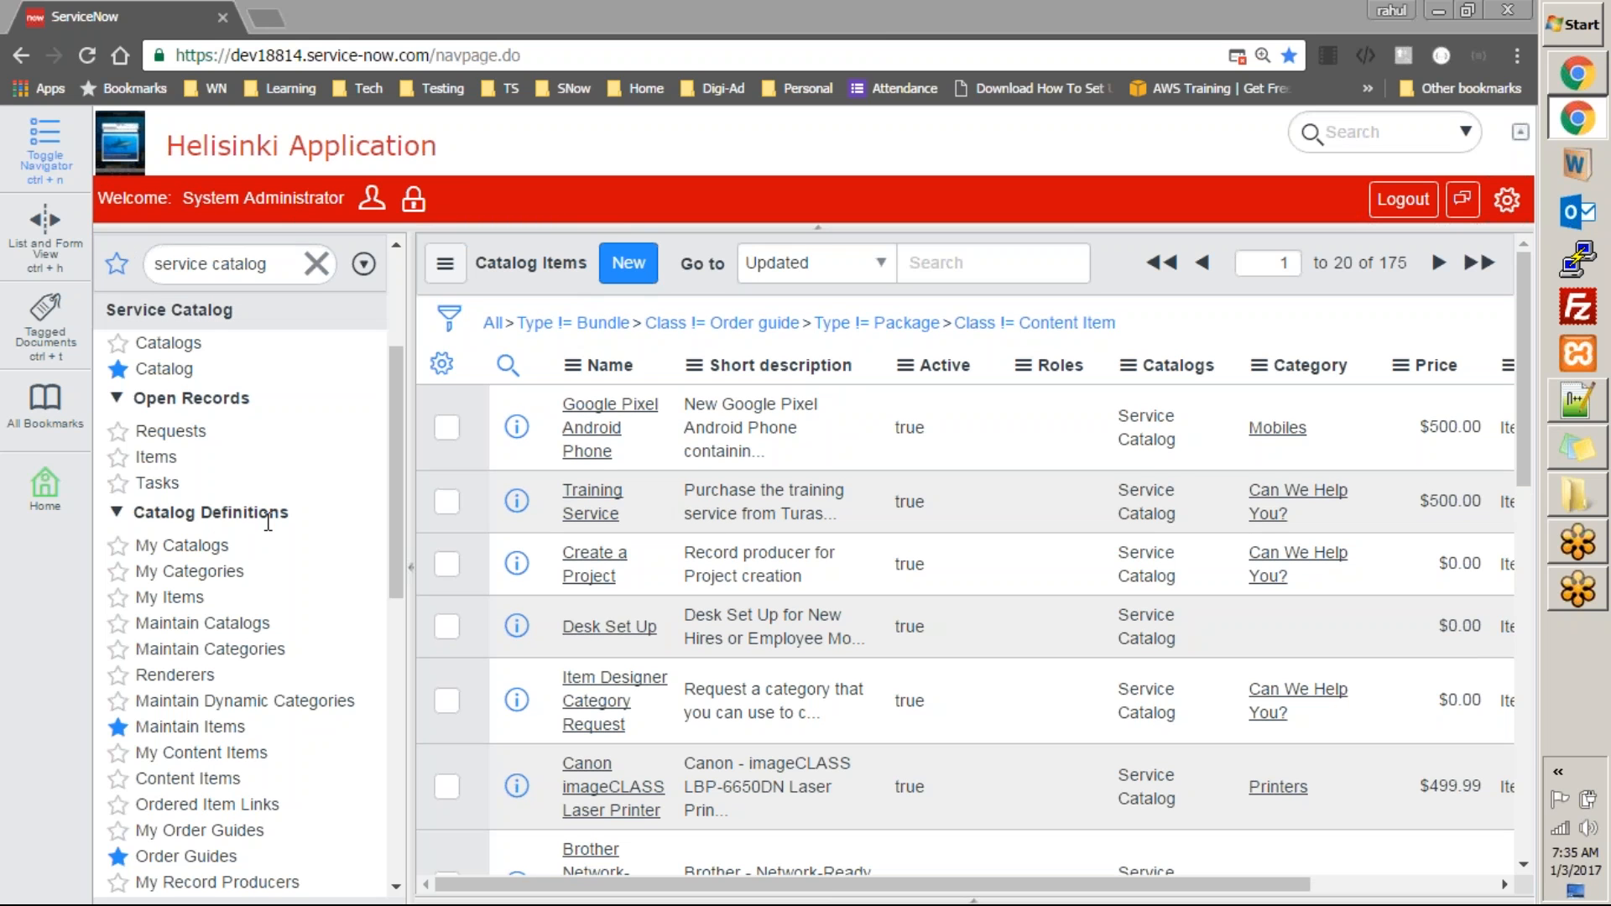
Preview the Google Pixel Android Phone in the service catalog's Mobiles category and open its order page
{"action": "left_click", "coordinate": [176, 375]}
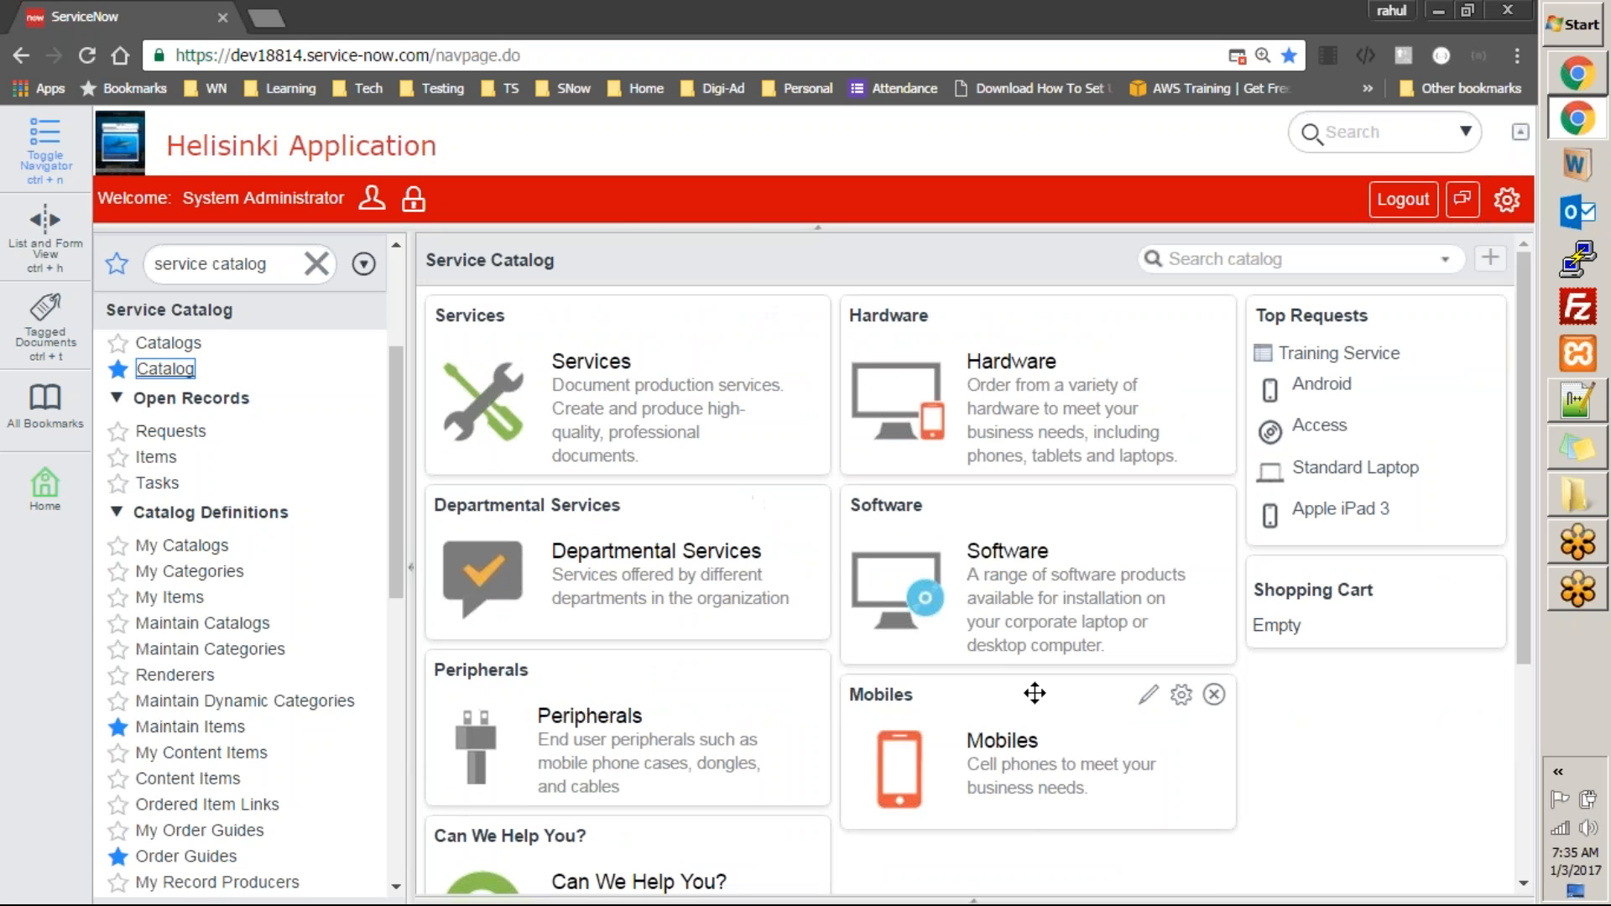
{"action": "left_click", "coordinate": [997, 740]}
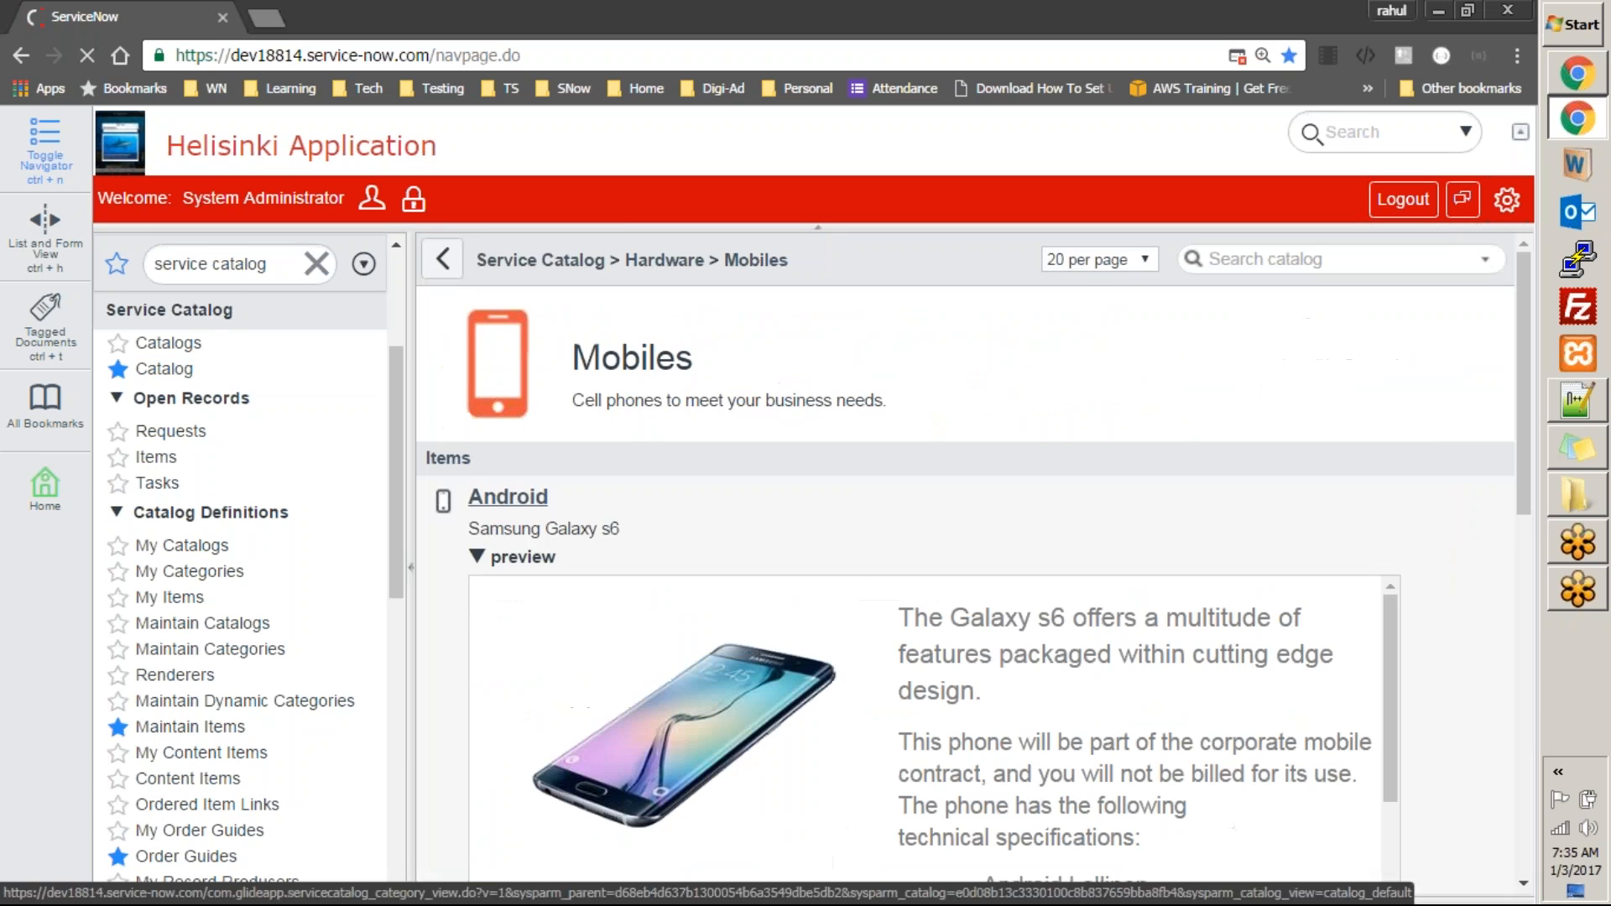
{"action": "left_click_drag", "start_coordinate": [1531, 345], "coordinate": [1544, 645]}
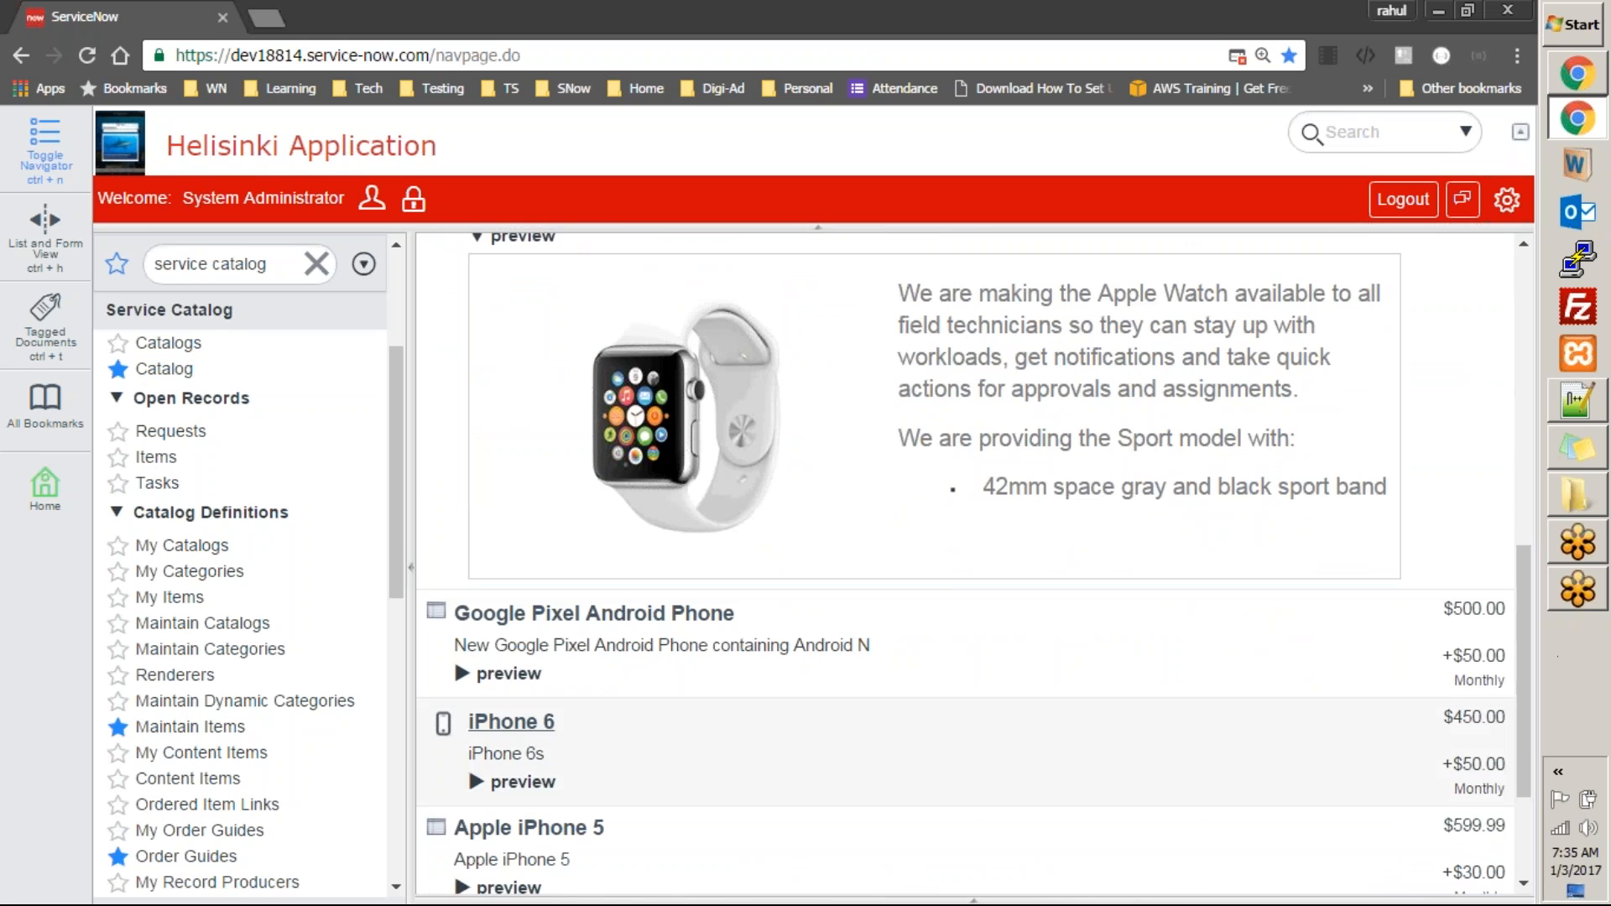
{"action": "left_click", "coordinate": [465, 676]}
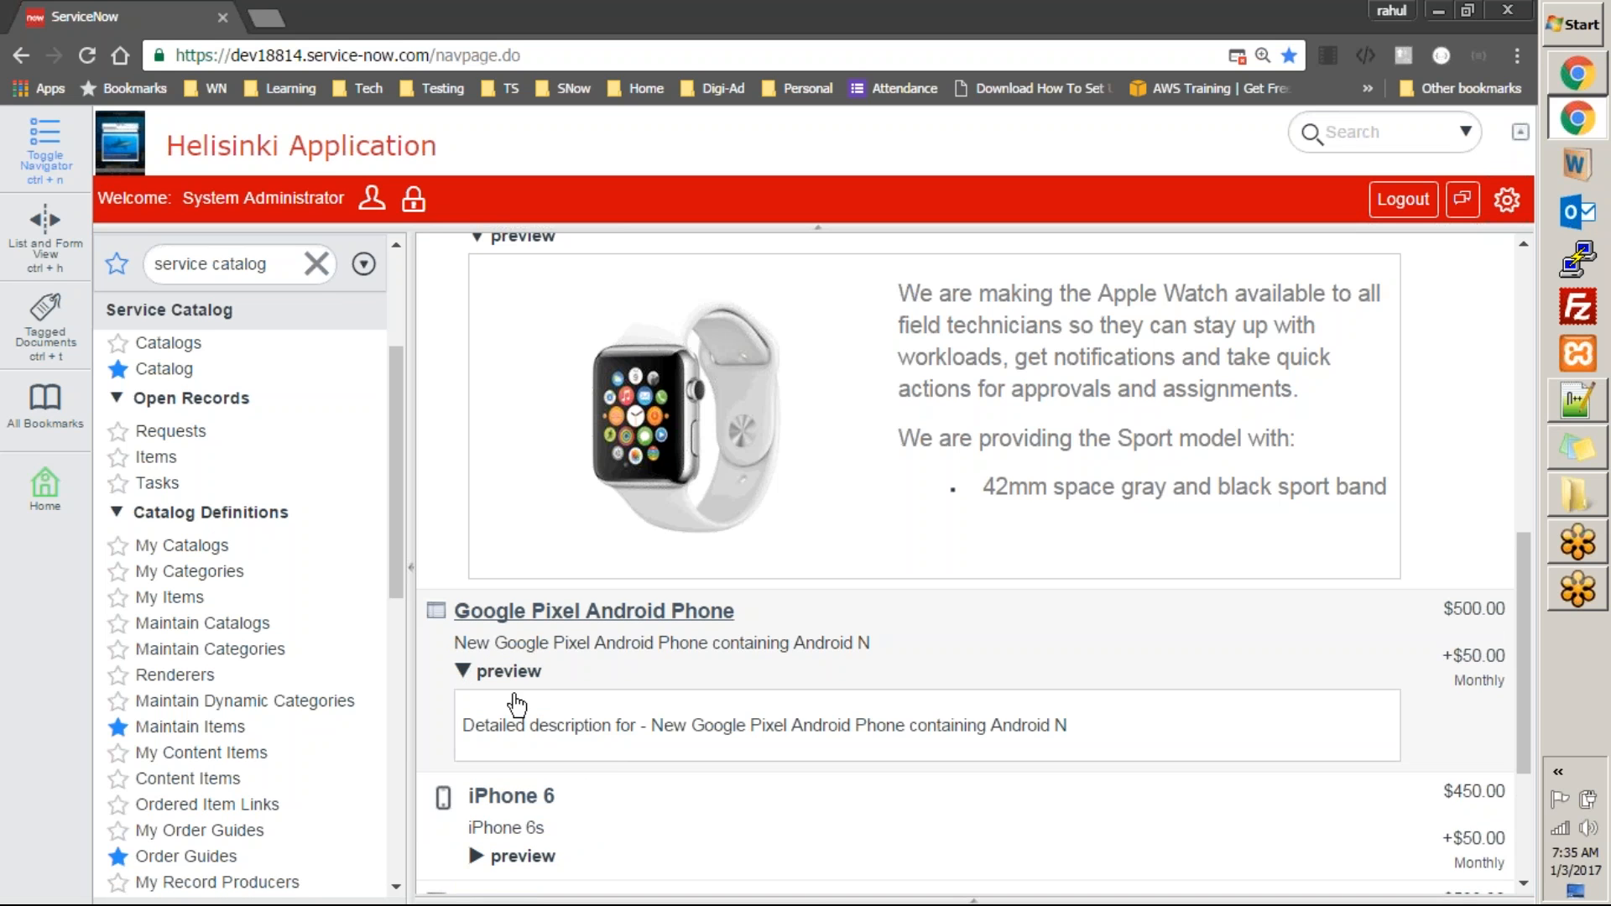
{"action": "left_click", "coordinate": [568, 617]}
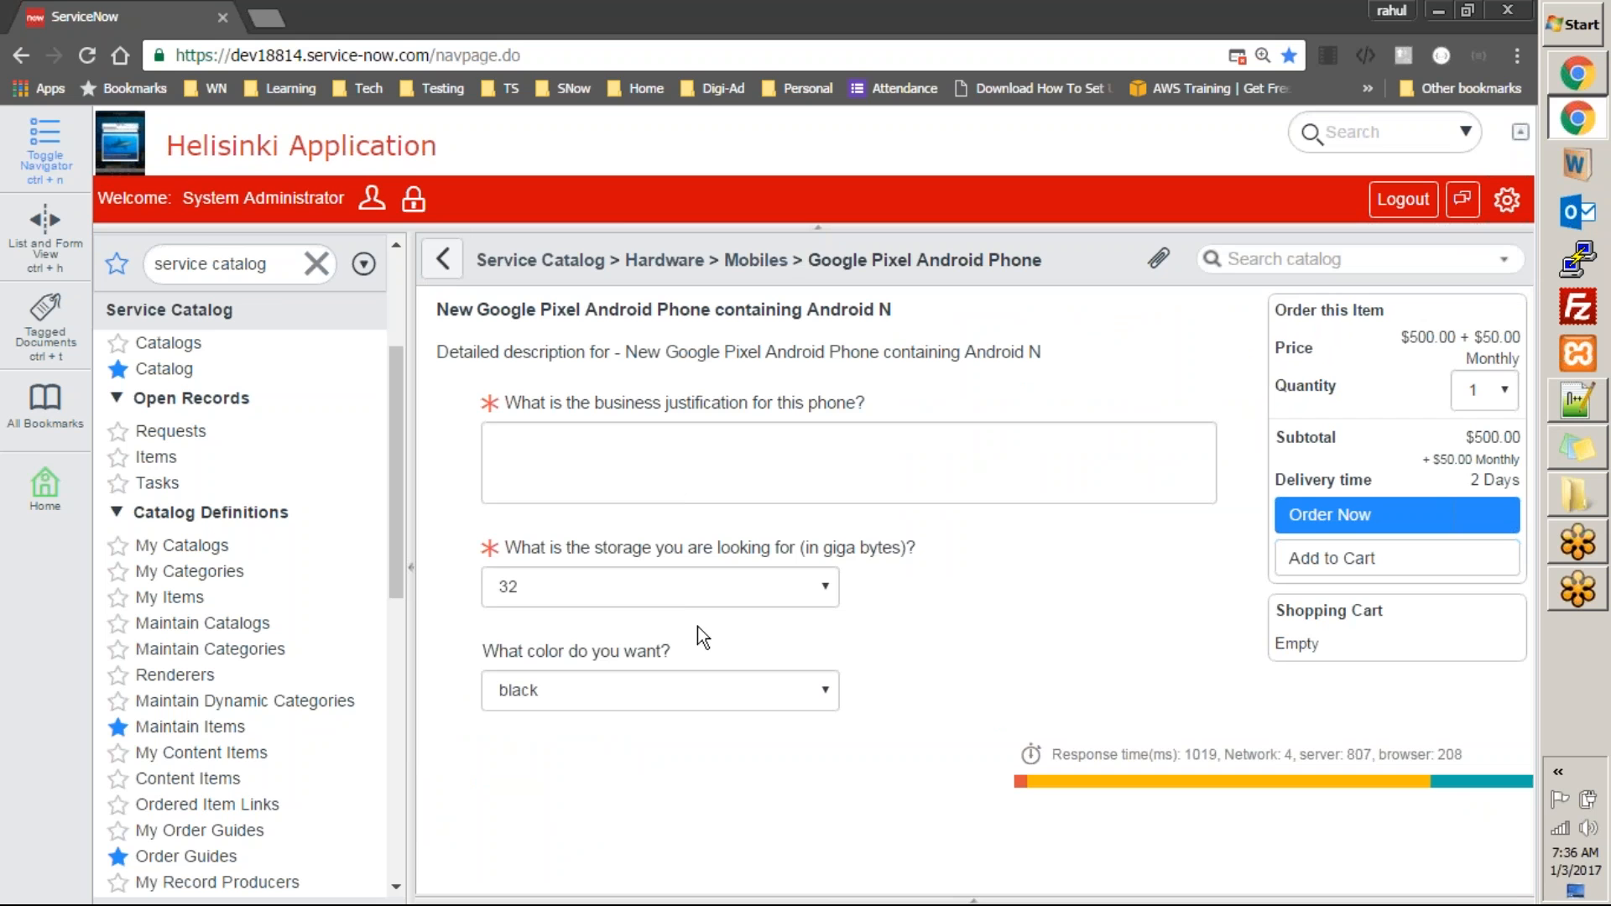
Review the color choices and compare the order price with storage 64 and storage 32 selected
{"action": "left_click", "coordinate": [705, 708]}
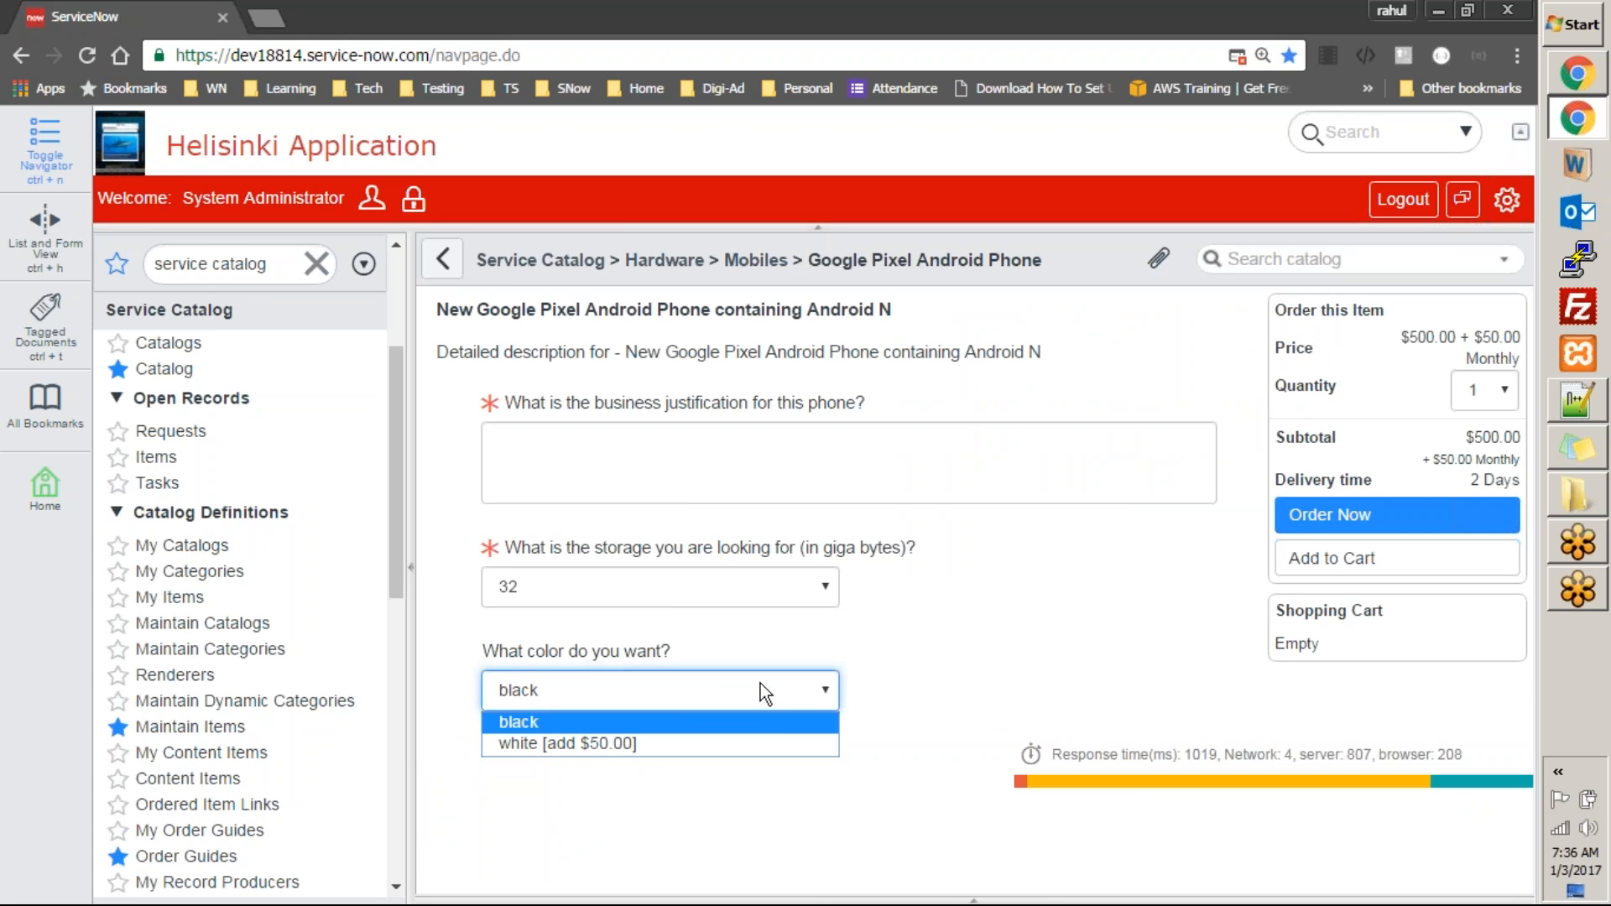
{"action": "left_click", "coordinate": [900, 673]}
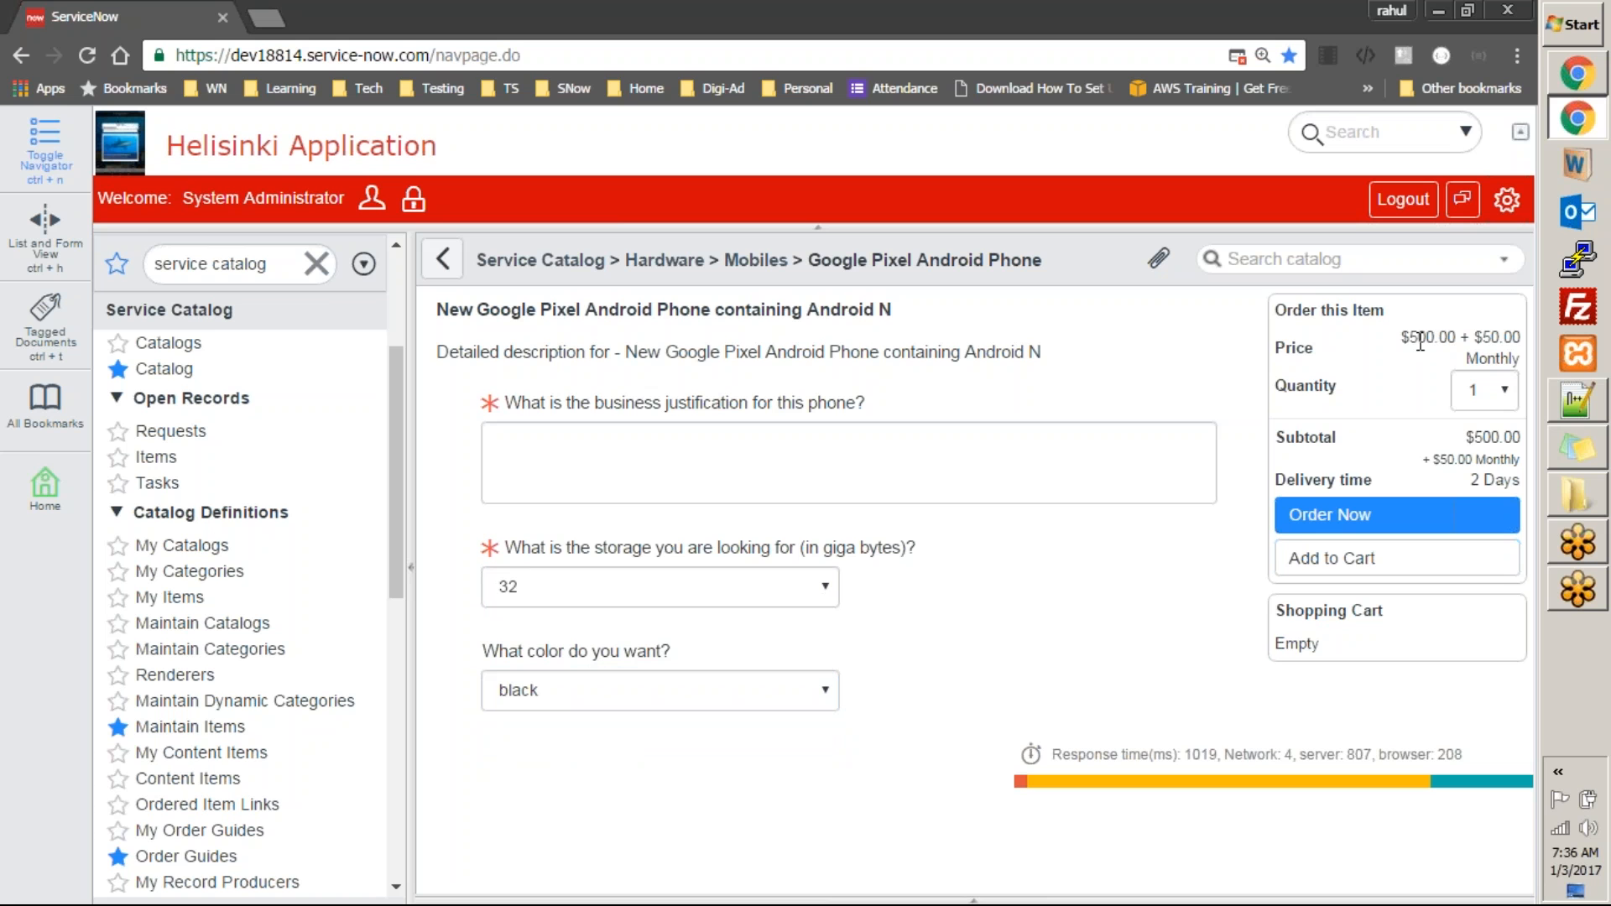
{"action": "left_click", "coordinate": [787, 601]}
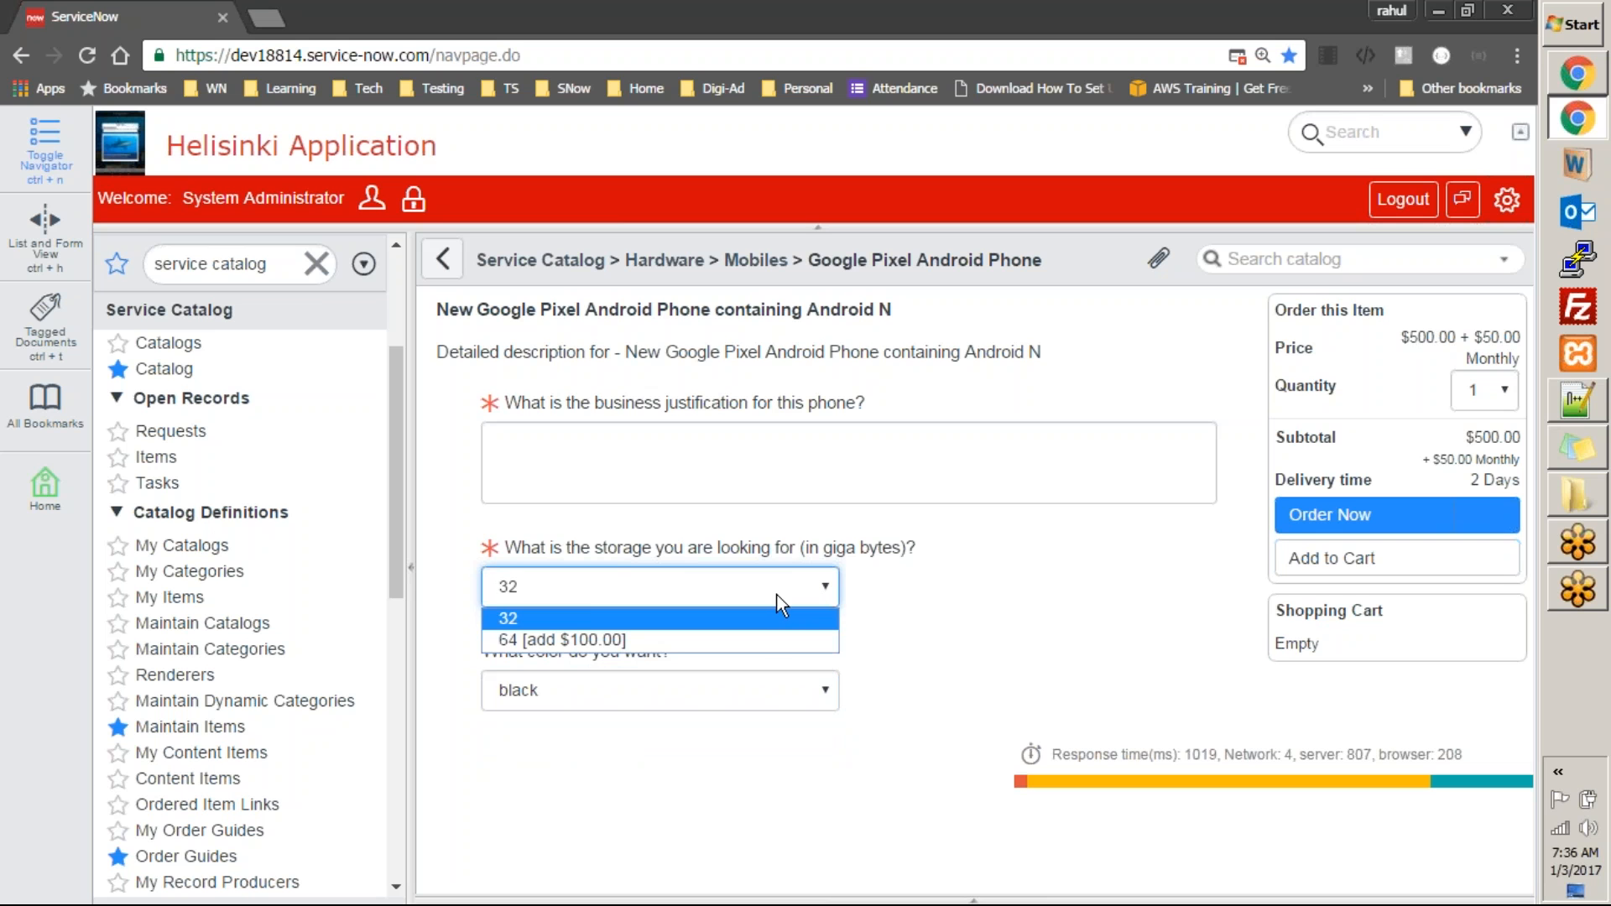
{"action": "left_click", "coordinate": [754, 640]}
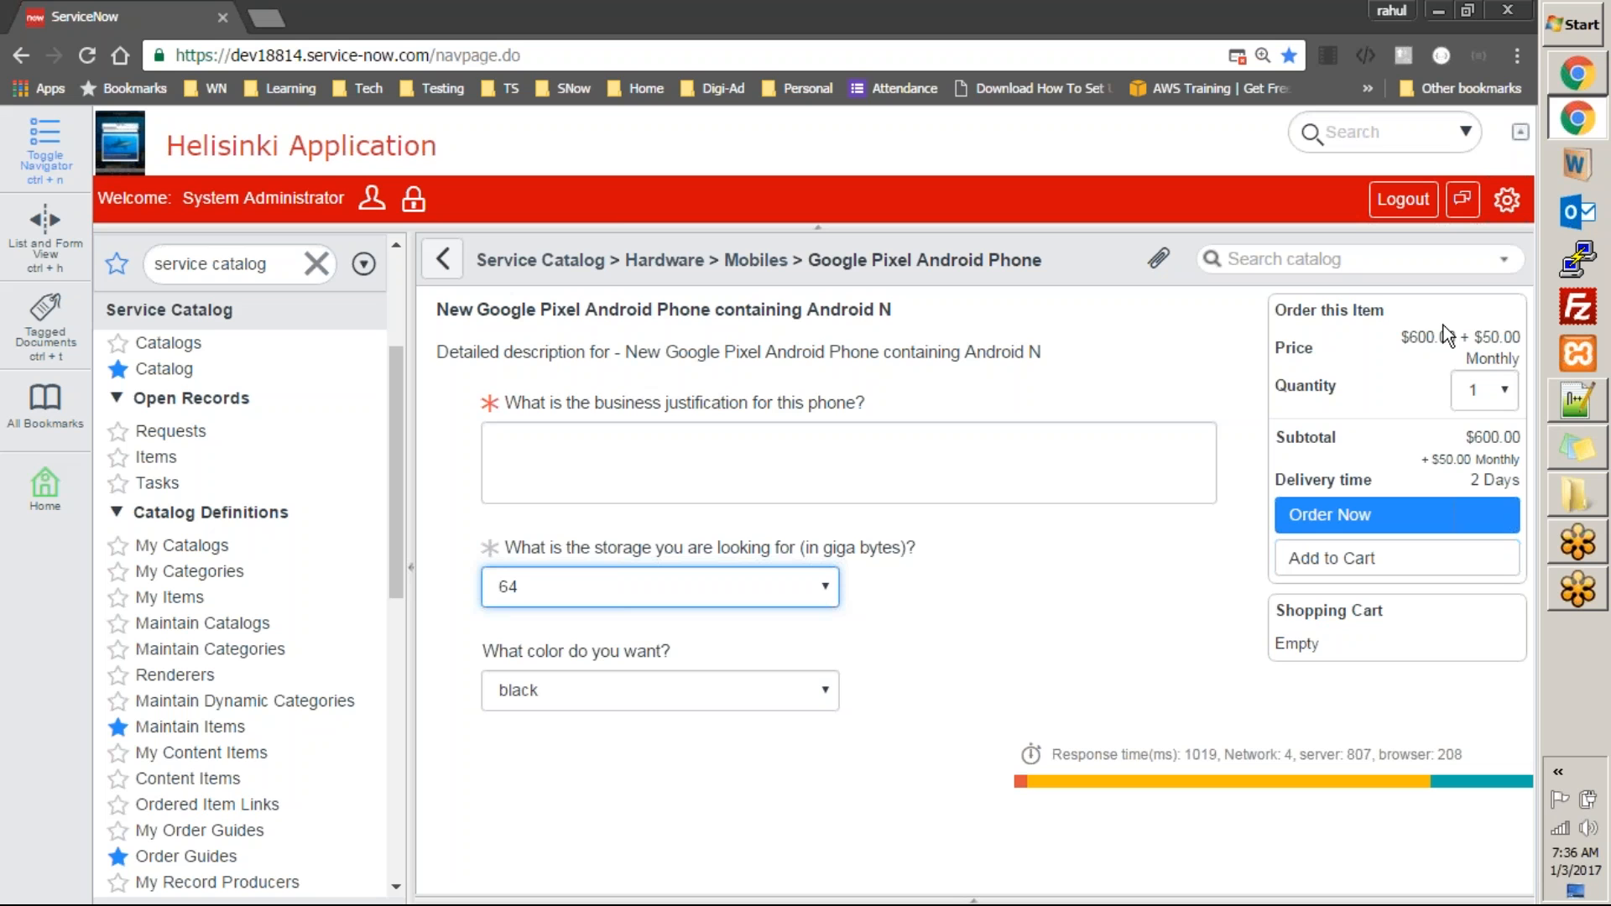
{"action": "left_click", "coordinate": [760, 594]}
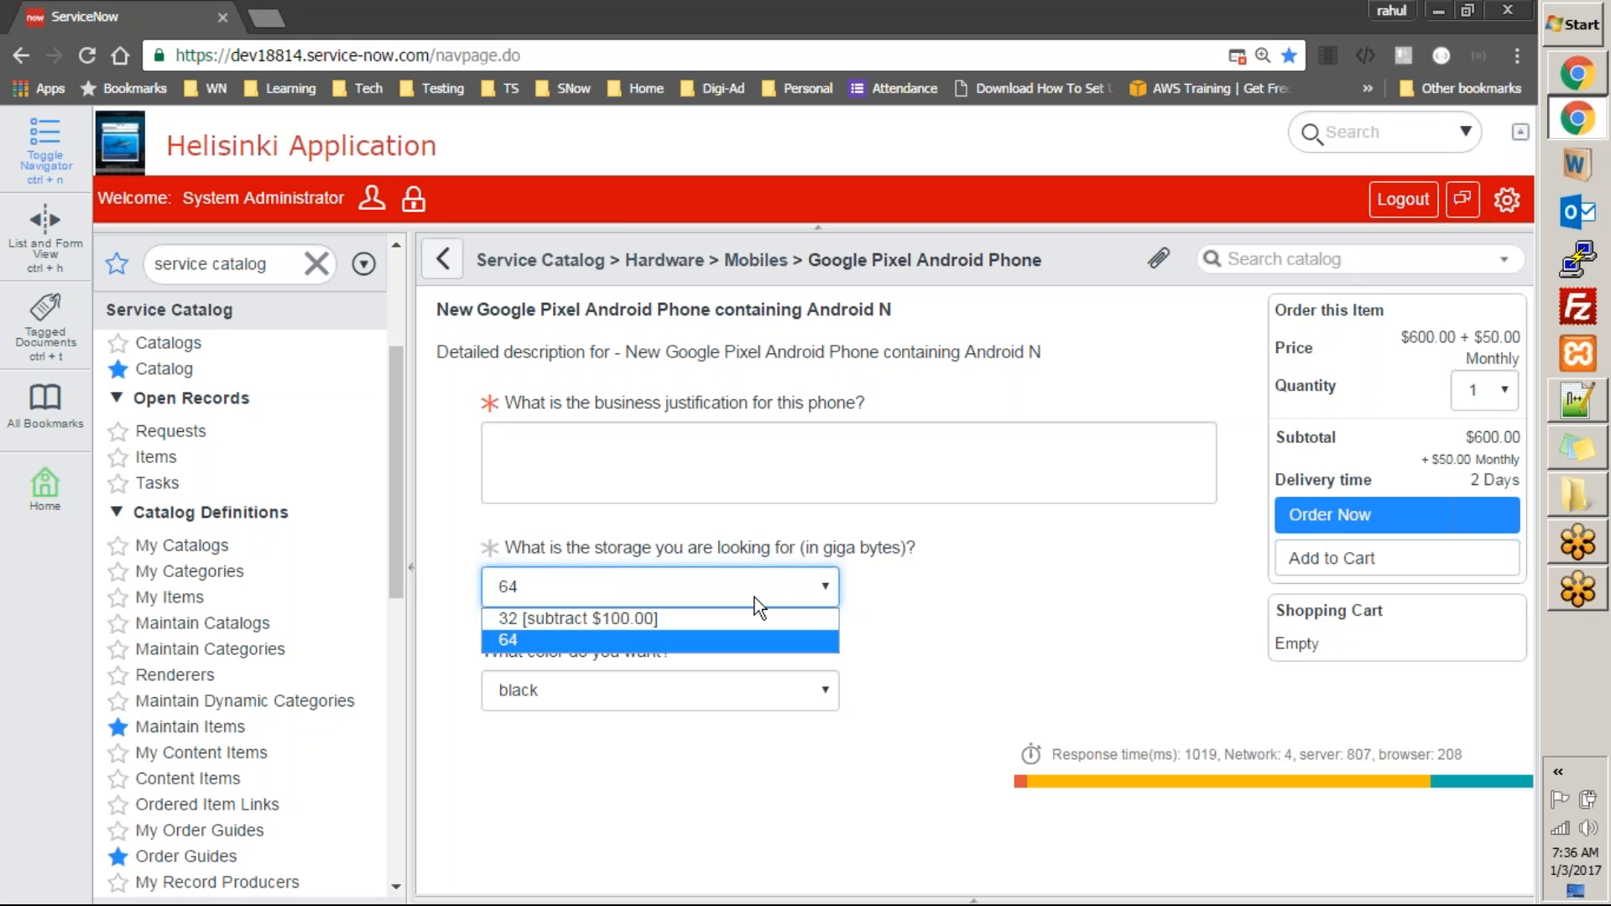
{"action": "left_click", "coordinate": [747, 619]}
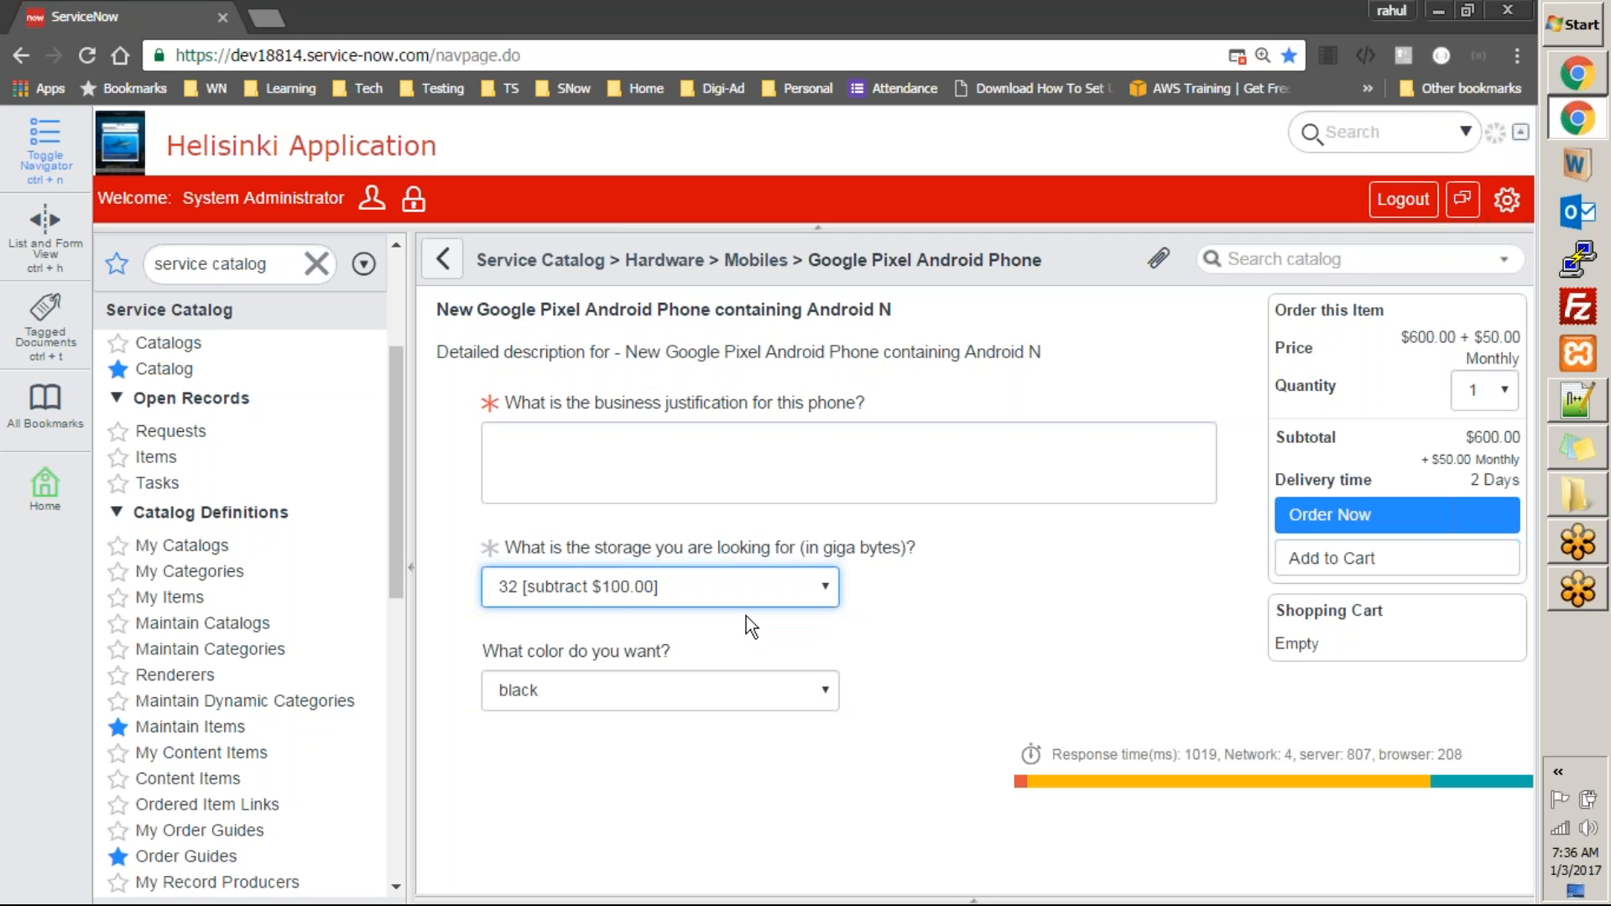
{"action": "double_click", "coordinate": [1427, 336]}
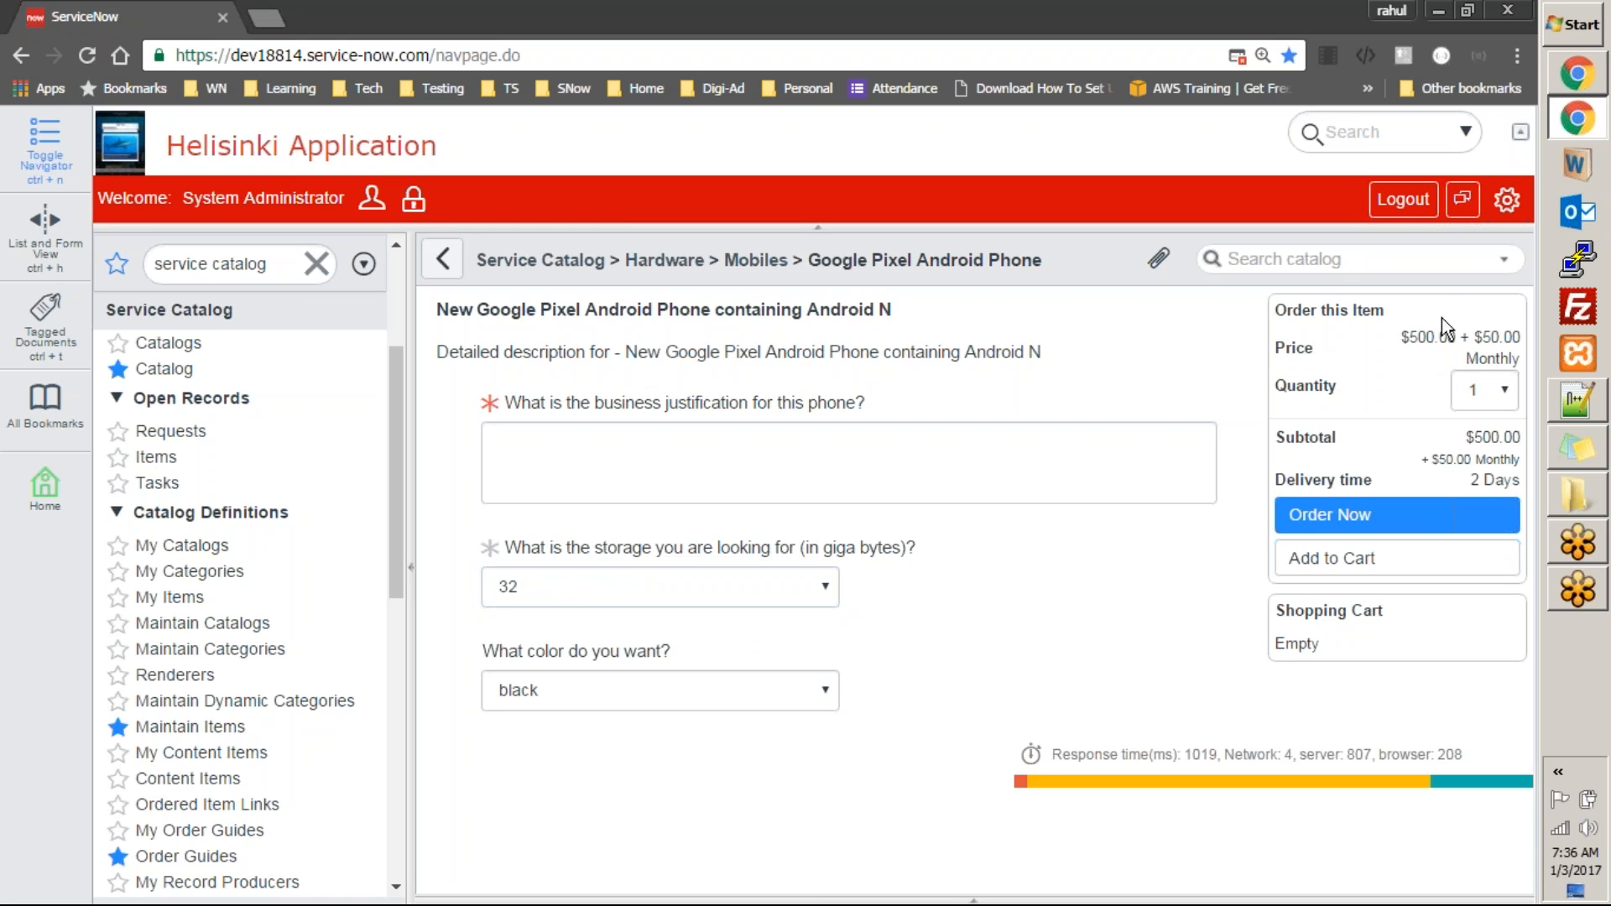
Choose 64 as the storage and white as the color for the phone order
{"action": "left_click", "coordinate": [777, 594]}
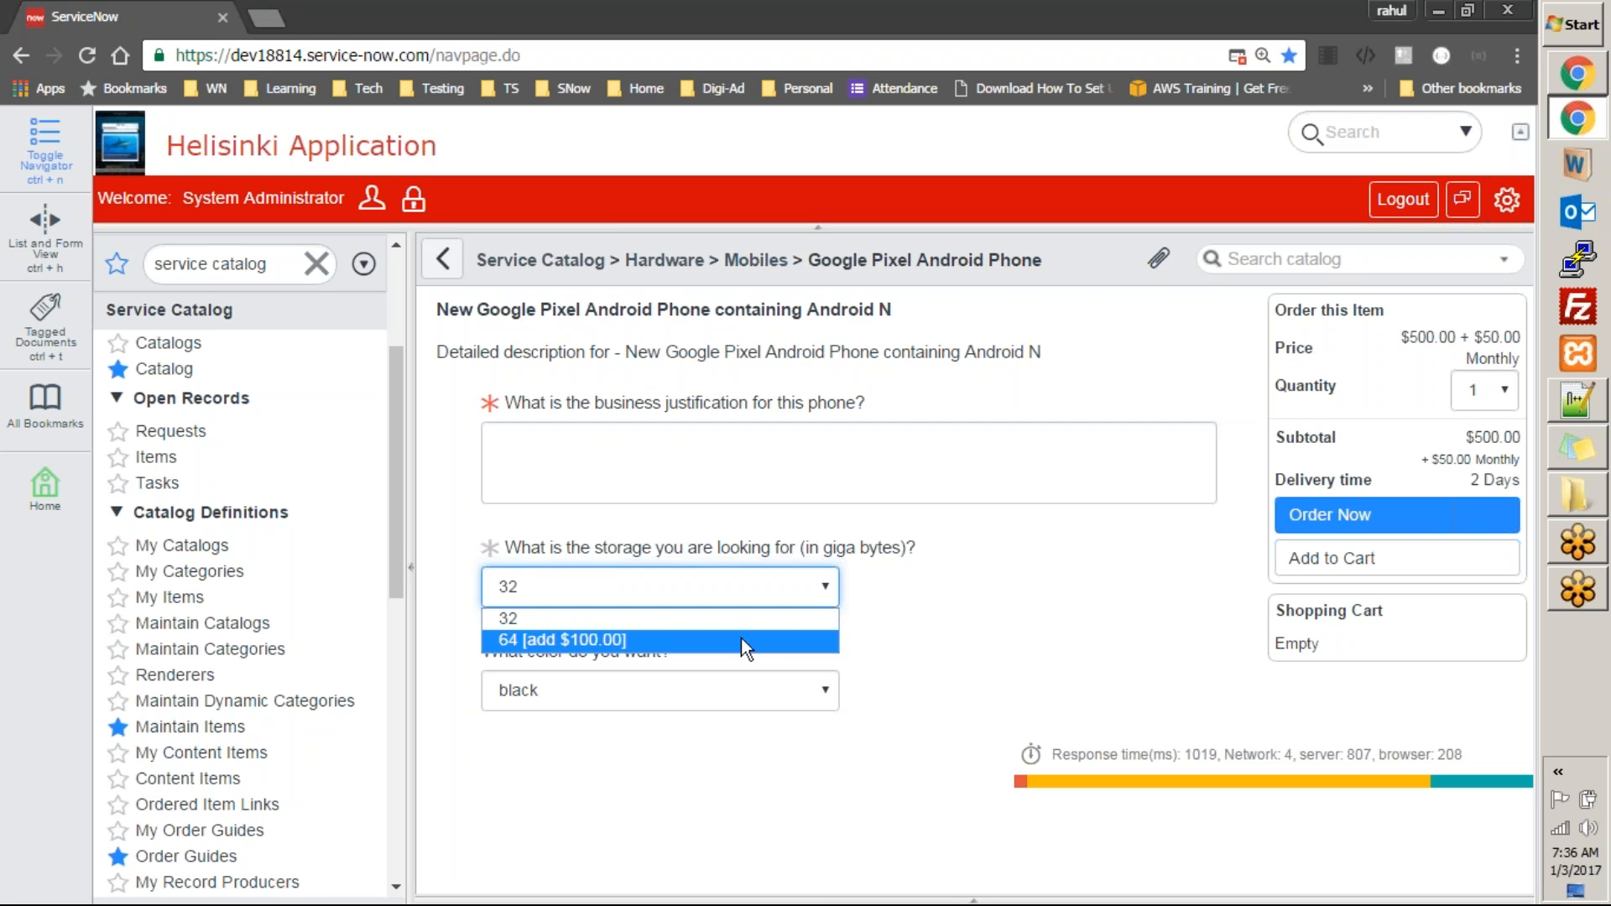
{"action": "left_click", "coordinate": [739, 647]}
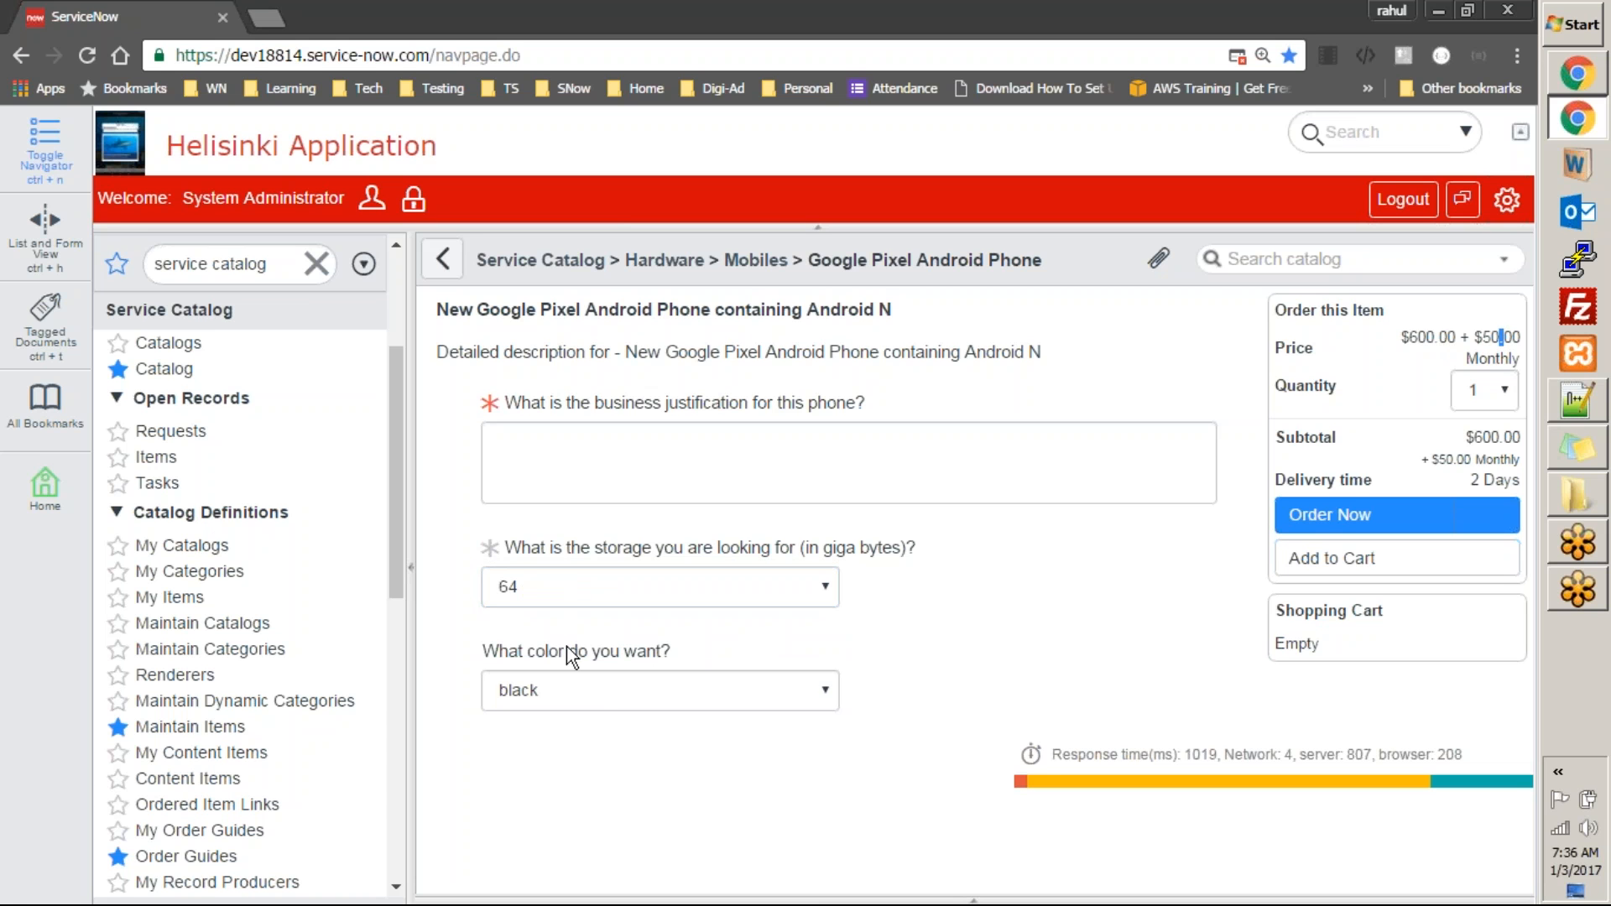
{"action": "left_click", "coordinate": [593, 698]}
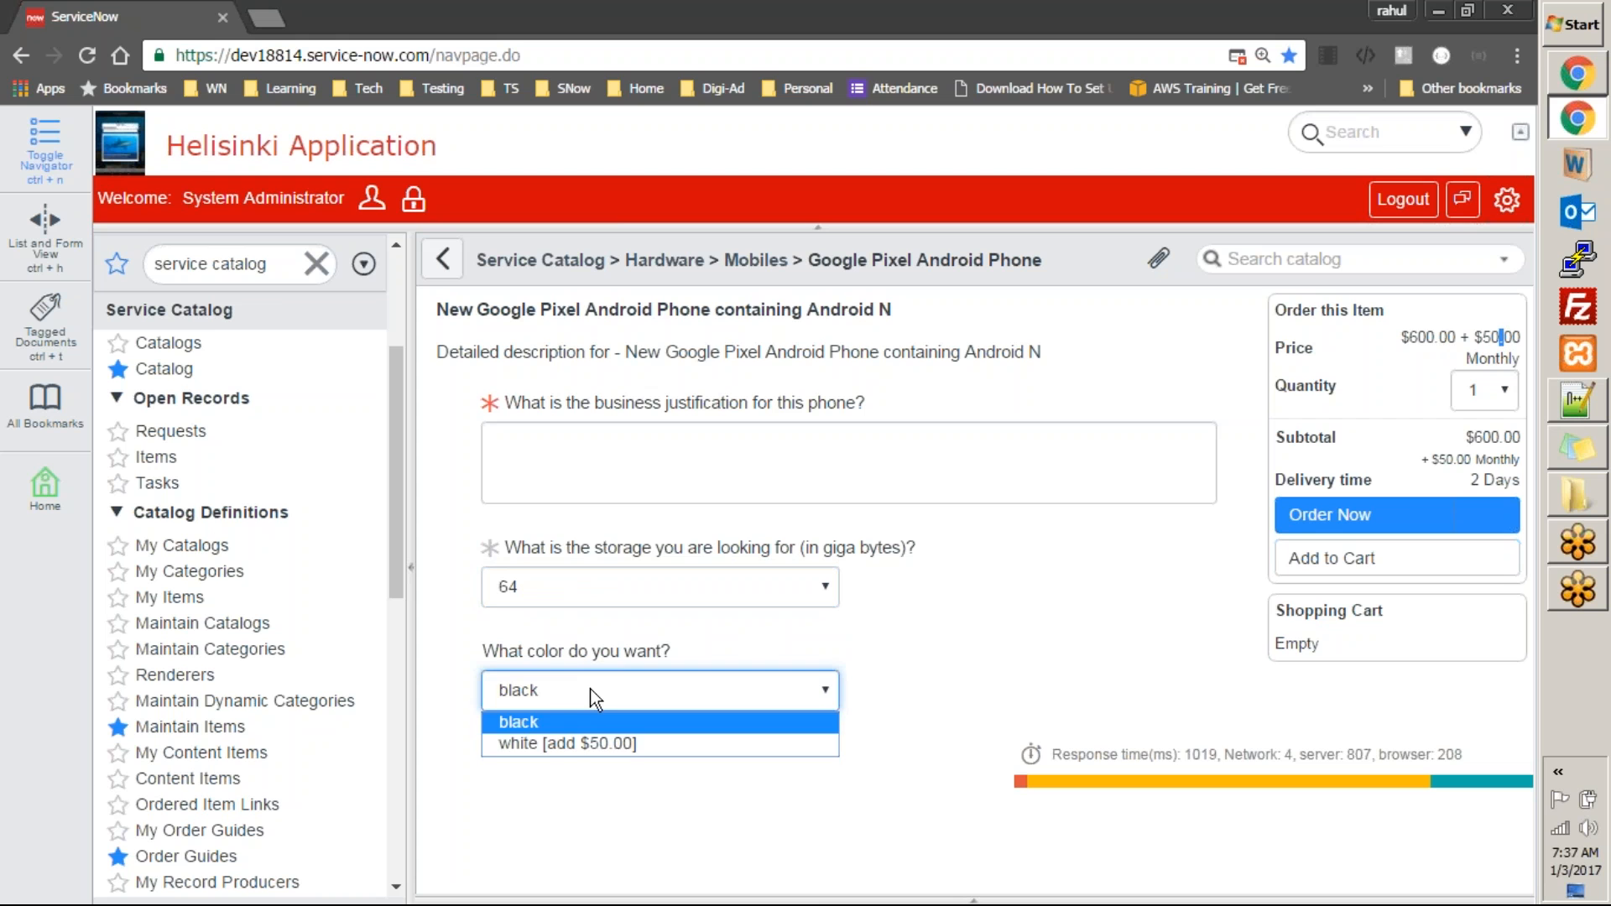
{"action": "left_click", "coordinate": [583, 737]}
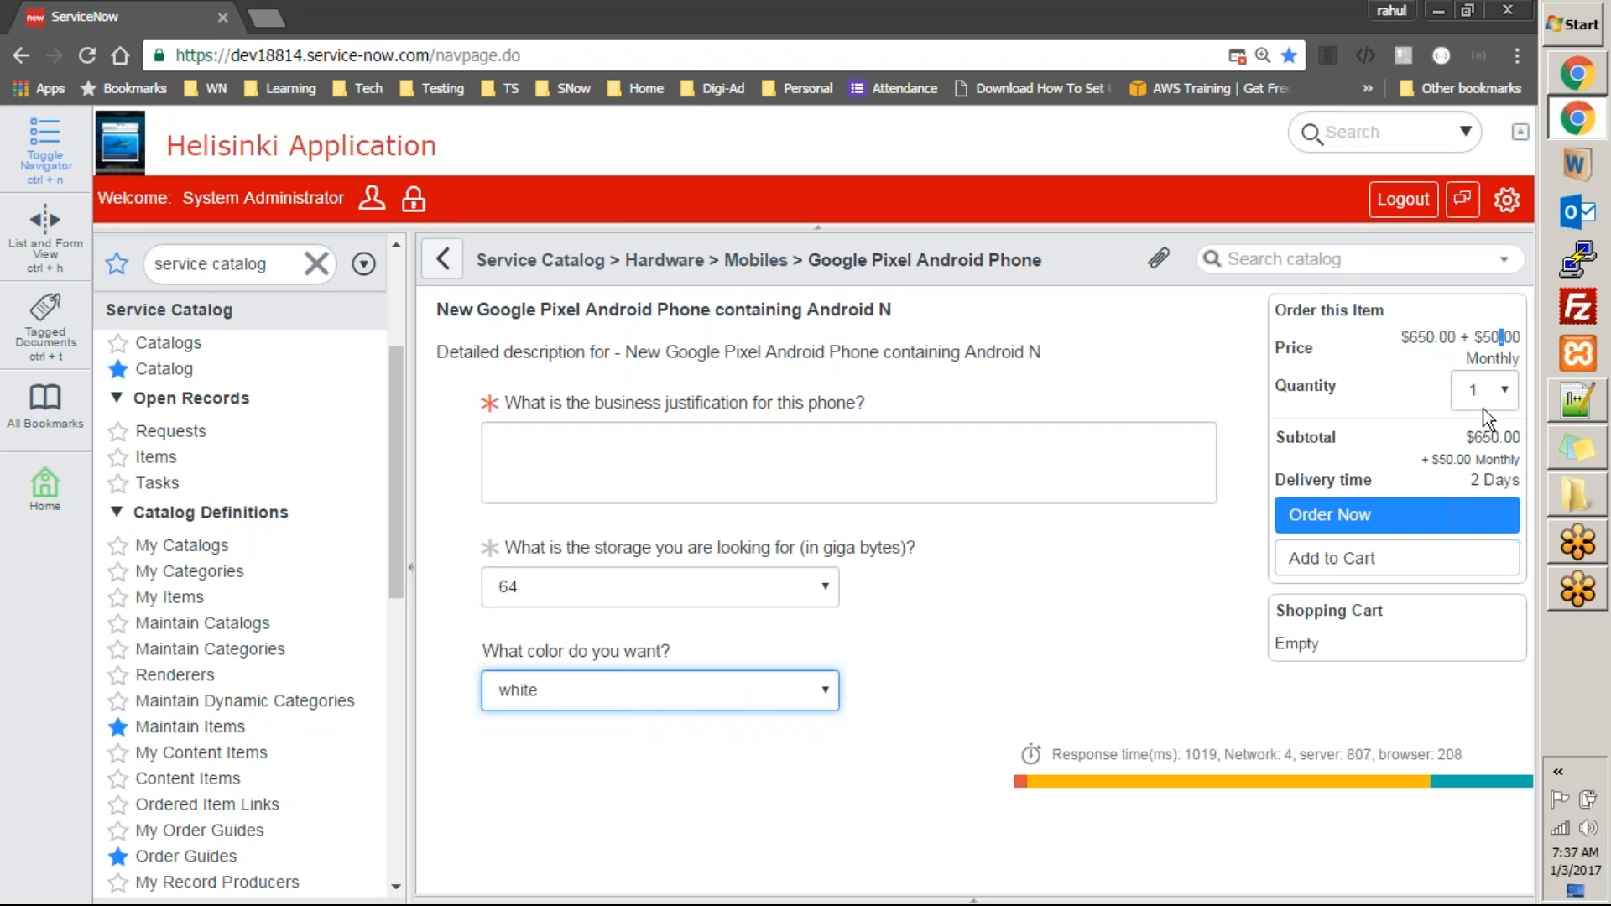
Try to order the phone with the mandatory business justification left empty
{"action": "left_click", "coordinate": [1147, 454]}
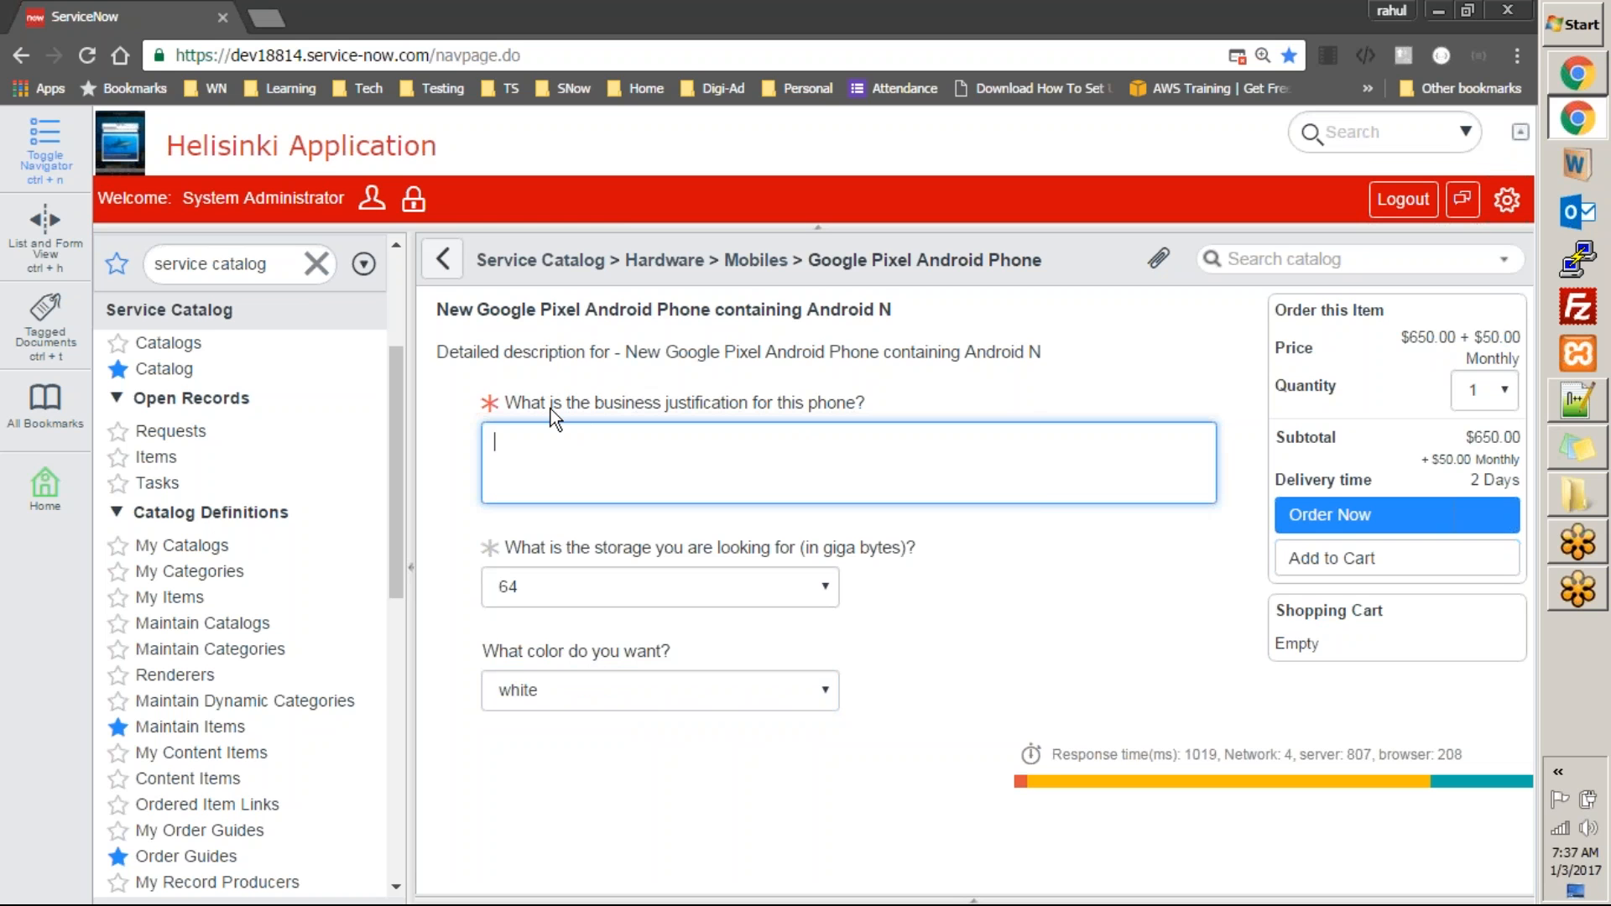
{"action": "left_click", "coordinate": [1345, 520]}
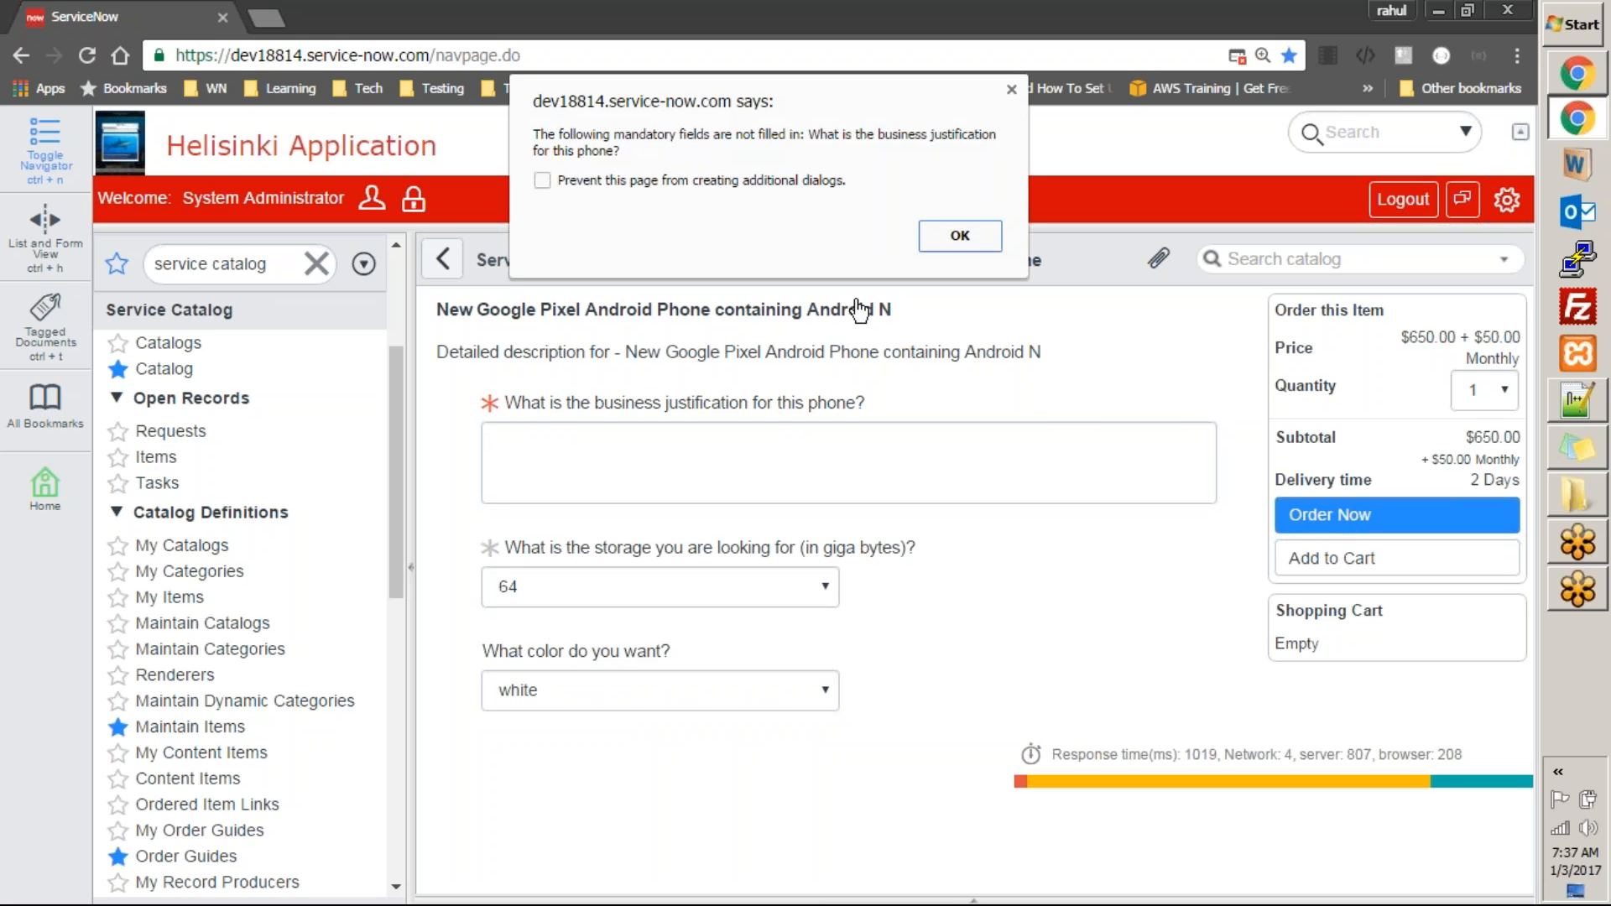
{"action": "left_click", "coordinate": [973, 239]}
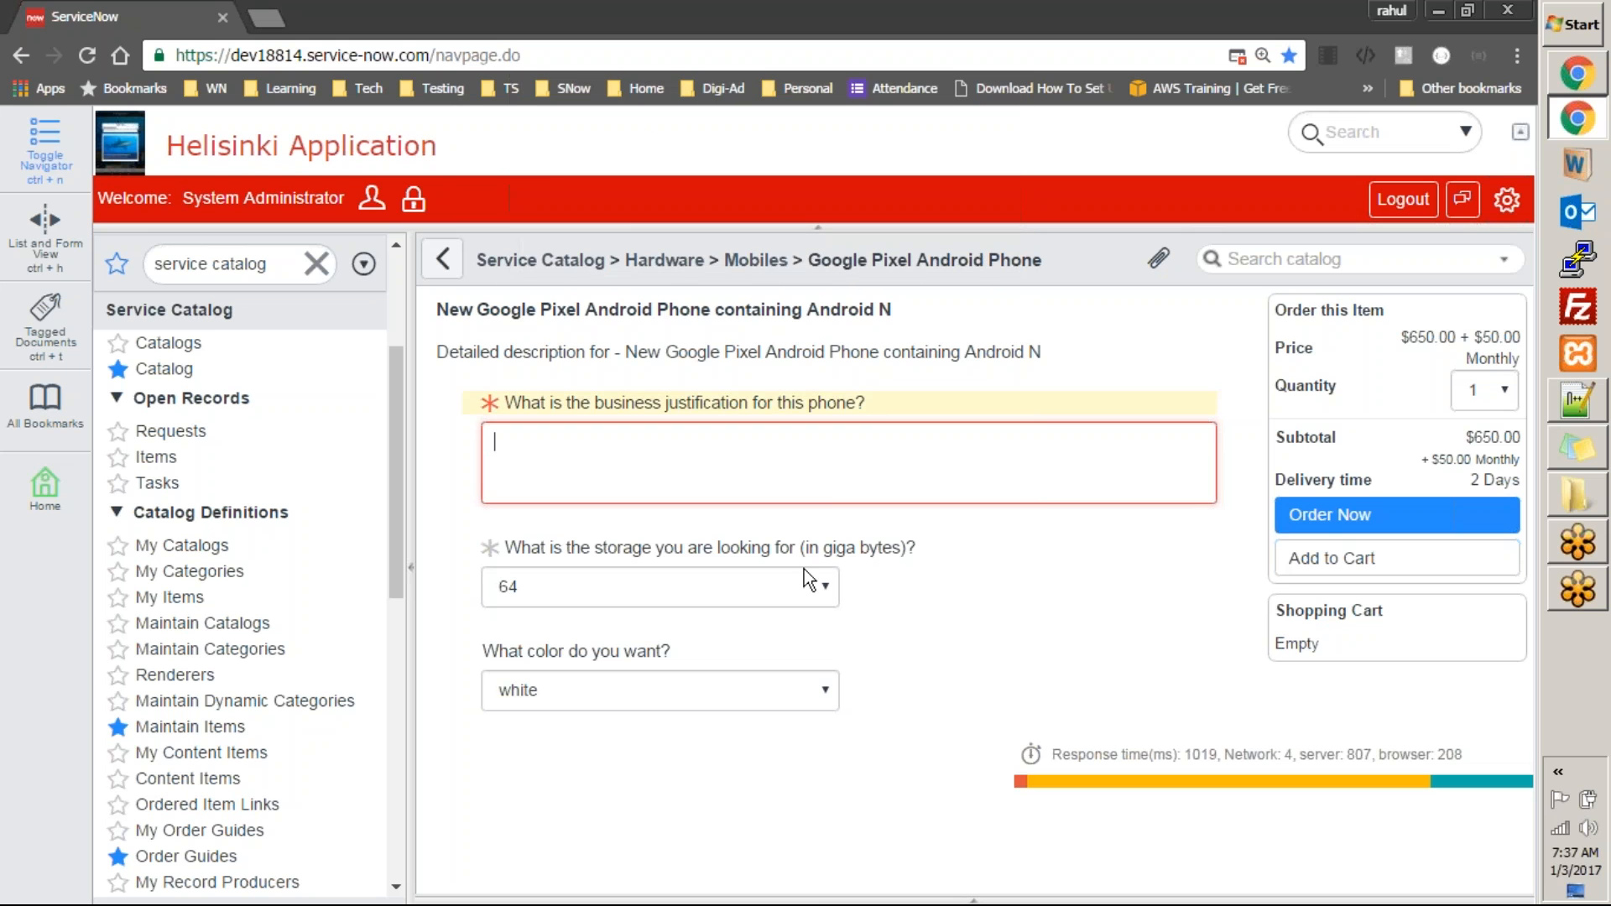
Enter the business justification "I need it for outdoor duties" and order the phone
{"action": "type", "text": "aklsdfhkasljdhf"}
{"action": "key", "text": "ctrl+a"}
{"action": "type", "text": "I need it for outdoor"}
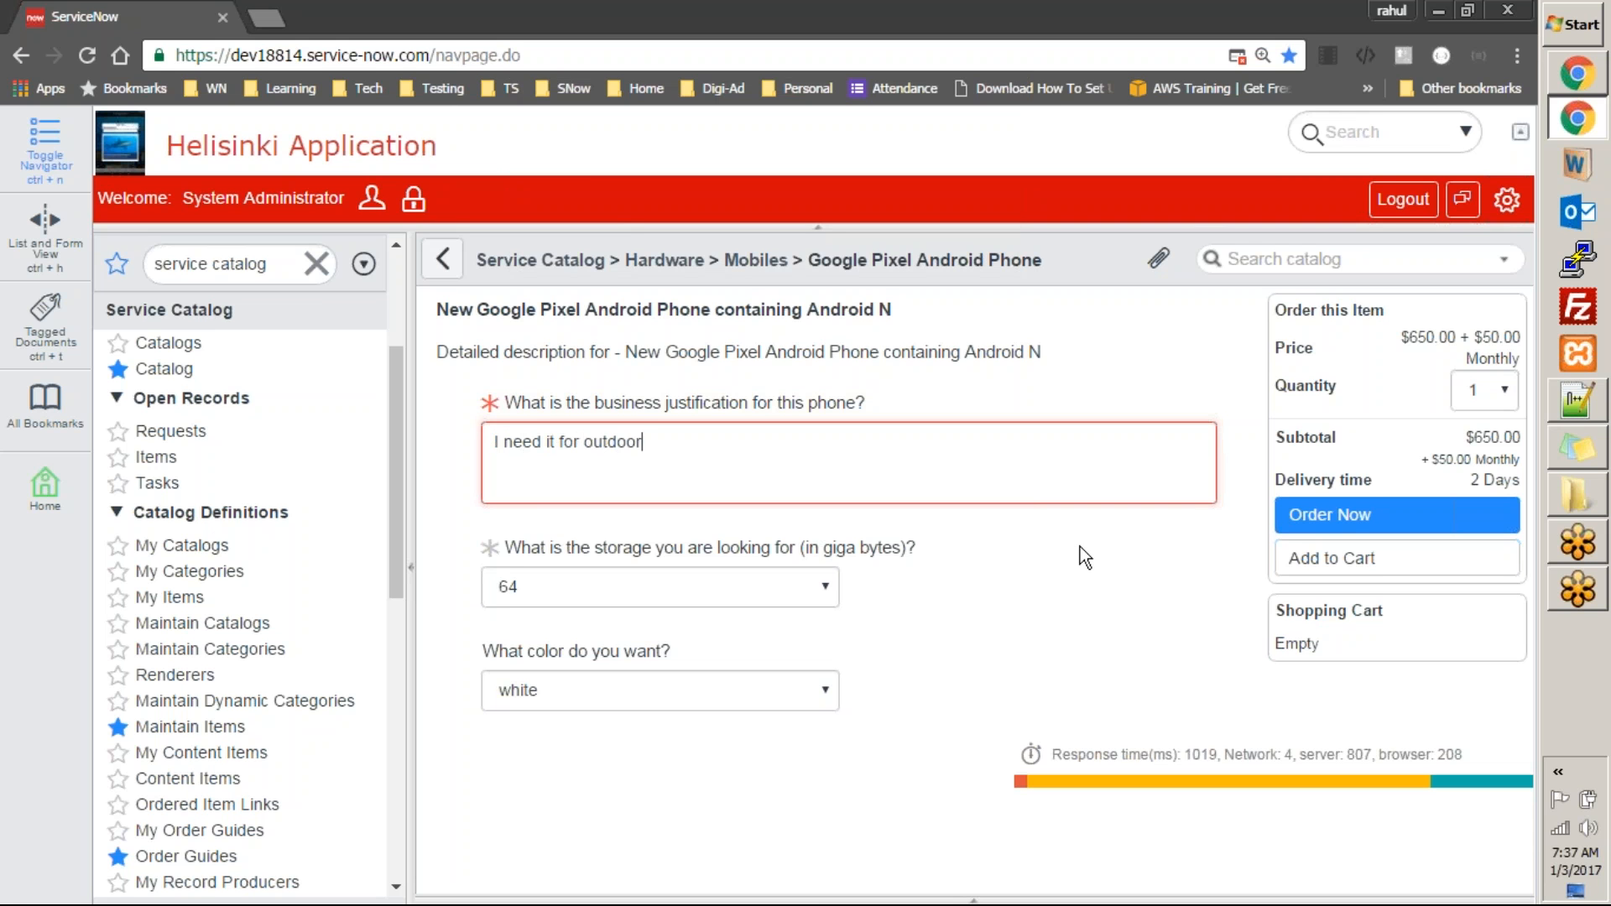
{"action": "type", "text": " duties"}
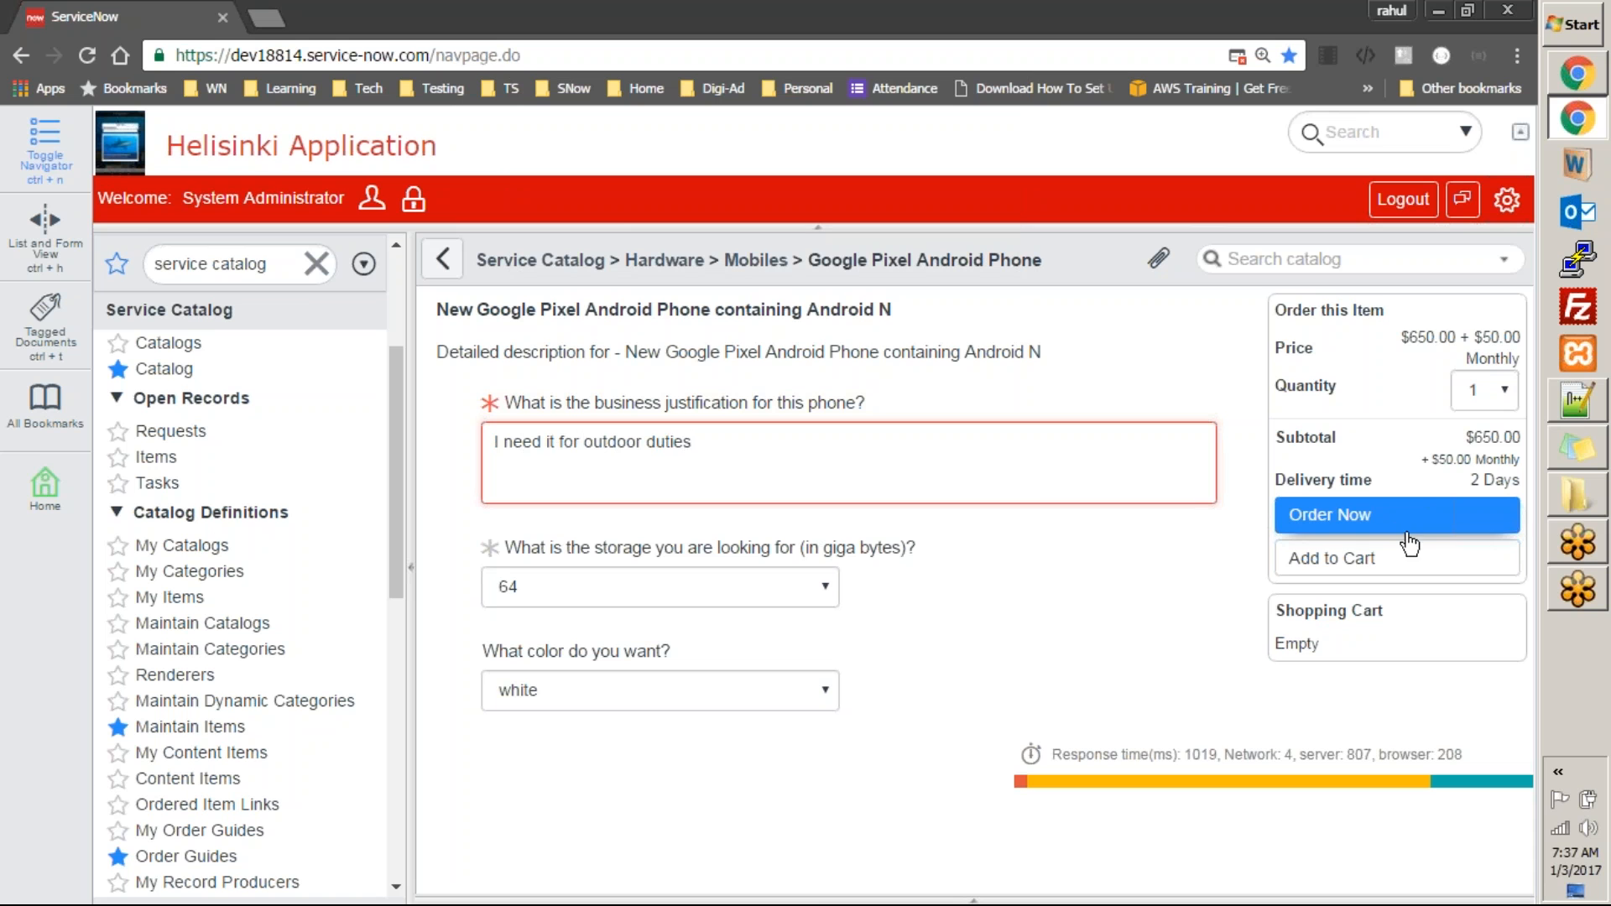
{"action": "left_click", "coordinate": [1401, 524]}
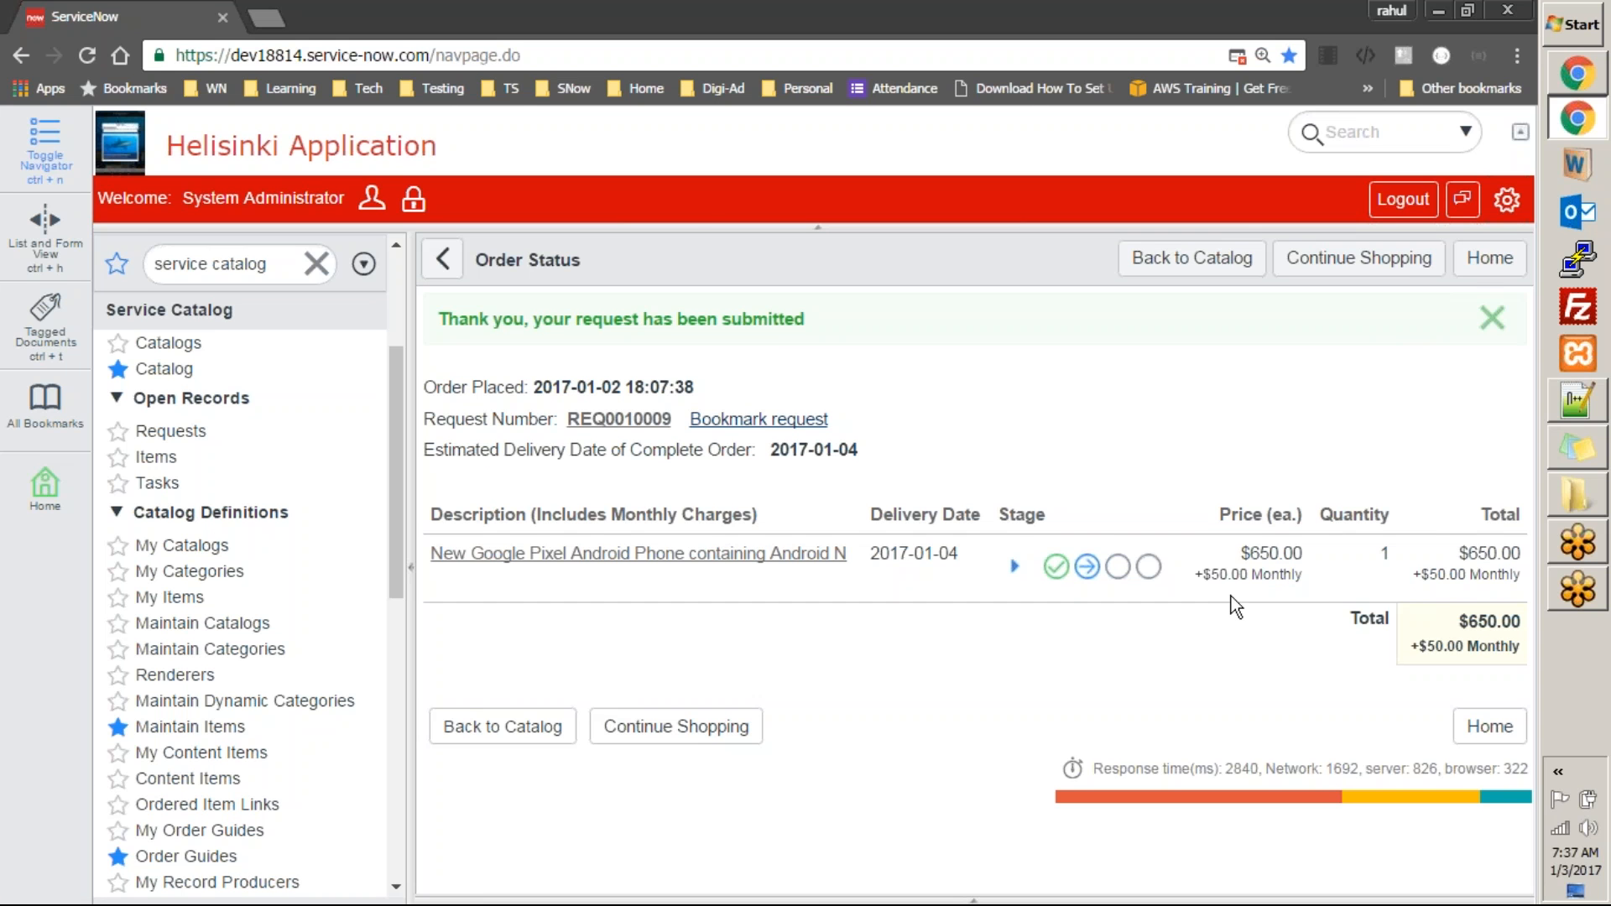
Expand the stage details of the ordered Google Pixel phone on the order status page
{"action": "left_click", "coordinate": [1016, 568]}
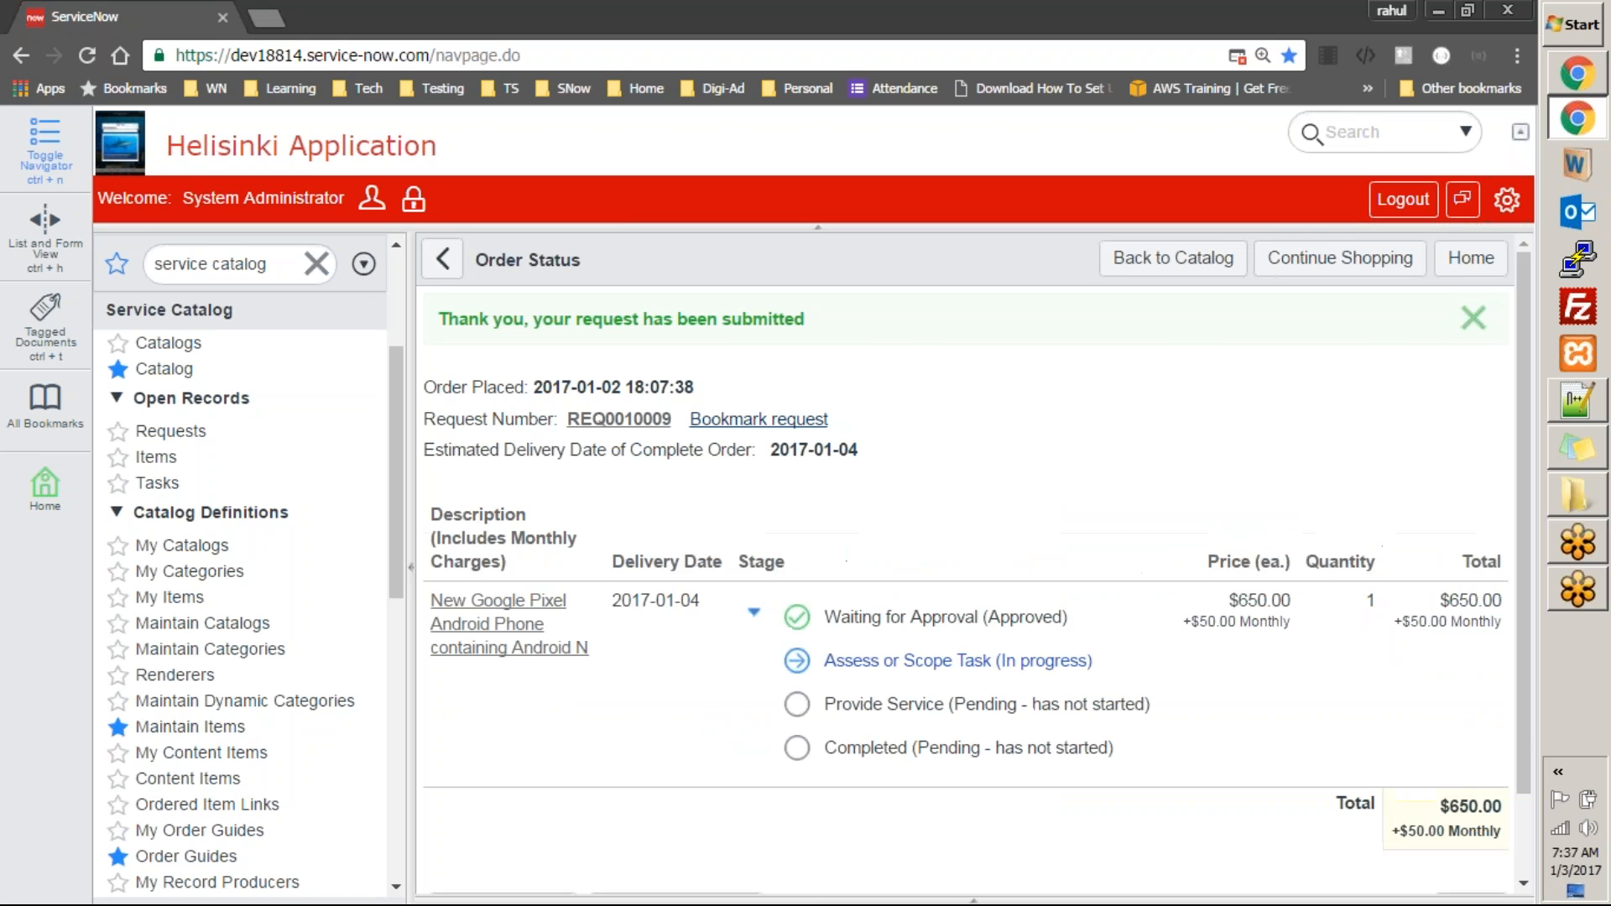
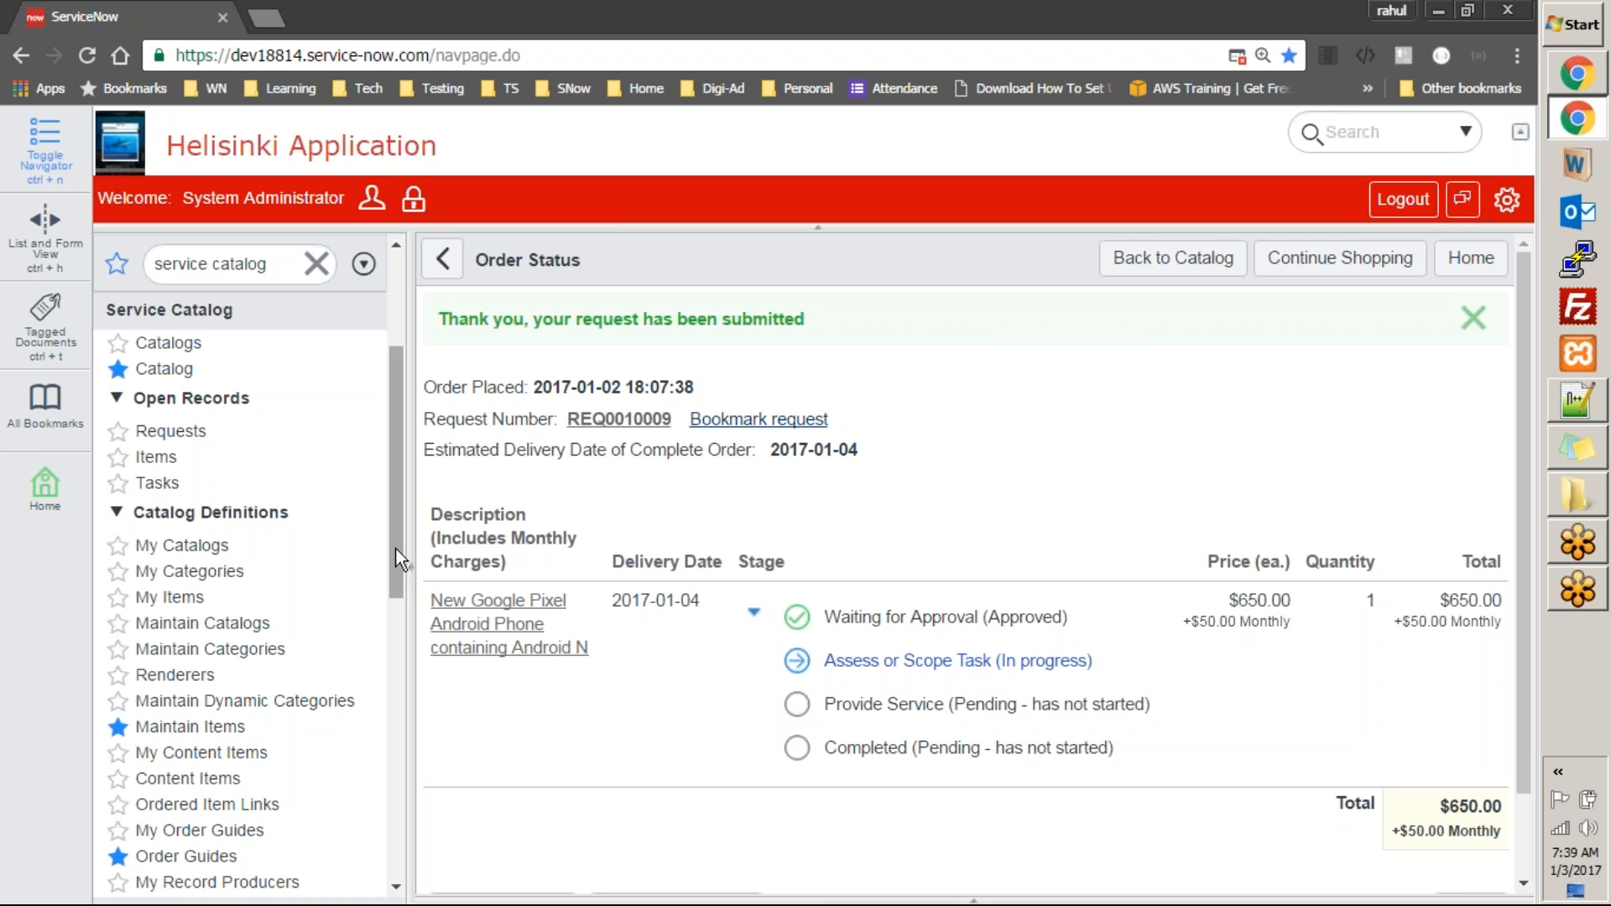
Filter the application navigator for "workflow e" and open the Workflow Editor
{"action": "mouse_move", "coordinate": [396, 549]}
{"action": "left_mouse_down"}
{"action": "mouse_move", "coordinate": [396, 564]}
{"action": "mouse_move", "coordinate": [397, 529]}
{"action": "left_mouse_up"}
{"action": "left_click", "coordinate": [284, 256]}
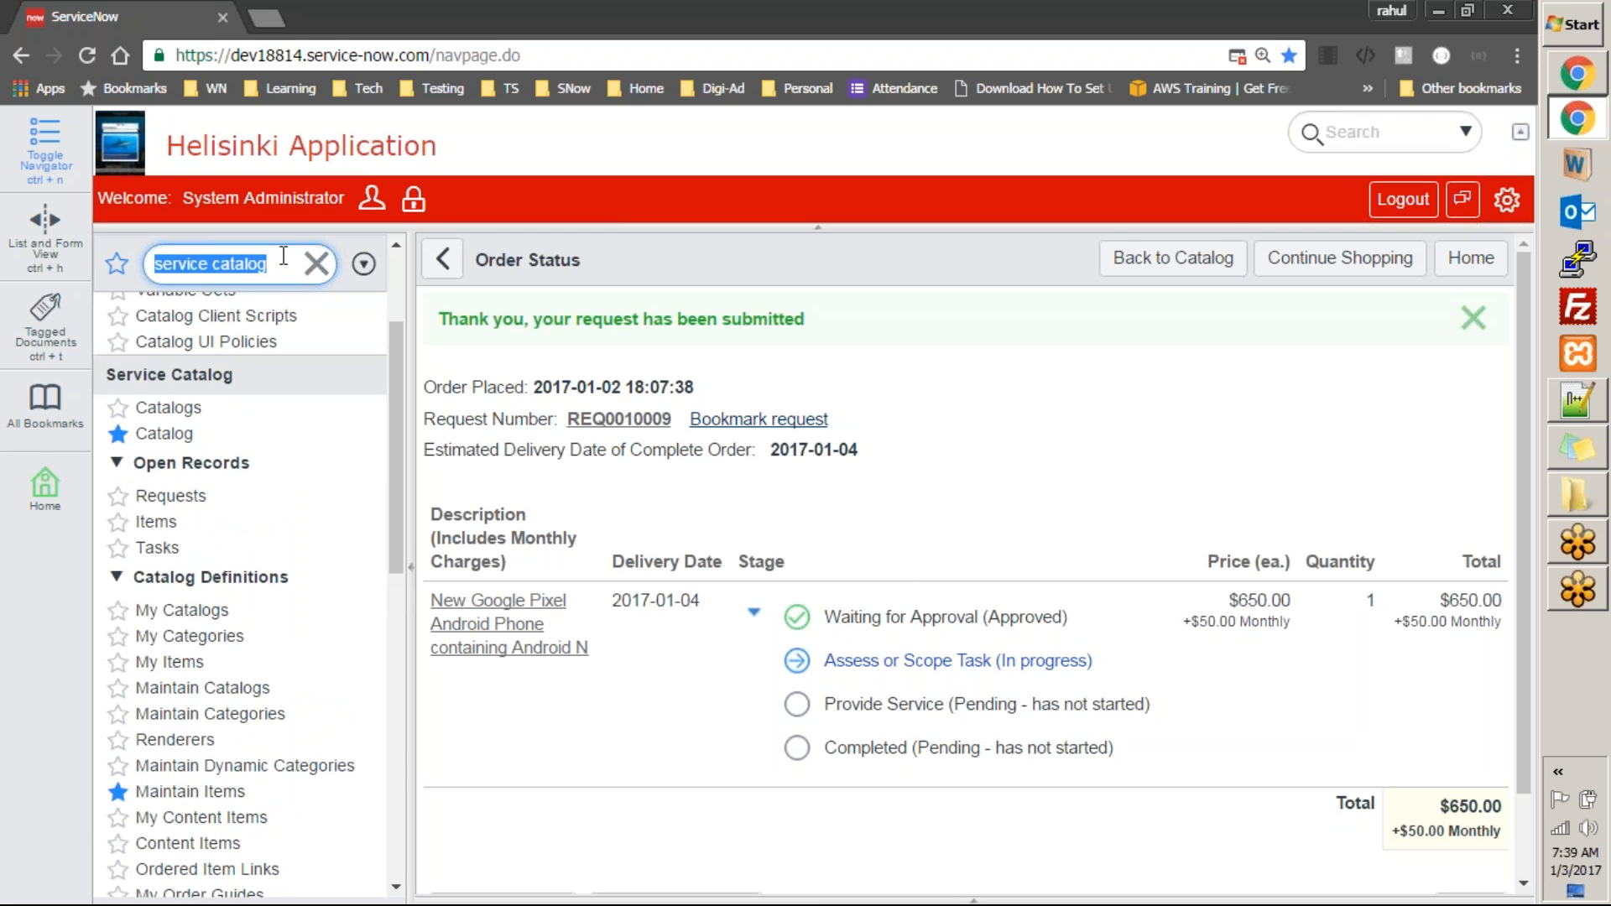
{"action": "type", "text": "workflow"}
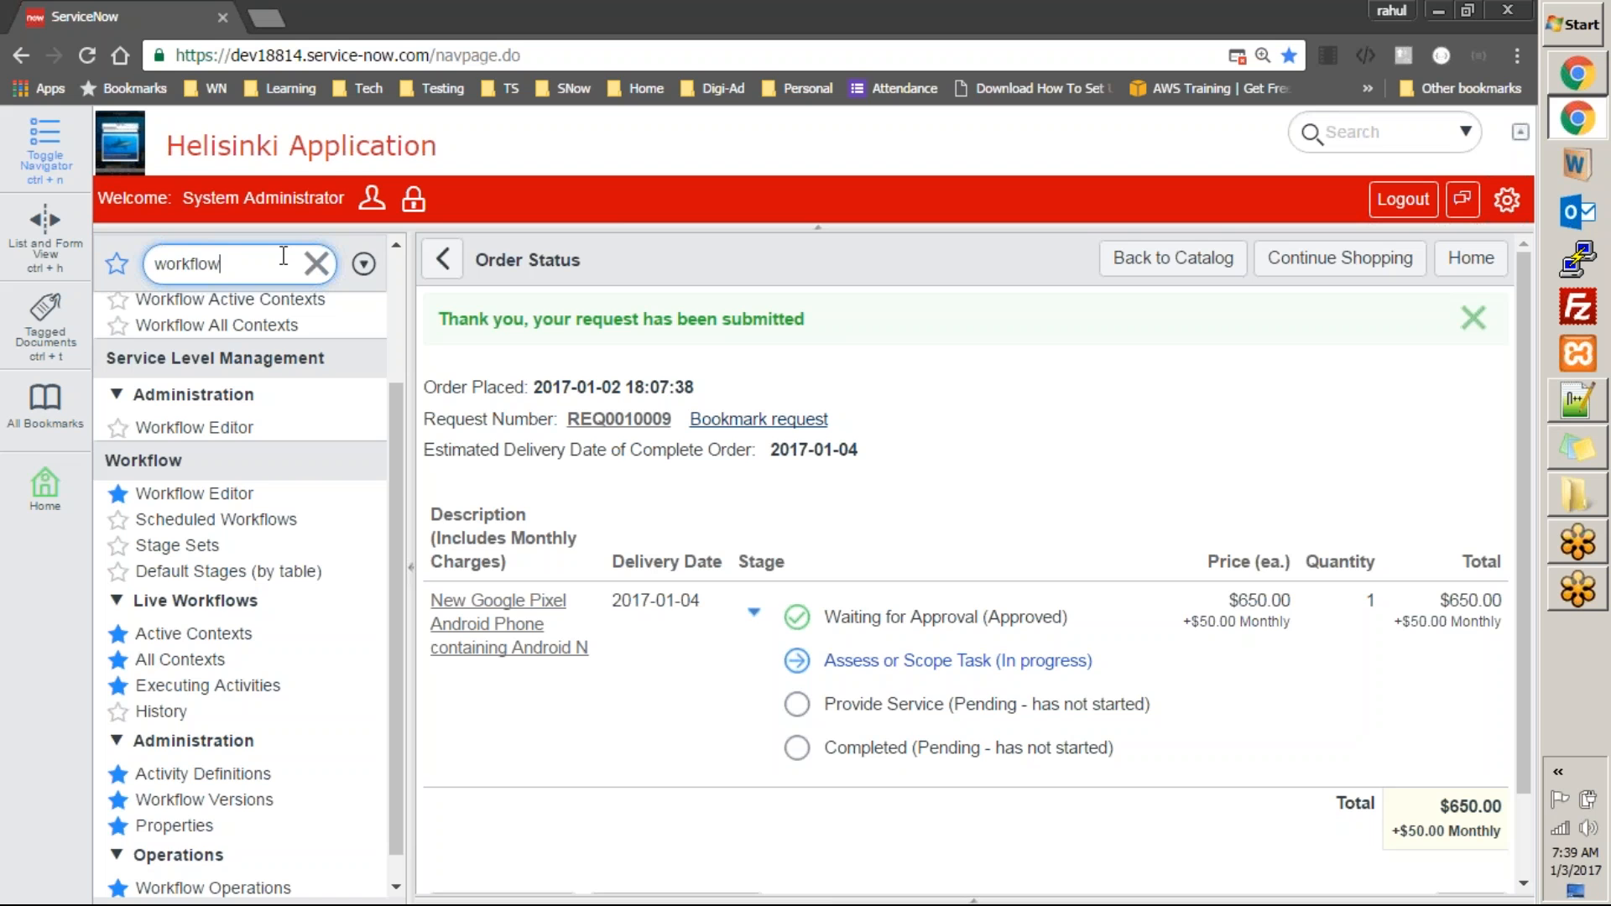
{"action": "type", "text": " e"}
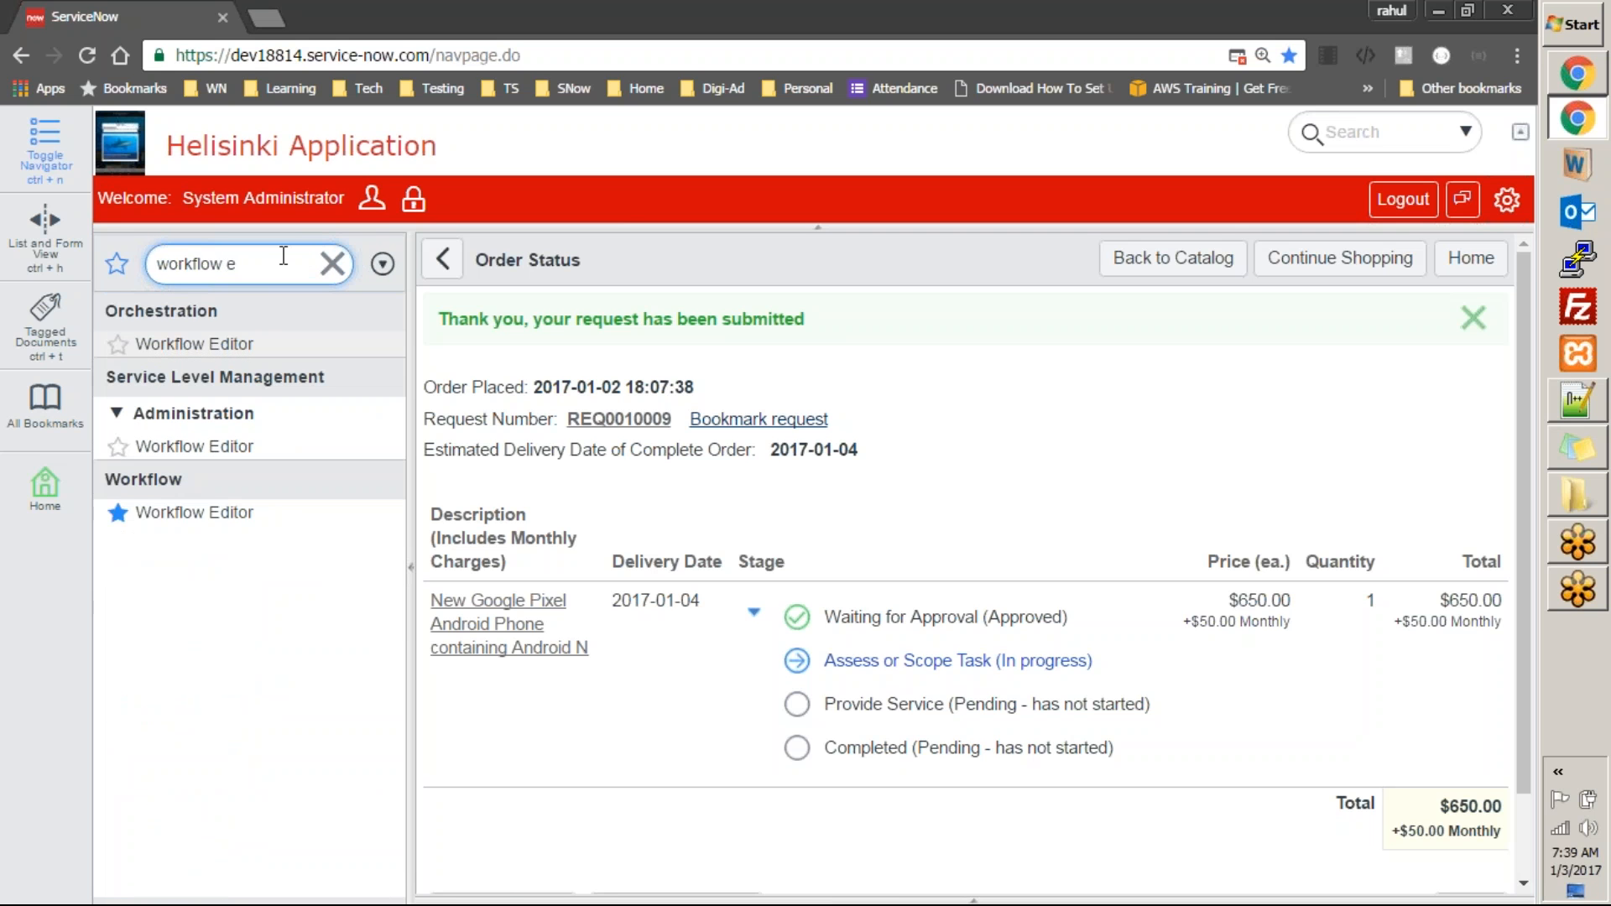
{"action": "left_click", "coordinate": [180, 513]}
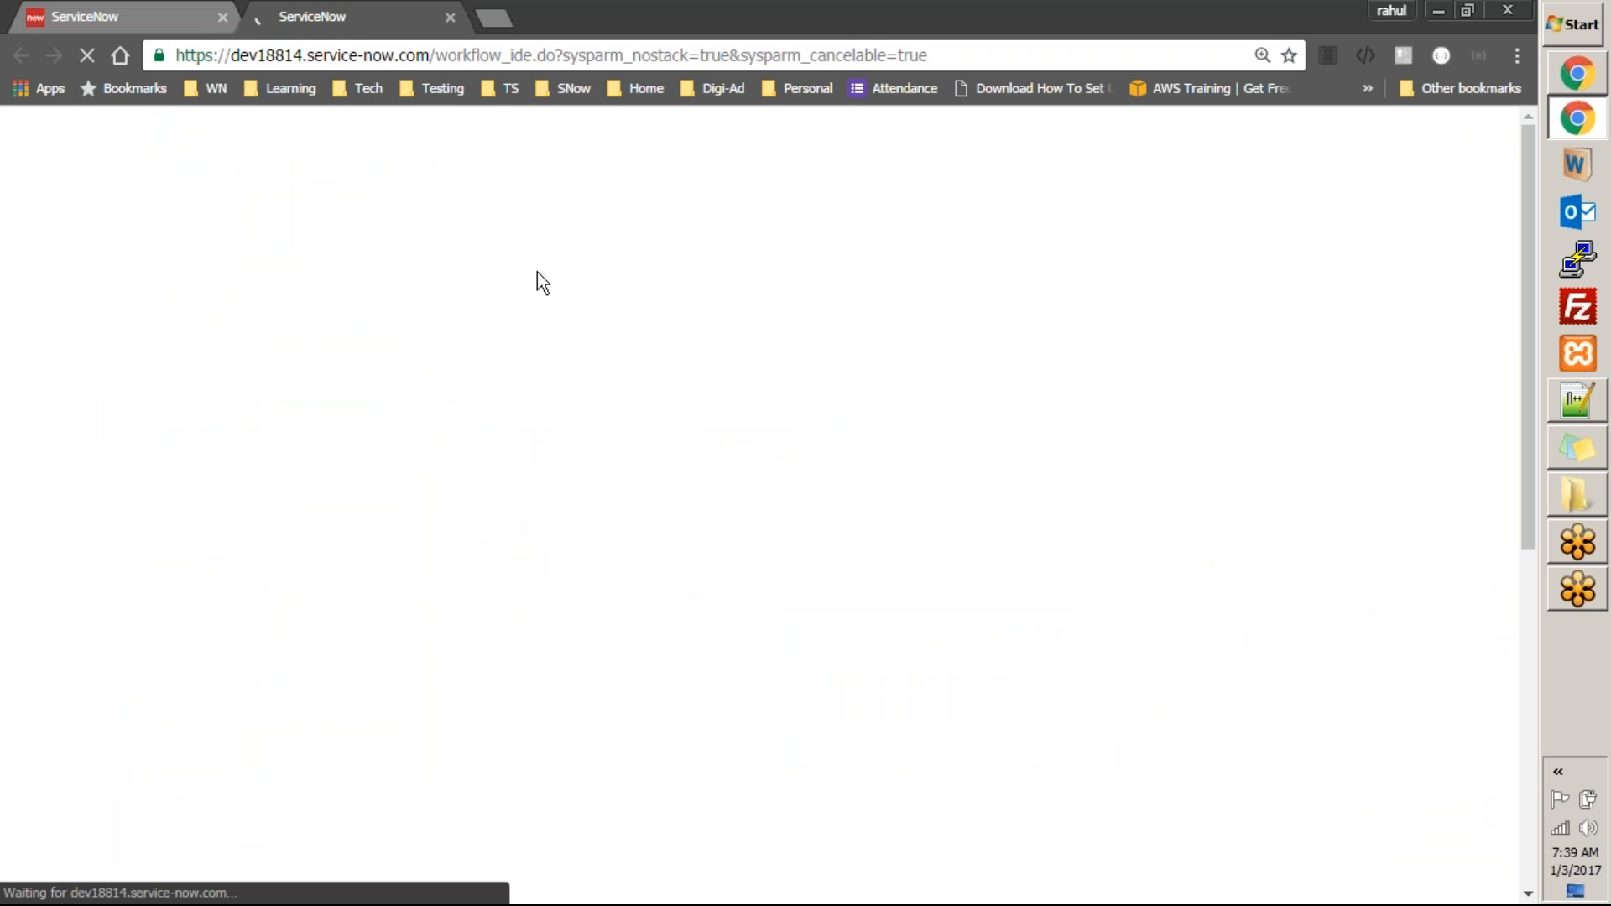
{"action": "left_click", "coordinate": [869, 27]}
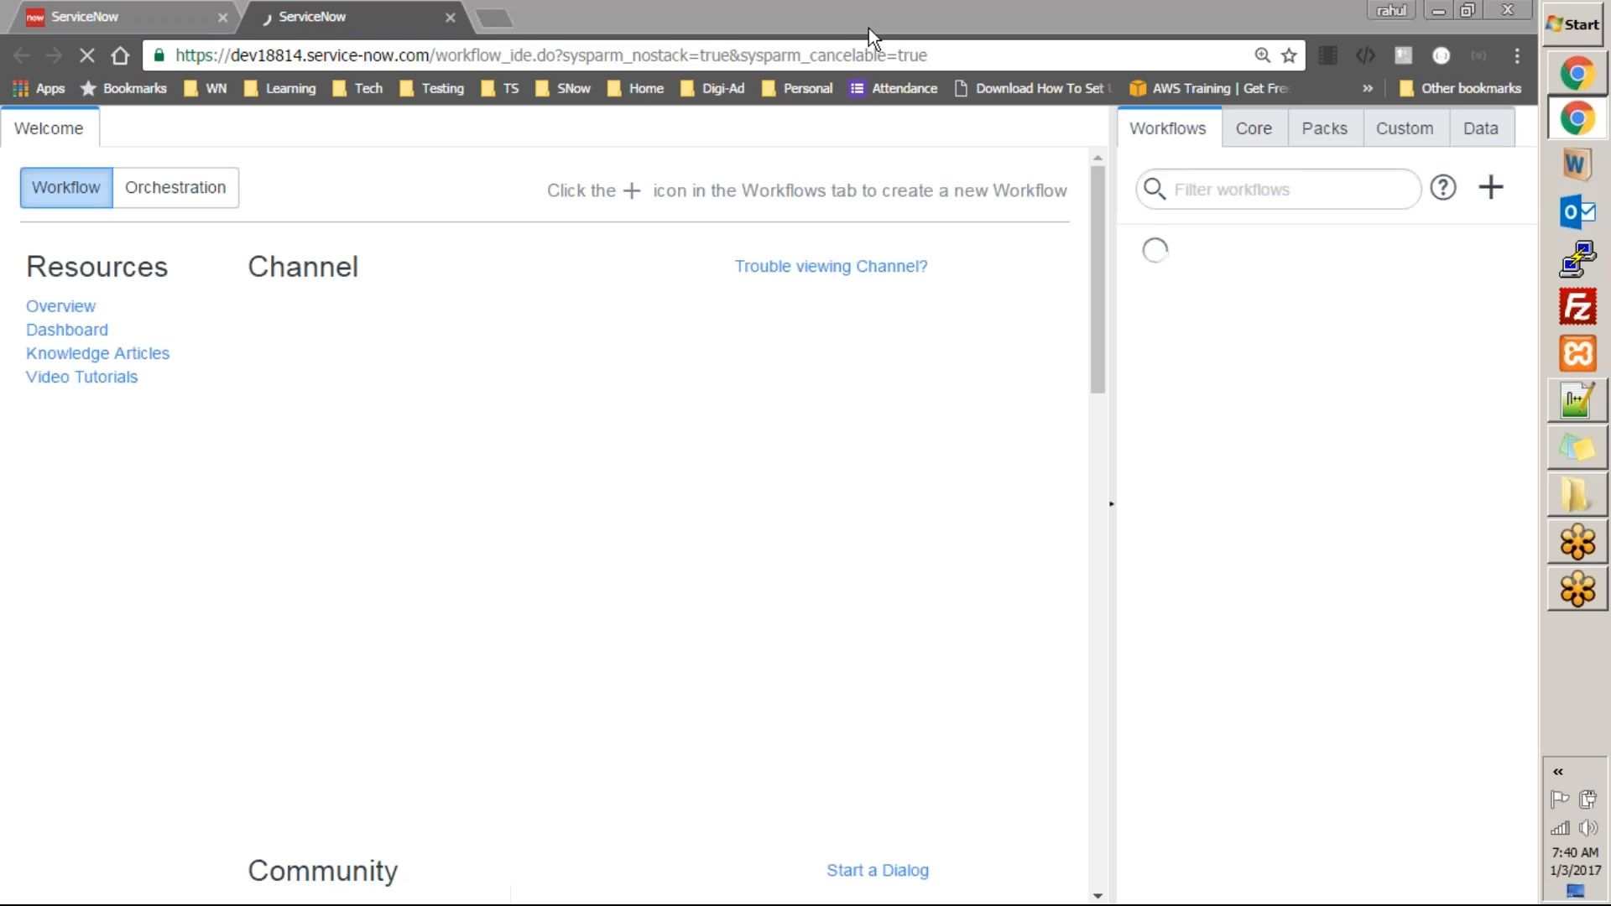
Filter the workflows by "ser", open the Service Catalog Item Request workflow, and collapse the workflow list to enlarge the canvas
{"action": "left_click", "coordinate": [1203, 195]}
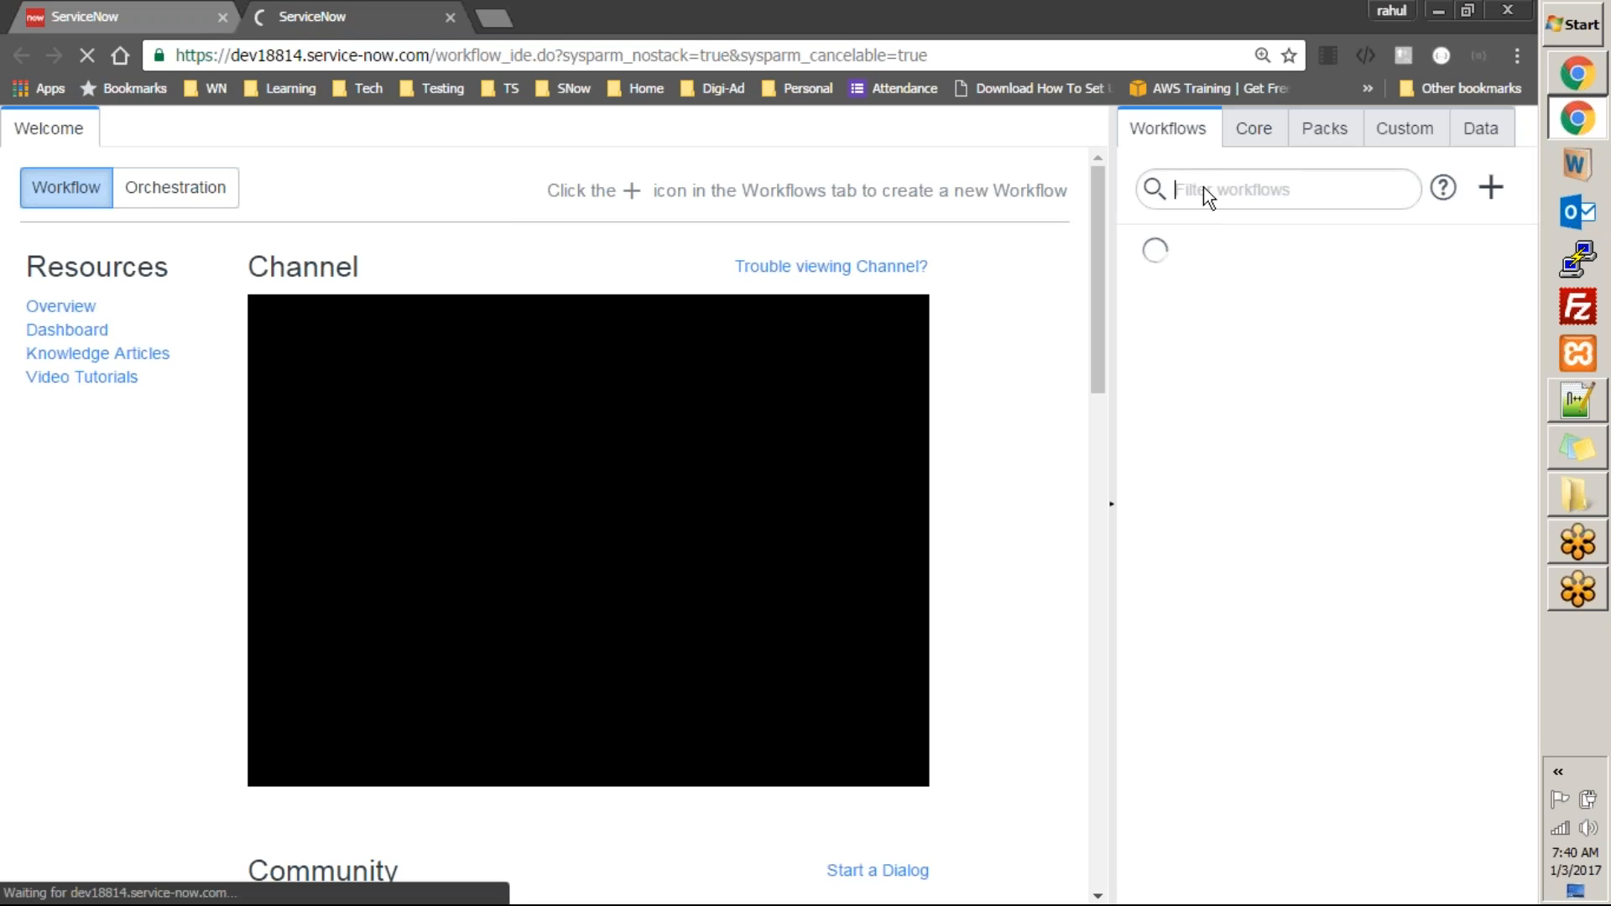
{"action": "type", "text": "ser"}
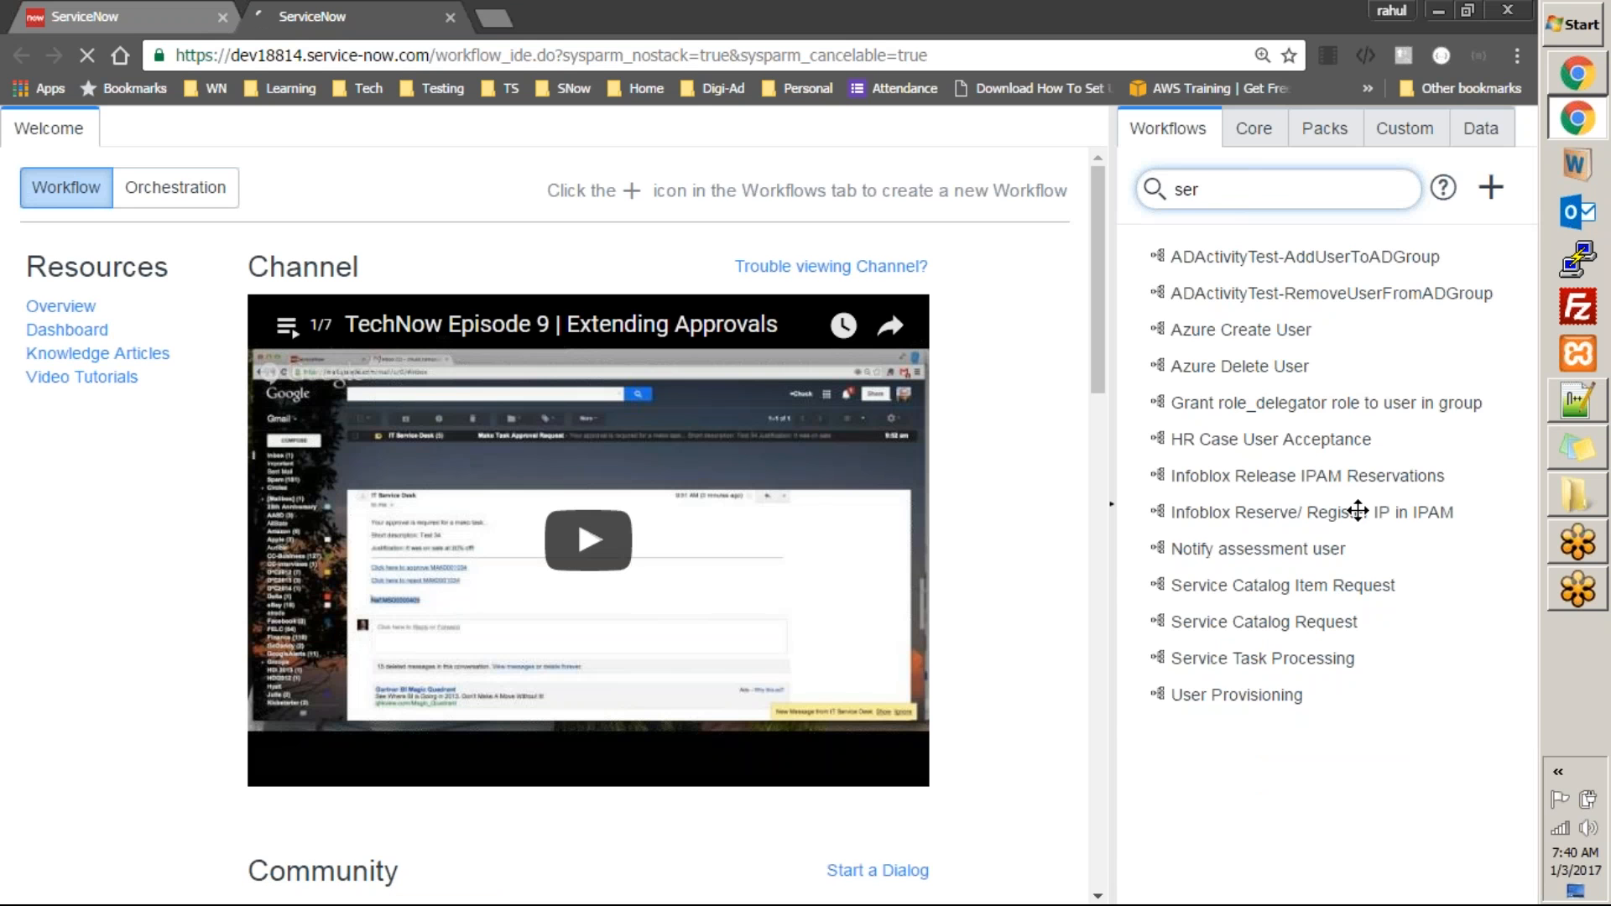
{"action": "left_click", "coordinate": [1279, 587]}
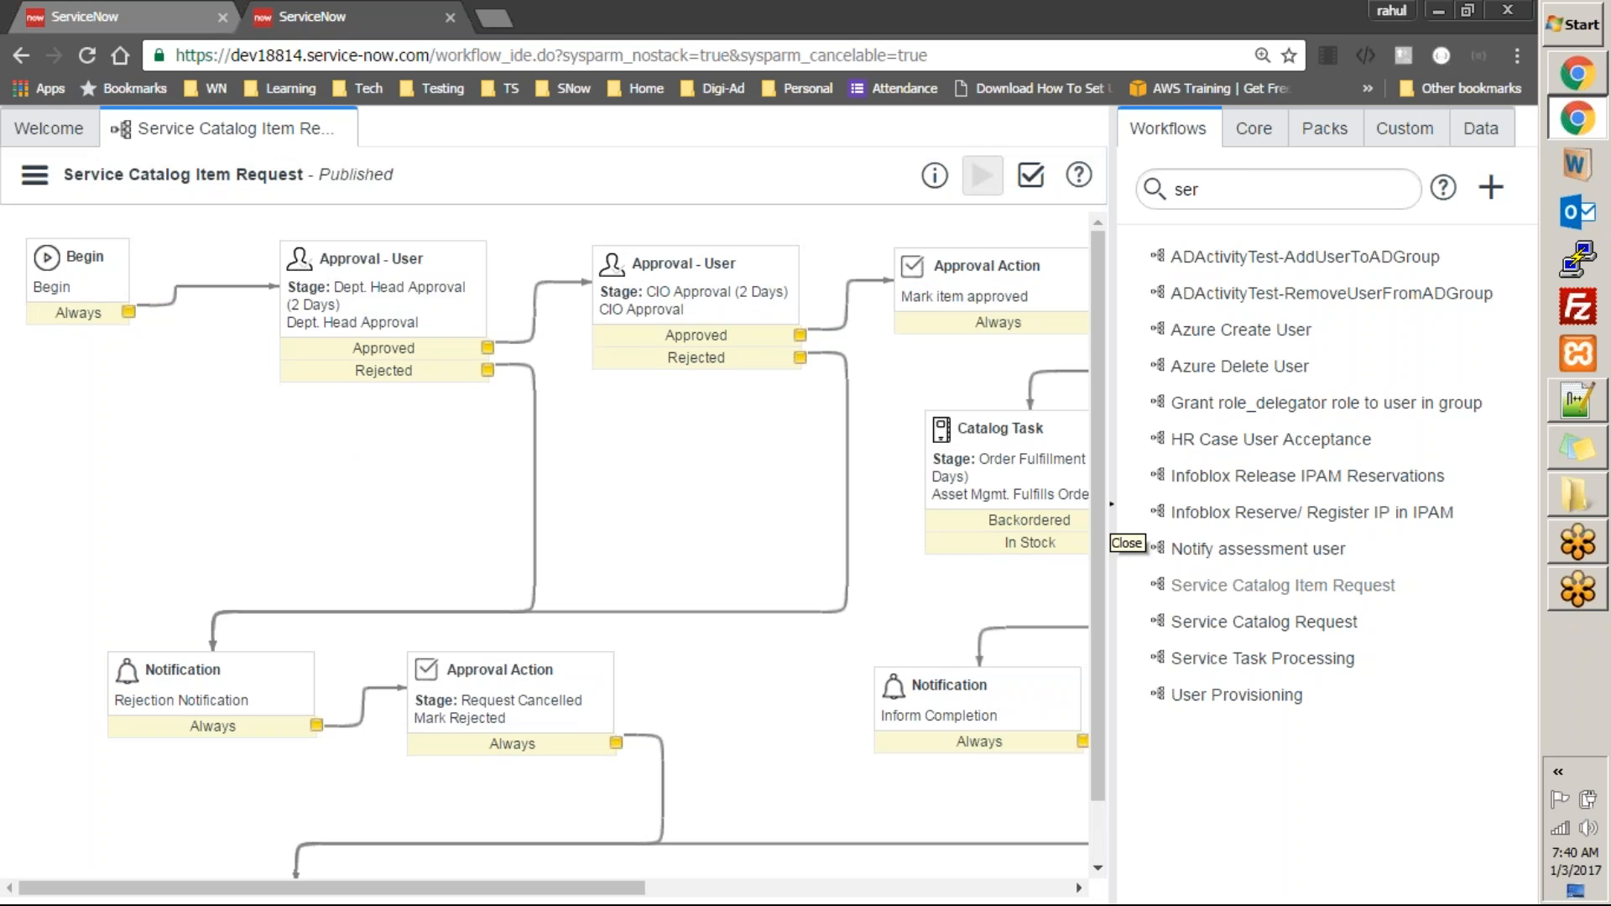
{"action": "left_click", "coordinate": [1113, 527]}
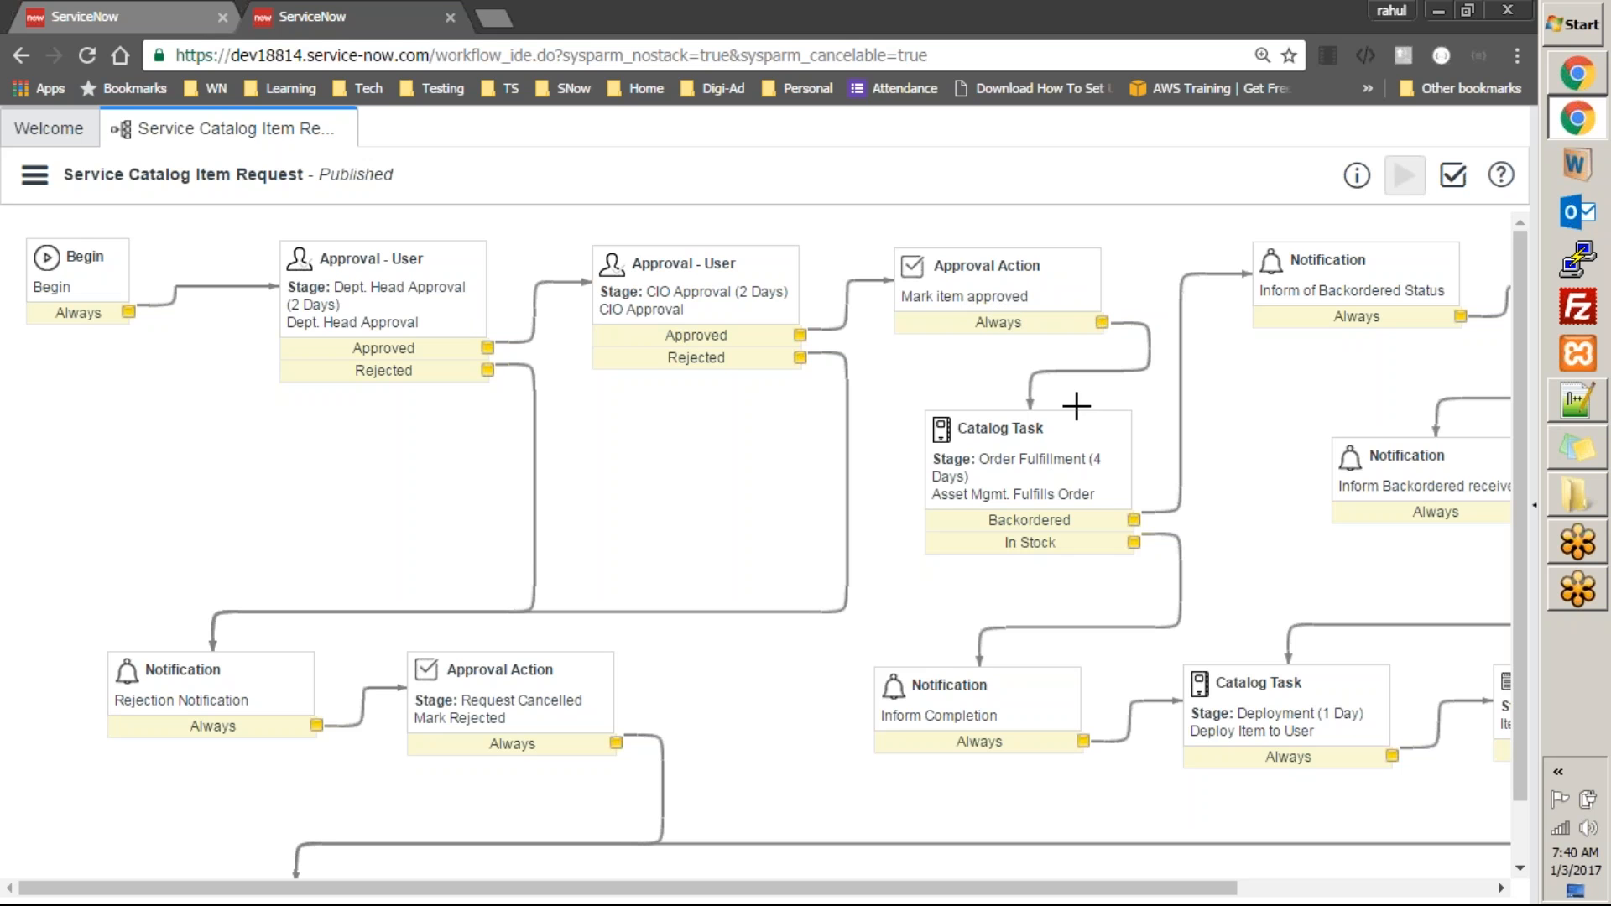
View the activity properties of the Order Fulfillment catalog task and close them without changes
{"action": "left_click", "coordinate": [1051, 486]}
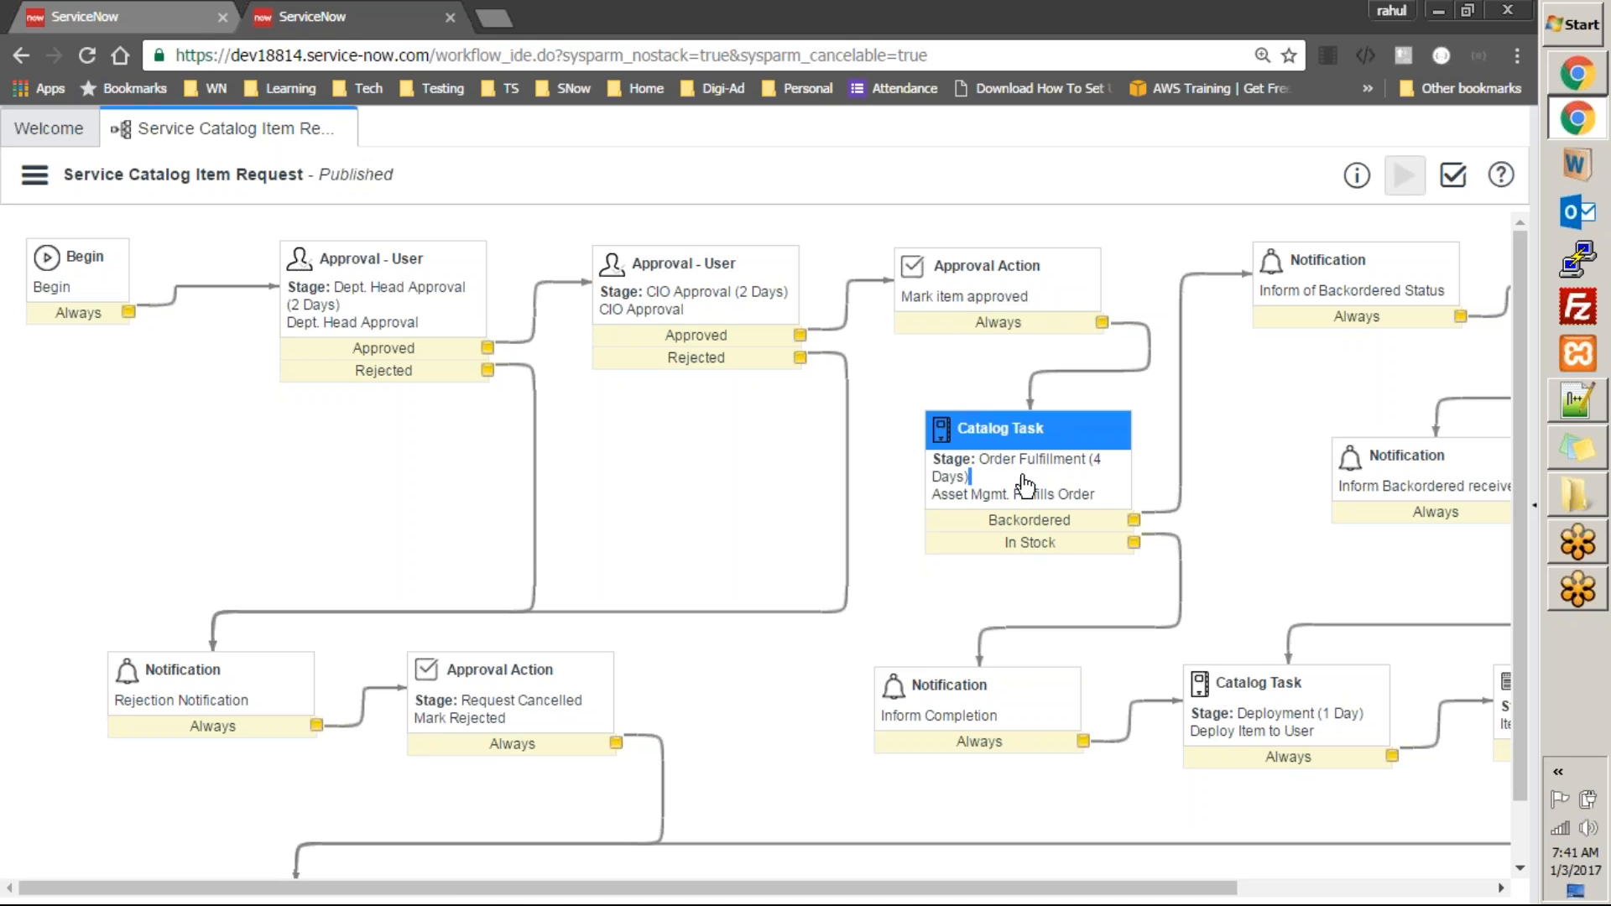
{"action": "double_click", "coordinate": [1024, 485]}
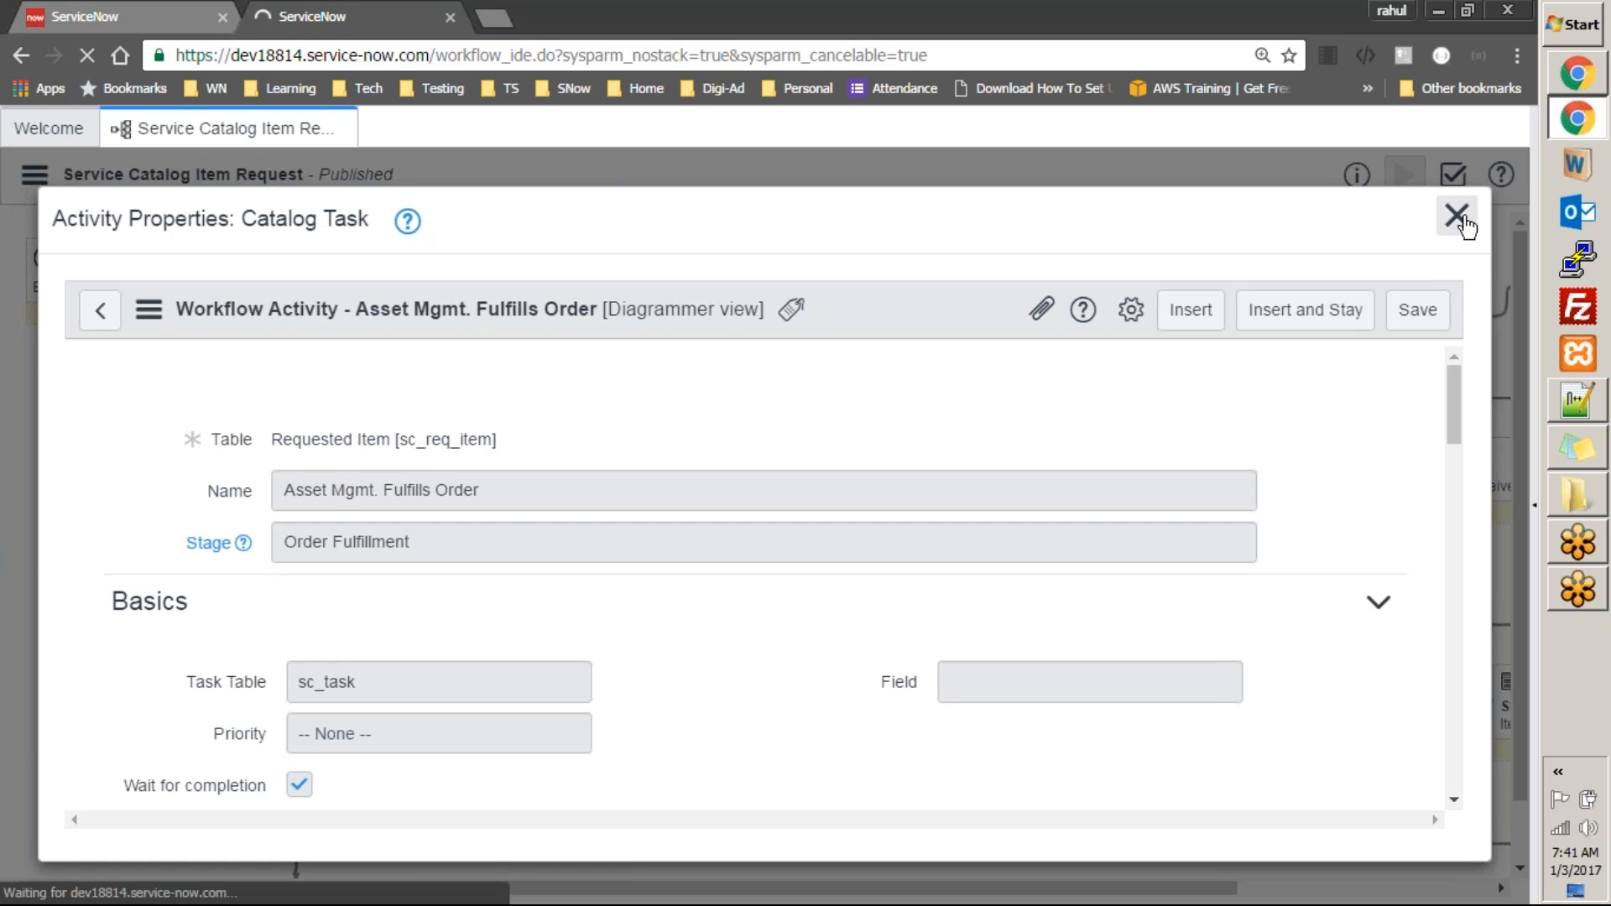
{"action": "left_click", "coordinate": [1458, 216]}
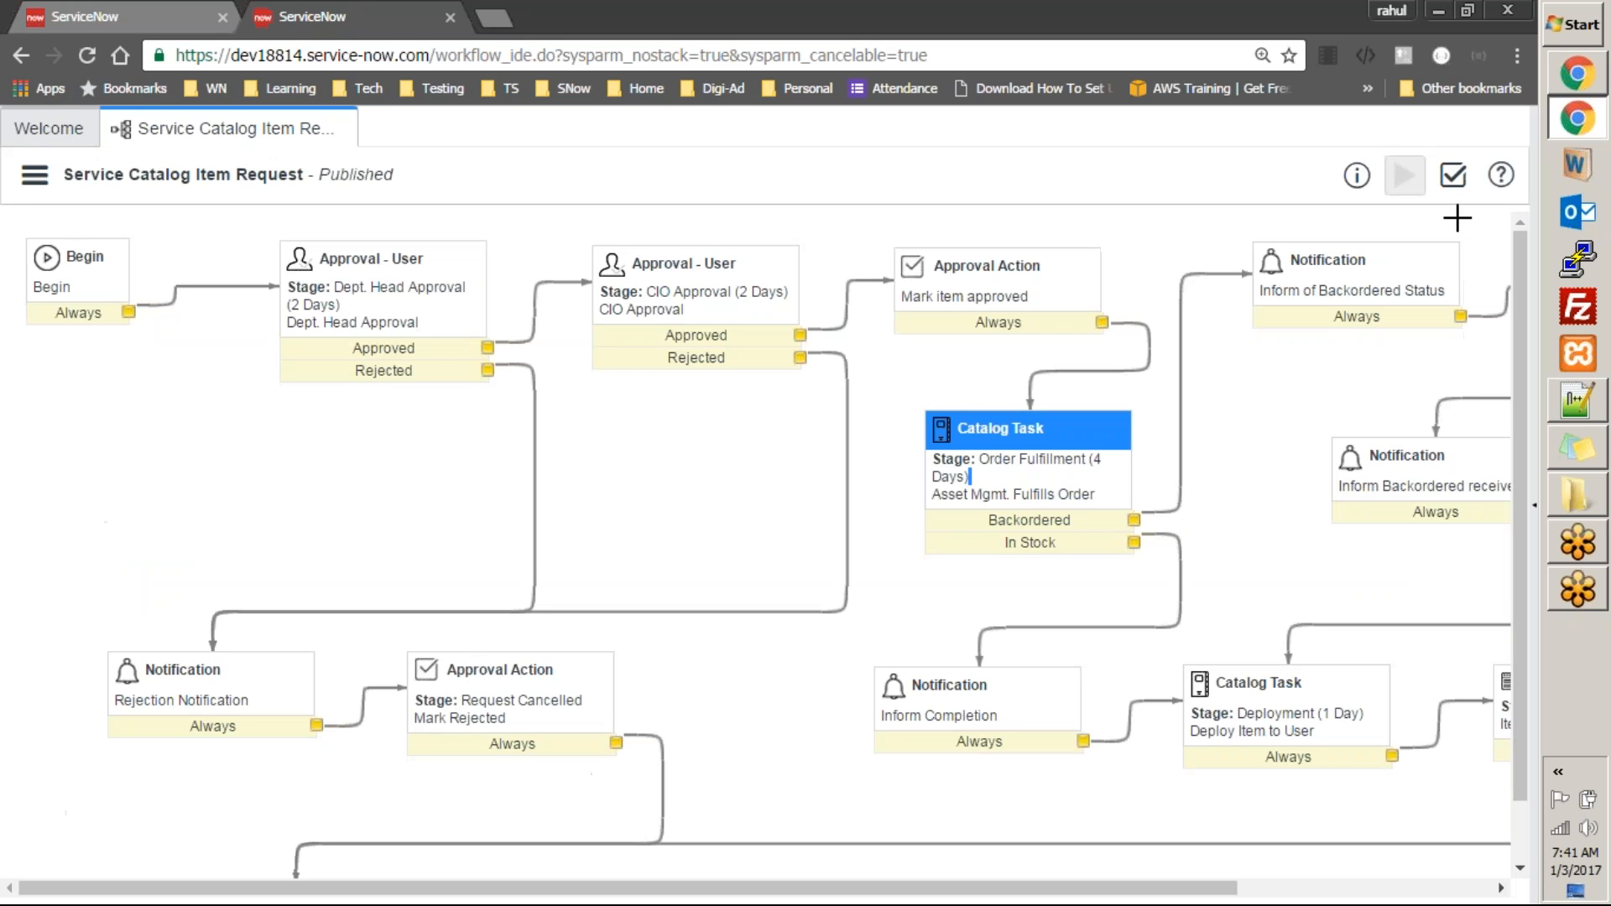
{"action": "left_click", "coordinate": [773, 495]}
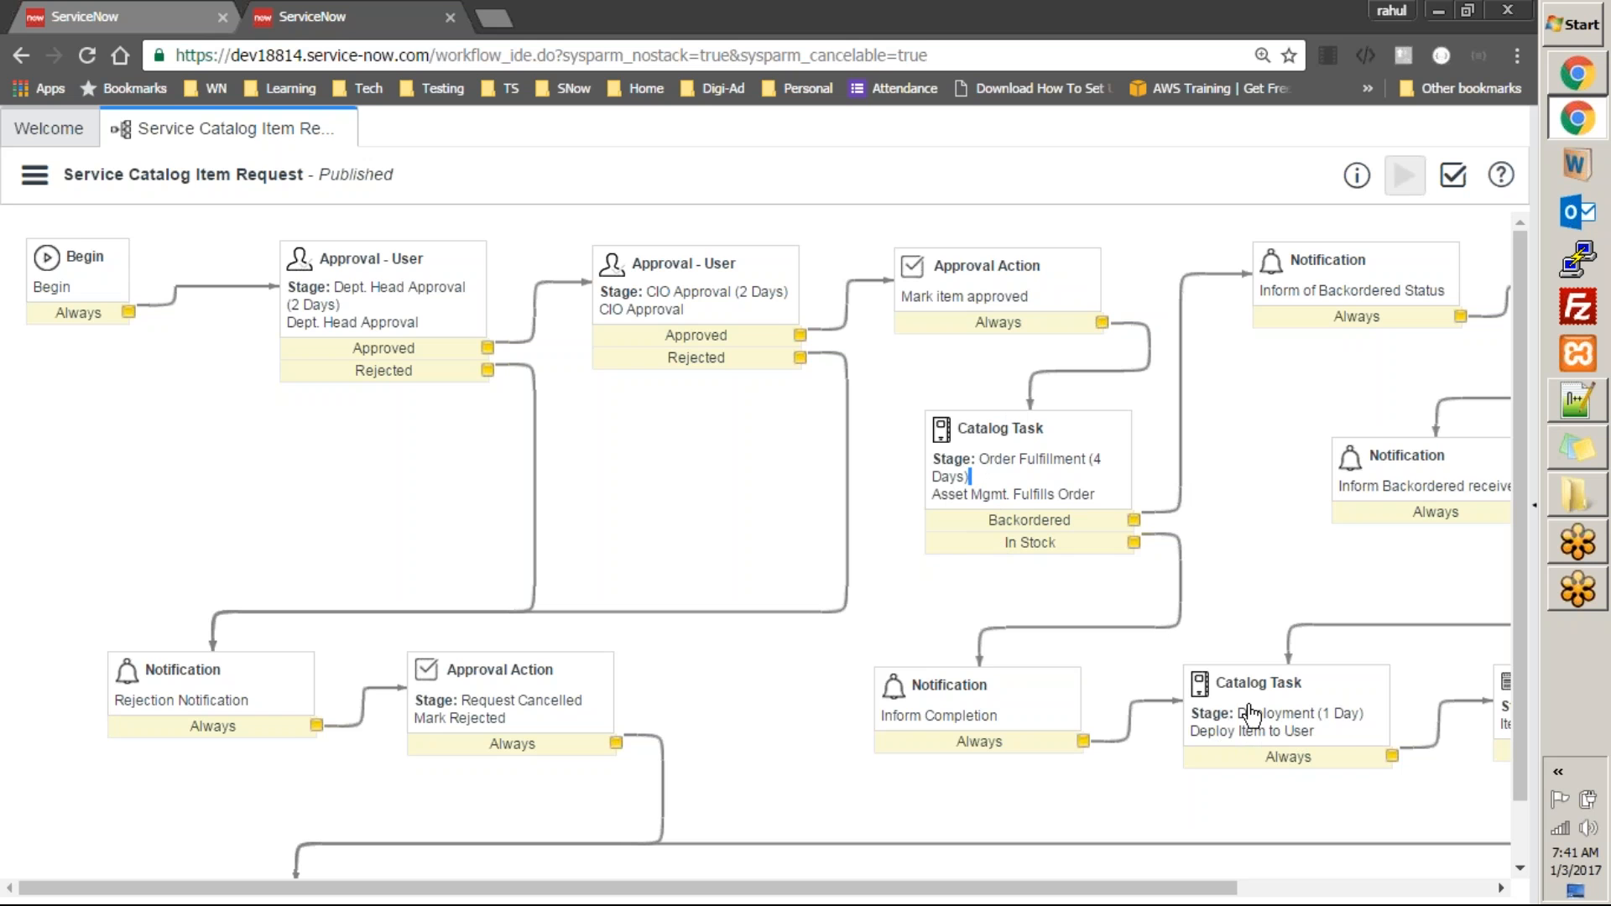
Examine the rest of the workflow diagram, including the backorder, deployment and completion activities
{"action": "left_click_drag", "start_coordinate": [1091, 890], "coordinate": [1346, 872]}
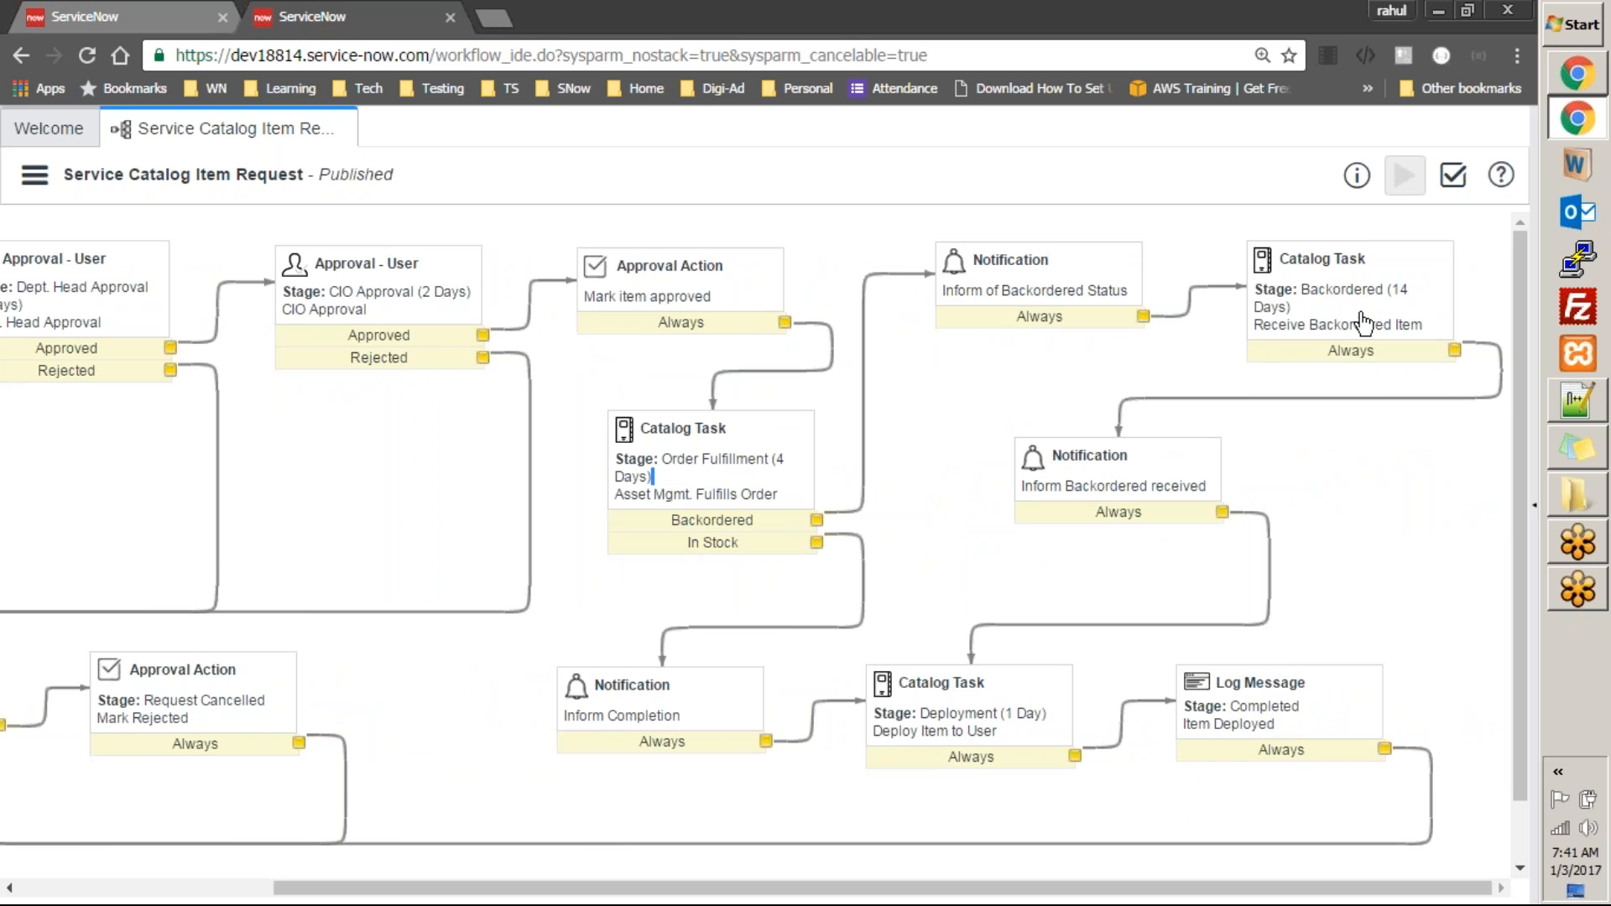
{"action": "left_click_drag", "start_coordinate": [1519, 369], "coordinate": [1523, 502]}
{"action": "left_click_drag", "start_coordinate": [1167, 887], "coordinate": [1264, 763]}
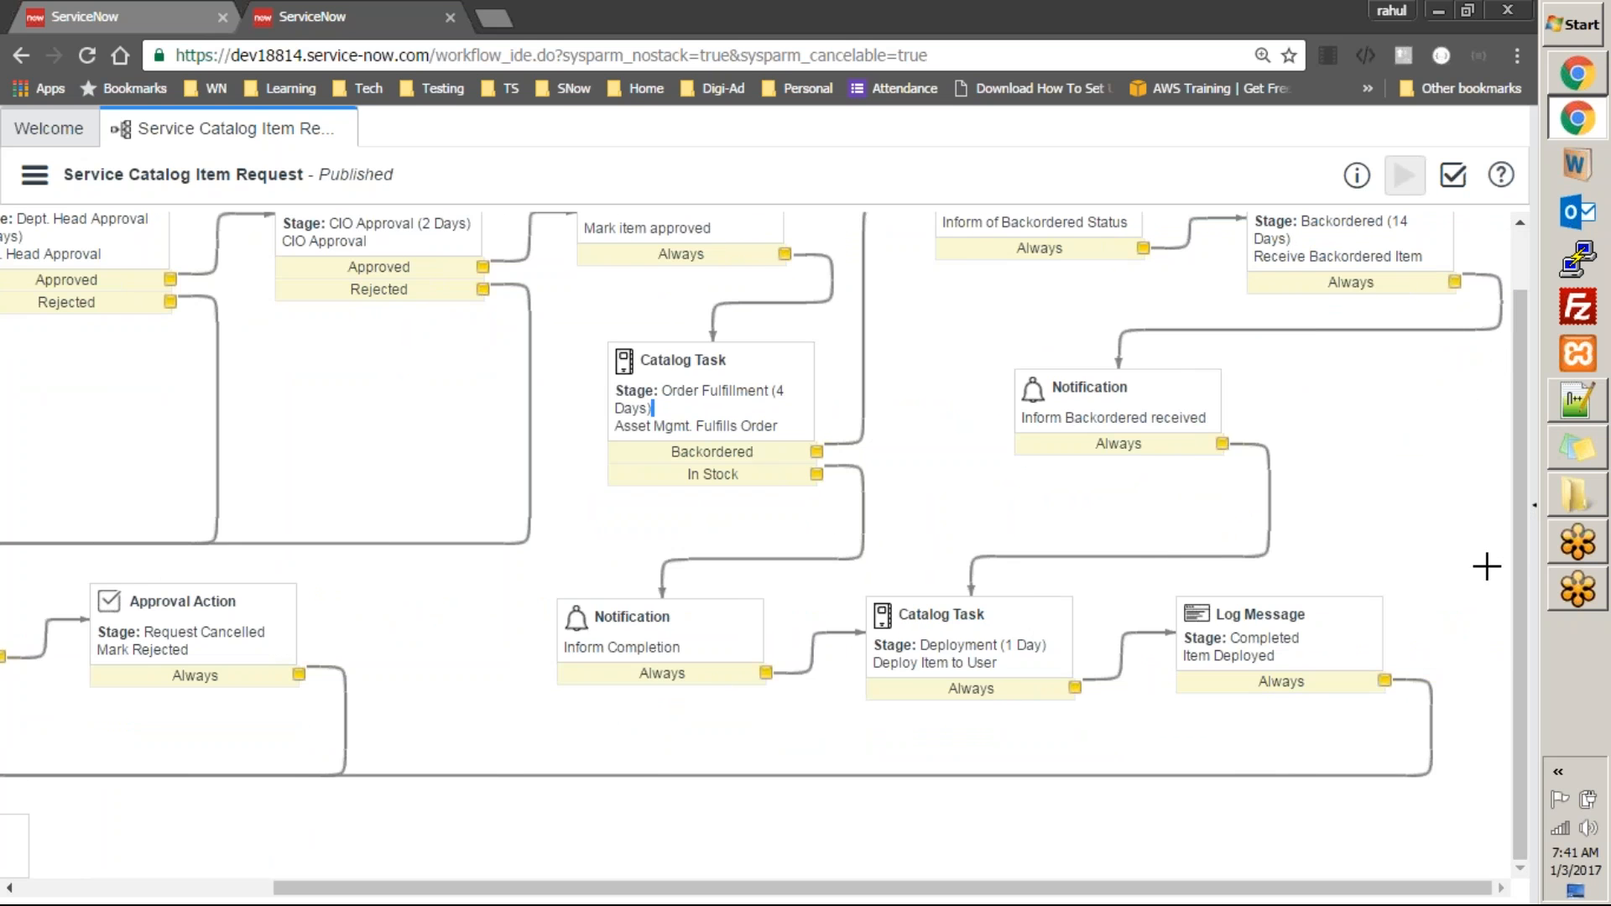
{"action": "left_click_drag", "start_coordinate": [1514, 537], "coordinate": [1509, 415]}
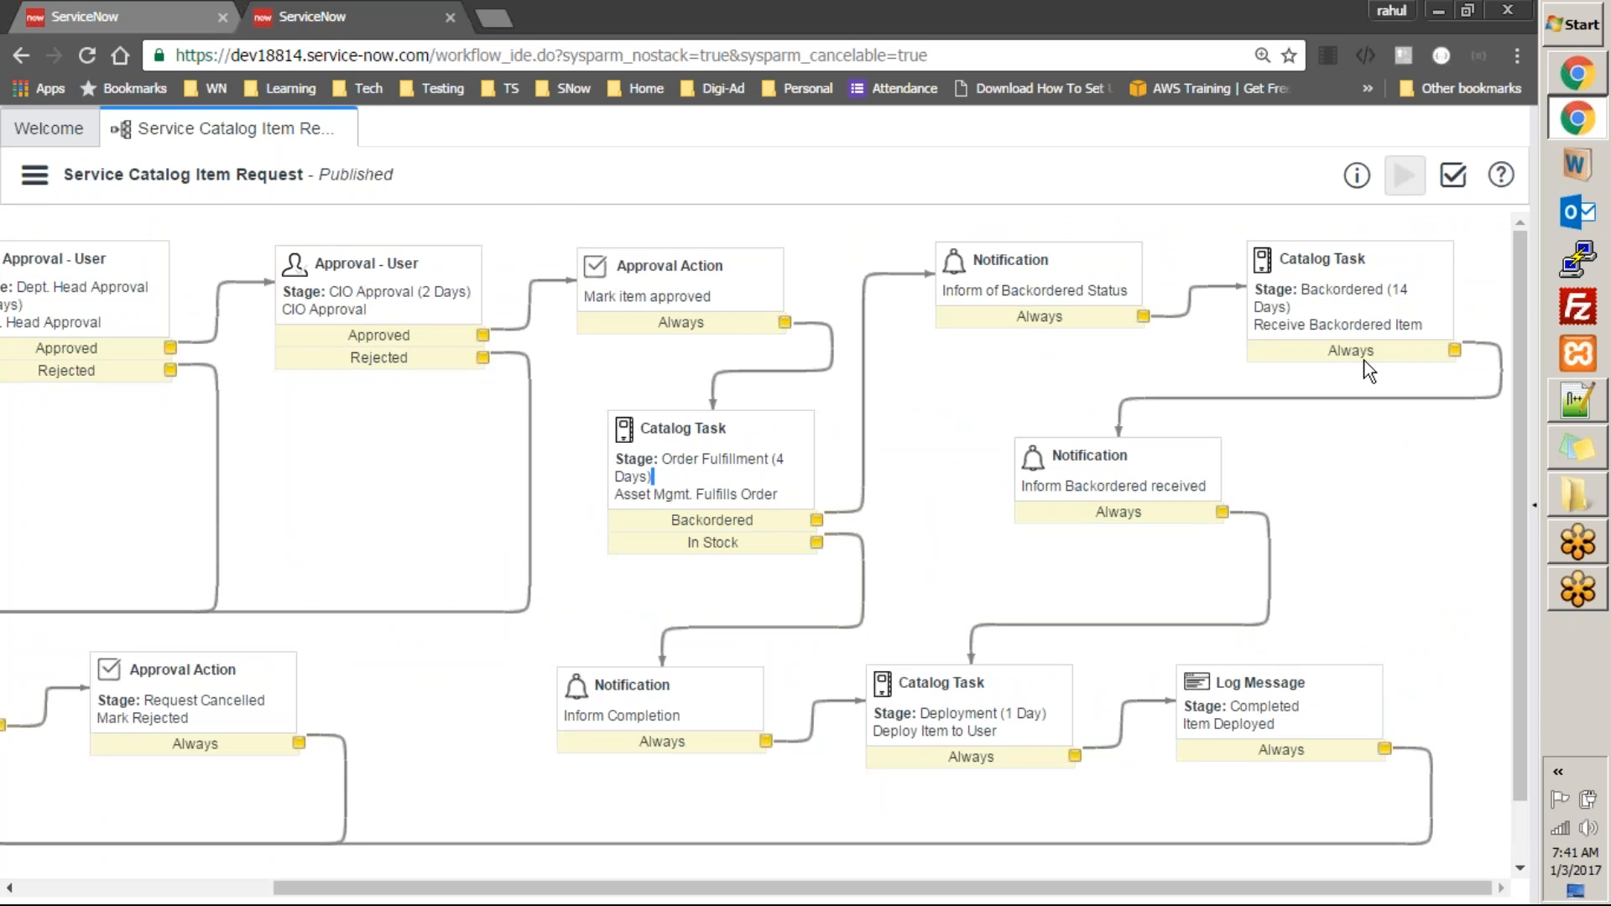
Reopen the properties of the Asset Mgmt. Fulfills Order catalog task and review its Basics settings
{"action": "double_click", "coordinate": [715, 475]}
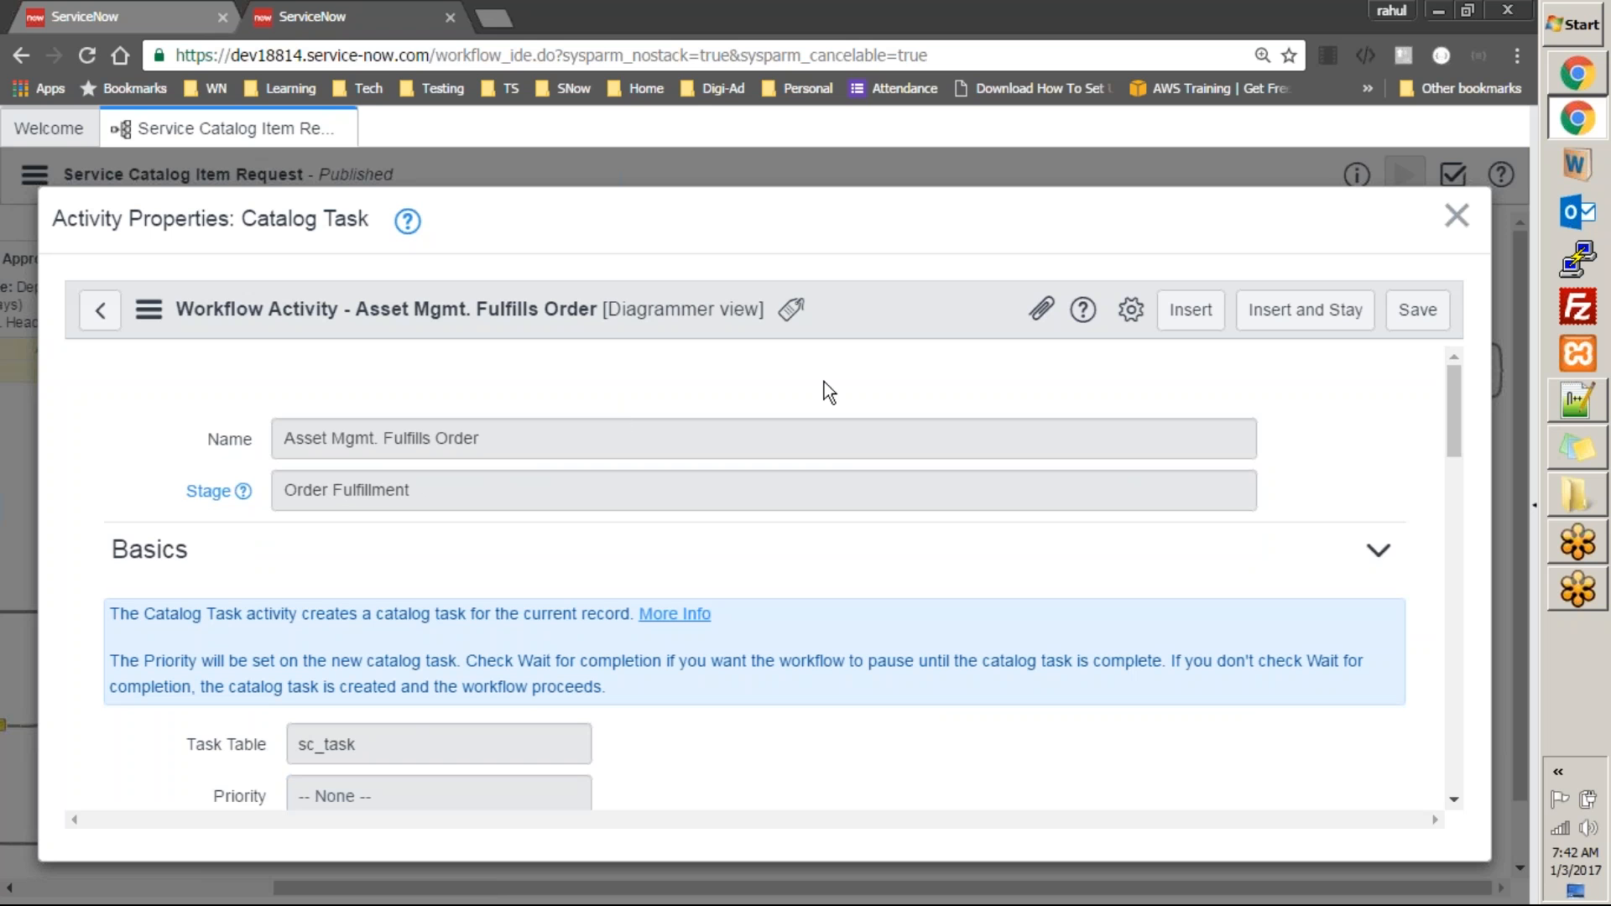
{"action": "scroll", "coordinate": [1459, 437], "scroll_direction": "down", "scroll_amount": 3}
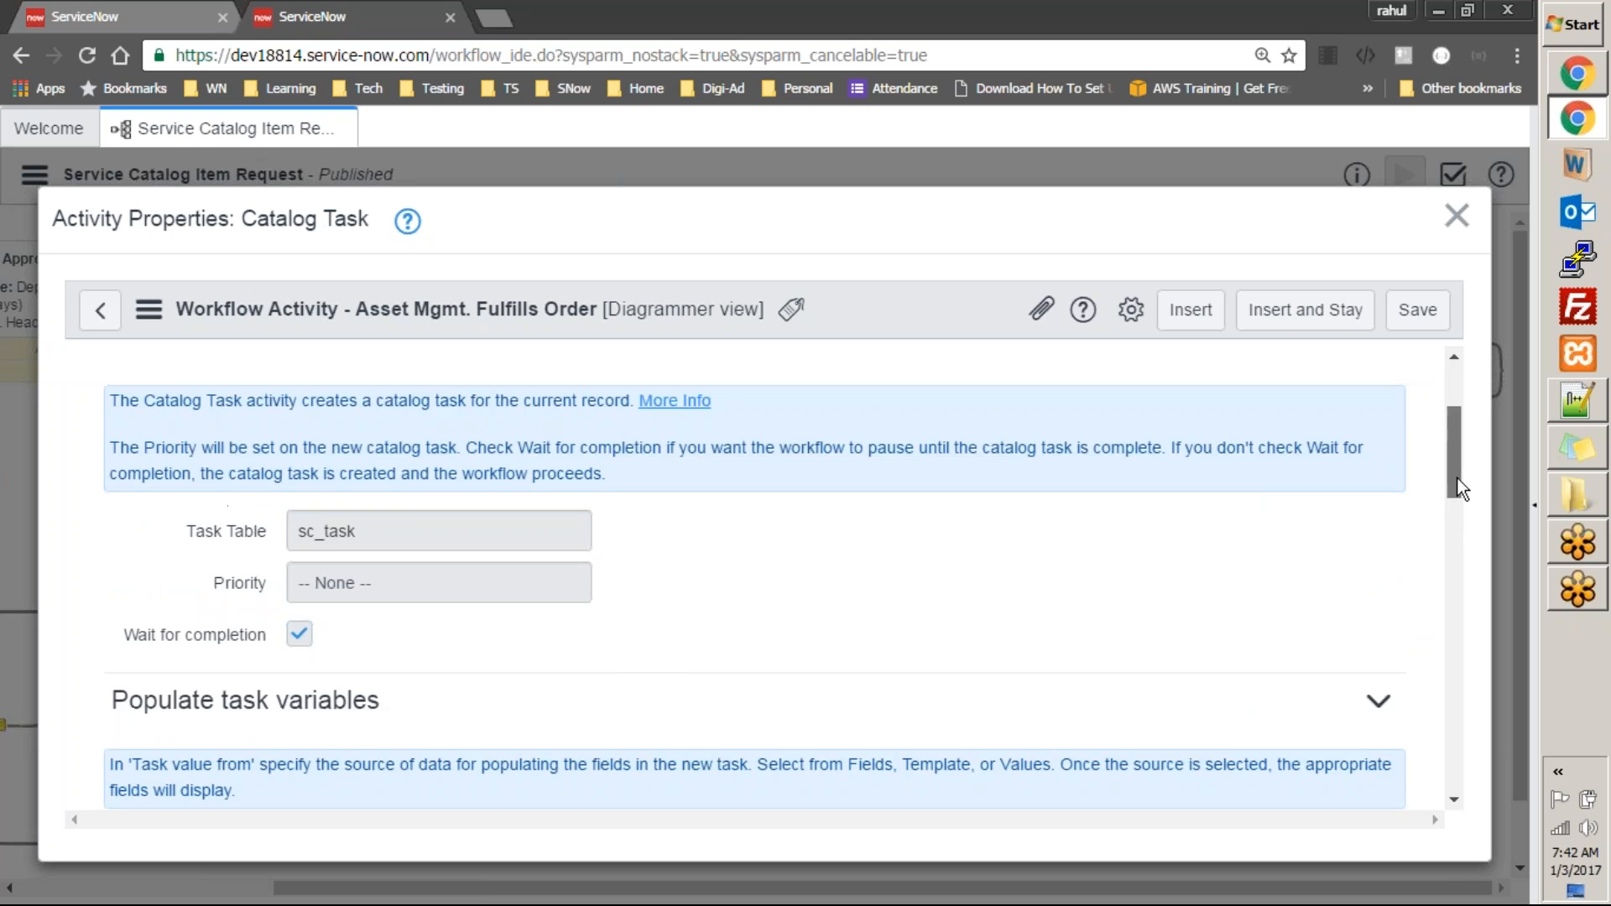
{"action": "scroll", "coordinate": [1459, 453], "scroll_direction": "up", "scroll_amount": 2}
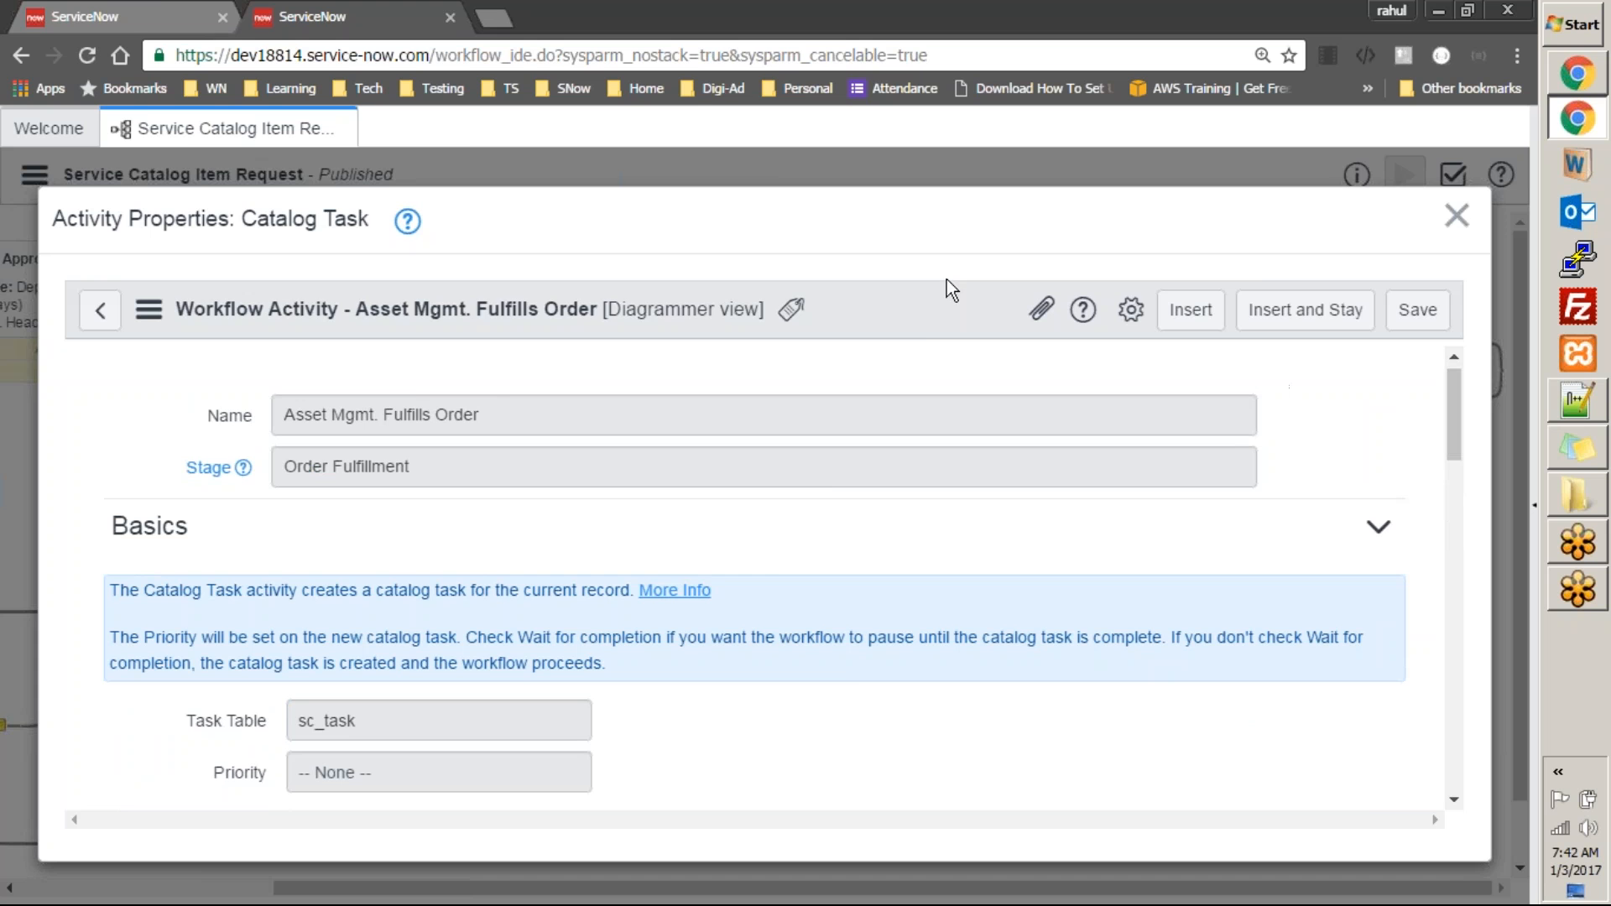
Return to the order status page and filter the application navigator for "service cata"
{"action": "left_click", "coordinate": [126, 17]}
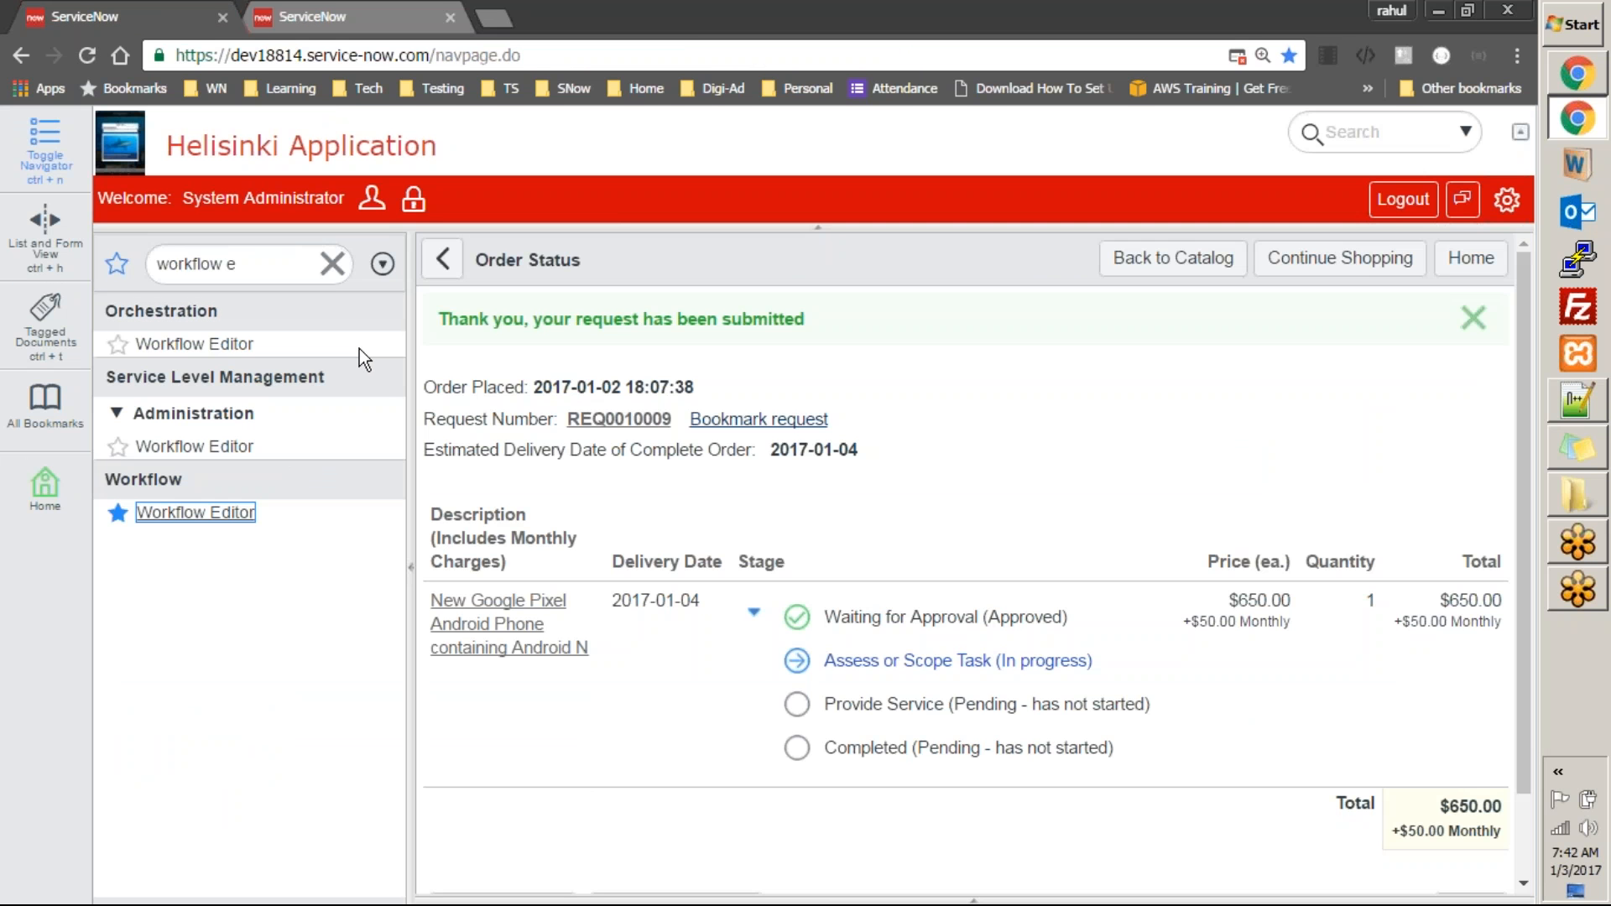
{"action": "left_click", "coordinate": [285, 264]}
{"action": "type", "text": "s"}
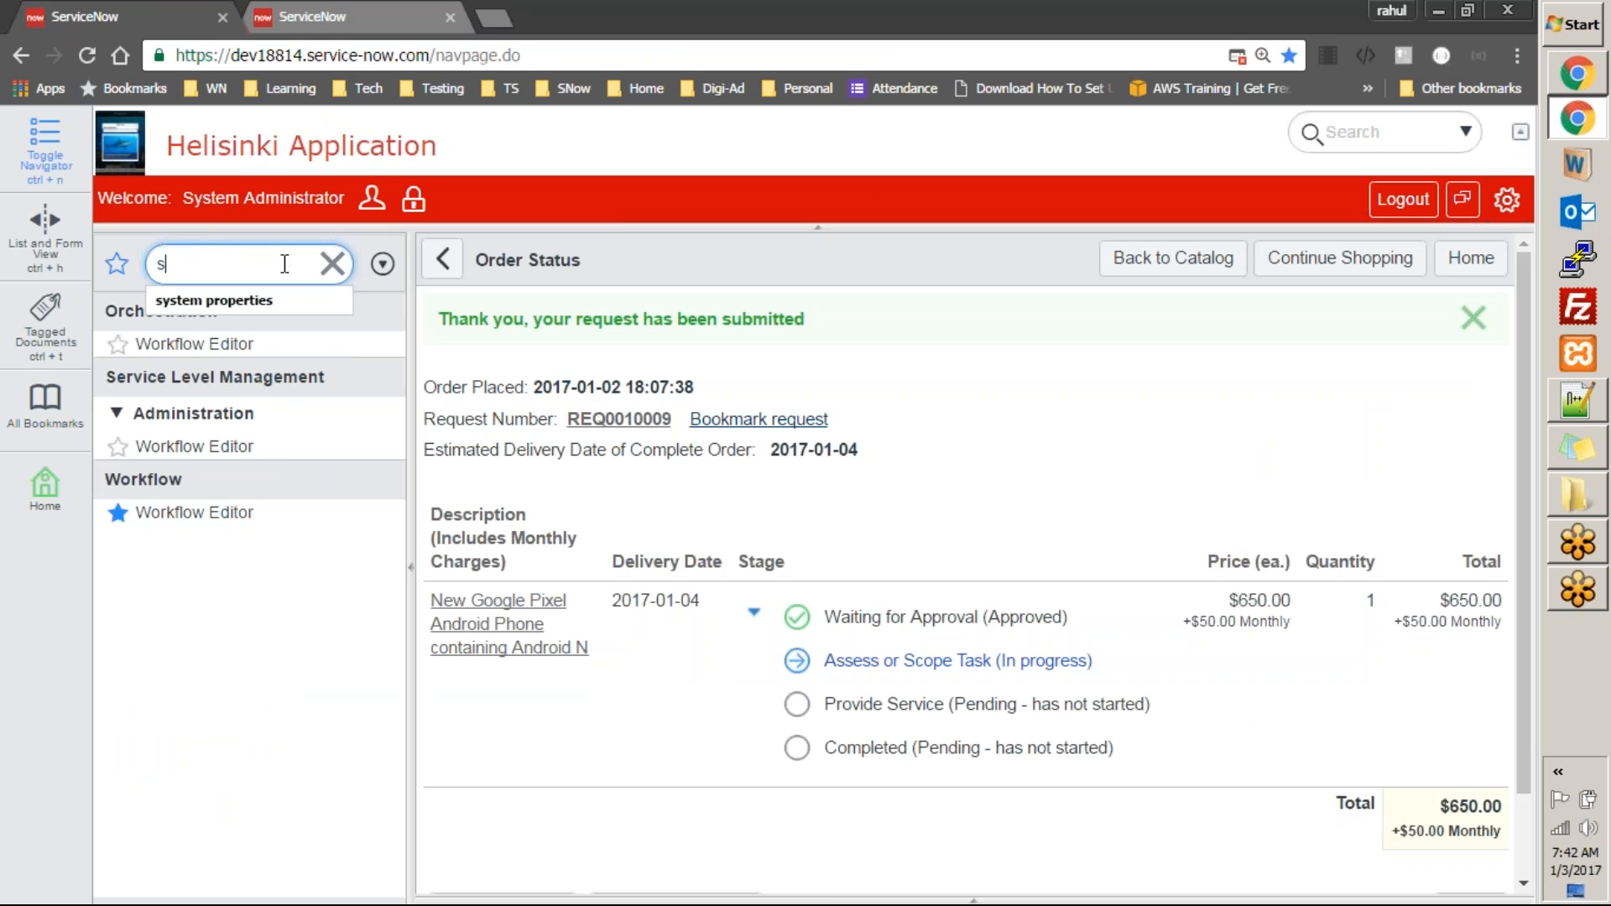
{"action": "key", "text": "BackSpace"}
{"action": "type", "text": "service"}
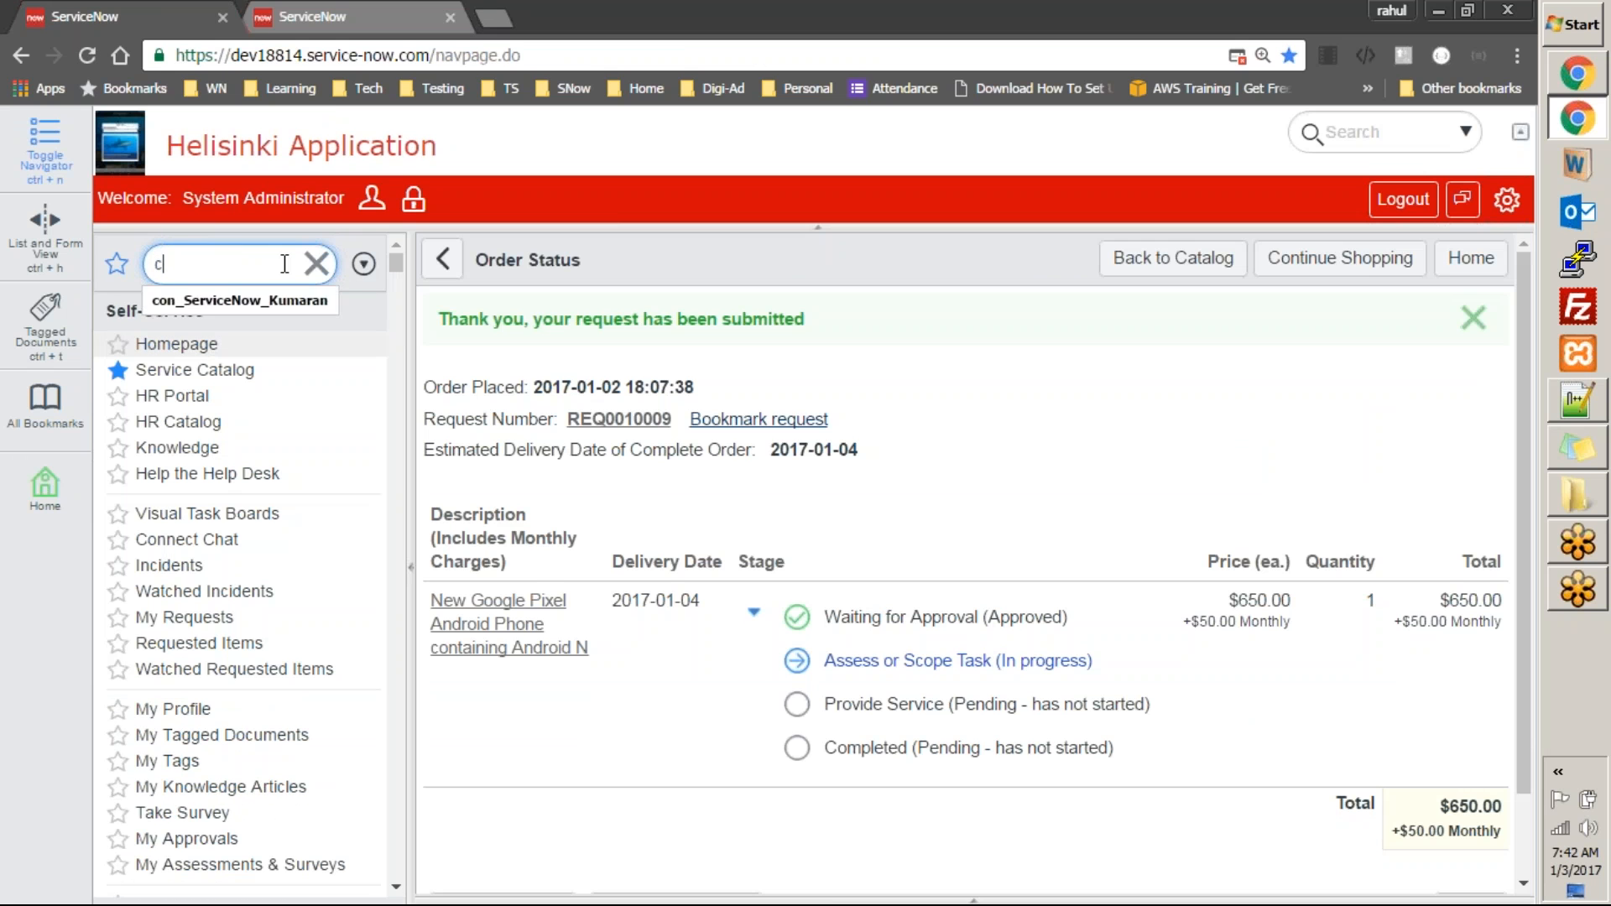
{"action": "type", "text": " cata"}
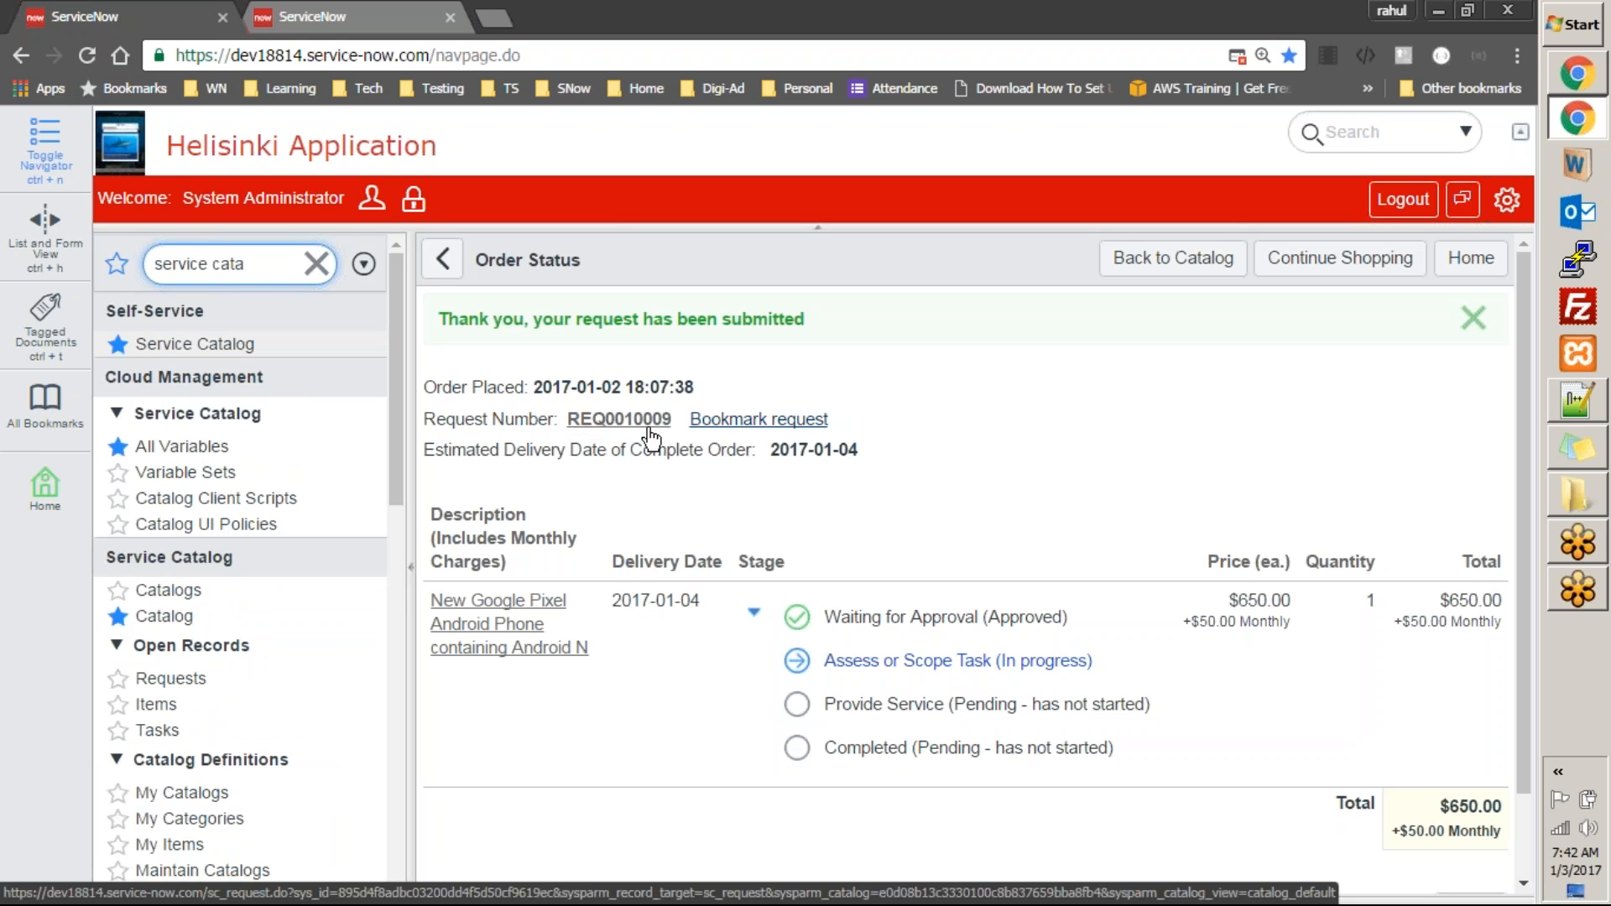
Select the order's request number and open the Requested Items list using "sc_req_item.list"
{"action": "left_click_drag", "start_coordinate": [678, 419], "coordinate": [565, 426]}
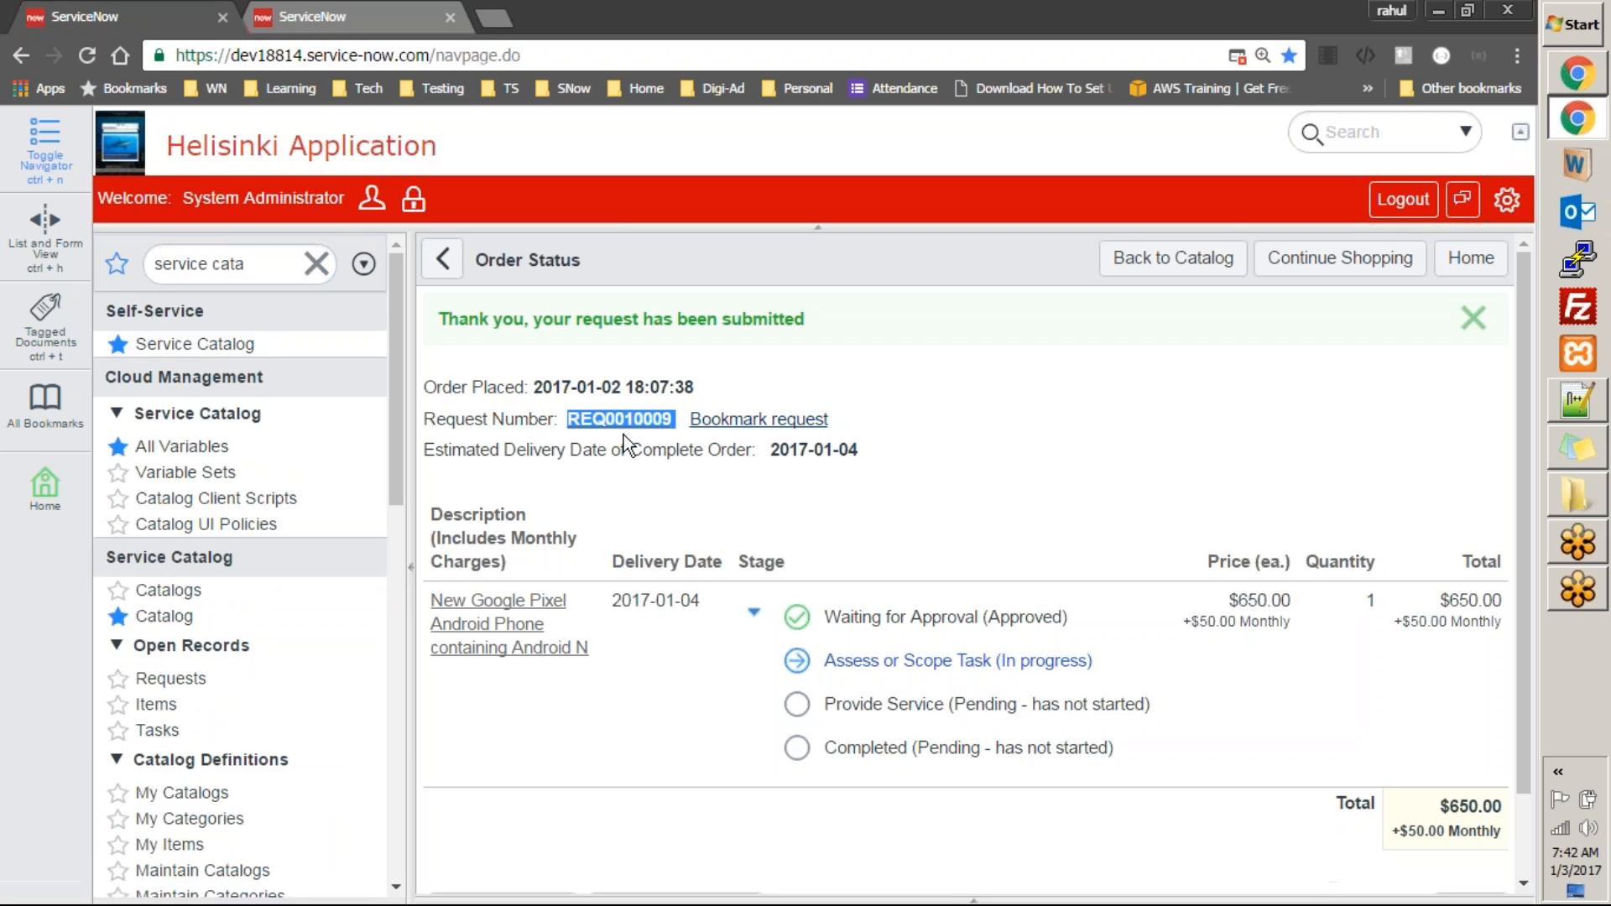
{"action": "left_click", "coordinate": [268, 259]}
{"action": "type", "text": "sc_"}
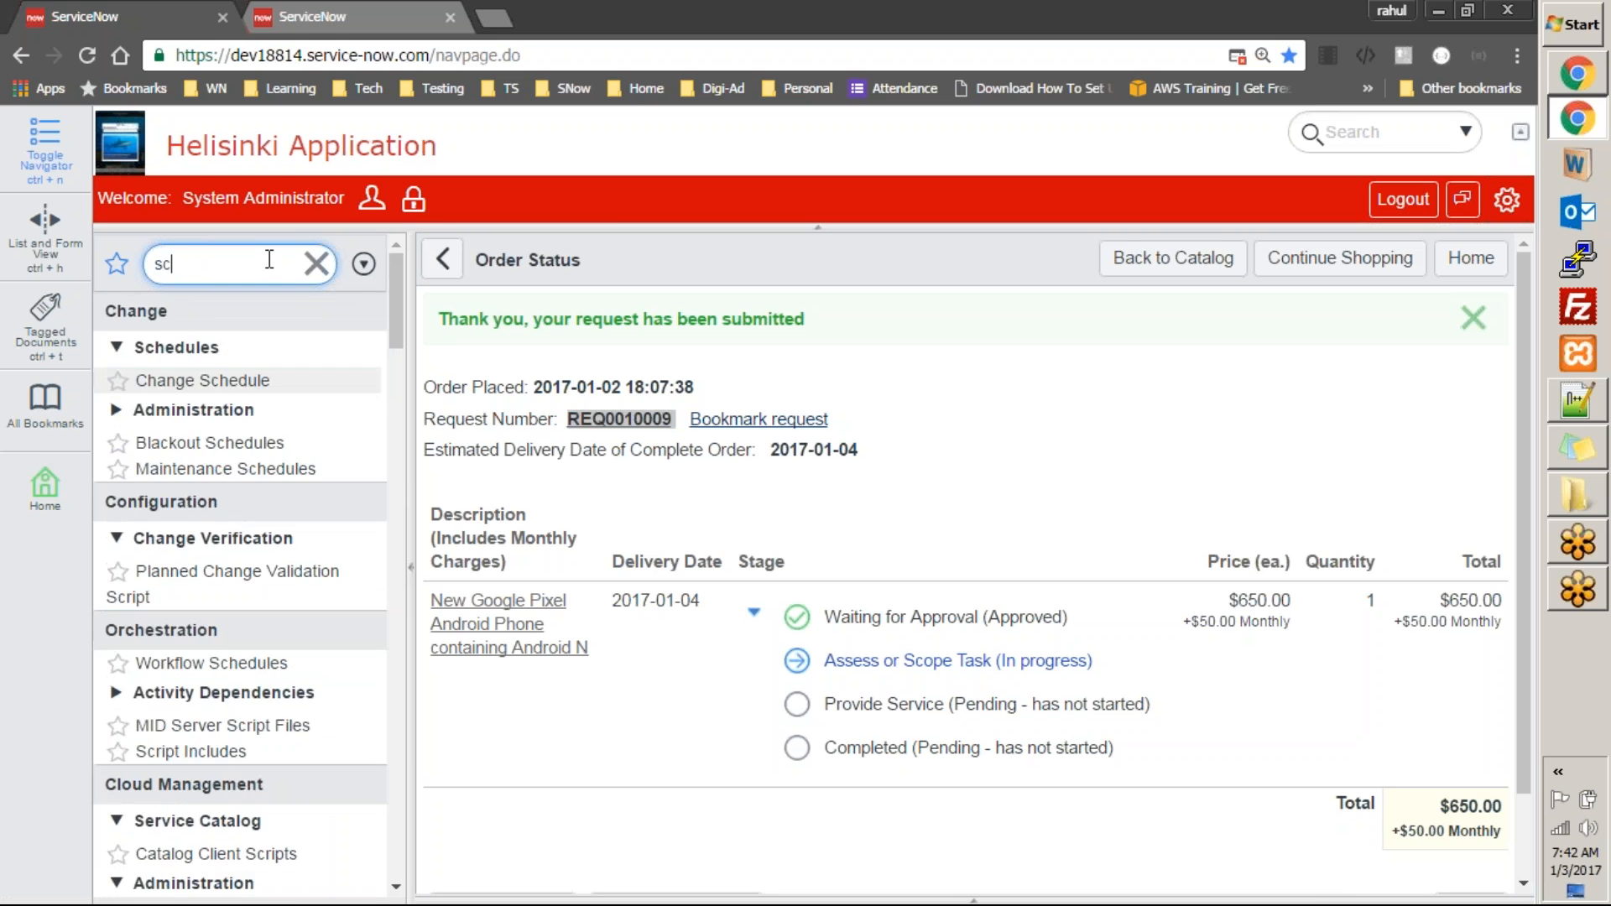
{"action": "type", "text": "req_item.lis"}
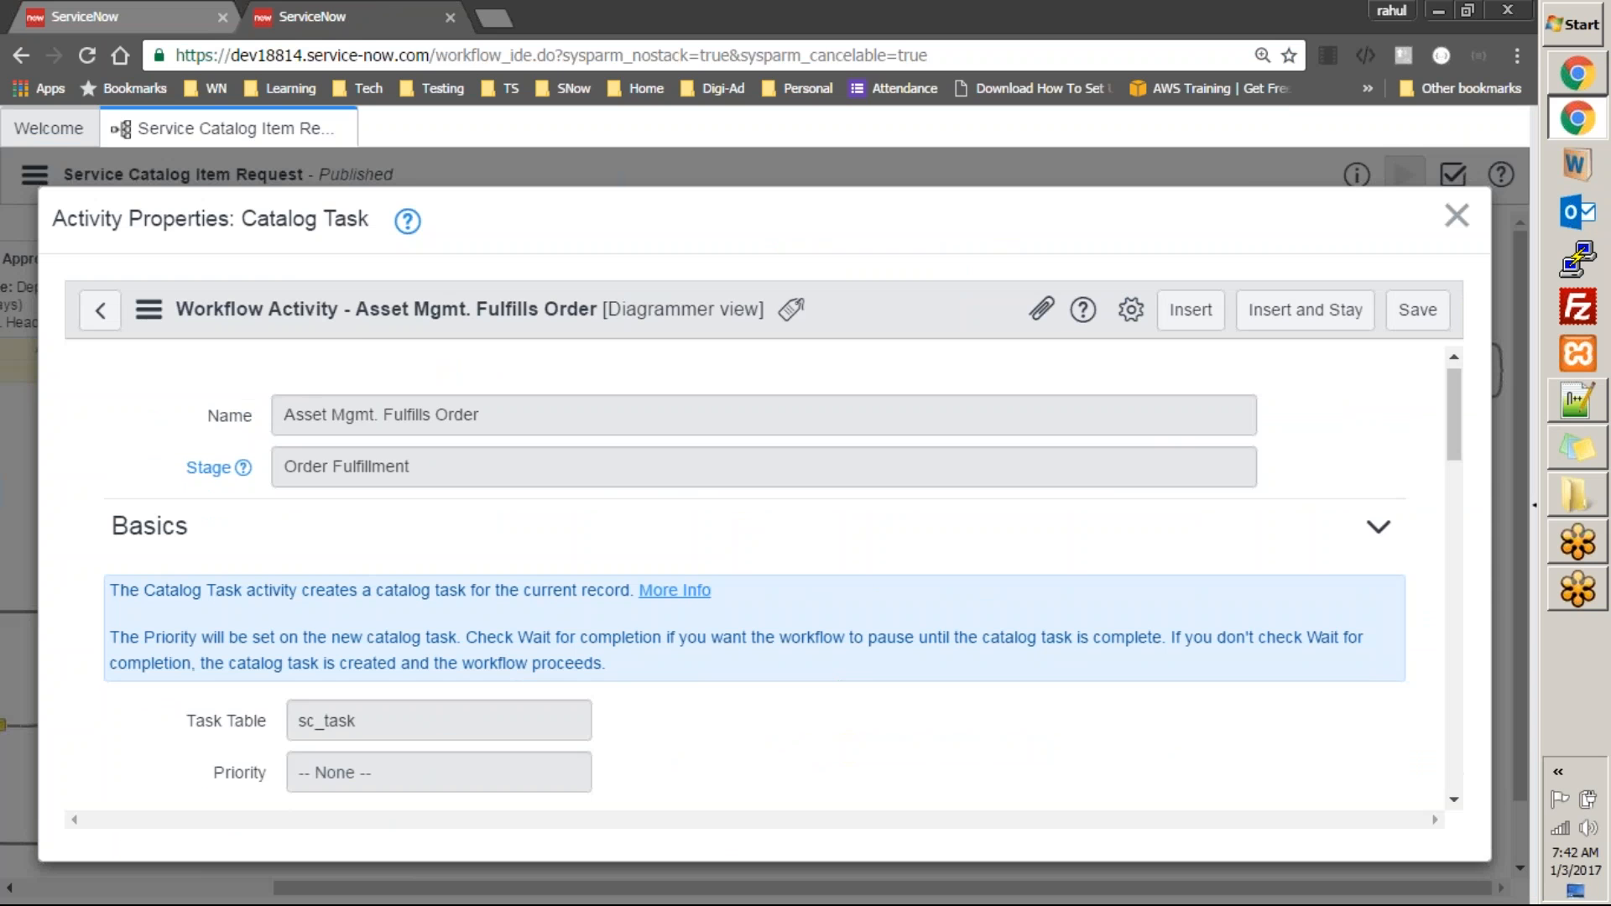
Close the catalog task properties and compare the Service Catalog Item Request workflow with the Requested Items list
{"action": "left_click", "coordinate": [1457, 215]}
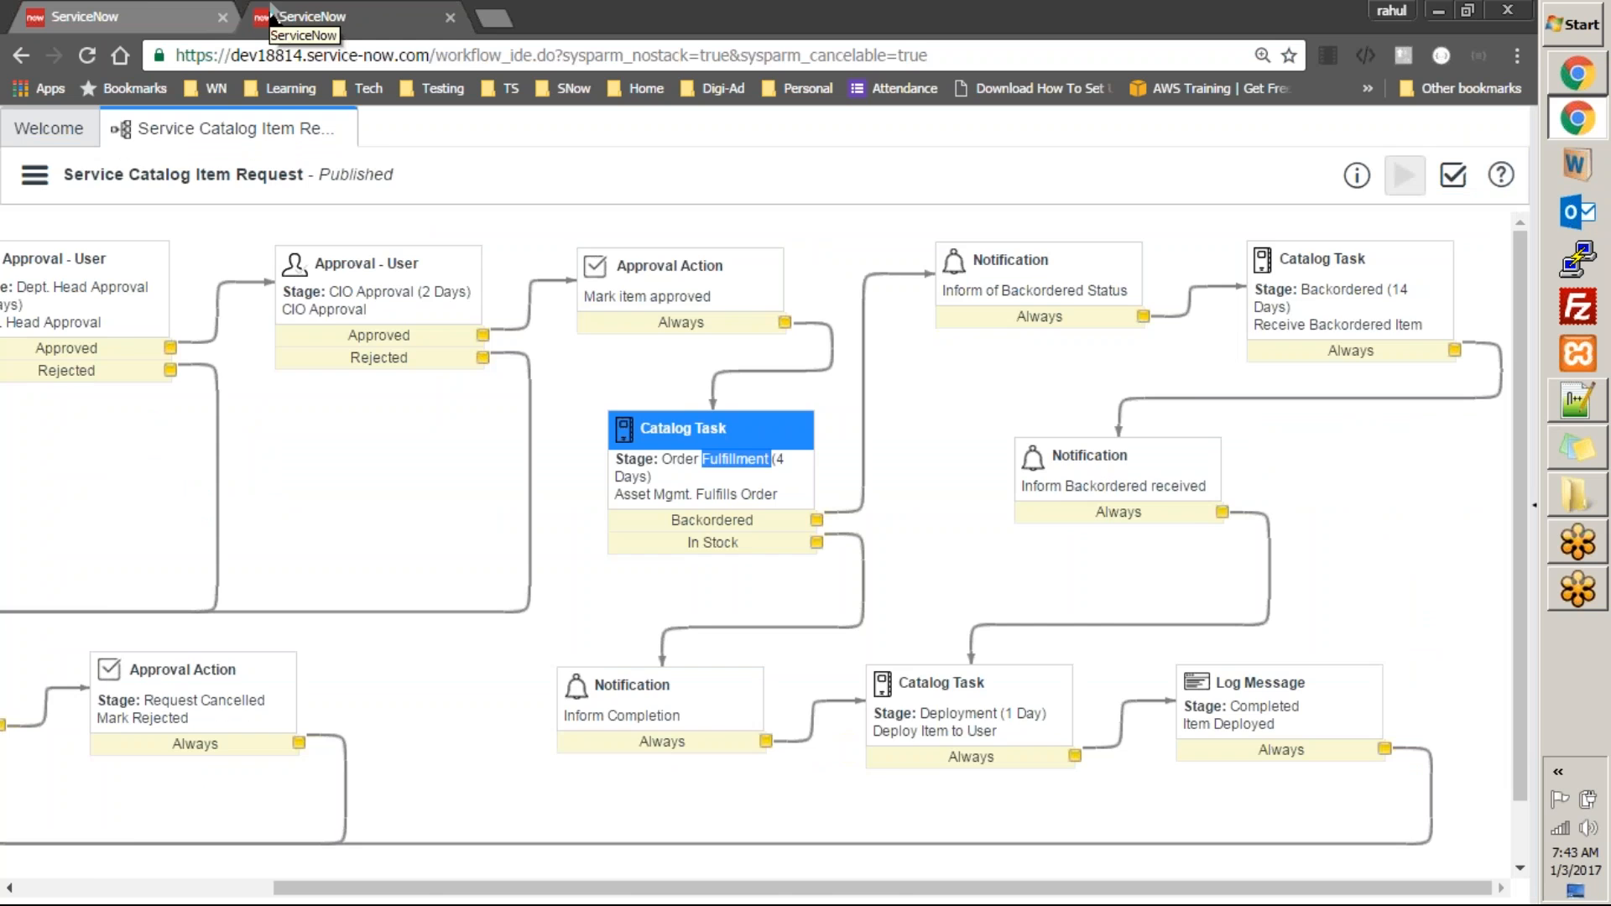
{"action": "left_click", "coordinate": [151, 17]}
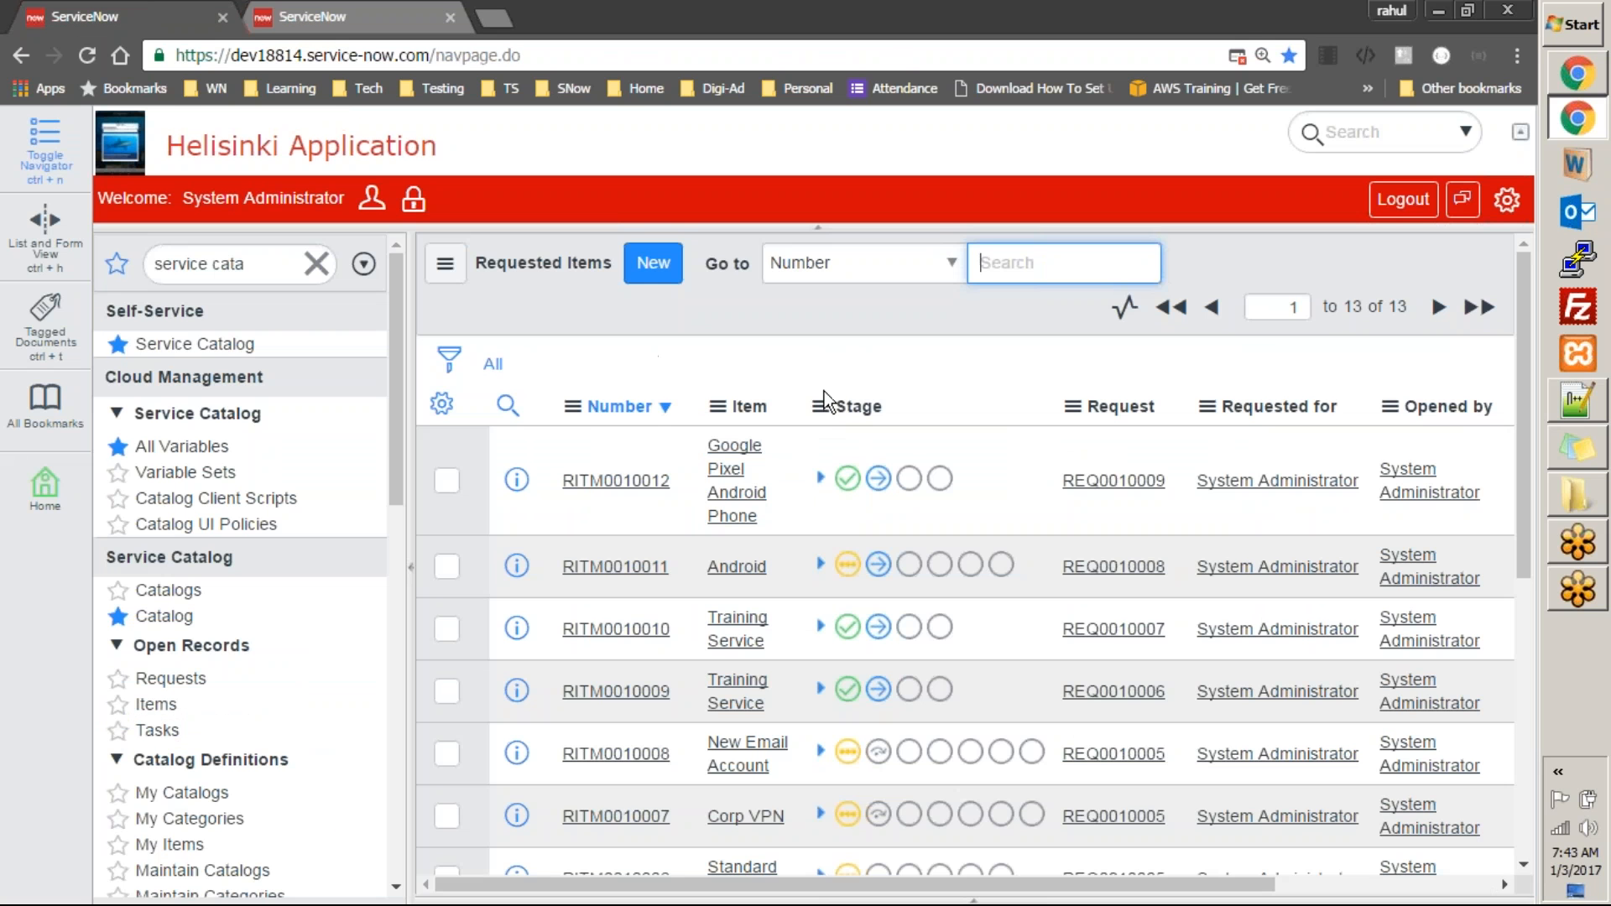
{"action": "left_click", "coordinate": [348, 17]}
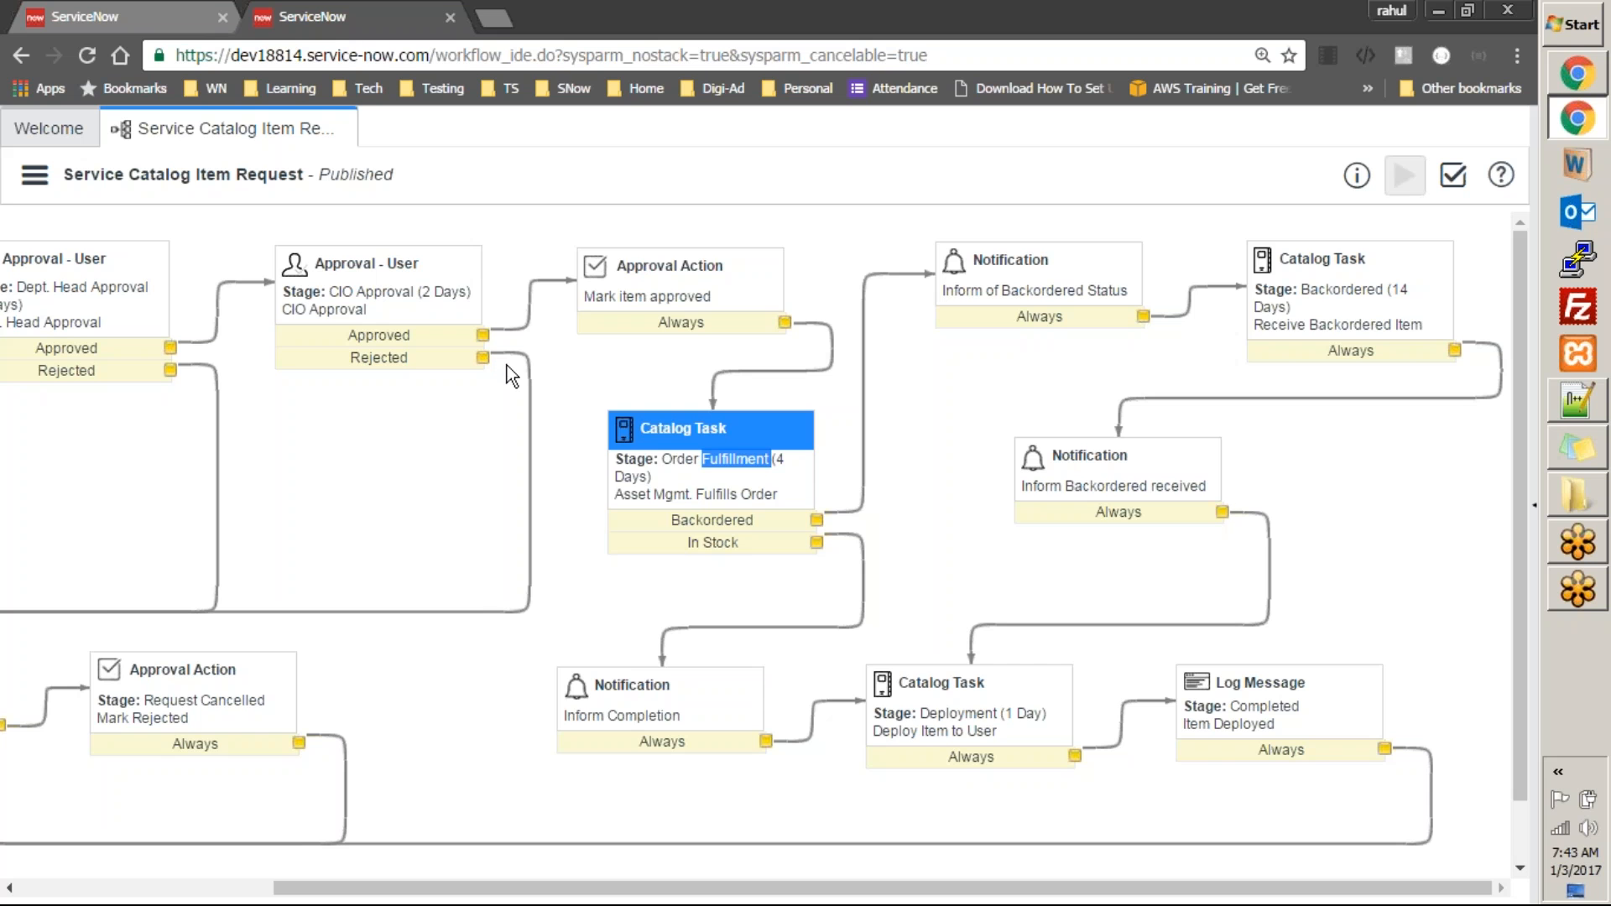
{"action": "left_click", "coordinate": [484, 455]}
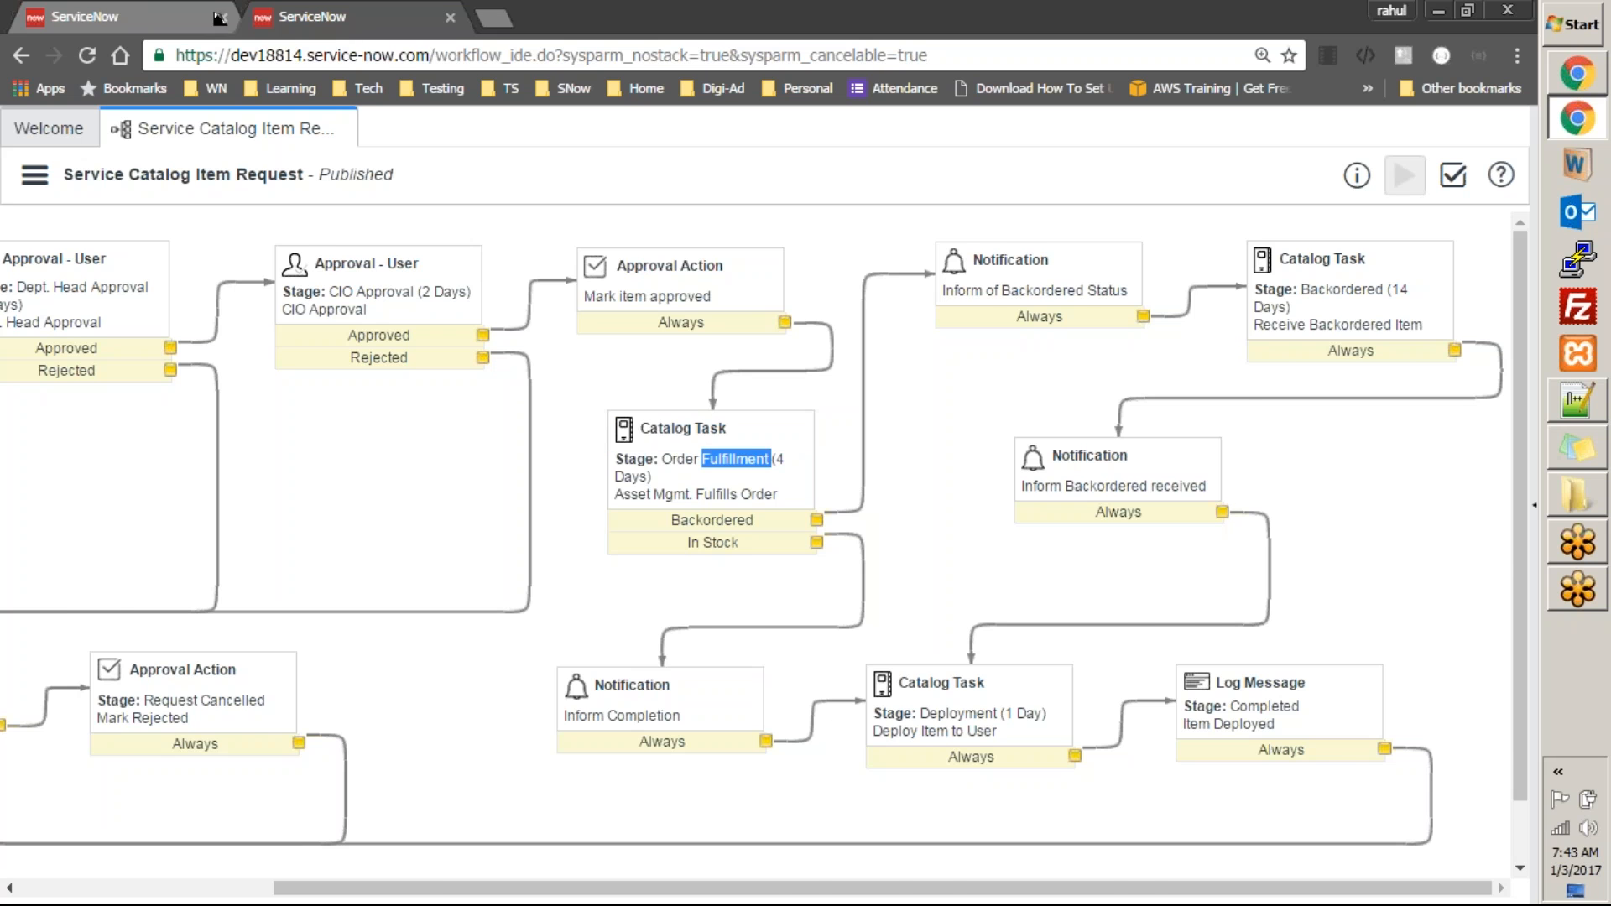
{"action": "left_click", "coordinate": [126, 17]}
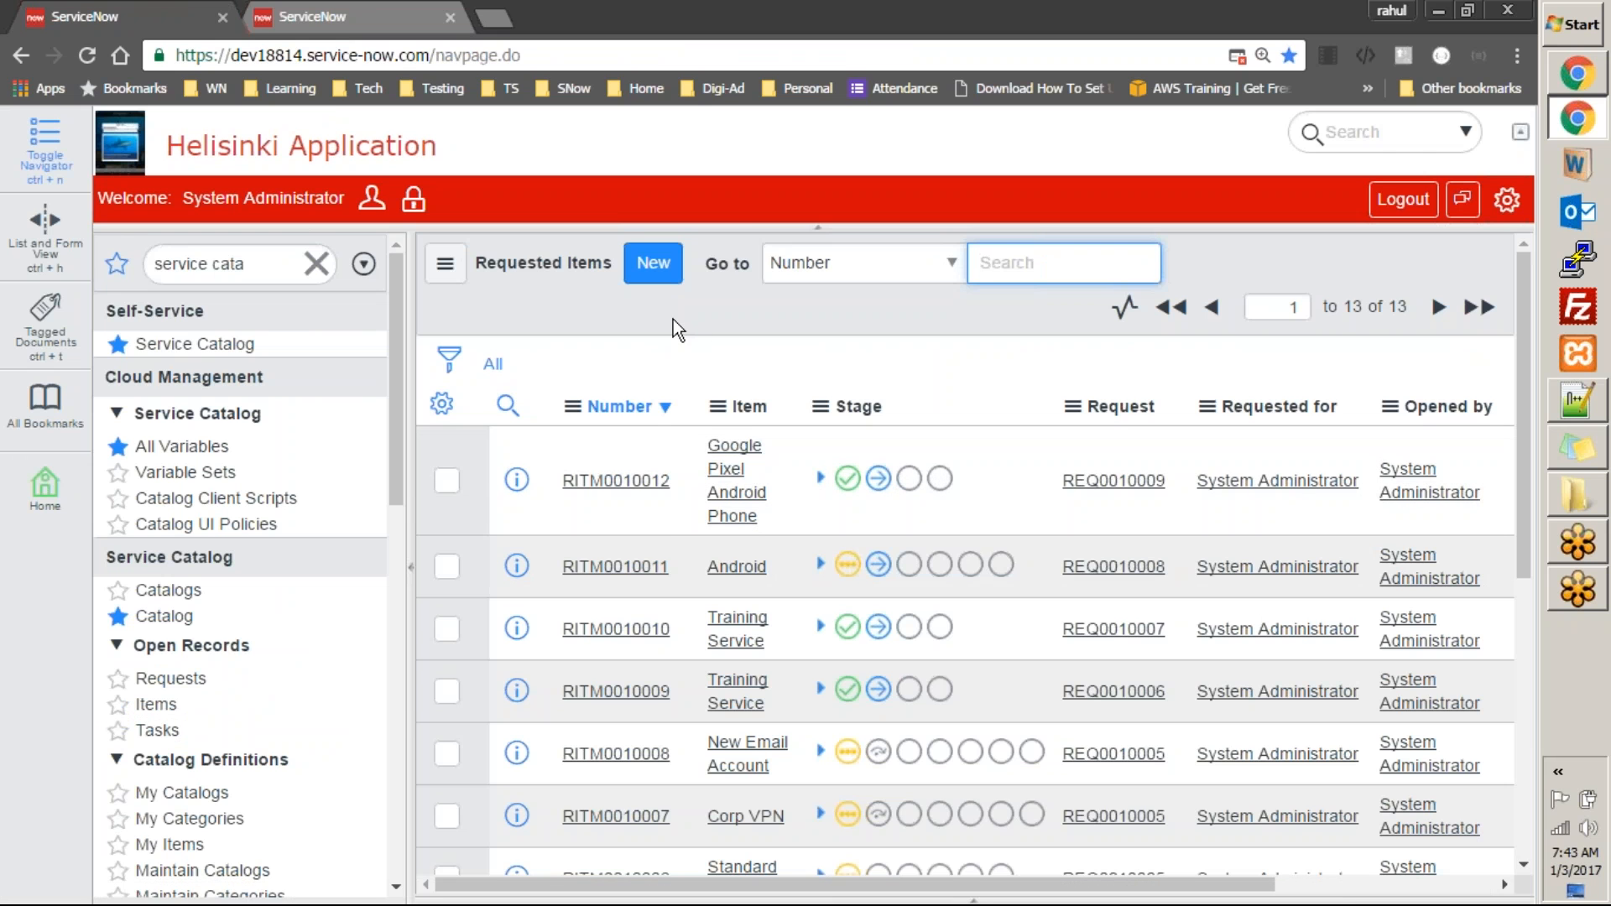
{"action": "left_click", "coordinate": [369, 16]}
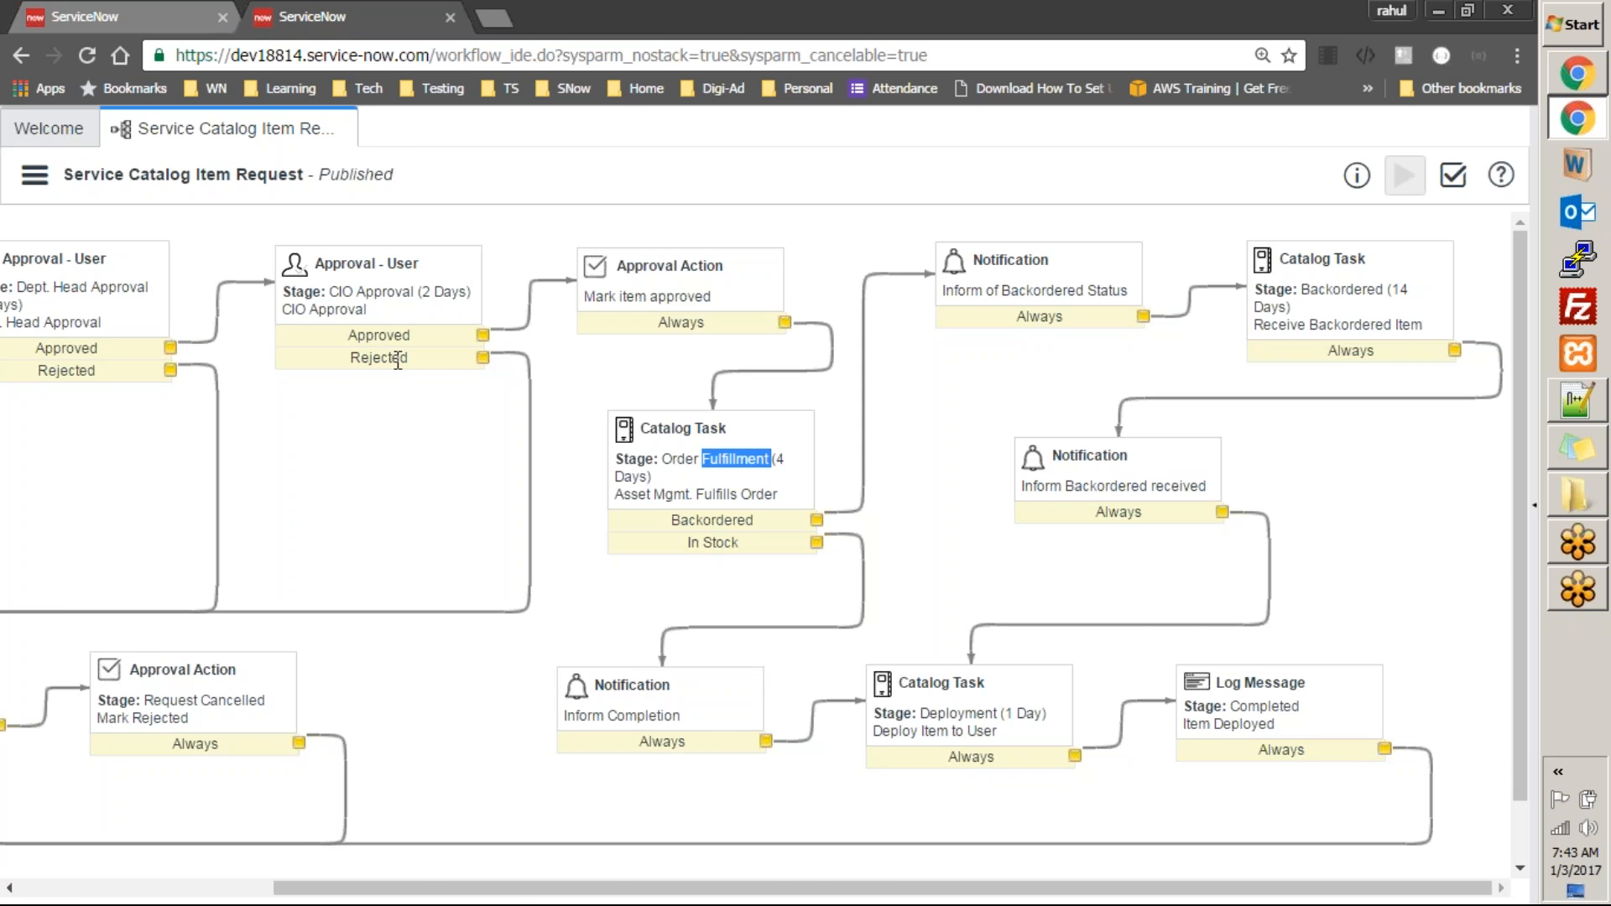
{"action": "left_click", "coordinate": [126, 17]}
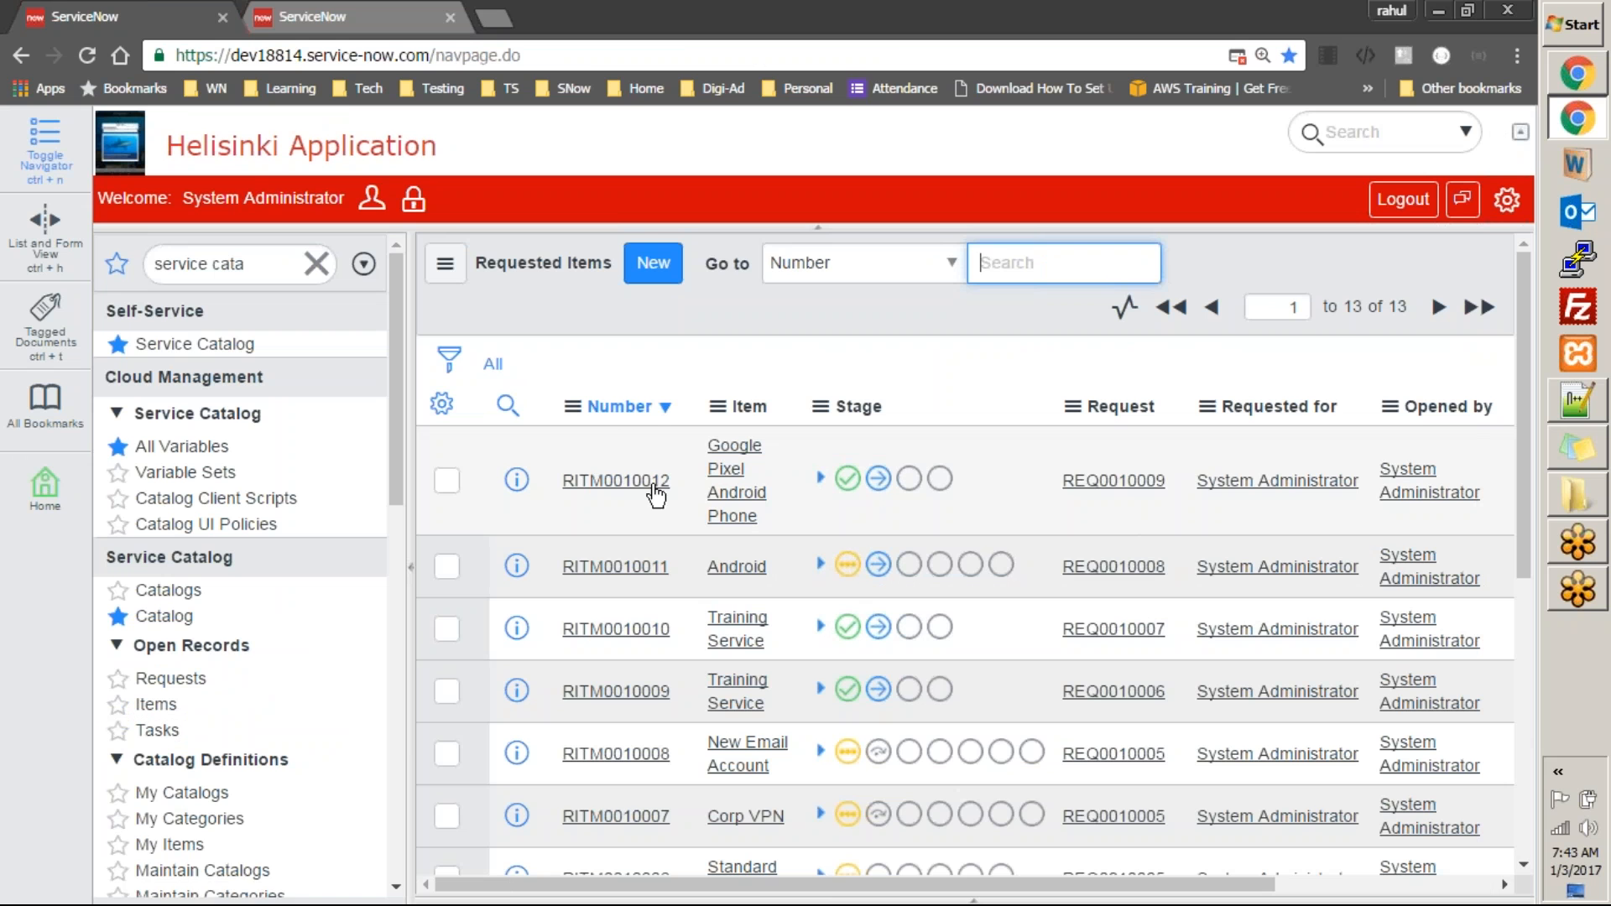
Open the properties of the Service Catalog Item Request workflow, review the General settings including its table, and close them
{"action": "left_click", "coordinate": [842, 451]}
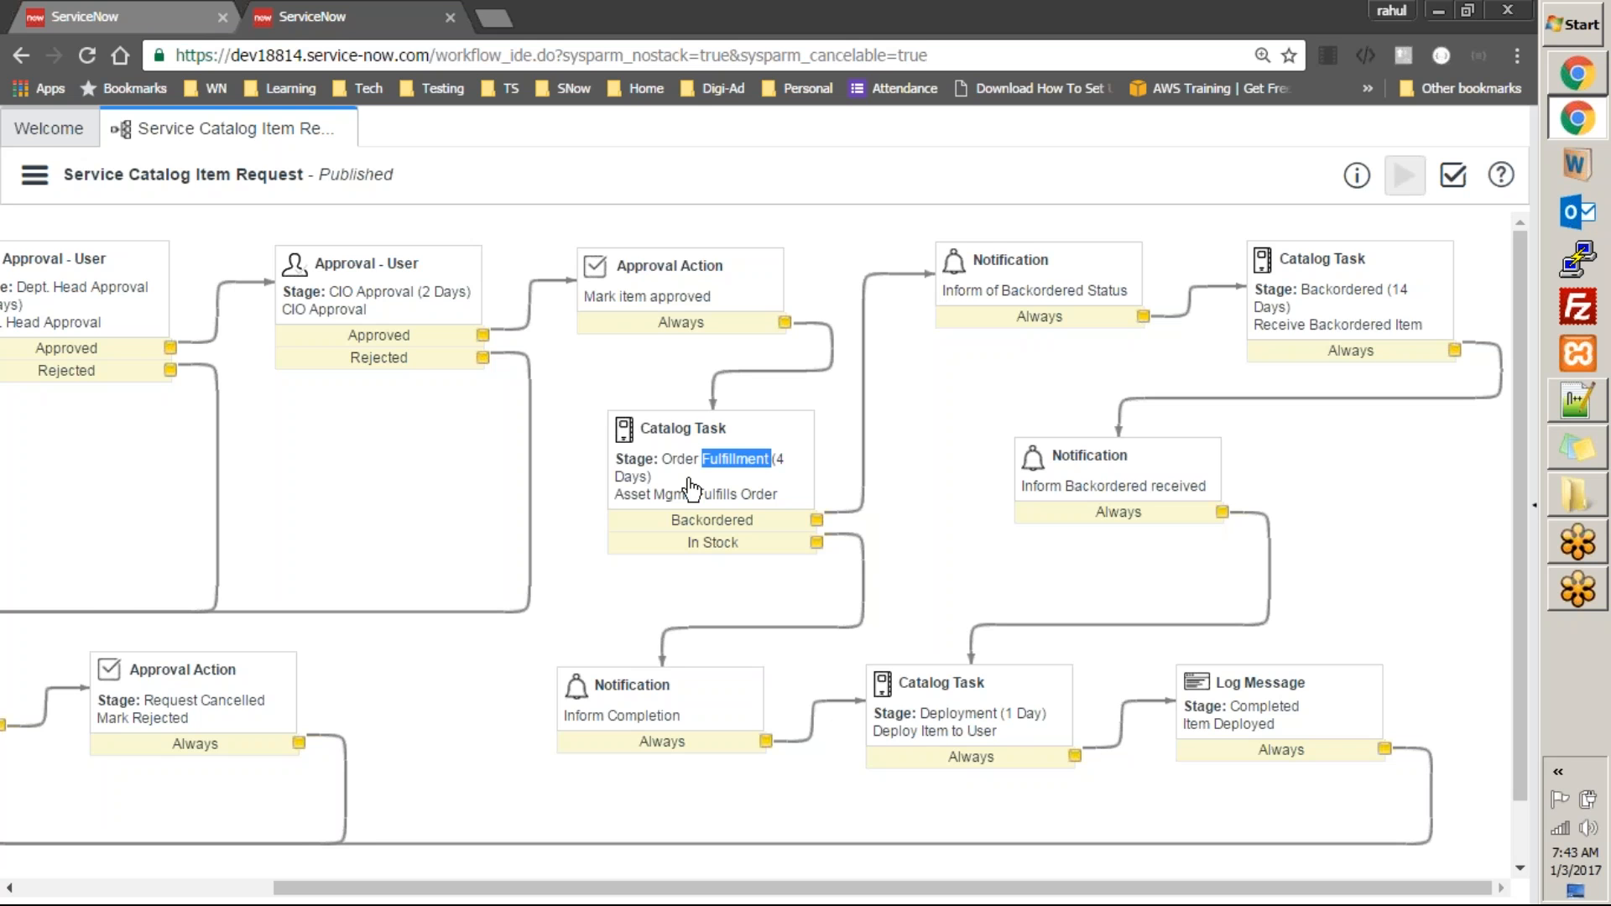
{"action": "left_click", "coordinate": [50, 10]}
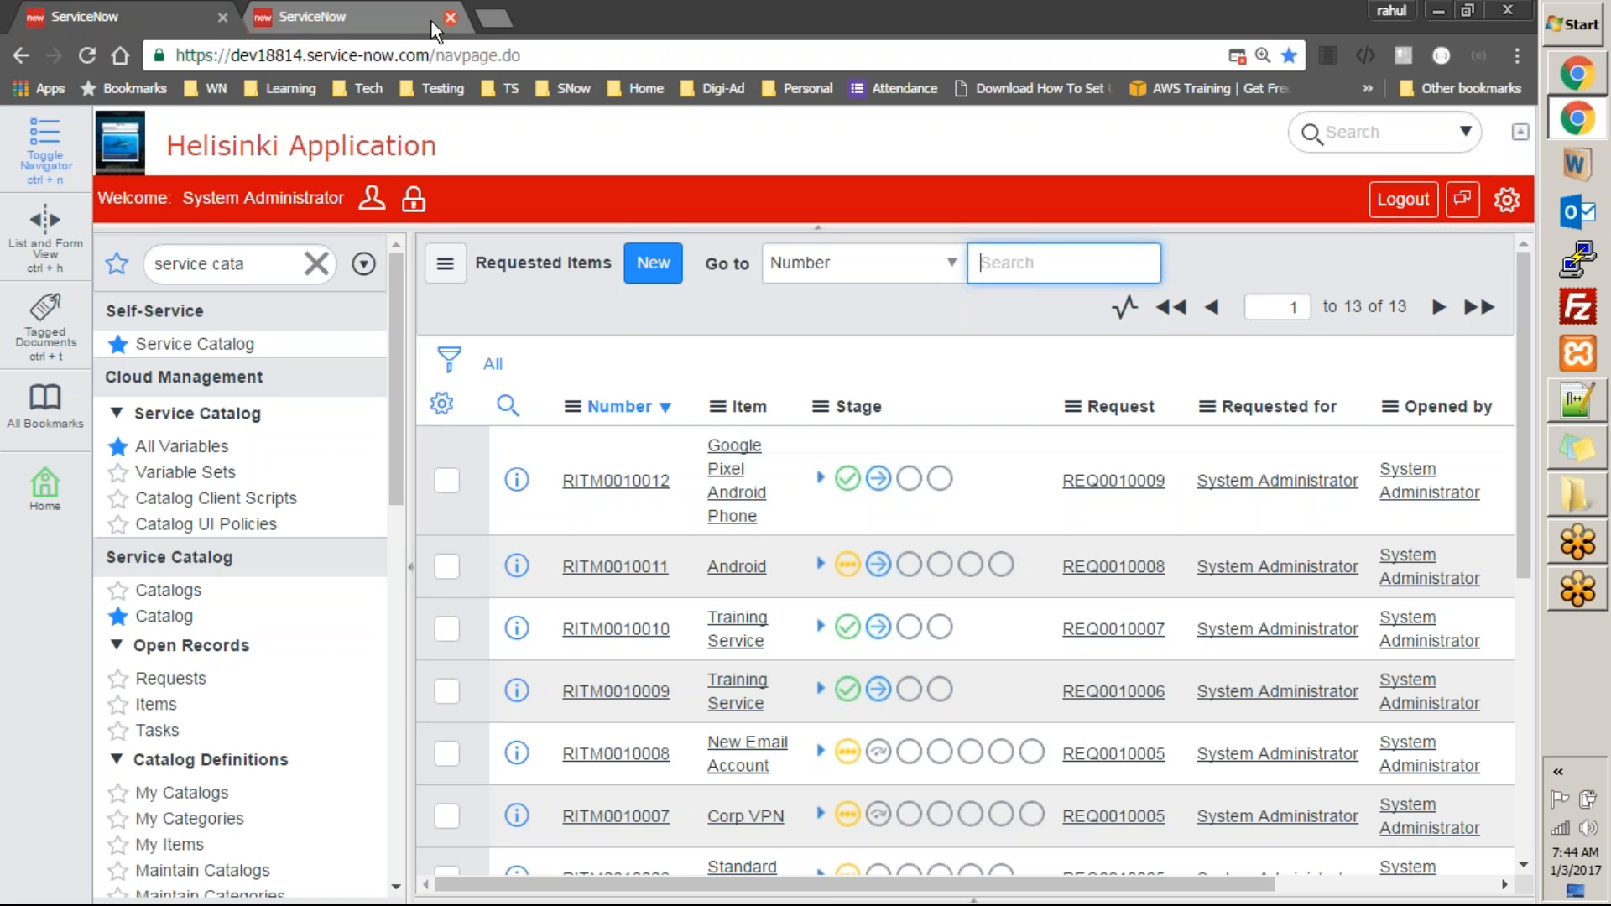
{"action": "left_click", "coordinate": [407, 16]}
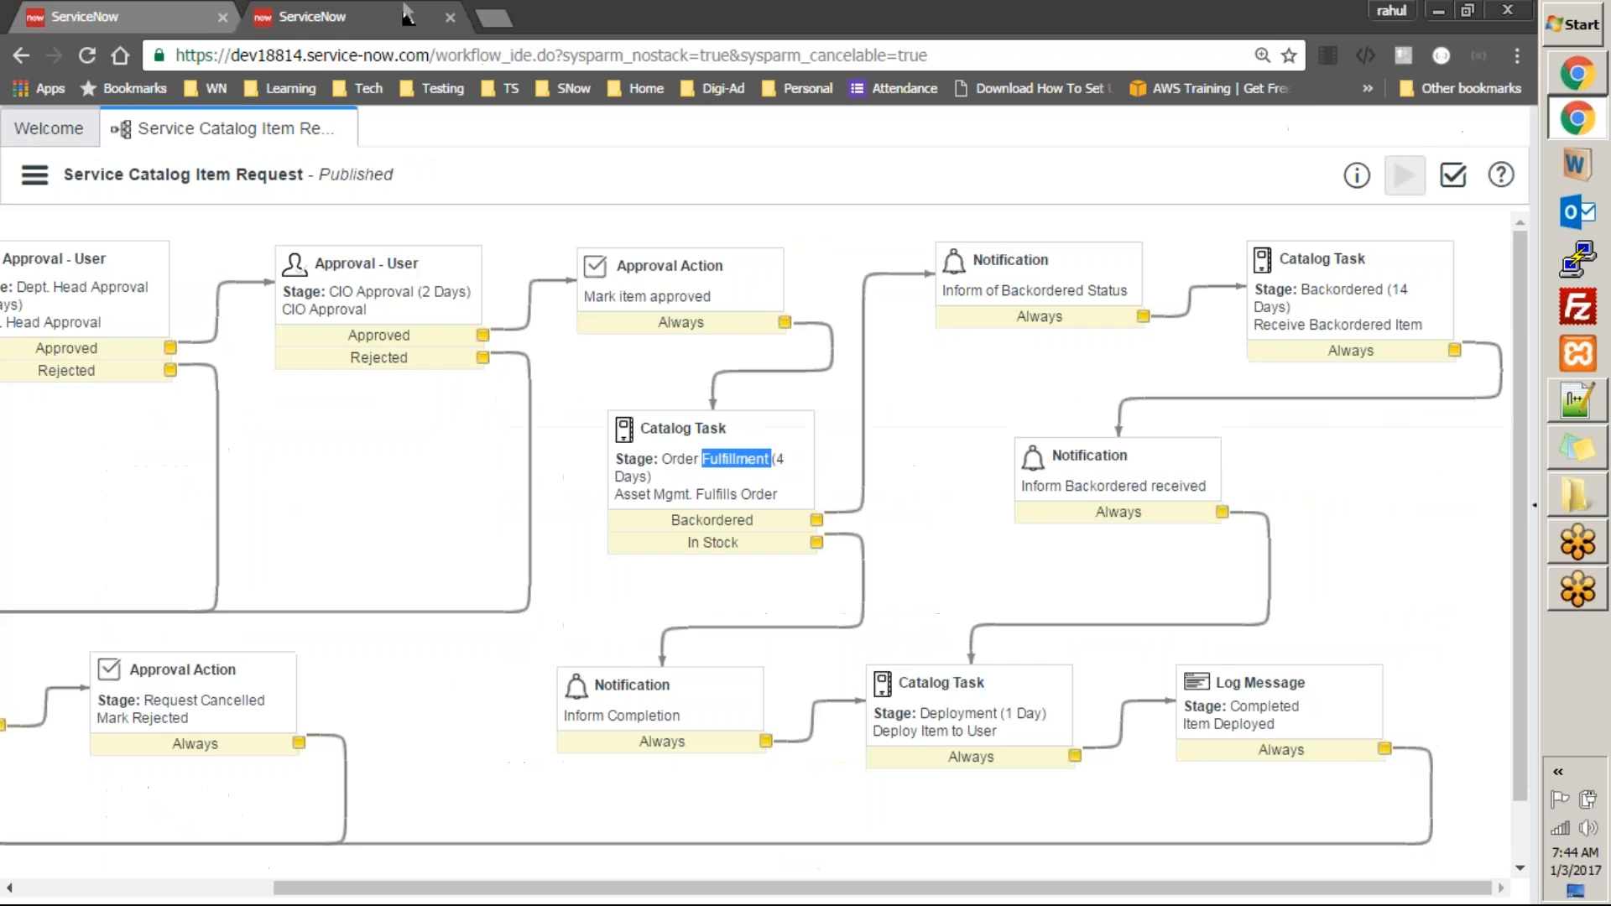
{"action": "left_click", "coordinate": [34, 175]}
{"action": "left_click", "coordinate": [139, 456]}
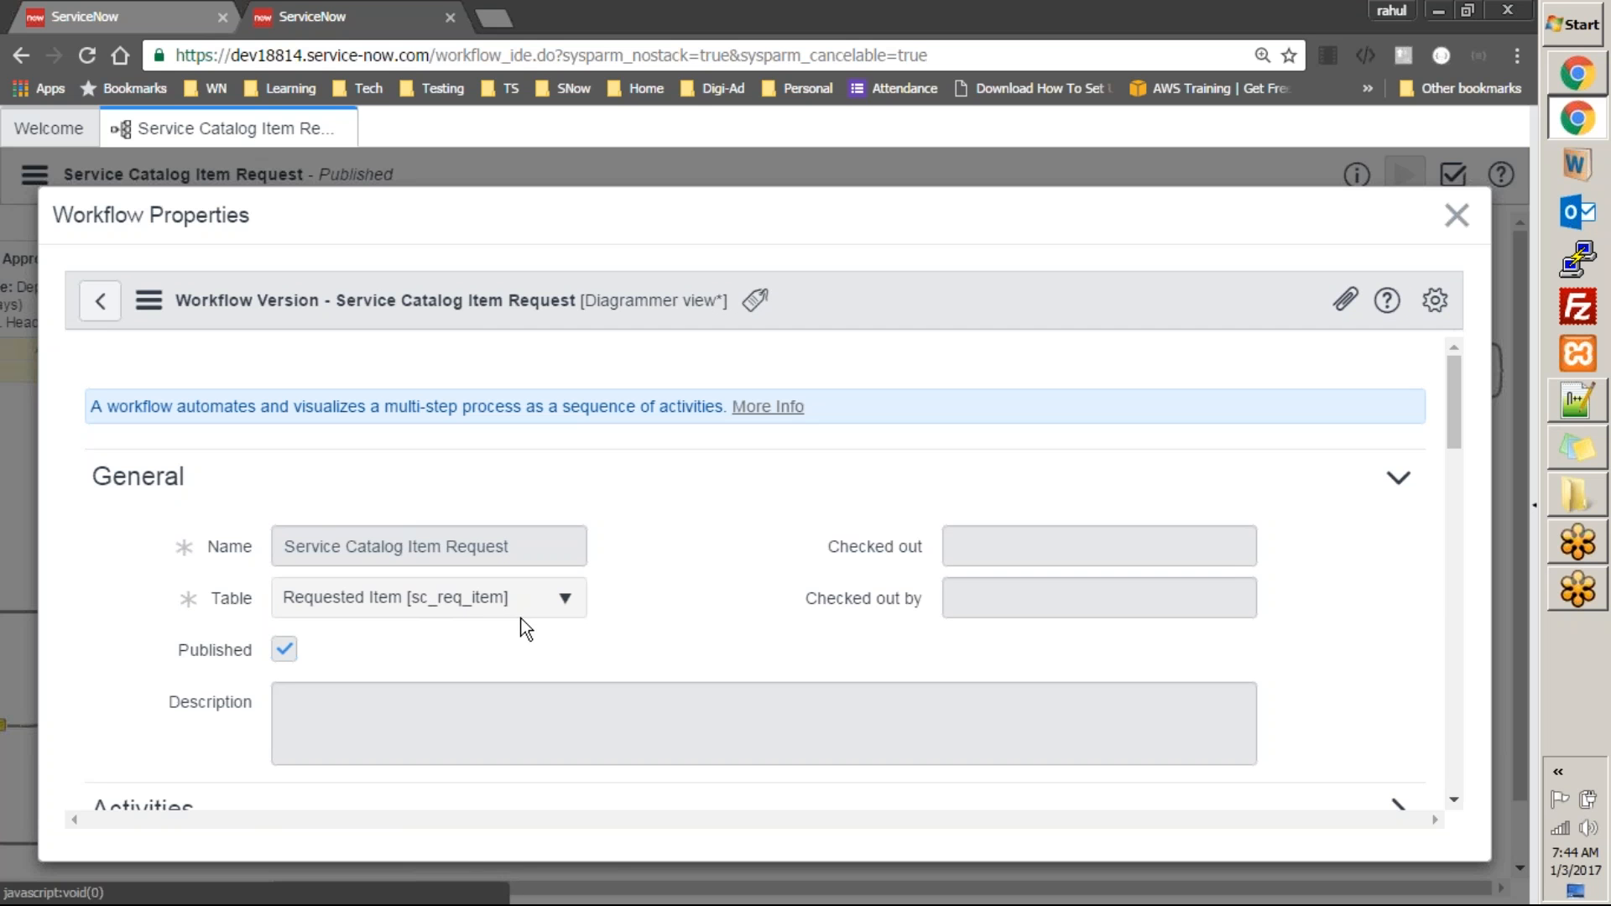
{"action": "left_click", "coordinate": [1458, 216]}
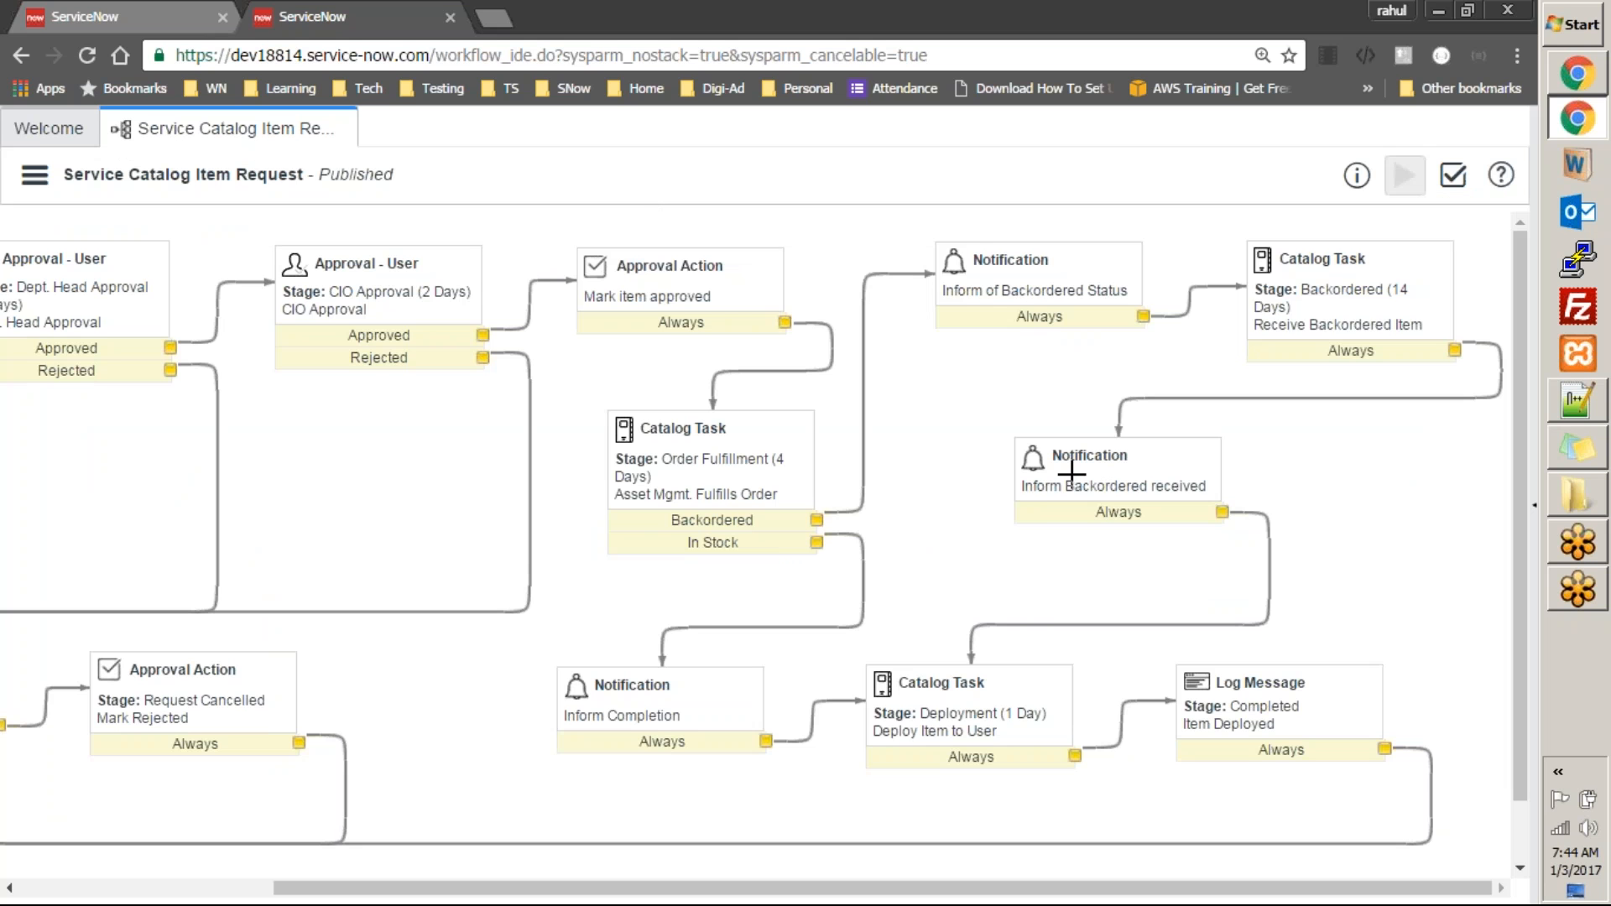
Revisit the Requested Items list, then return to the workflow diagram and view it from the Begin activity
{"action": "left_click", "coordinate": [202, 24]}
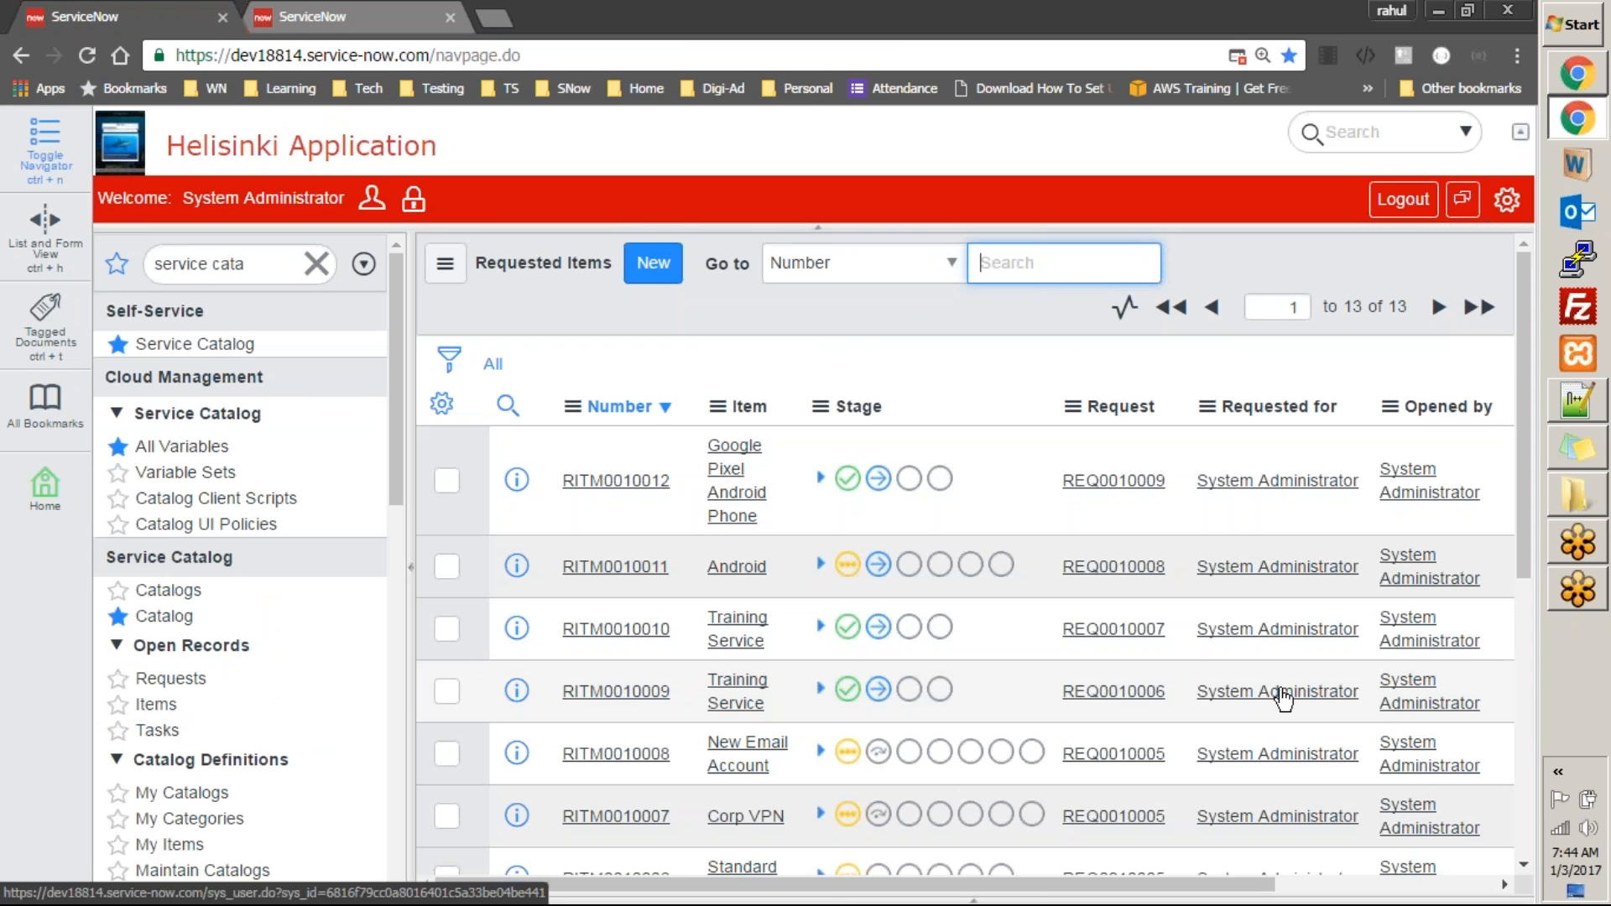
{"action": "left_click", "coordinate": [356, 17]}
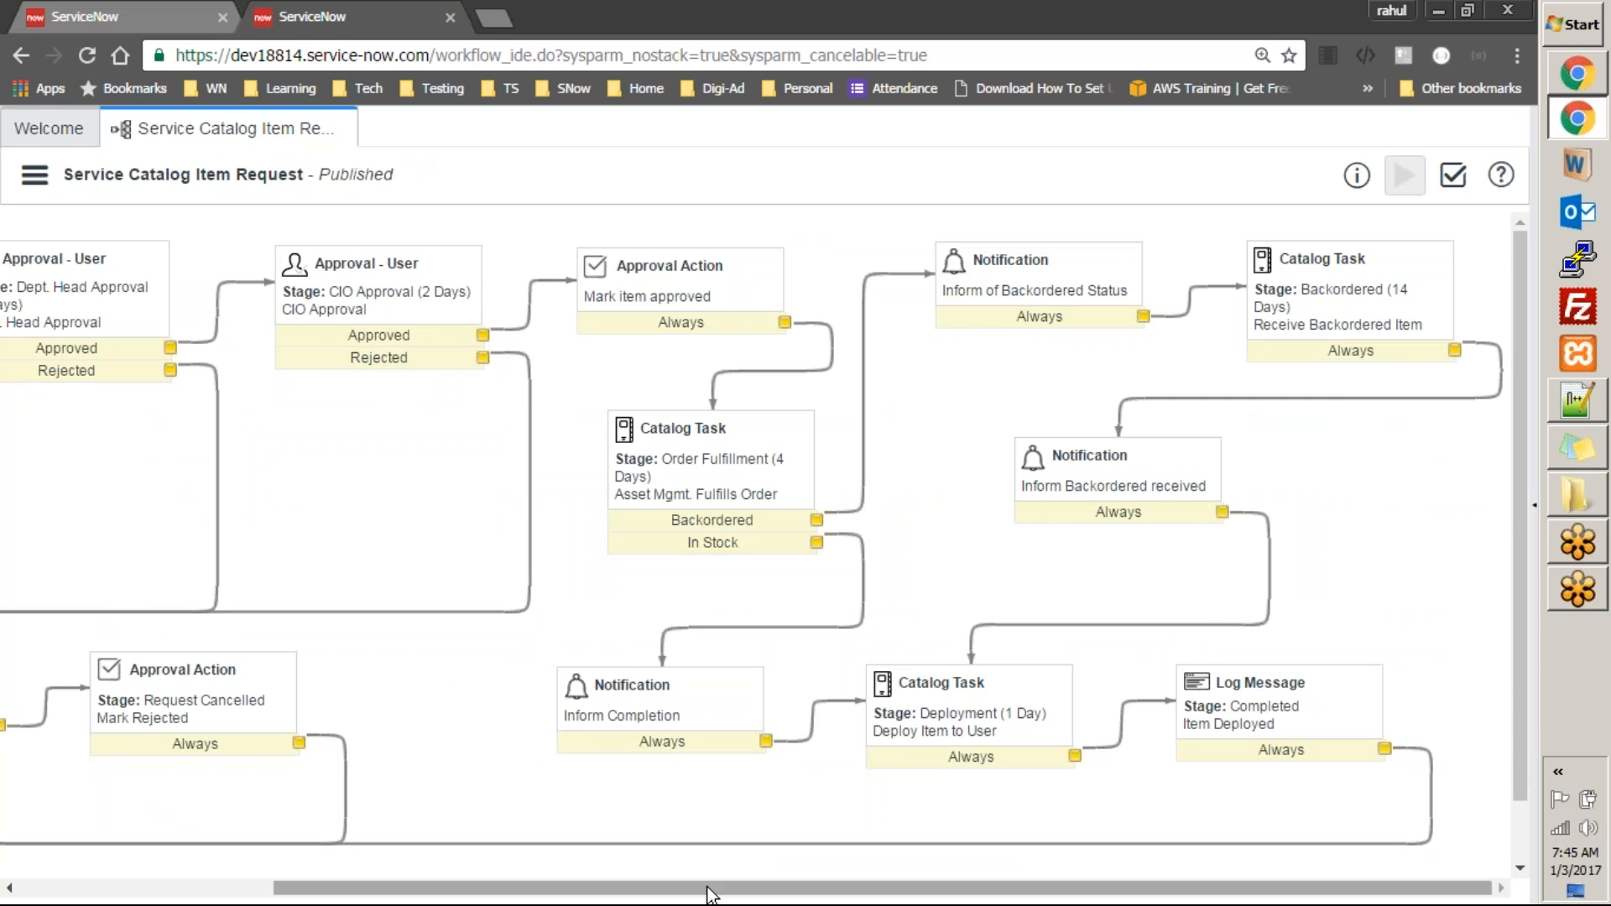
{"action": "left_click_drag", "start_coordinate": [709, 888], "coordinate": [409, 848]}
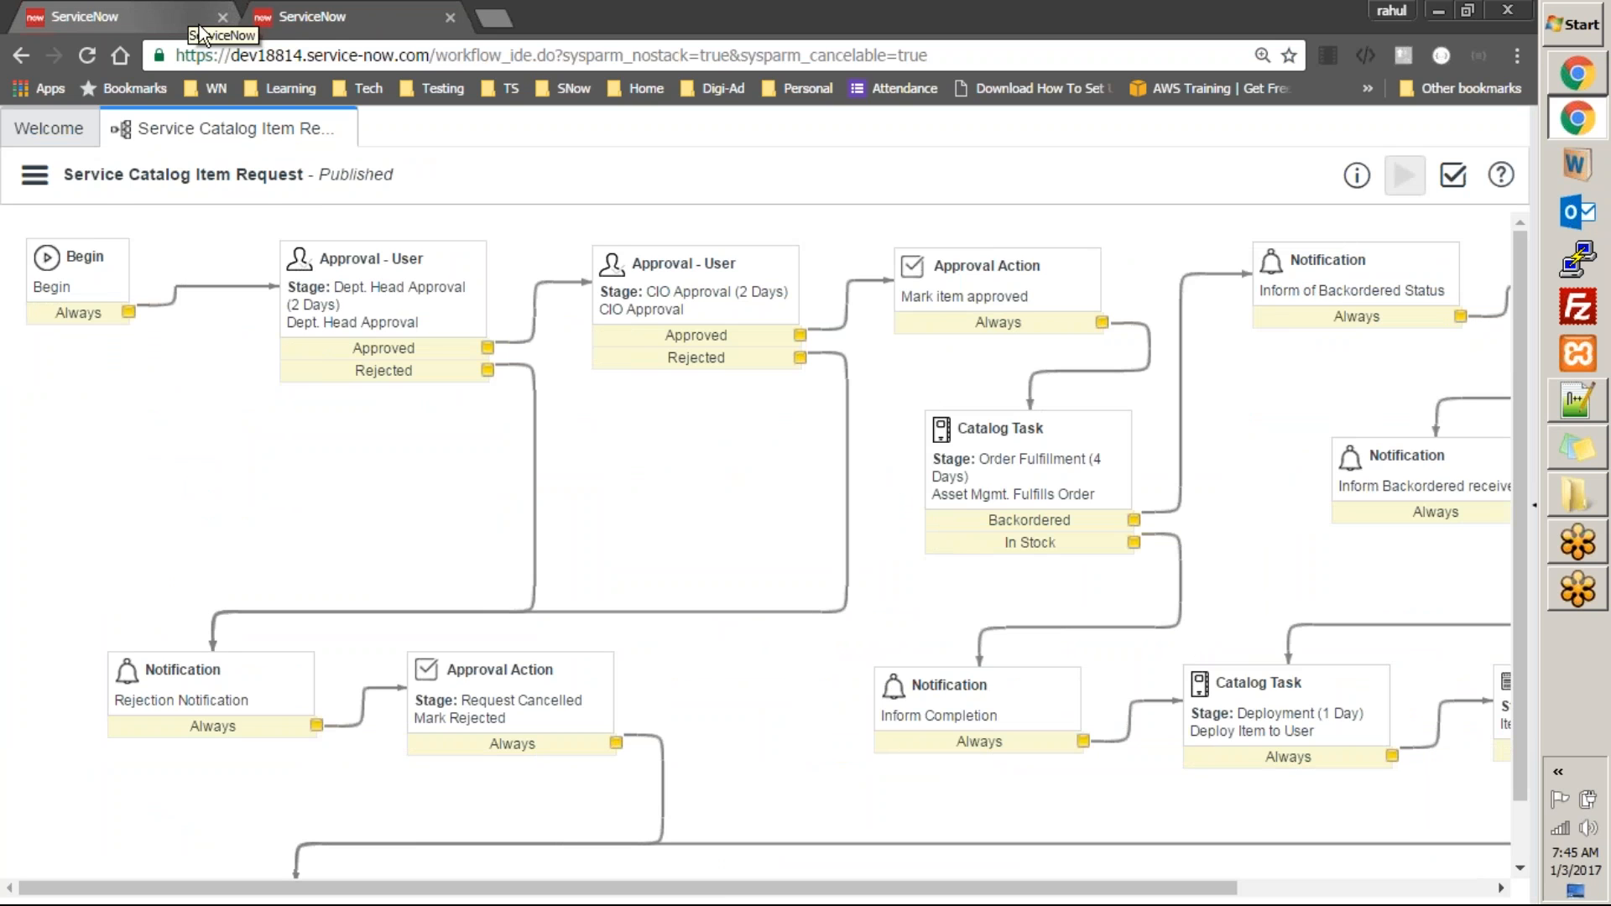
Reopen the workflow's properties and search them for "condition"
{"action": "left_click", "coordinate": [34, 175]}
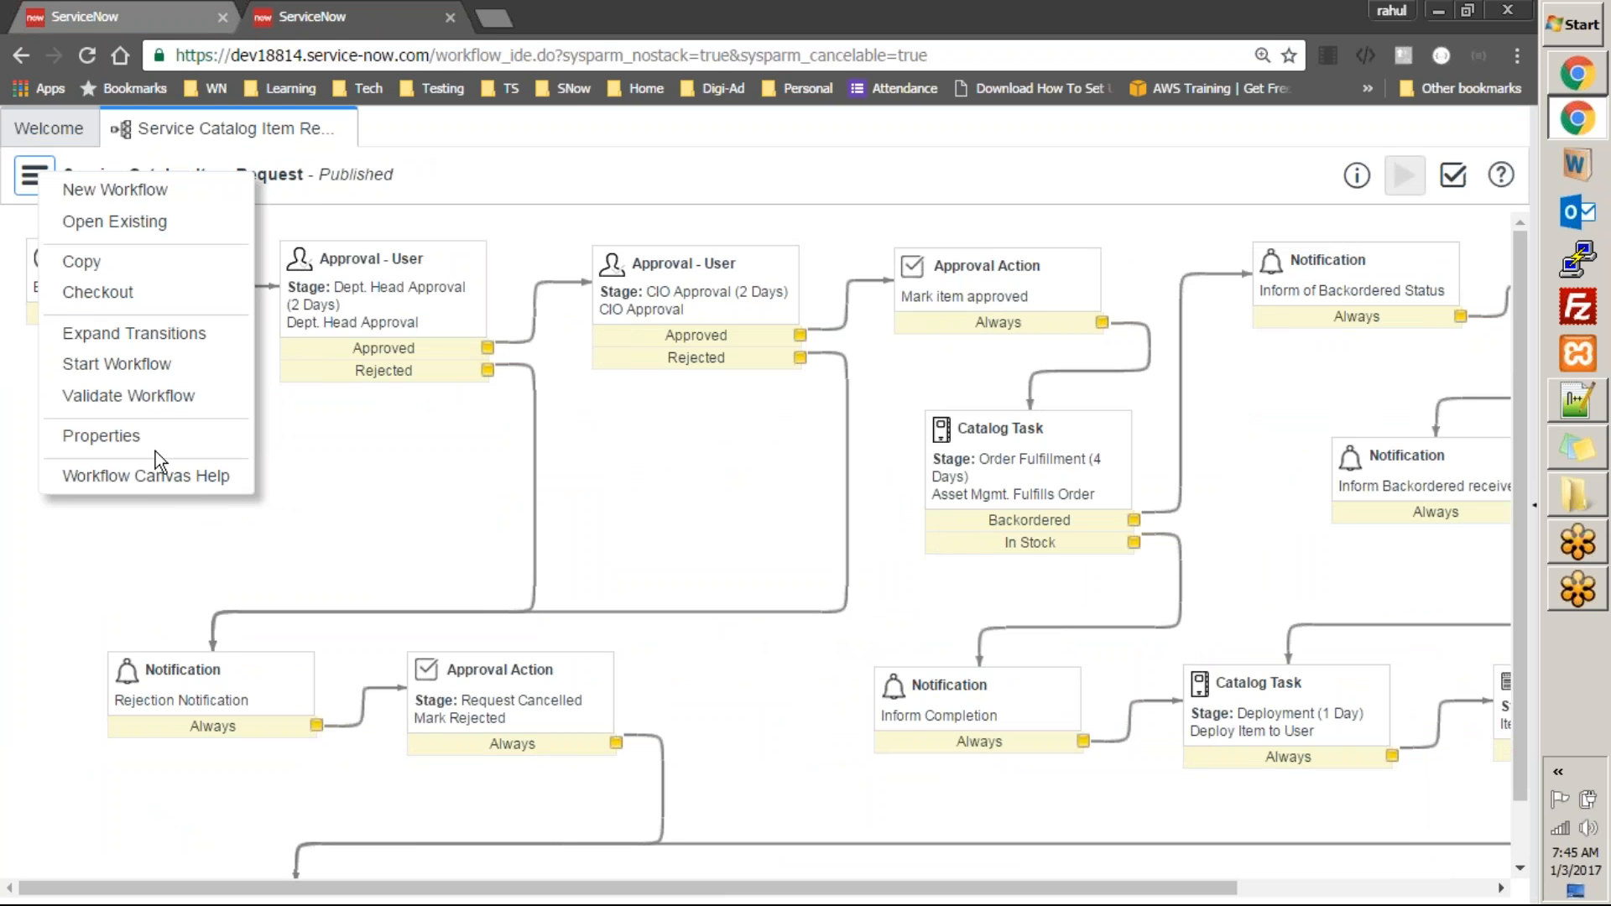
{"action": "left_click", "coordinate": [156, 433]}
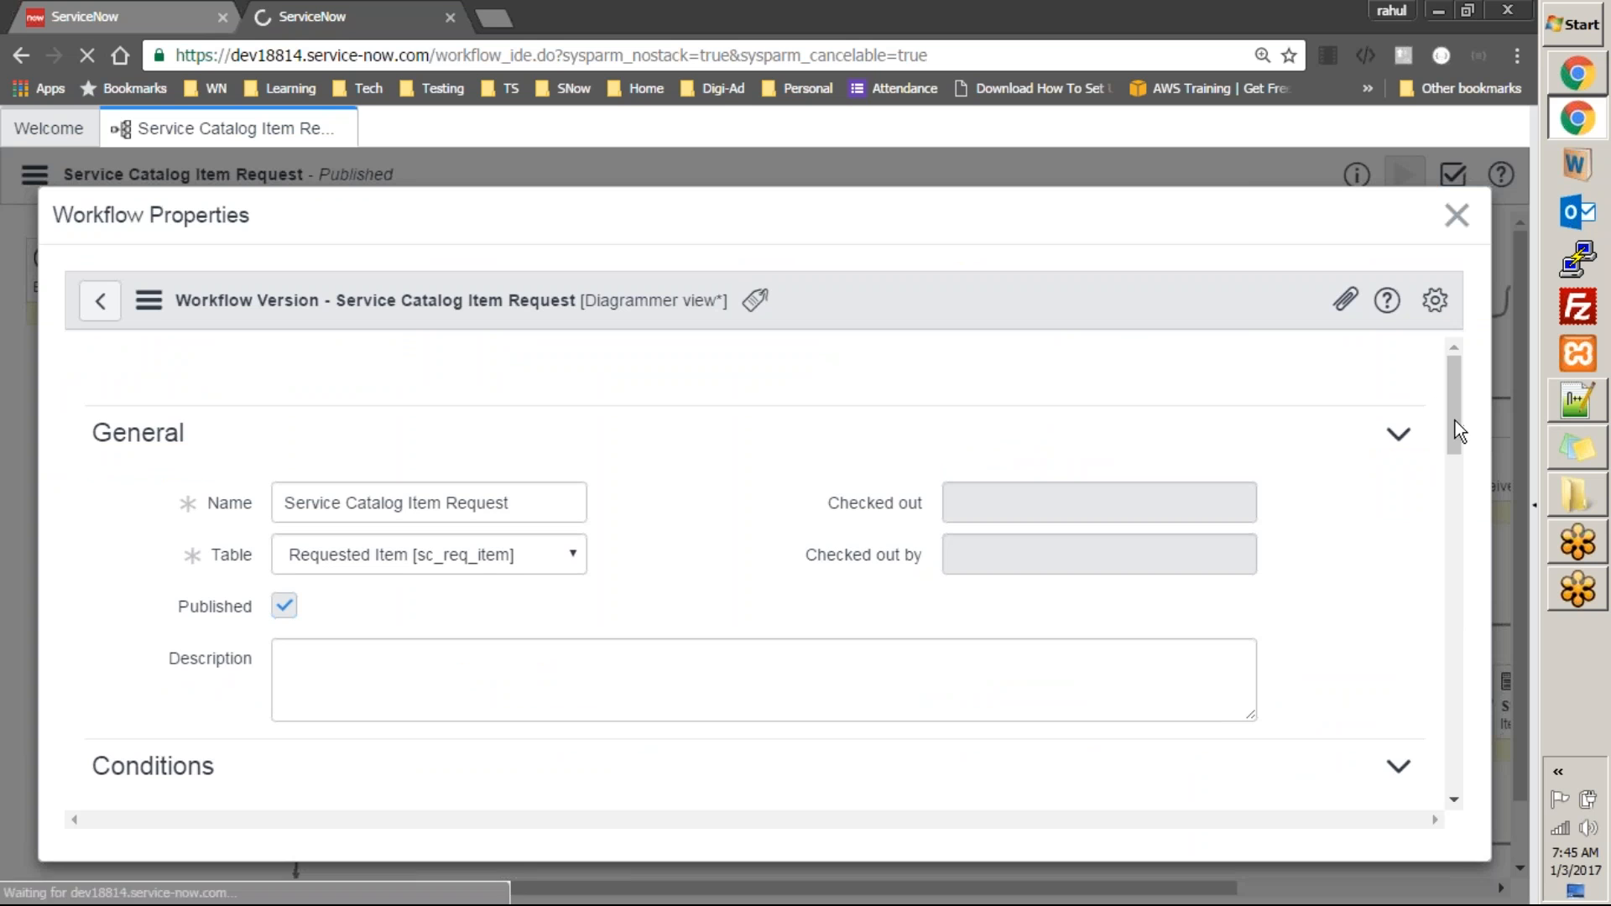
{"action": "mouse_move", "coordinate": [1455, 410]}
{"action": "left_mouse_down"}
{"action": "mouse_move", "coordinate": [1457, 454]}
{"action": "mouse_move", "coordinate": [1450, 391]}
{"action": "mouse_move", "coordinate": [1457, 553]}
{"action": "mouse_move", "coordinate": [1435, 405]}
{"action": "left_mouse_up"}
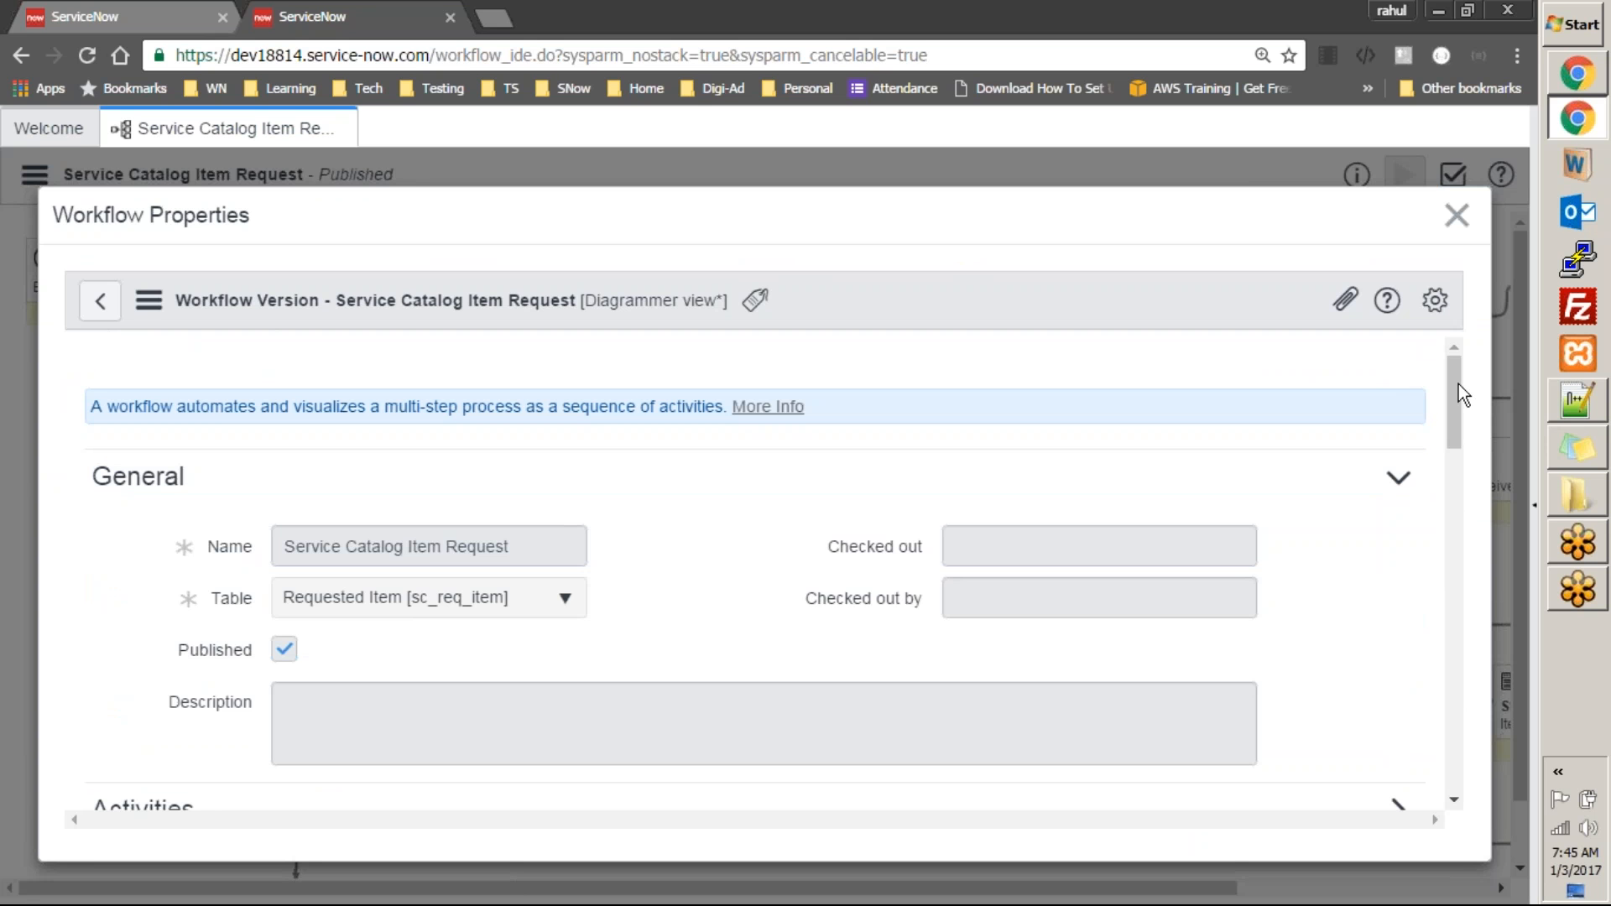
{"action": "left_click_drag", "start_coordinate": [1452, 370], "coordinate": [1451, 333]}
{"action": "key", "text": "ctrl+f"}
{"action": "type", "text": "condition"}
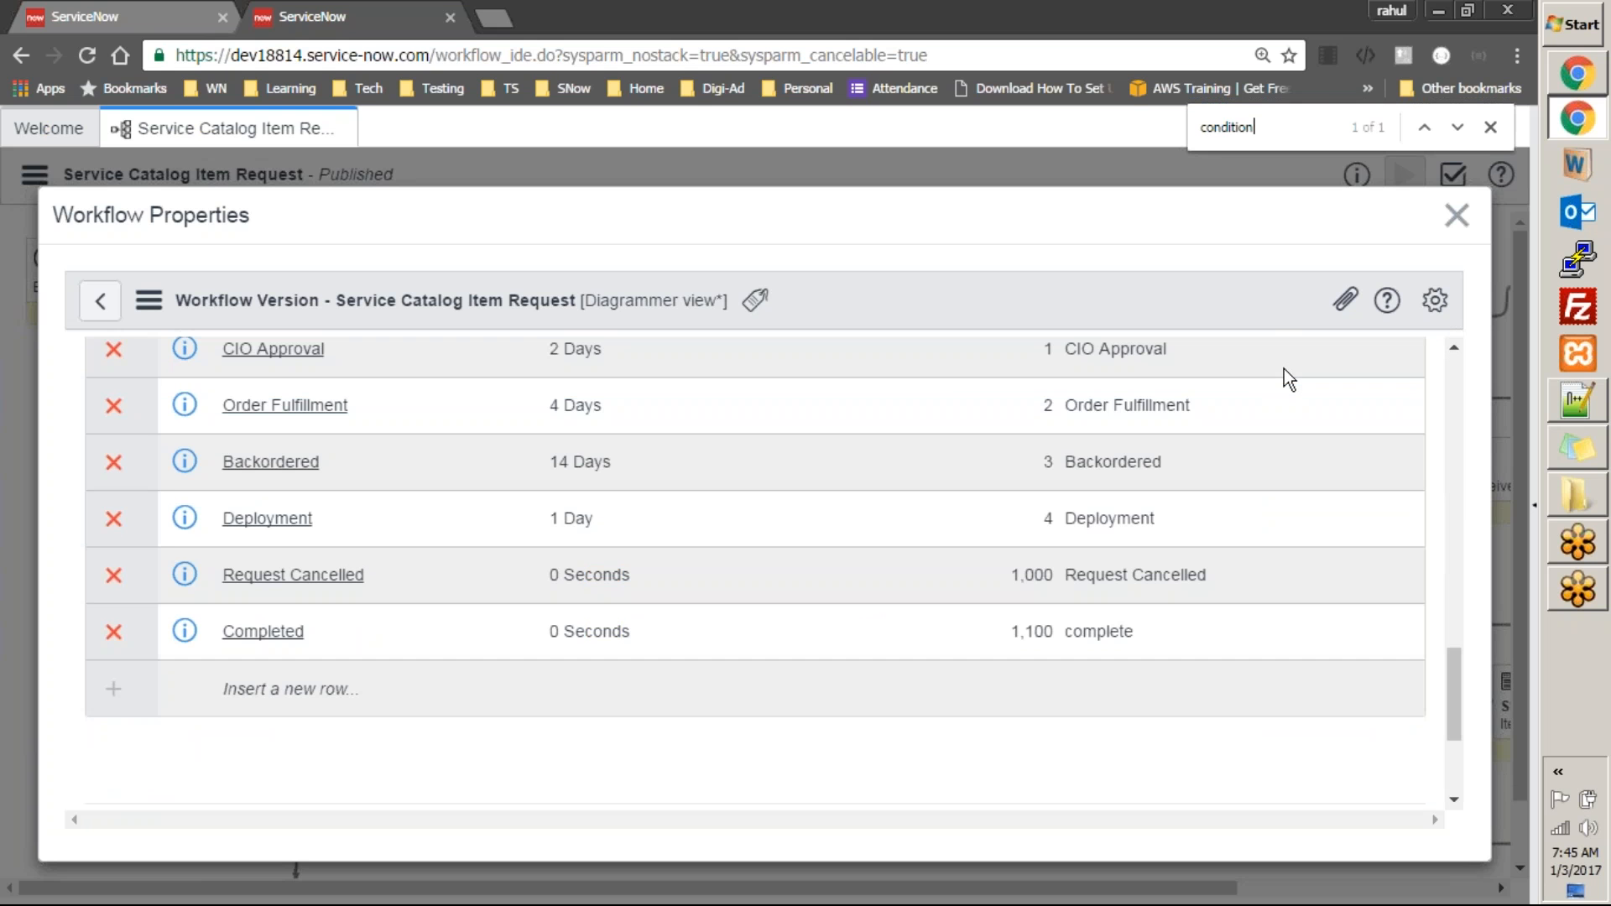
Review the workflow version form from General down to Estimated Runtime, then close the properties and the page search
{"action": "left_click_drag", "start_coordinate": [1452, 688], "coordinate": [1467, 262]}
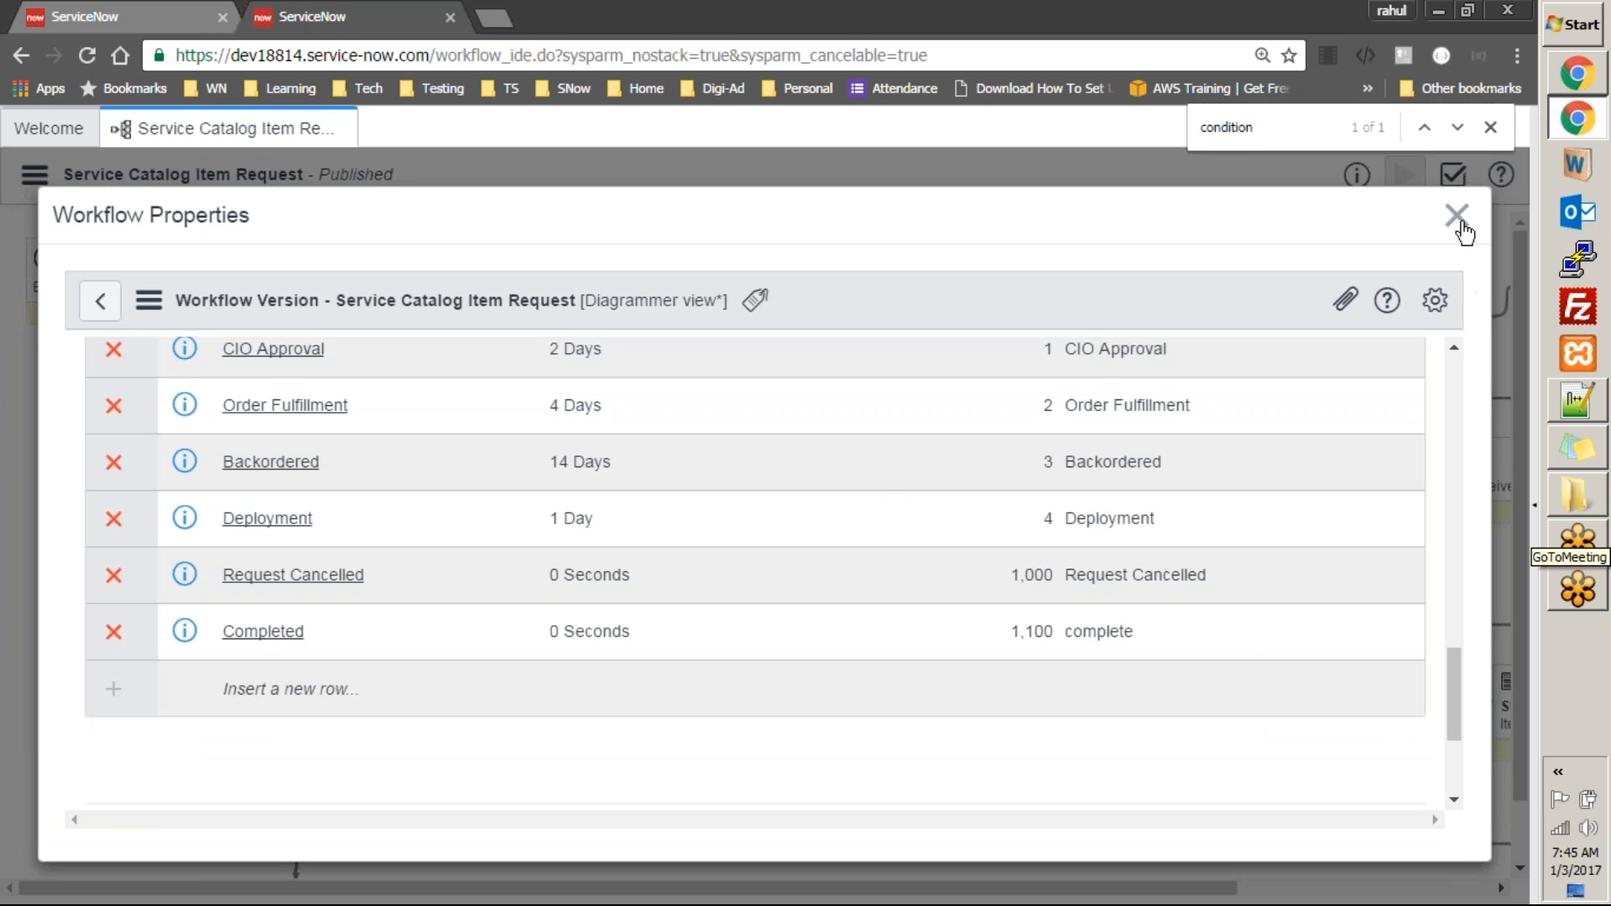
{"action": "left_click", "coordinate": [1454, 347]}
{"action": "left_click_drag", "start_coordinate": [1453, 347], "coordinate": [1454, 347]}
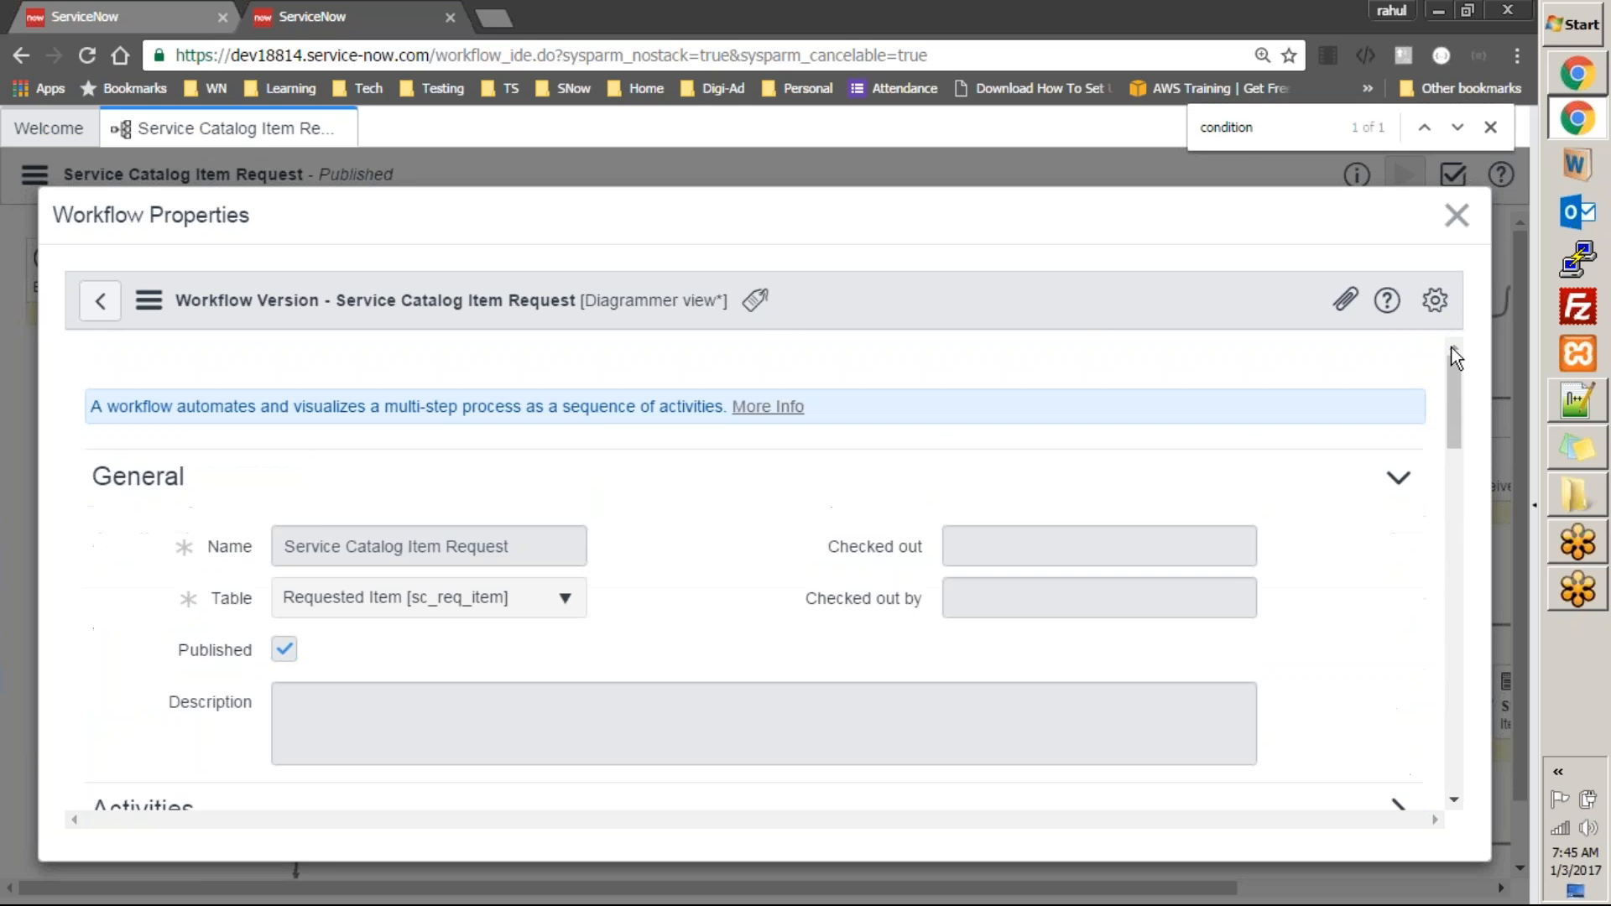
{"action": "left_click_drag", "start_coordinate": [1453, 412], "coordinate": [1559, 803]}
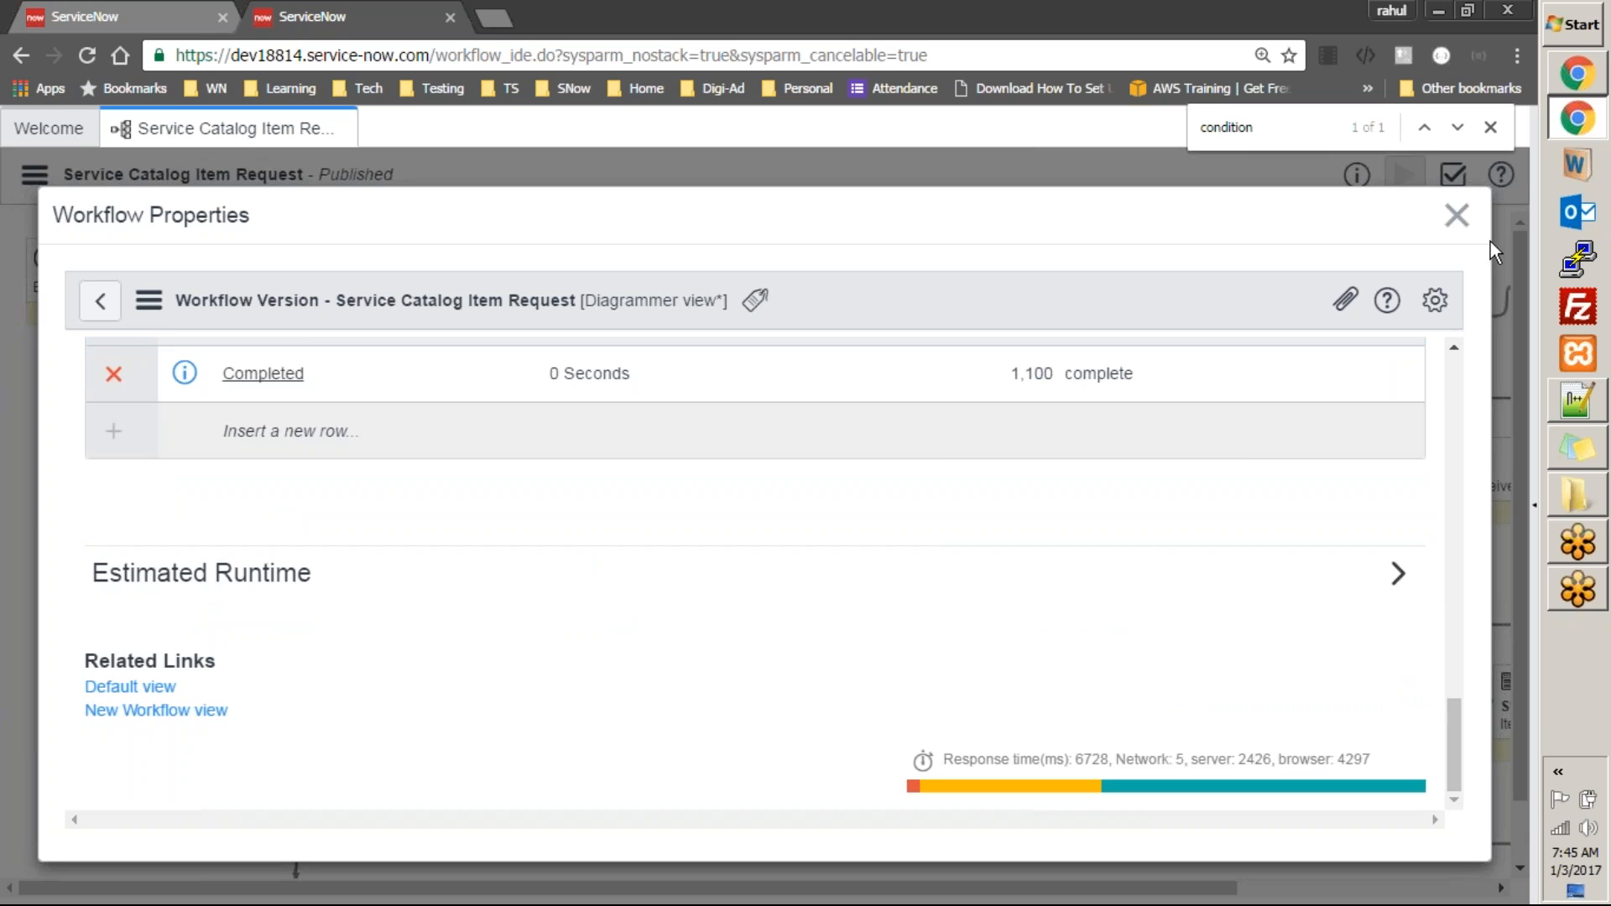
{"action": "left_click", "coordinate": [1457, 216]}
{"action": "left_click", "coordinate": [1492, 126]}
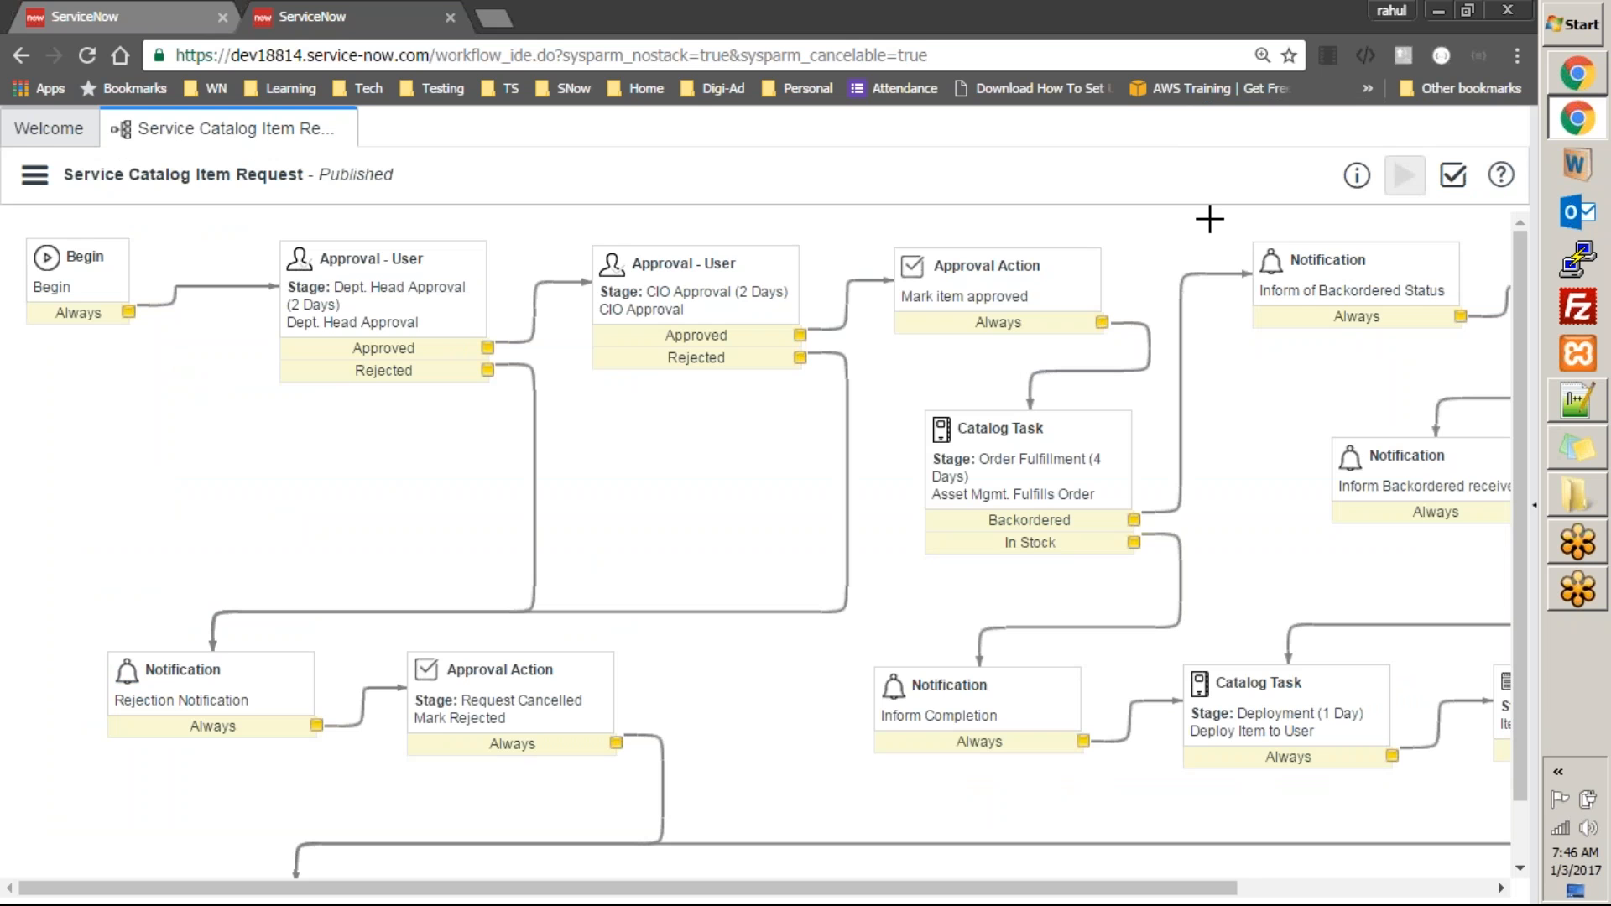
Return to the Requested Items list, expand the Google Pixel Android Phone item's stages to check them, and collapse them
{"action": "left_click", "coordinate": [198, 14]}
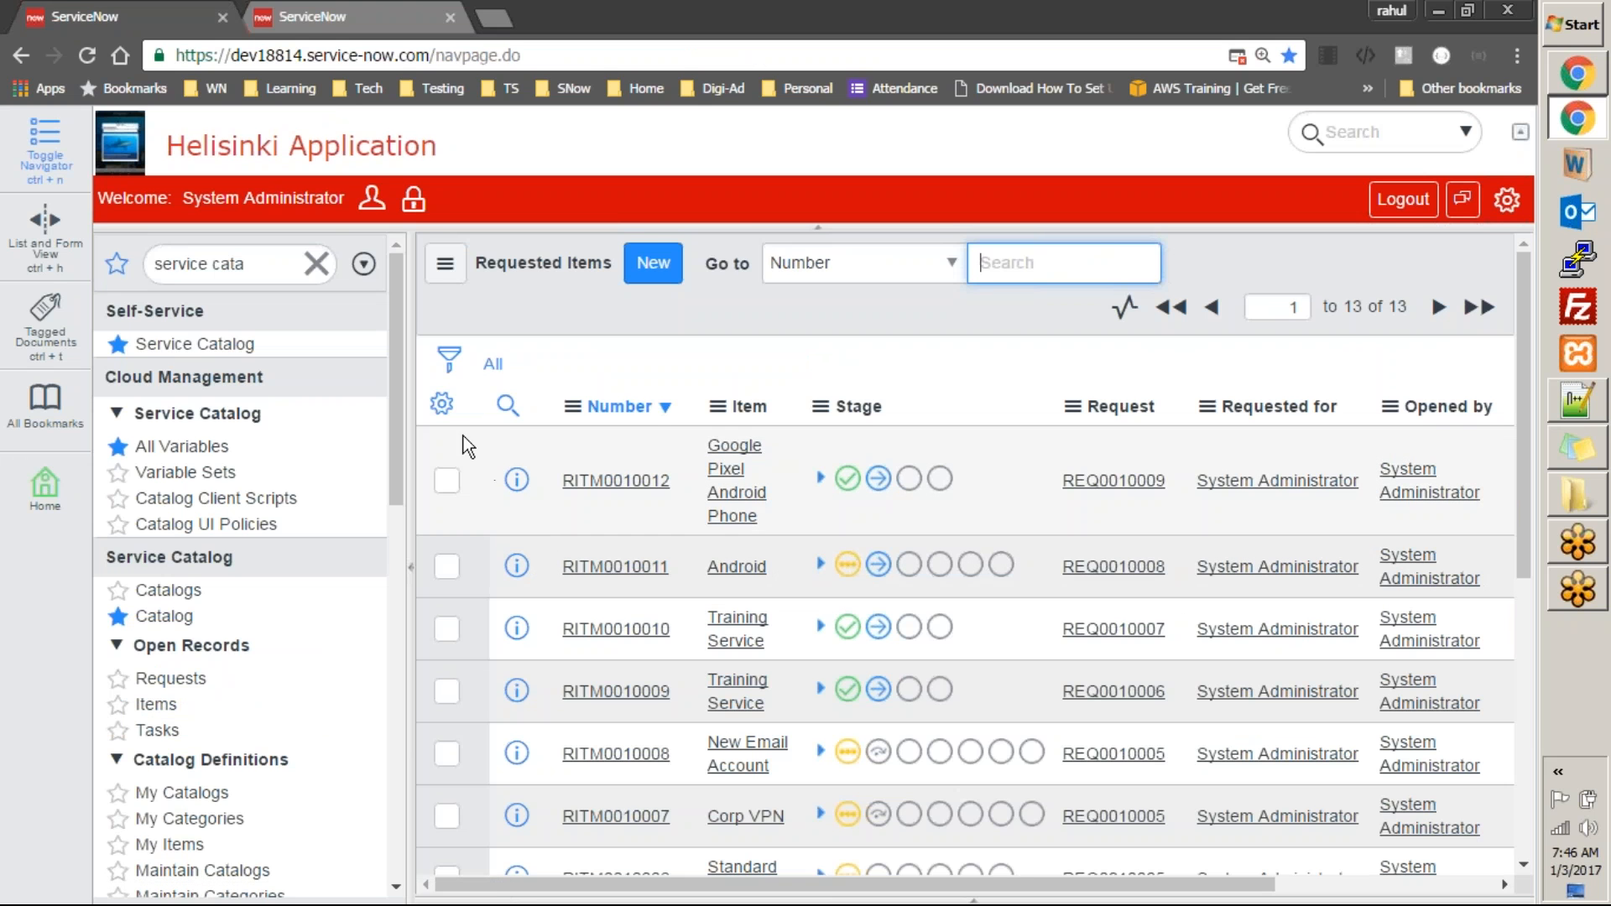
{"action": "left_click_drag", "start_coordinate": [396, 381], "coordinate": [399, 414]}
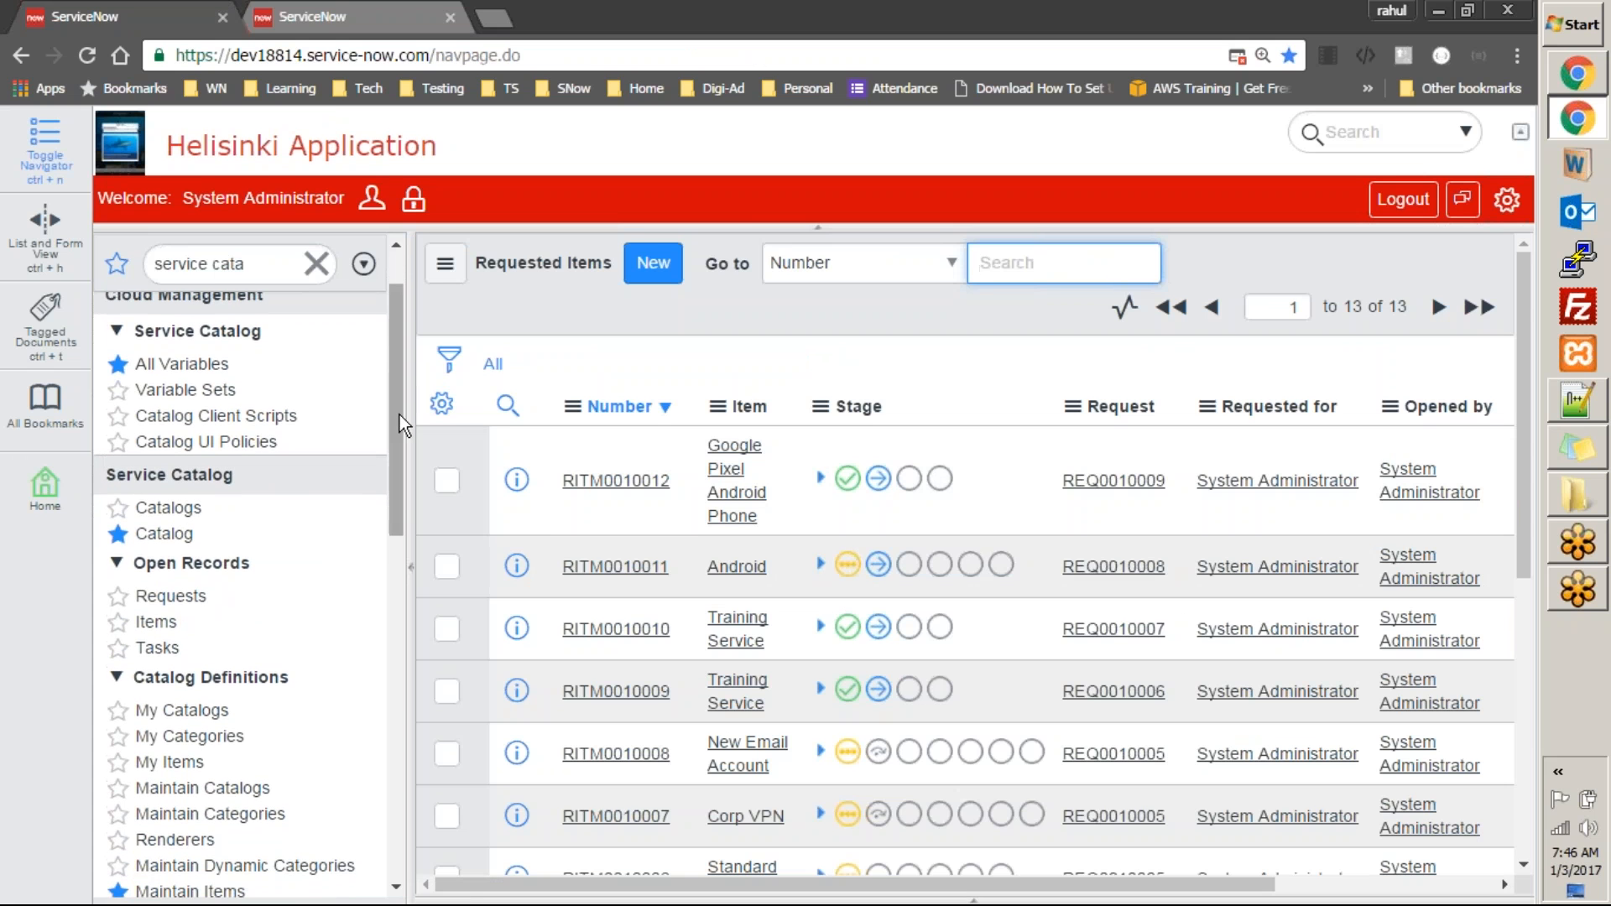
{"action": "left_click", "coordinate": [822, 480]}
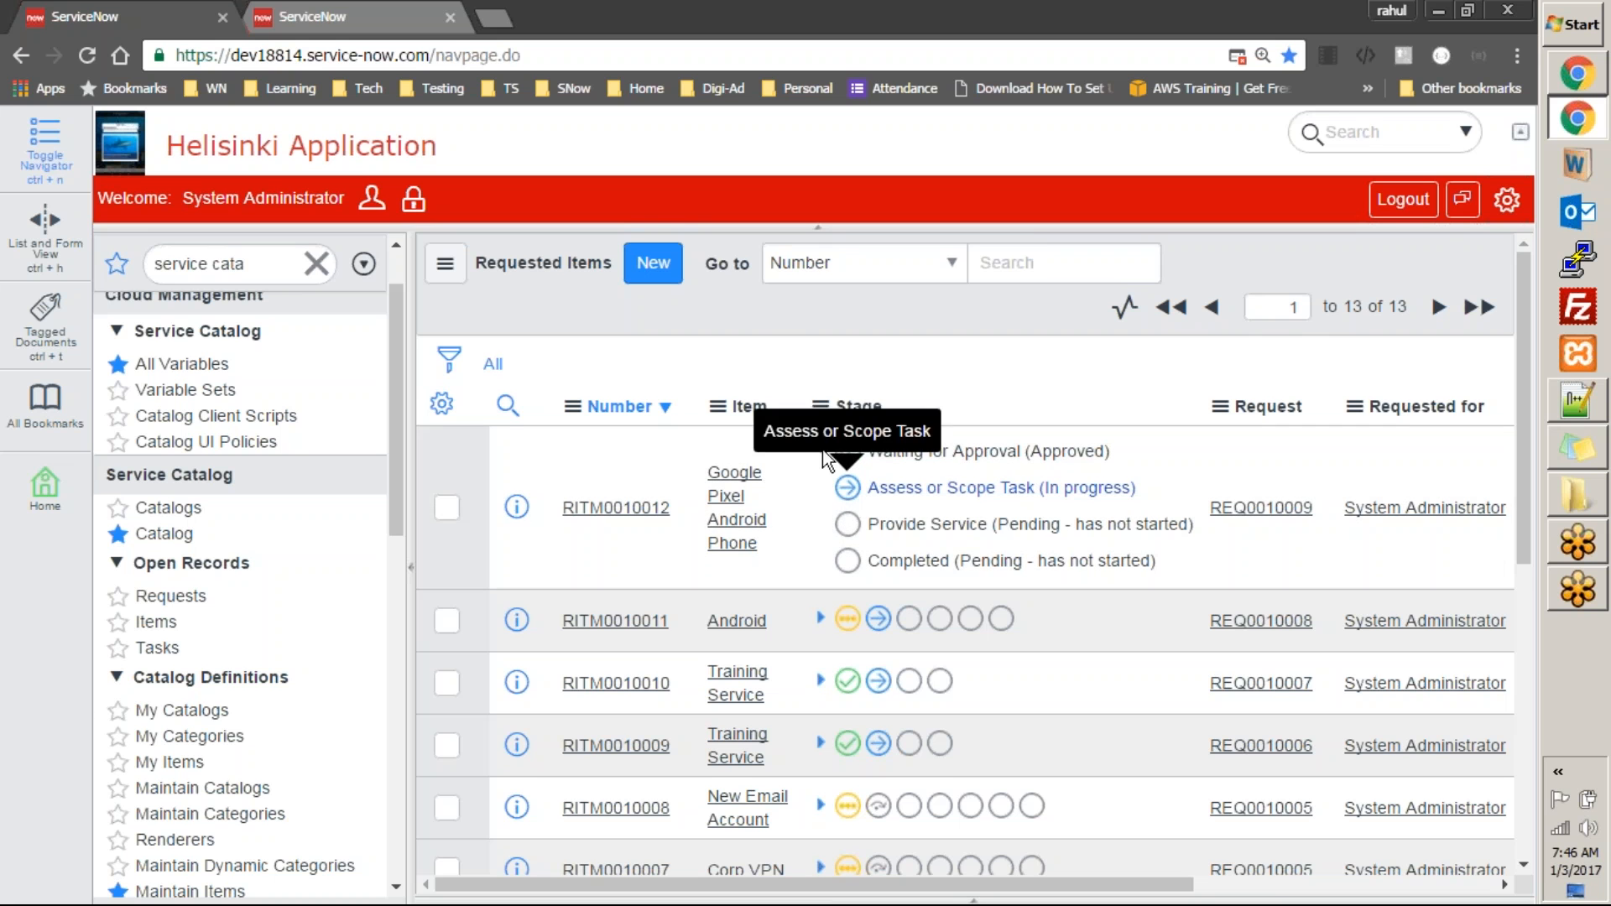
{"action": "left_click", "coordinate": [820, 456]}
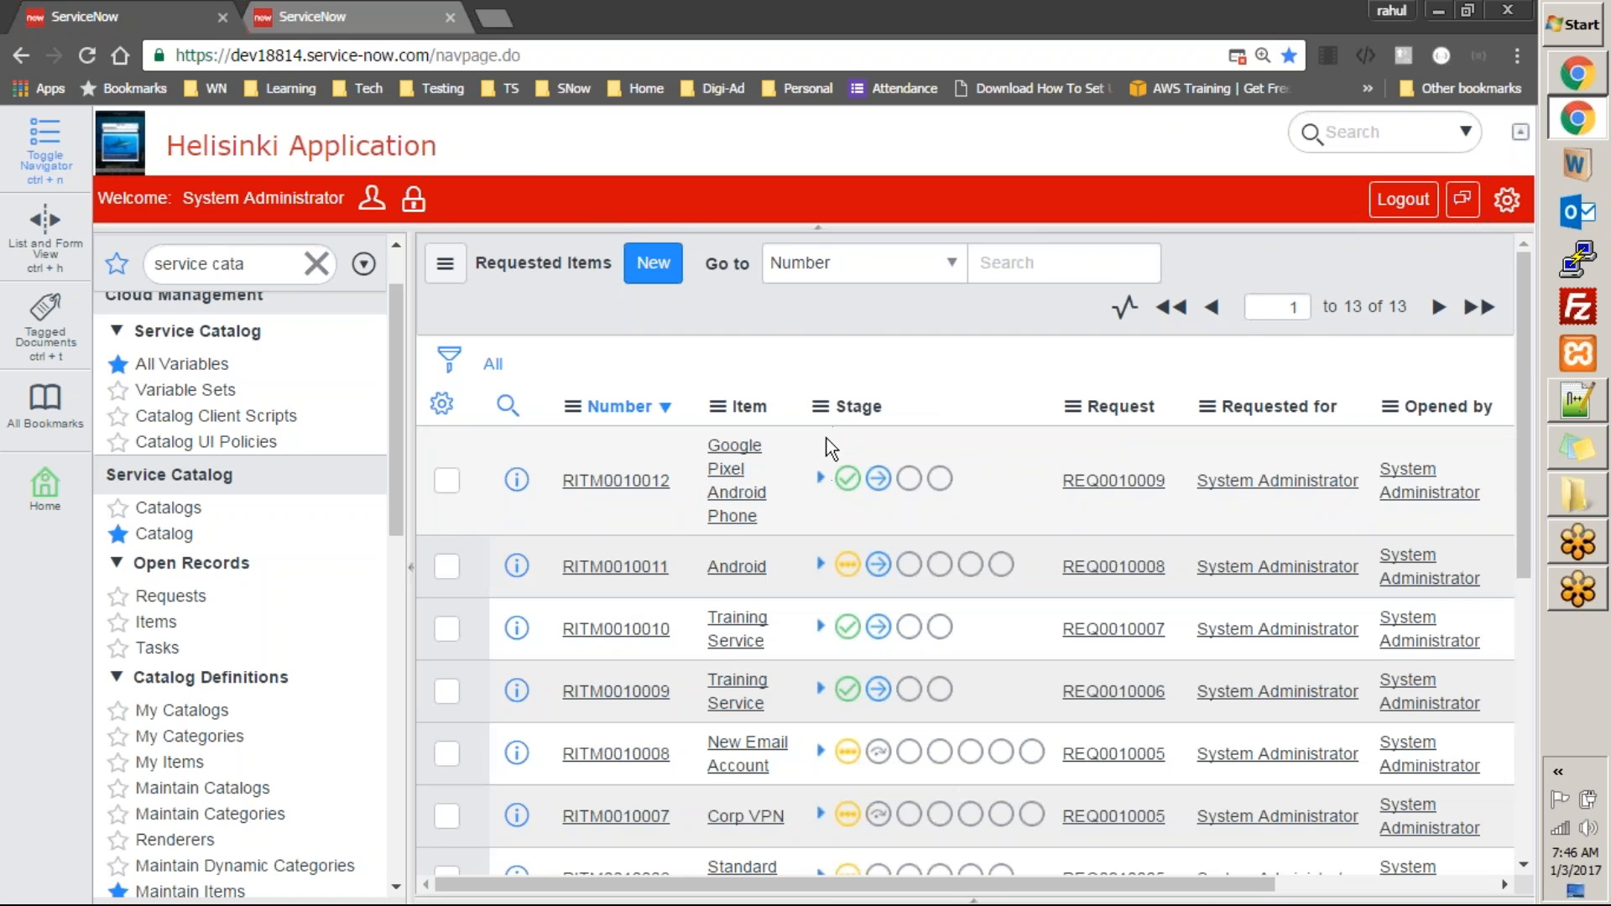
Compare the workflow diagram with the Requested Items list and expand the Google Pixel Android Phone item's stages again
{"action": "left_click", "coordinate": [299, 15]}
{"action": "left_click", "coordinate": [188, 13]}
{"action": "left_click", "coordinate": [346, 12]}
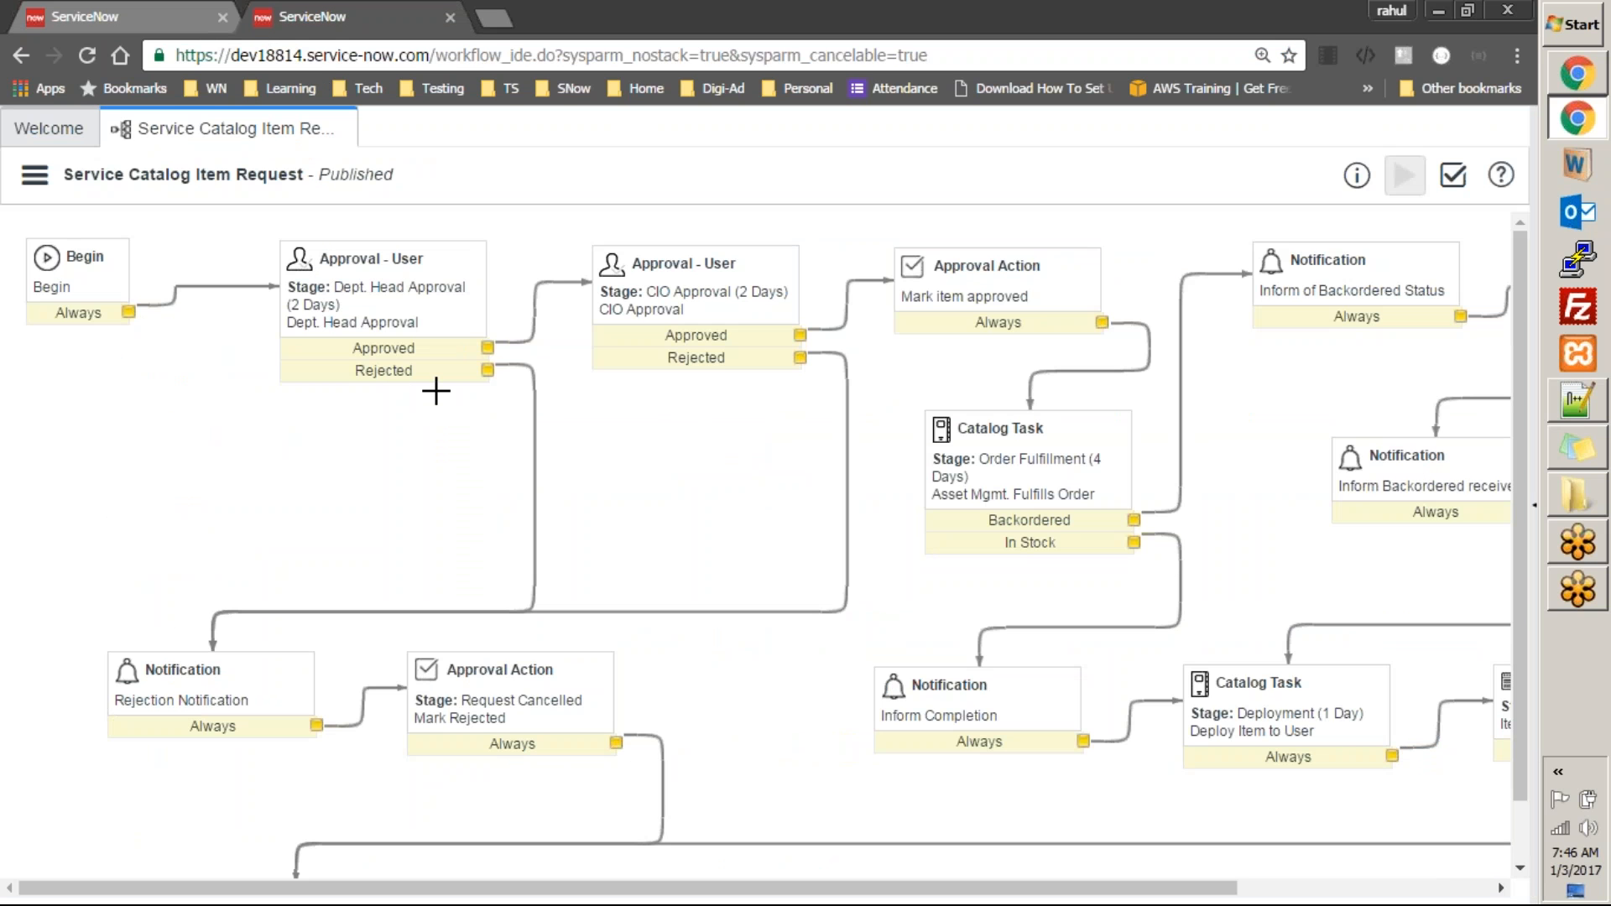
{"action": "left_click", "coordinate": [139, 17]}
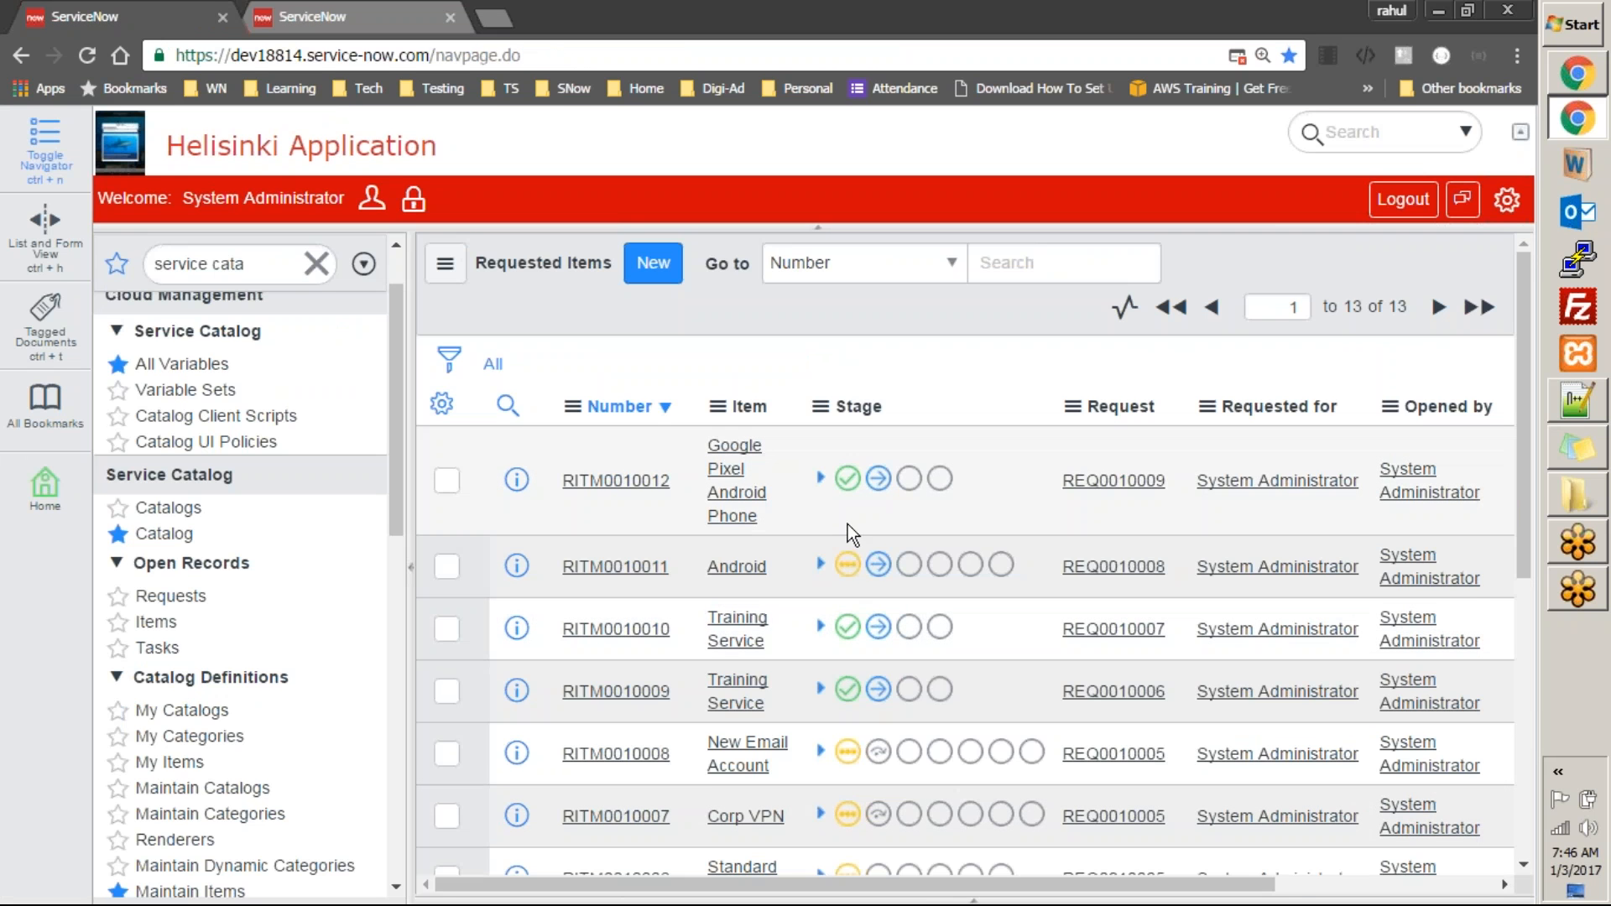
{"action": "left_click", "coordinate": [821, 478]}
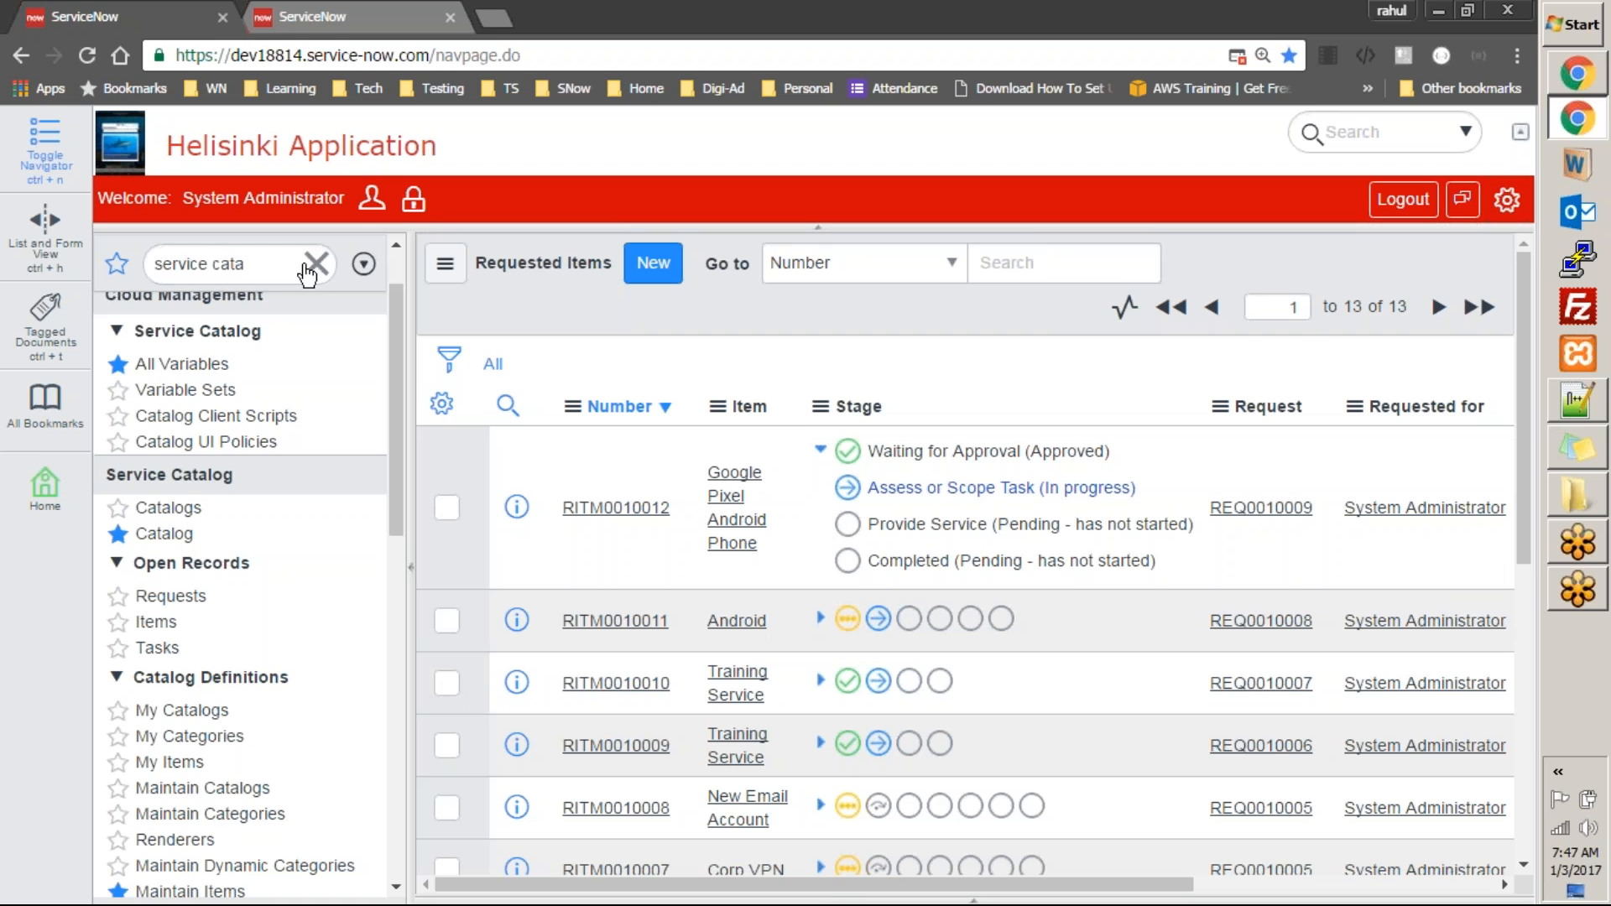
Filter the application navigator for "tables" and open Tables & Columns under System Definition
{"action": "left_click", "coordinate": [282, 266]}
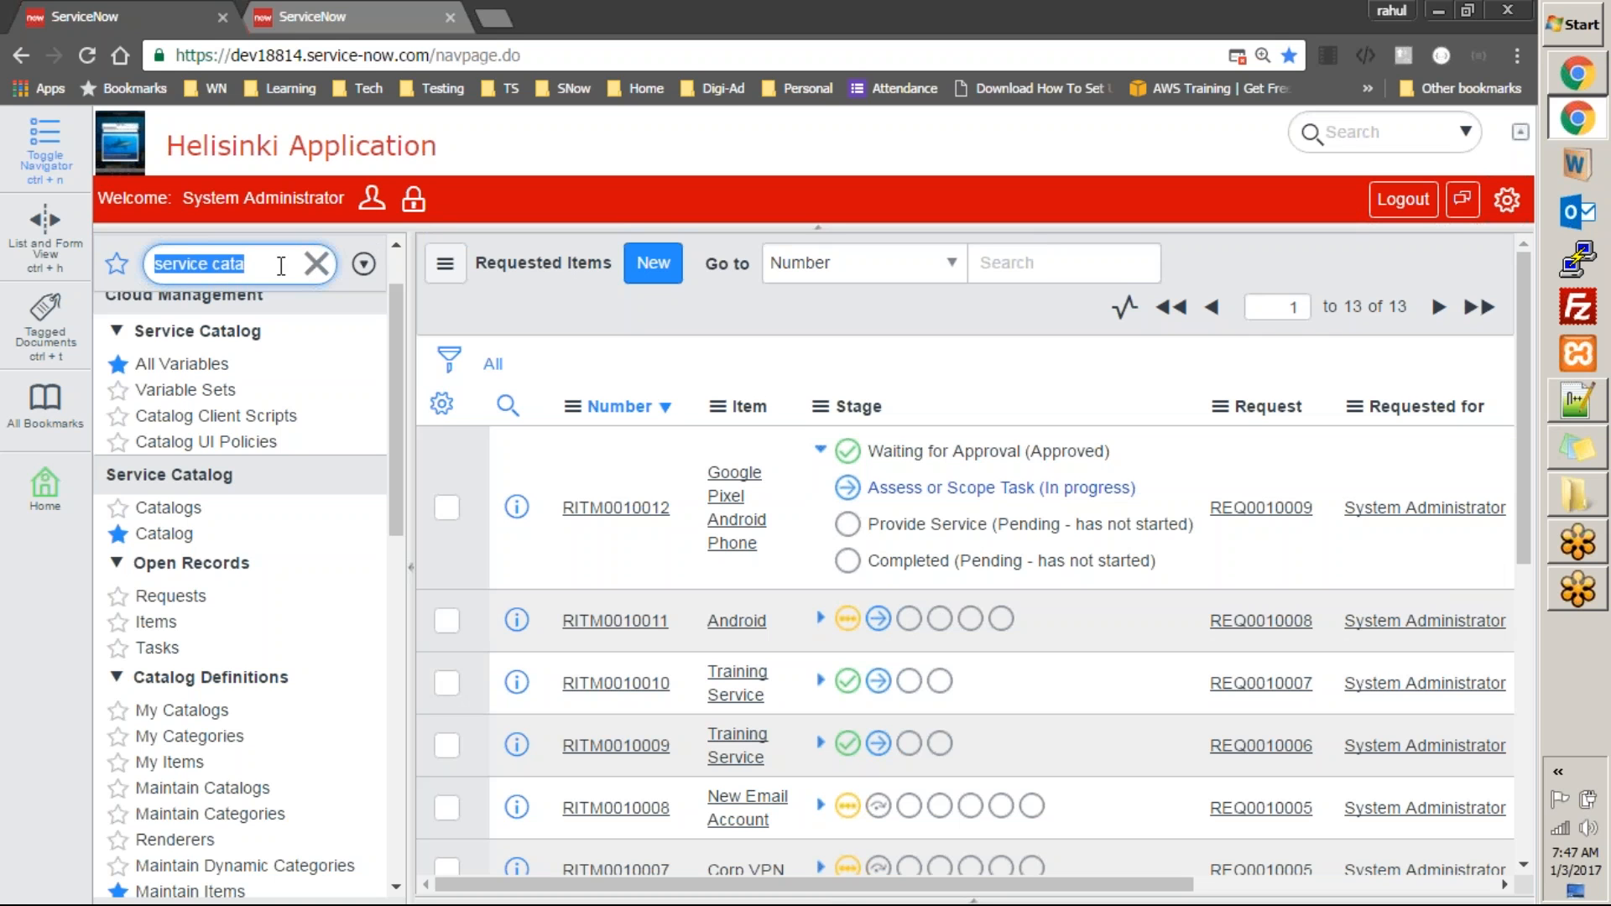
{"action": "type", "text": "tables"}
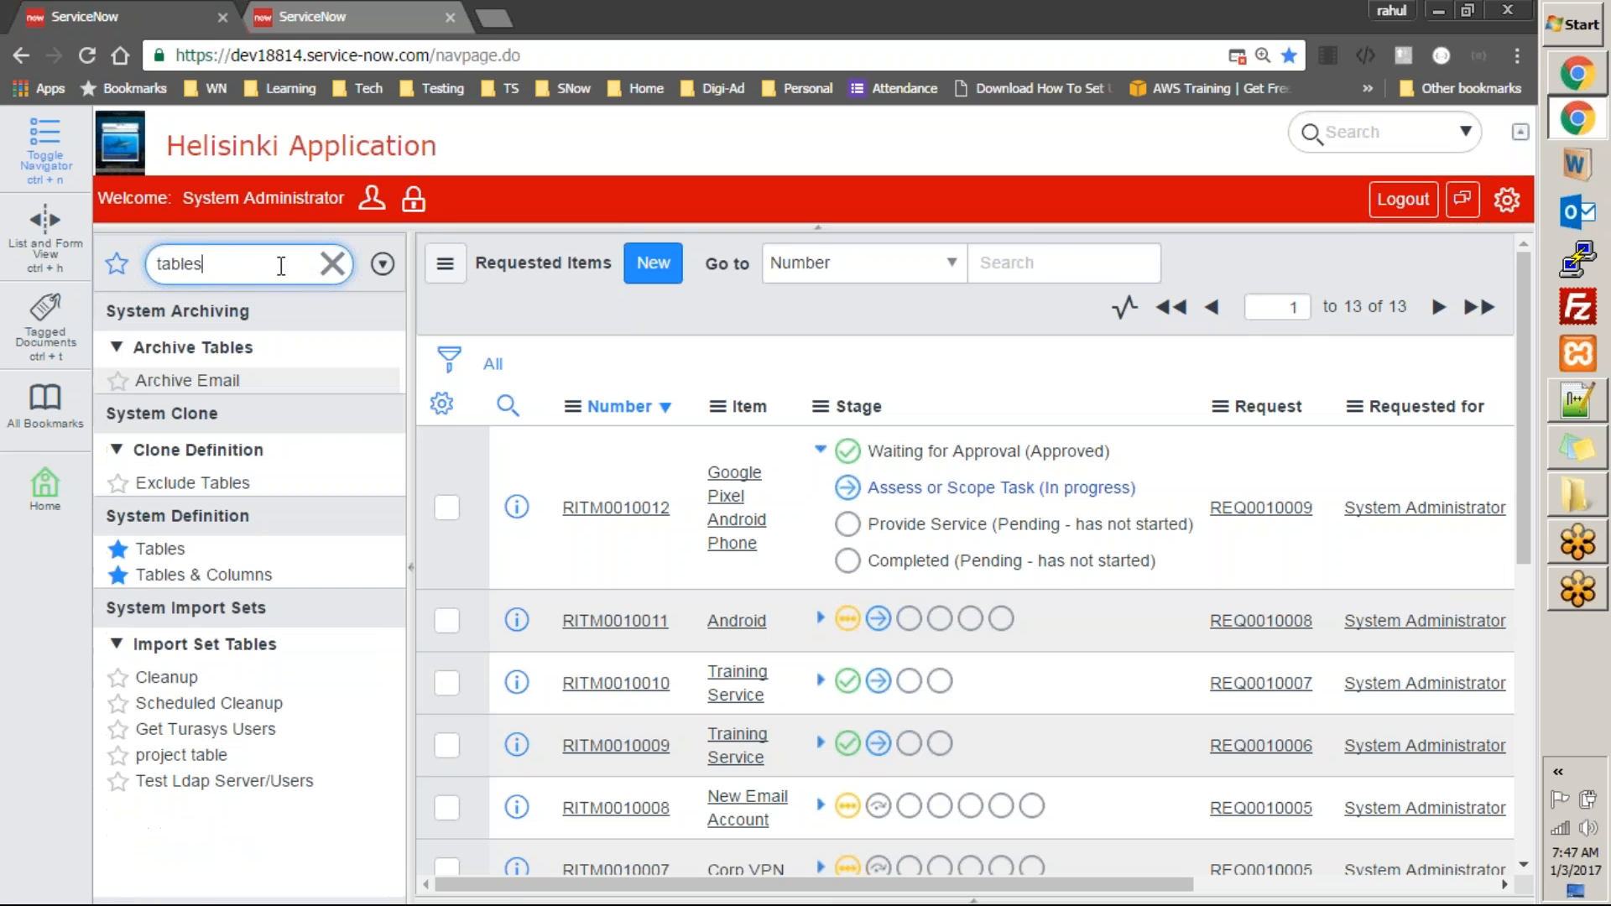
{"action": "left_click", "coordinate": [210, 578]}
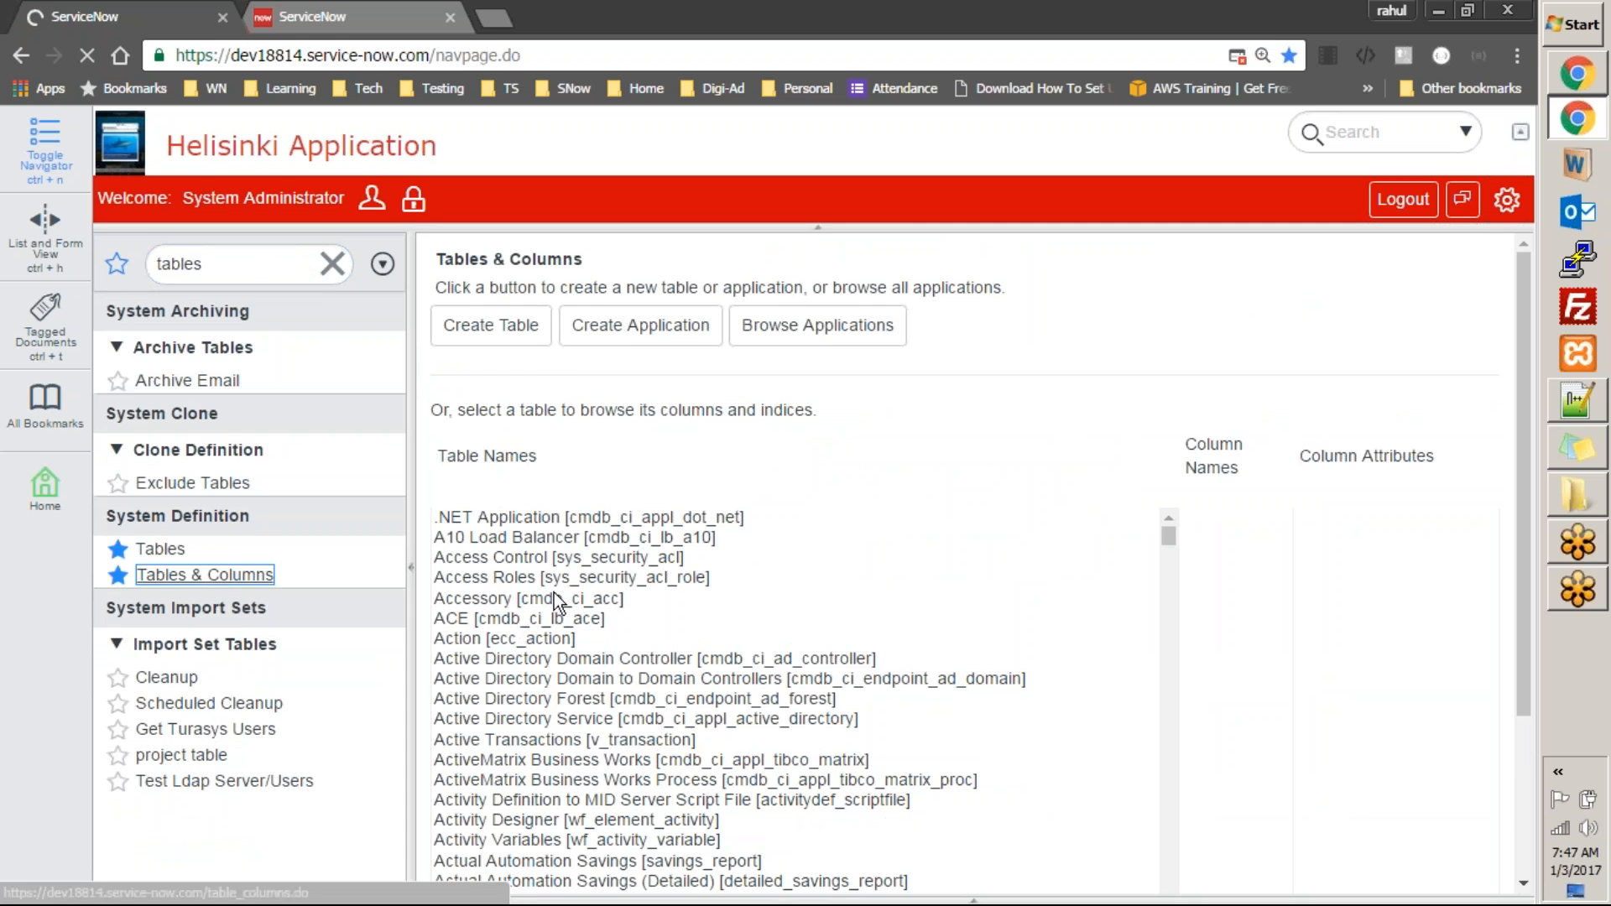
Look through the table names around Service Catalog Searches [sc_ts_query] for the table behind requested items
{"action": "left_click", "coordinate": [551, 592]}
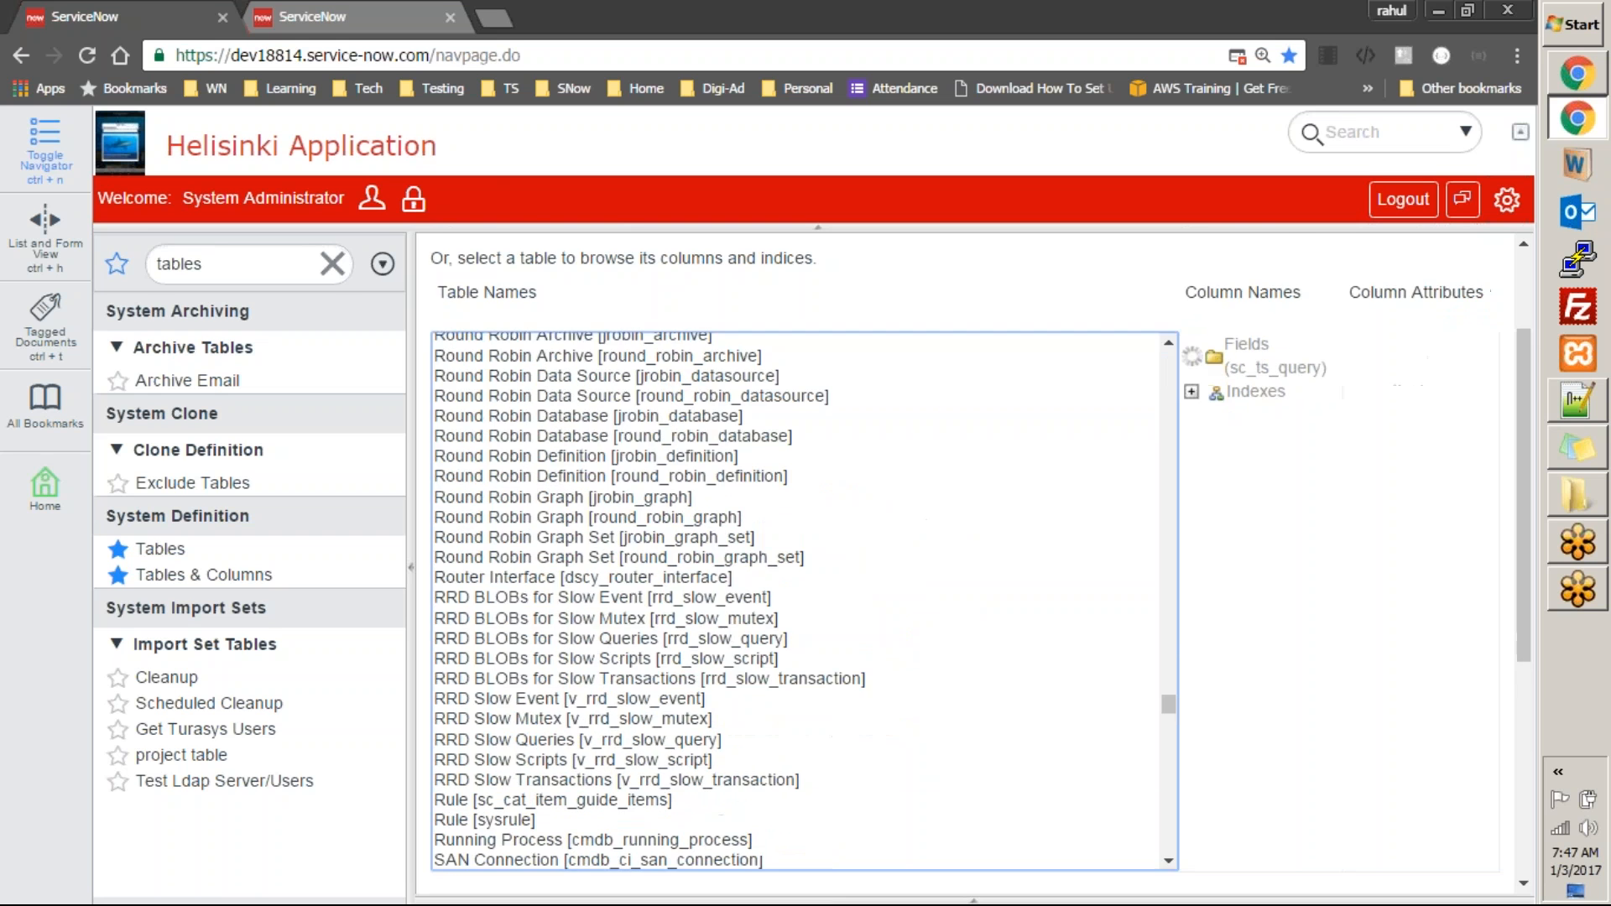
{"action": "left_click_drag", "start_coordinate": [1524, 583], "coordinate": [1524, 611]}
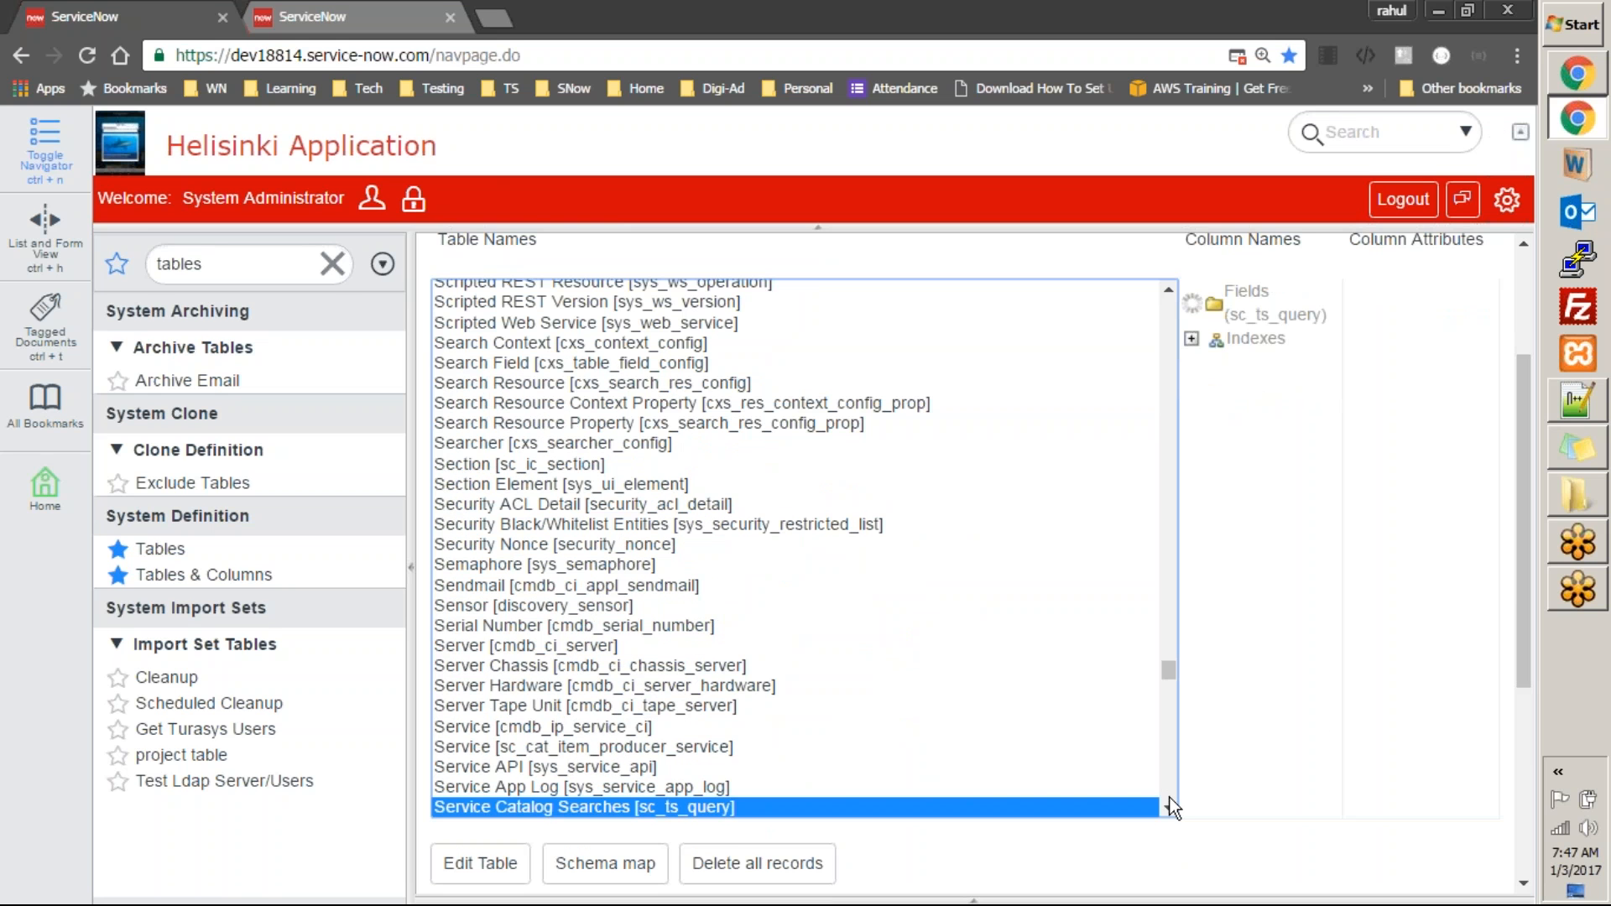
{"action": "left_click", "coordinate": [1168, 808]}
{"action": "left_click", "coordinate": [1168, 809]}
{"action": "left_click", "coordinate": [1169, 809]}
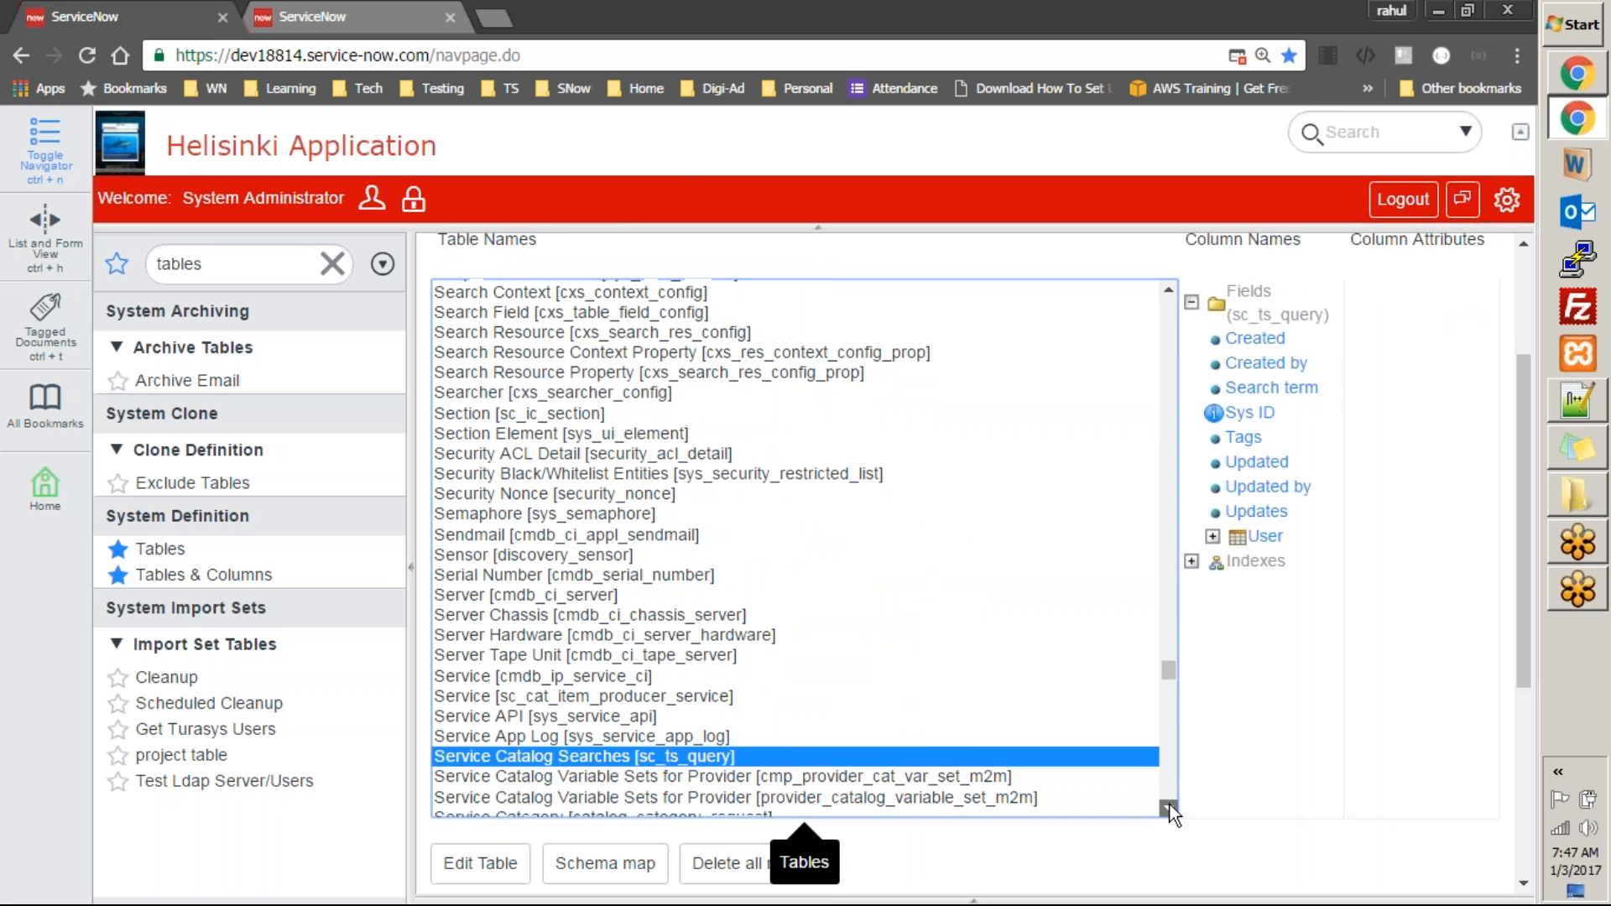
{"action": "left_click", "coordinate": [1168, 808]}
{"action": "left_click", "coordinate": [1169, 808]}
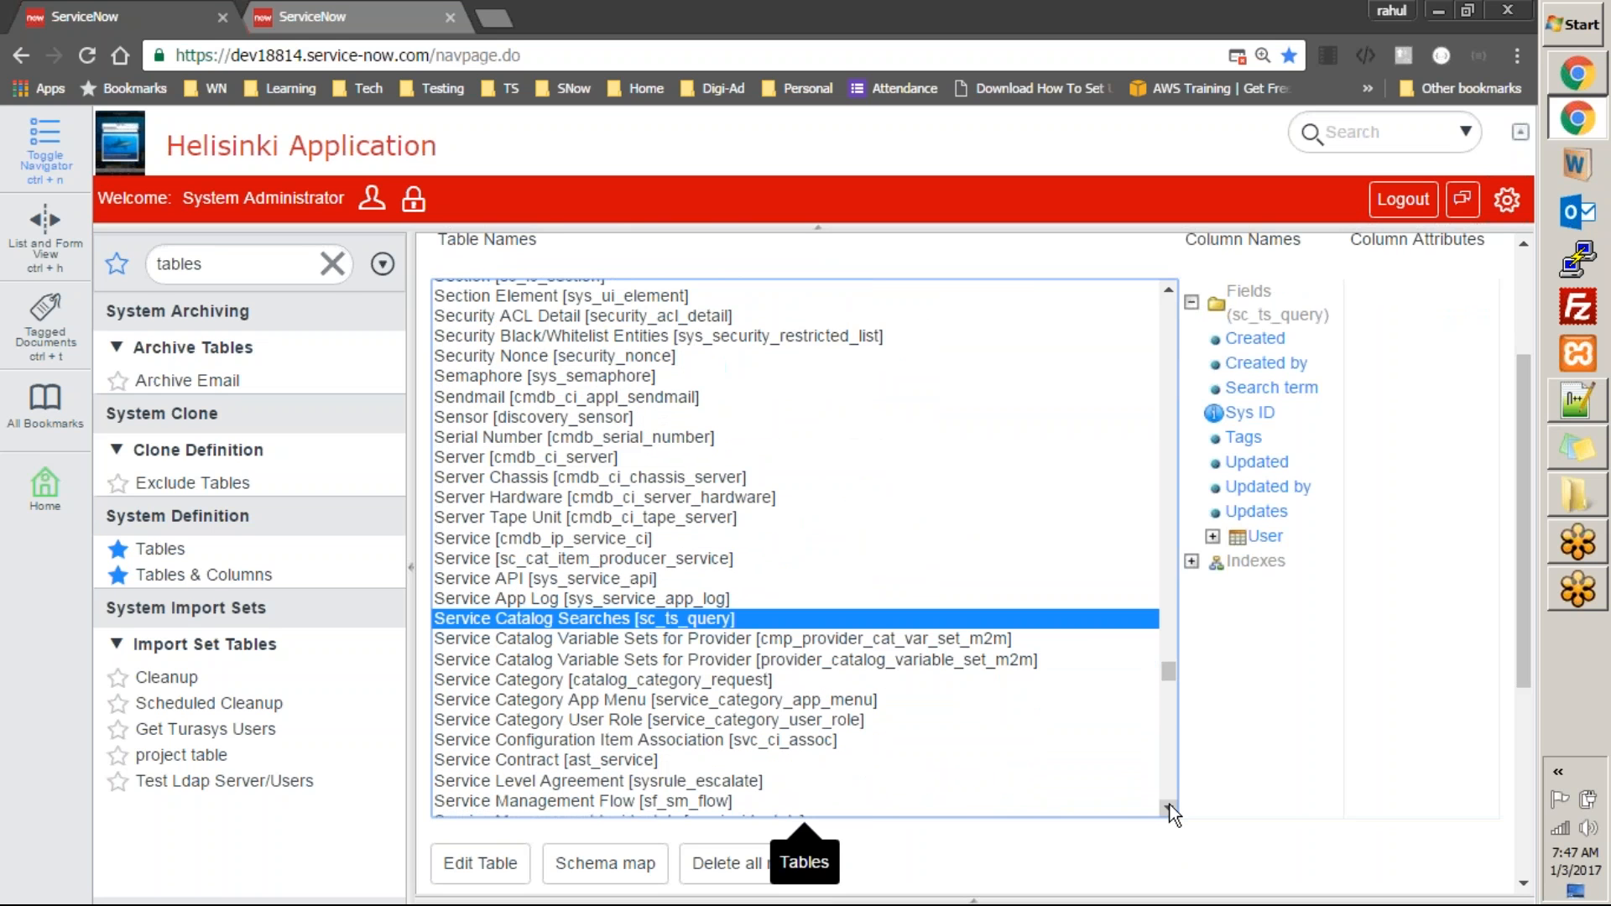
{"action": "left_click", "coordinate": [1169, 809]}
{"action": "left_click", "coordinate": [1168, 808]}
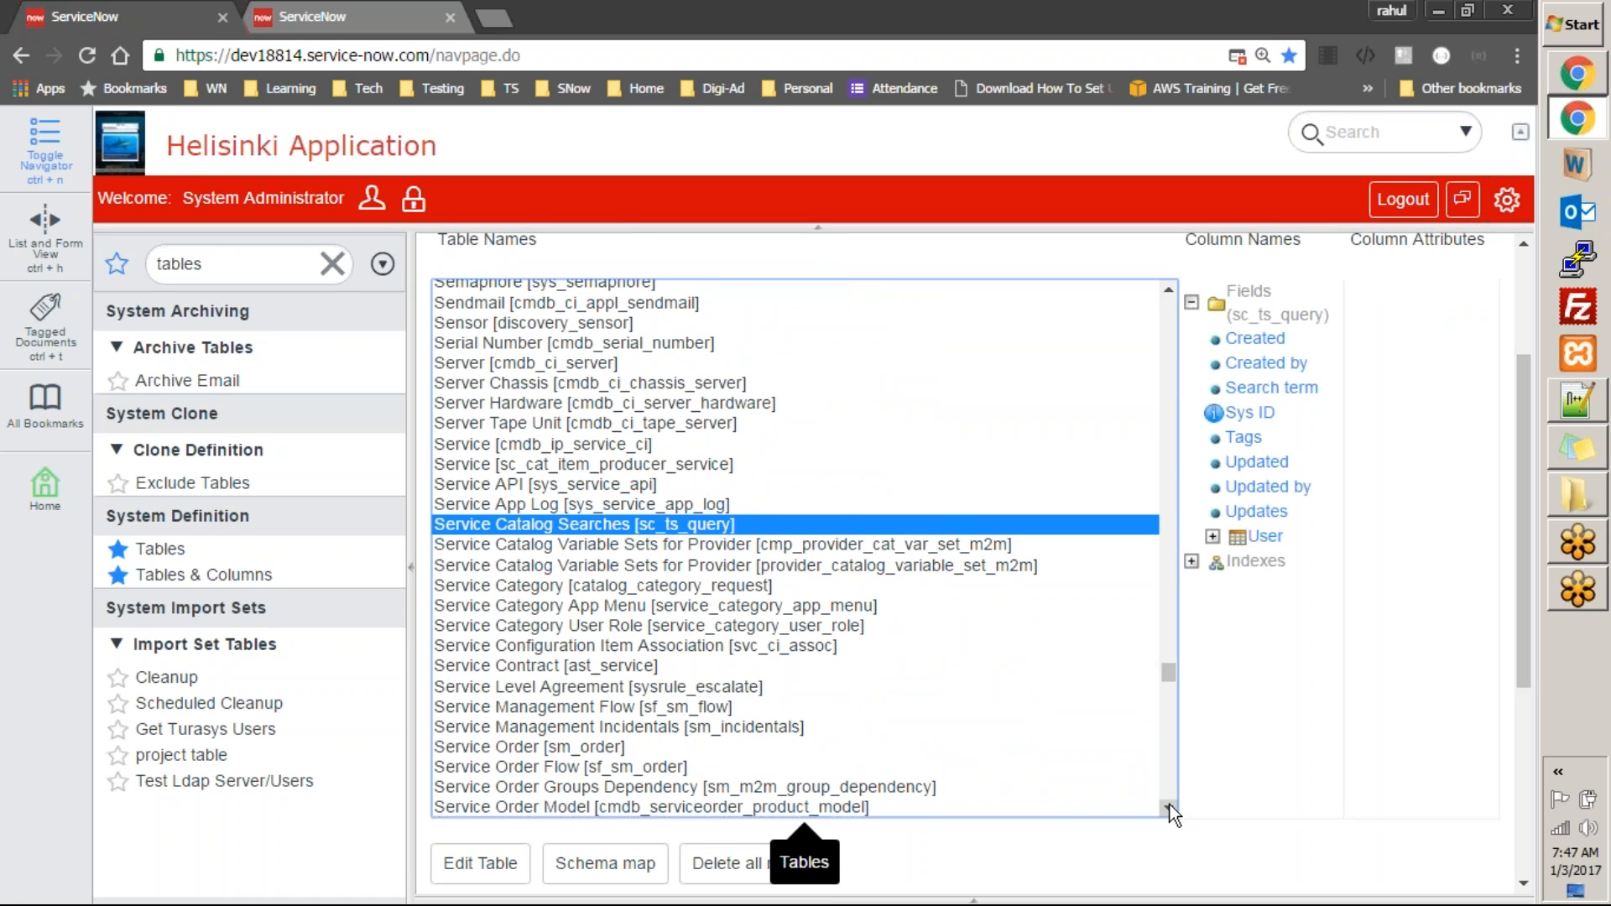
Select the Requested Item [sc_req_item] table and examine its column names down to the Stage field
{"action": "left_click", "coordinate": [835, 482]}
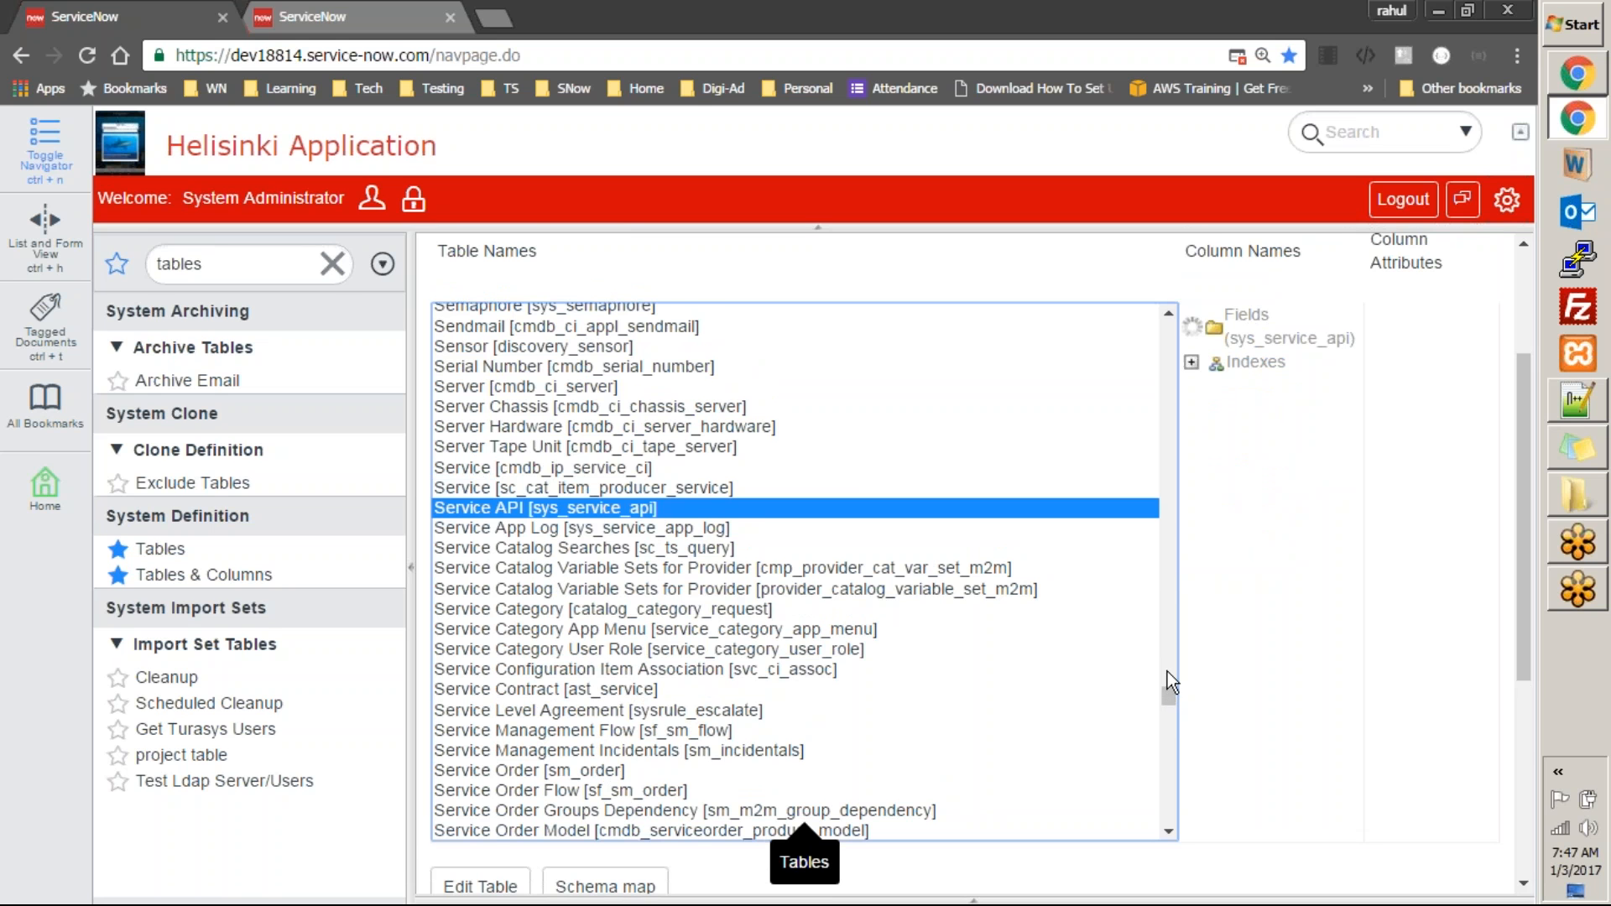
{"action": "left_click_drag", "start_coordinate": [1167, 690], "coordinate": [1160, 593]}
{"action": "left_click", "coordinate": [1160, 589]}
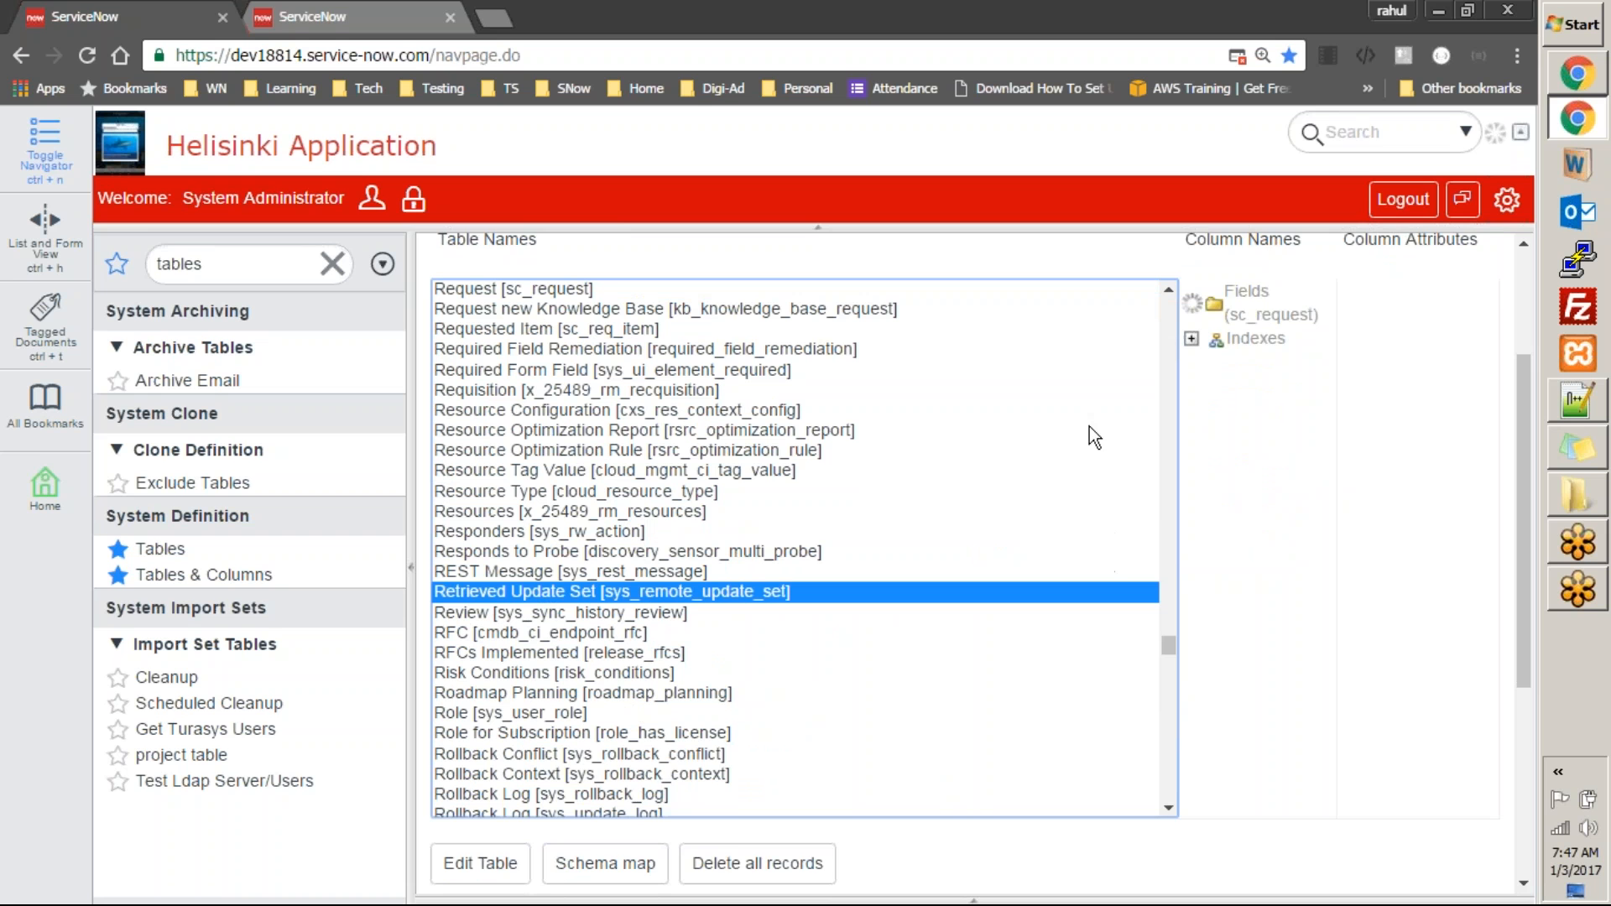
{"action": "left_click", "coordinate": [638, 355]}
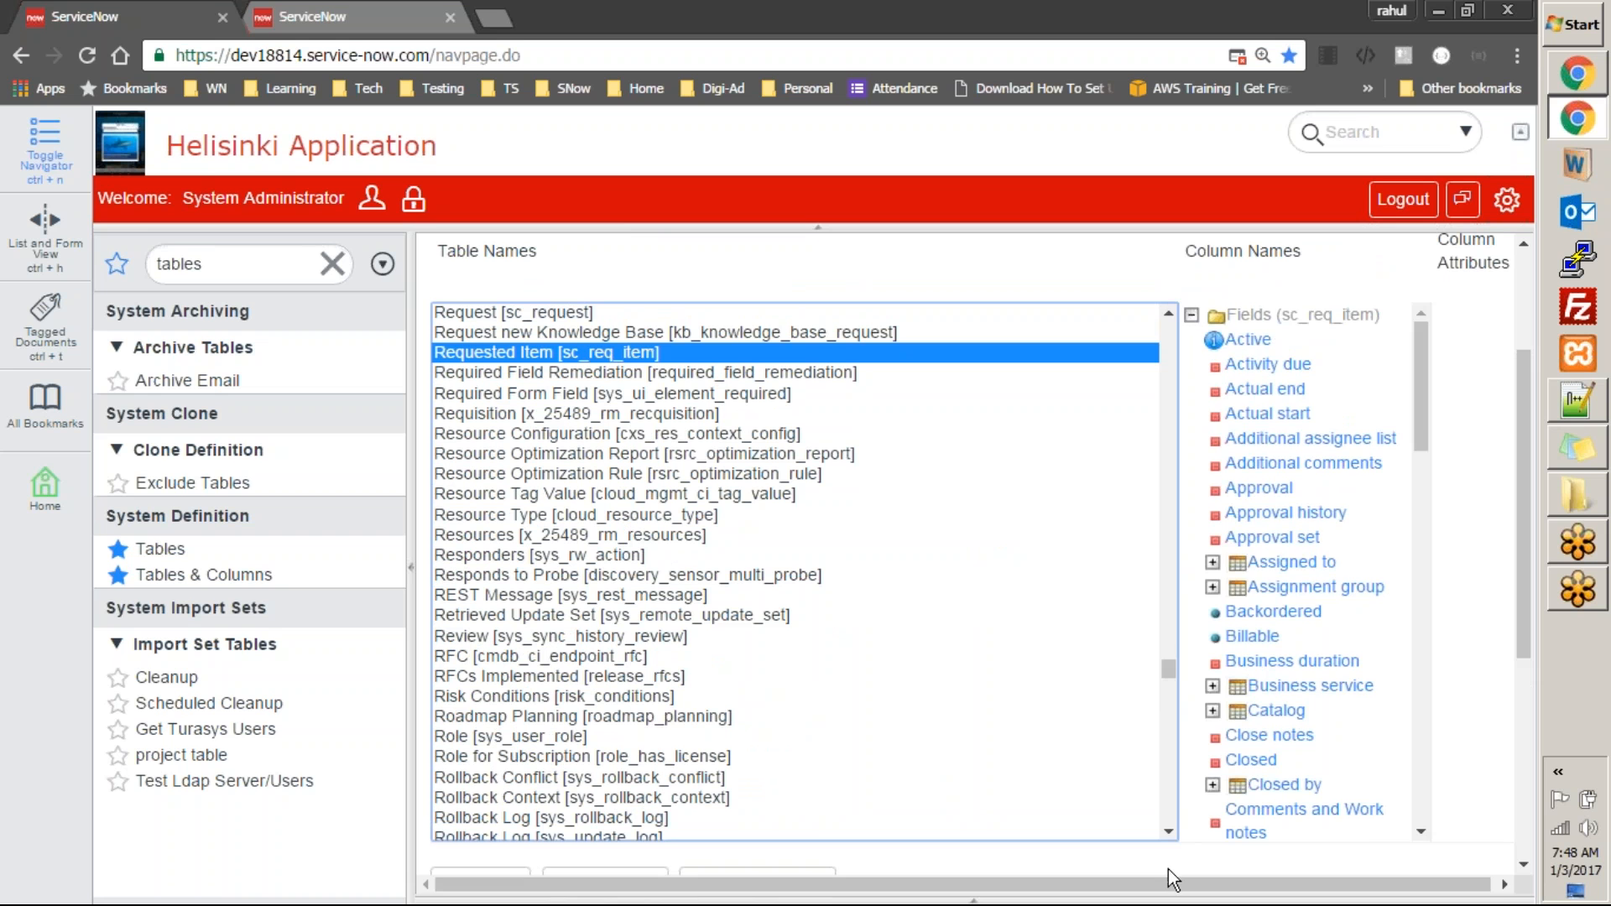
{"action": "left_click_drag", "start_coordinate": [1422, 411], "coordinate": [1440, 726]}
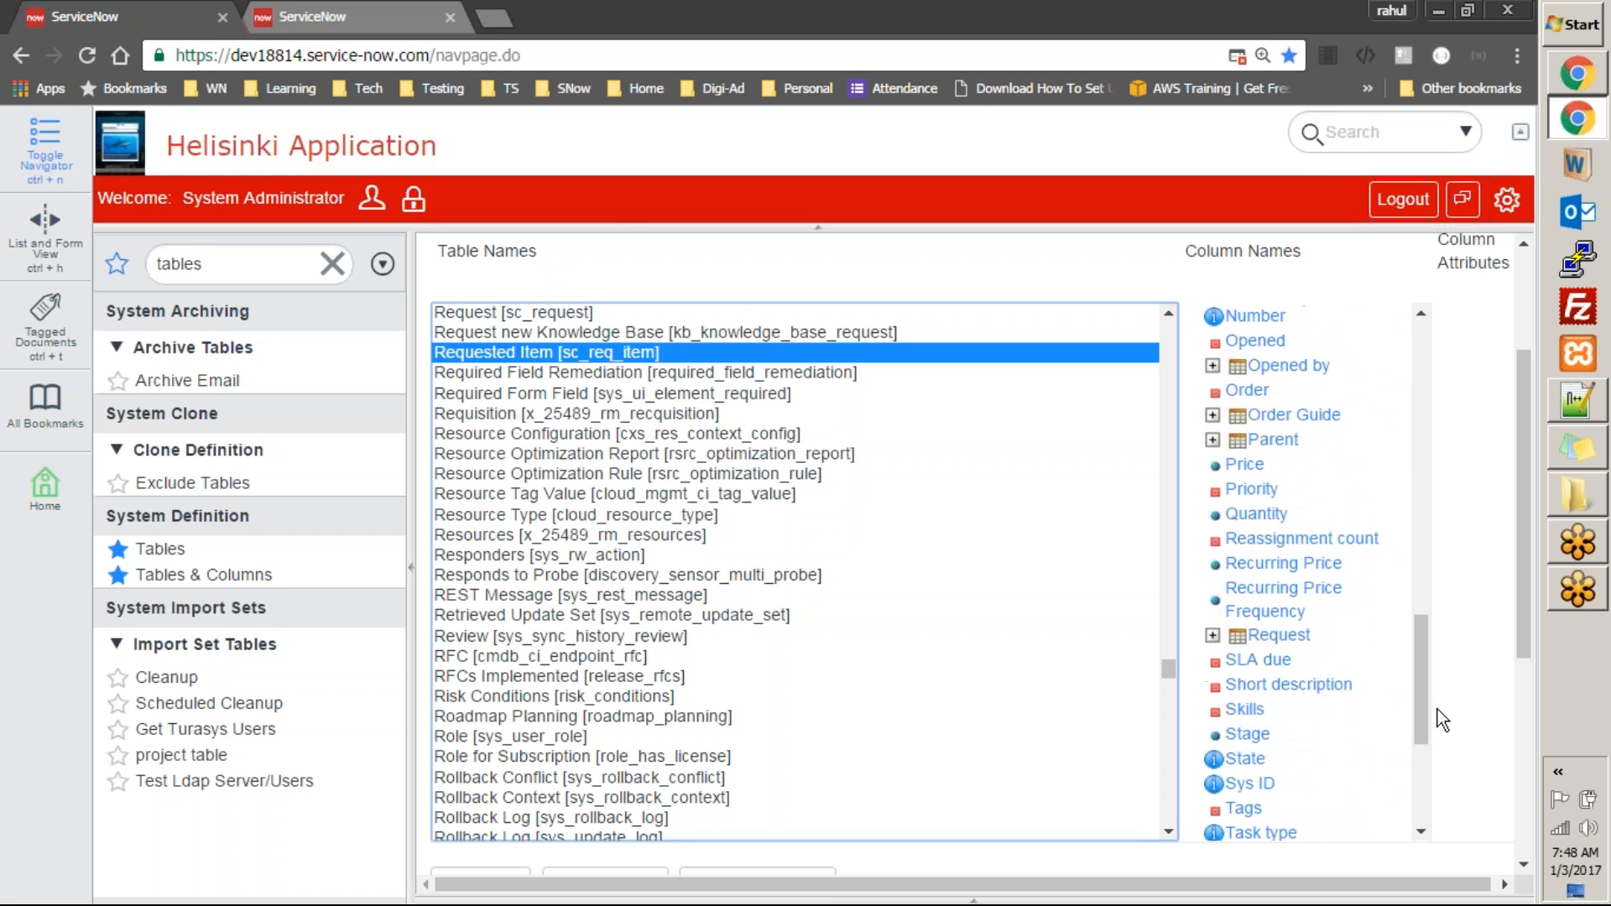
Show the Stage column's attributes, and examine the State column's attributes down to type and type_description
{"action": "left_click", "coordinate": [1256, 737]}
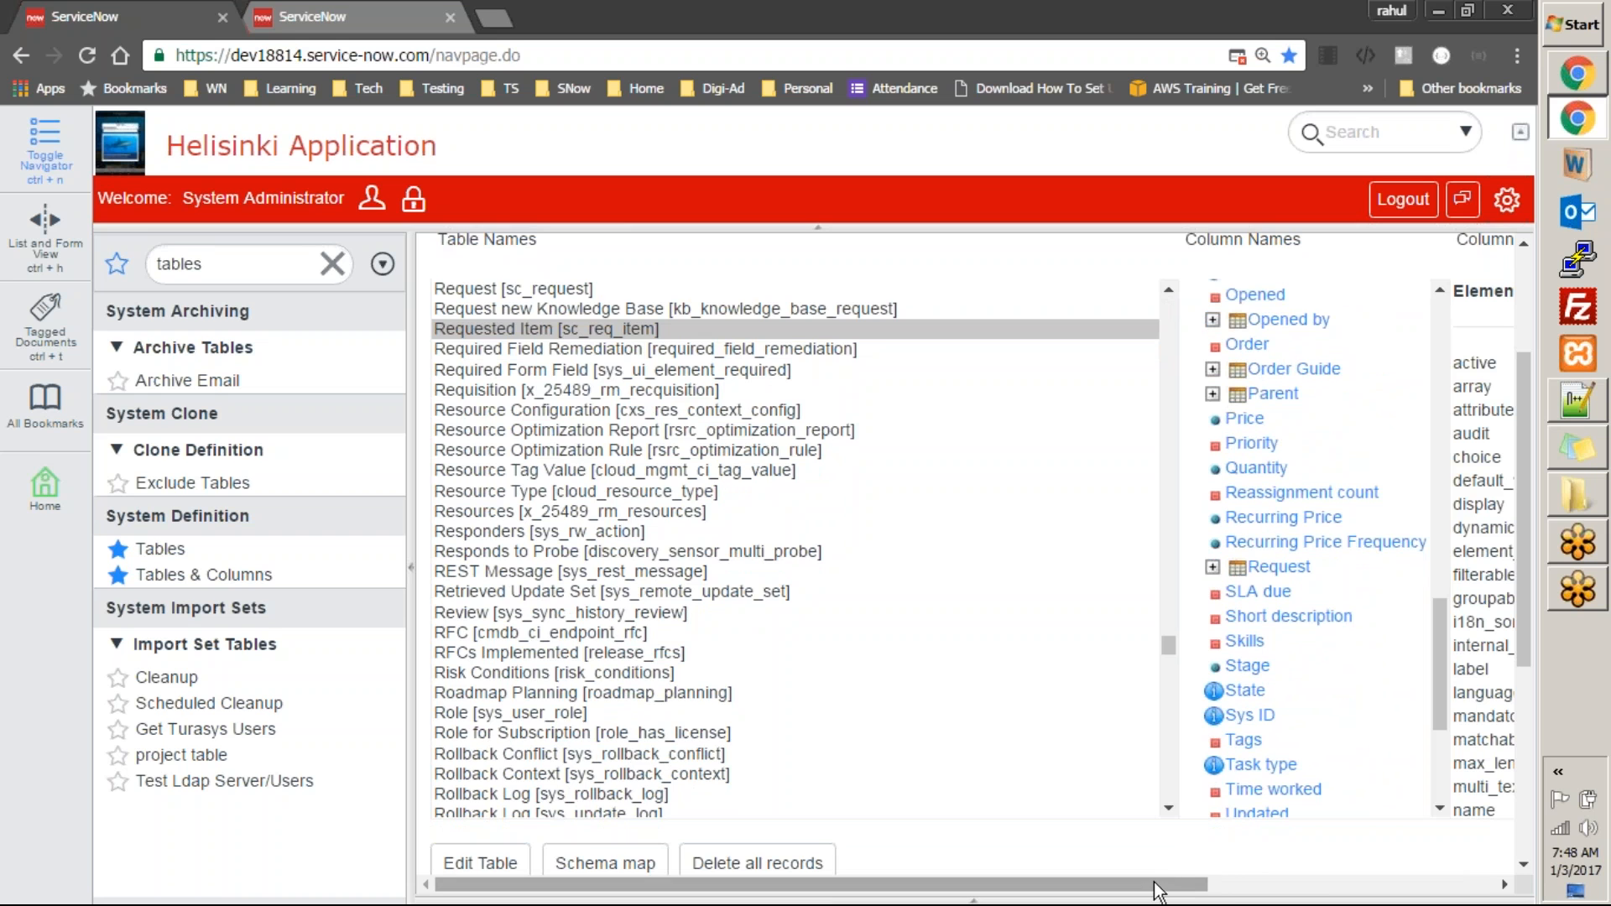
{"action": "left_click_drag", "start_coordinate": [1155, 890], "coordinate": [1433, 879]}
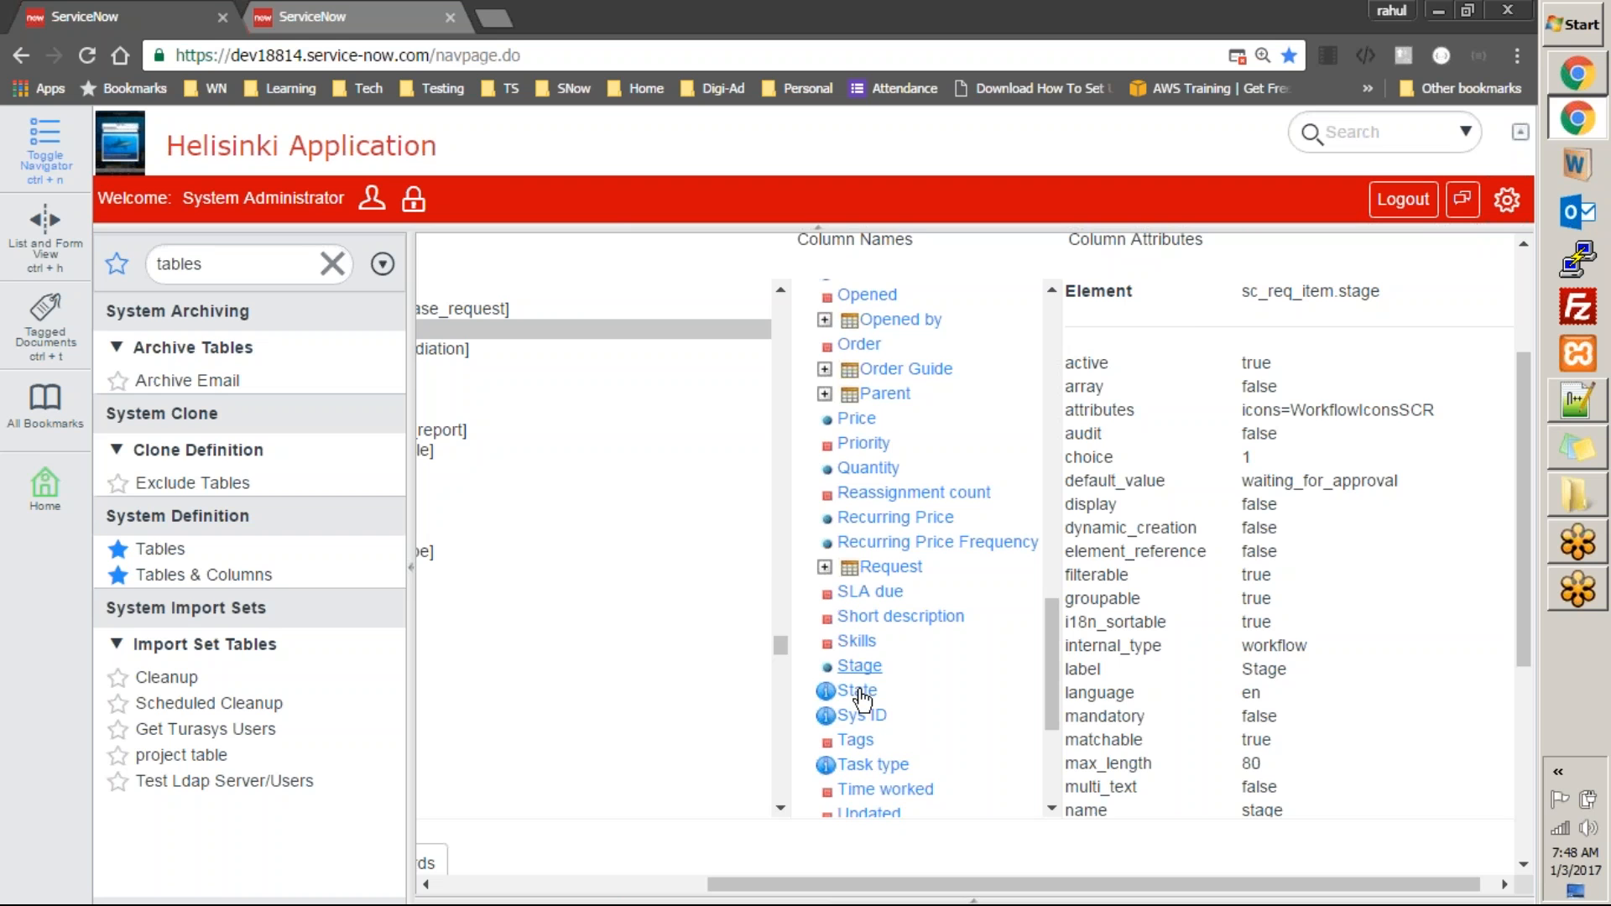
{"action": "left_click", "coordinate": [860, 690]}
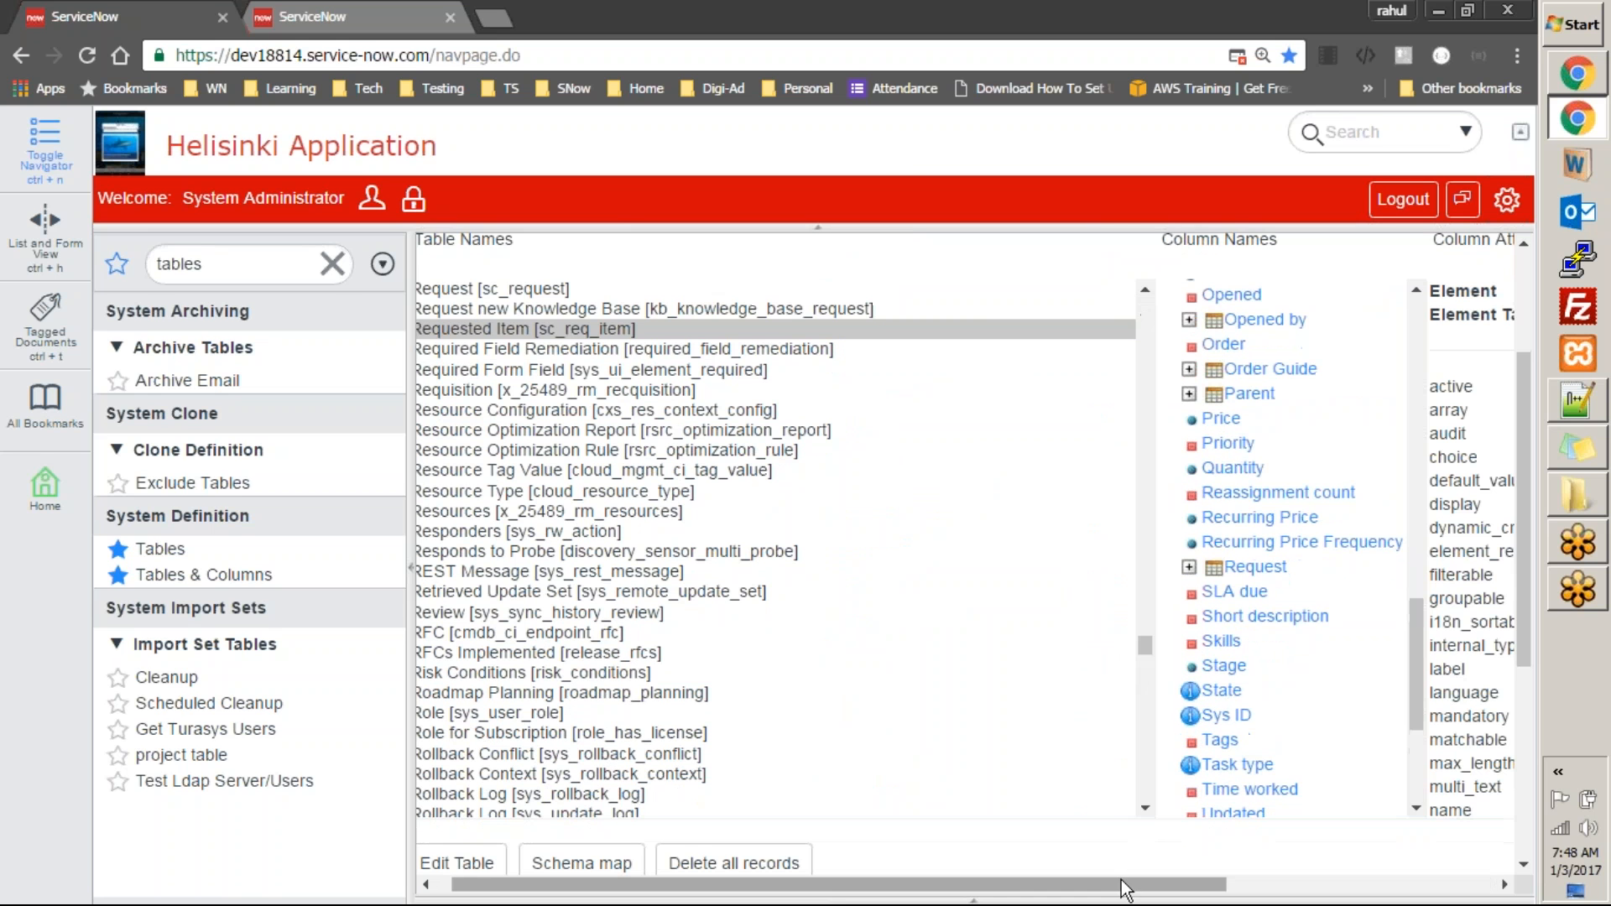
{"action": "left_click_drag", "start_coordinate": [1116, 890], "coordinate": [1407, 868]}
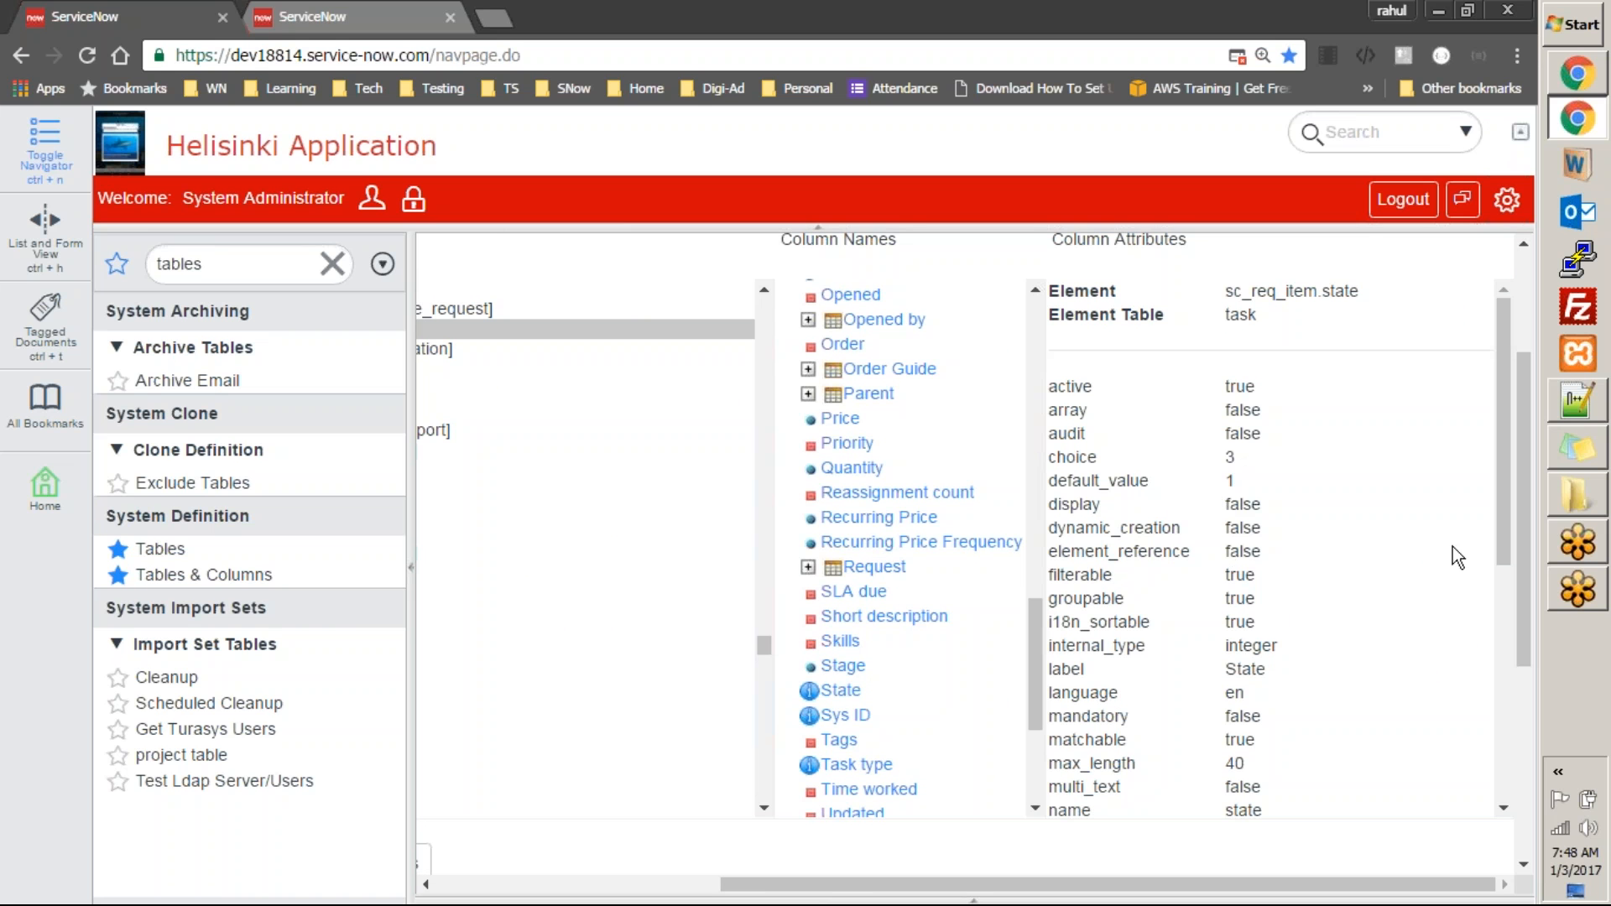
{"action": "left_click_drag", "start_coordinate": [1504, 515], "coordinate": [1526, 698]}
{"action": "left_click_drag", "start_coordinate": [1237, 745], "coordinate": [1221, 746]}
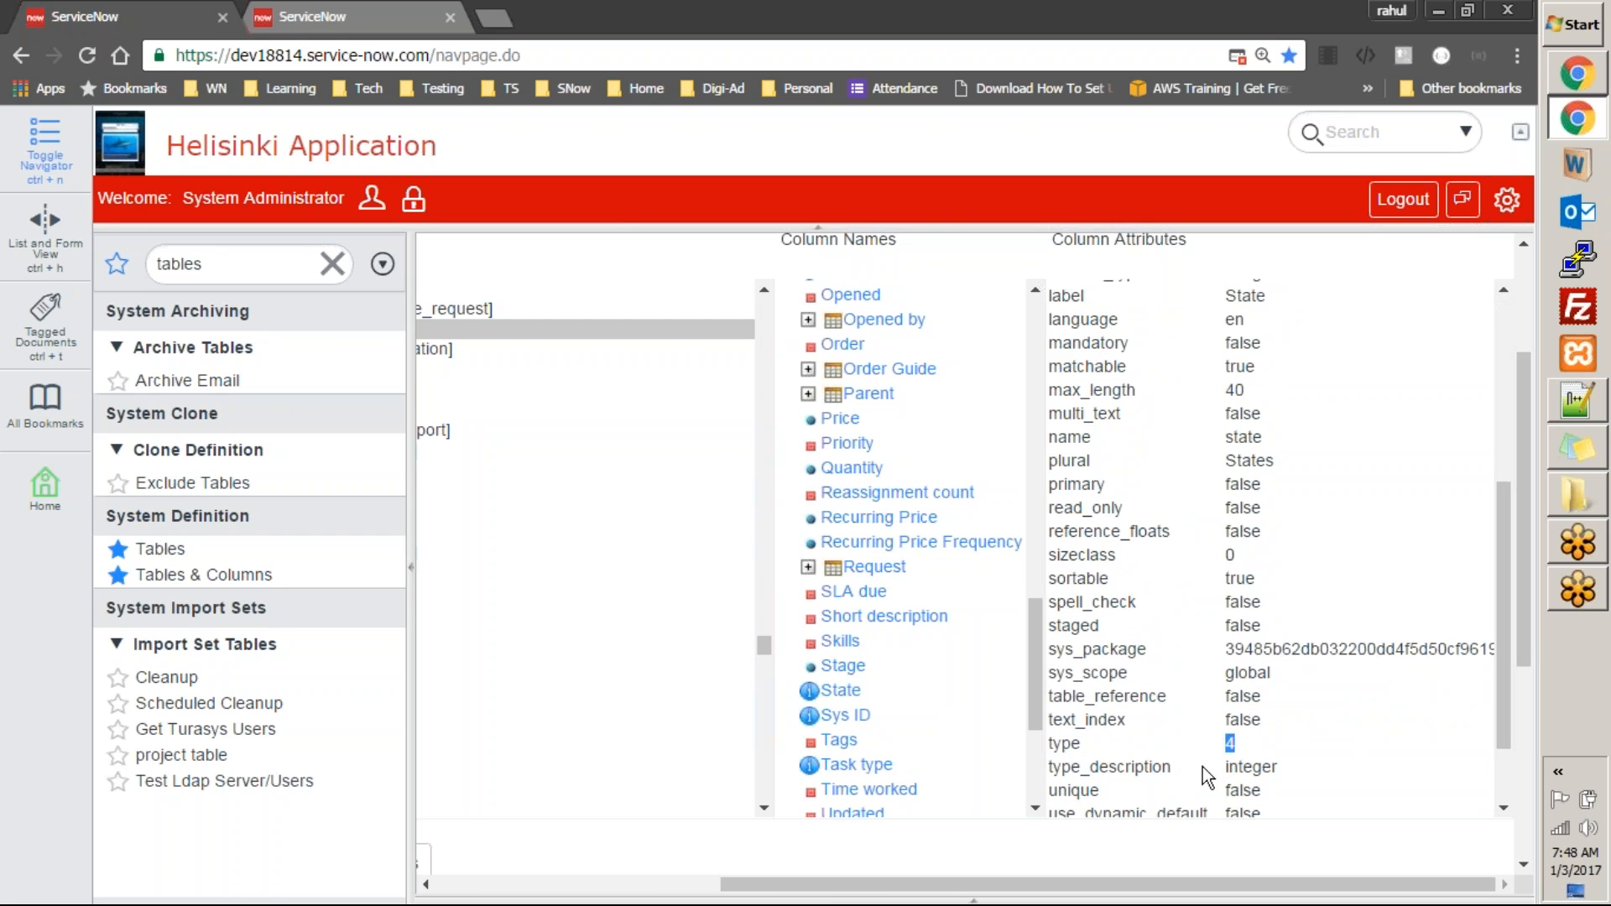
{"action": "double_click", "coordinate": [1239, 766]}
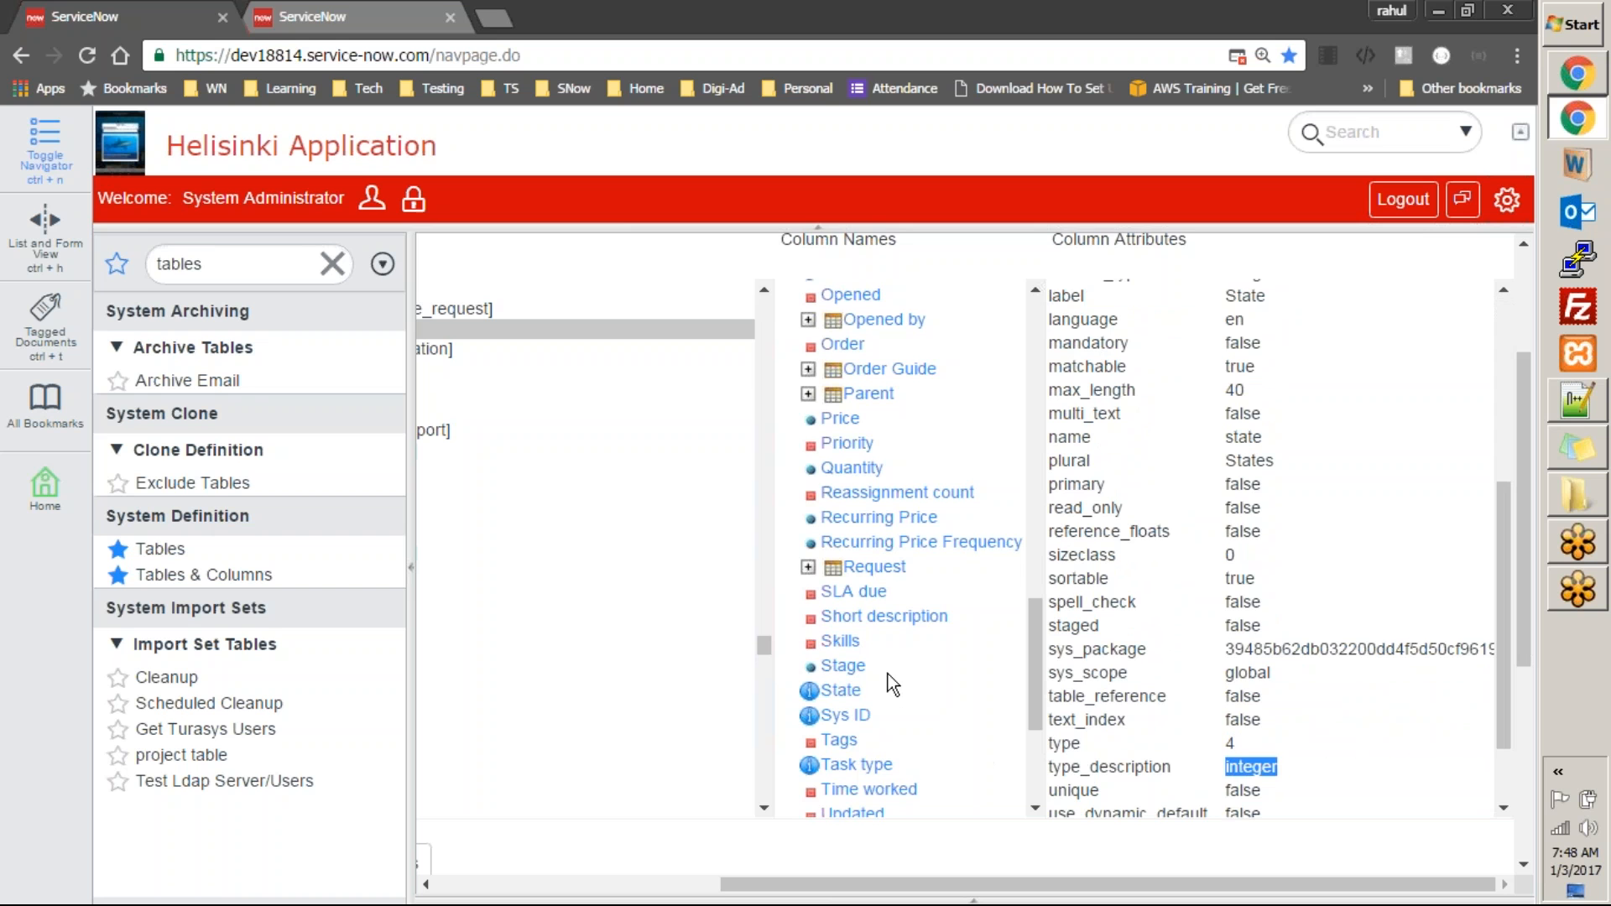
Return to the Stage column's attributes and examine its type and type_description for comparison with State
{"action": "left_click", "coordinate": [842, 668]}
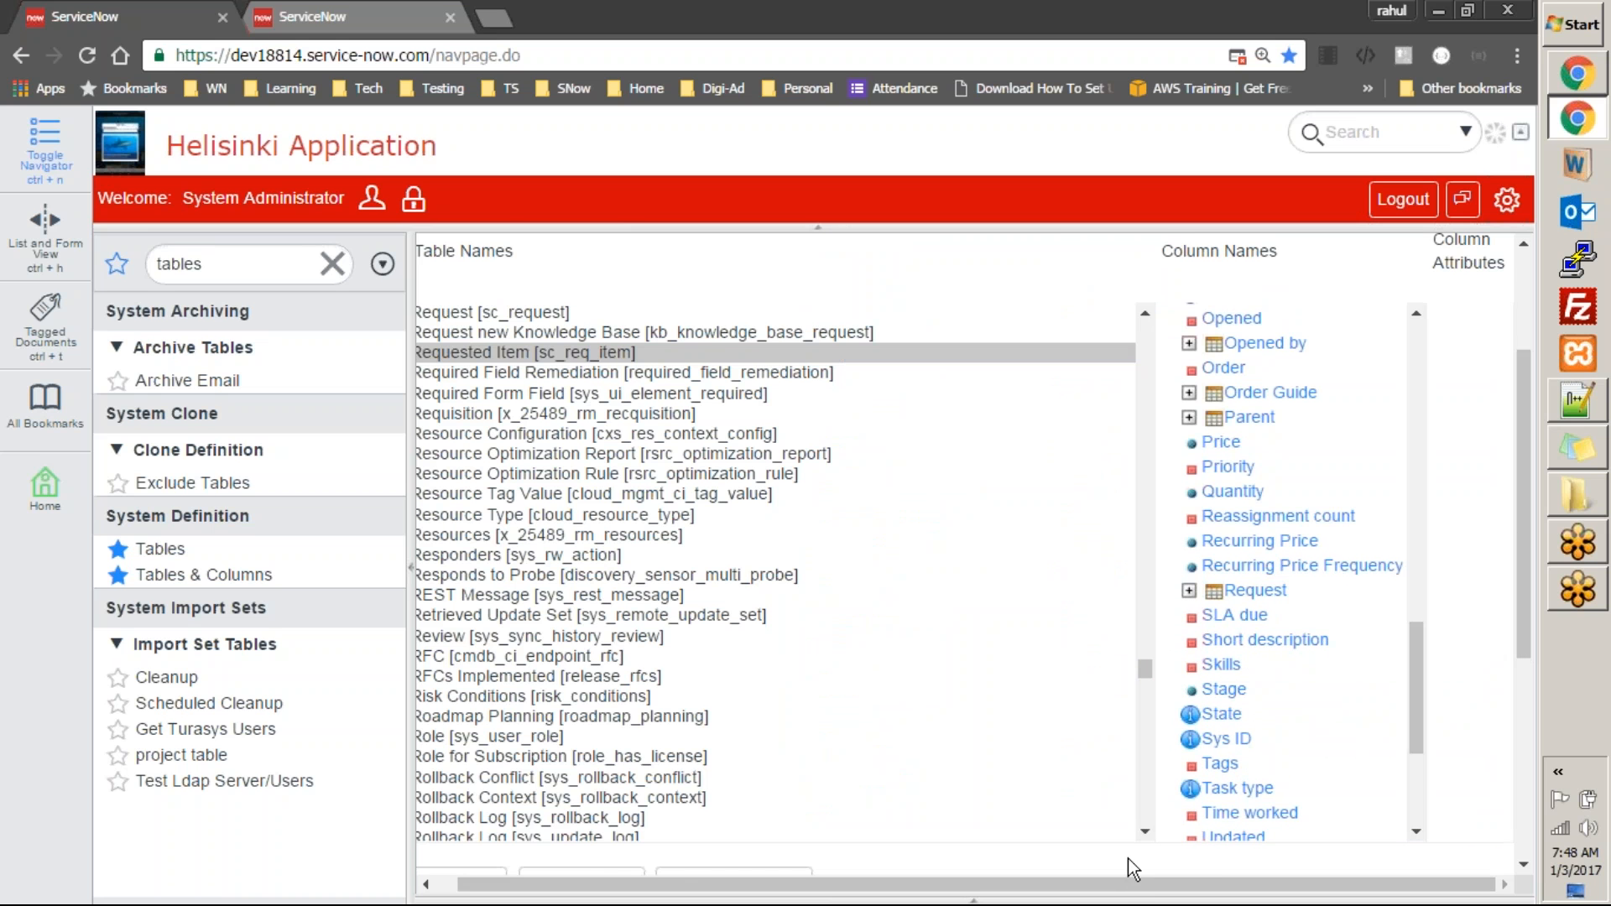
{"action": "left_click_drag", "start_coordinate": [1131, 882], "coordinate": [1447, 858]}
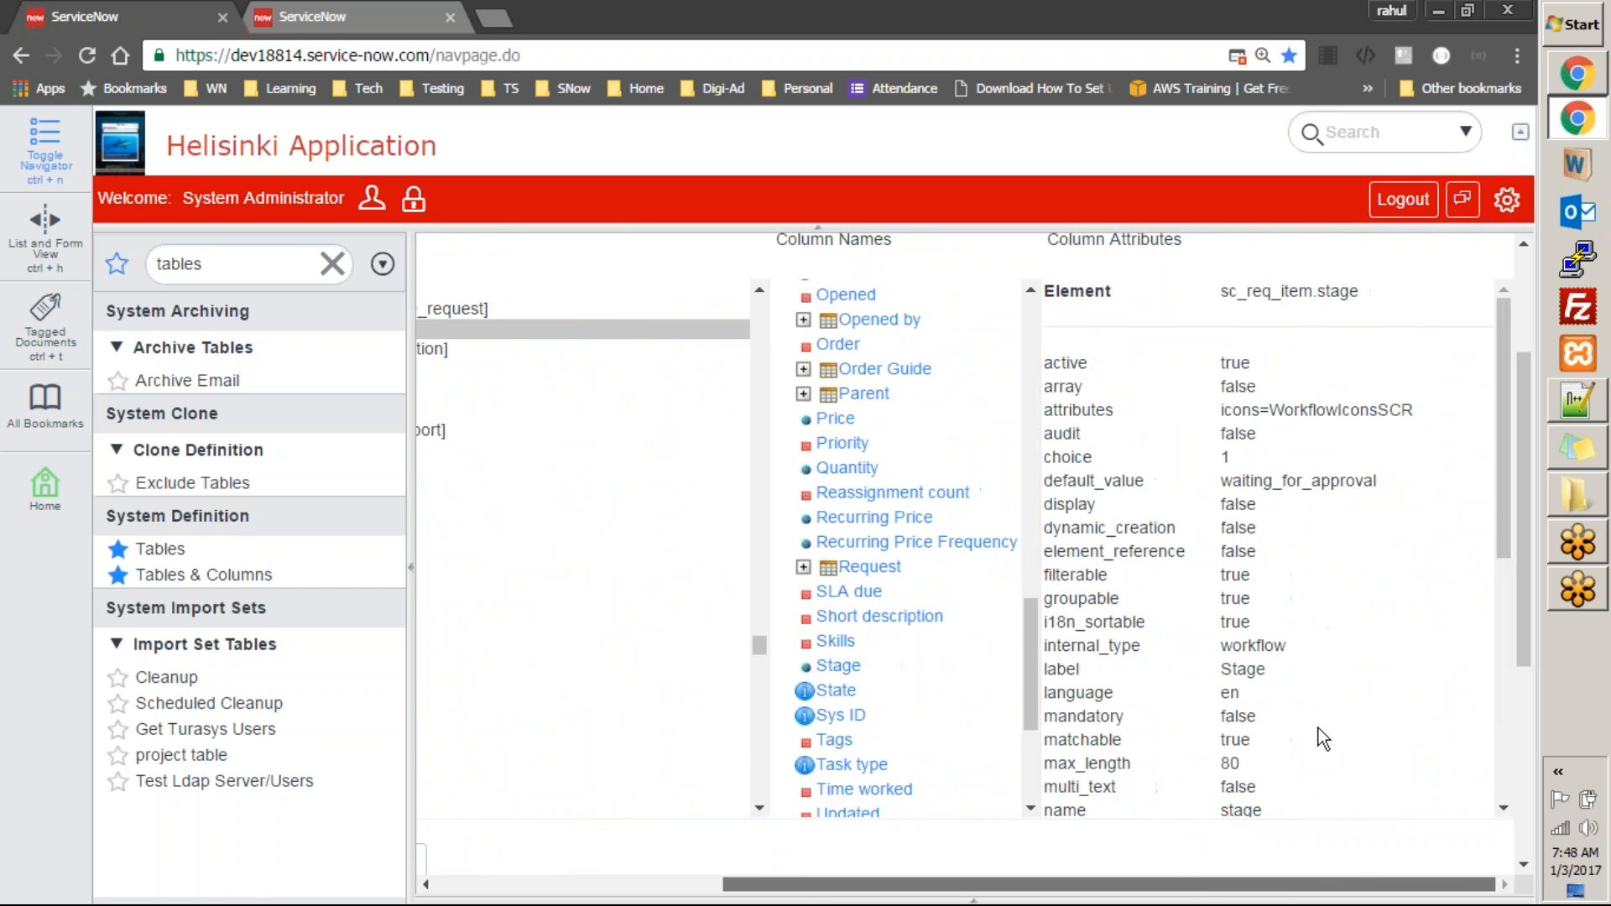
{"action": "left_click_drag", "start_coordinate": [1506, 496], "coordinate": [1516, 743]}
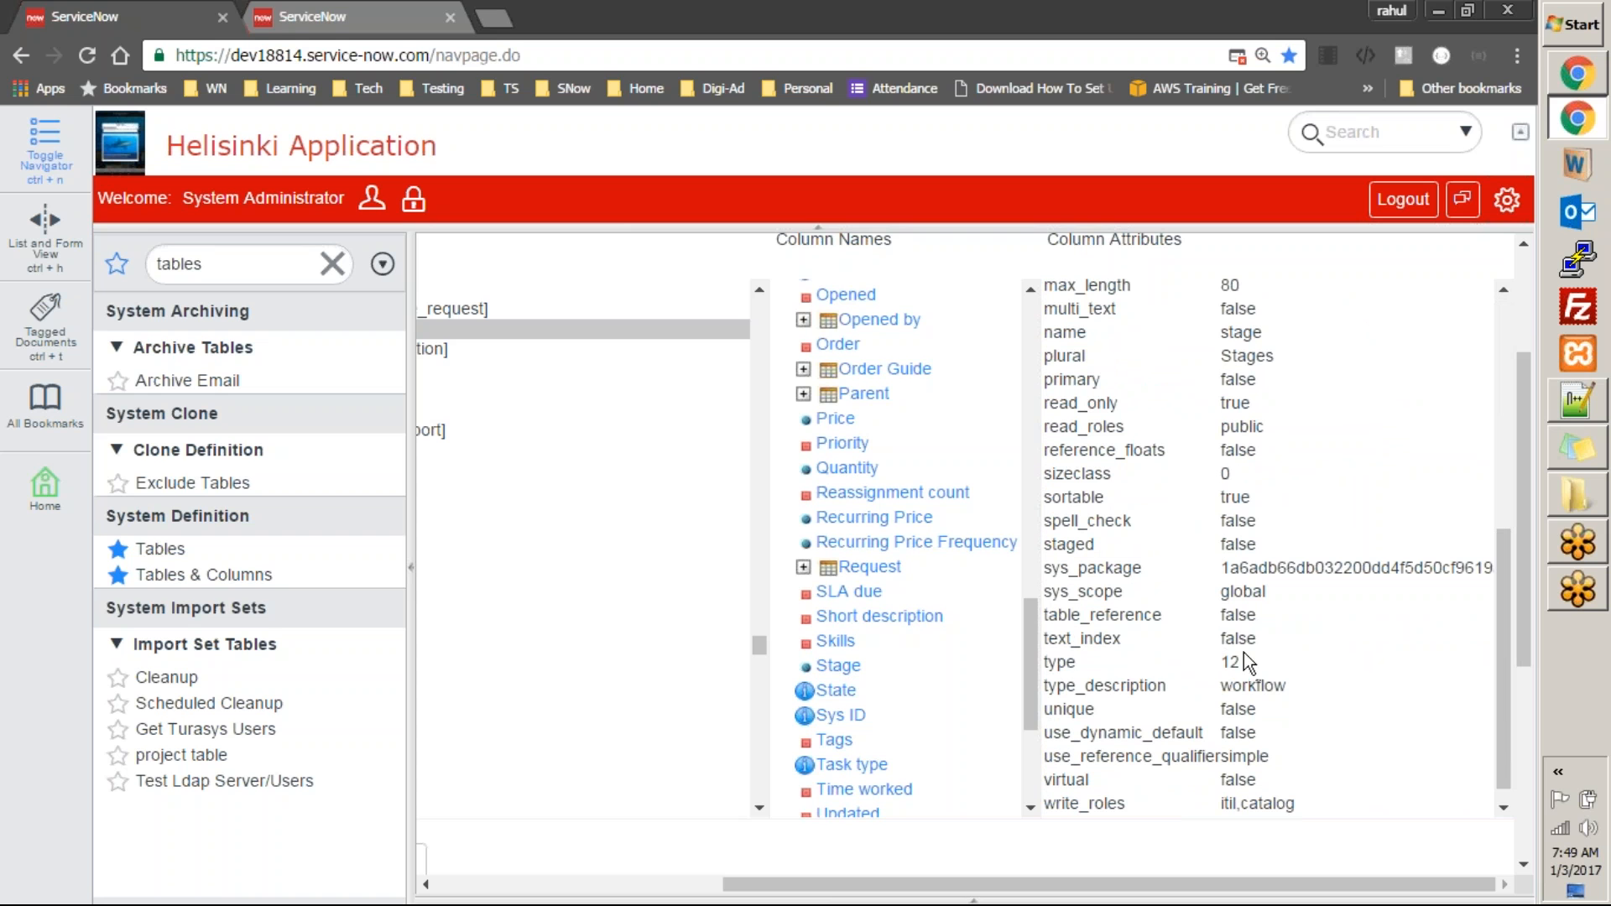
{"action": "left_click_drag", "start_coordinate": [1239, 663], "coordinate": [1220, 663]}
{"action": "double_click", "coordinate": [1244, 681]}
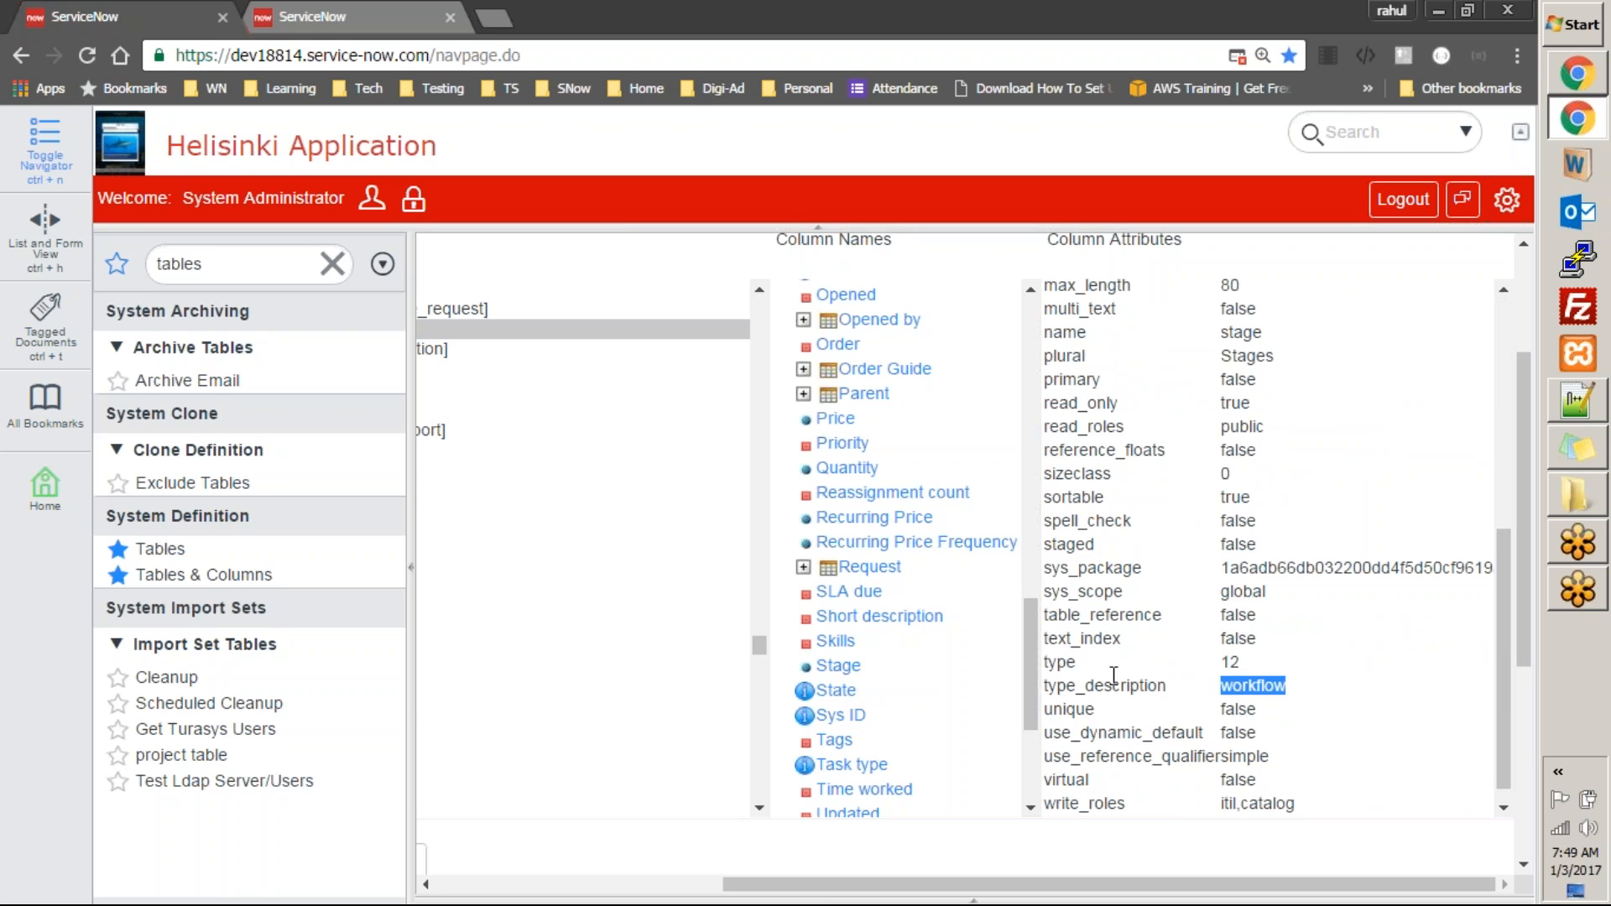
{"action": "left_click_drag", "start_coordinate": [1049, 663], "coordinate": [1301, 691]}
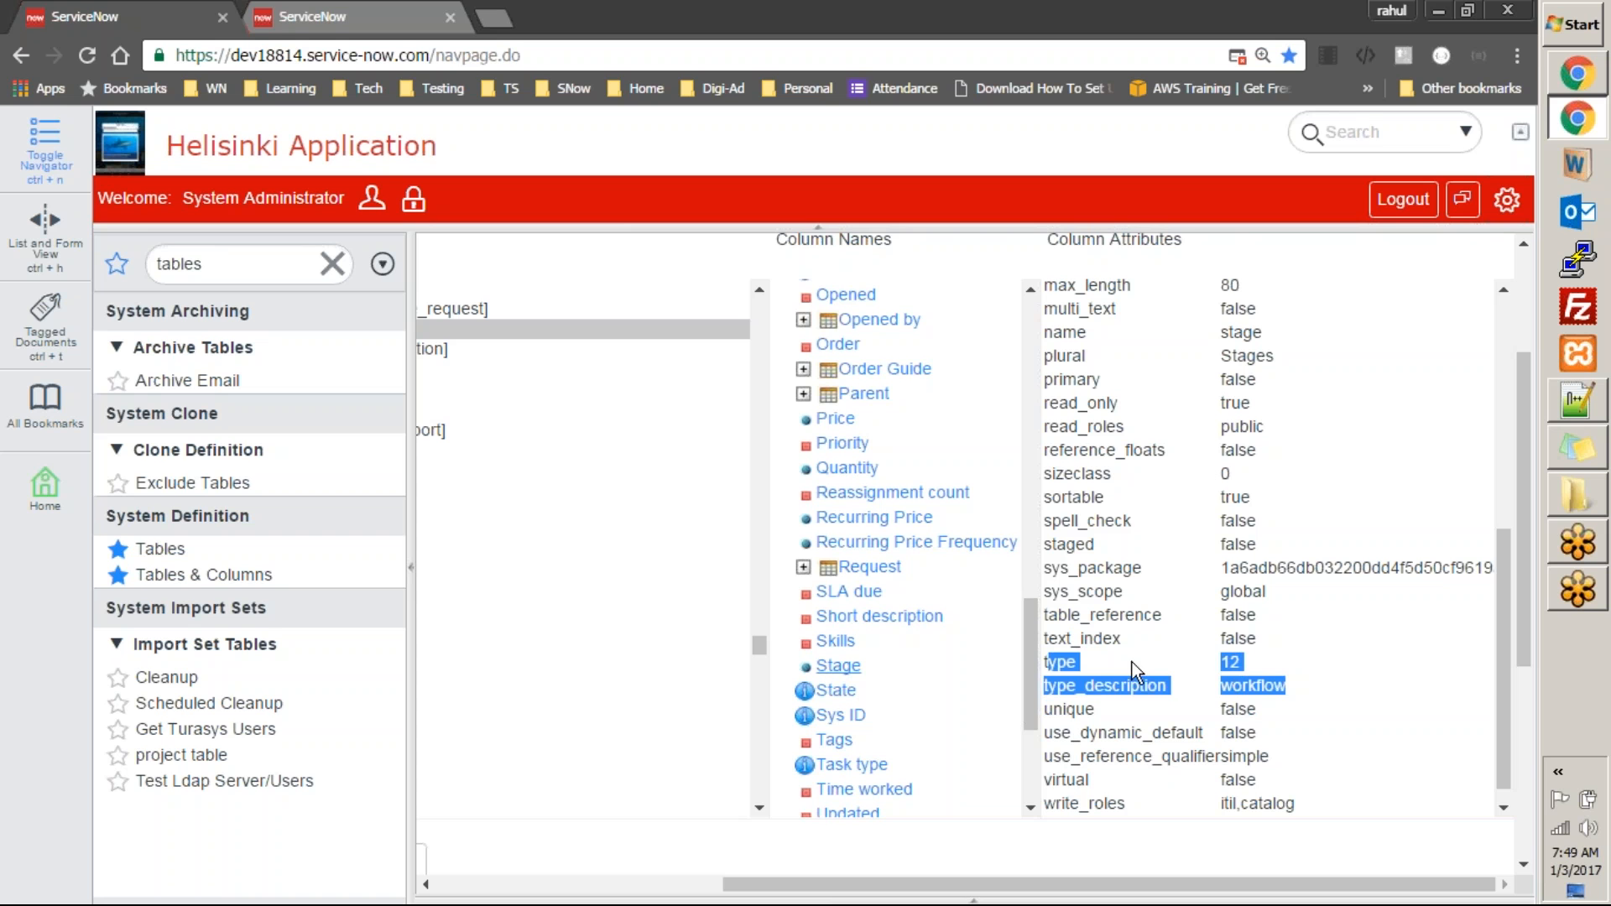
{"action": "left_click", "coordinate": [1277, 682]}
{"action": "double_click", "coordinate": [1276, 682]}
{"action": "double_click", "coordinate": [1275, 681]}
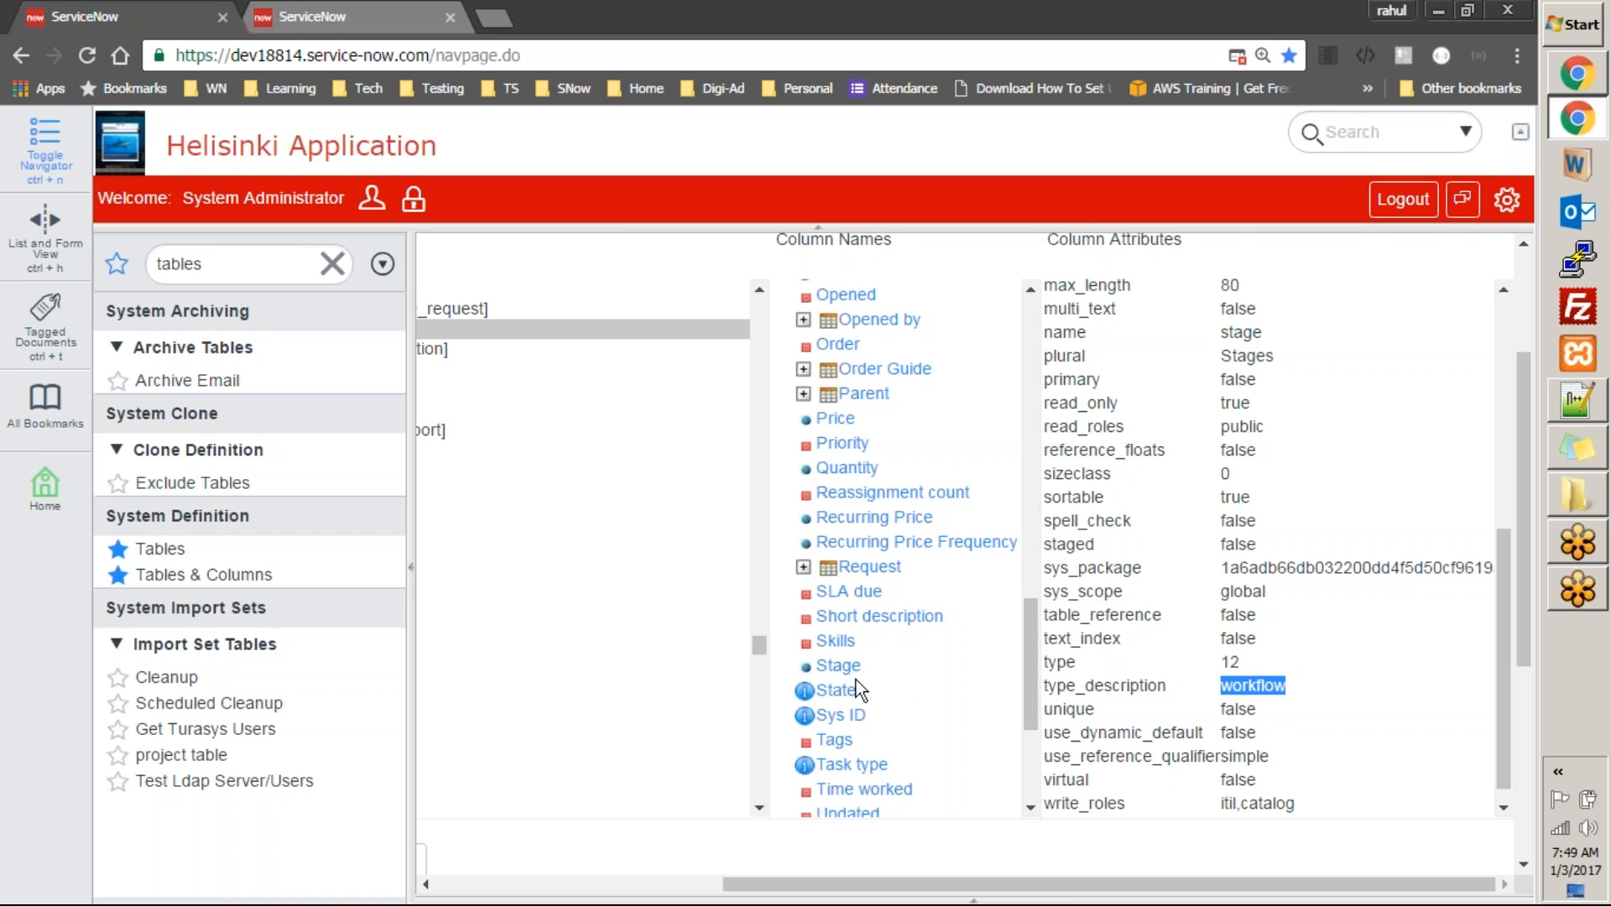
Switch to the State column and back to Stage, and examine Stage's type, type_description and internal_type attributes
{"action": "left_click", "coordinate": [838, 694]}
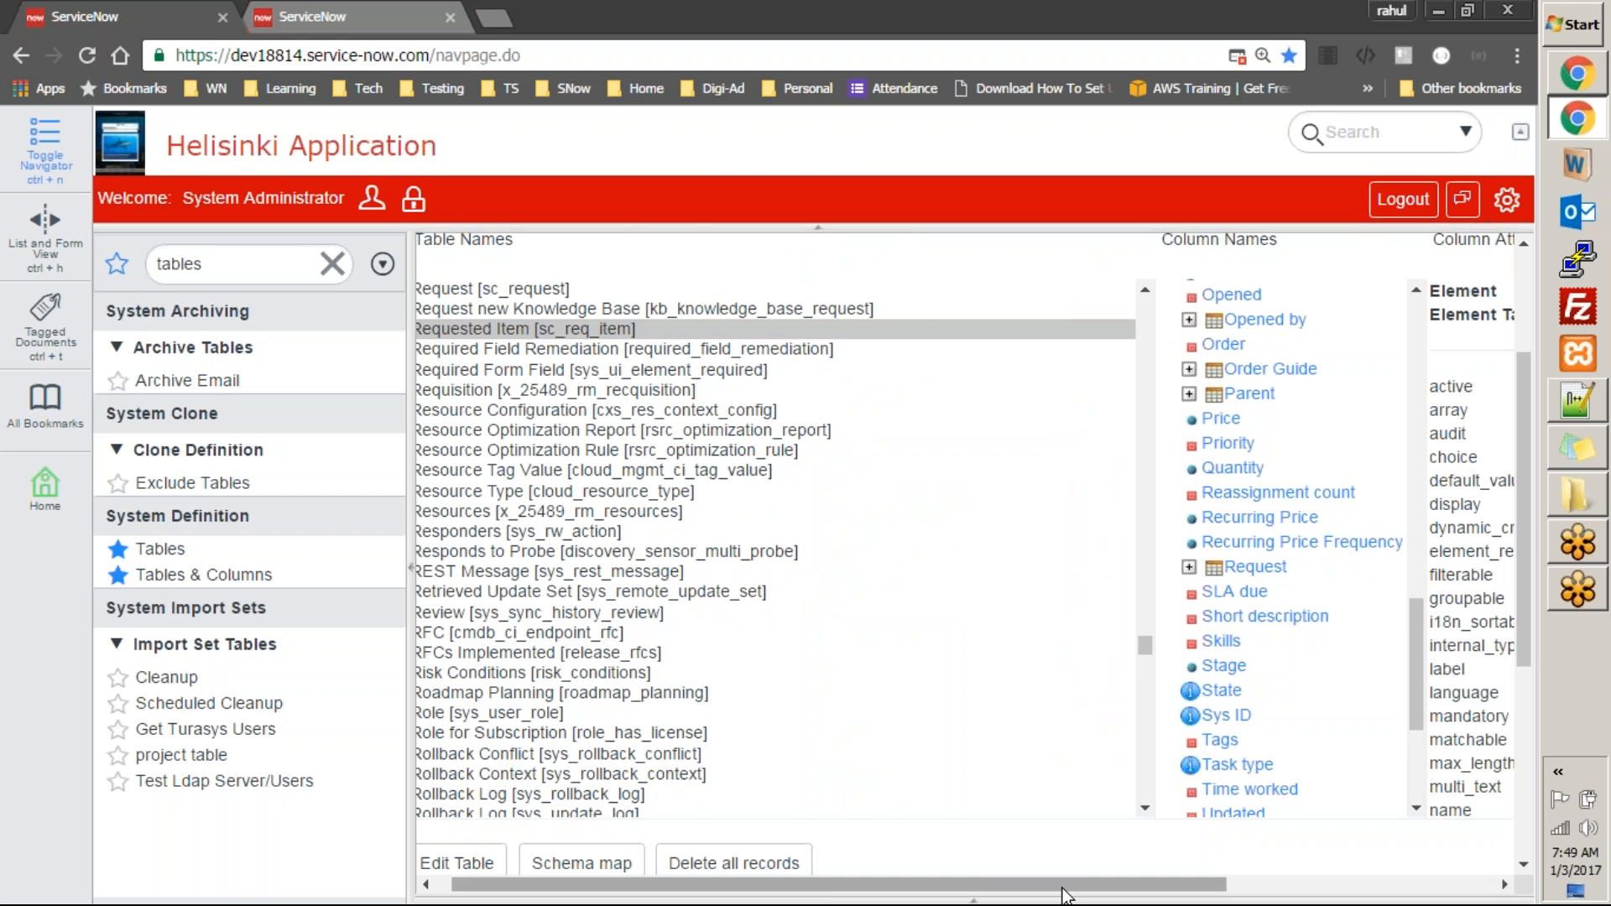
{"action": "left_click", "coordinate": [1229, 678]}
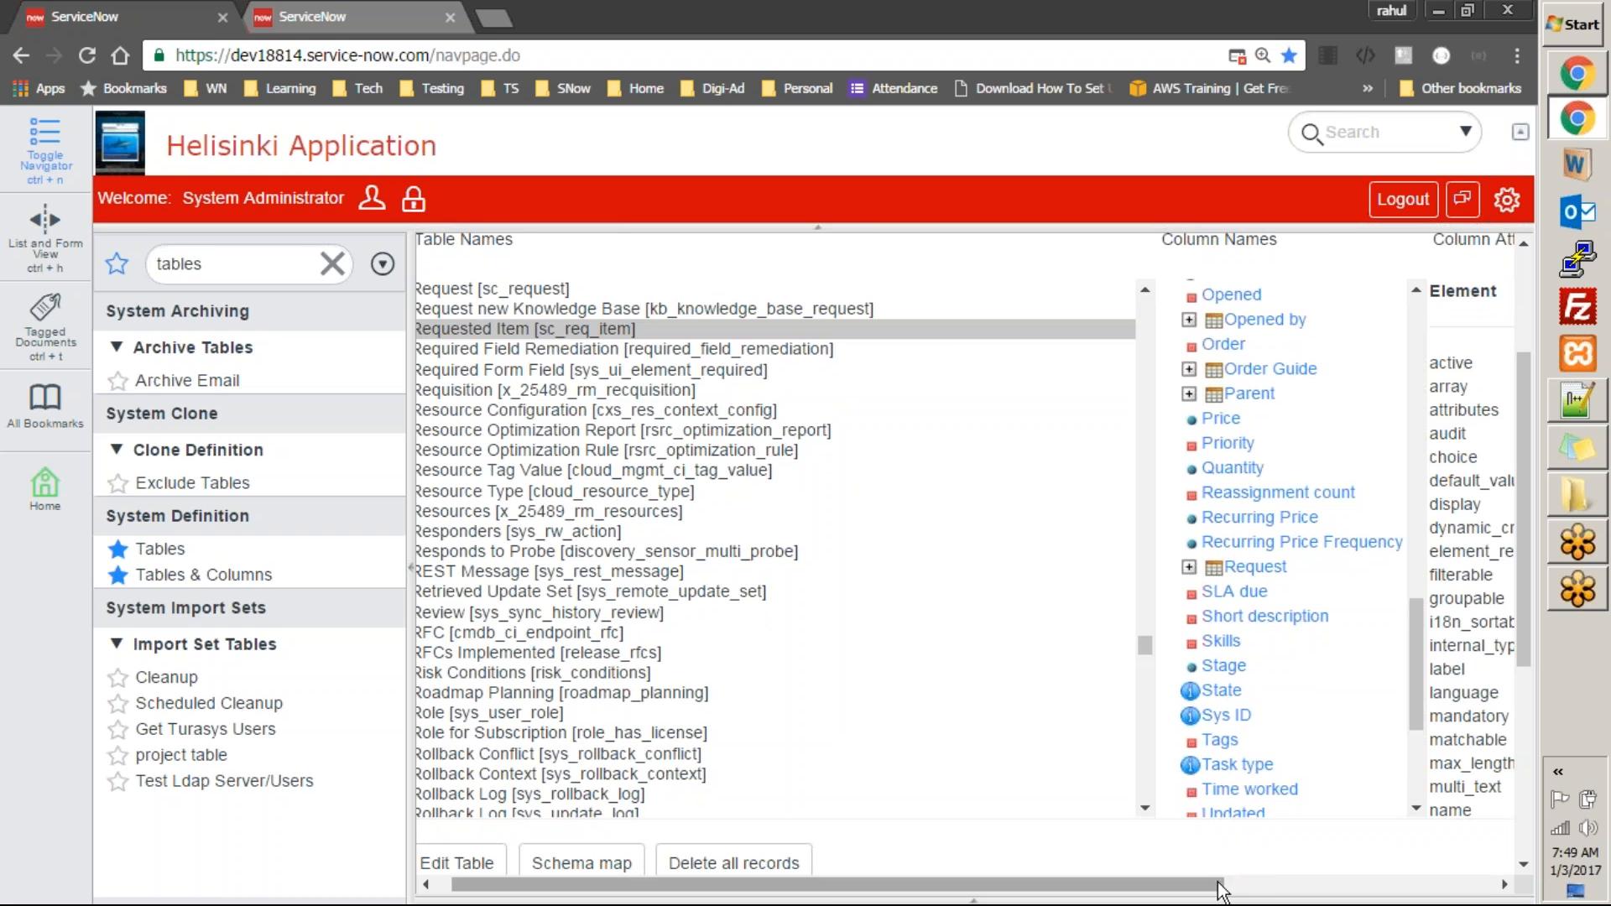
{"action": "left_click", "coordinate": [1250, 885]}
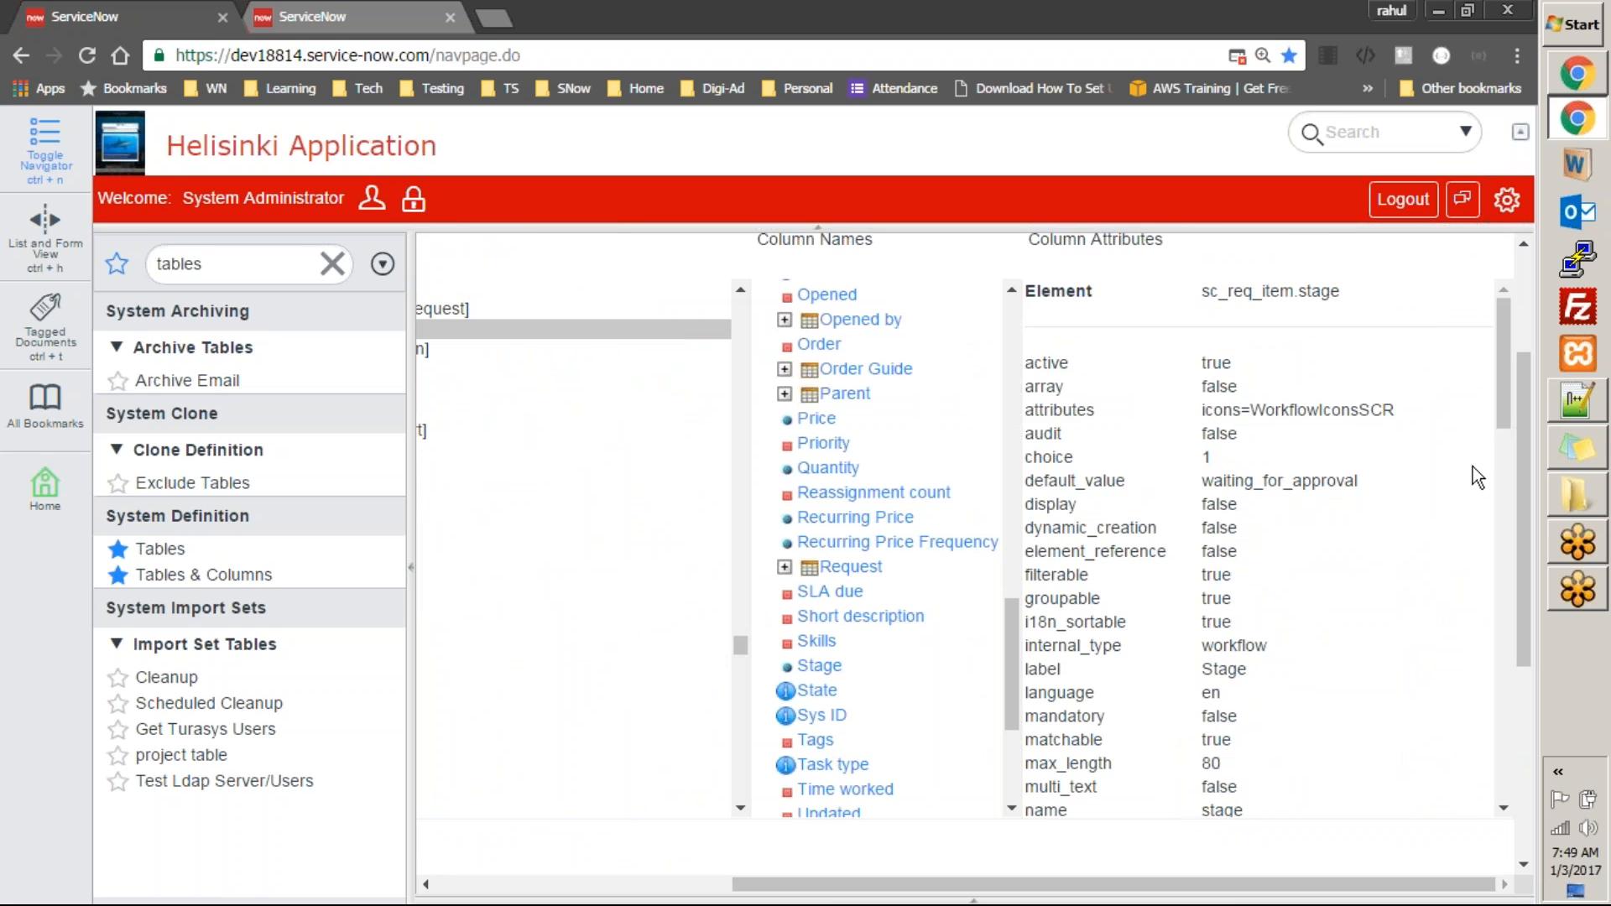
{"action": "left_click_drag", "start_coordinate": [1499, 410], "coordinate": [1519, 797]}
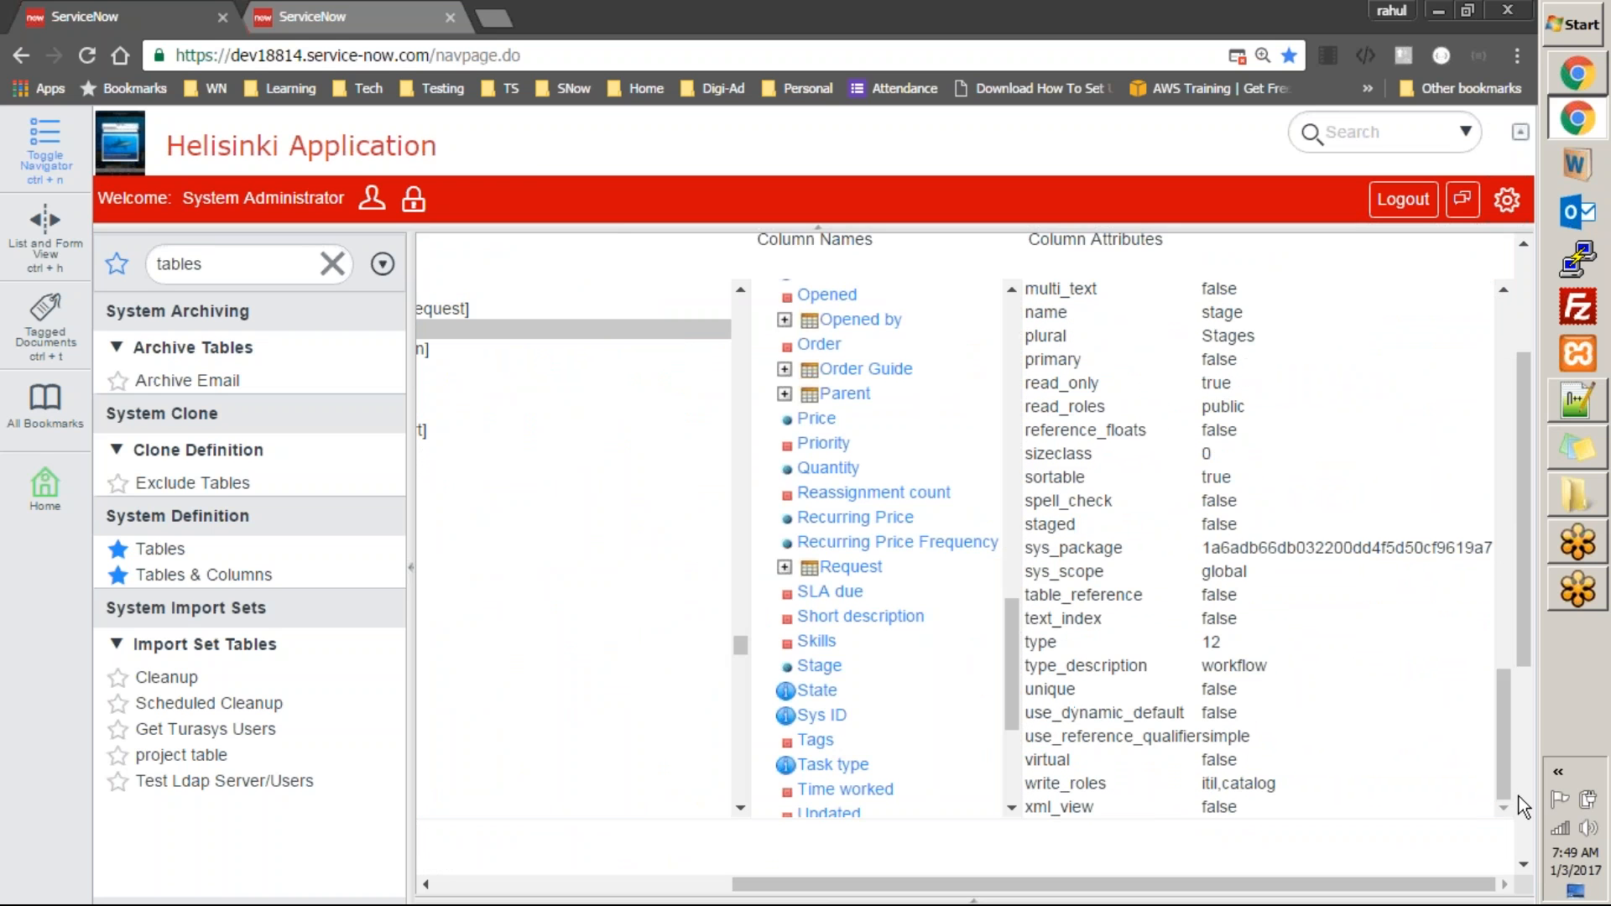
{"action": "left_click_drag", "start_coordinate": [1208, 643], "coordinate": [1292, 670]}
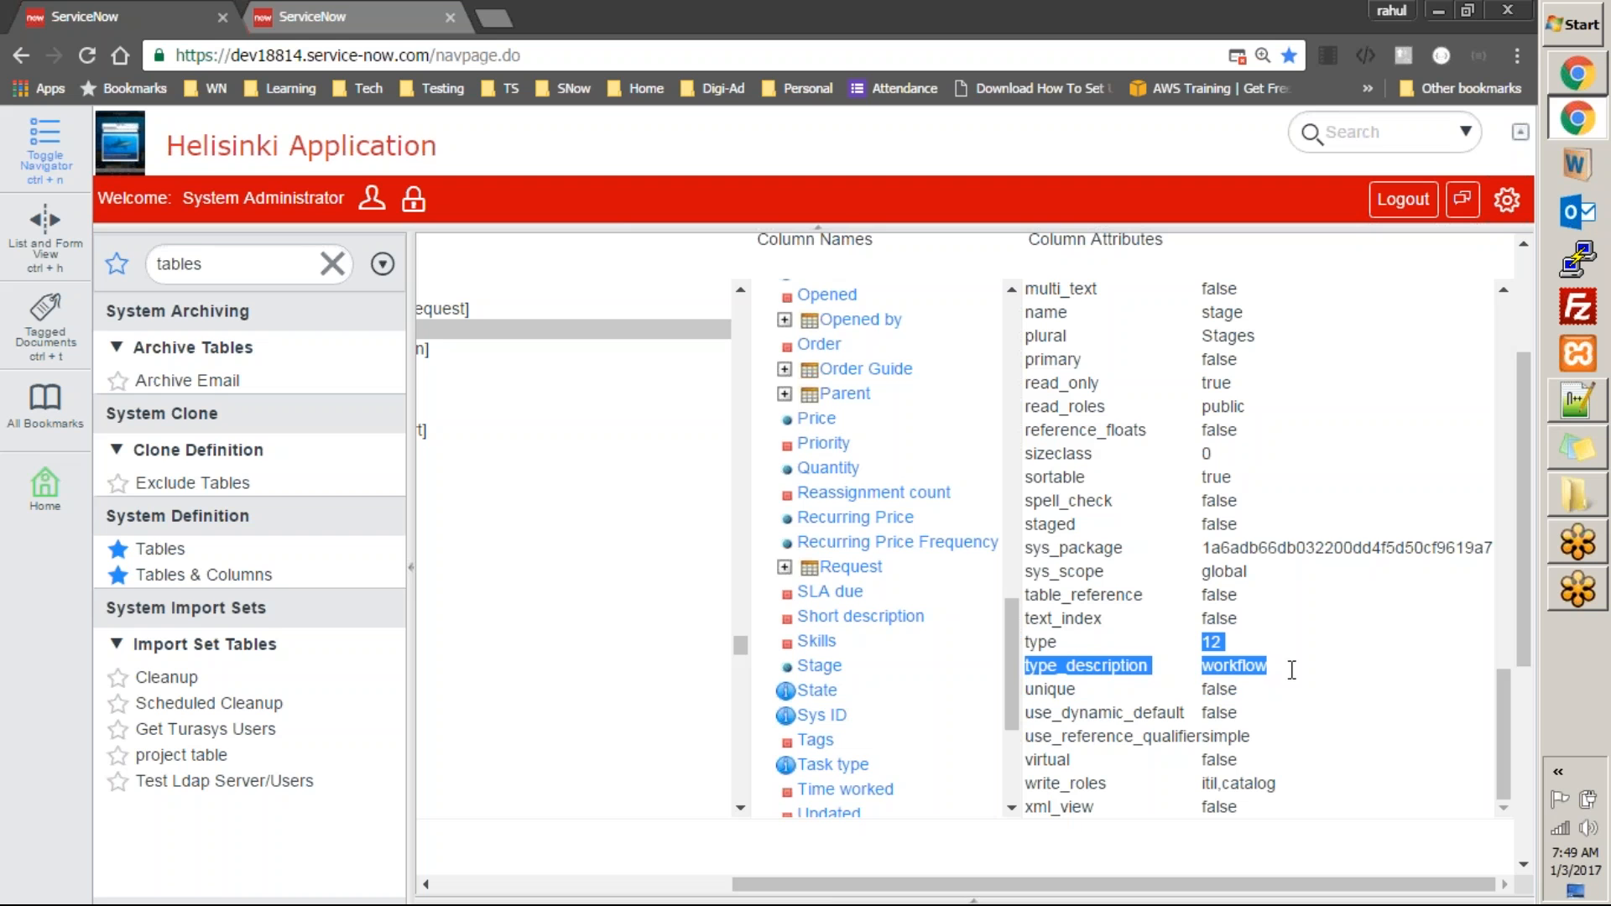
{"action": "left_click_drag", "start_coordinate": [1511, 718], "coordinate": [1576, 768]}
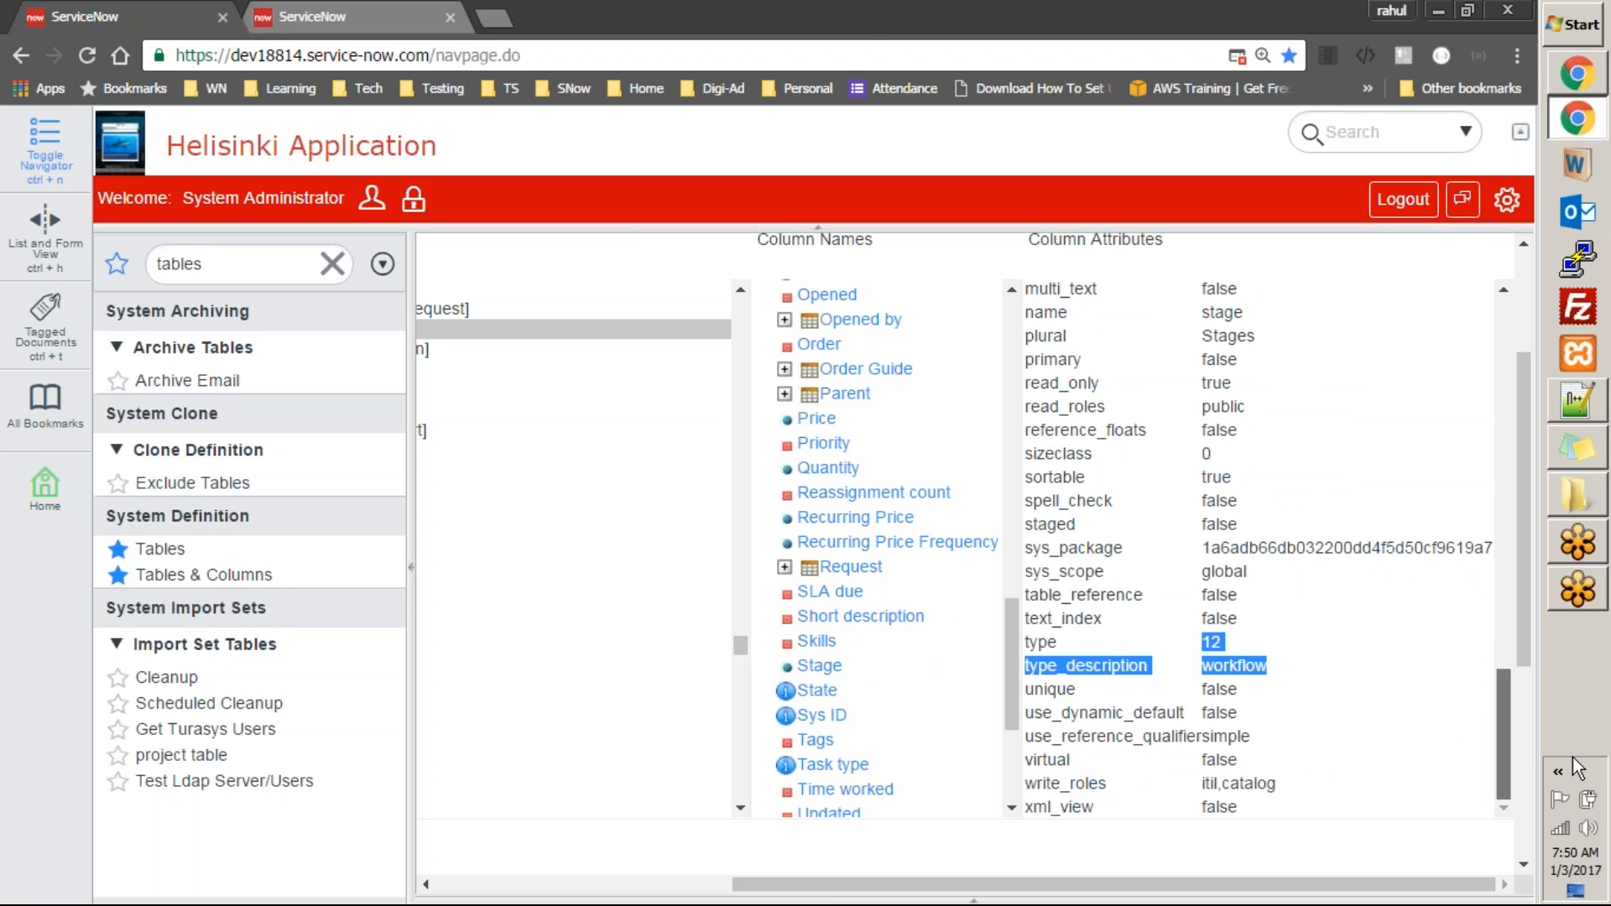
{"action": "left_click", "coordinate": [871, 24]}
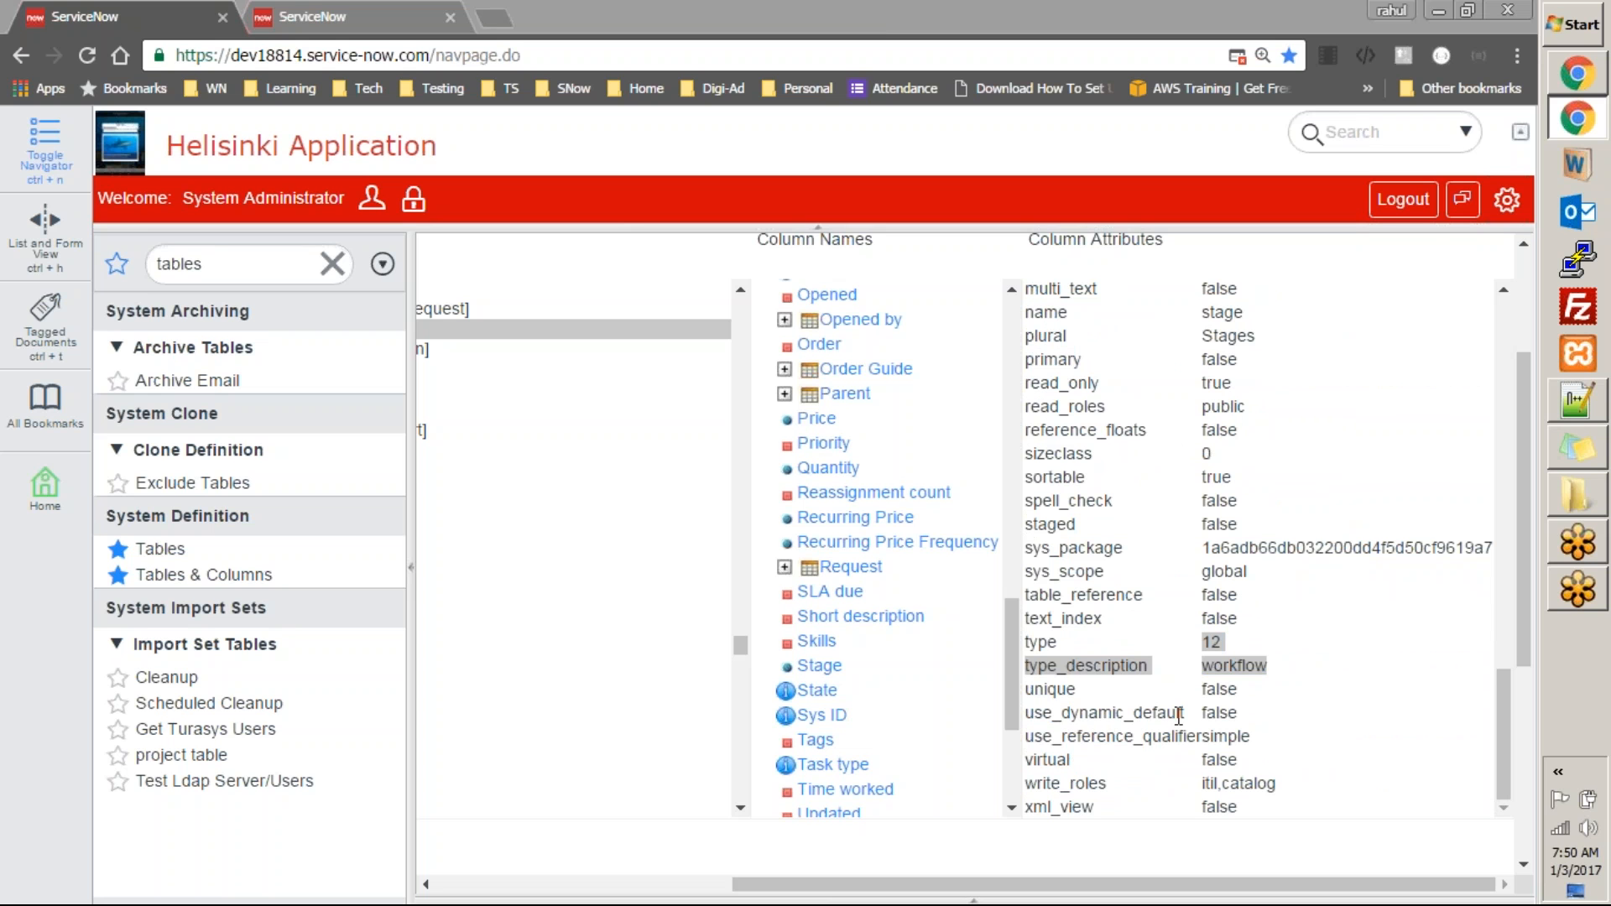
{"action": "left_click", "coordinate": [1228, 647]}
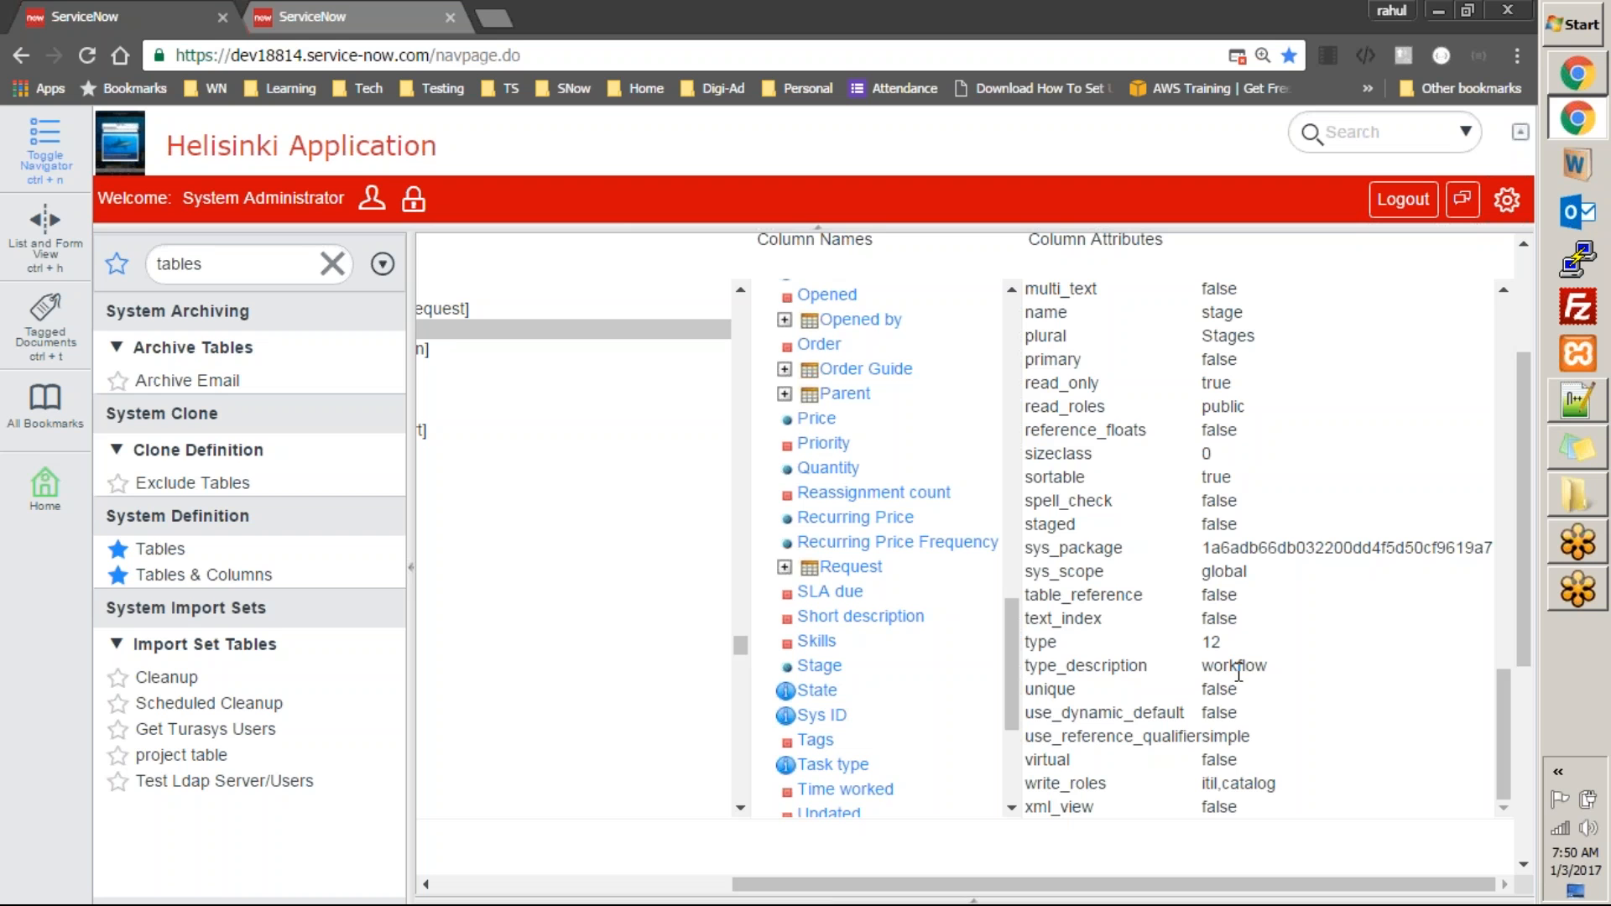
{"action": "left_click_drag", "start_coordinate": [1504, 695], "coordinate": [1489, 557]}
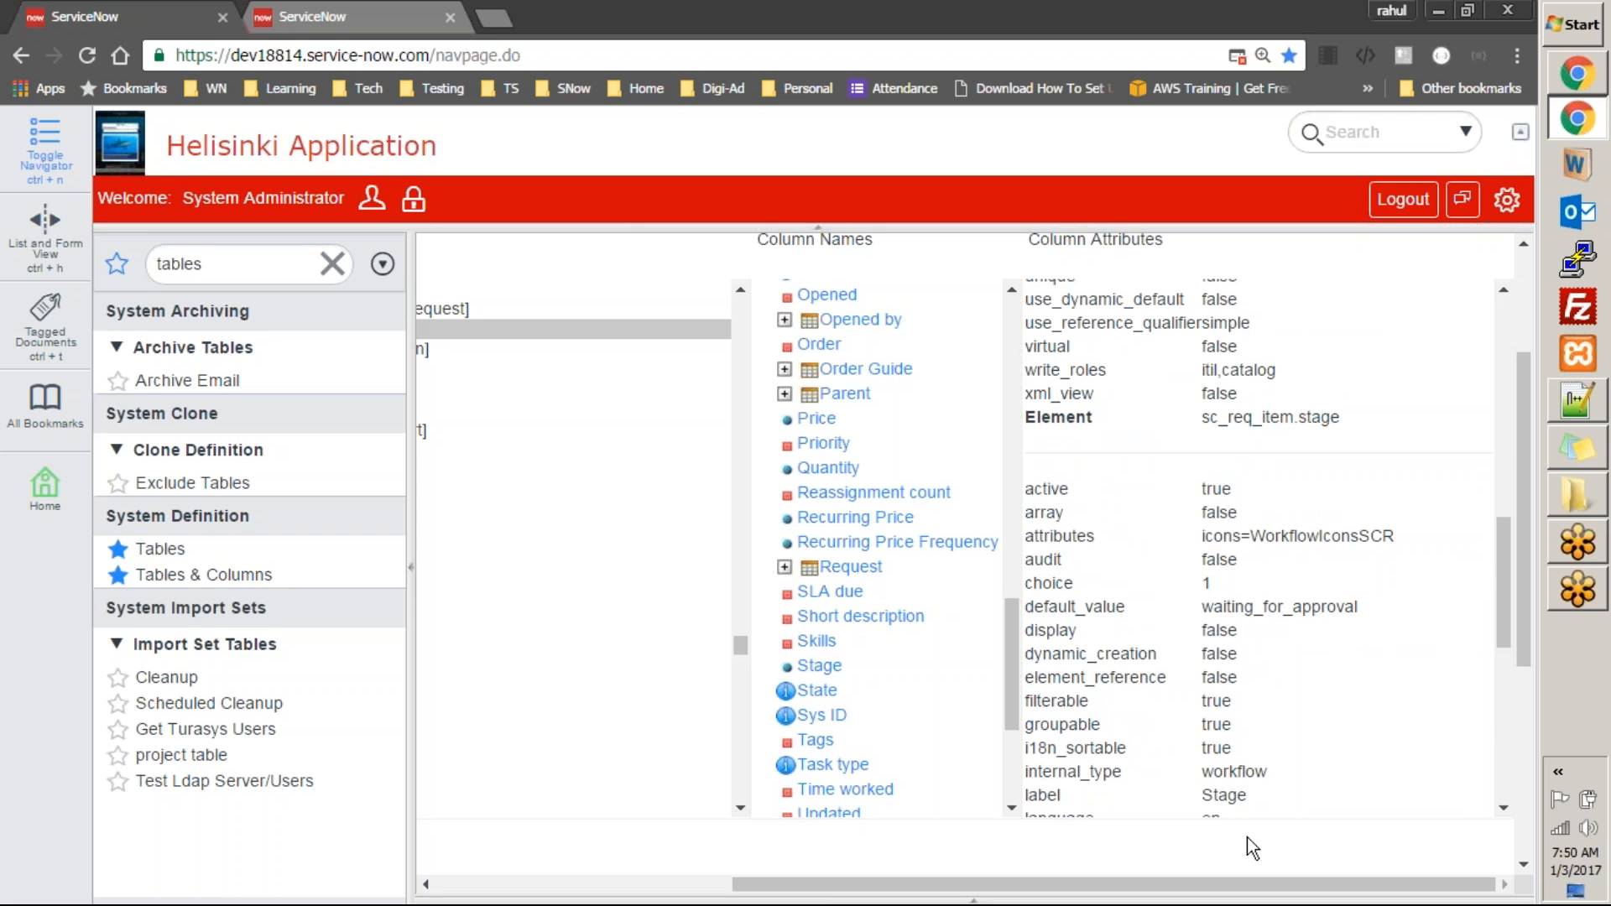
{"action": "double_click", "coordinate": [1234, 772]}
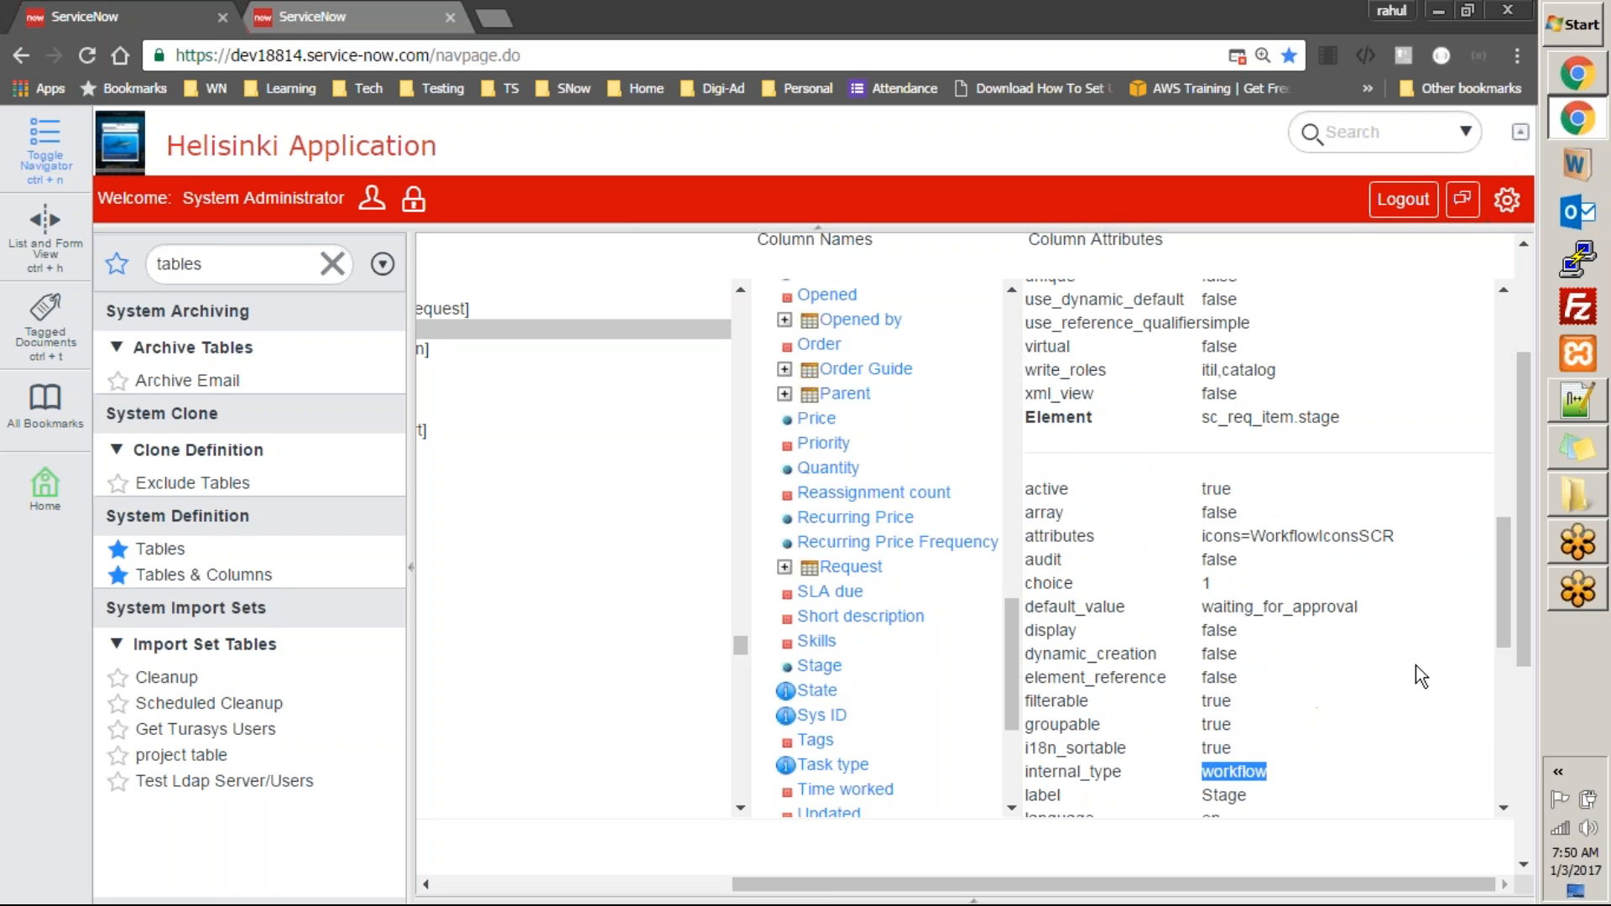
{"action": "left_click_drag", "start_coordinate": [1508, 560], "coordinate": [1523, 297]}
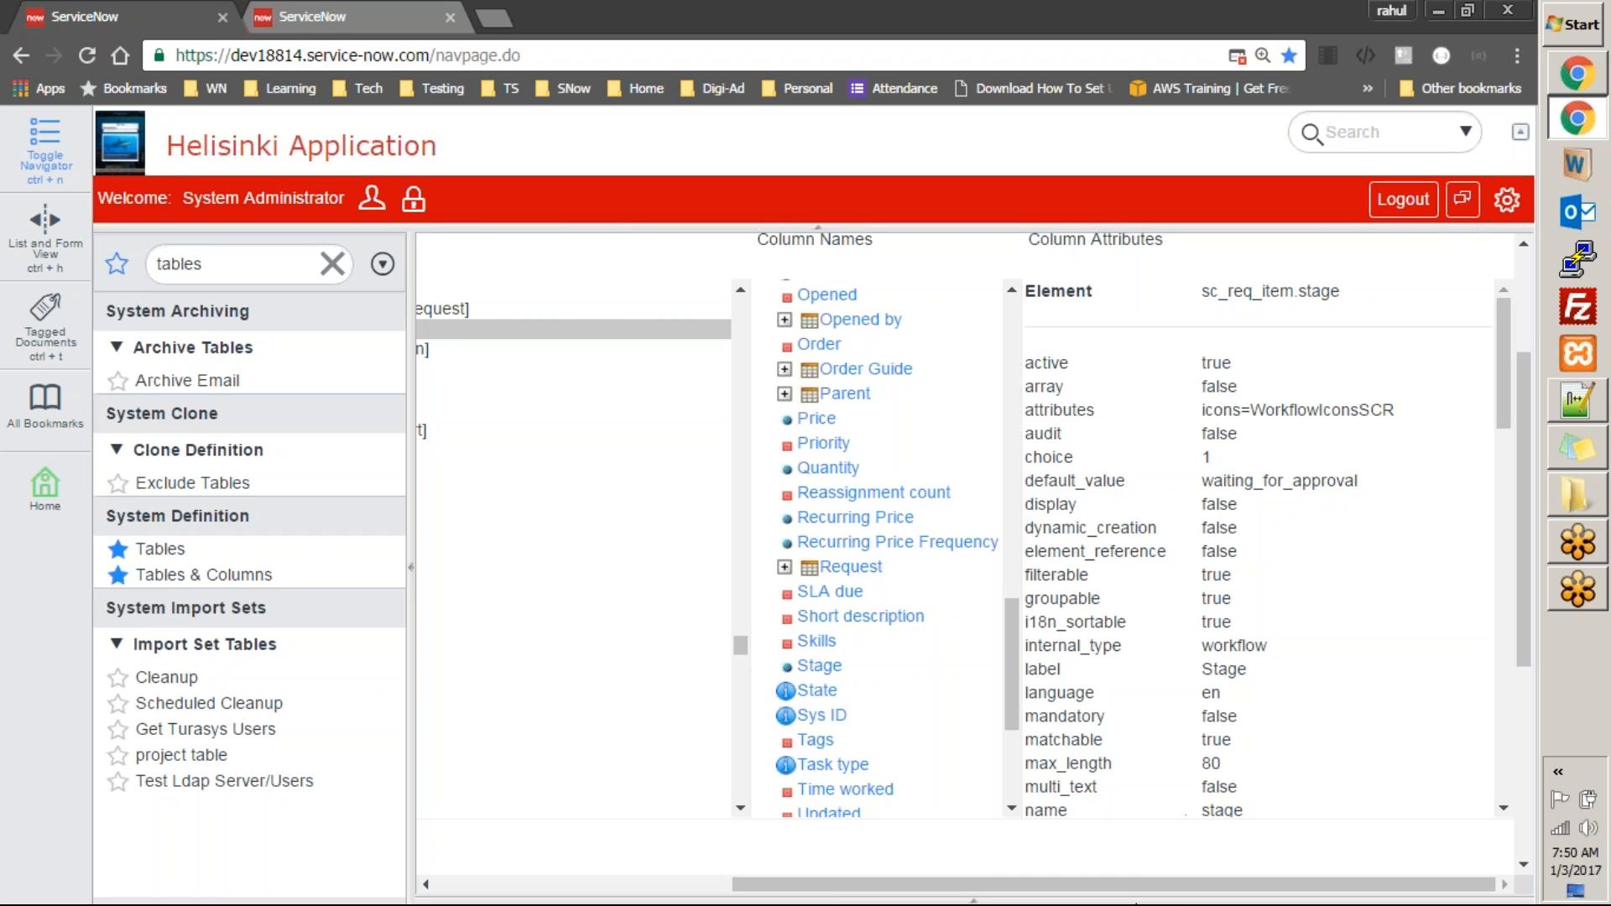
Open the Requested Item table's definition for editing and examine the type of the Stage column in Table Columns
{"action": "left_click_drag", "start_coordinate": [1142, 898], "coordinate": [777, 897]}
{"action": "left_click", "coordinate": [501, 865]}
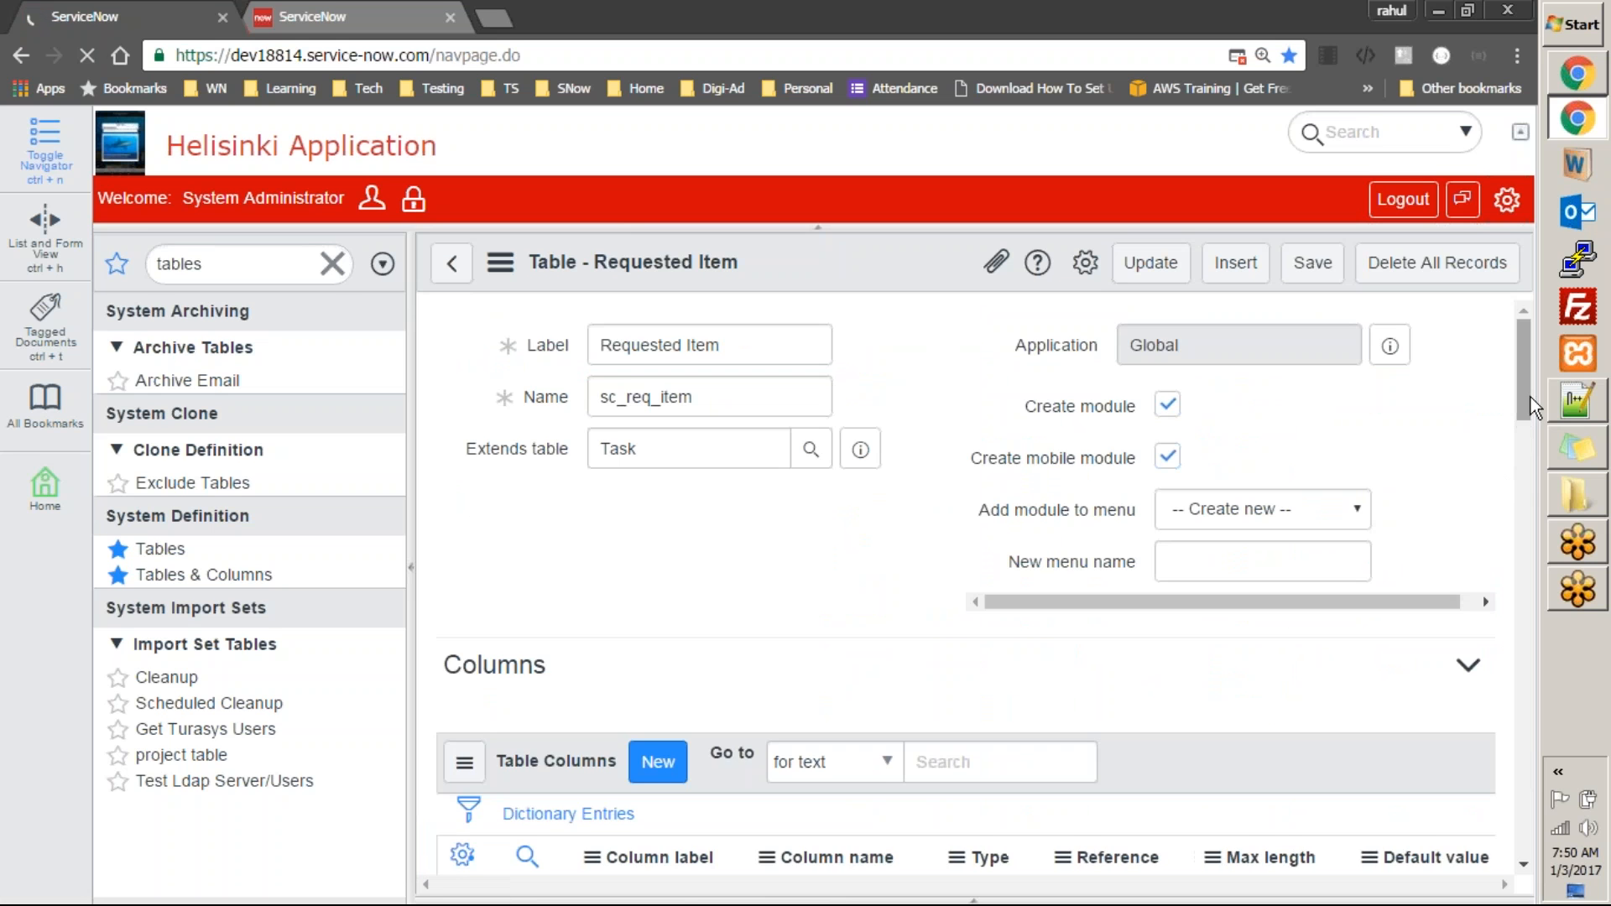
{"action": "left_click_drag", "start_coordinate": [1526, 391], "coordinate": [1524, 455]}
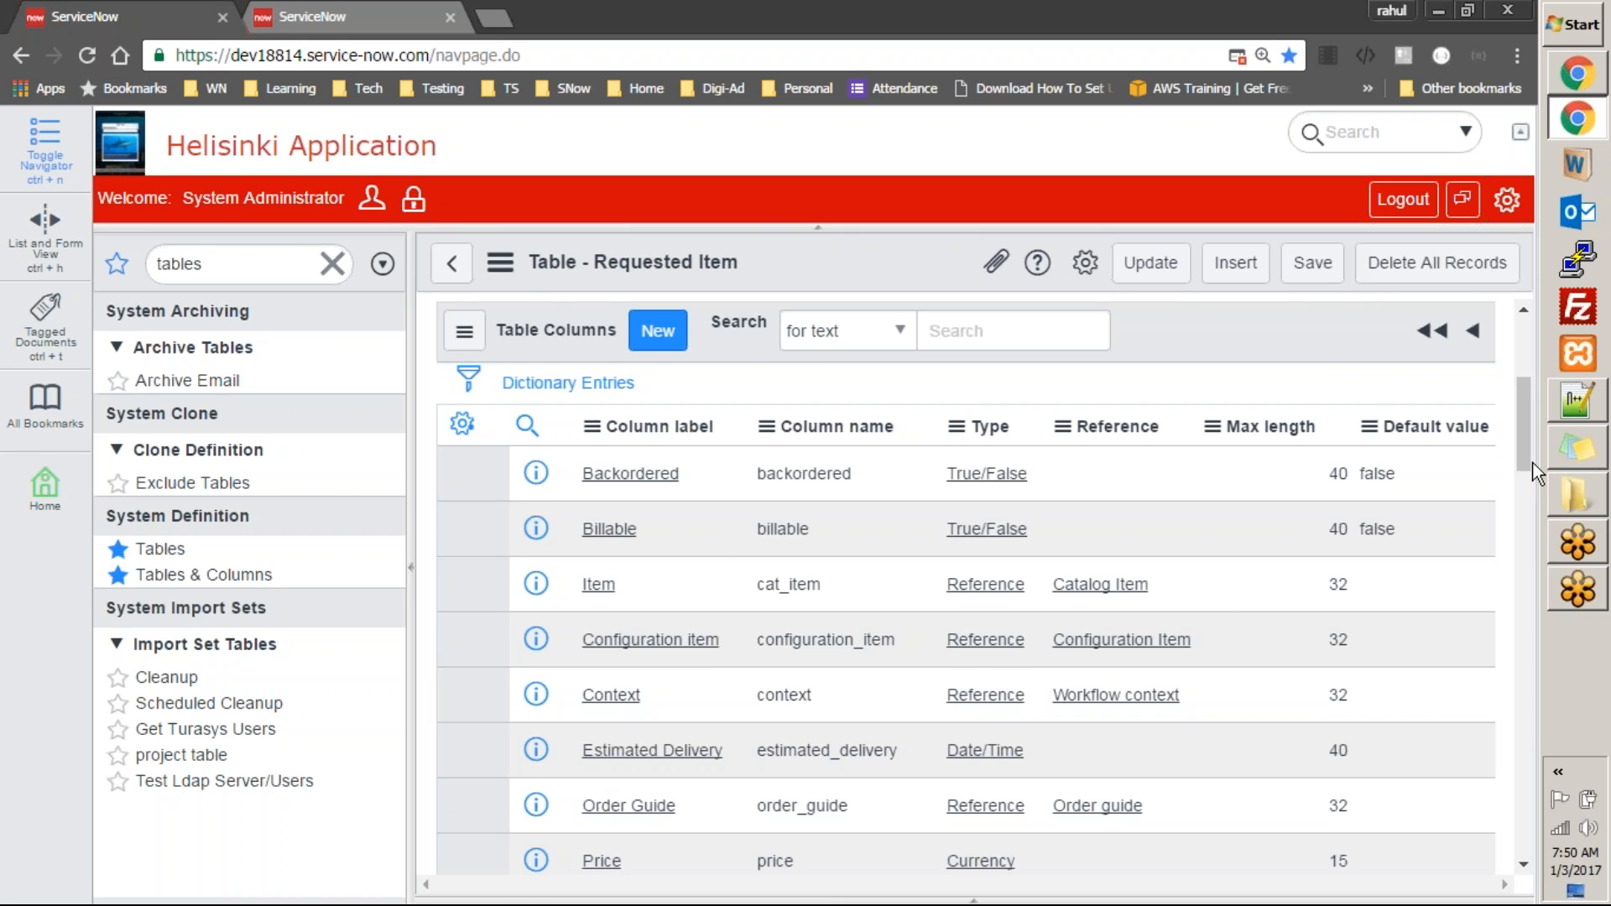
{"action": "scroll", "coordinate": [1534, 466], "scroll_direction": "down", "scroll_amount": 5}
{"action": "scroll", "coordinate": [1534, 466], "scroll_direction": "up", "scroll_amount": 4}
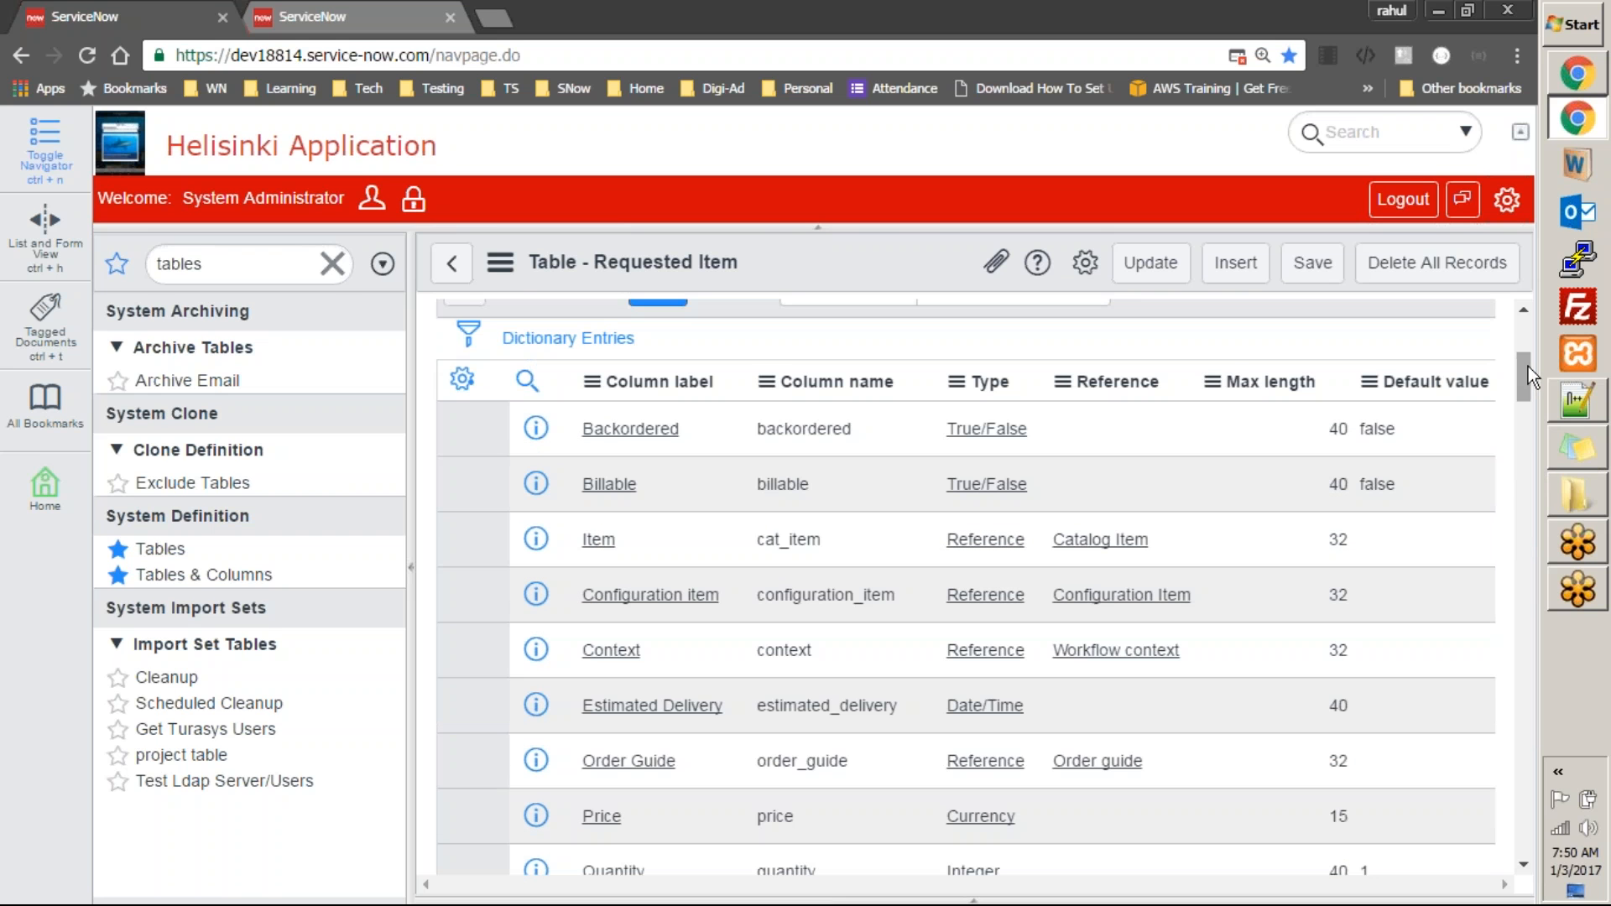
{"action": "left_click_drag", "start_coordinate": [1529, 367], "coordinate": [1538, 412]}
{"action": "mouse_move", "coordinate": [1540, 420]}
{"action": "left_mouse_down"}
{"action": "mouse_move", "coordinate": [1543, 441]}
{"action": "mouse_move", "coordinate": [1544, 423]}
{"action": "left_mouse_up"}
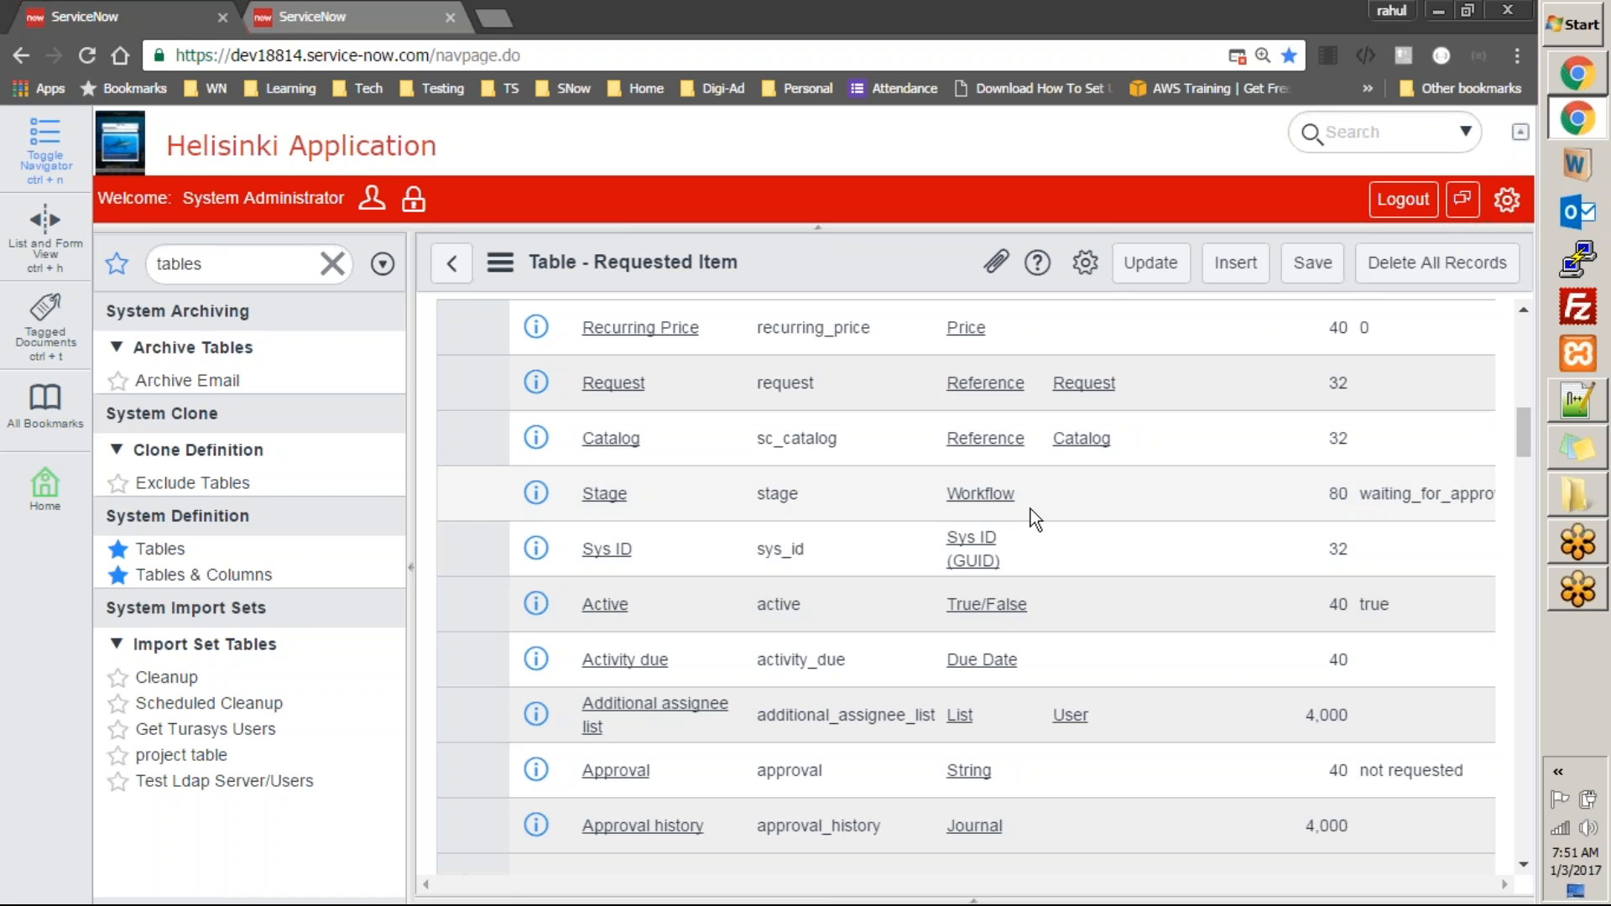
{"action": "left_click_drag", "start_coordinate": [1012, 500], "coordinate": [952, 508]}
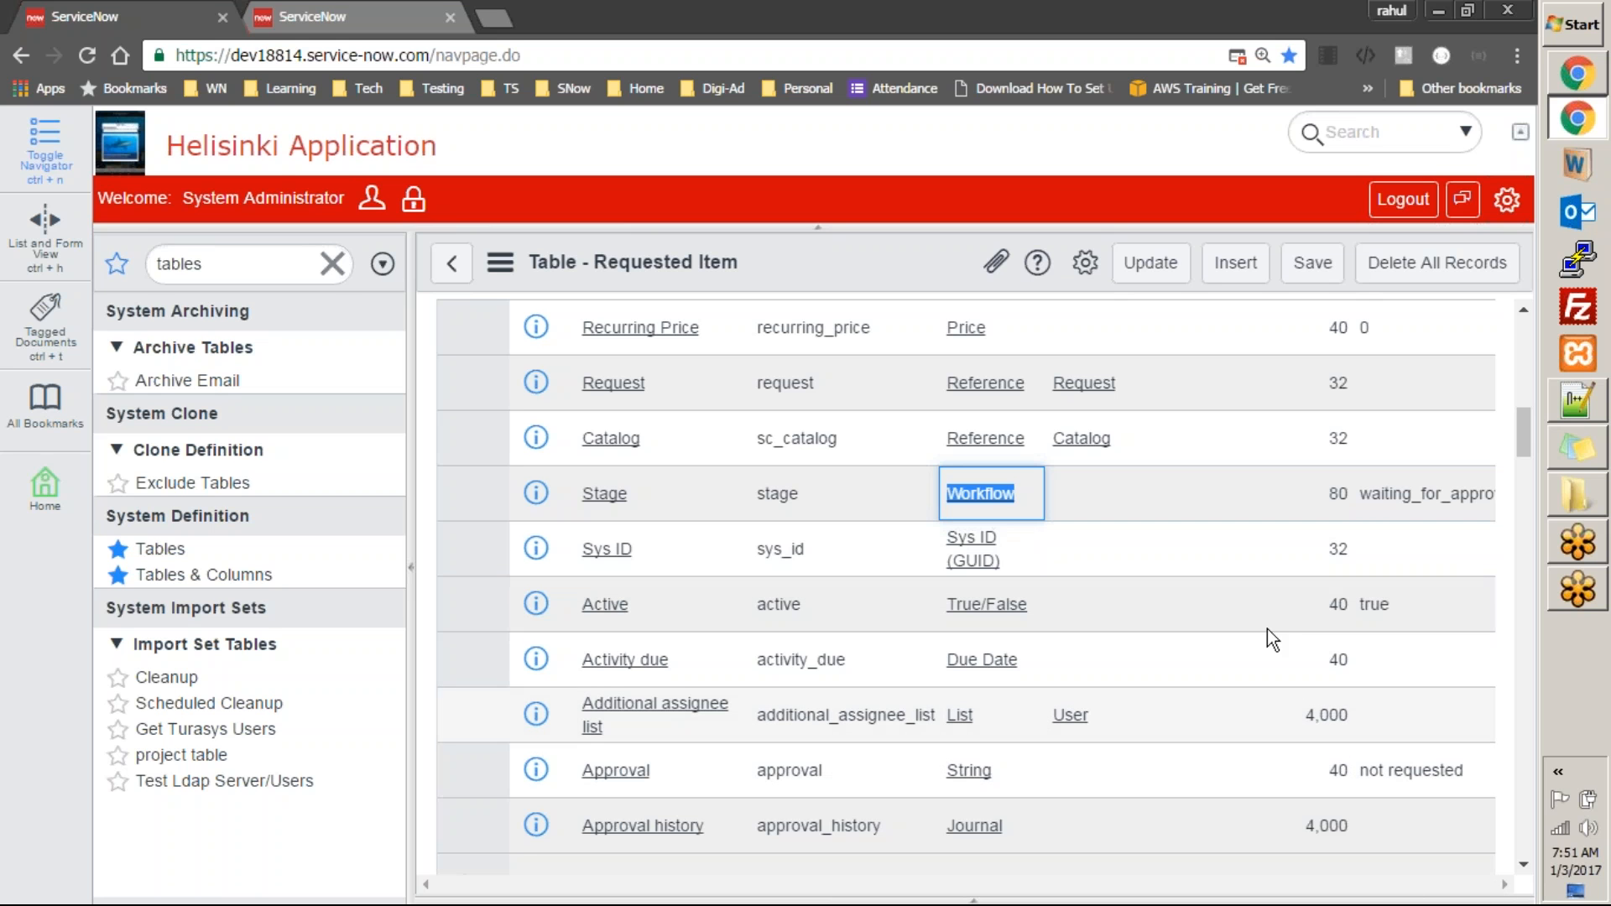
{"action": "left_click_drag", "start_coordinate": [1529, 430], "coordinate": [1484, 438]}
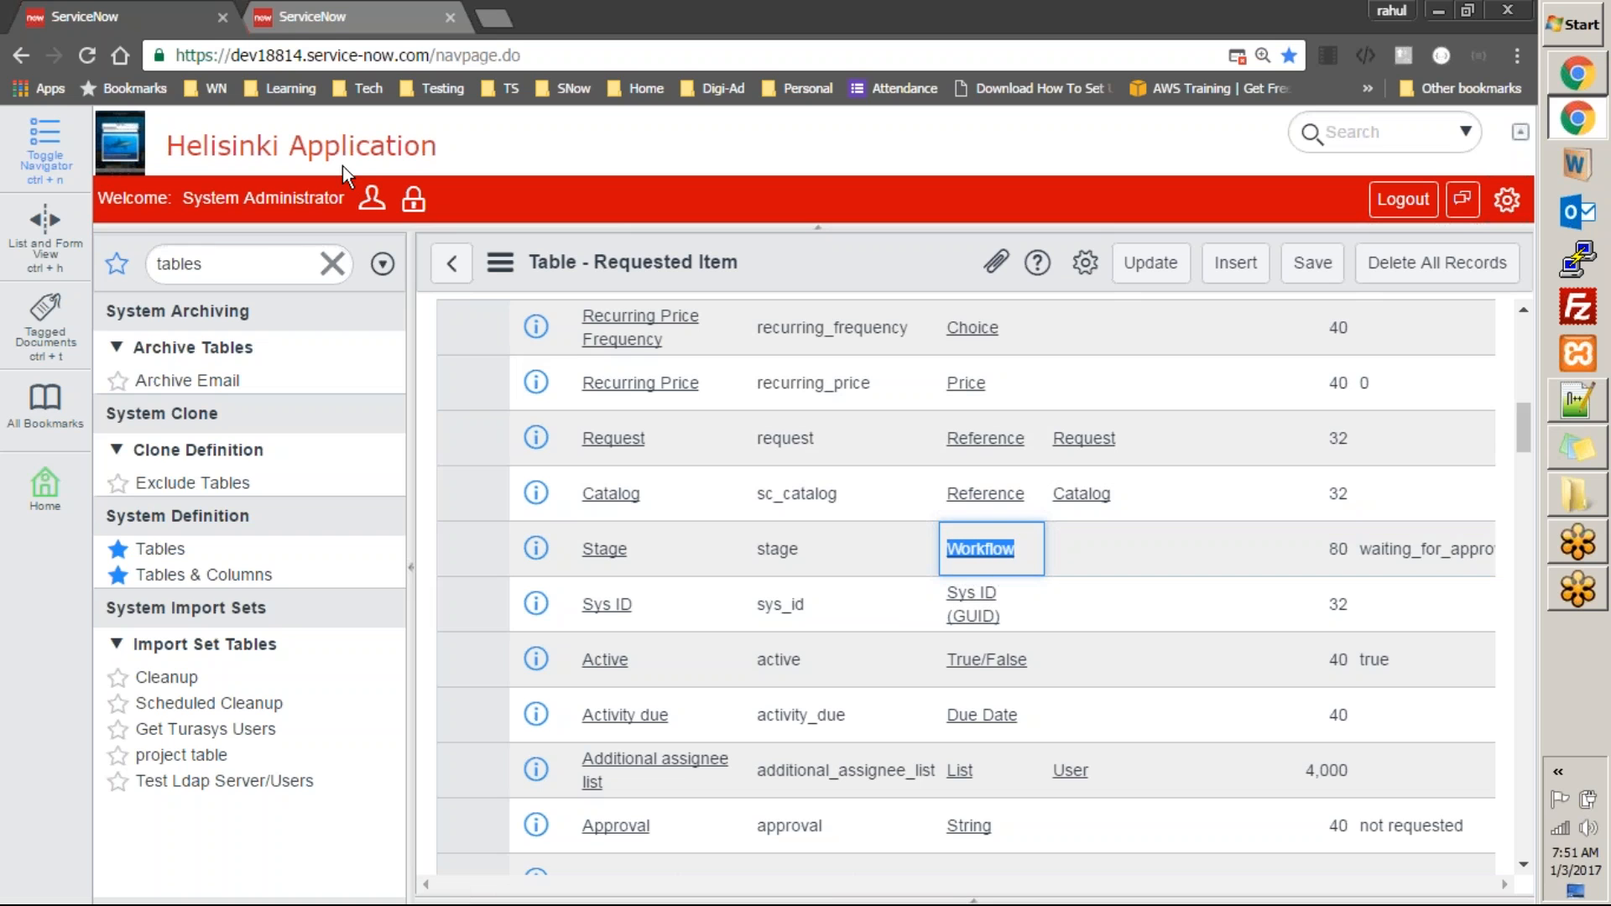
Filter the application navigator for "service cat"
{"action": "left_click", "coordinate": [284, 265]}
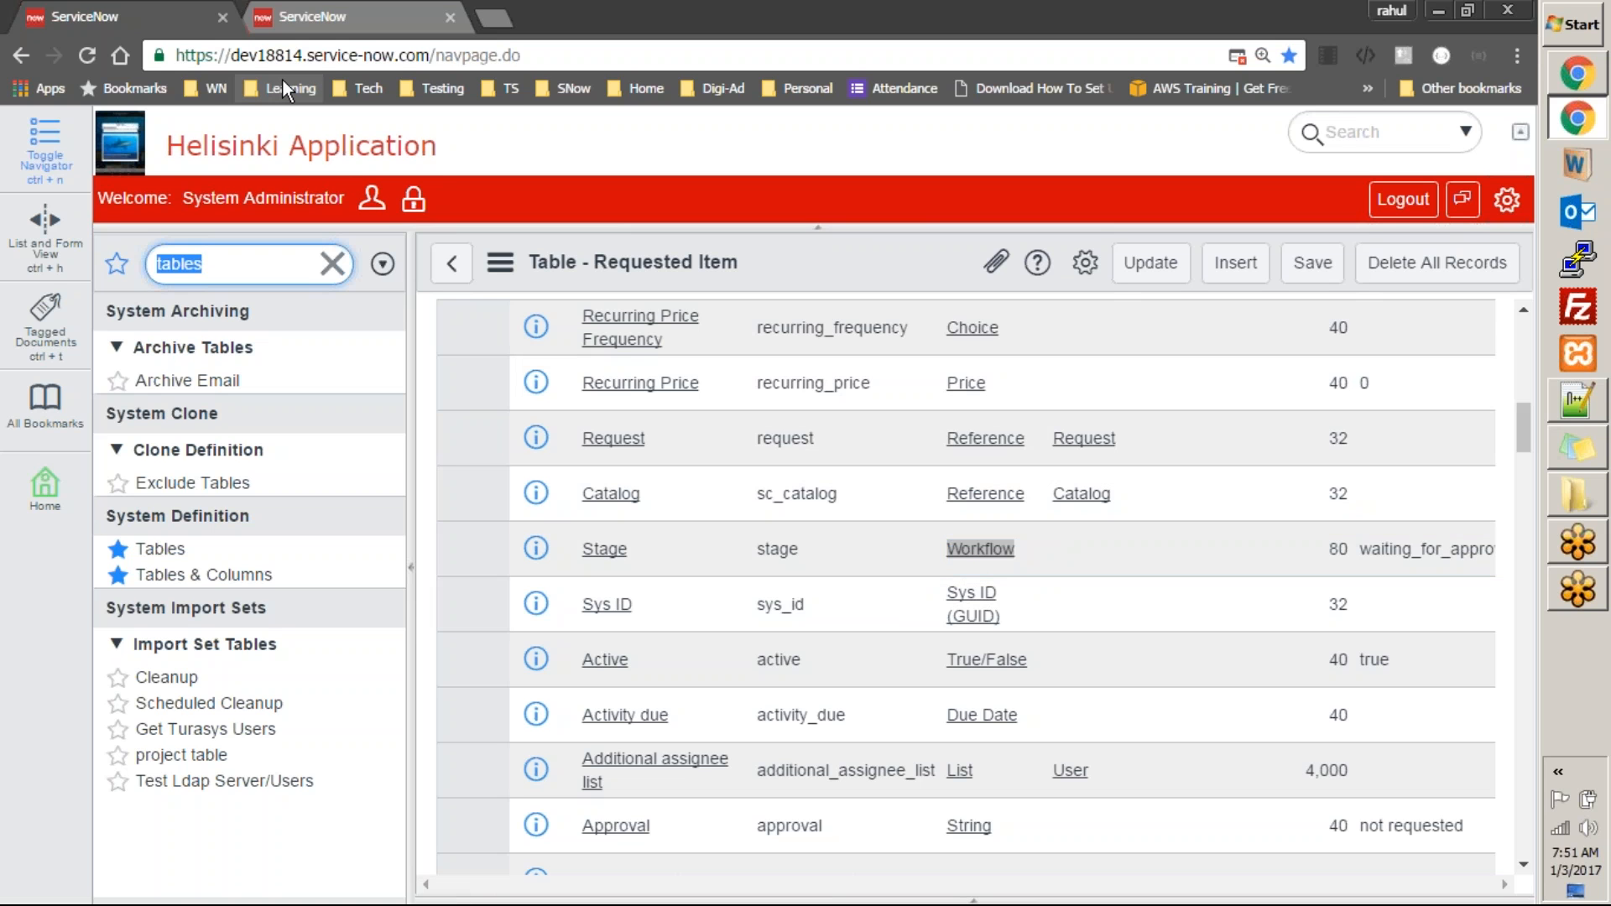
{"action": "type", "text": "service cat"}
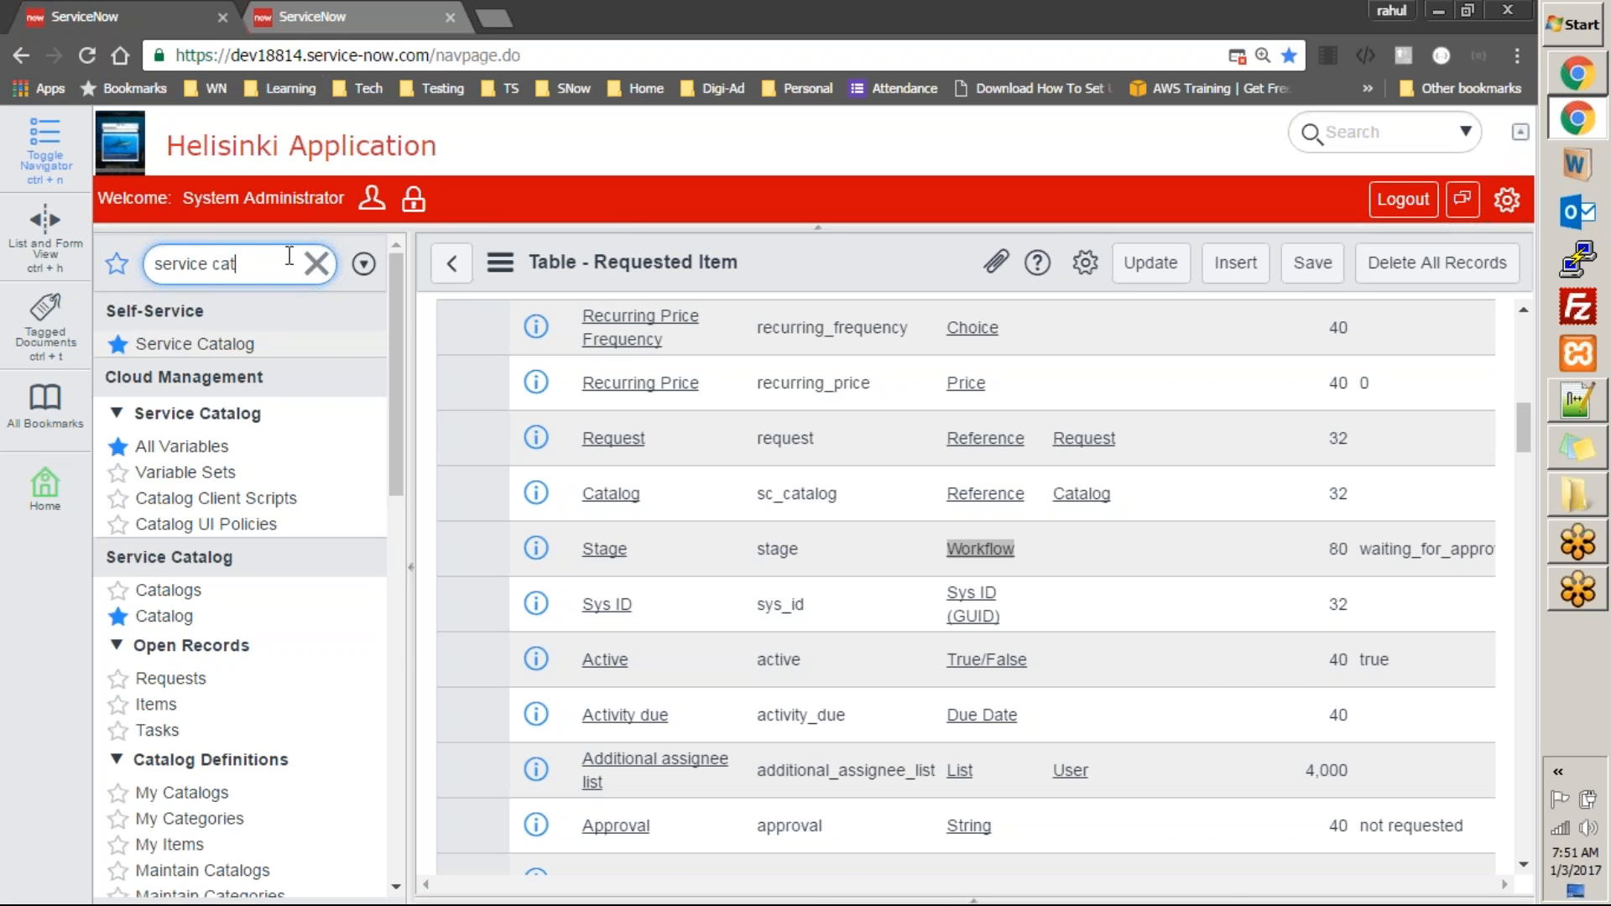
Load the instance's home page in place of the workflow editor and filter its application navigator for "tables"
{"action": "left_click", "coordinate": [356, 15]}
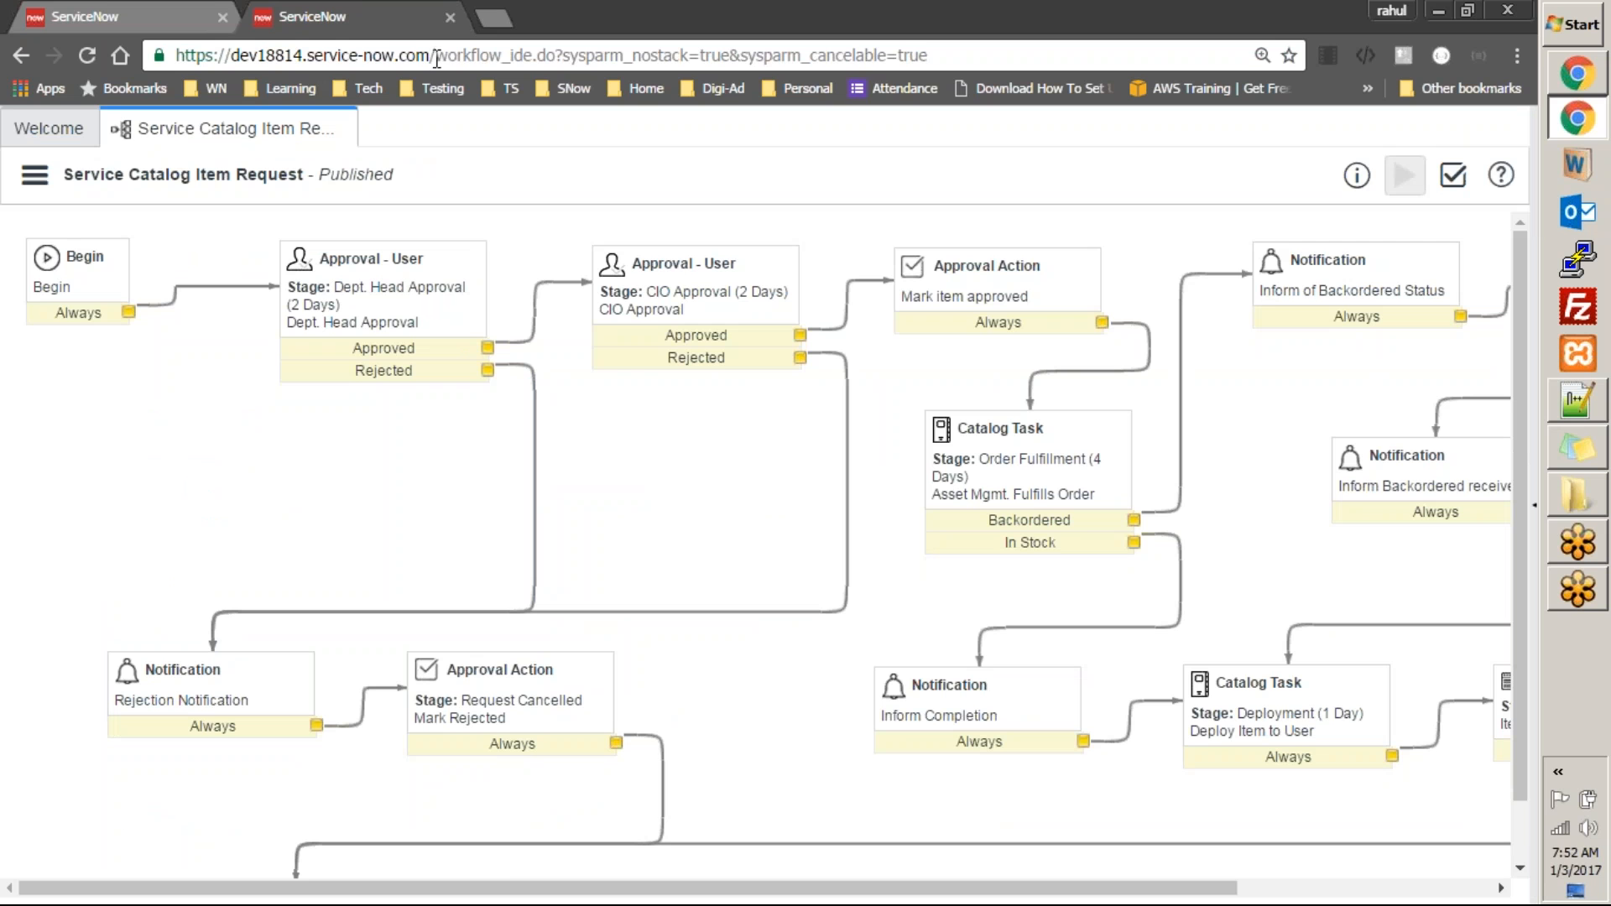
{"action": "left_click_drag", "start_coordinate": [433, 55], "coordinate": [1000, 108]}
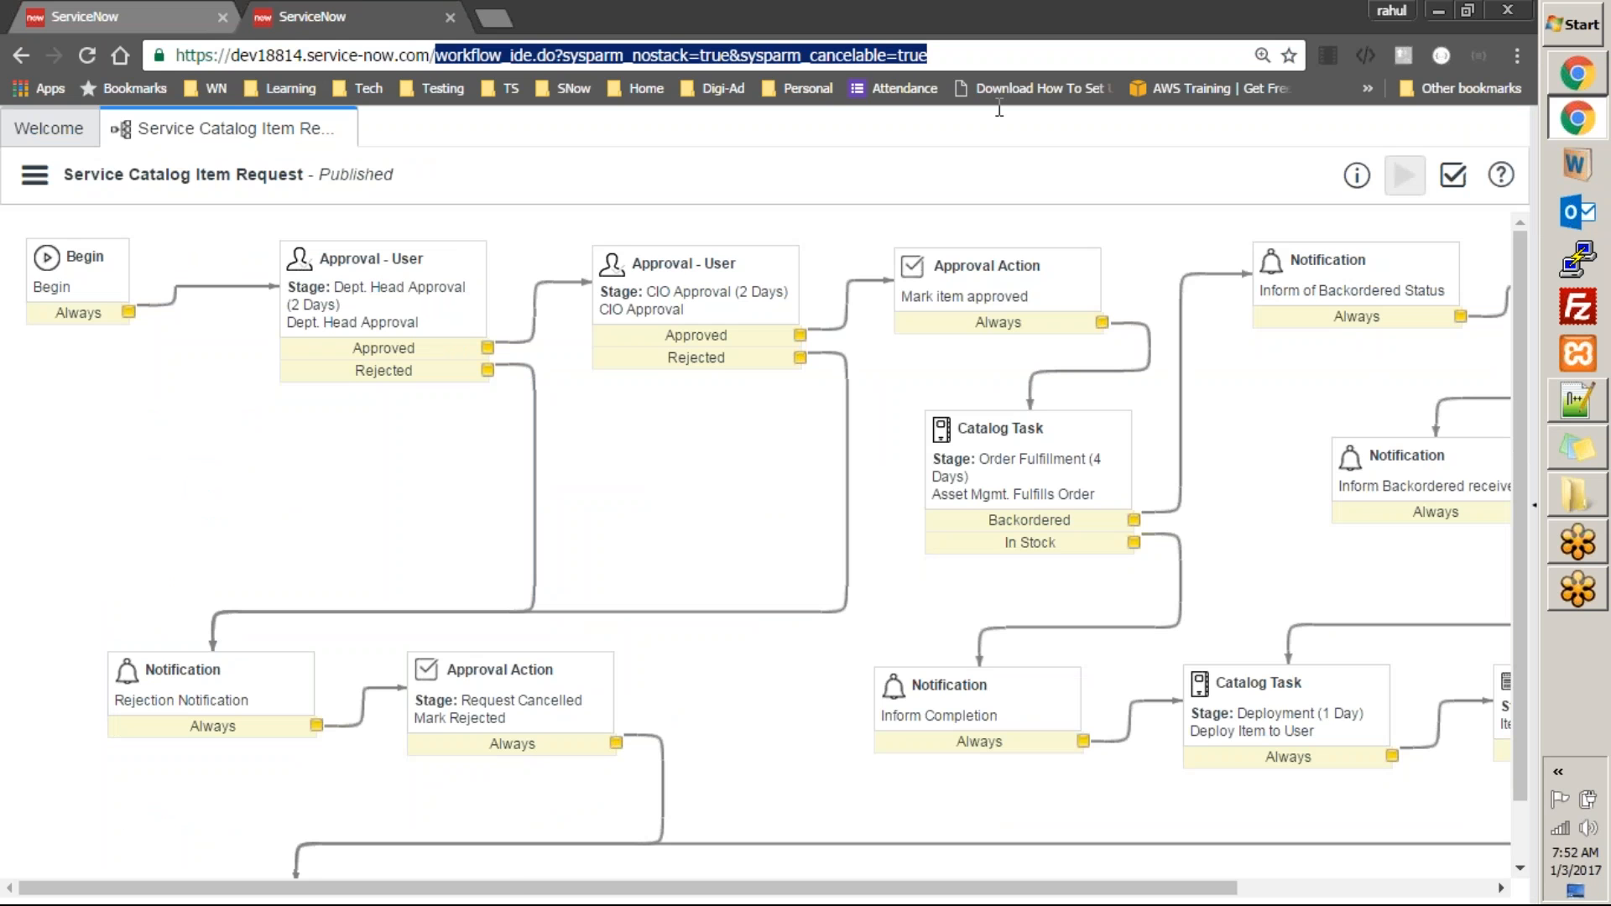
{"action": "key", "text": "BackSpace"}
{"action": "key", "text": "Return"}
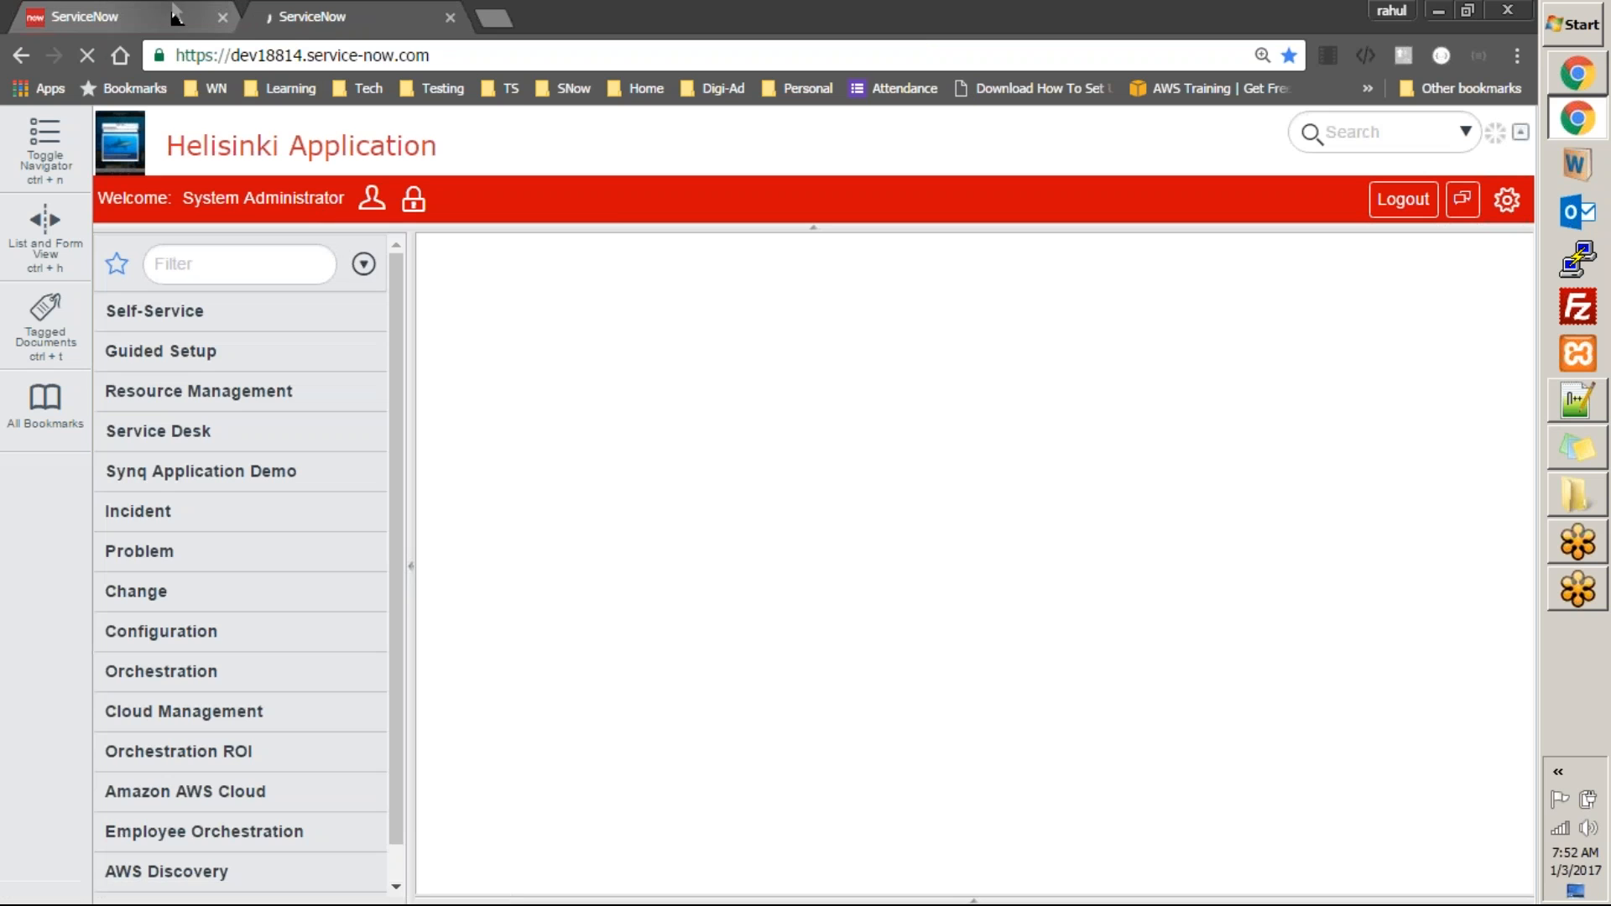
{"action": "left_click", "coordinate": [208, 260]}
{"action": "type", "text": "tables"}
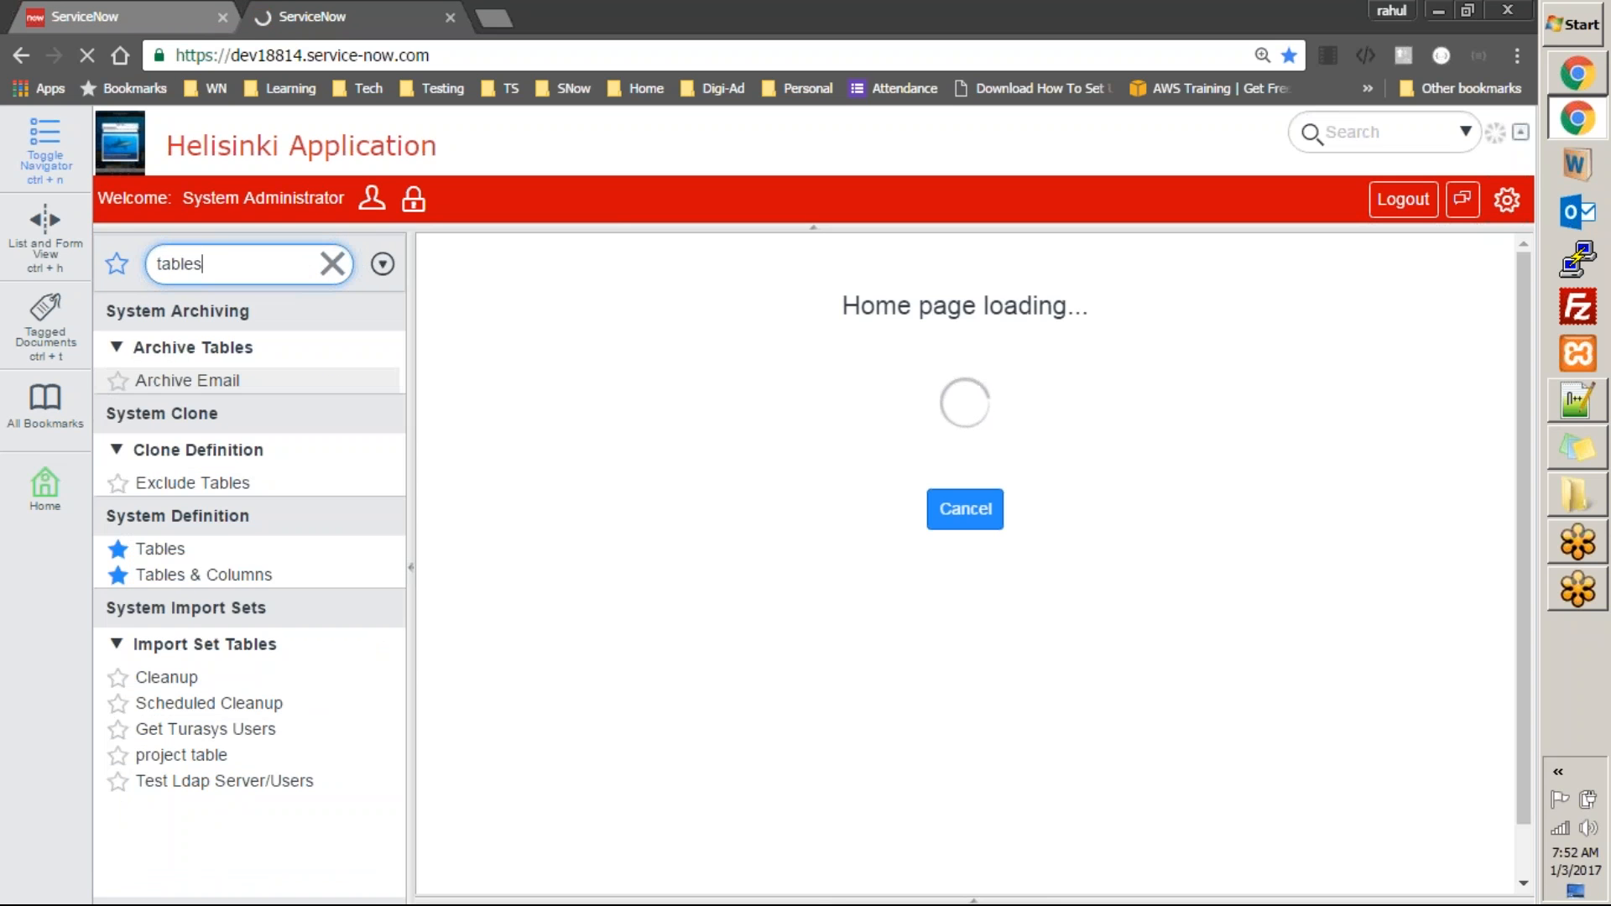
Open Tables & Columns, browse its table names, and return to the browser tab with the Requested Item table definition
{"action": "left_click", "coordinate": [231, 578]}
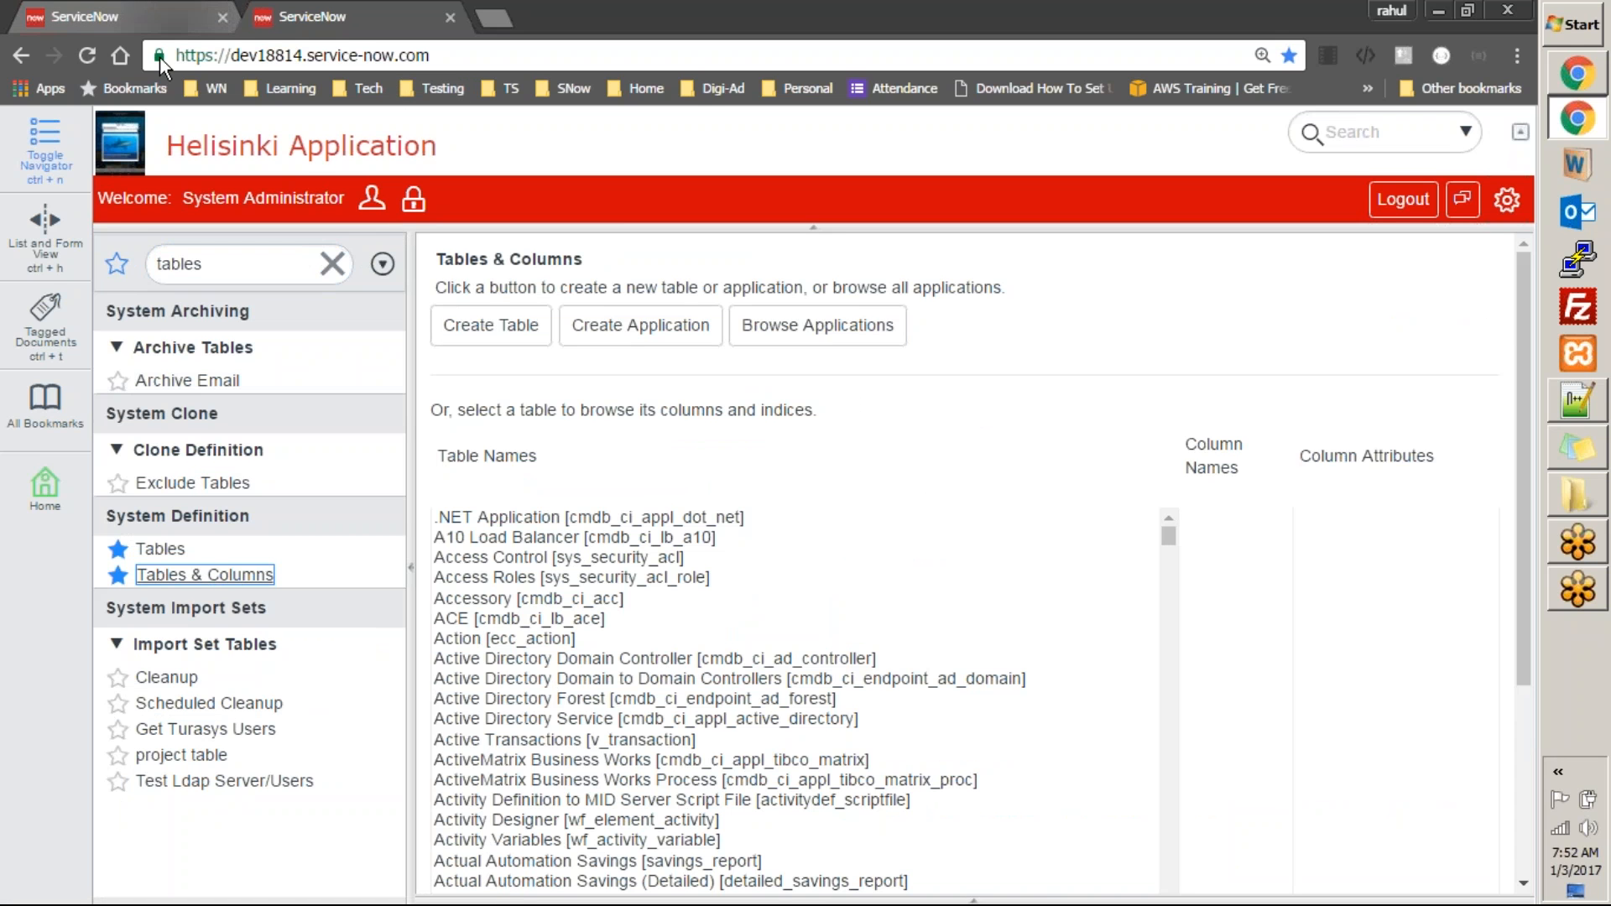
{"action": "left_click", "coordinate": [560, 584]}
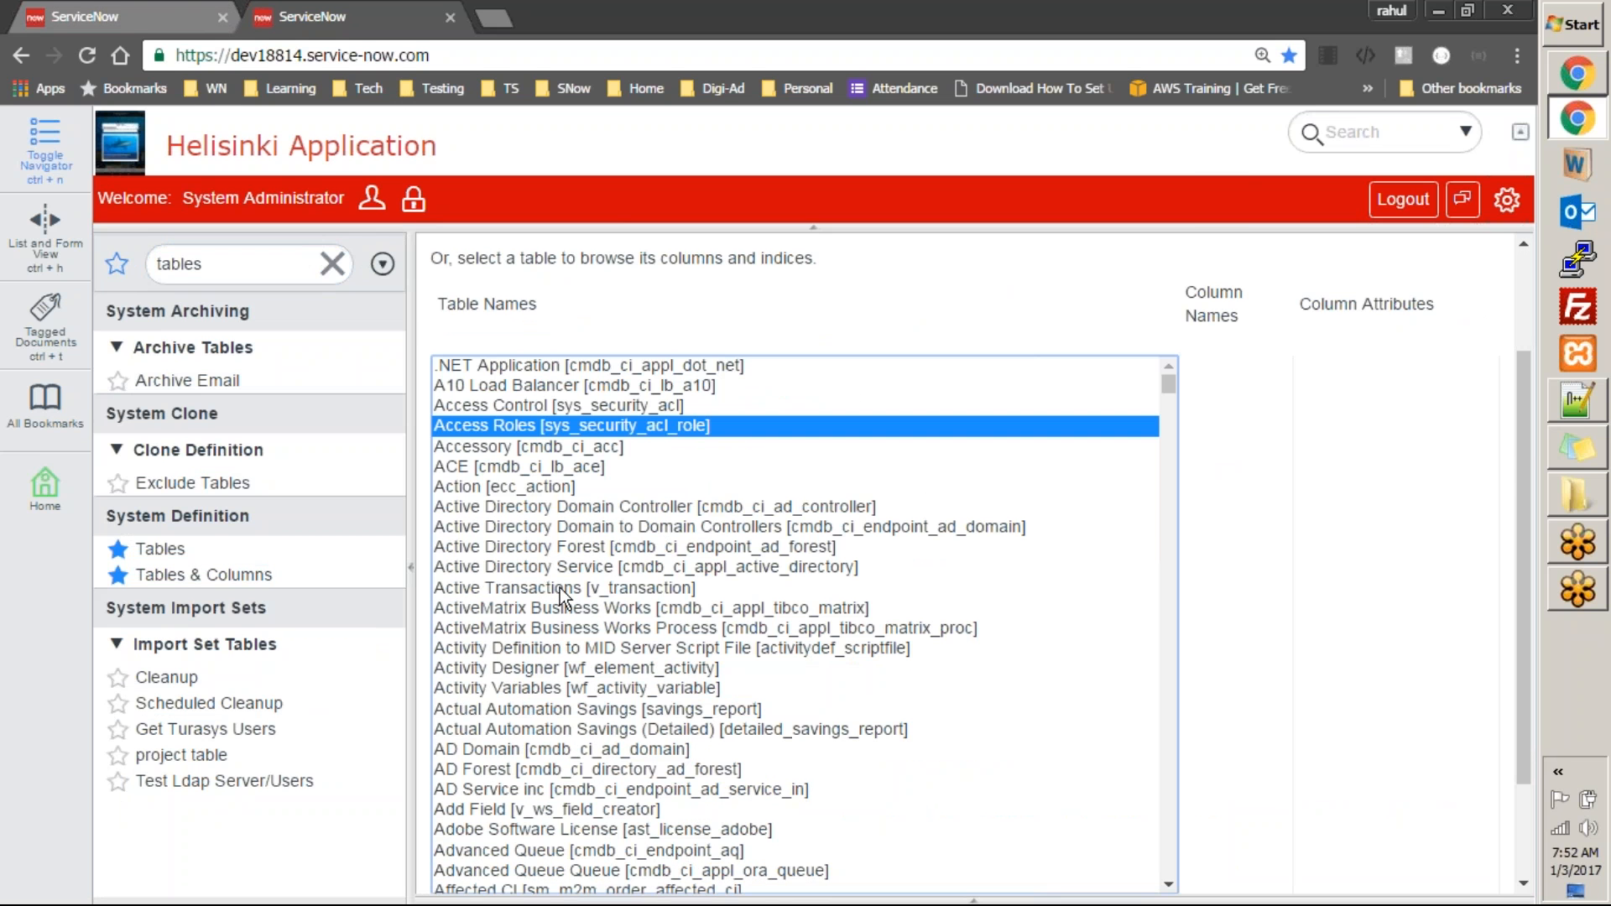
{"action": "left_click", "coordinate": [152, 12]}
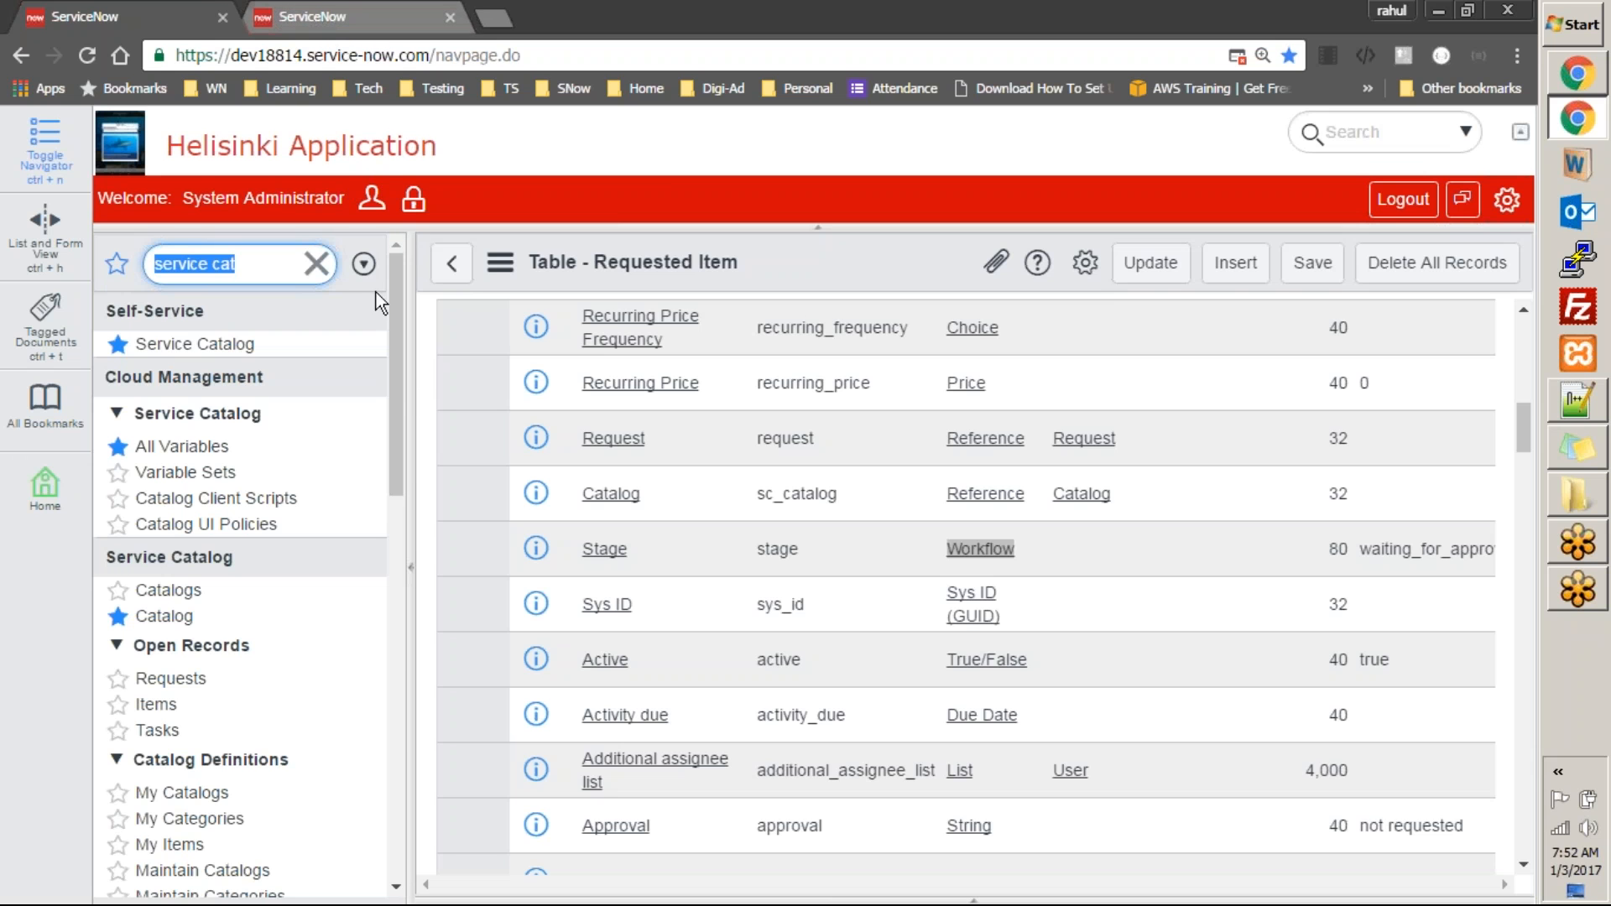
Open the definition of the My Catalogs module under Catalog Definitions and examine its link type, table and filter conditions
{"action": "left_click_drag", "start_coordinate": [398, 373], "coordinate": [400, 496]}
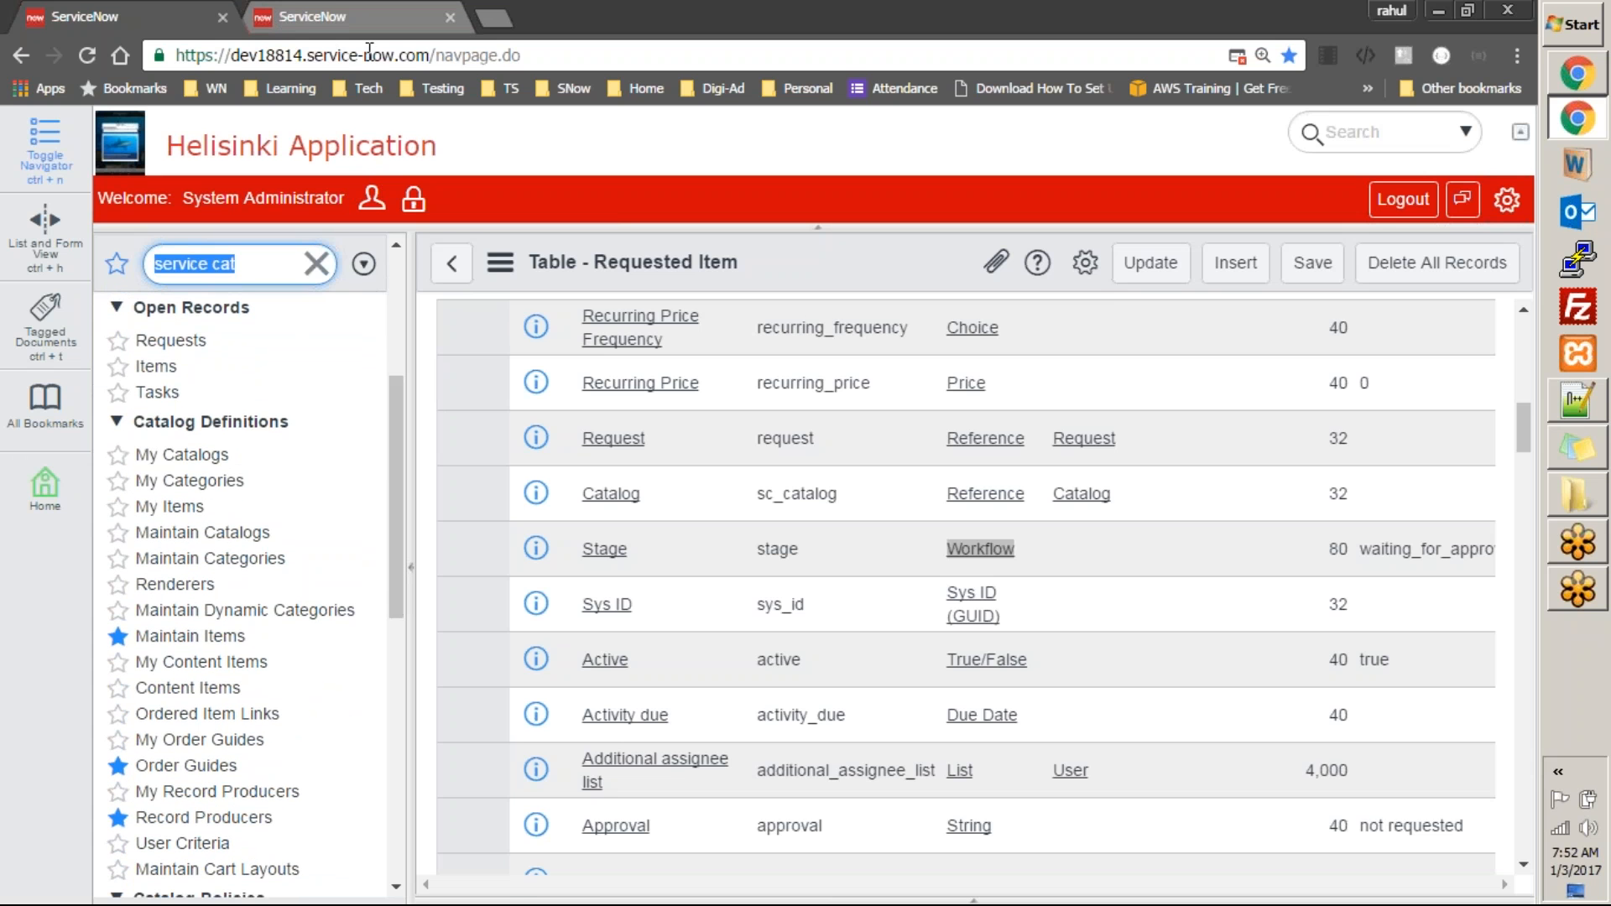
{"action": "right_click", "coordinate": [131, 464]}
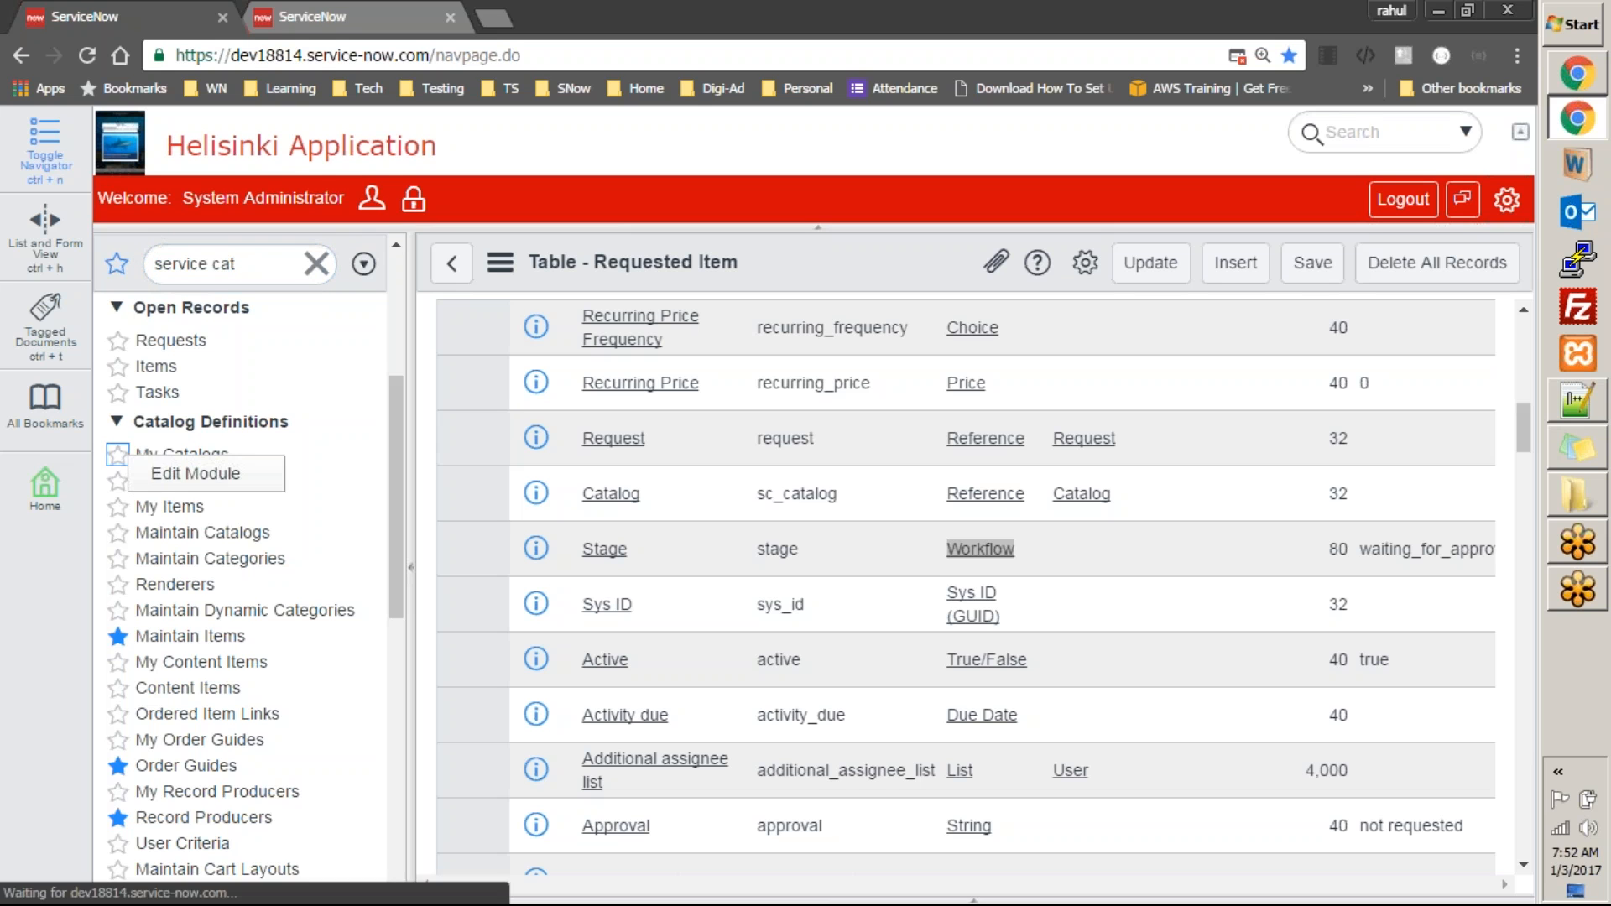
{"action": "left_click", "coordinate": [149, 470]}
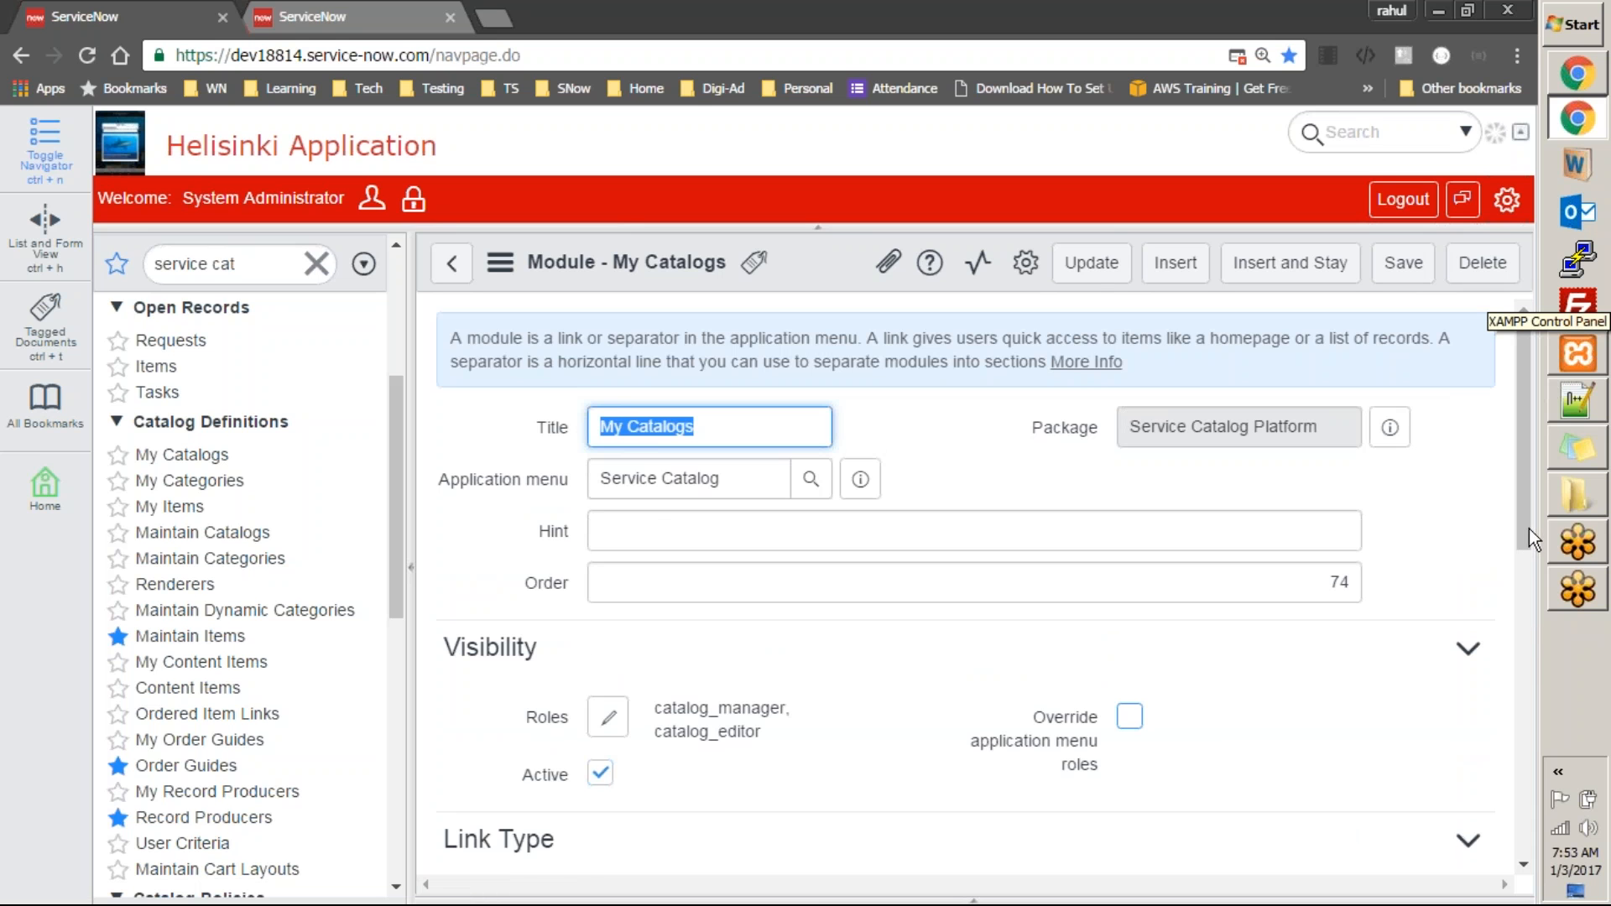
{"action": "scroll", "coordinate": [1528, 534], "scroll_direction": "down", "scroll_amount": 5}
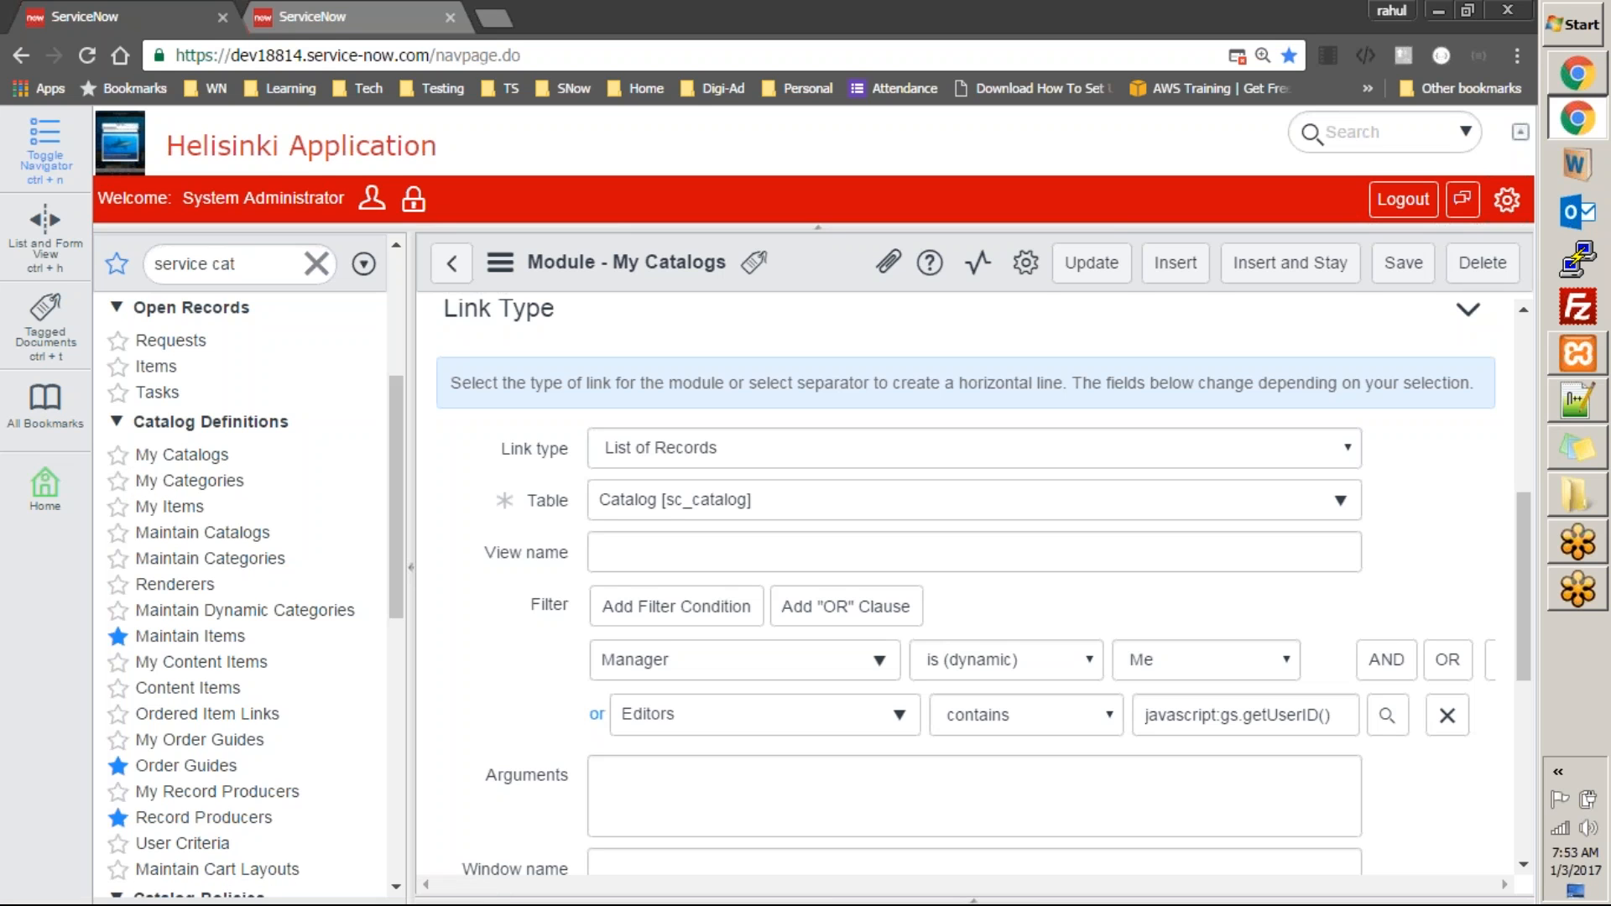
Open the definition of the My Categories module and examine its link type, table and filter conditions
{"action": "right_click", "coordinate": [157, 506]}
{"action": "left_click", "coordinate": [157, 504]}
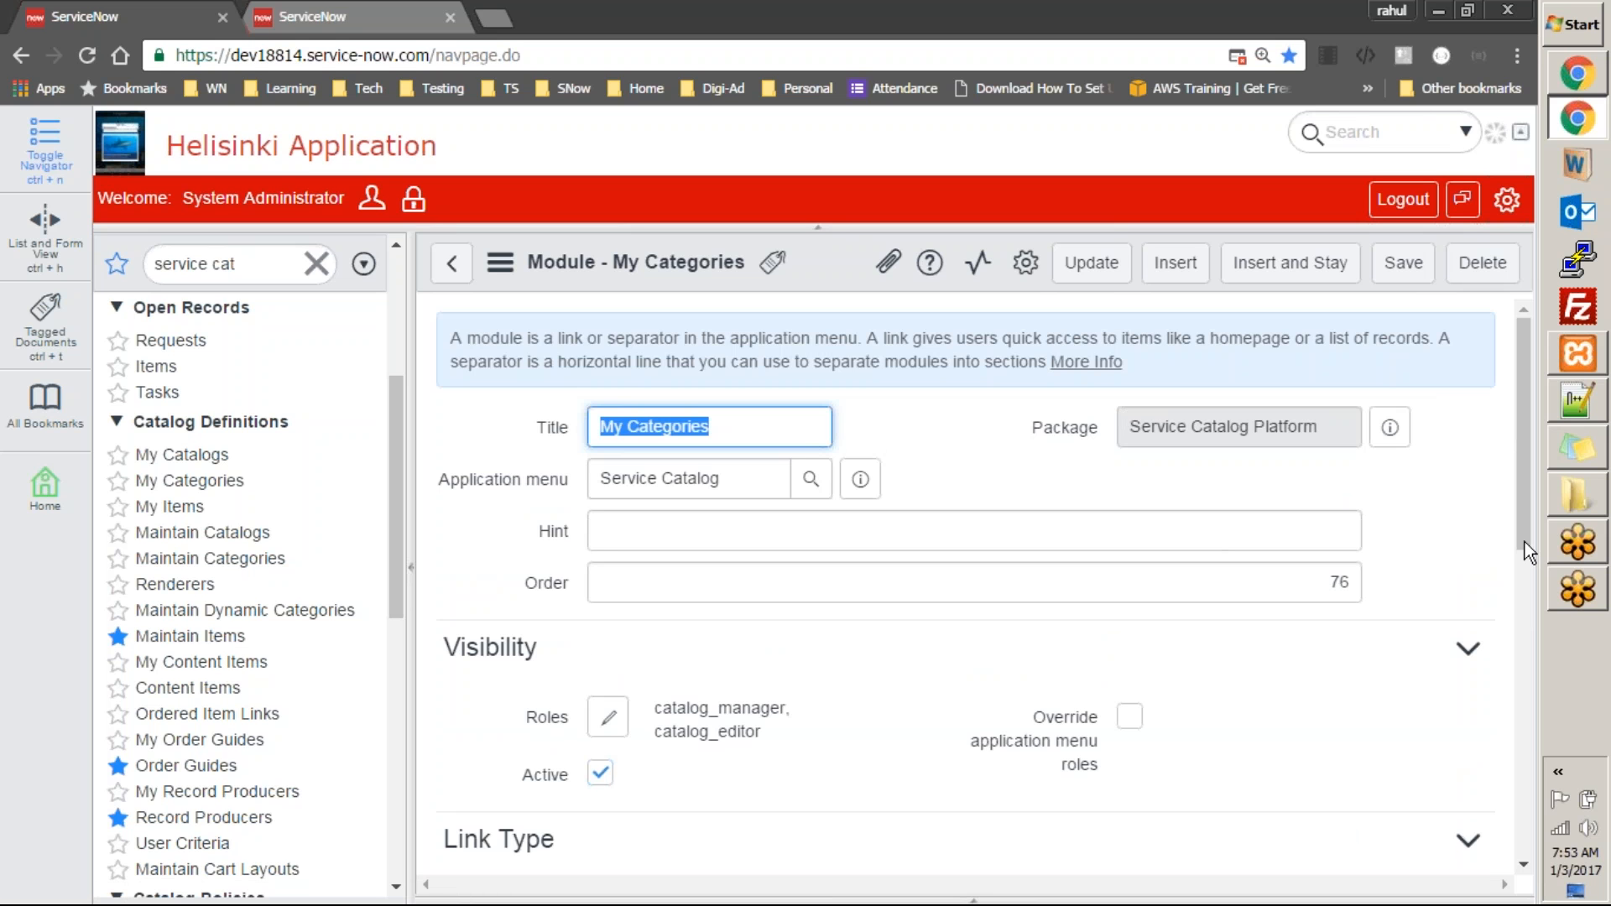
{"action": "scroll", "coordinate": [1524, 542], "scroll_direction": "down", "scroll_amount": 3}
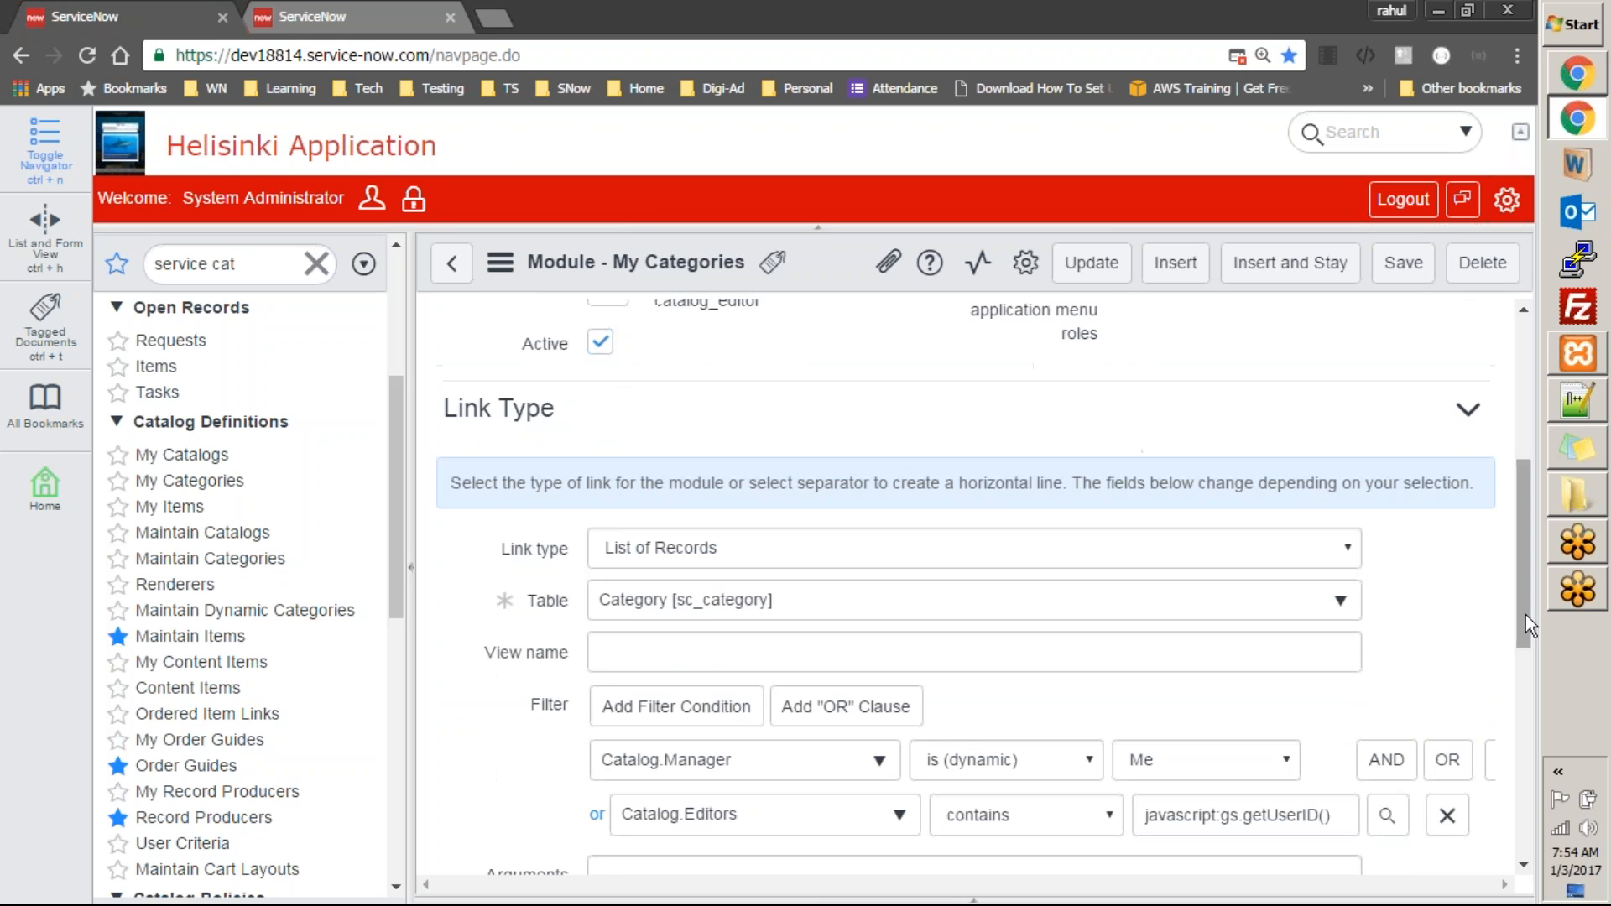
{"action": "left_click_drag", "start_coordinate": [1526, 614], "coordinate": [1524, 710]}
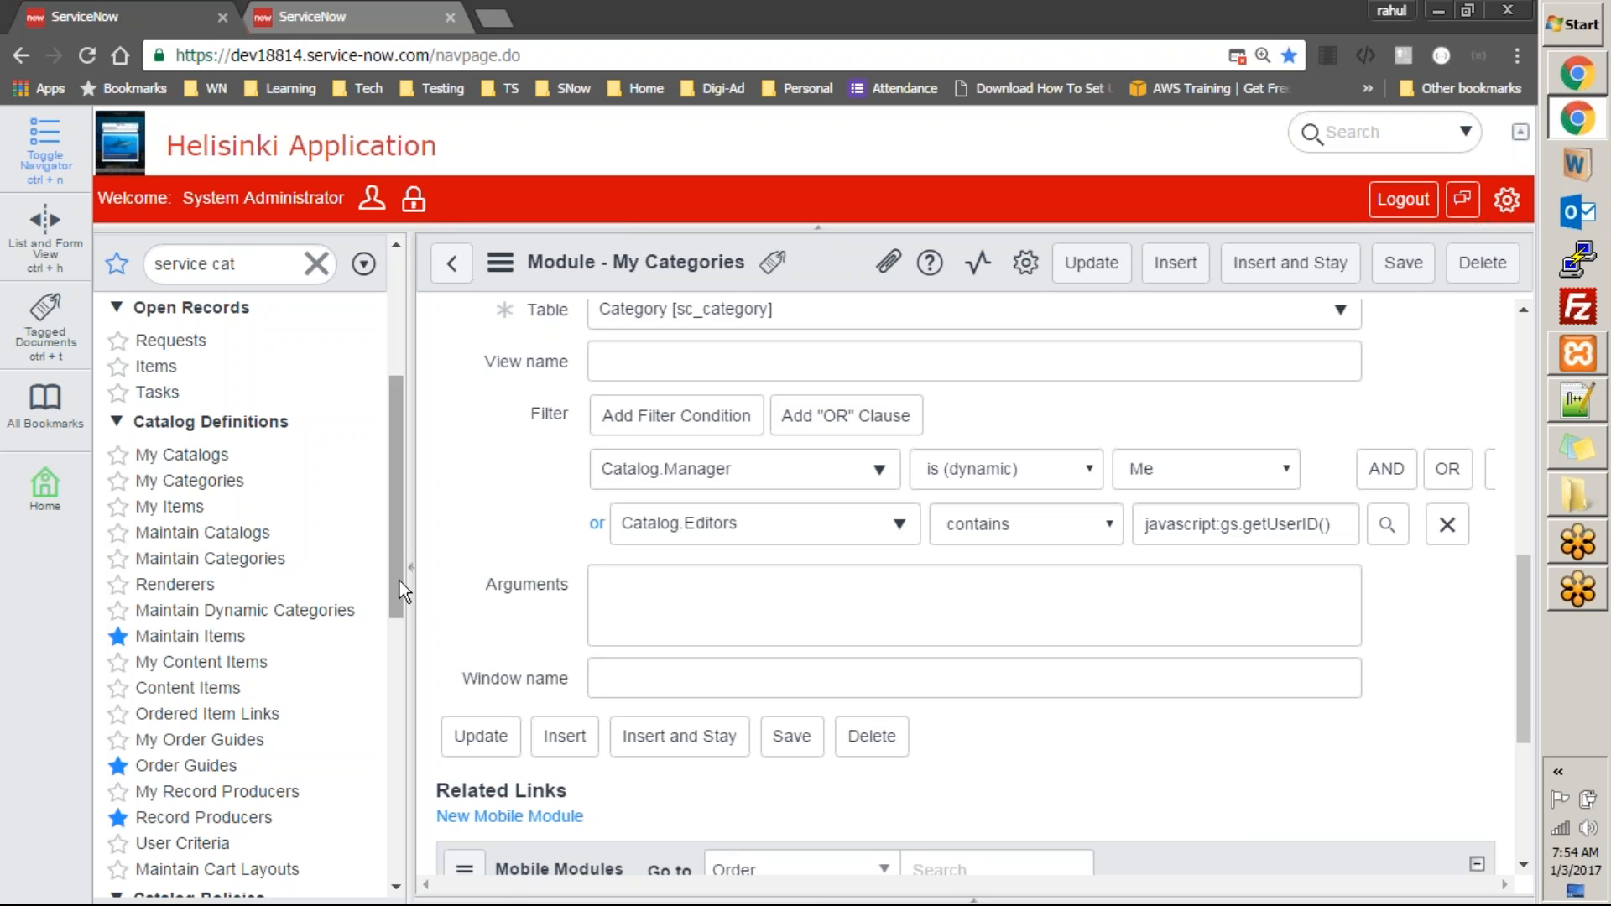
Open the Google Pixel Android Phone record from Maintain Items and look through its form down to the Catalog Client Scripts related list
{"action": "left_click", "coordinate": [217, 643]}
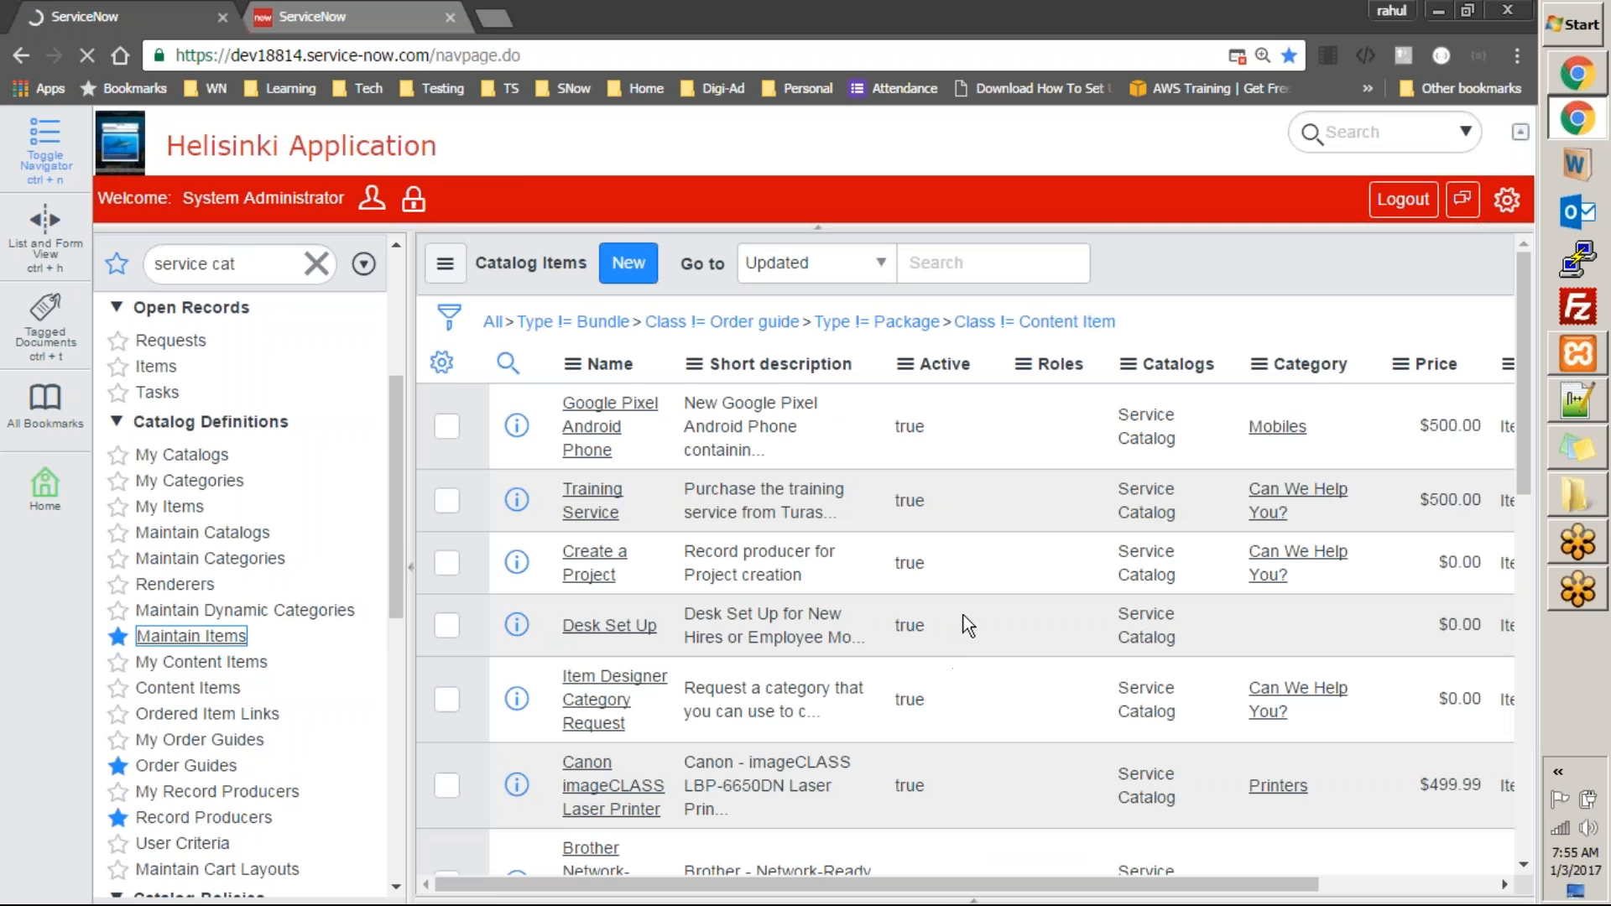
{"action": "left_click", "coordinate": [604, 435]}
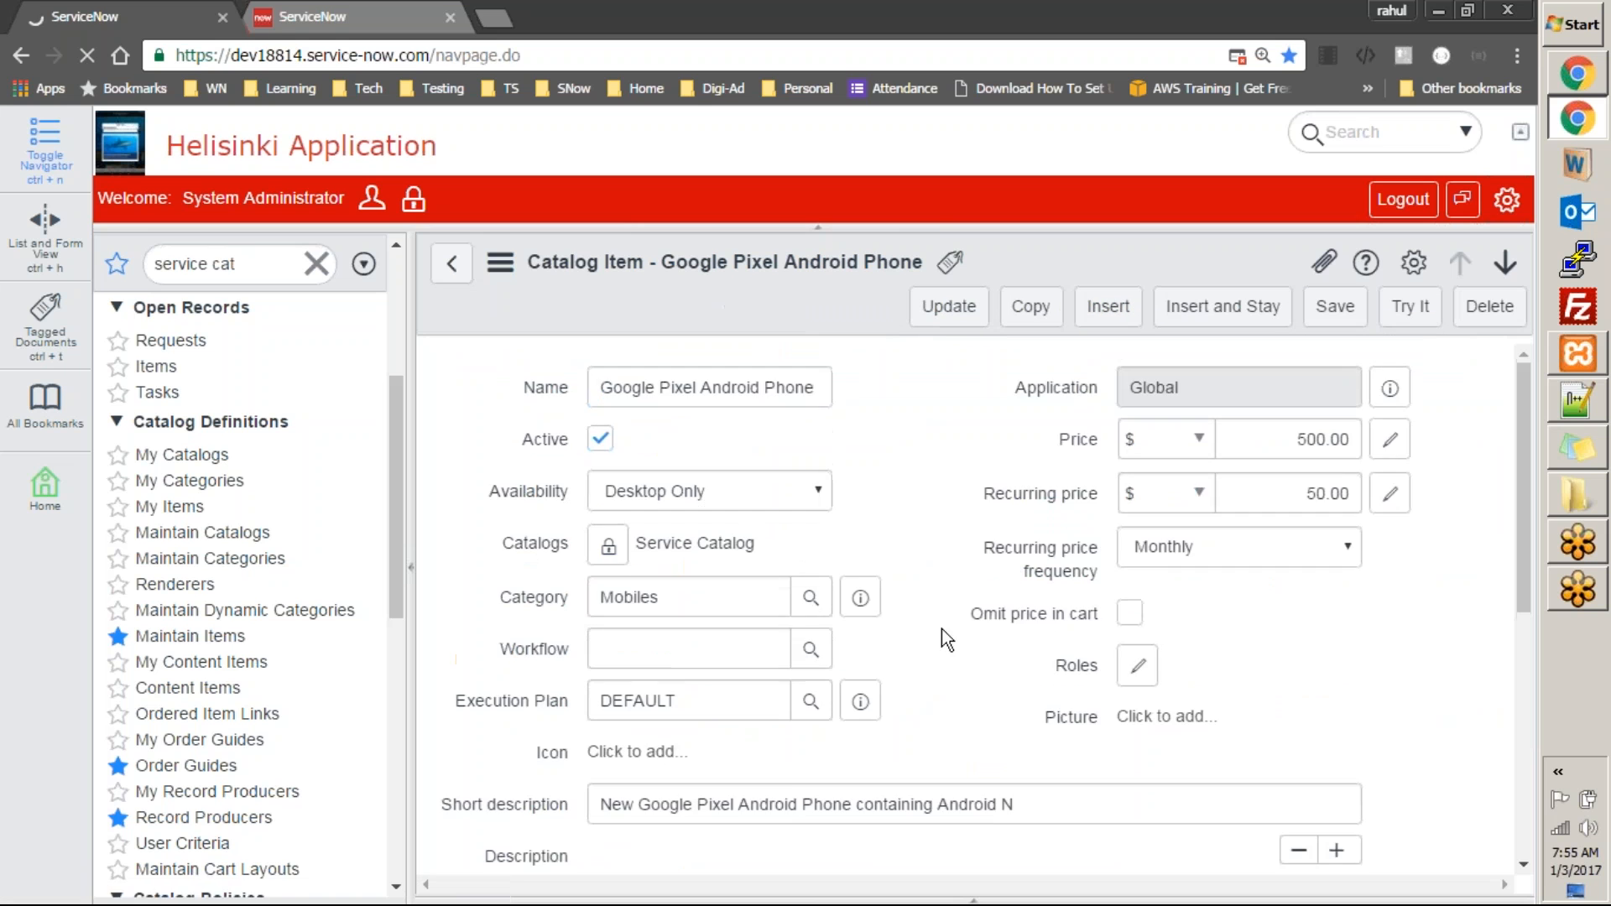
{"action": "left_click_drag", "start_coordinate": [1526, 451], "coordinate": [1529, 831]}
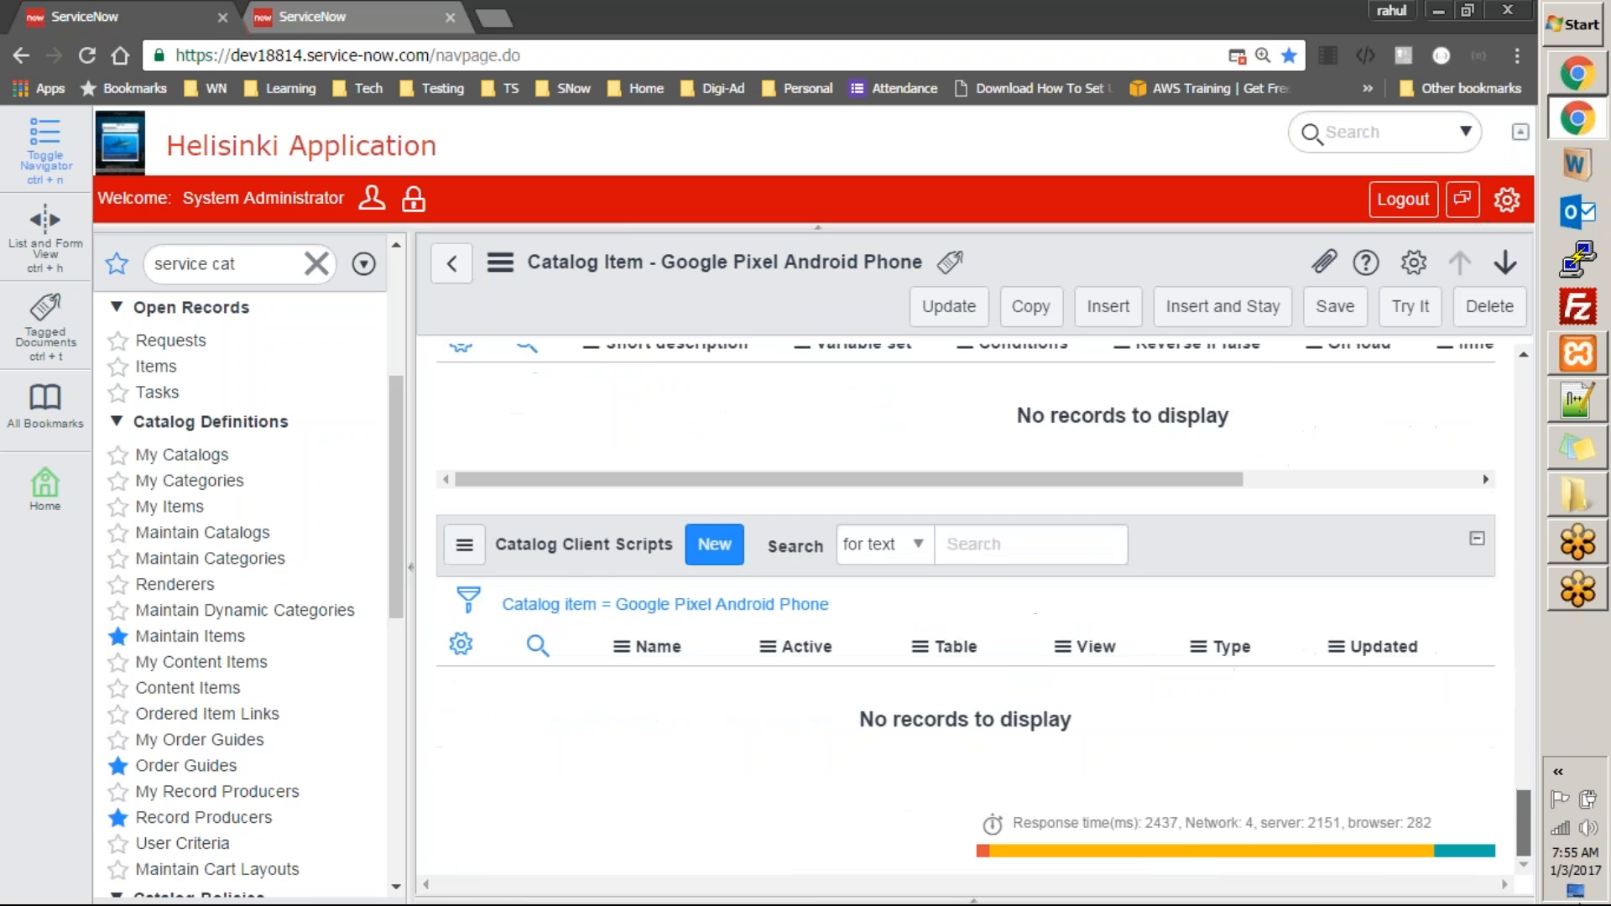
{"action": "left_click_drag", "start_coordinate": [1578, 900], "coordinate": [1605, 839]}
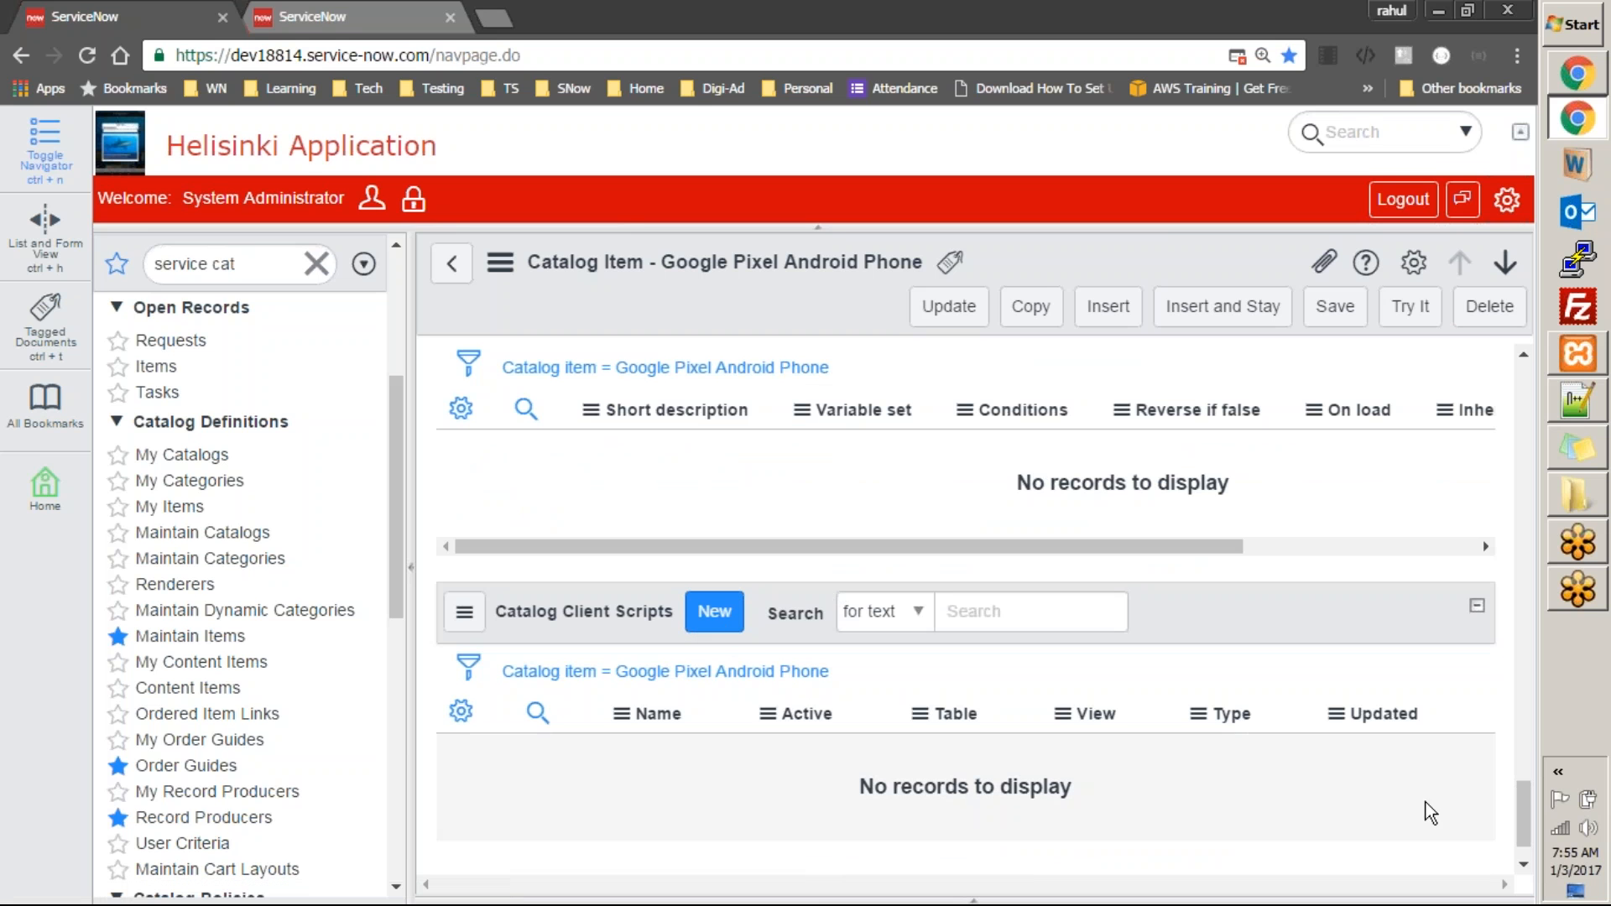
Enable the Tabbed forms preference in the system settings and close the settings
{"action": "left_click", "coordinate": [1507, 201]}
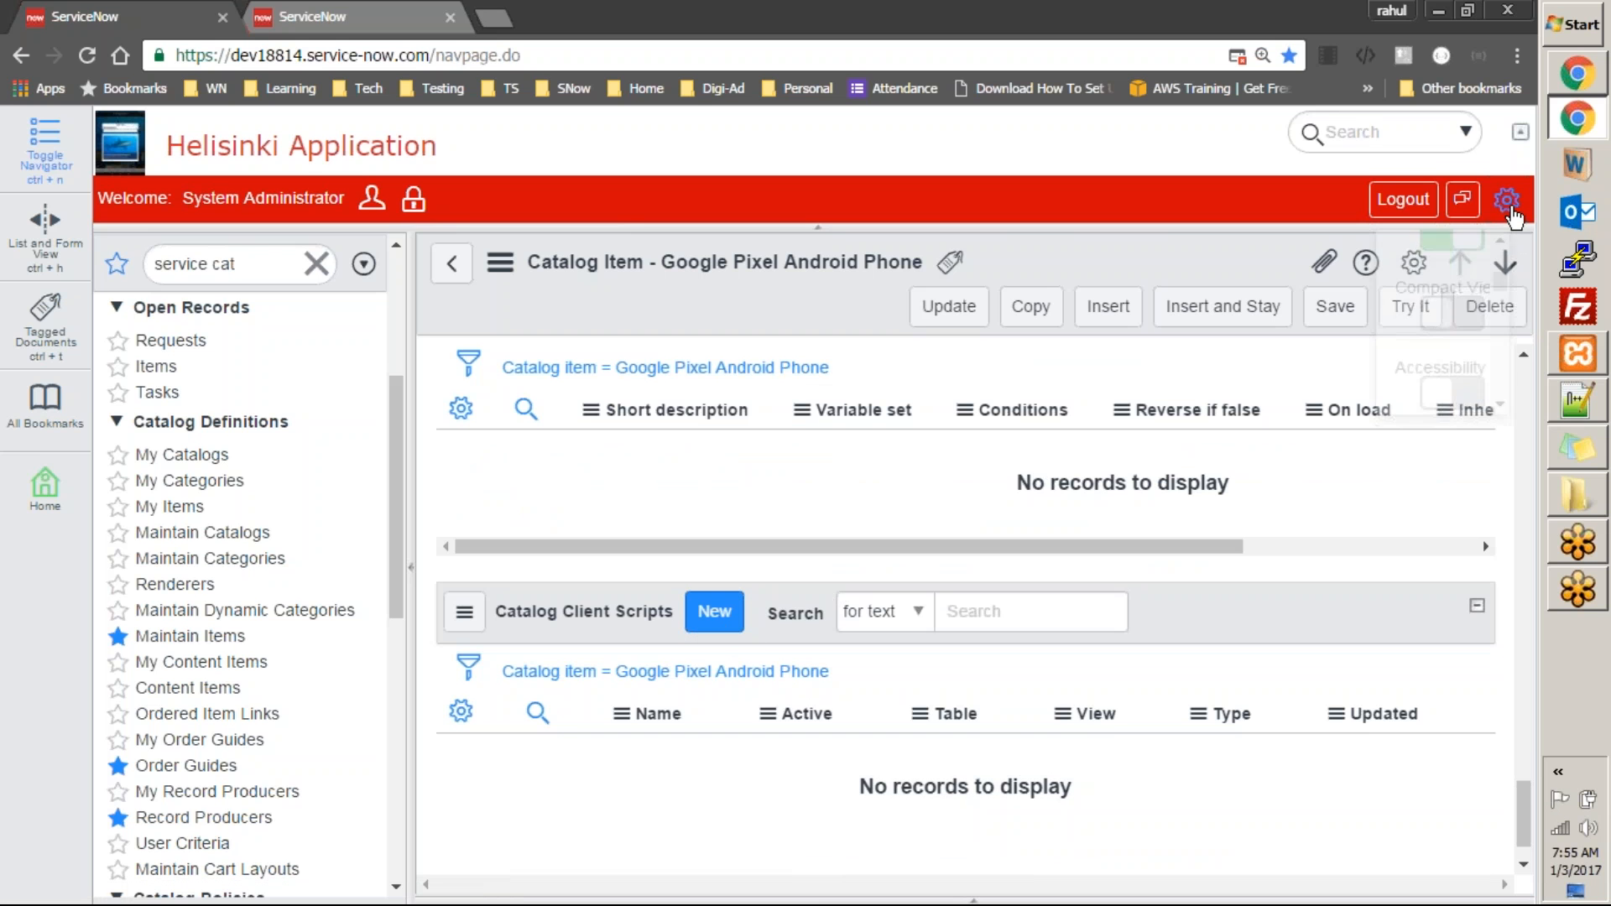
{"action": "scroll", "coordinate": [1499, 485], "scroll_direction": "up", "scroll_amount": 4}
{"action": "left_click", "coordinate": [1464, 492]}
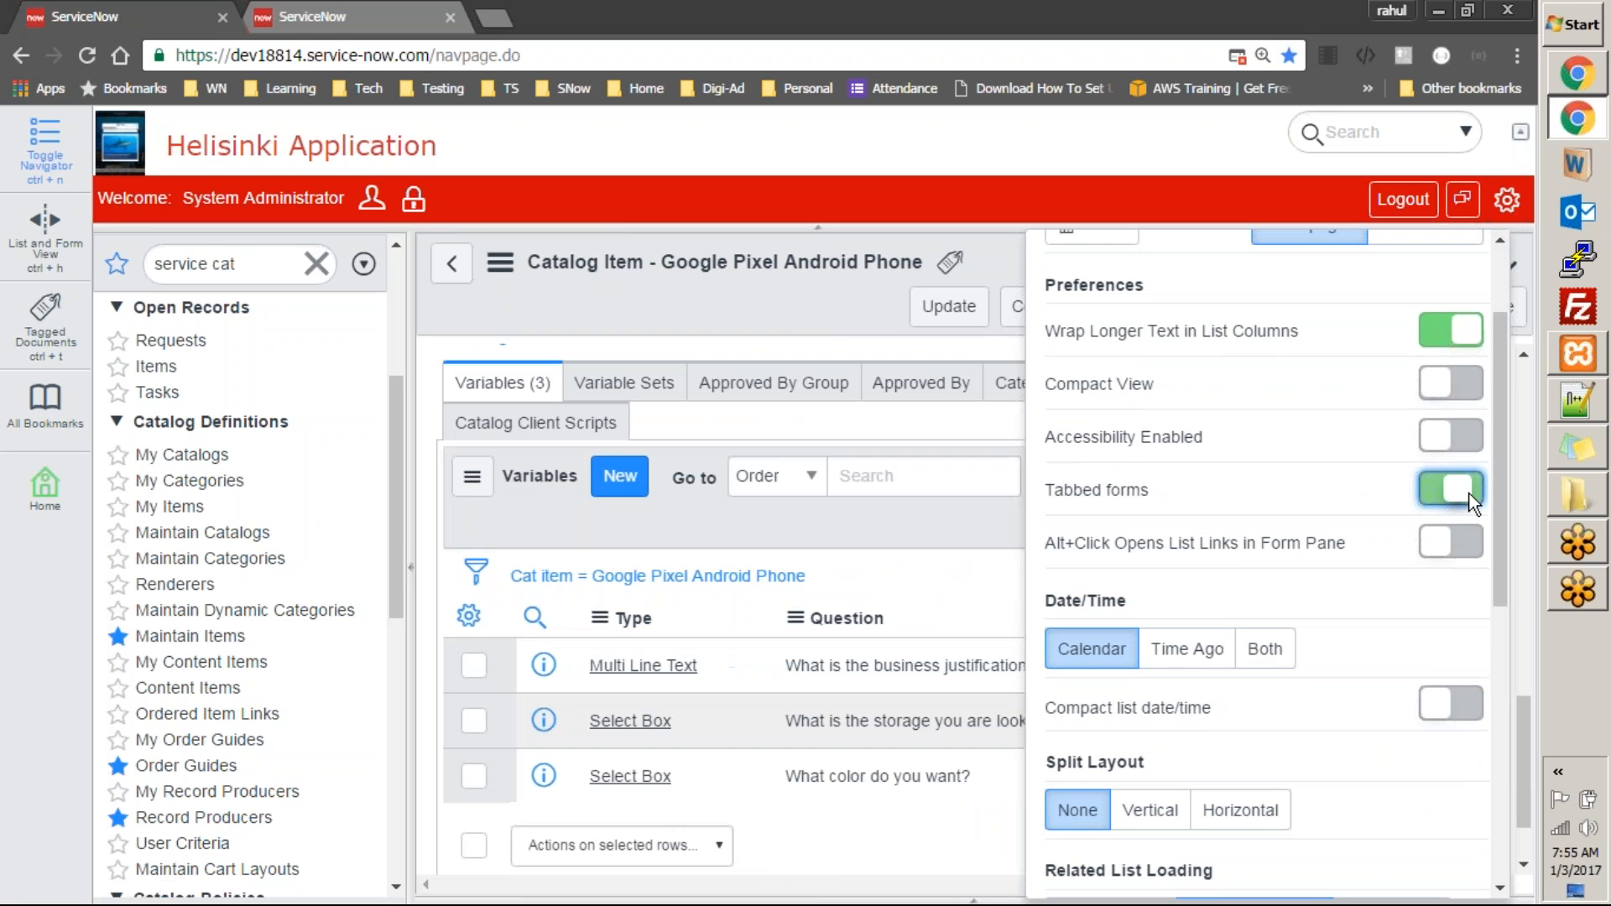
{"action": "left_click", "coordinate": [1509, 201]}
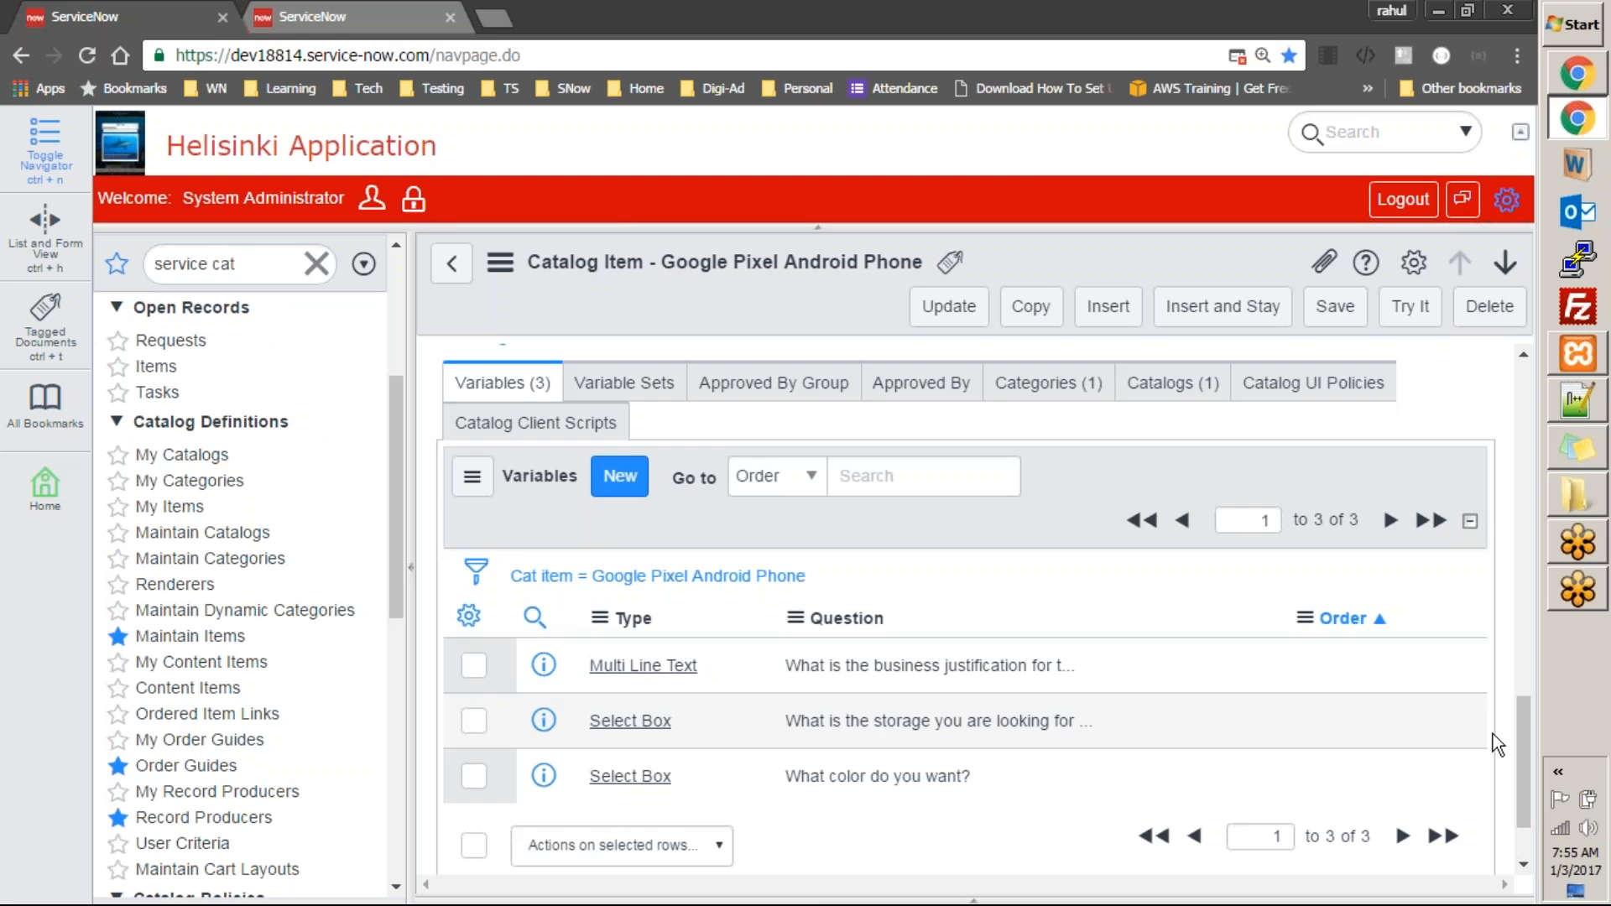
Examine the phone item's Variable Sets, Approved By Group, Approved By, Categories, Catalogs, Catalog UI Policies and Catalog Client Scripts related lists
{"action": "left_click_drag", "start_coordinate": [1526, 738], "coordinate": [1524, 688]}
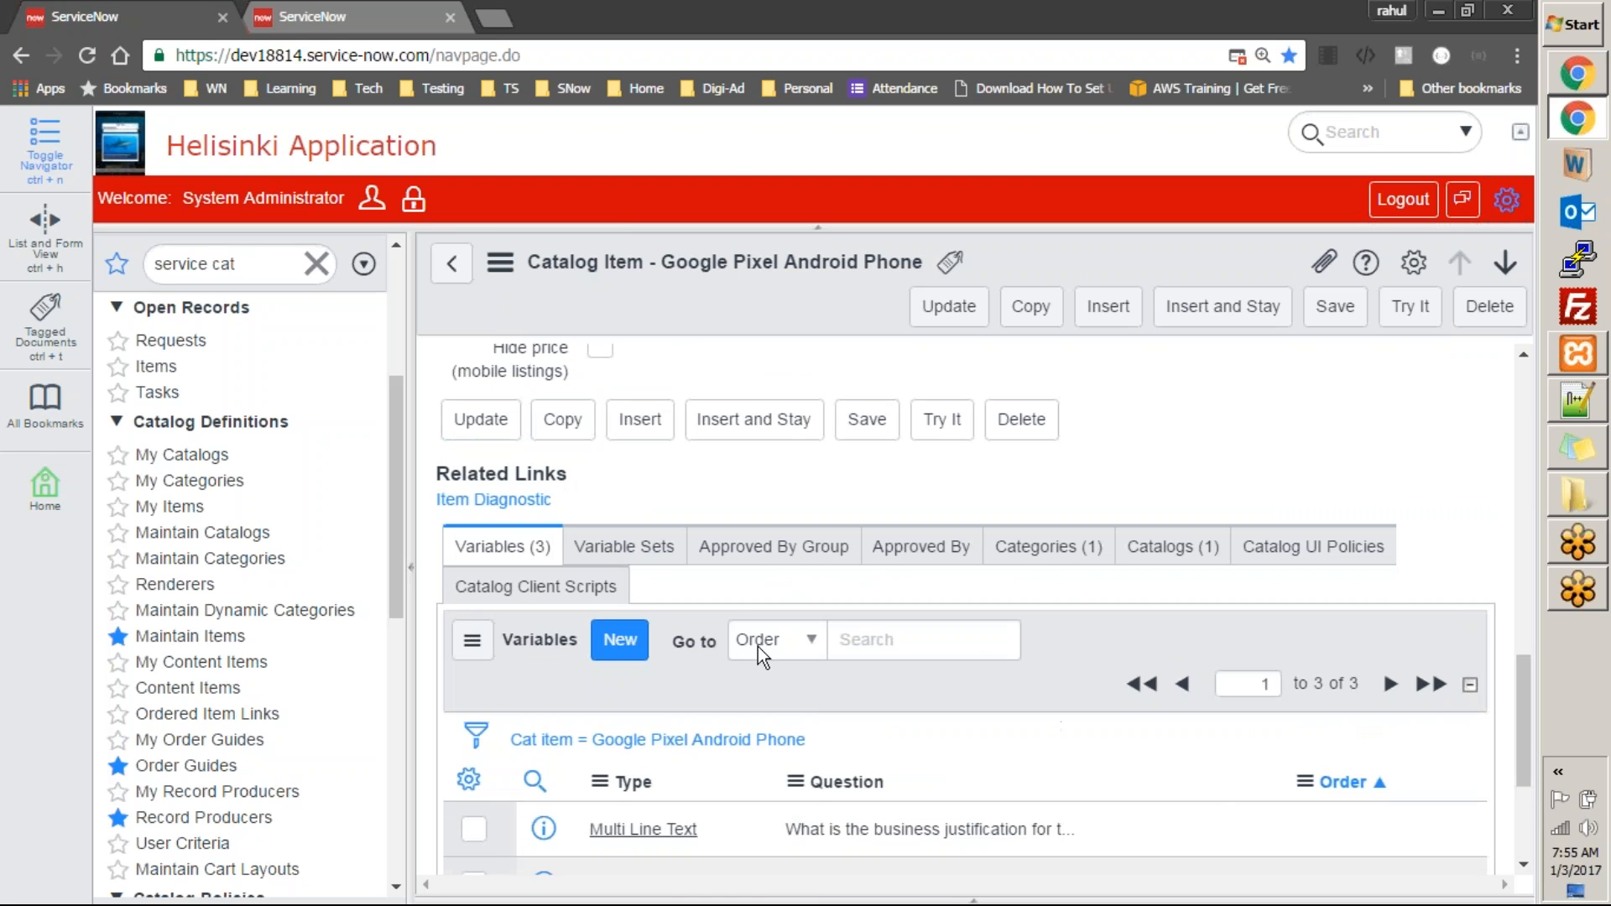
{"action": "left_click", "coordinate": [652, 560]}
{"action": "left_click", "coordinate": [787, 560]}
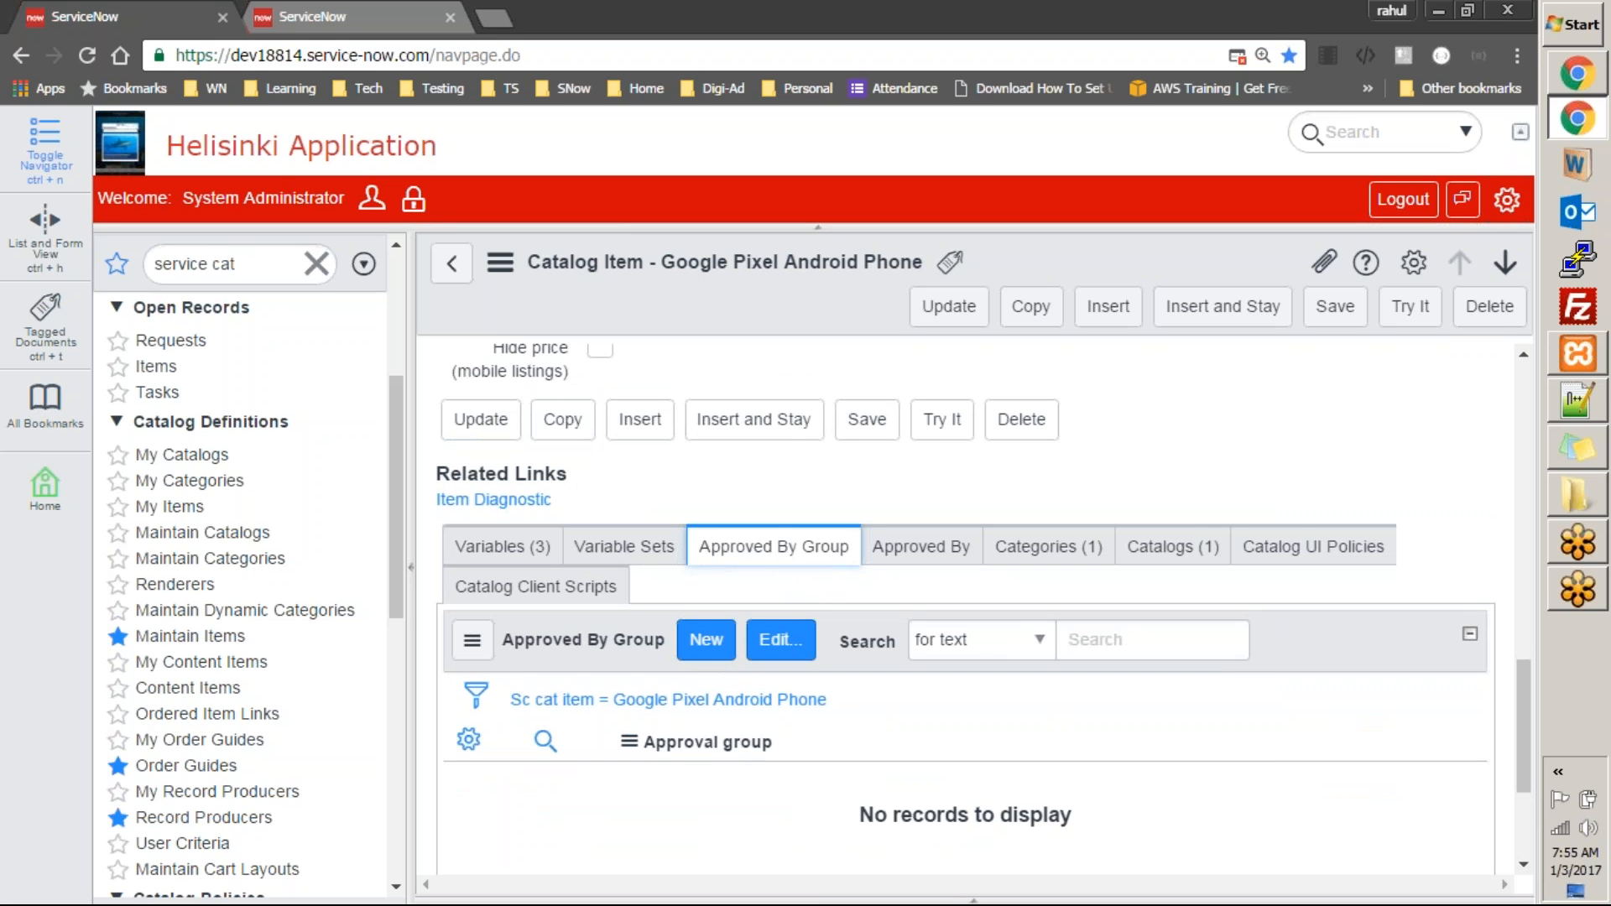
{"action": "left_click", "coordinate": [921, 554]}
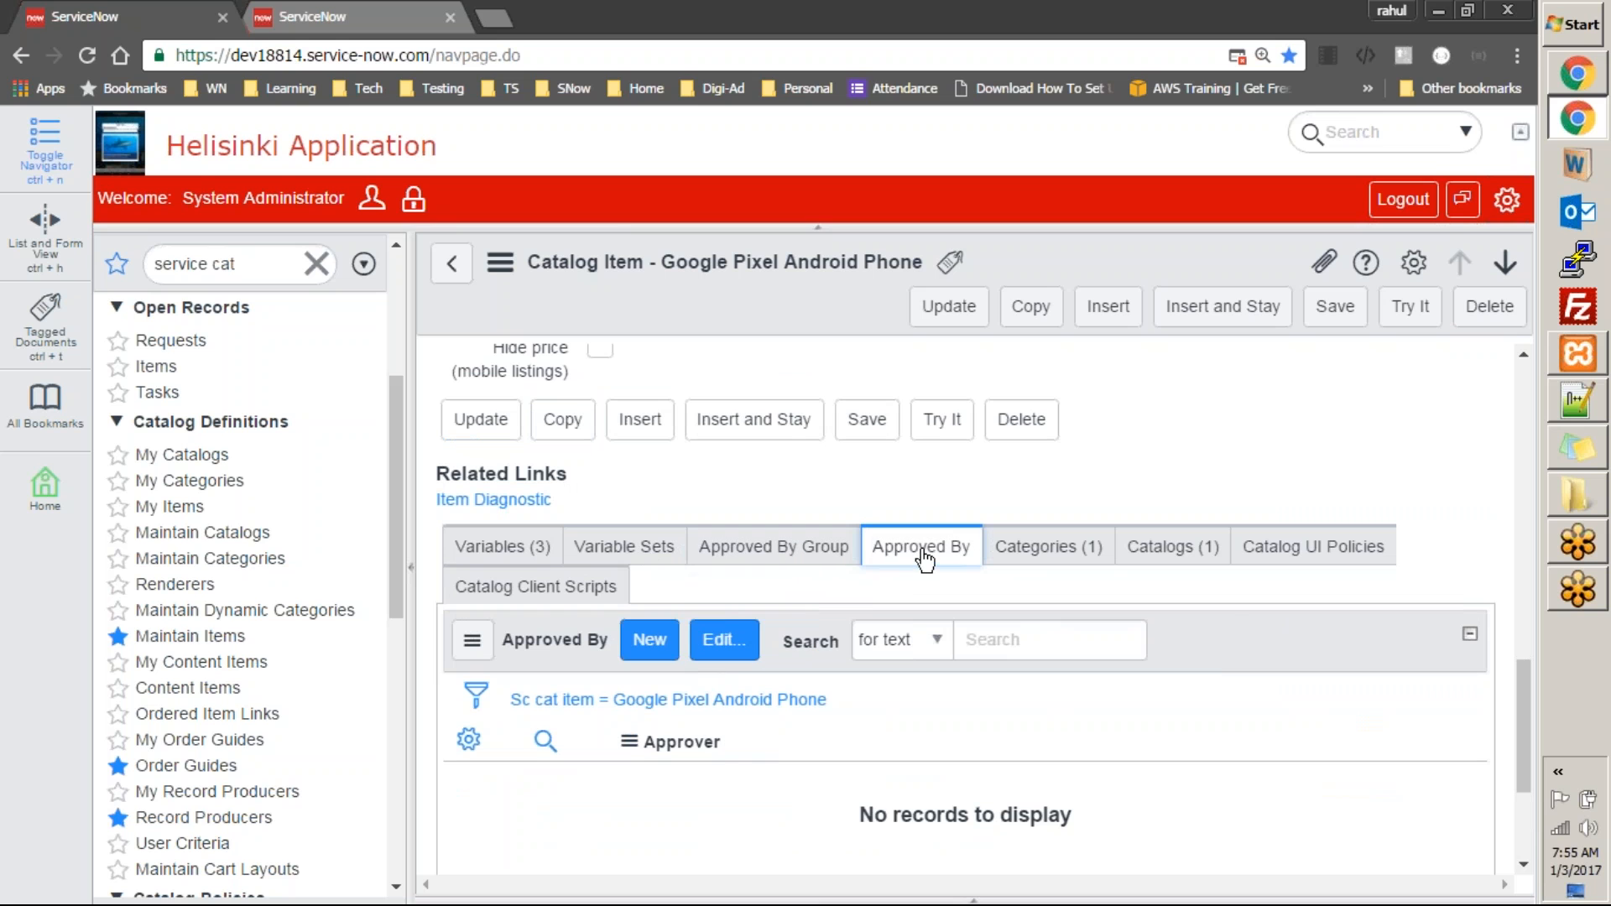
{"action": "left_click", "coordinate": [1045, 550]}
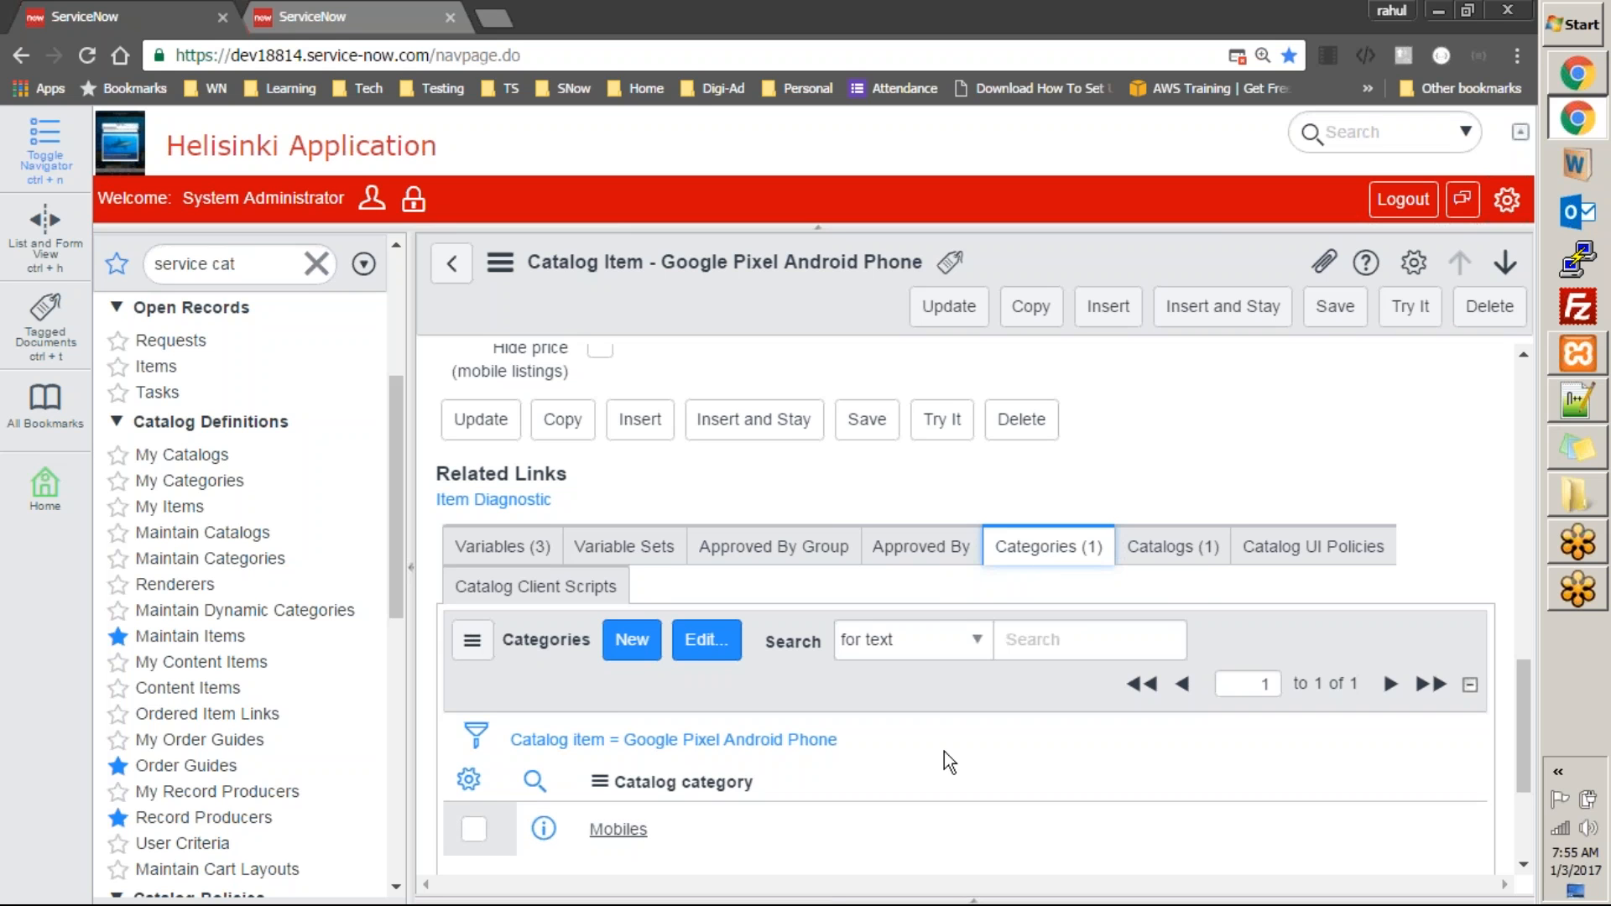
{"action": "left_click", "coordinate": [1186, 554]}
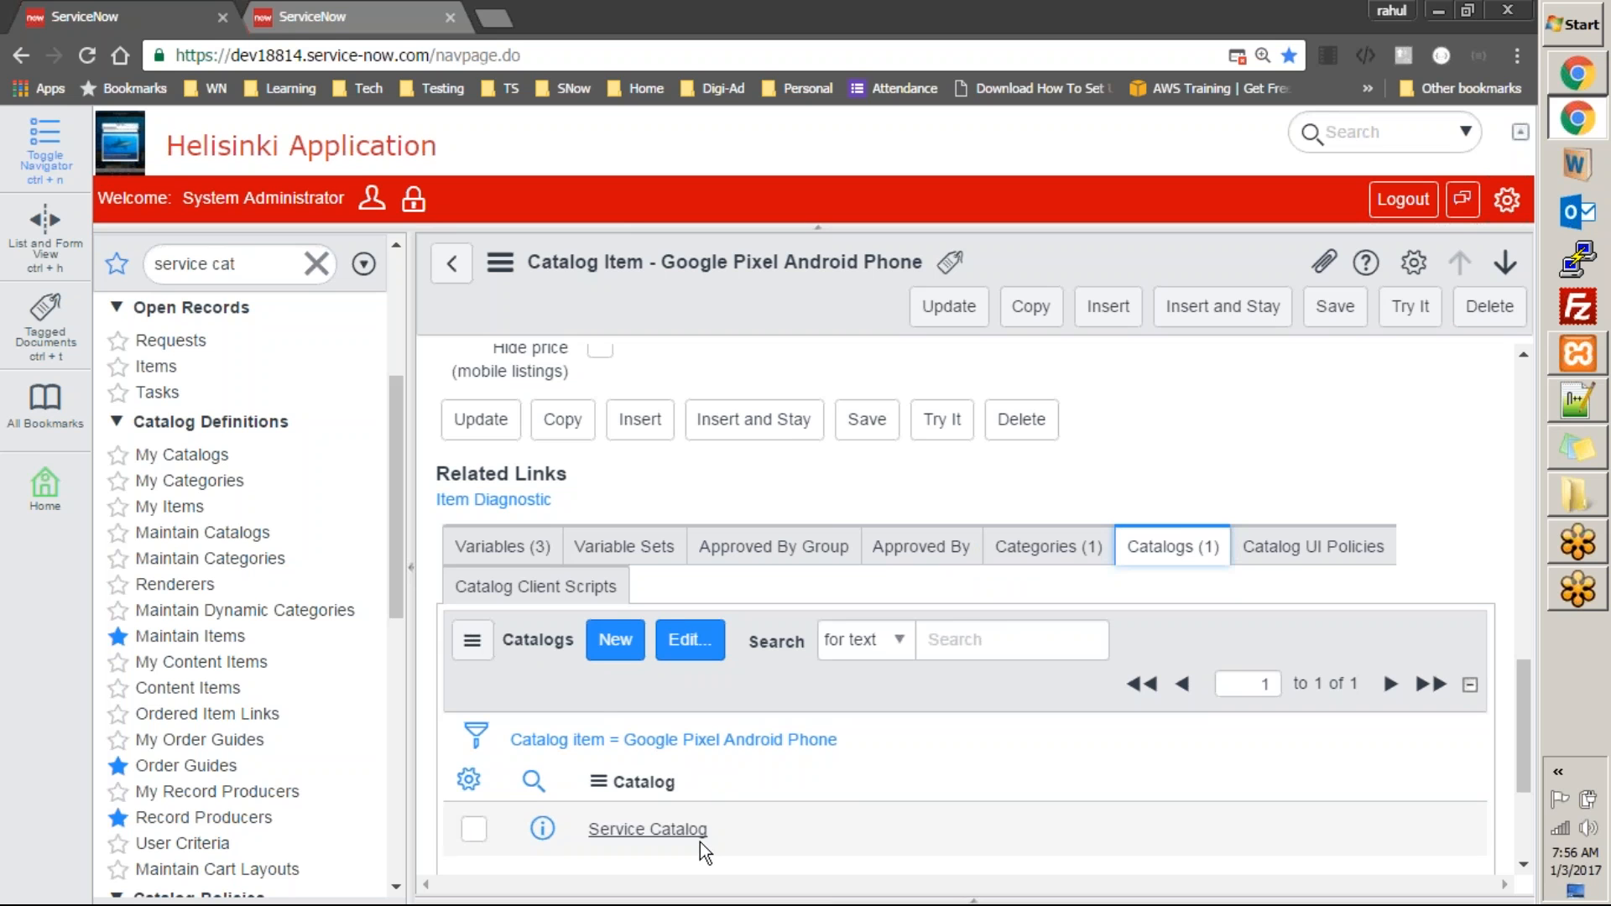
{"action": "left_click", "coordinate": [1297, 558]}
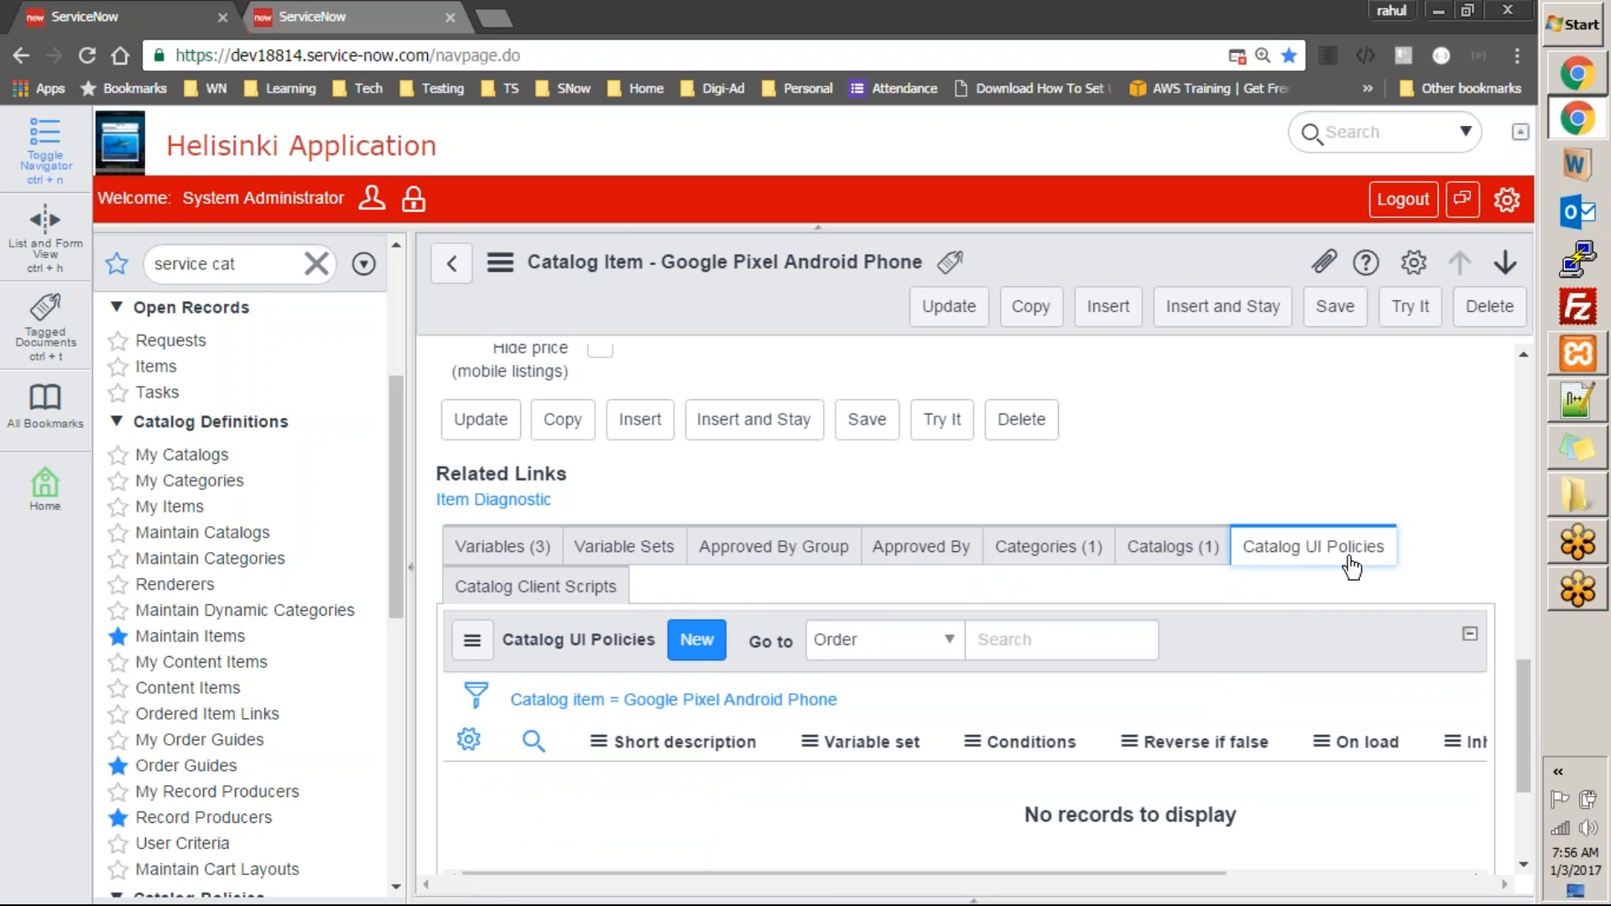
{"action": "left_click", "coordinate": [564, 595]}
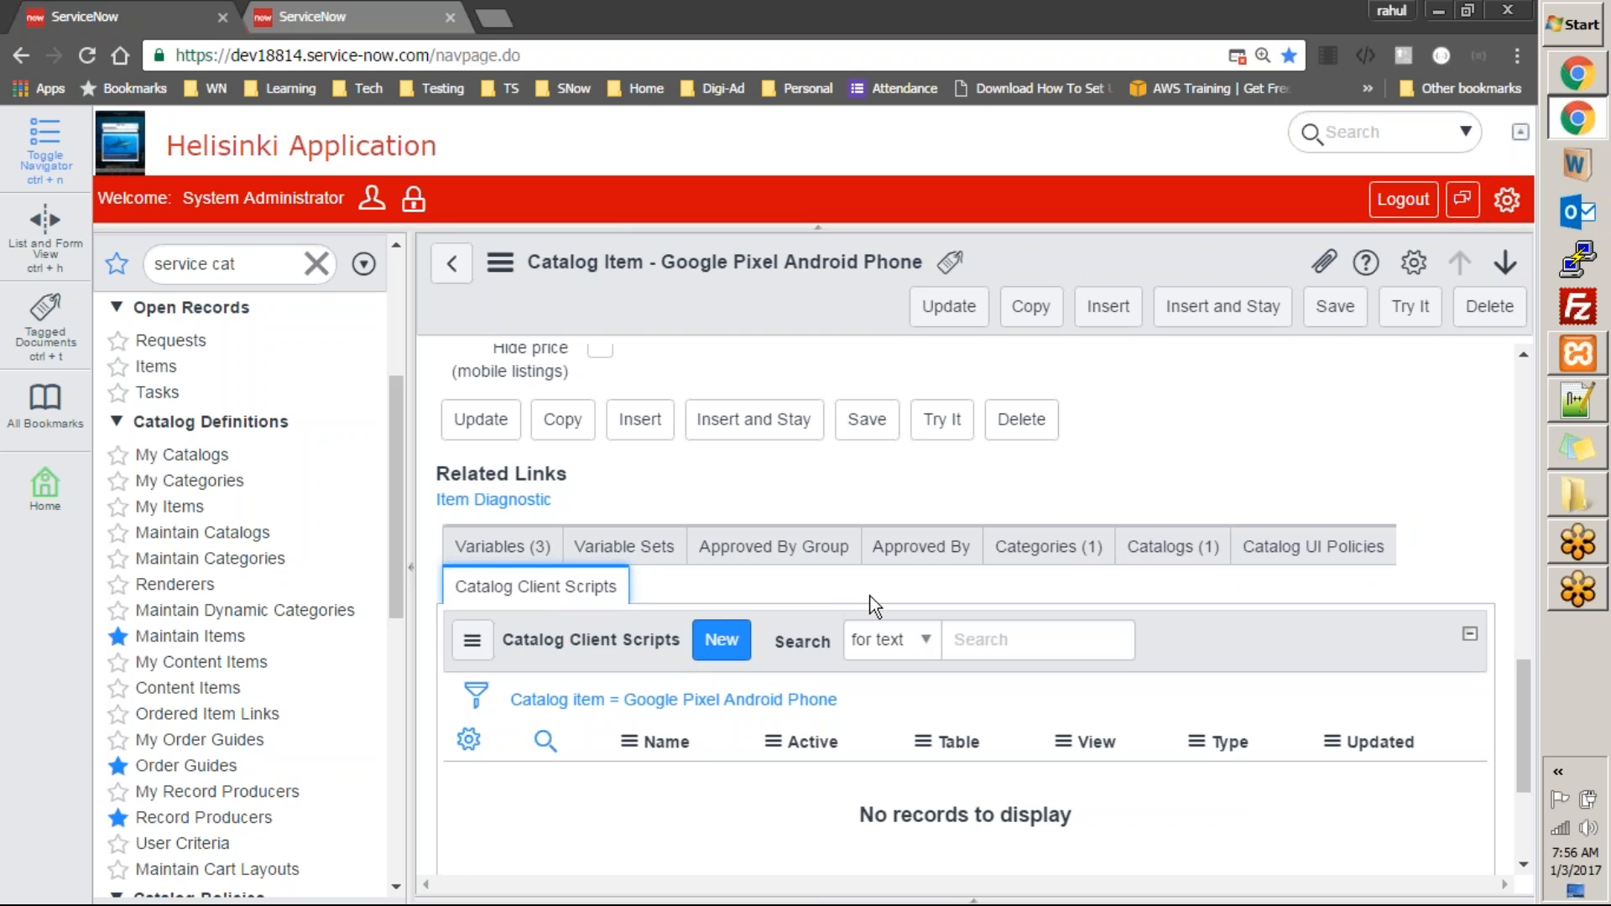
View the blank form for a new catalog client script on the phone item and return to the item record
{"action": "left_click", "coordinate": [729, 656]}
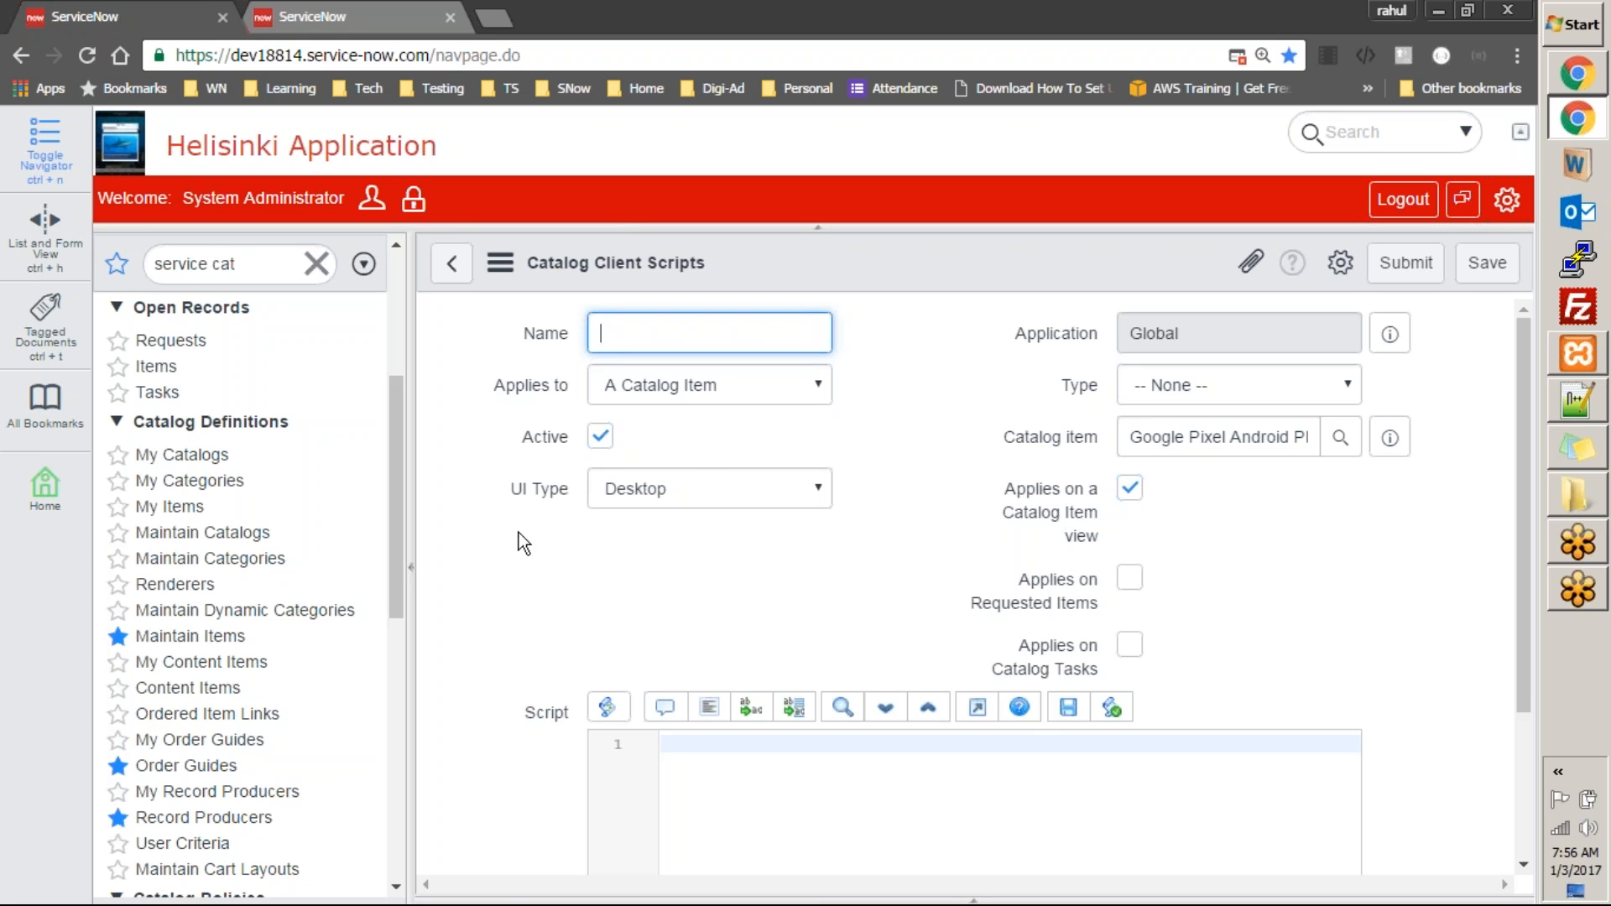
{"action": "left_click", "coordinate": [450, 266]}
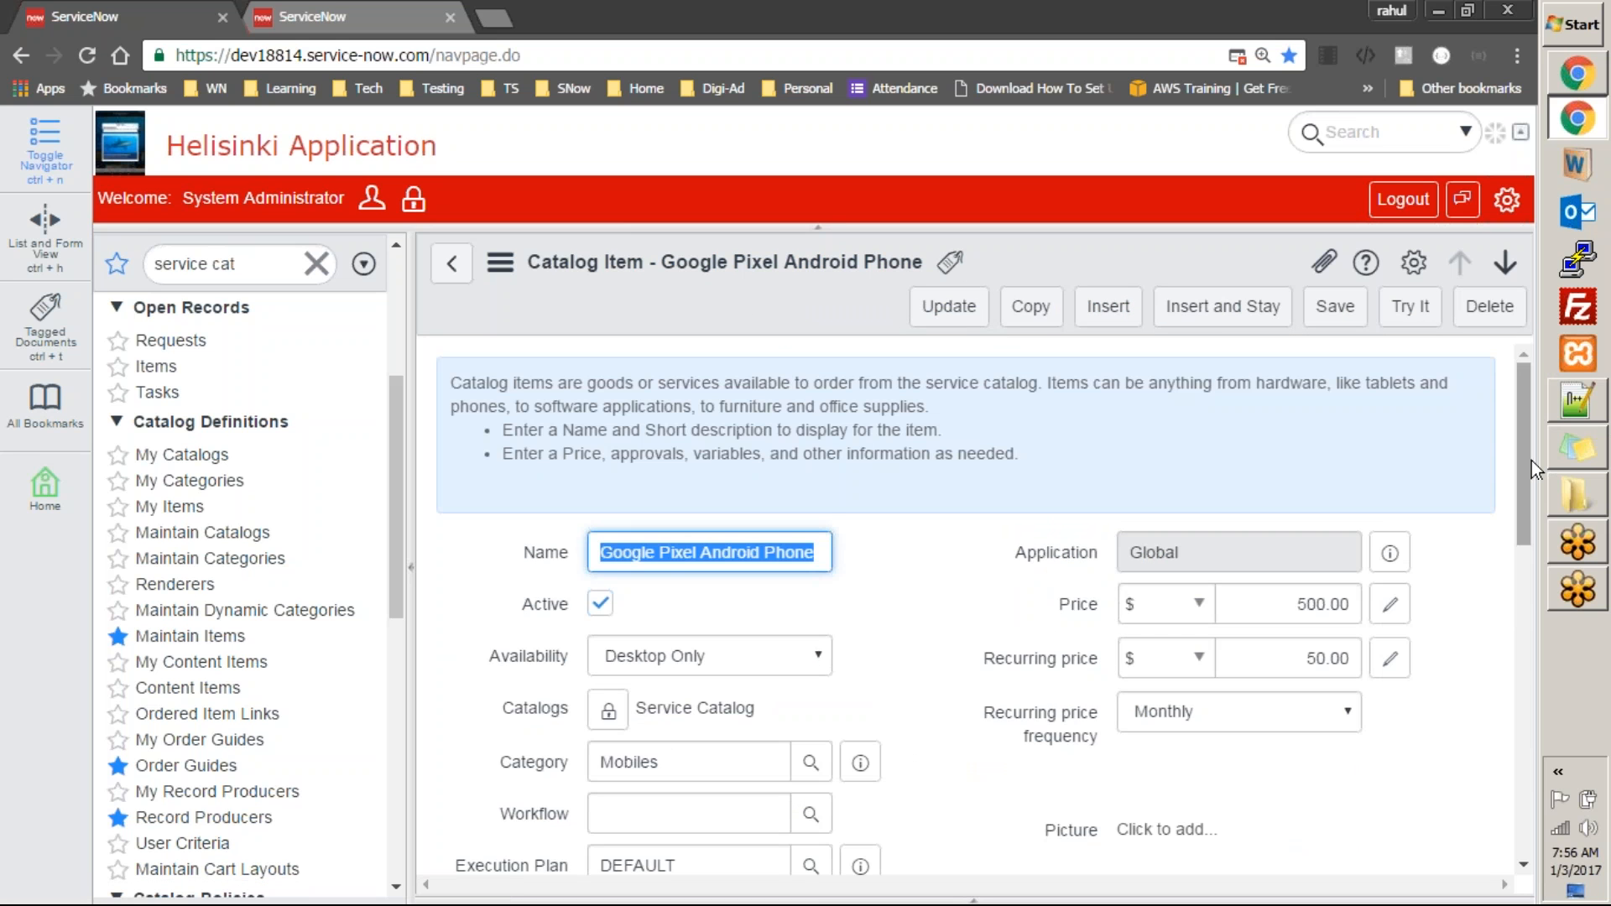
Start a new variable for the phone item, try the Macro and HTML types, and leave the form without saving
{"action": "left_click_drag", "start_coordinate": [1524, 460], "coordinate": [1568, 843]}
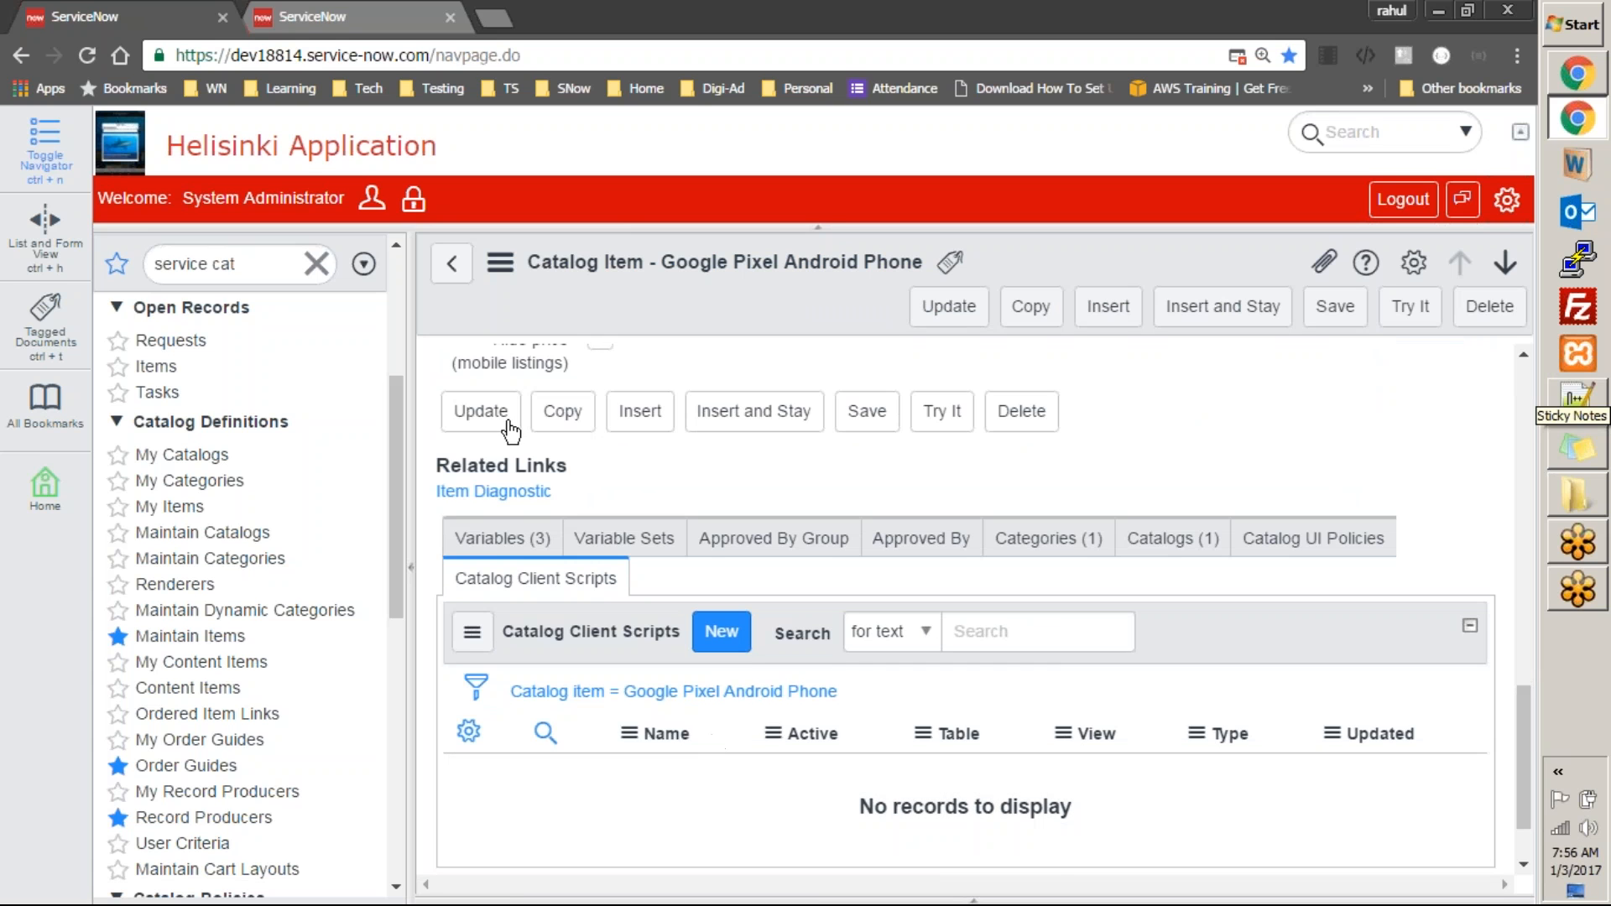
{"action": "left_click", "coordinate": [514, 543]}
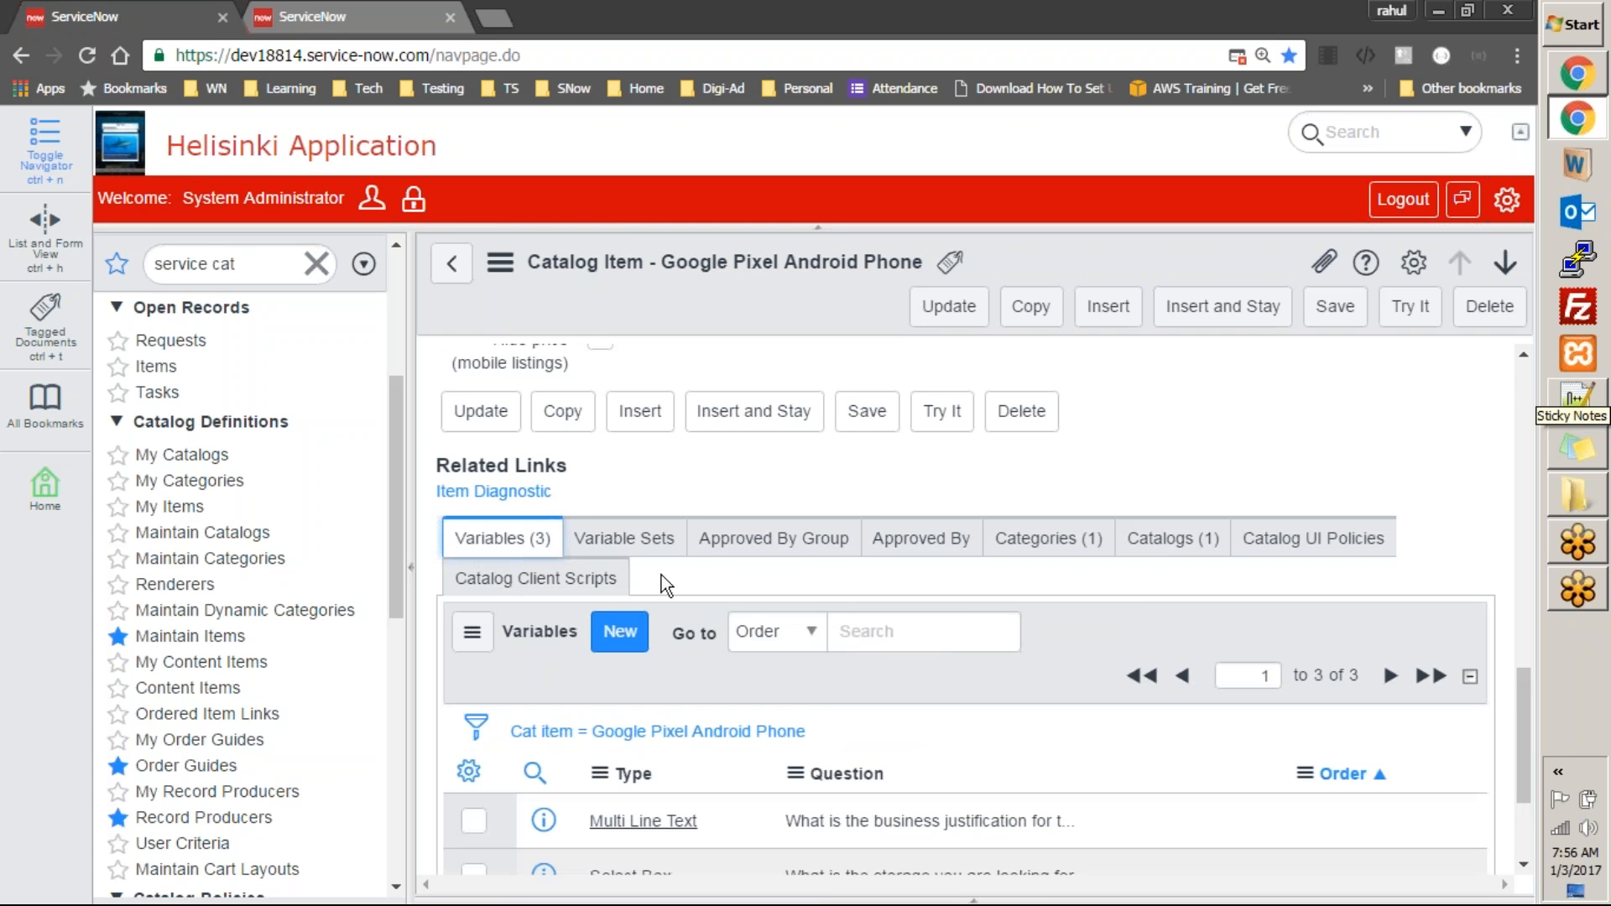
{"action": "left_click", "coordinate": [621, 636]}
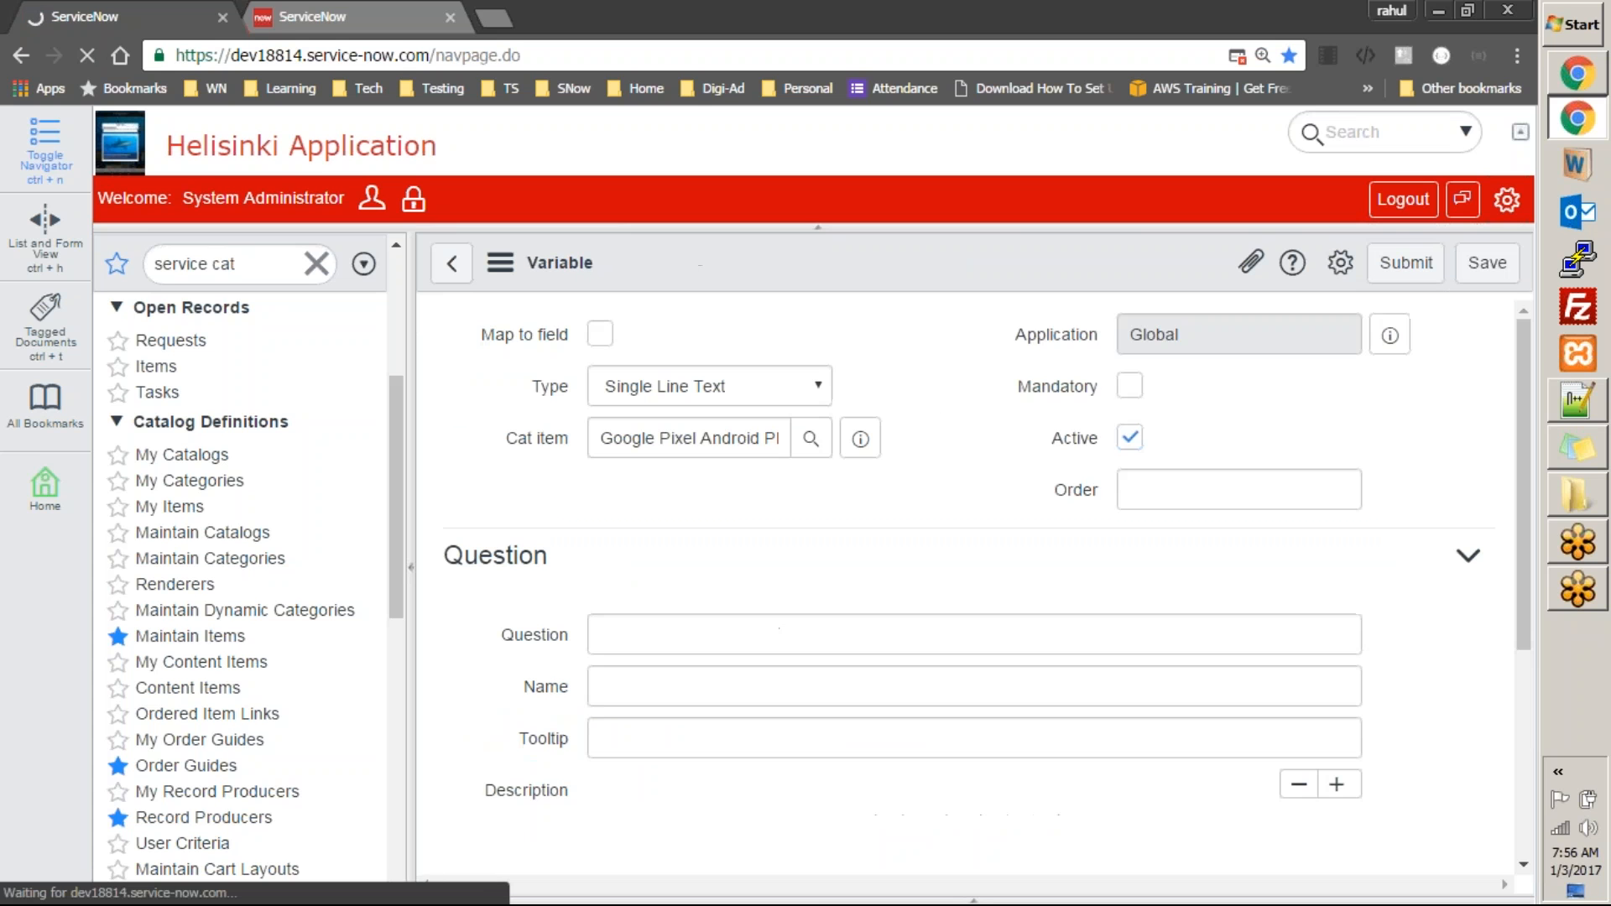
{"action": "left_click", "coordinate": [778, 391]}
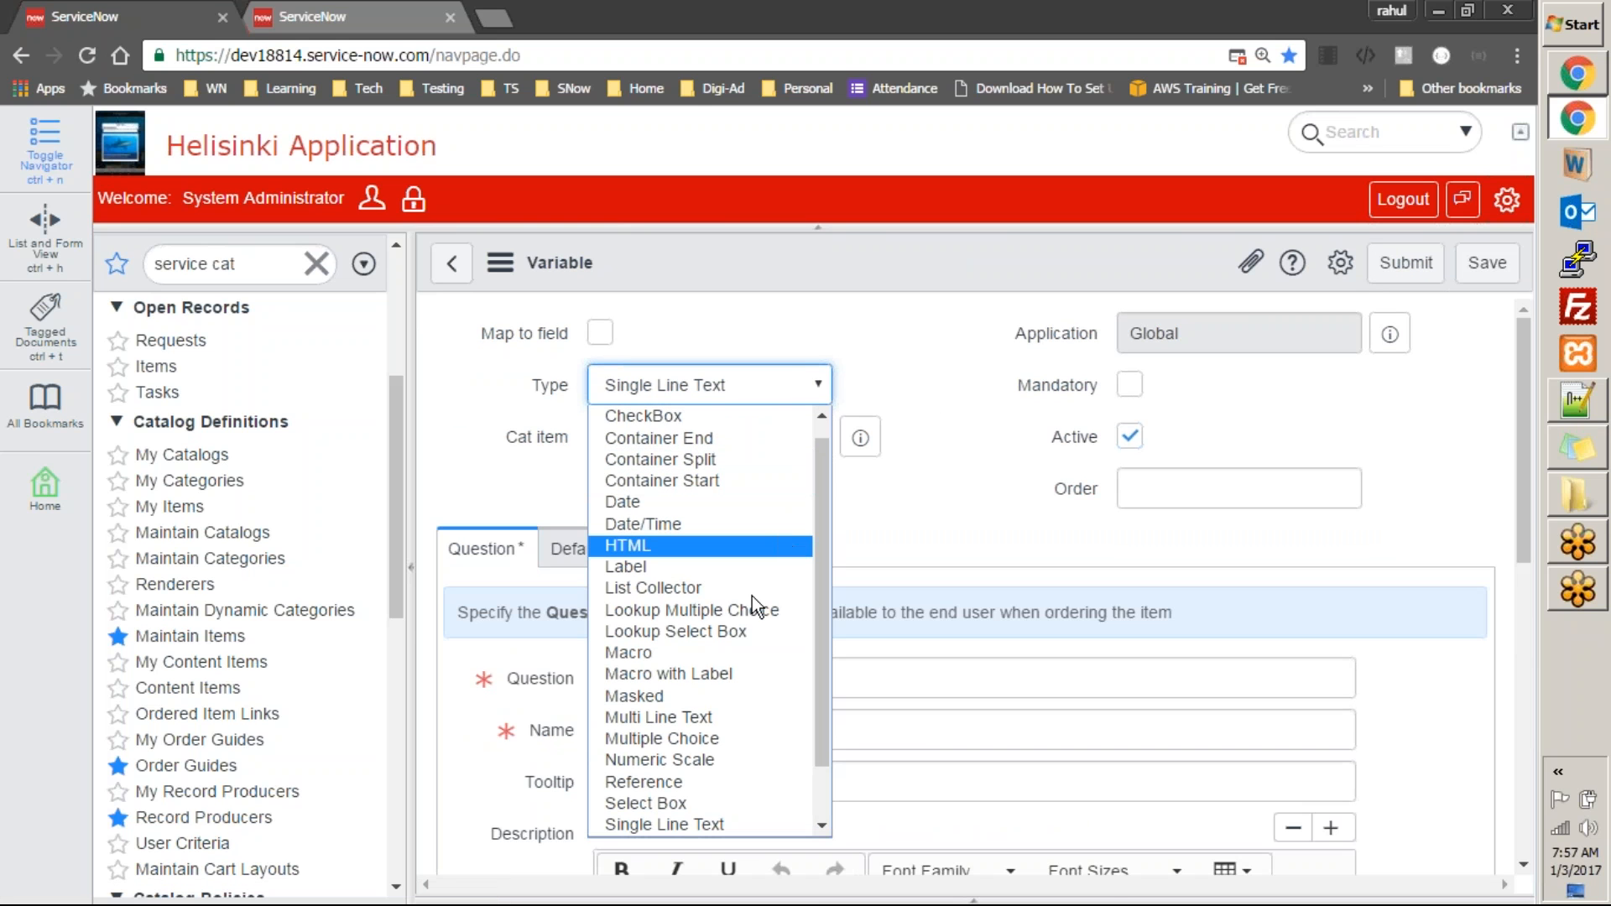
{"action": "left_click", "coordinate": [723, 653]}
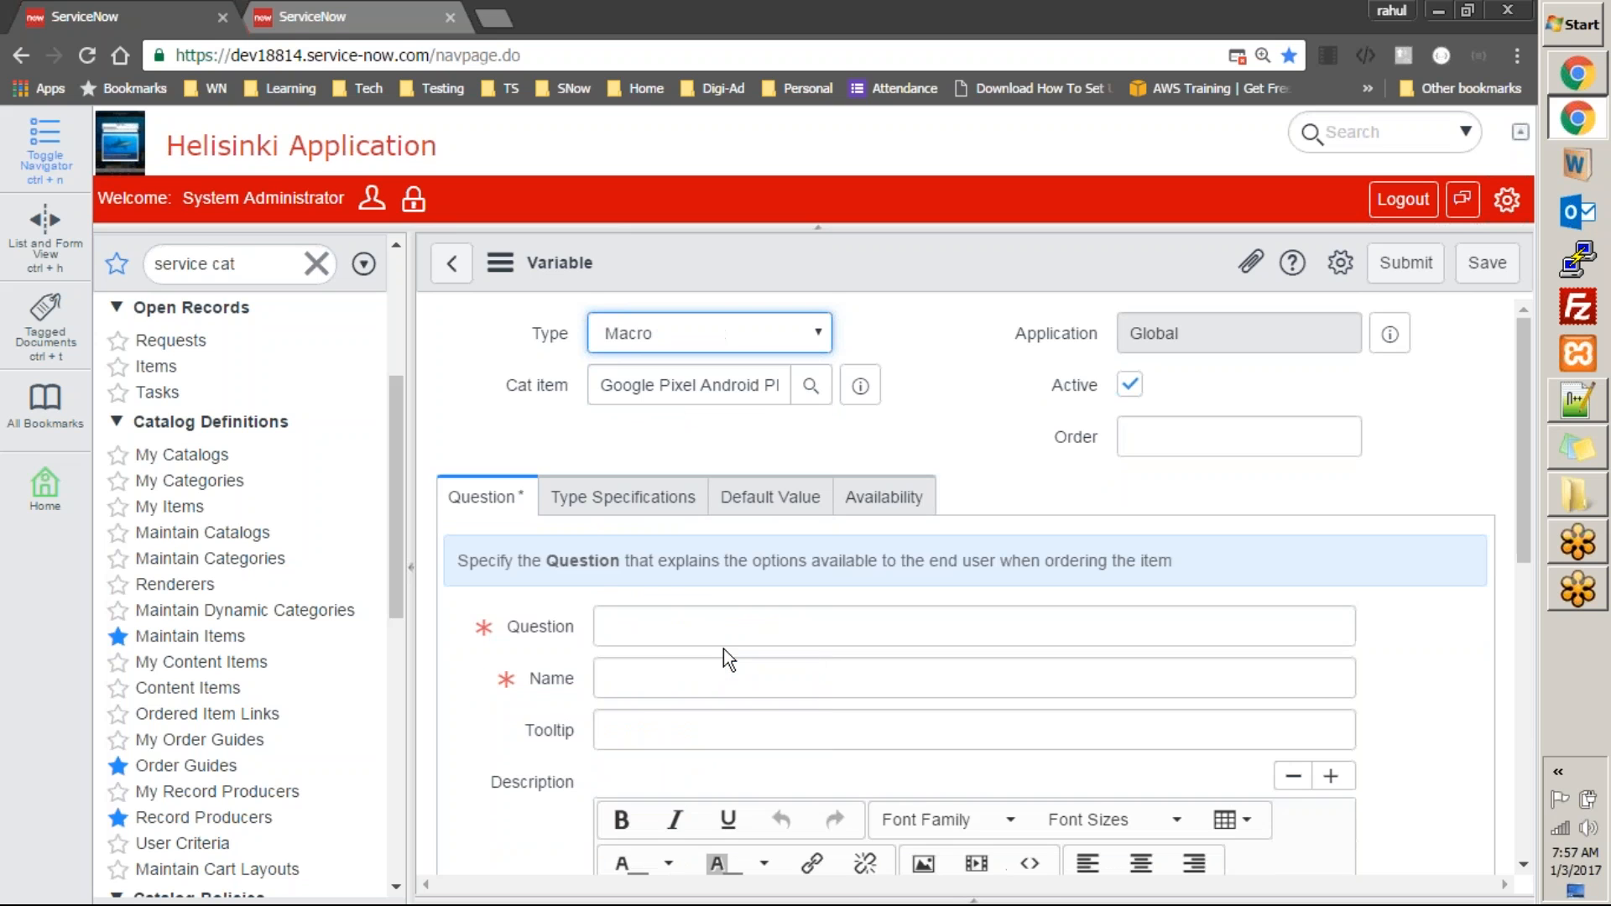
{"action": "left_click", "coordinate": [774, 335]}
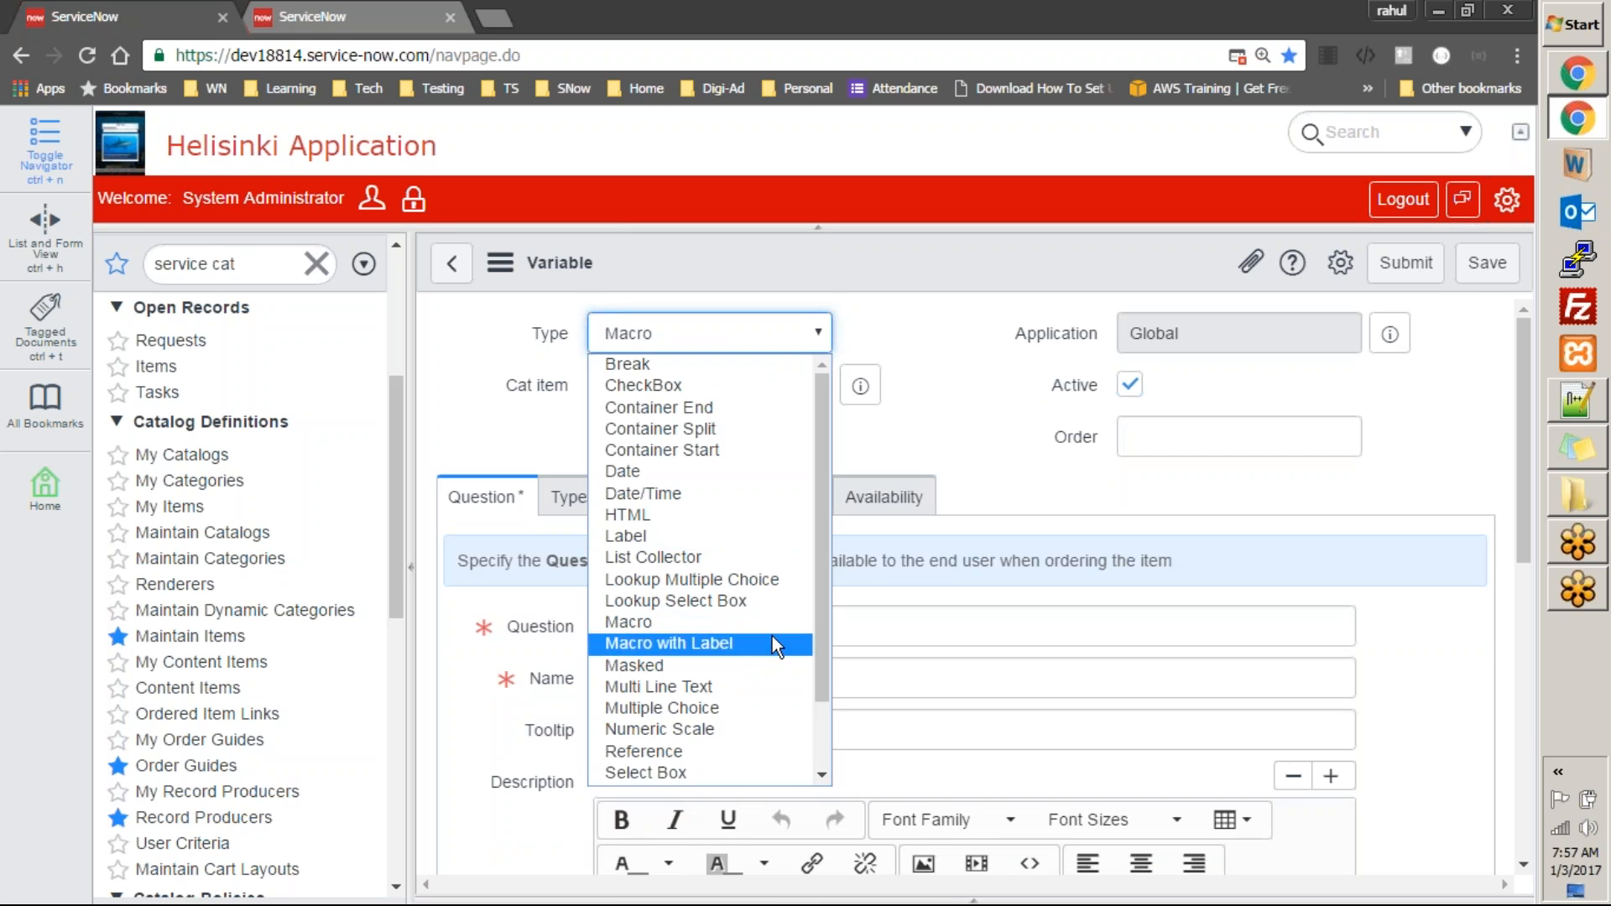
{"action": "left_click", "coordinate": [709, 517]}
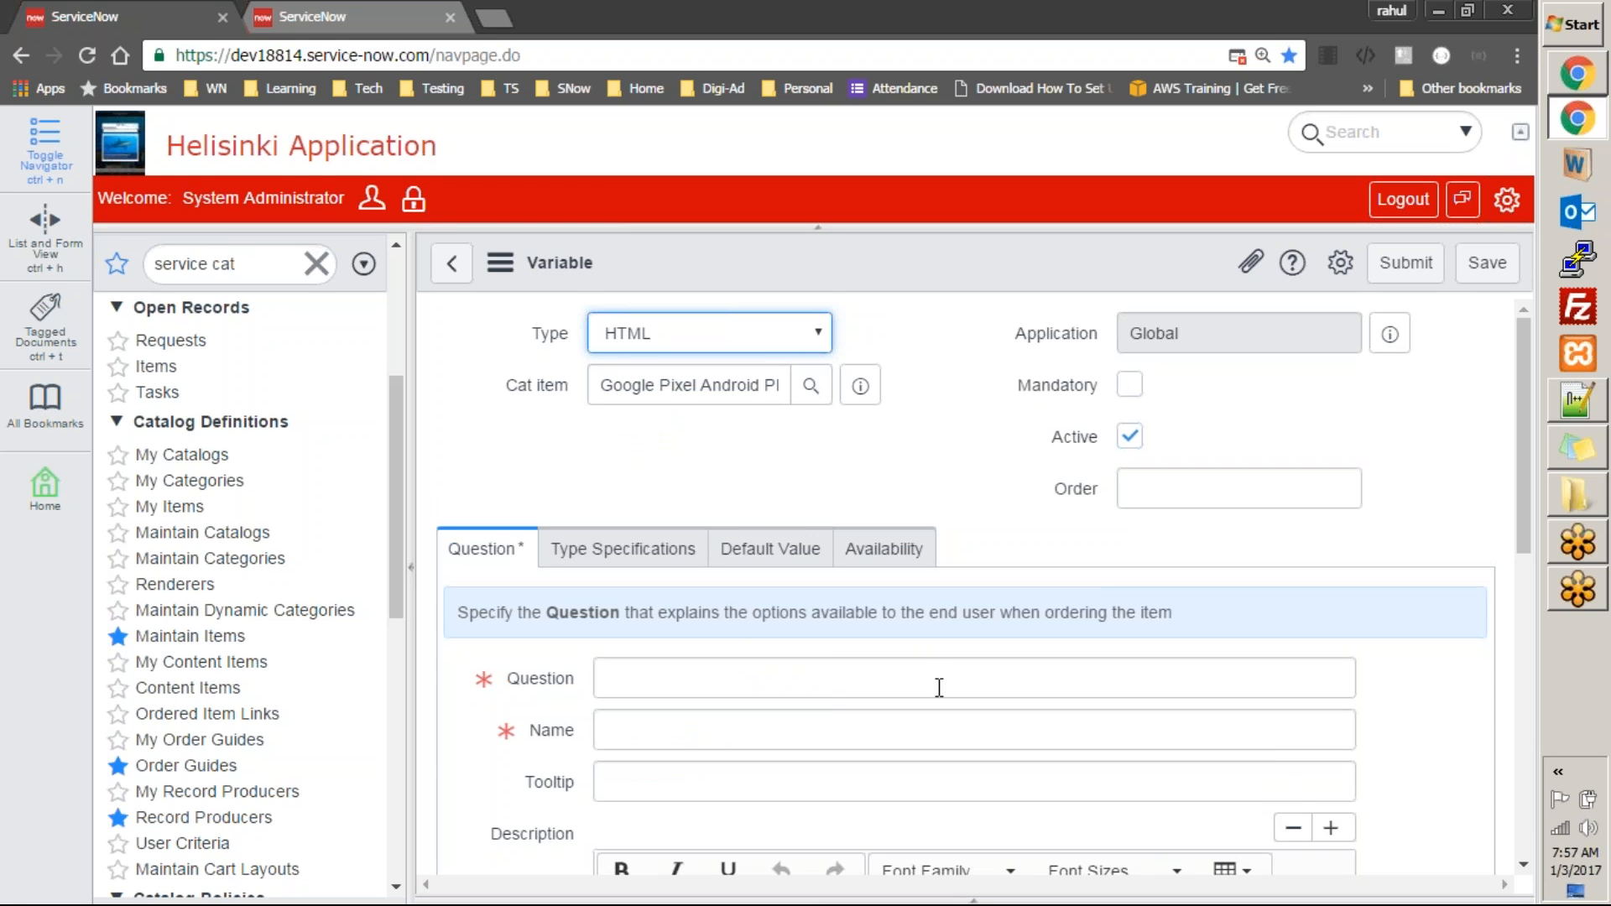
{"action": "left_click", "coordinate": [451, 263]}
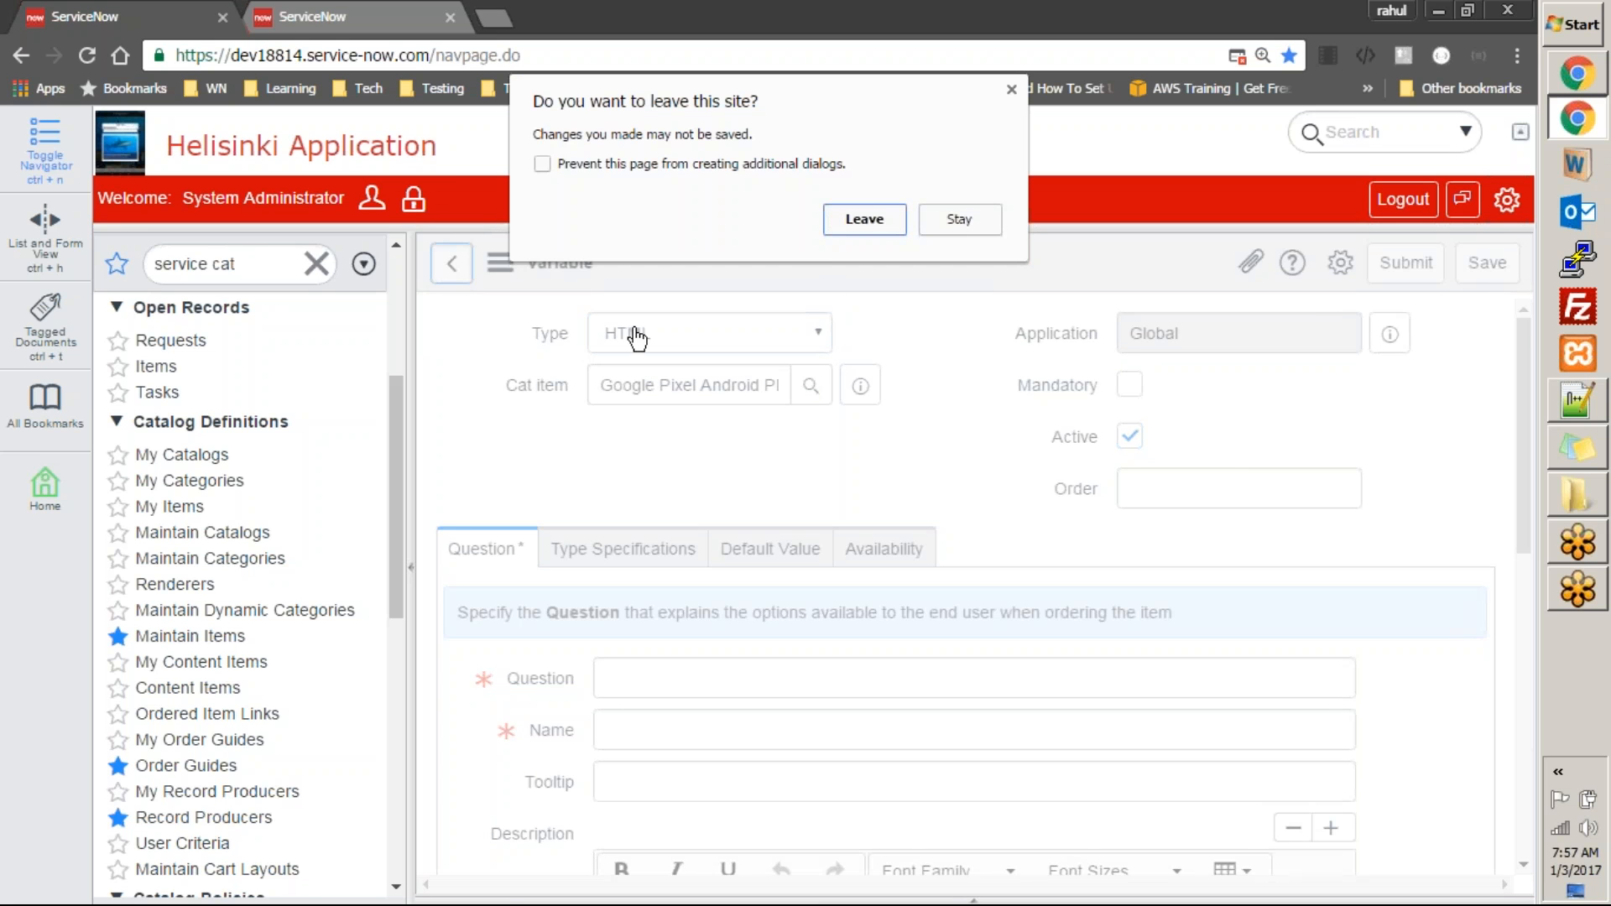
{"action": "left_click", "coordinate": [870, 225]}
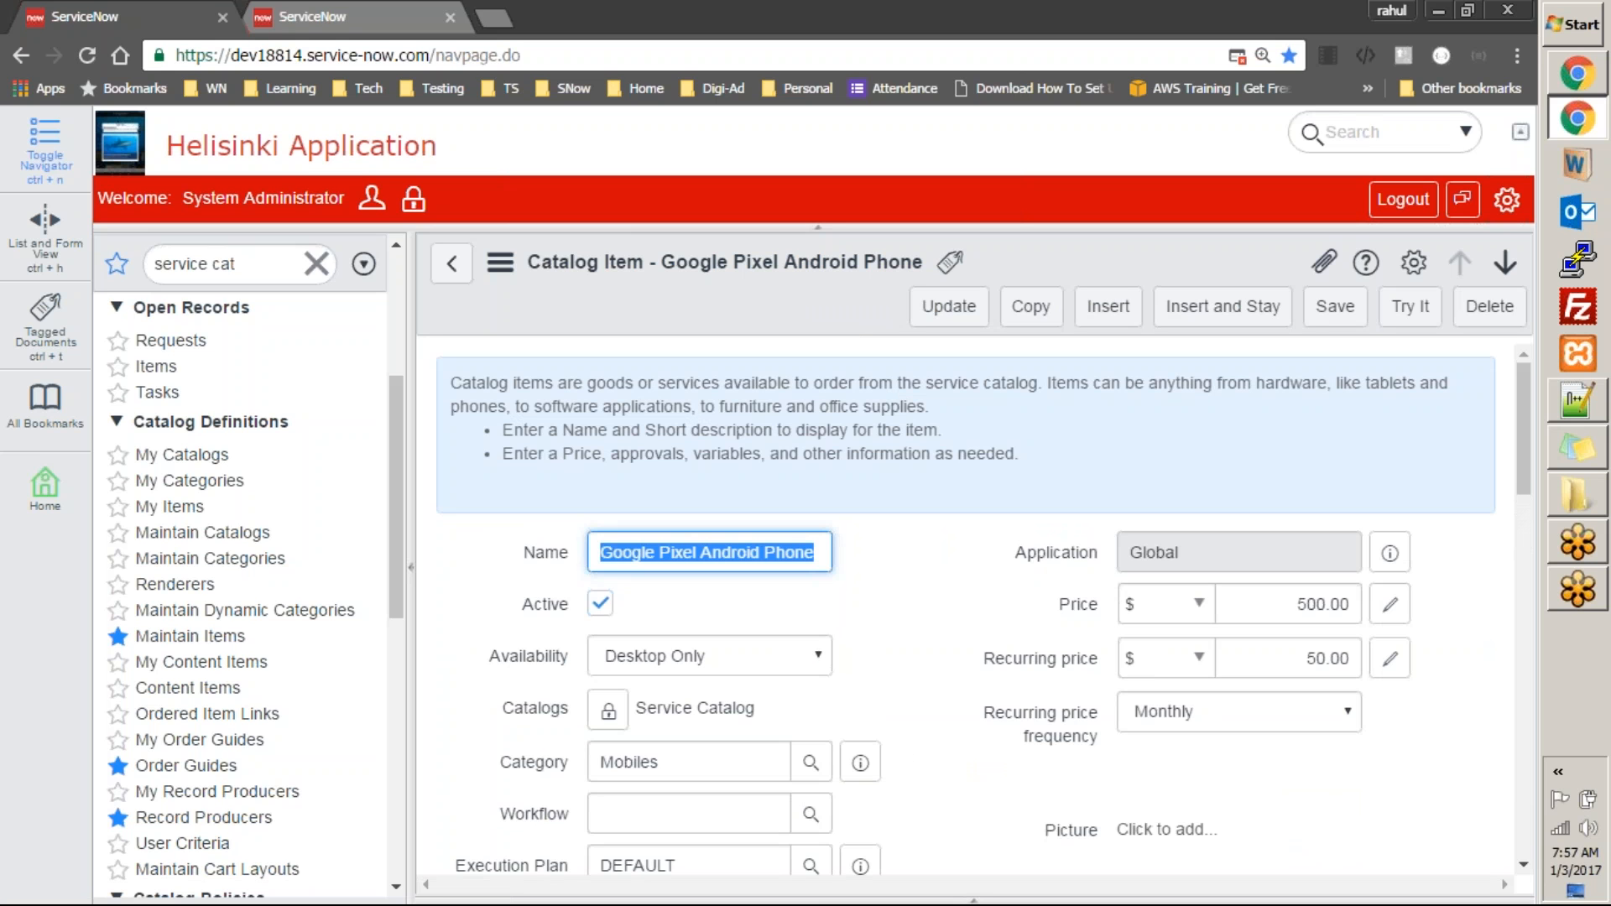
View the Google Pixel Android Phone's order page from the service catalog's Mobiles category
{"action": "left_click_drag", "start_coordinate": [1033, 496], "coordinate": [794, 368]}
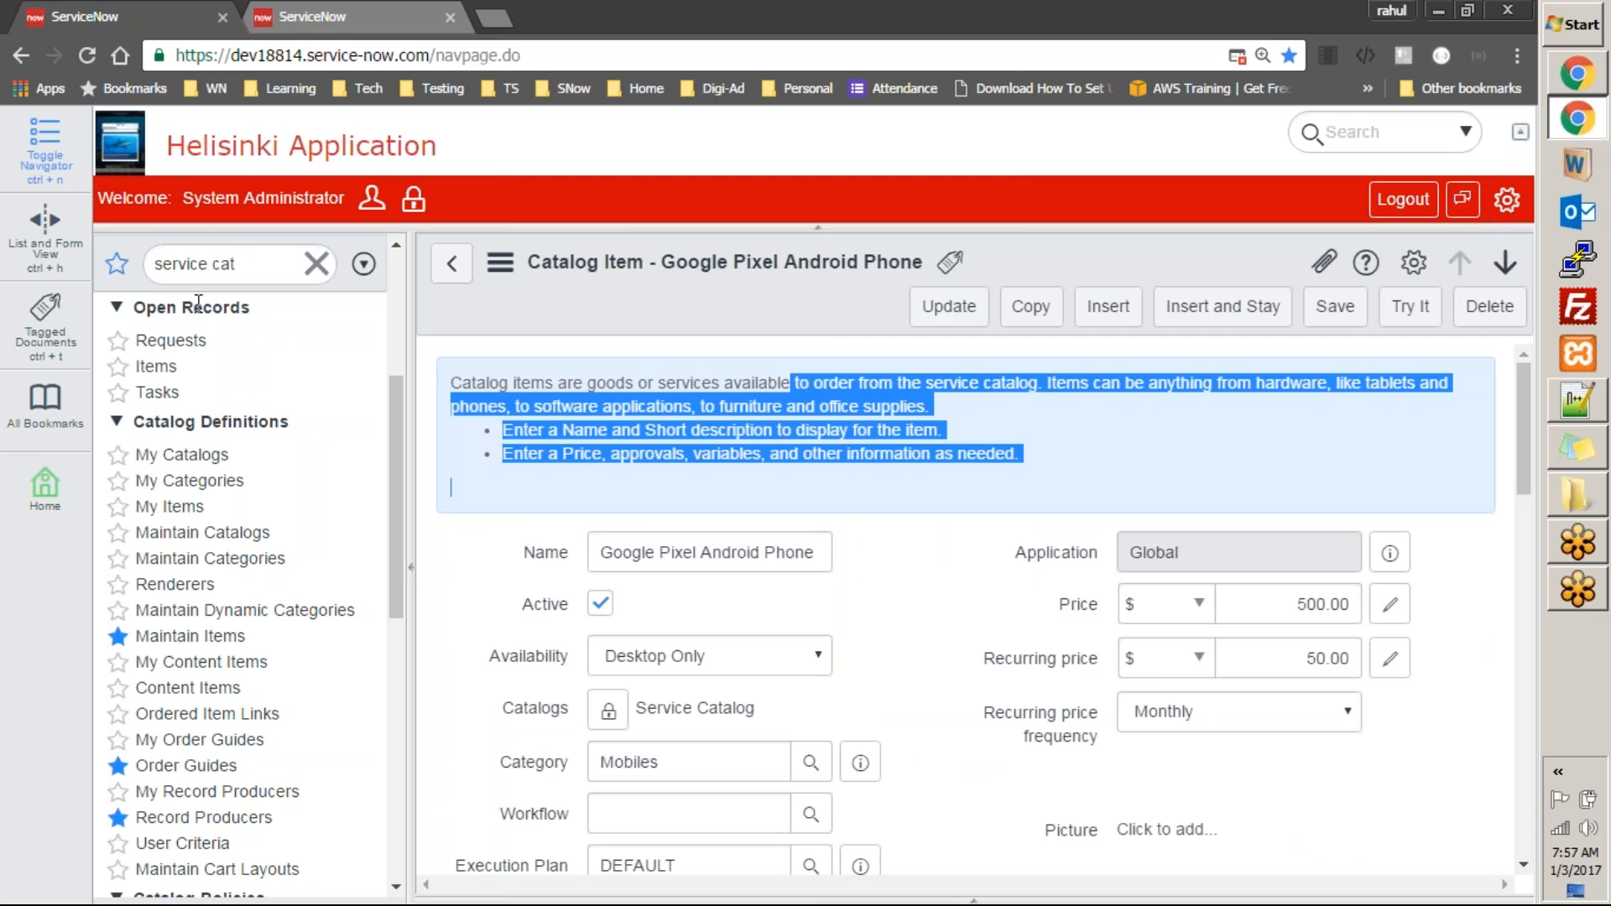
{"action": "left_click_drag", "start_coordinate": [389, 406], "coordinate": [395, 339]}
{"action": "left_click", "coordinate": [157, 469]}
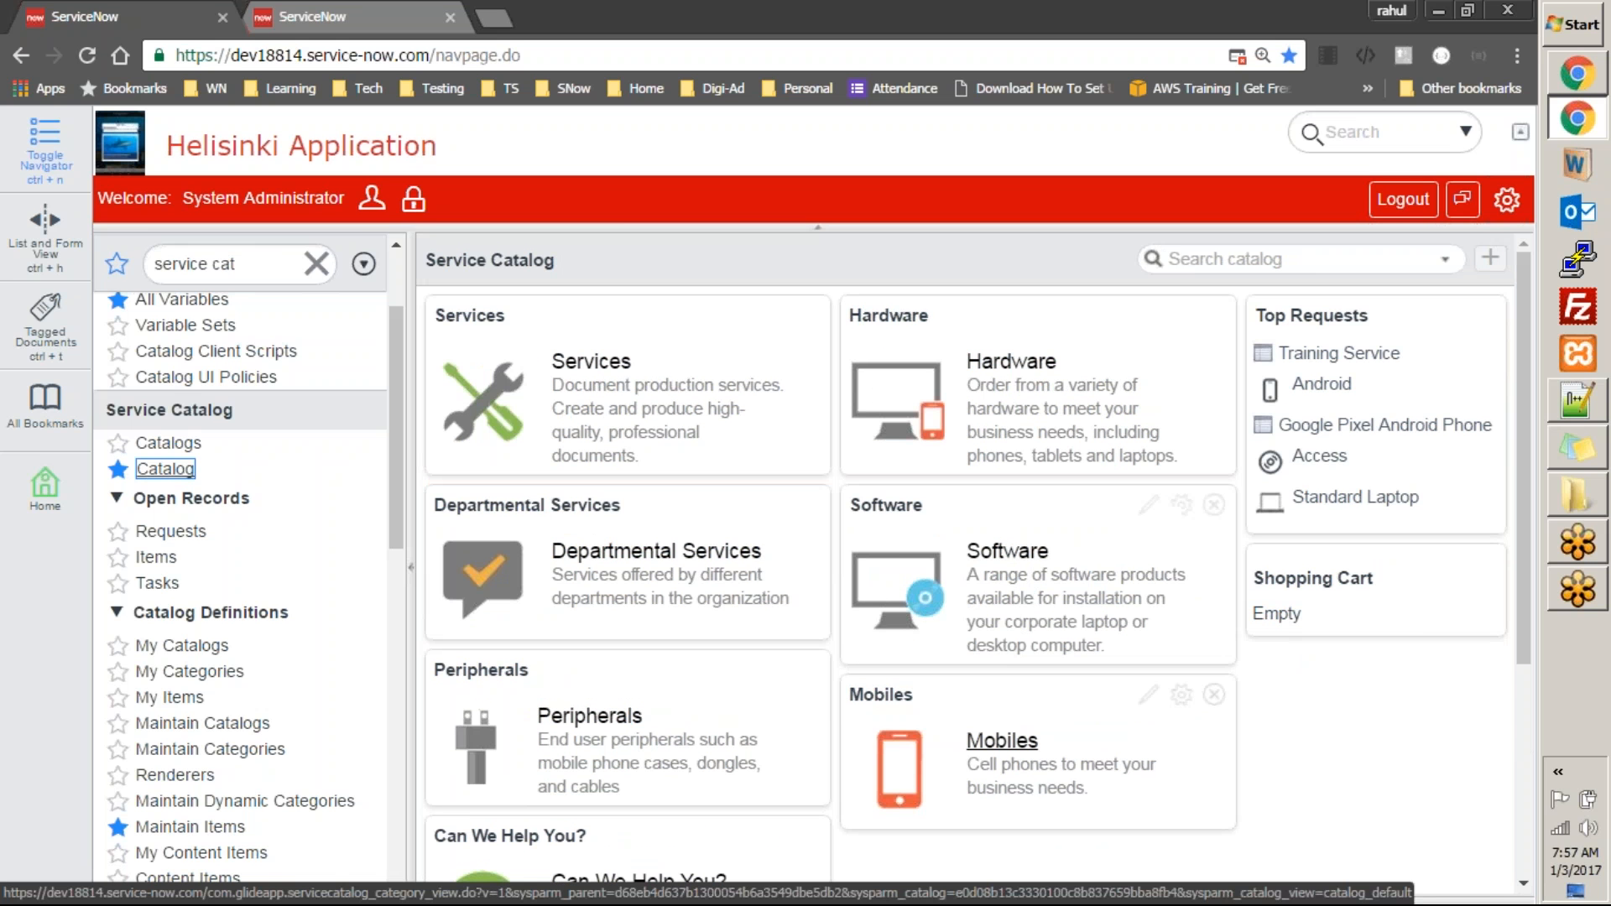
{"action": "left_click", "coordinate": [1000, 742]}
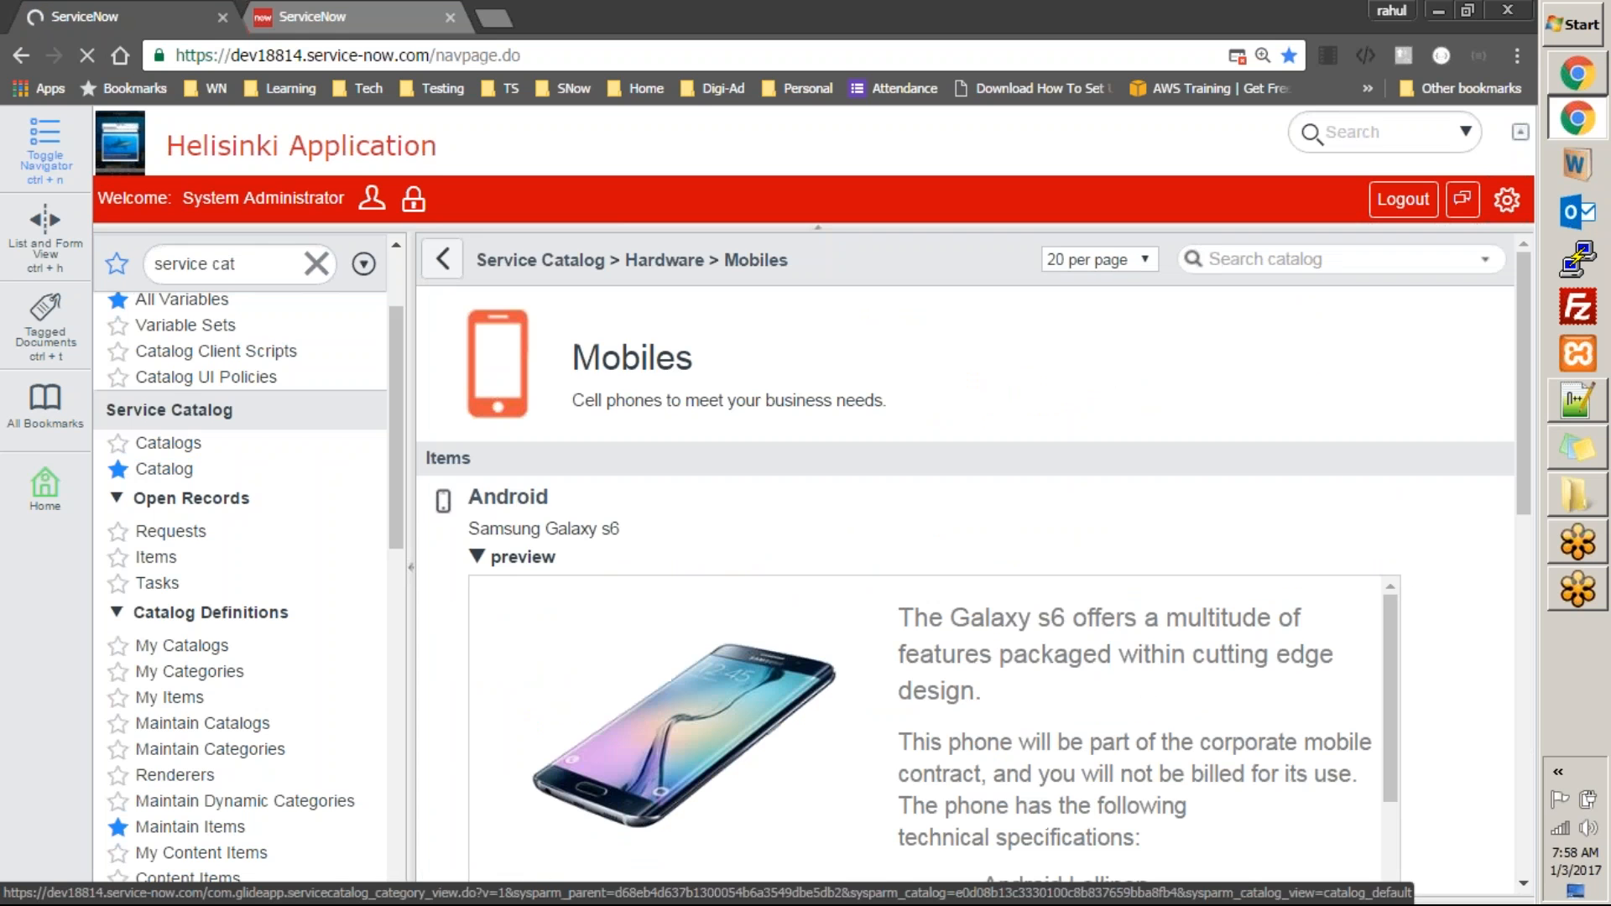
{"action": "left_click_drag", "start_coordinate": [1524, 356], "coordinate": [1513, 648]}
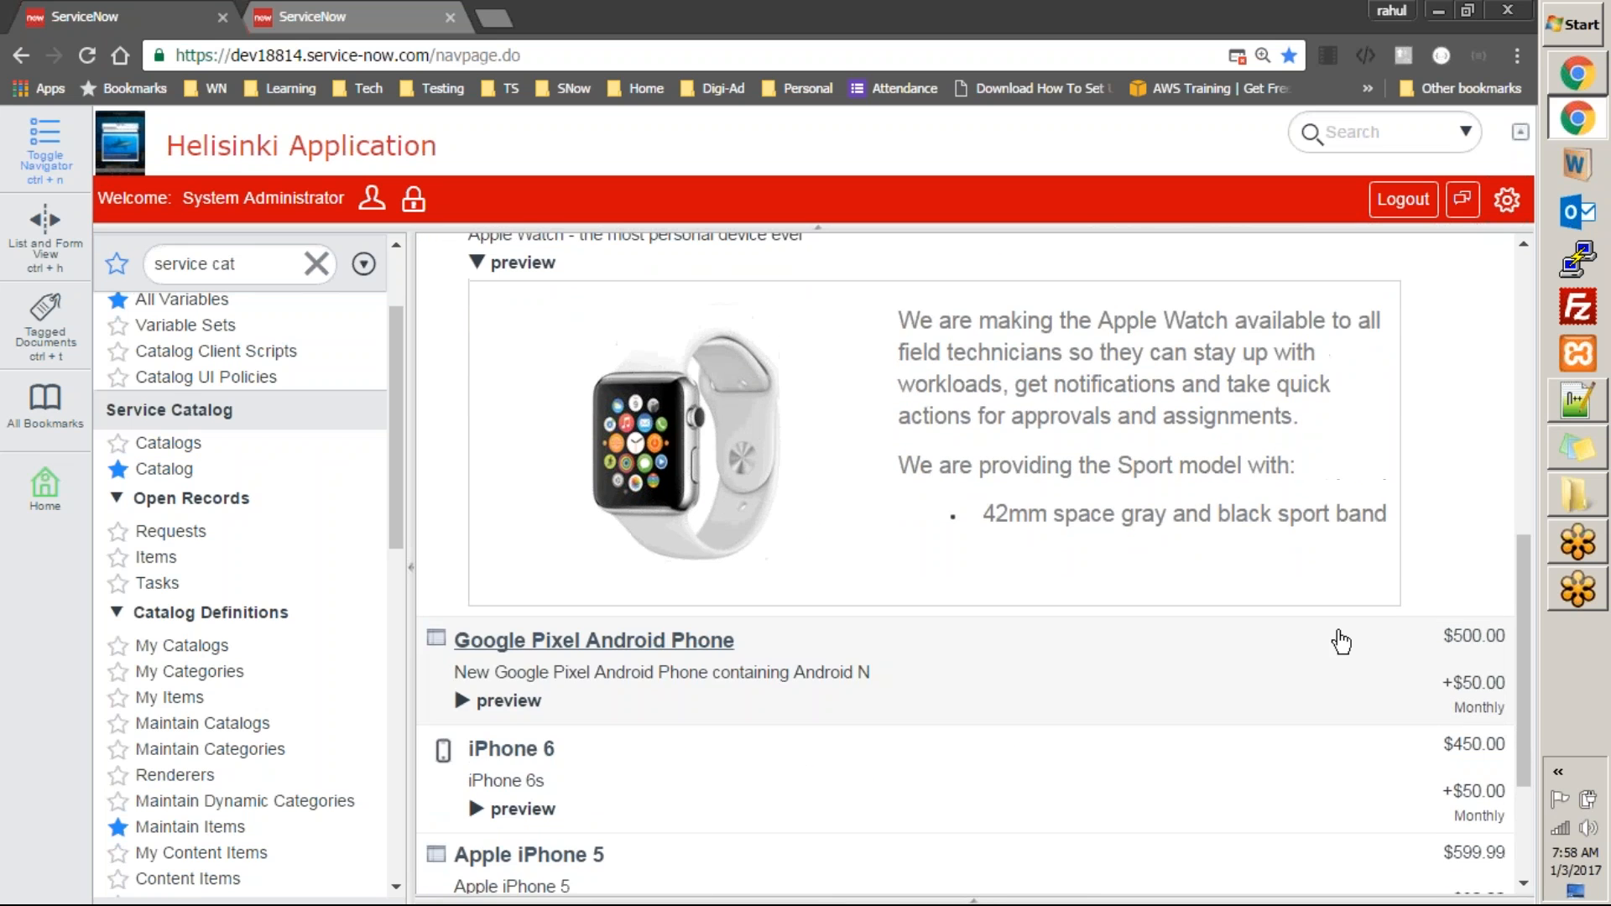
{"action": "left_click", "coordinate": [712, 646]}
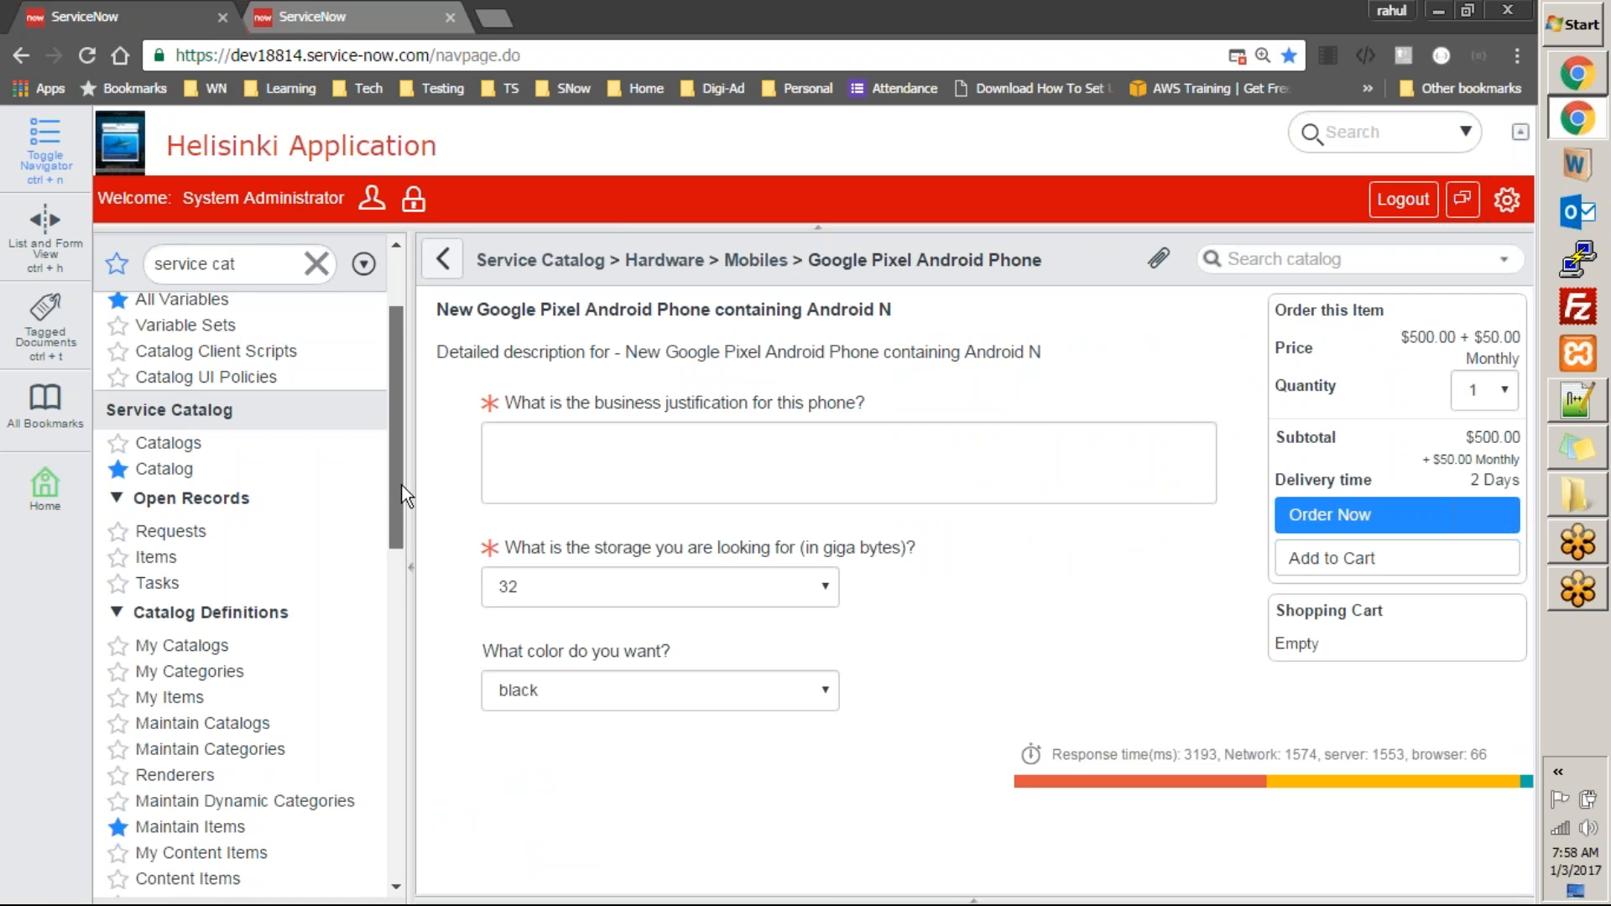
Open the Request Developer Project Equipment order guide and examine its Variables related list
{"action": "scroll", "coordinate": [401, 538], "scroll_direction": "down", "scroll_amount": 3}
{"action": "scroll", "coordinate": [408, 555], "scroll_direction": "down", "scroll_amount": 2}
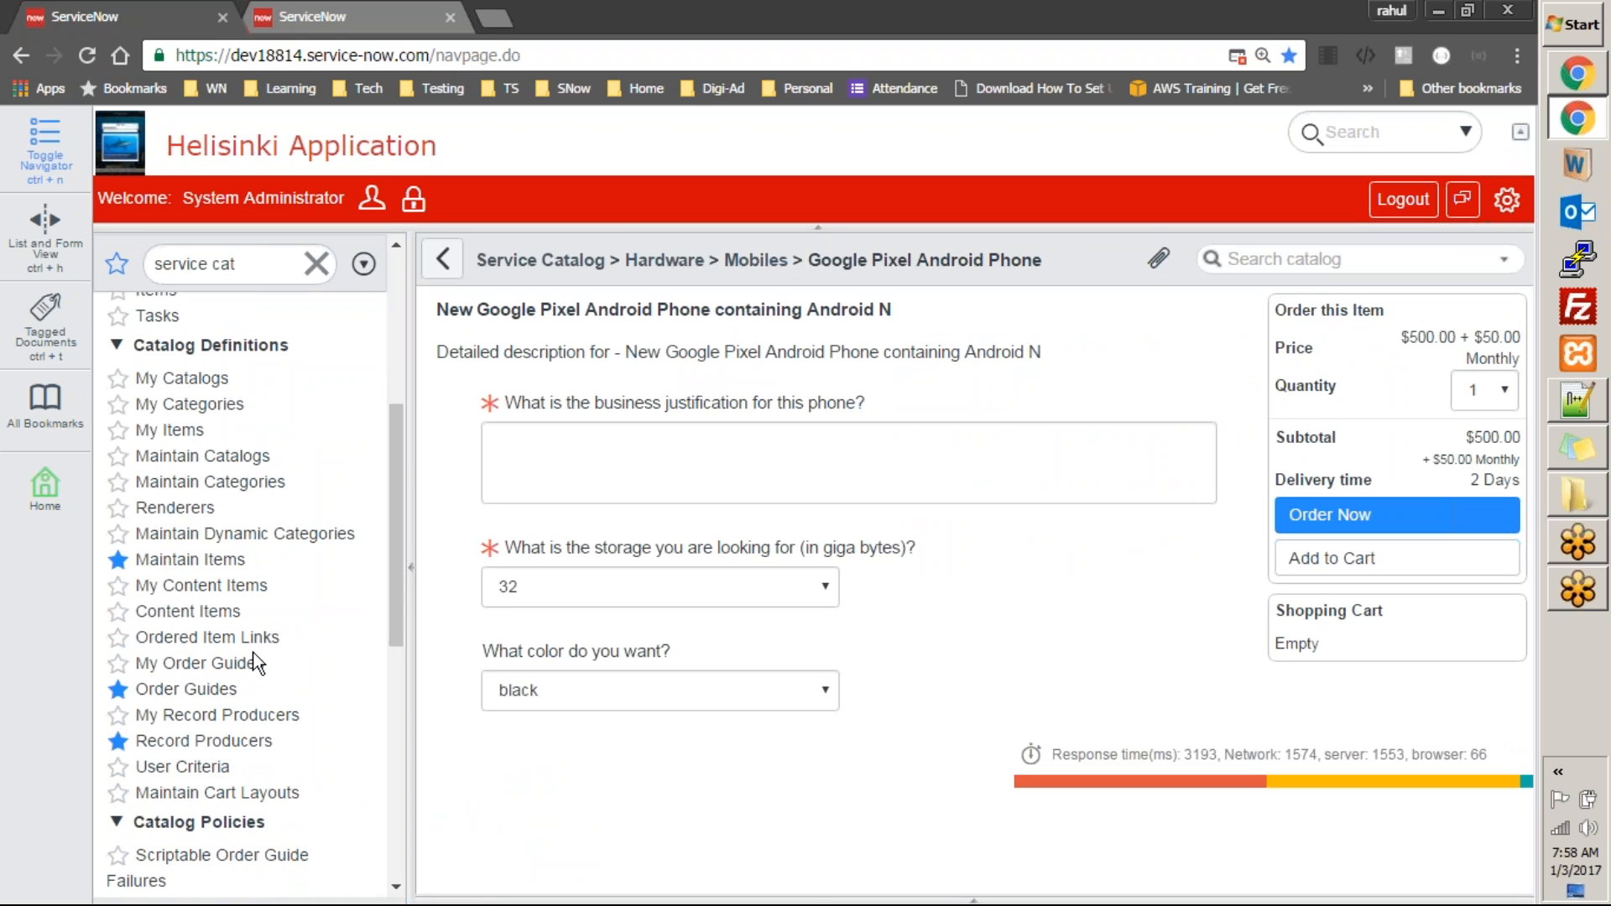
{"action": "left_click", "coordinate": [226, 689]}
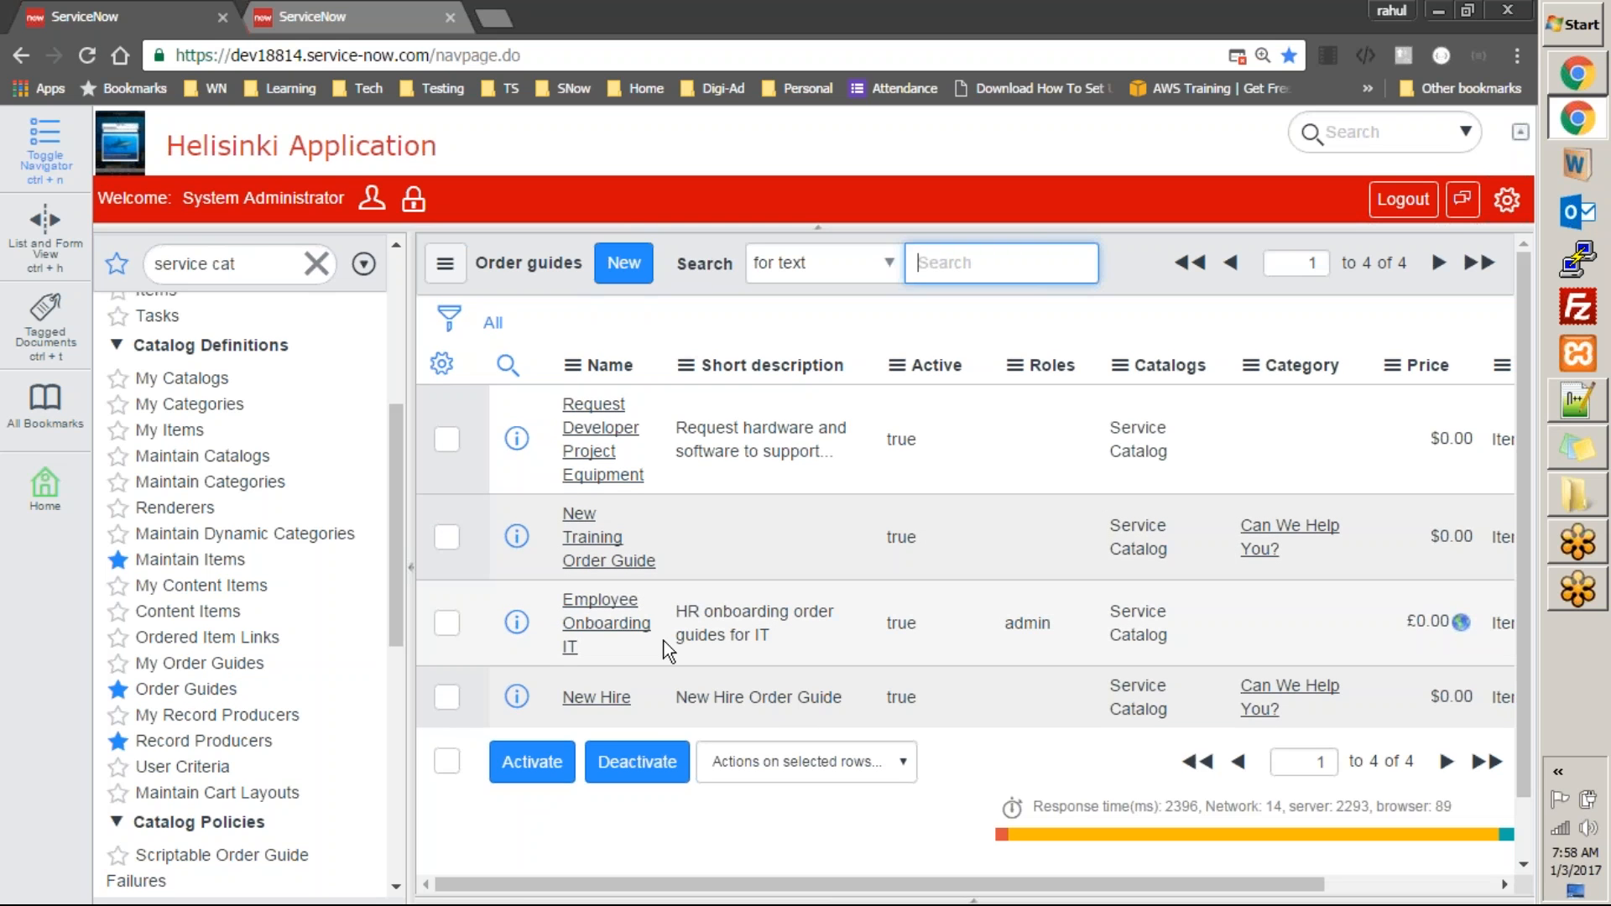
{"action": "left_click", "coordinate": [611, 459]}
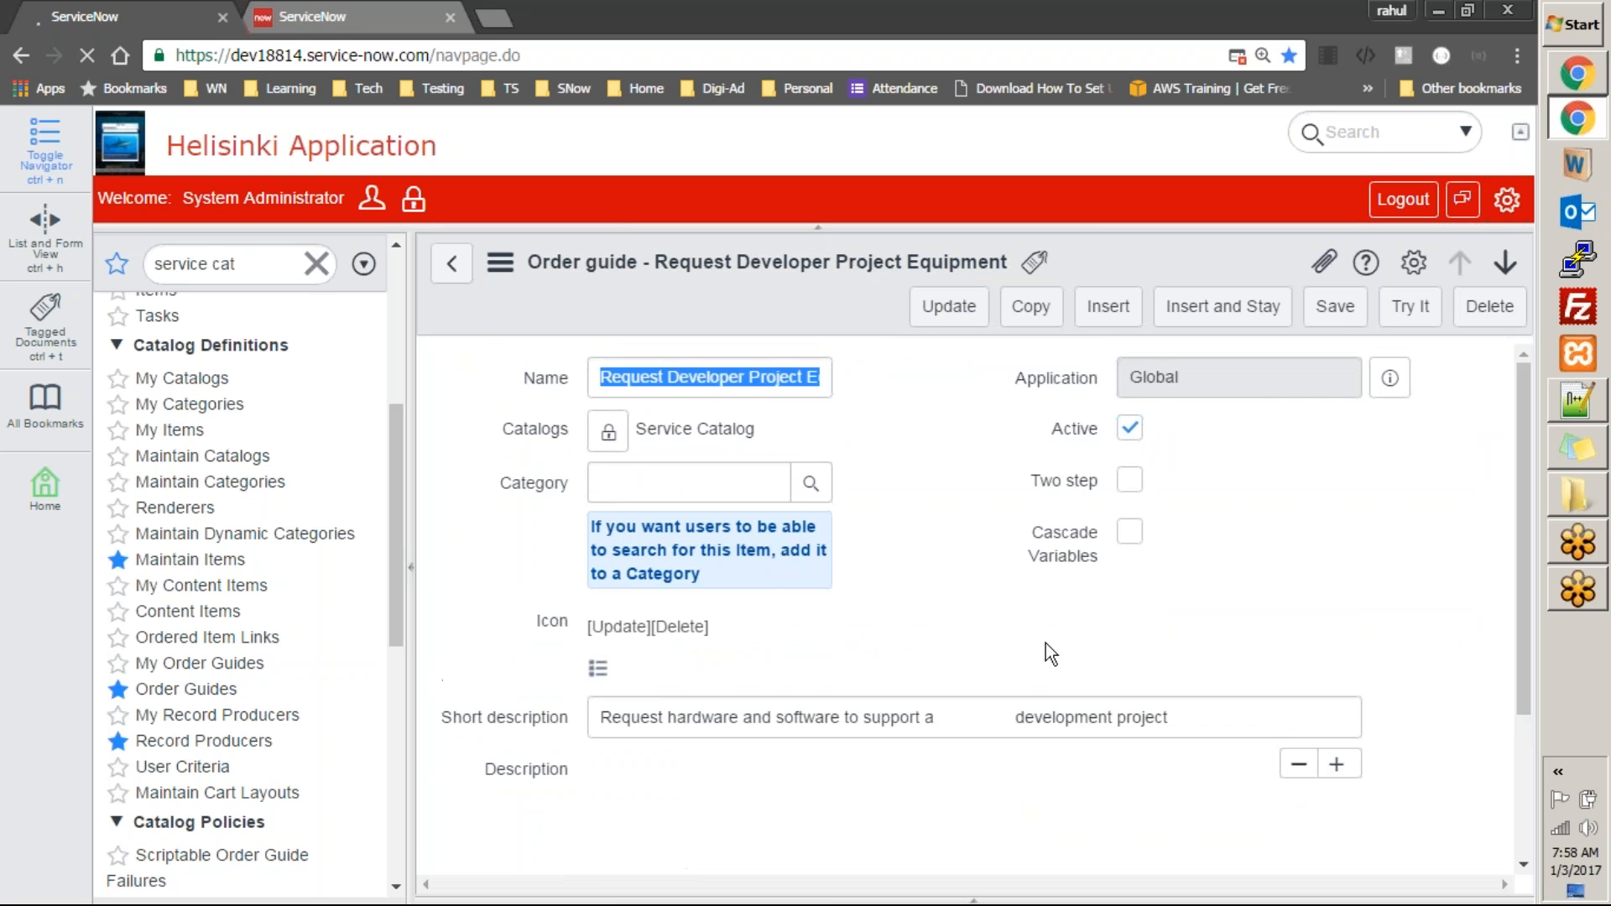
{"action": "left_click_drag", "start_coordinate": [1522, 423], "coordinate": [1566, 690]}
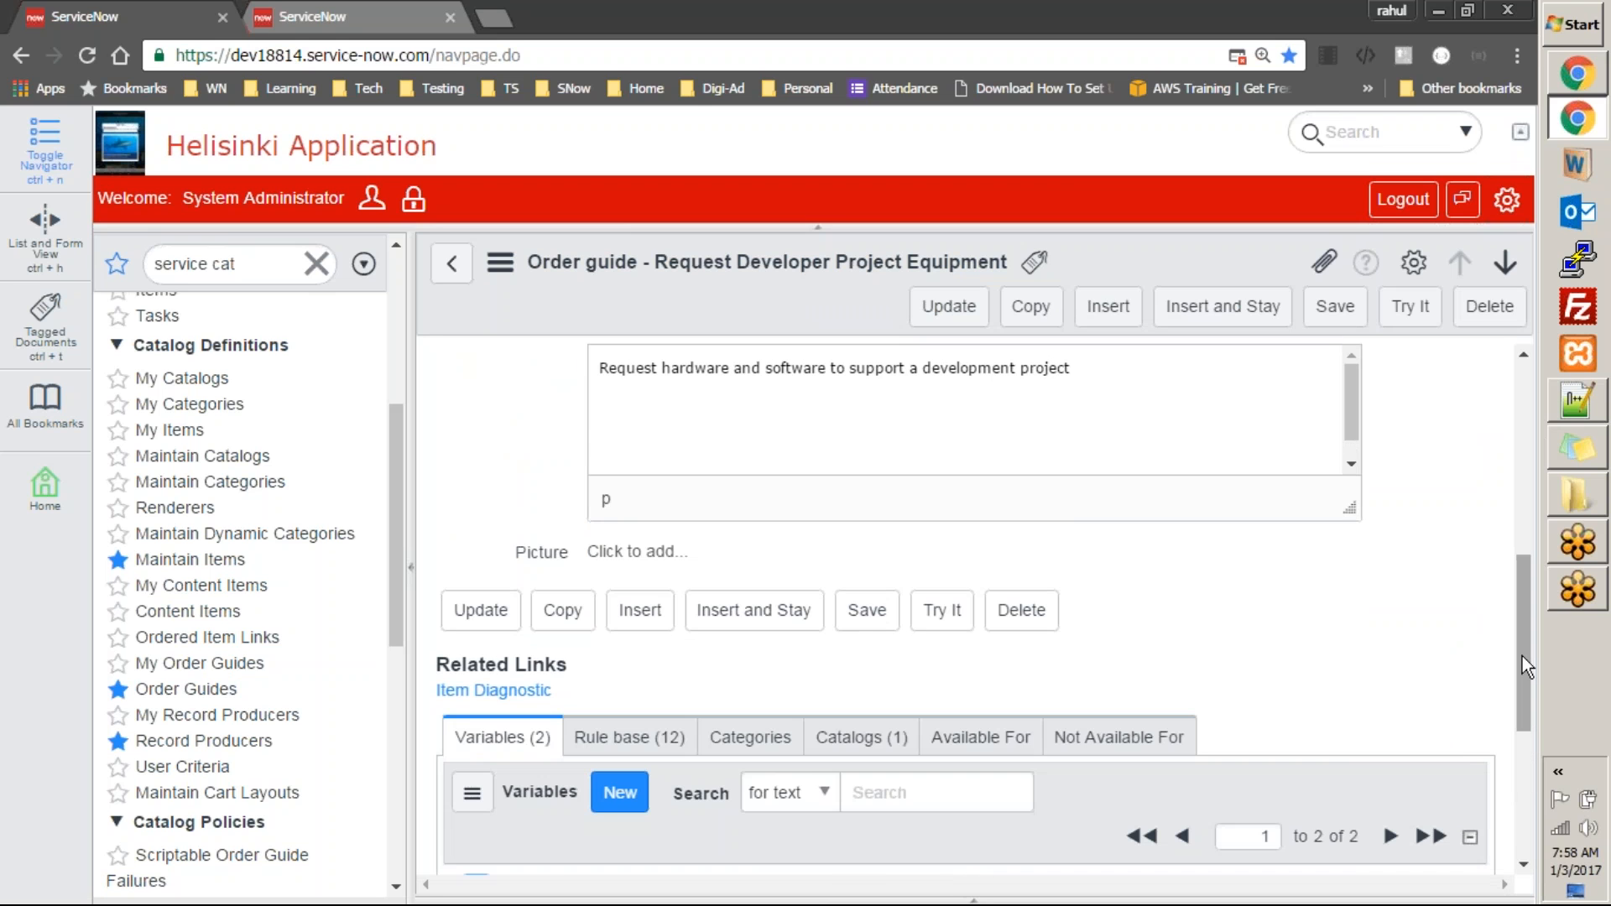
{"action": "left_click_drag", "start_coordinate": [1522, 656], "coordinate": [1534, 742]}
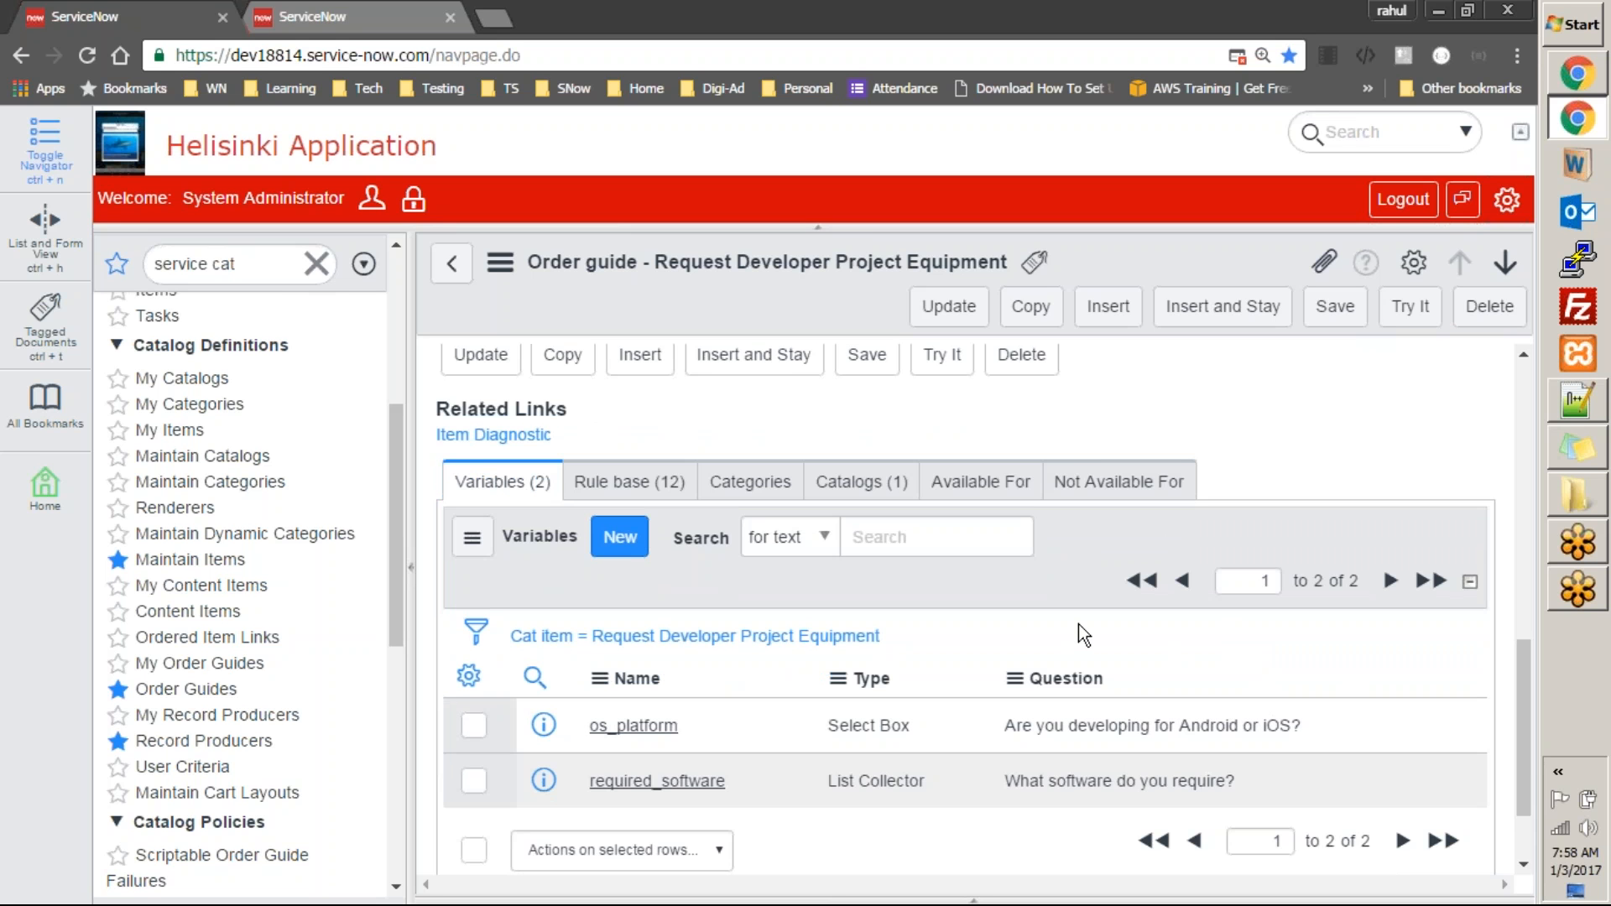
Examine the order guide's Rule base related list and return to the list of order guides
{"action": "left_click", "coordinate": [663, 483]}
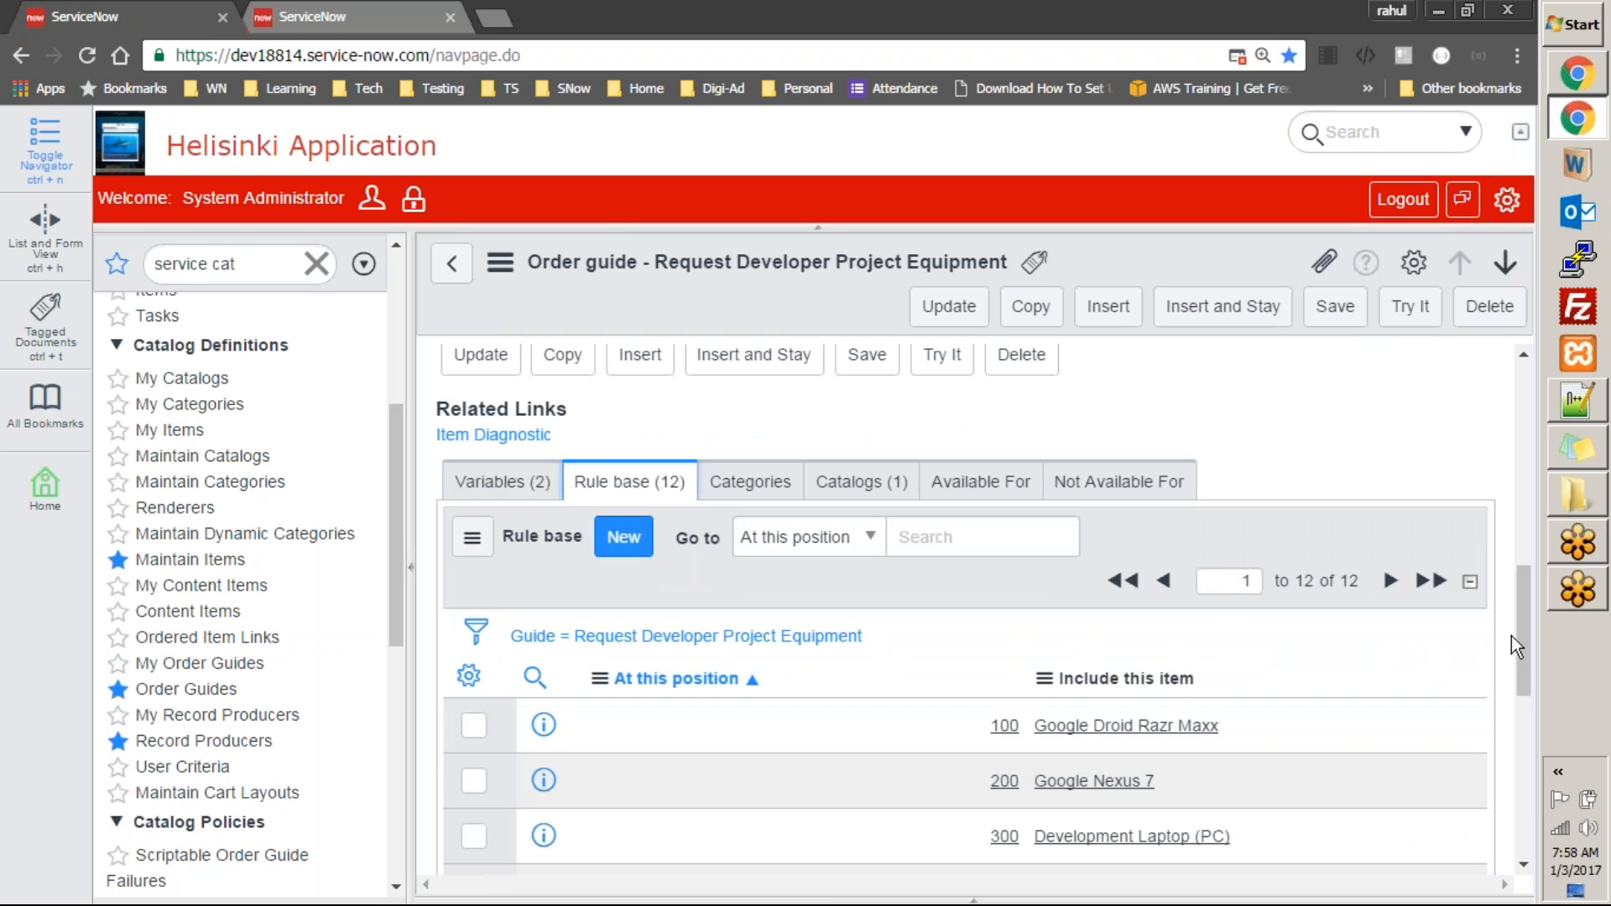
{"action": "left_click_drag", "start_coordinate": [1529, 639], "coordinate": [1551, 727]}
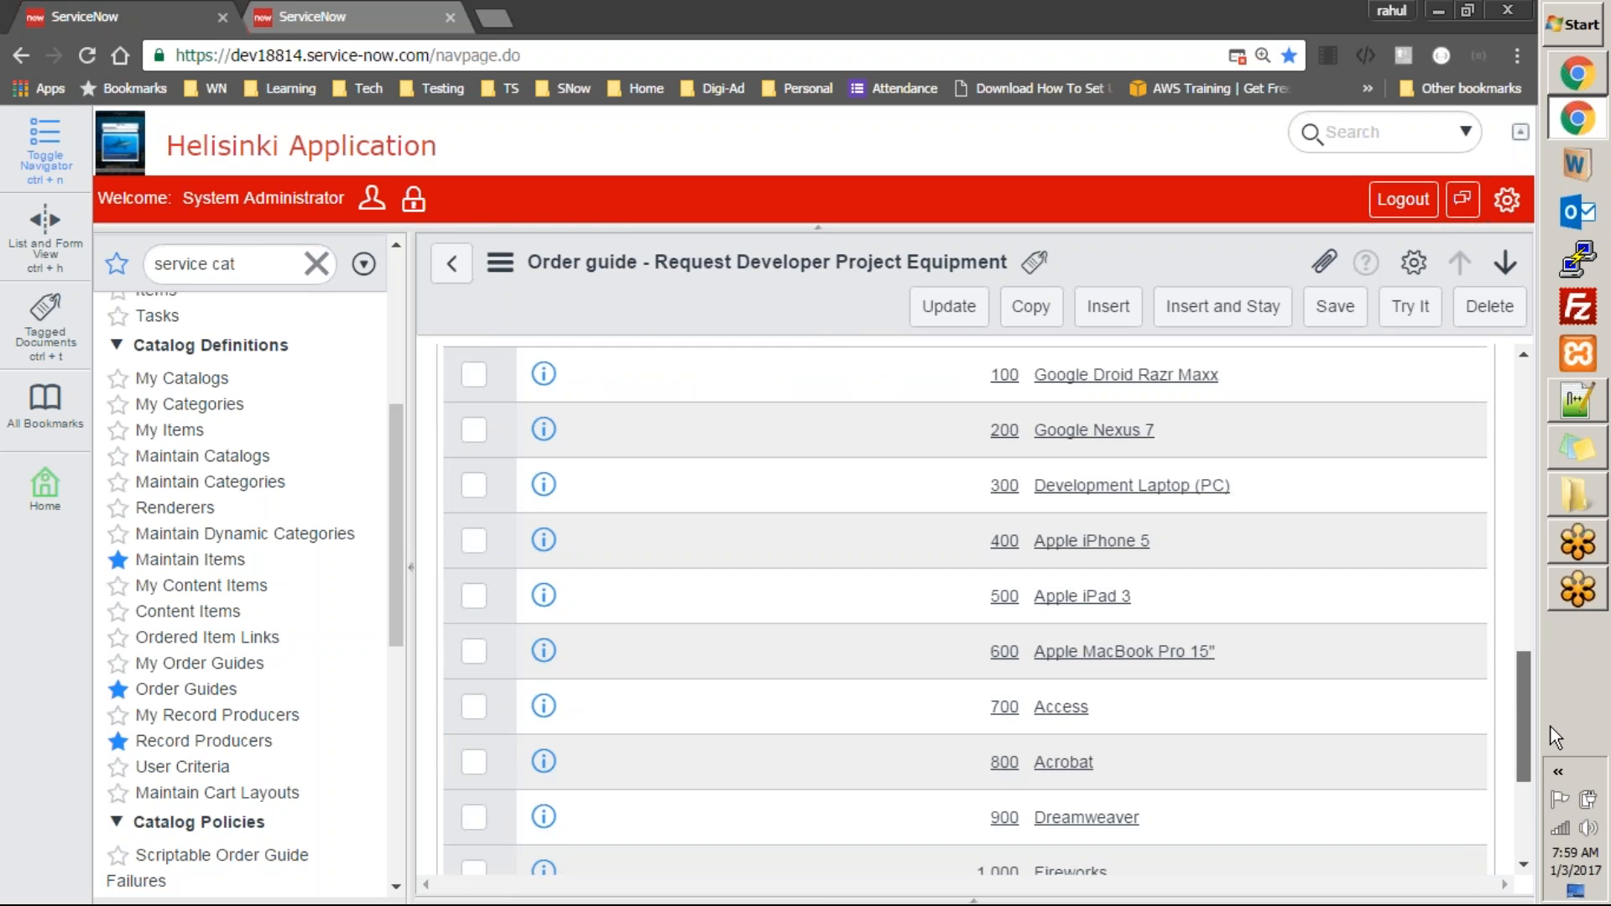
{"action": "left_click_drag", "start_coordinate": [1551, 727], "coordinate": [1423, 406]}
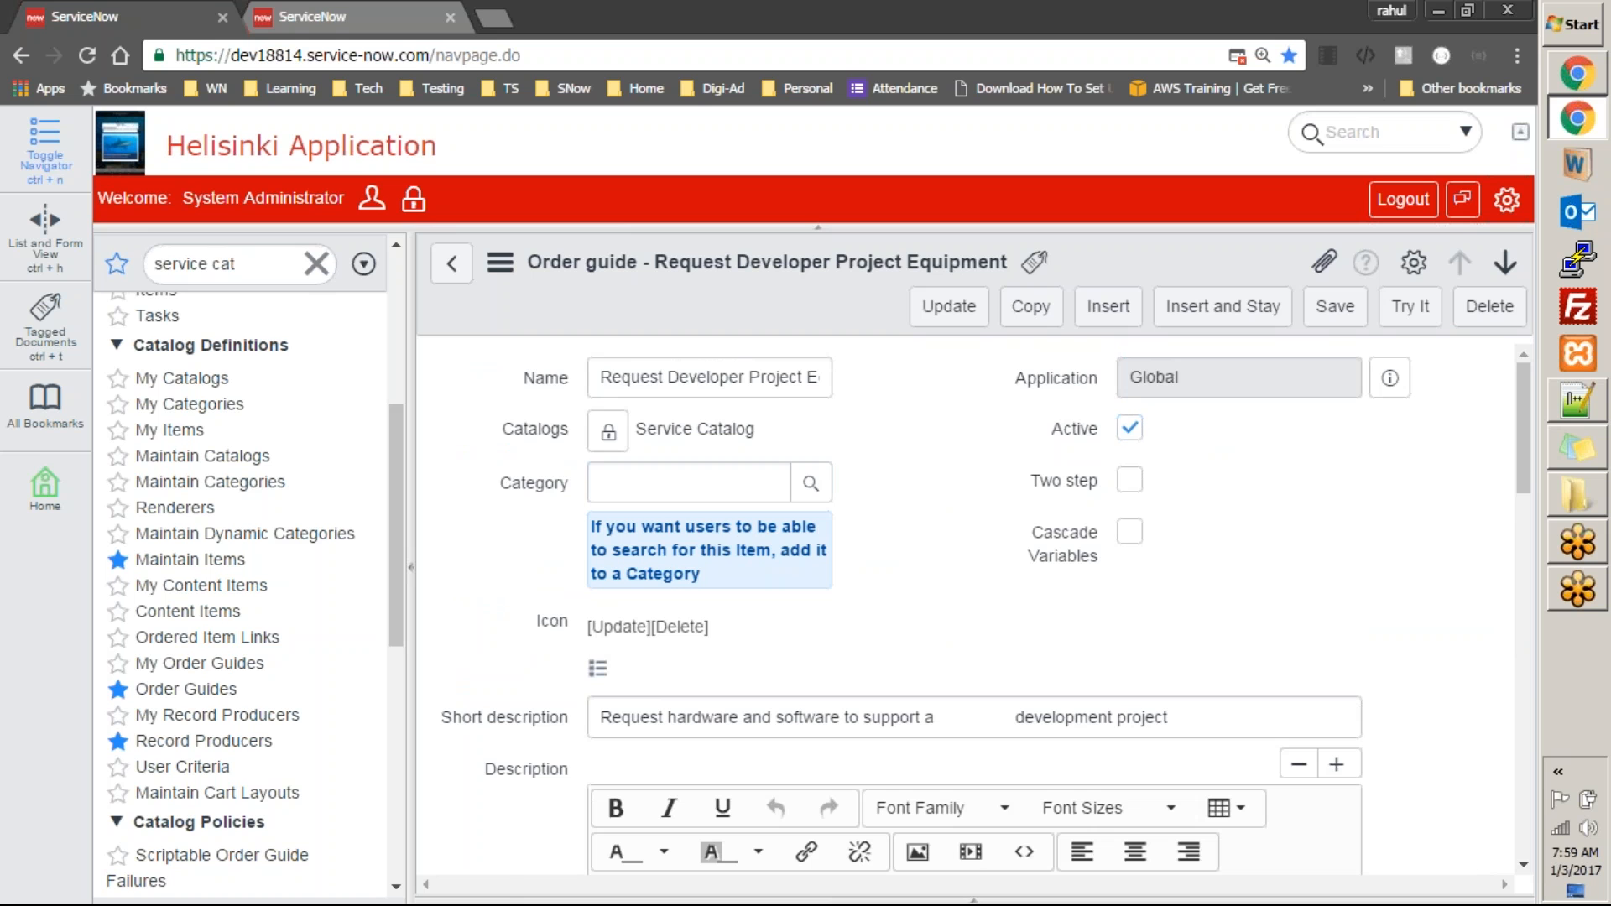
{"action": "left_click", "coordinate": [451, 264]}
{"action": "left_click", "coordinate": [214, 588]}
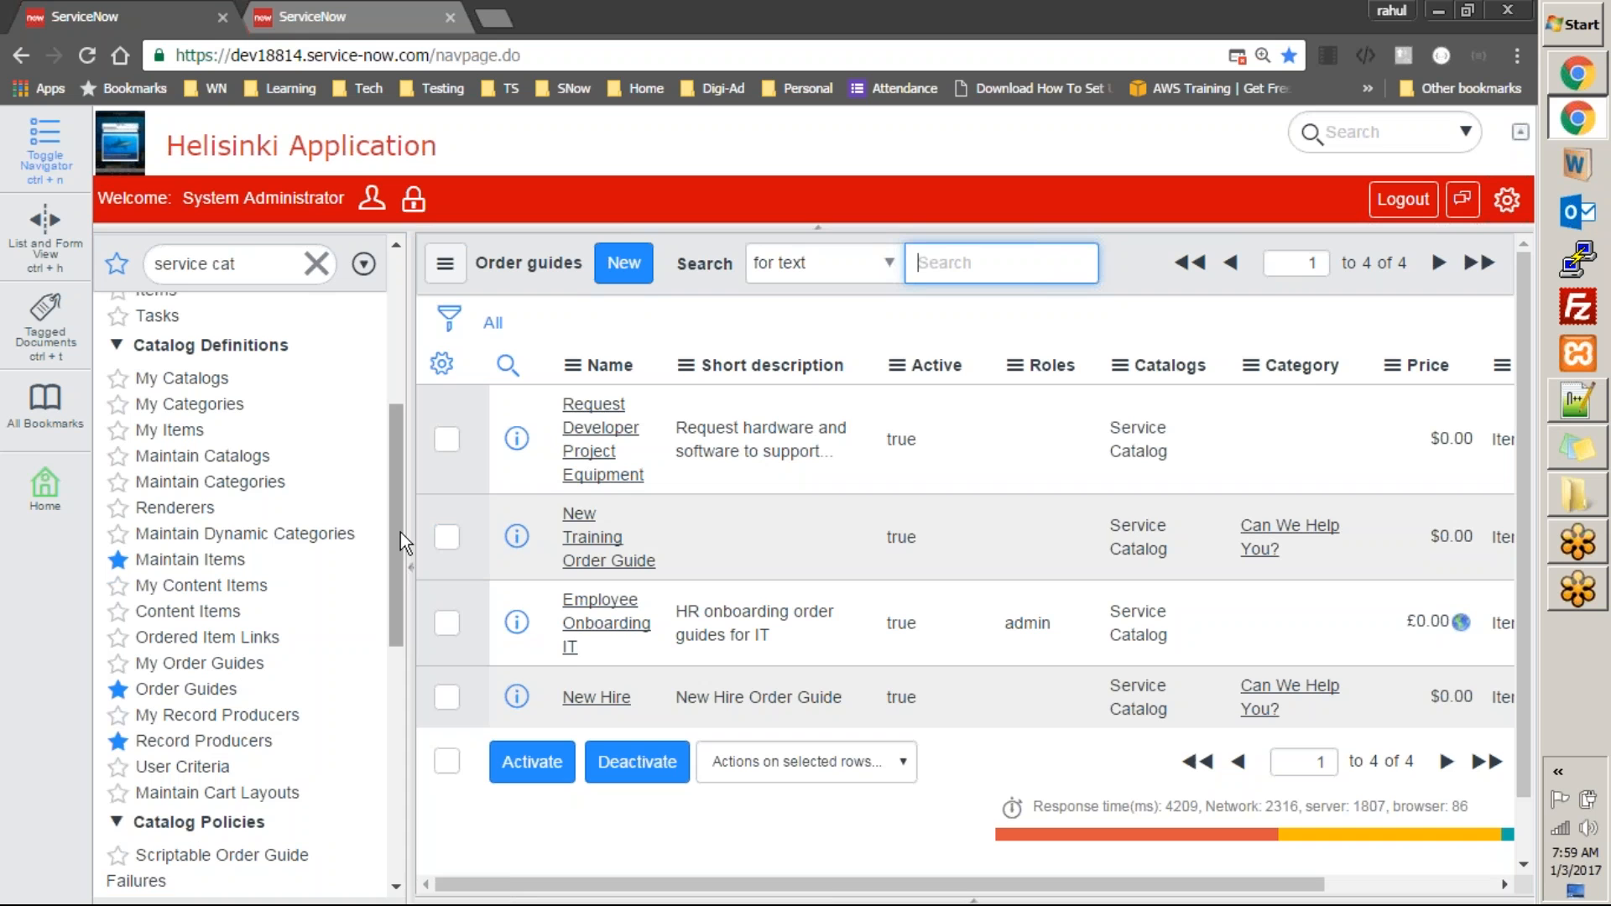
Reopen the Request Developer Project Equipment order guide, look over its form and go back to the order guides list
{"action": "left_click", "coordinate": [592, 475]}
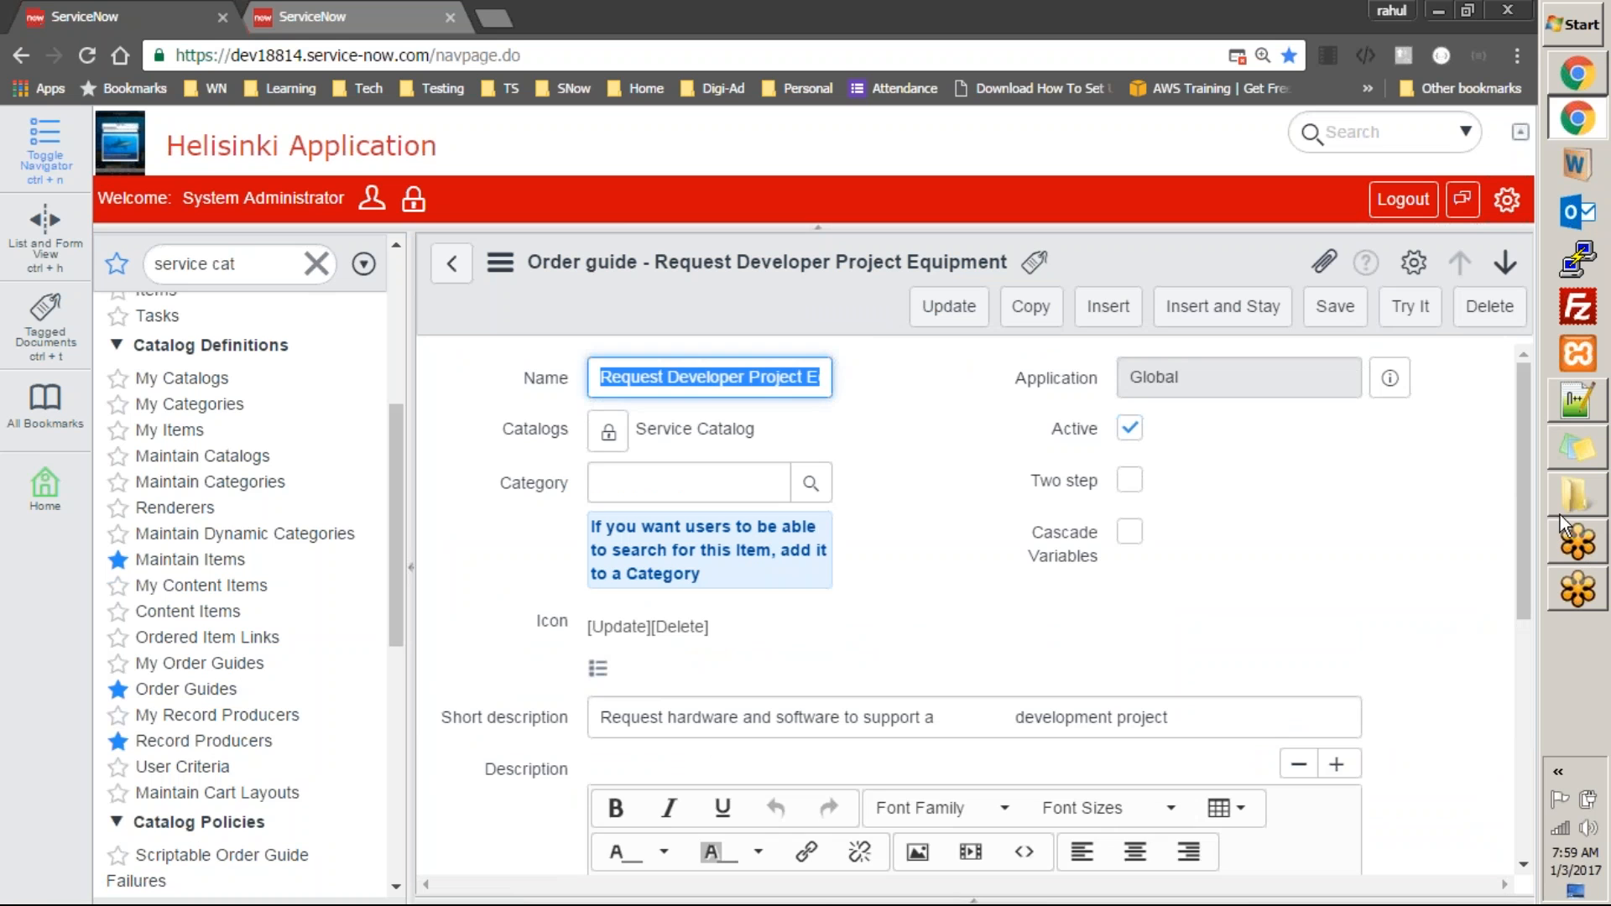
{"action": "left_click_drag", "start_coordinate": [1525, 476], "coordinate": [1520, 575]}
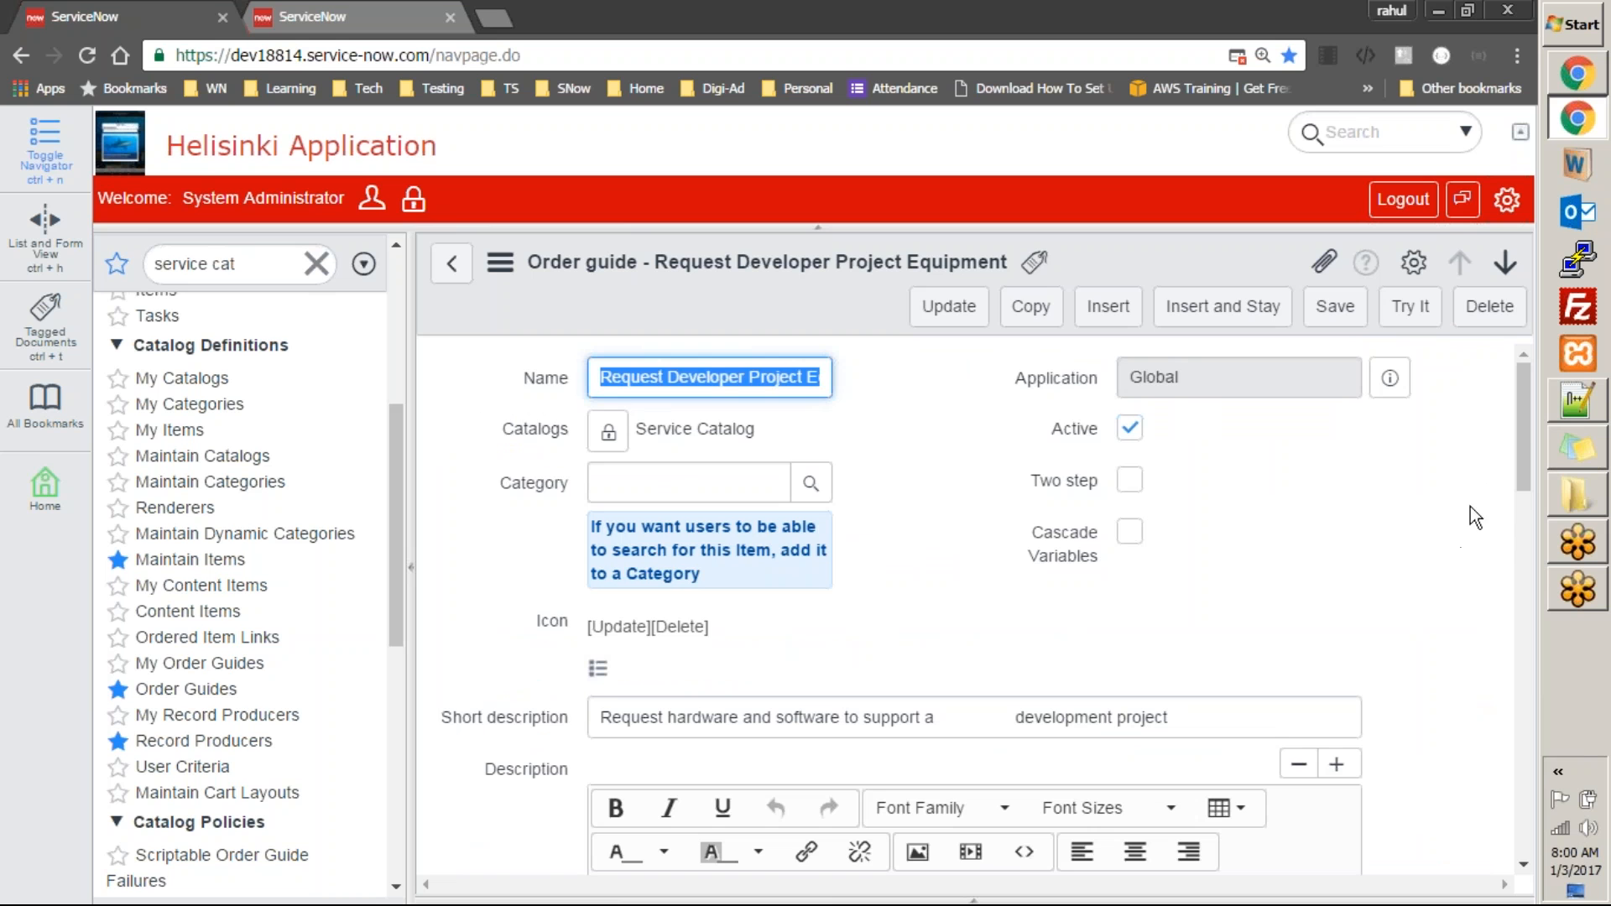
{"action": "mouse_move", "coordinate": [1527, 424]}
{"action": "left_mouse_down"}
{"action": "mouse_move", "coordinate": [1527, 500]}
{"action": "mouse_move", "coordinate": [1528, 419]}
{"action": "left_mouse_up"}
{"action": "left_click", "coordinate": [452, 263]}
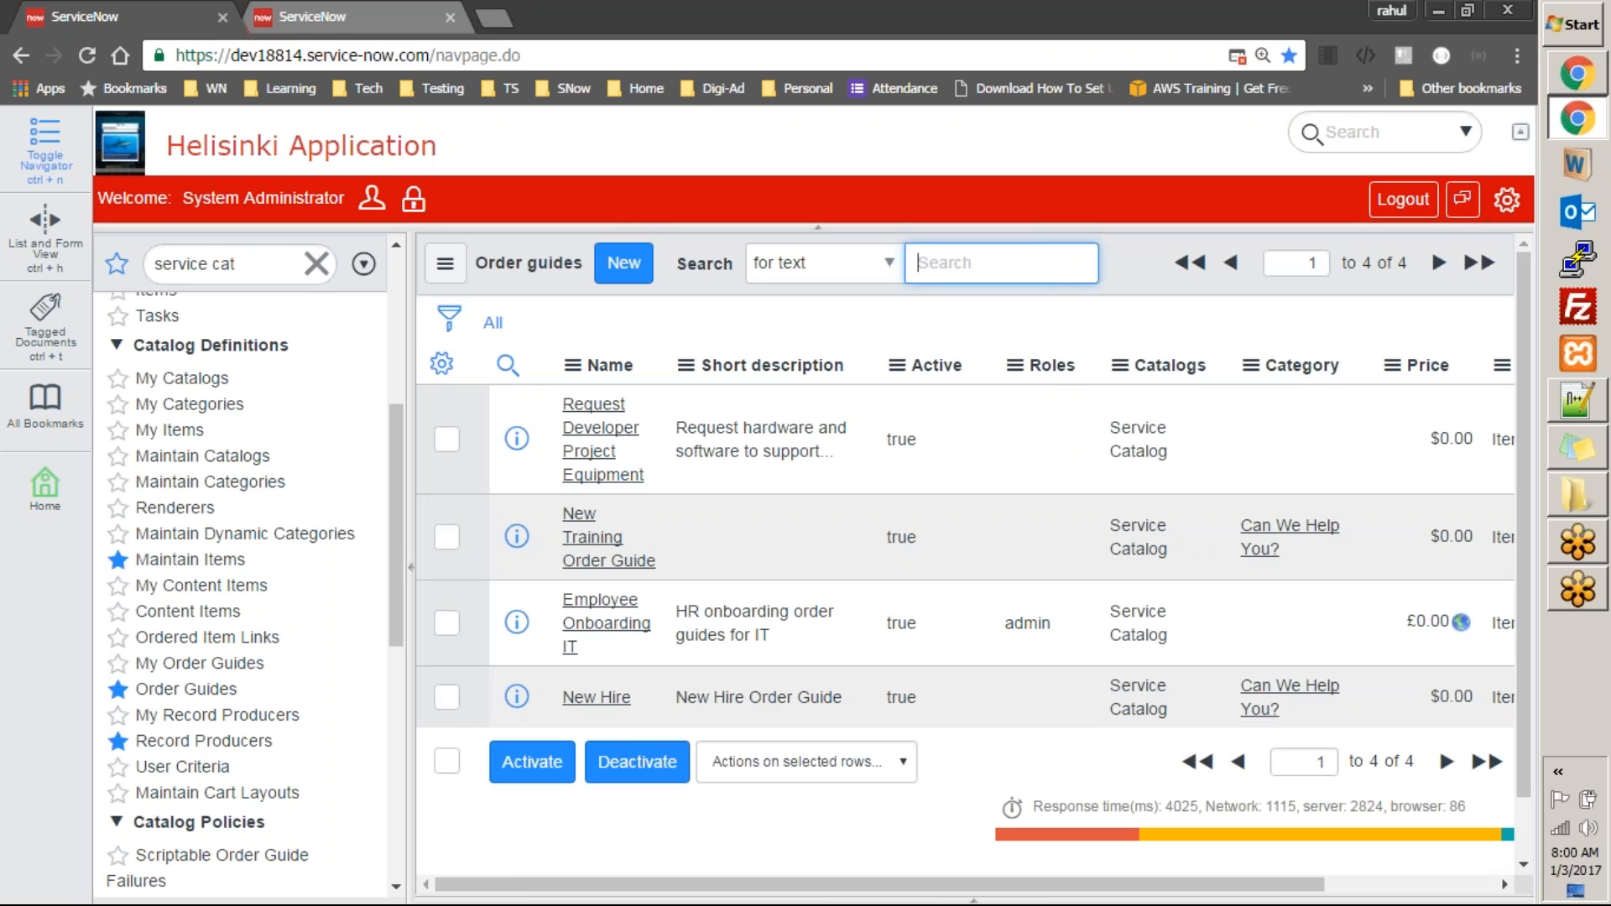
View the New Training Order Guide record and go to the My Self Service homepage
{"action": "left_click", "coordinate": [588, 561]}
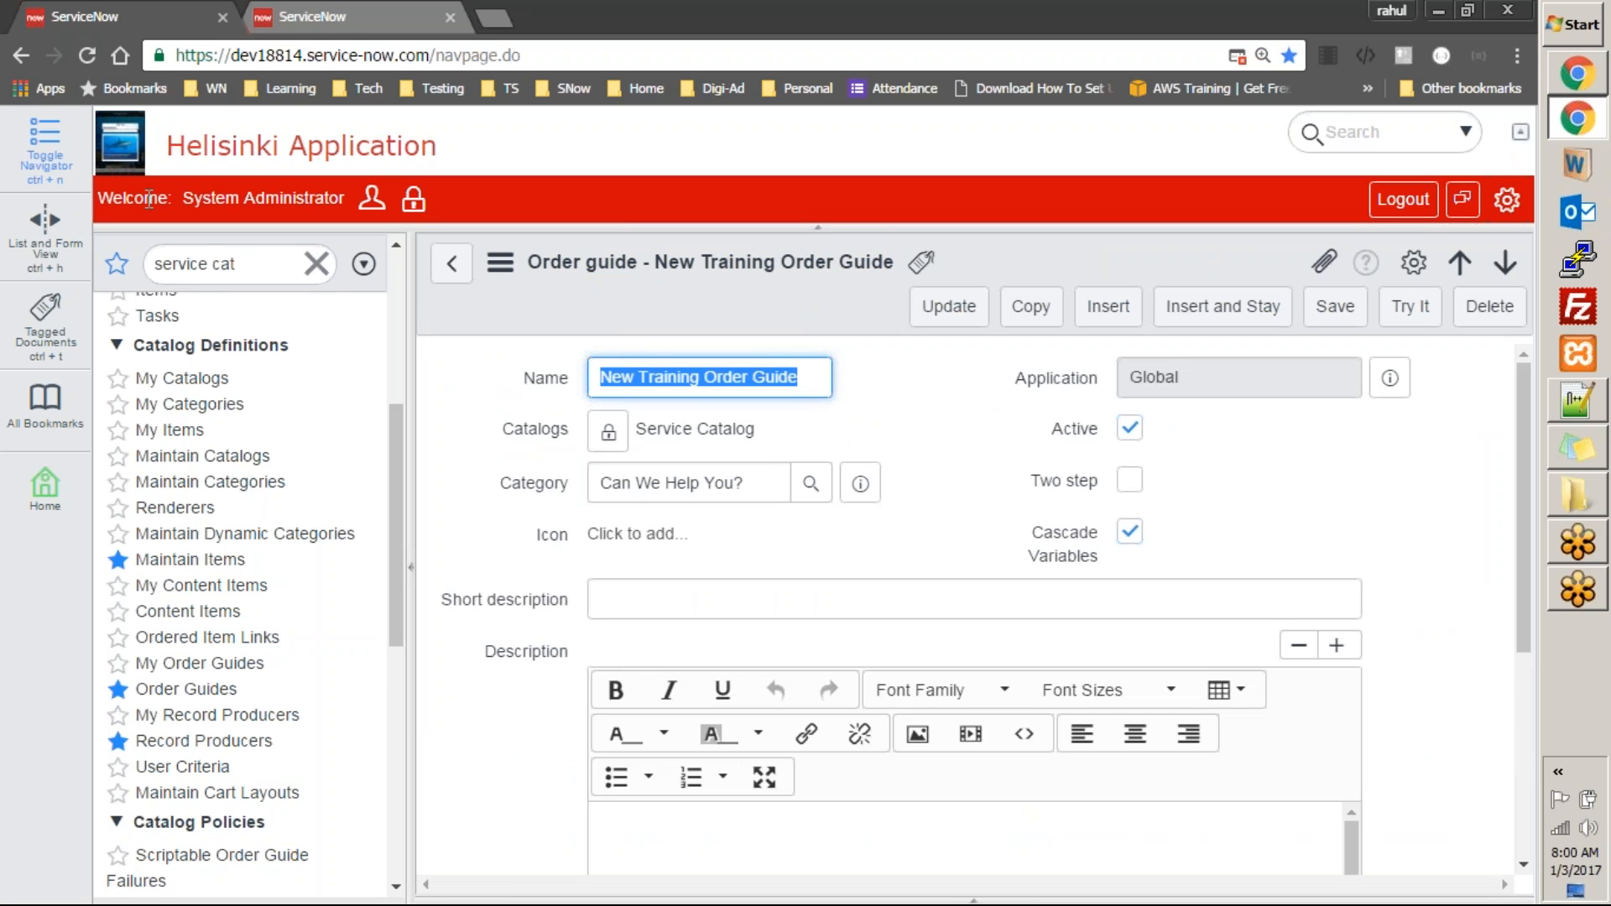
{"action": "left_click", "coordinate": [294, 411]}
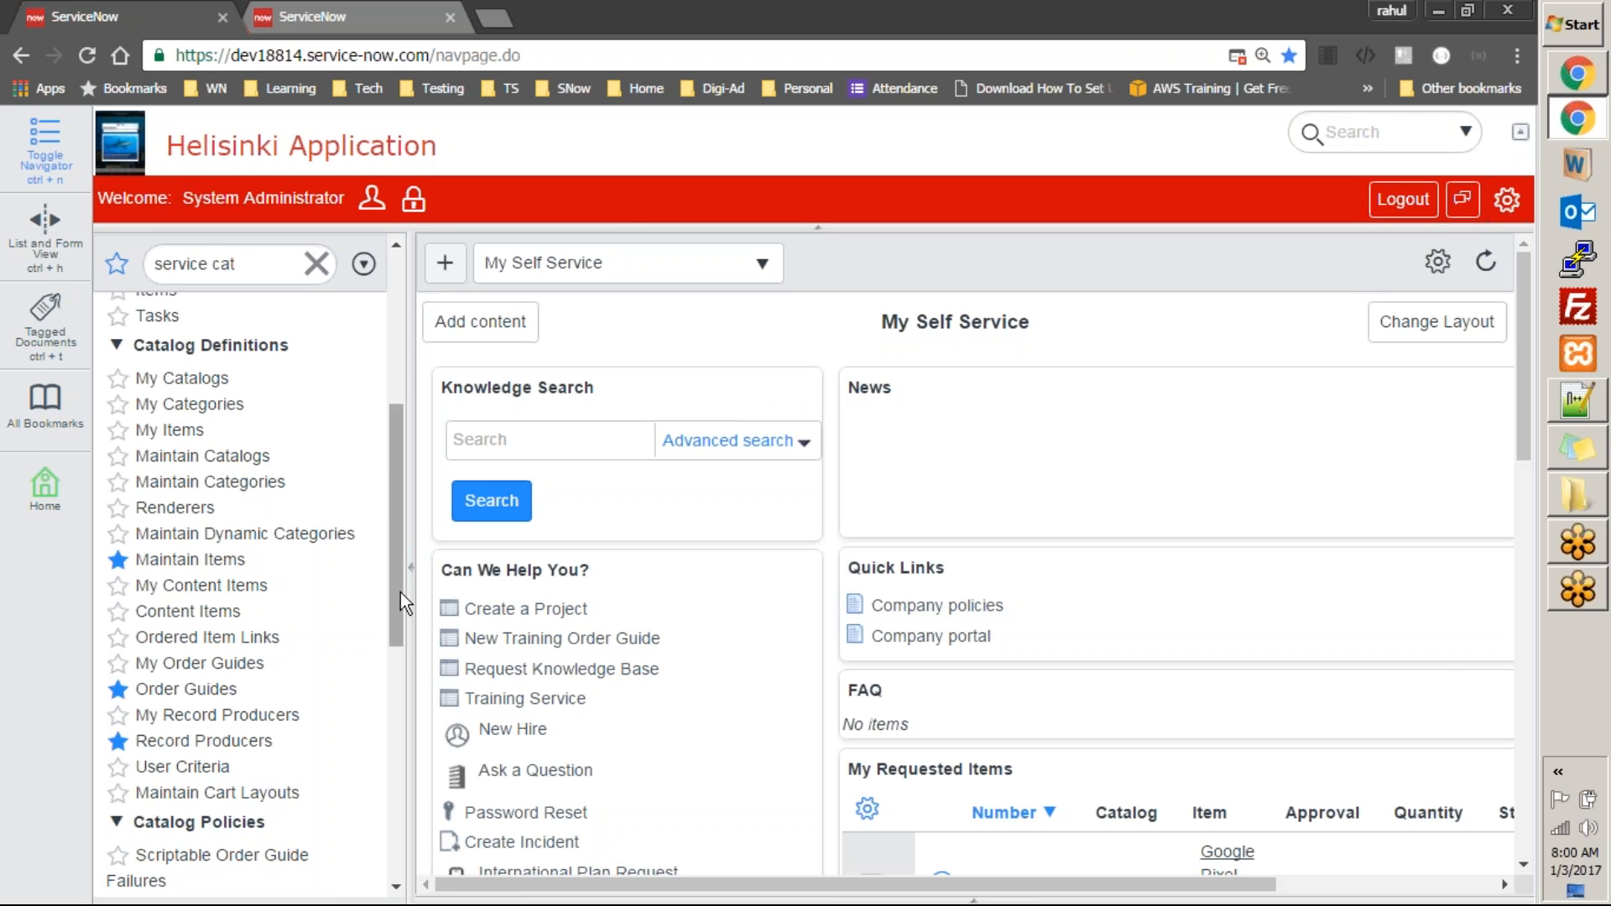
{"action": "mouse_move", "coordinate": [399, 596]}
{"action": "left_mouse_down"}
{"action": "mouse_move", "coordinate": [405, 667]}
{"action": "mouse_move", "coordinate": [403, 570]}
{"action": "left_mouse_up"}
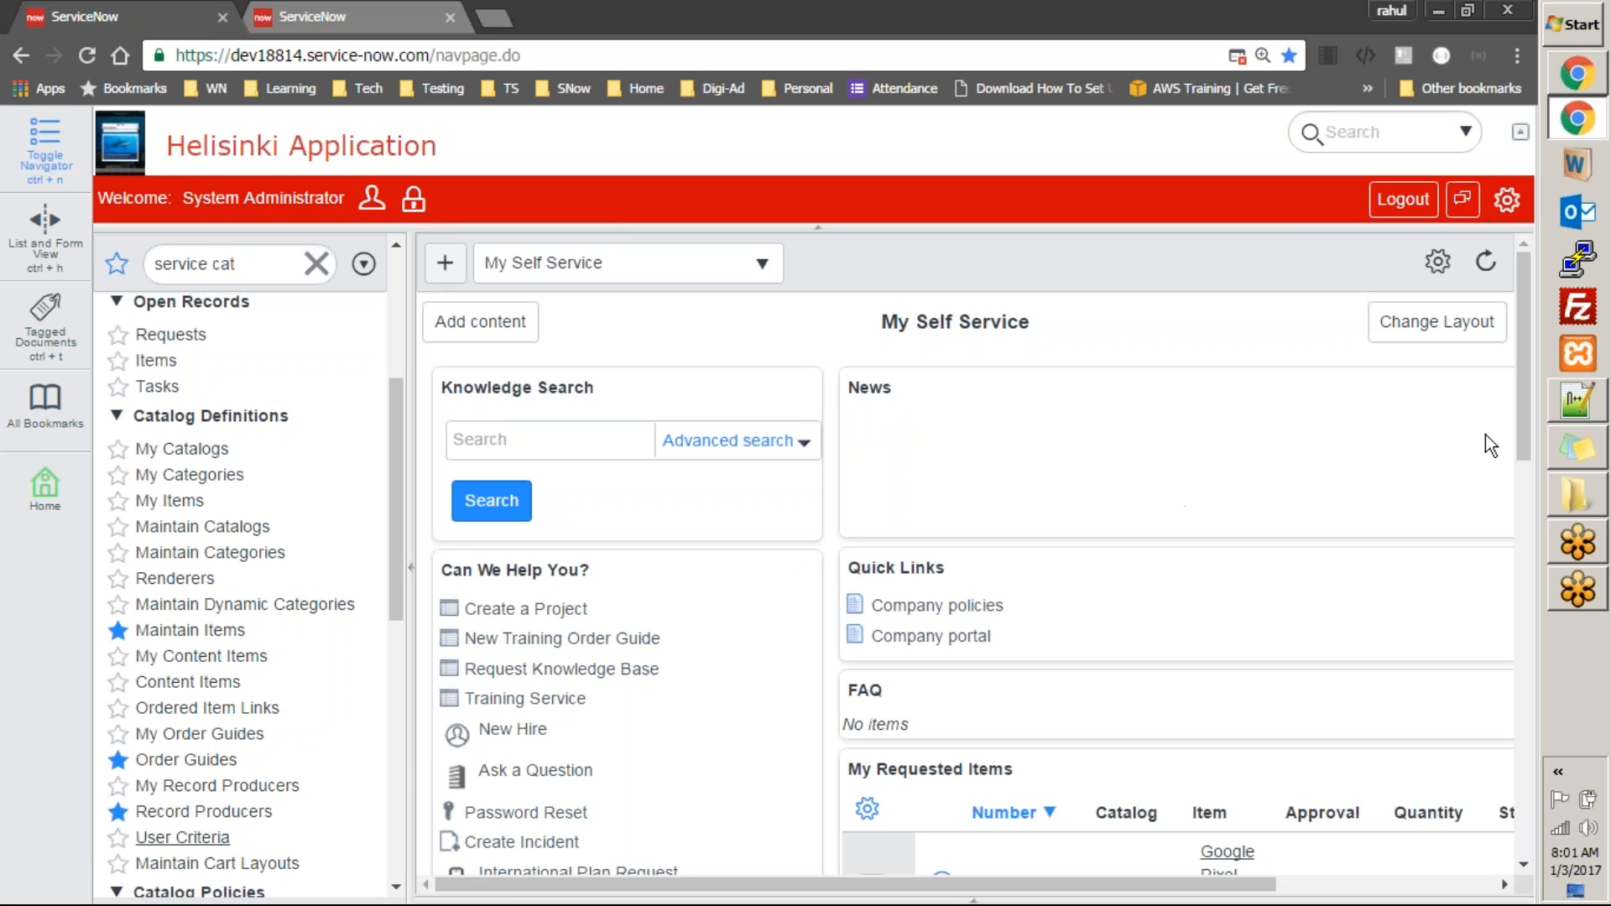
{"action": "left_click", "coordinate": [1099, 35]}
{"action": "left_click", "coordinate": [1367, 554]}
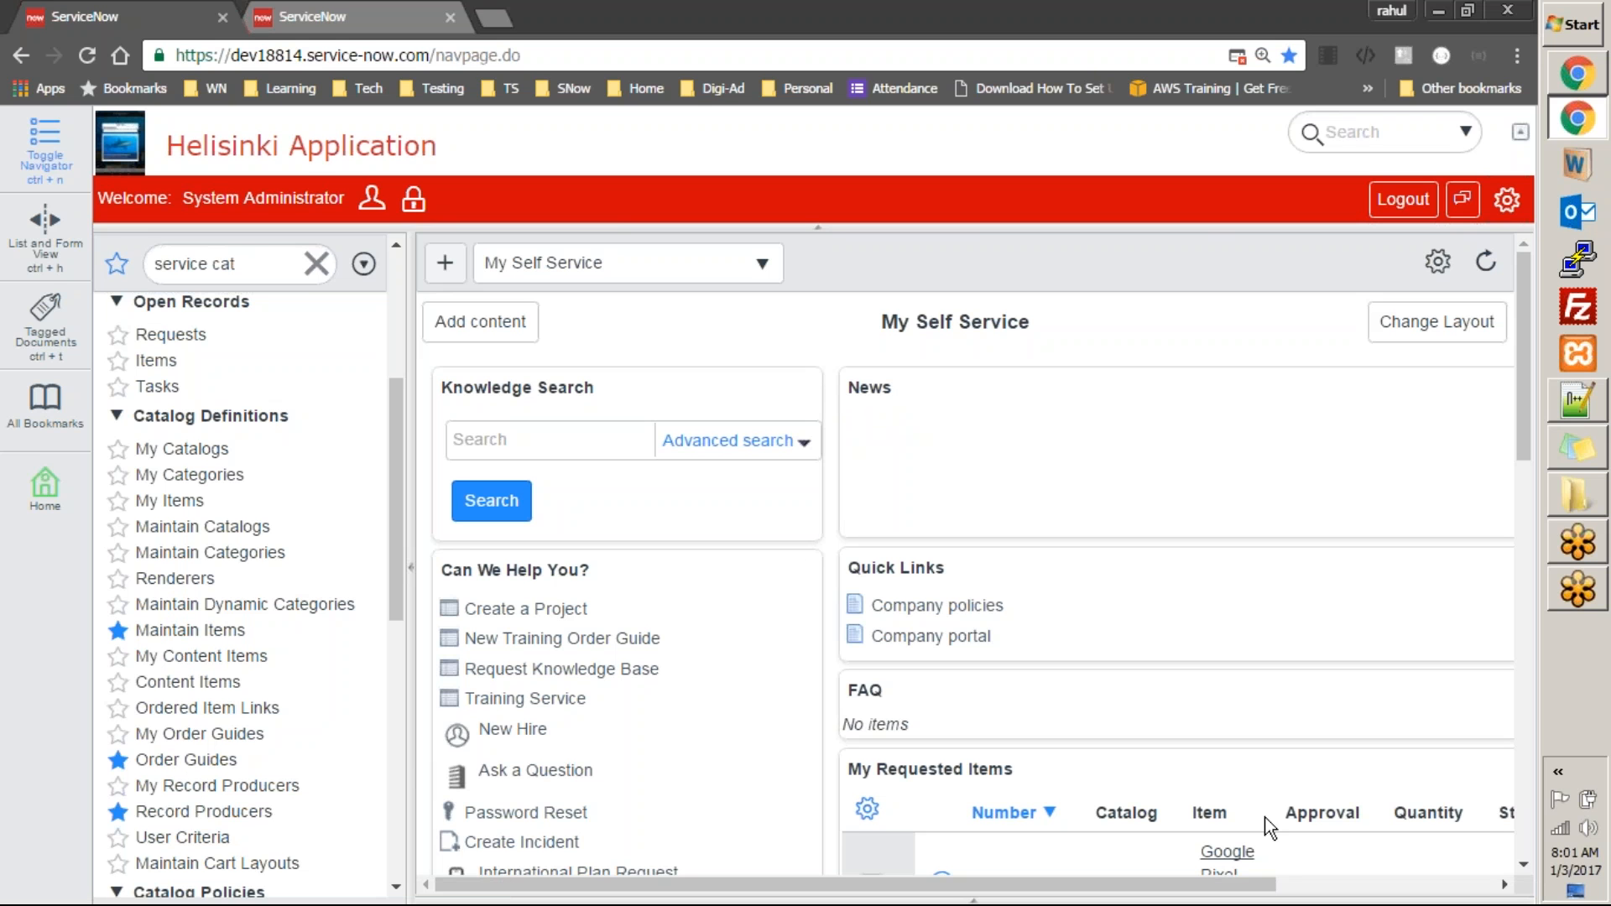